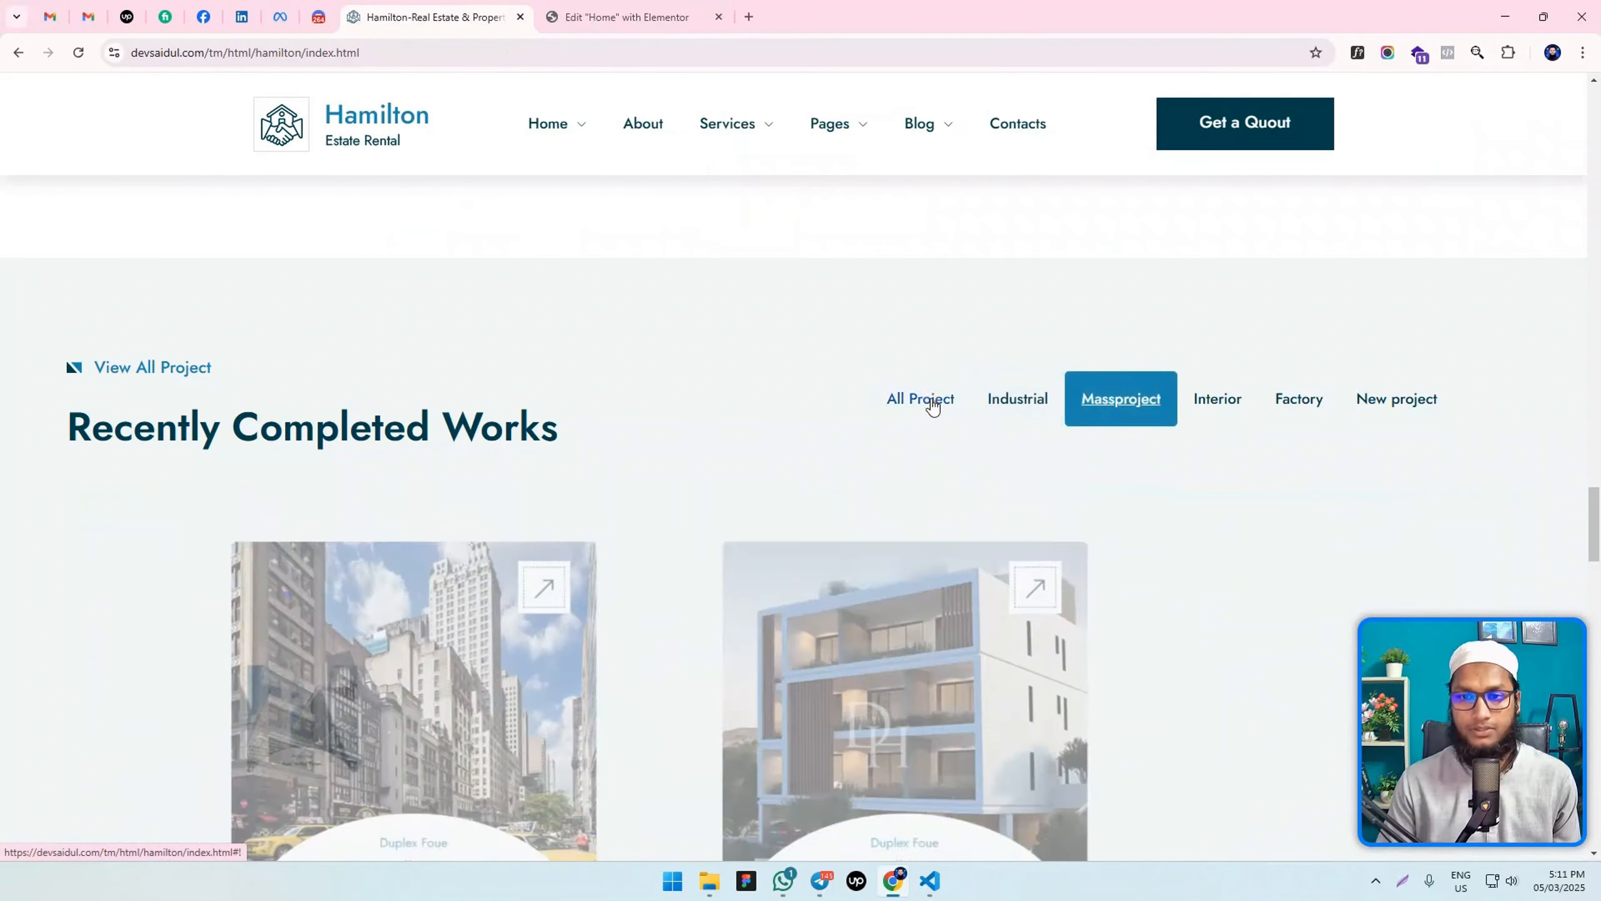
# Examine how the All Project and Massproject filters look and behave in the Recently Completed Works section.
pyautogui.click(925, 401)
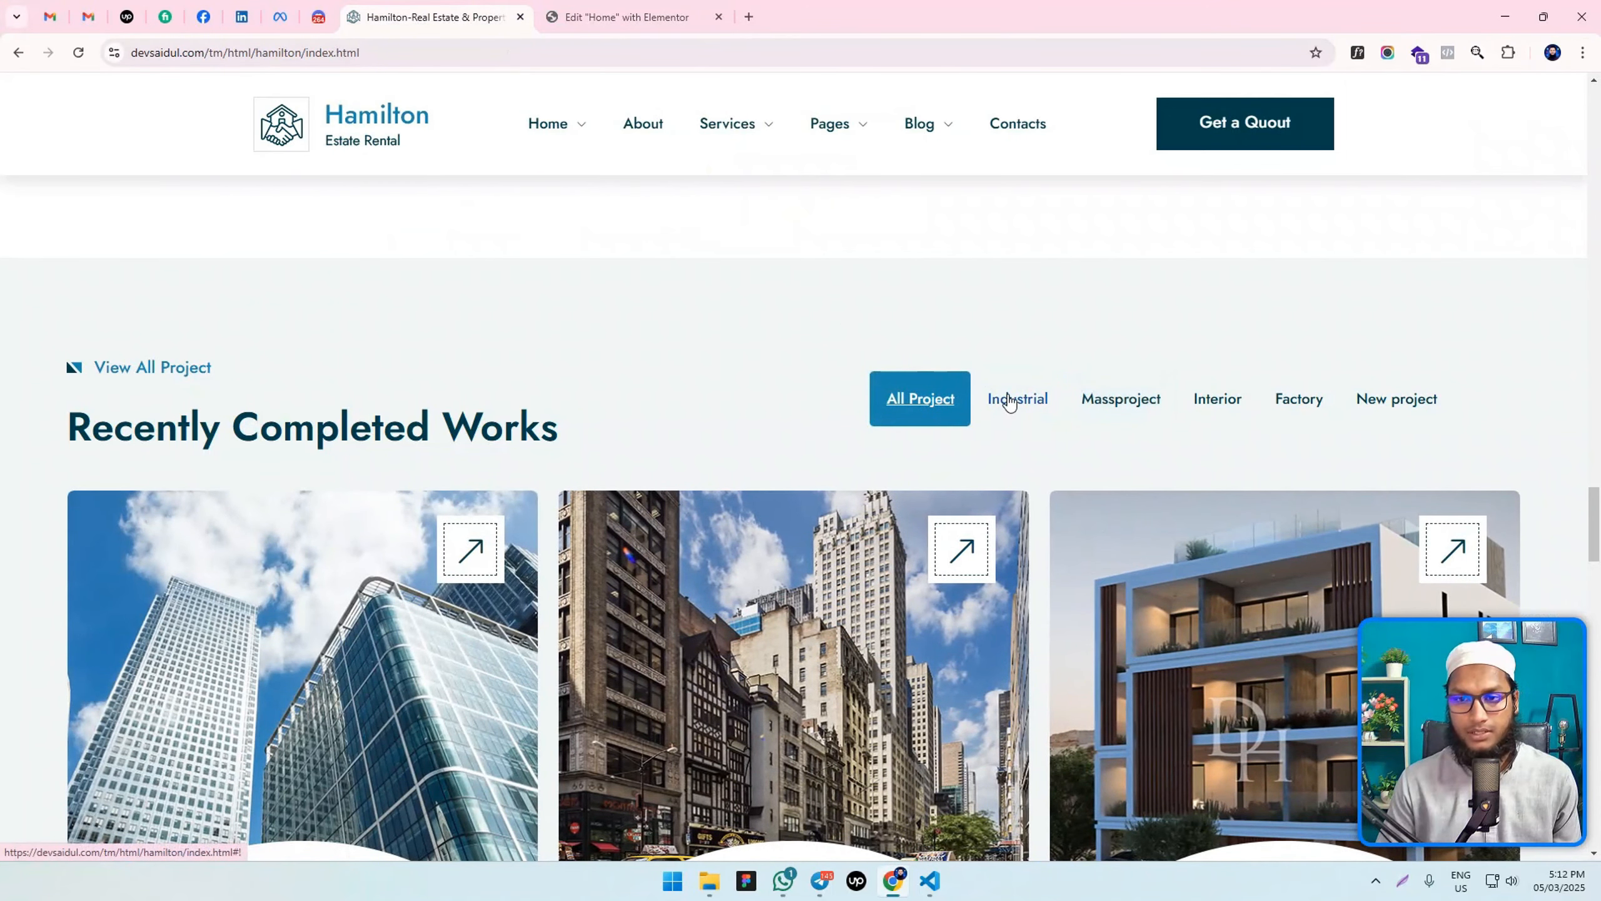
pyautogui.click(1033, 400)
pyautogui.click(1079, 403)
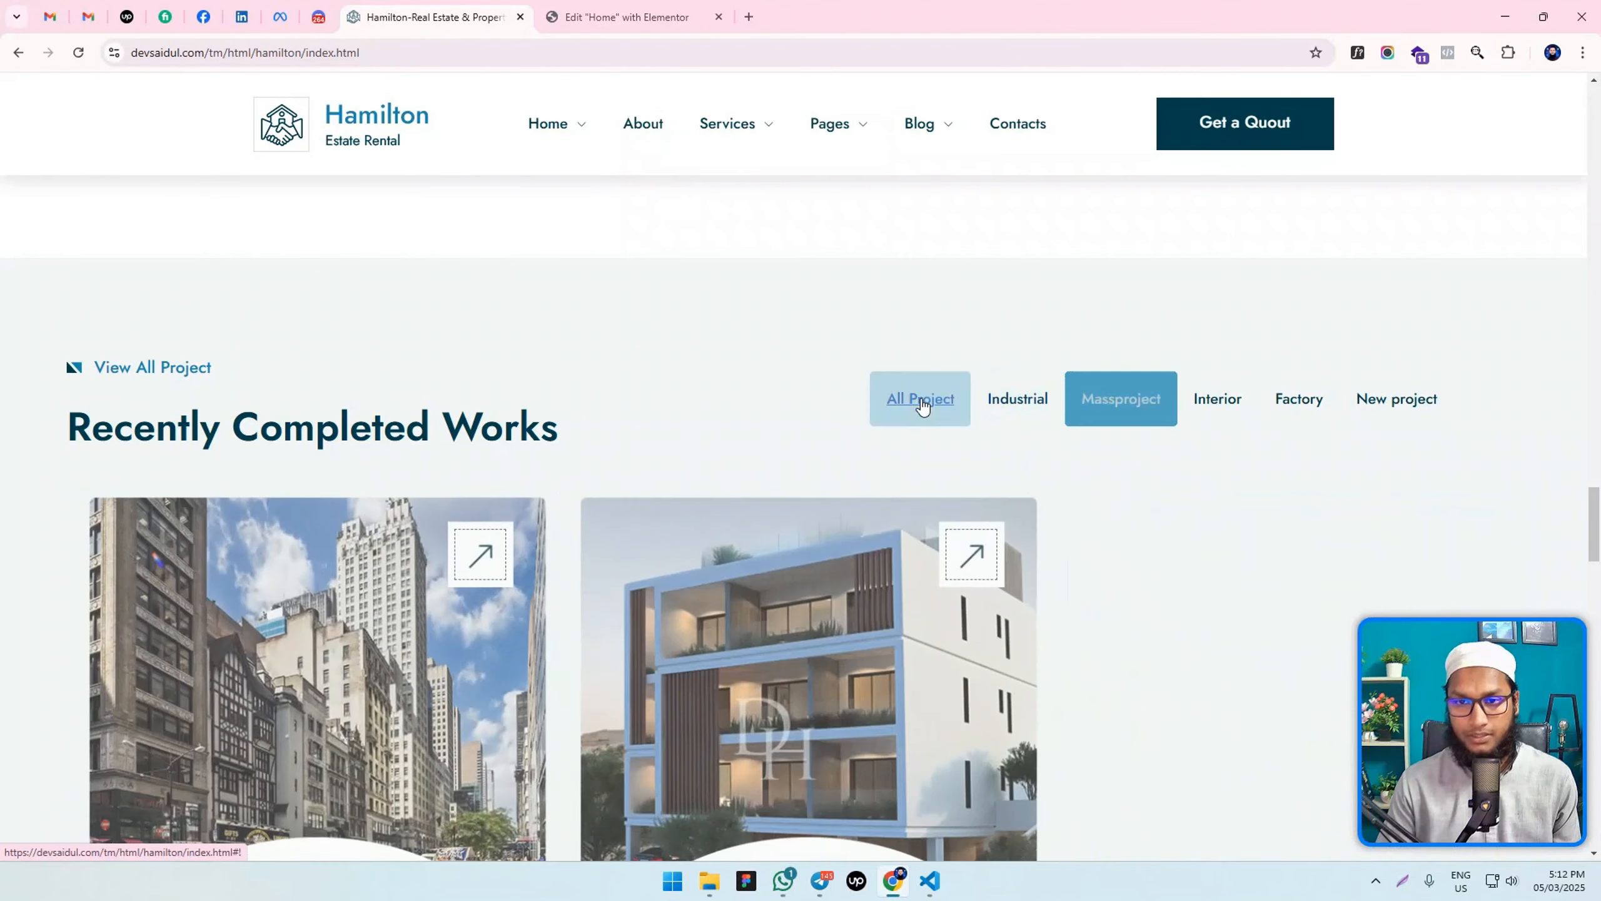
pyautogui.click(923, 403)
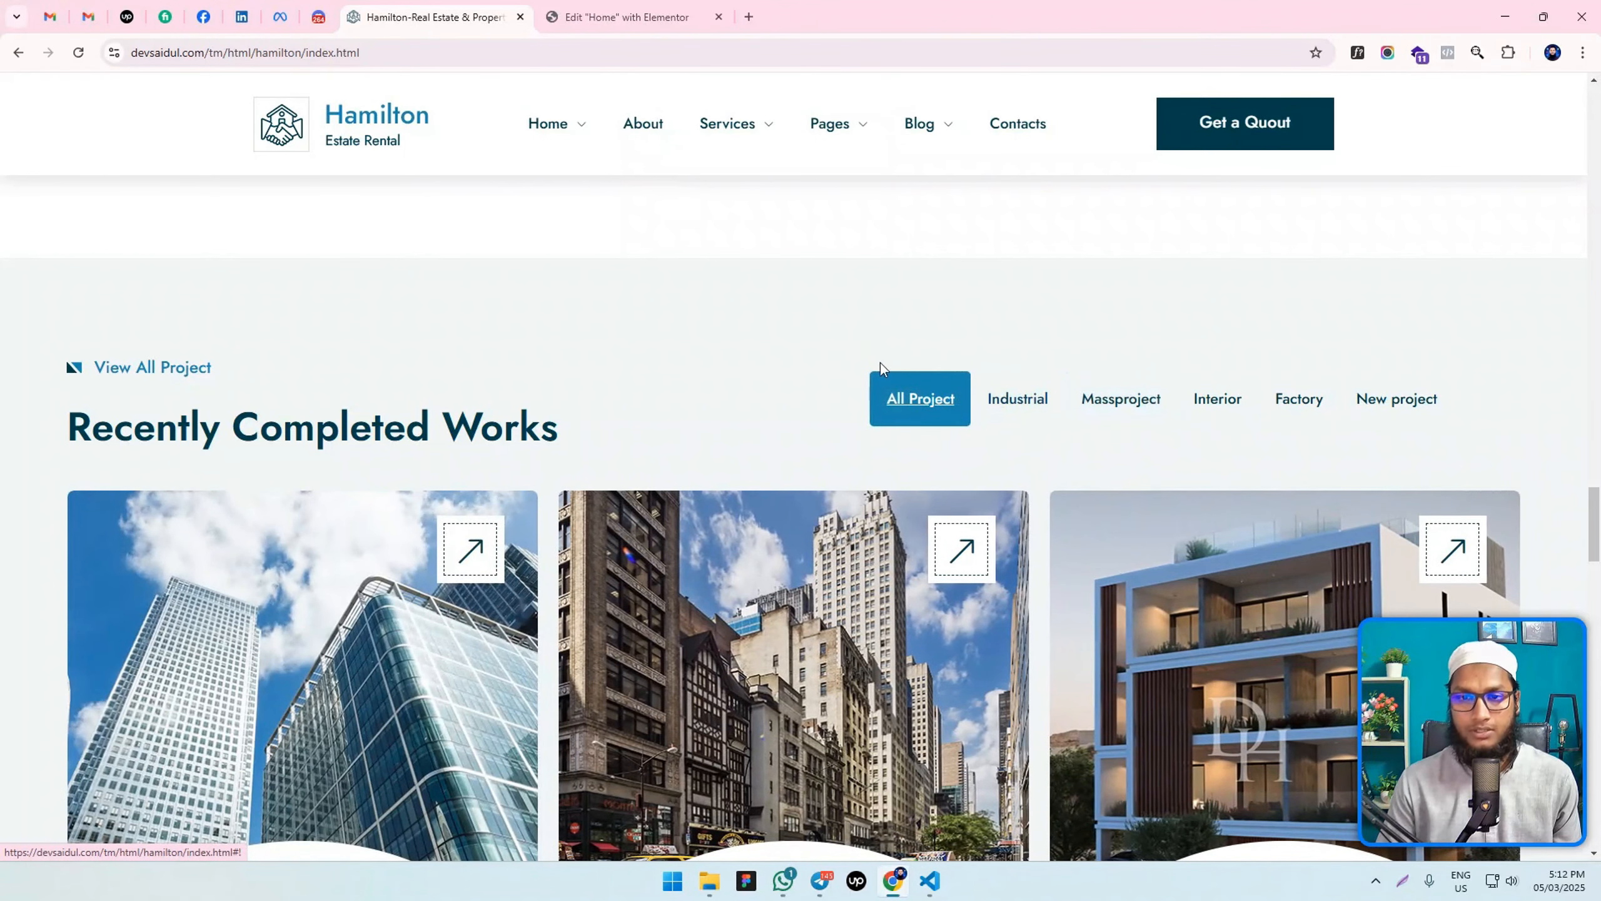
# Switch to the Elementor editor for Home and set the Tabs widget's normal title color to the Primary global color.
pyautogui.click(628, 17)
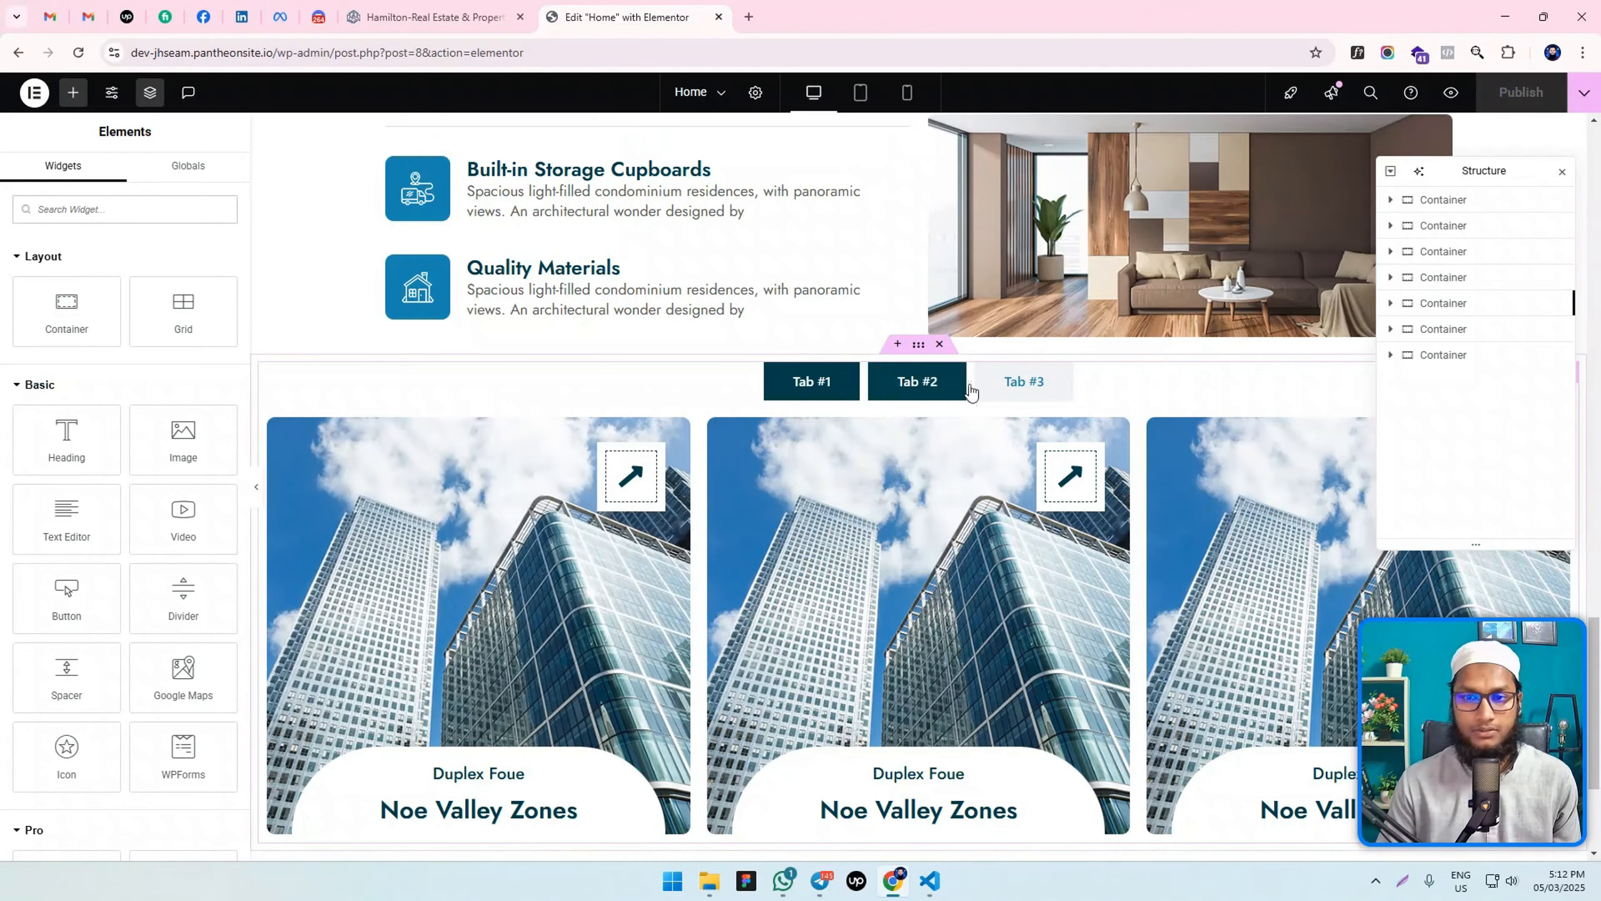
pyautogui.click(1023, 382)
pyautogui.click(809, 390)
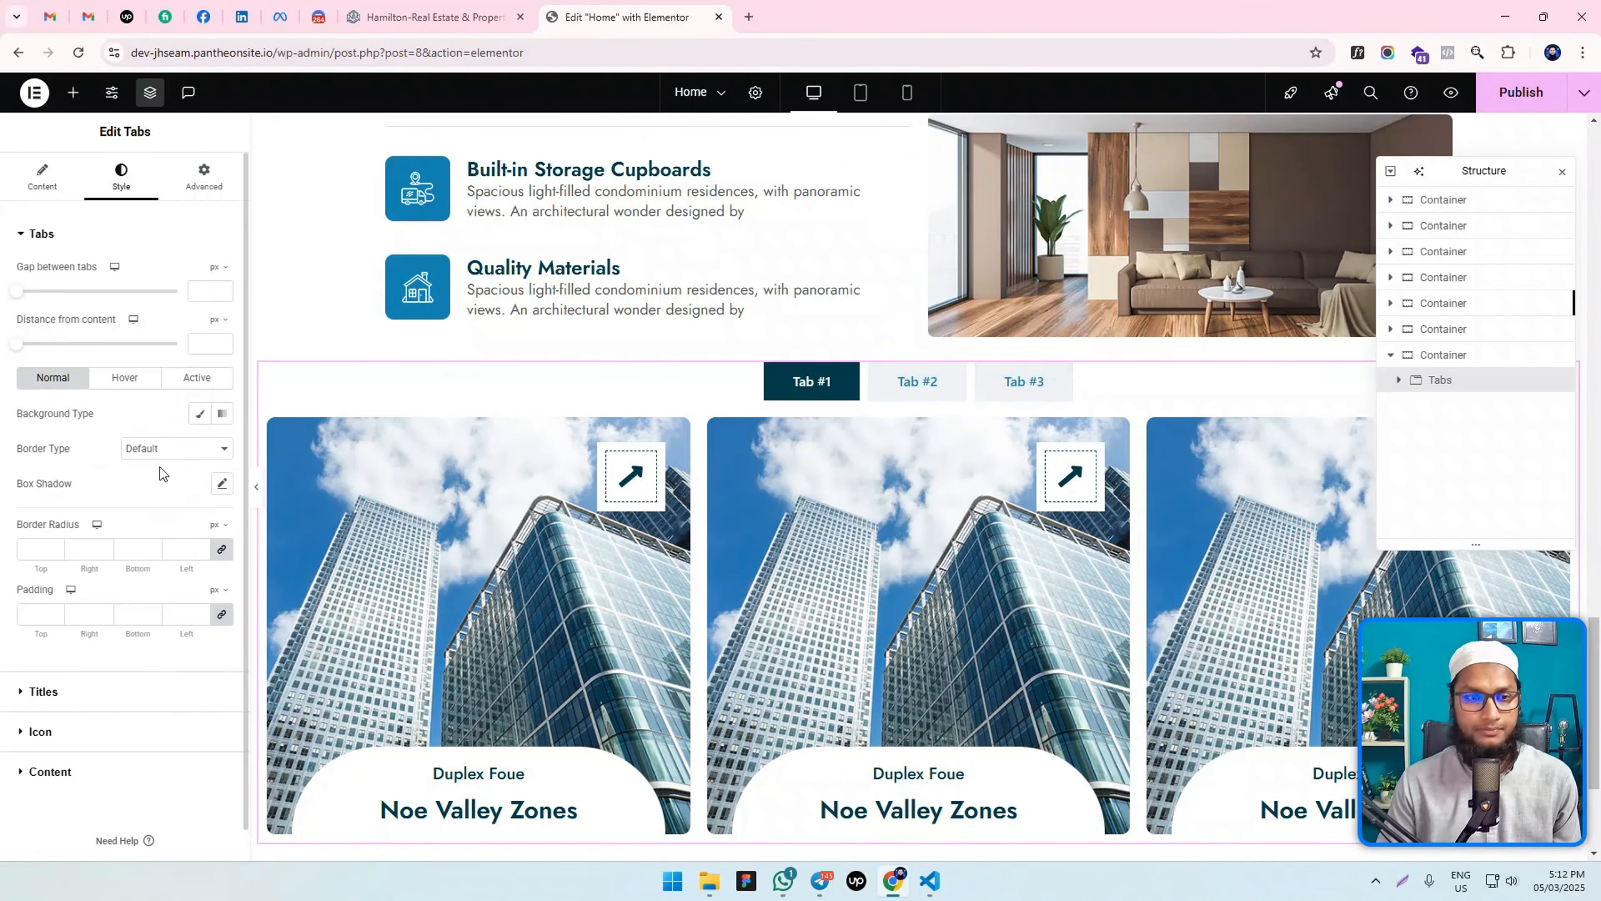
pyautogui.click(42, 692)
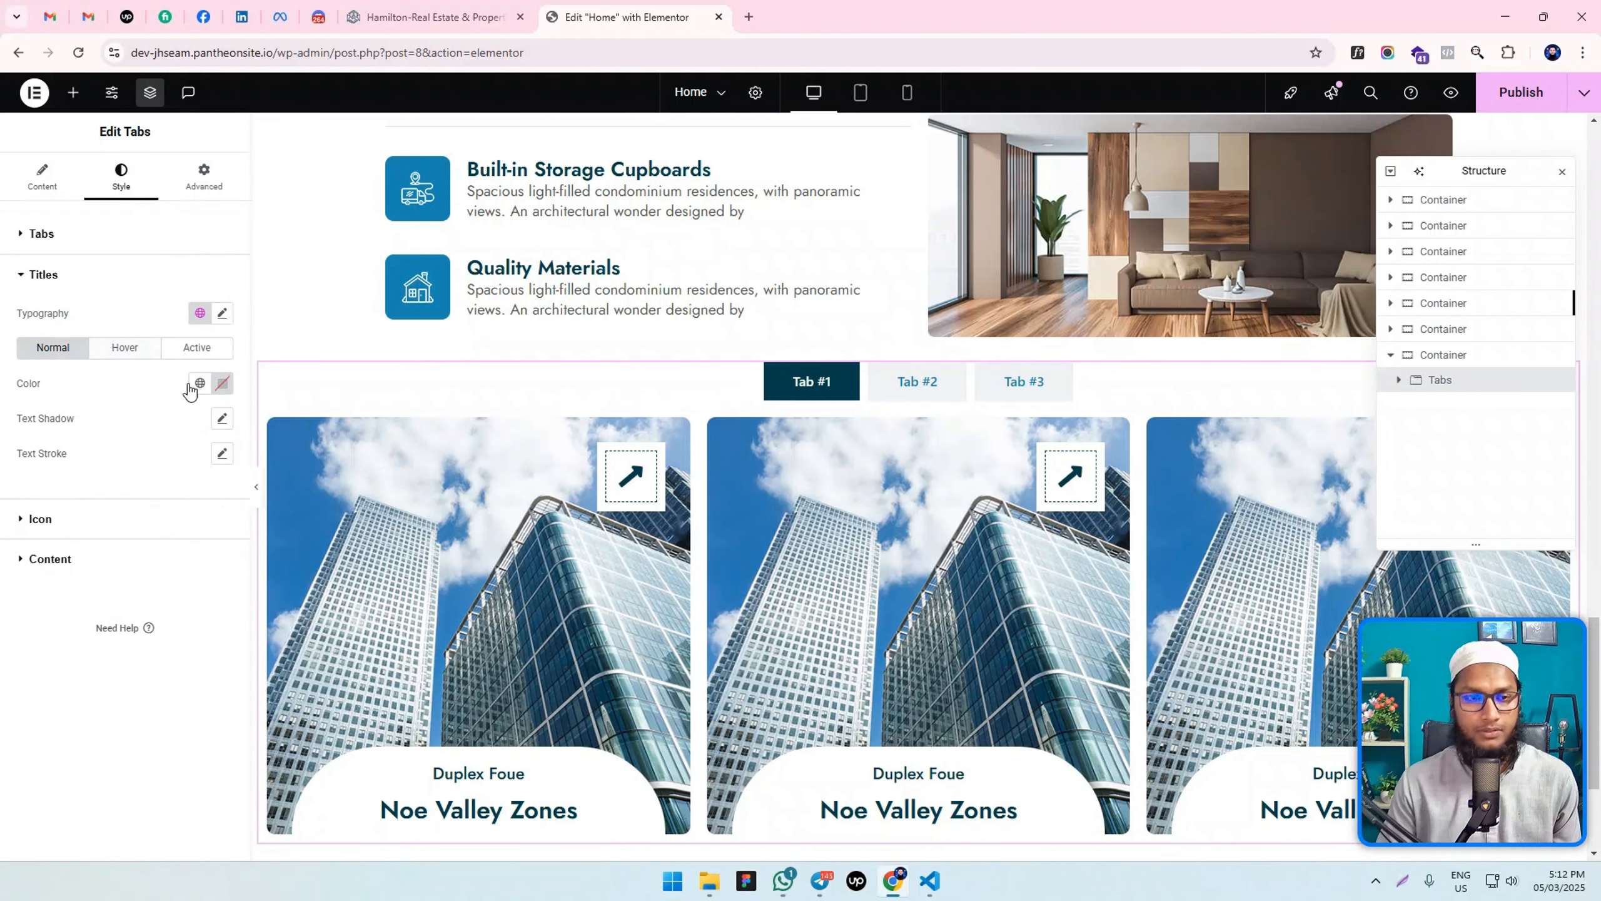
pyautogui.click(429, 17)
pyautogui.moveTo(560, 153)
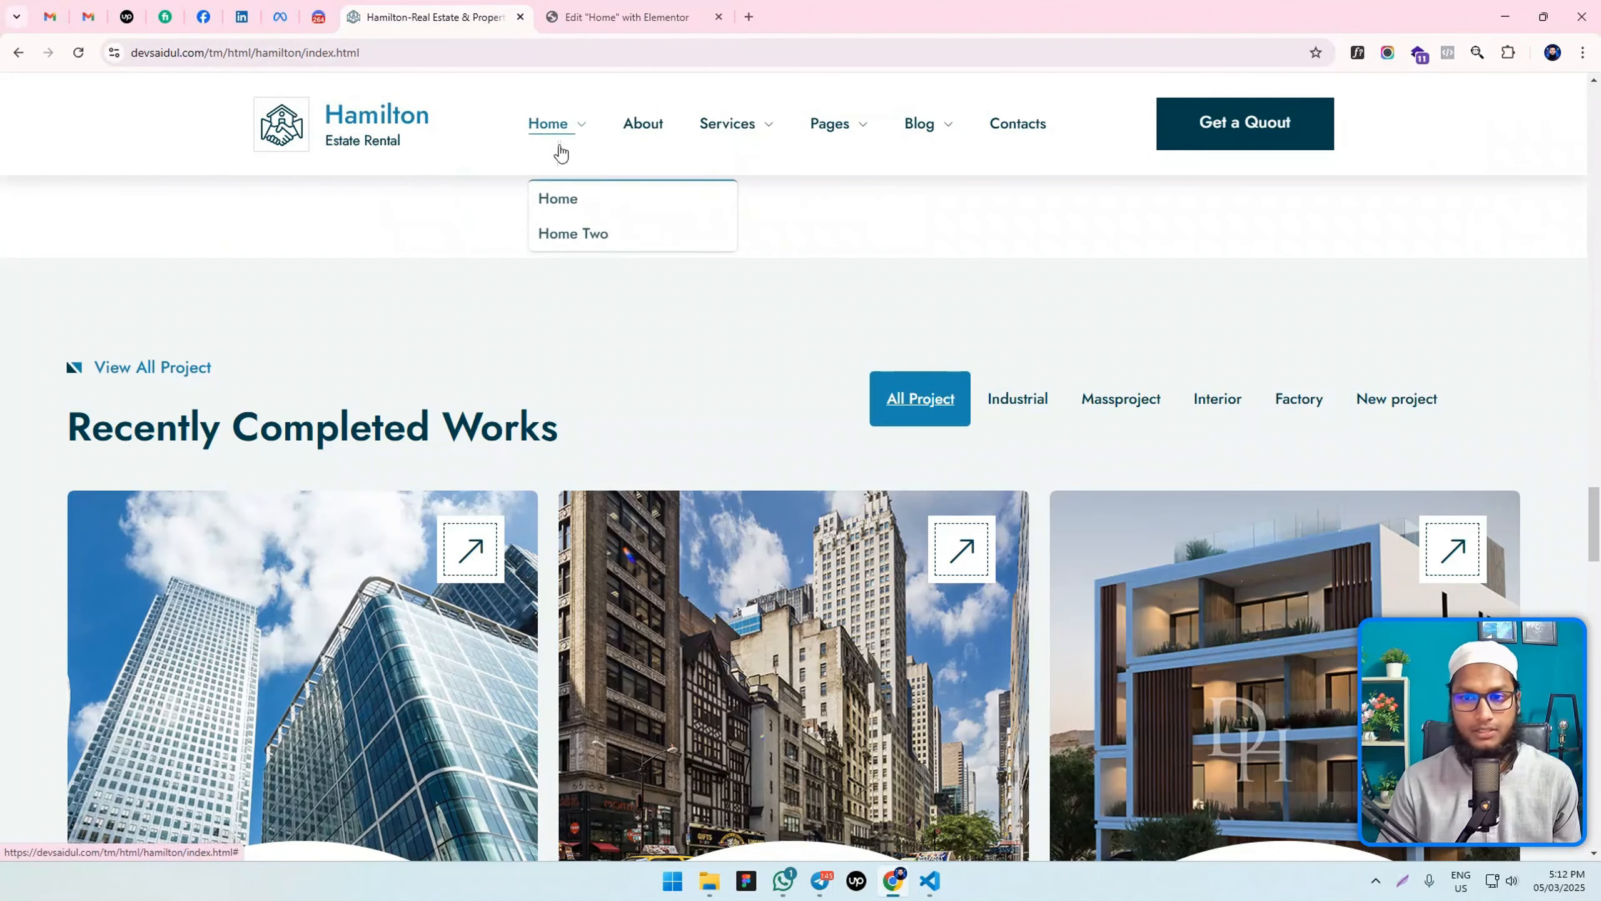
pyautogui.click(592, 17)
pyautogui.click(199, 383)
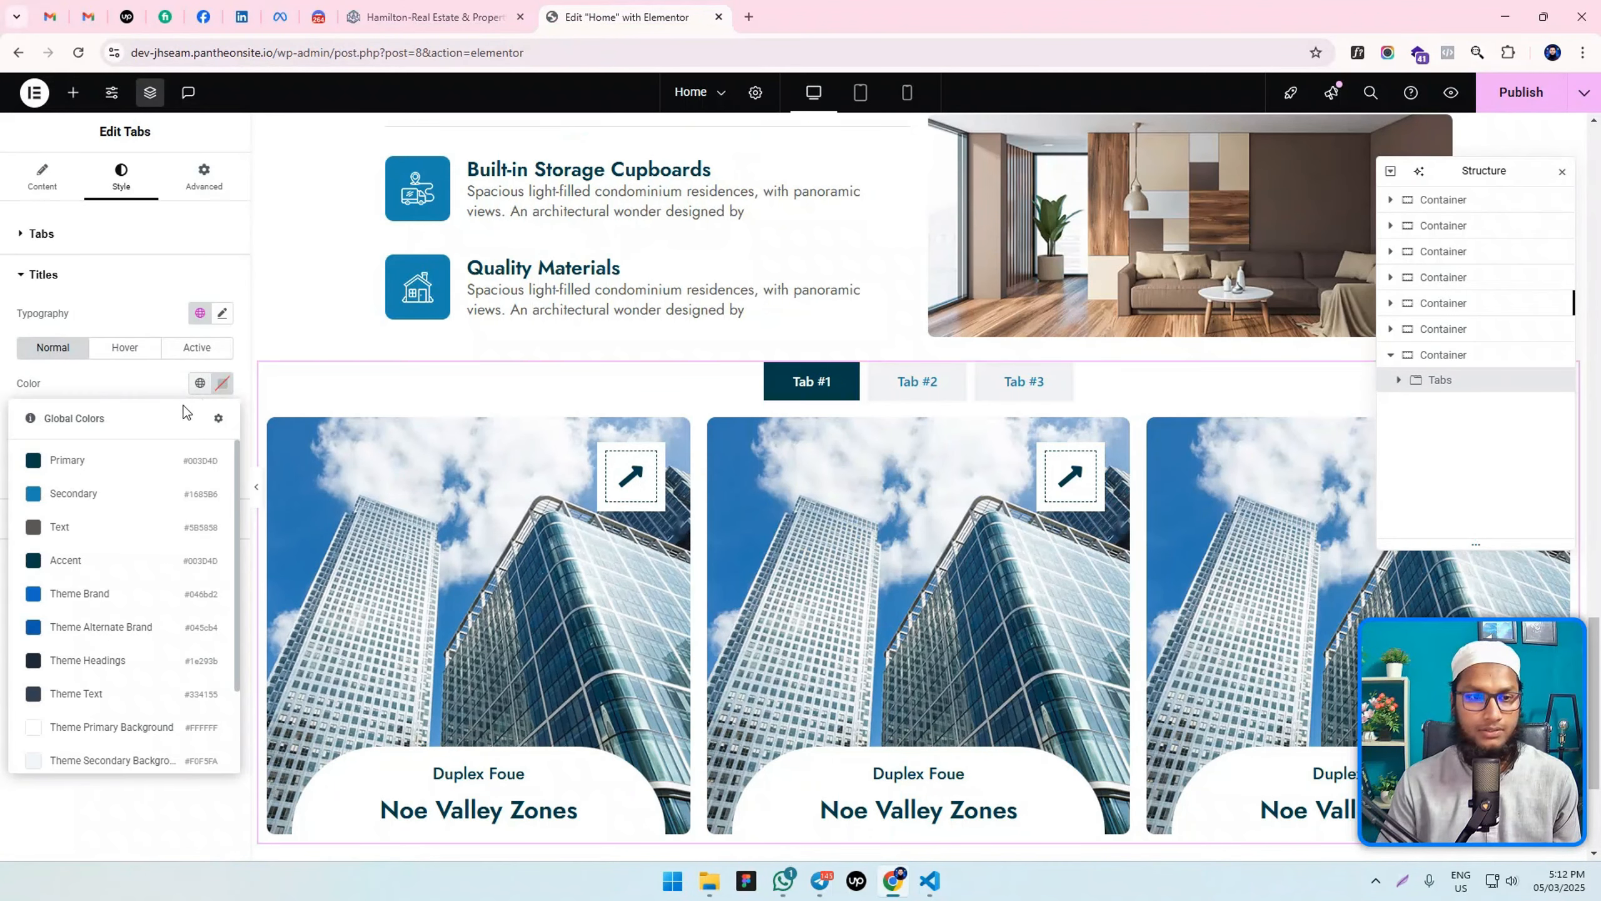
pyautogui.click(130, 462)
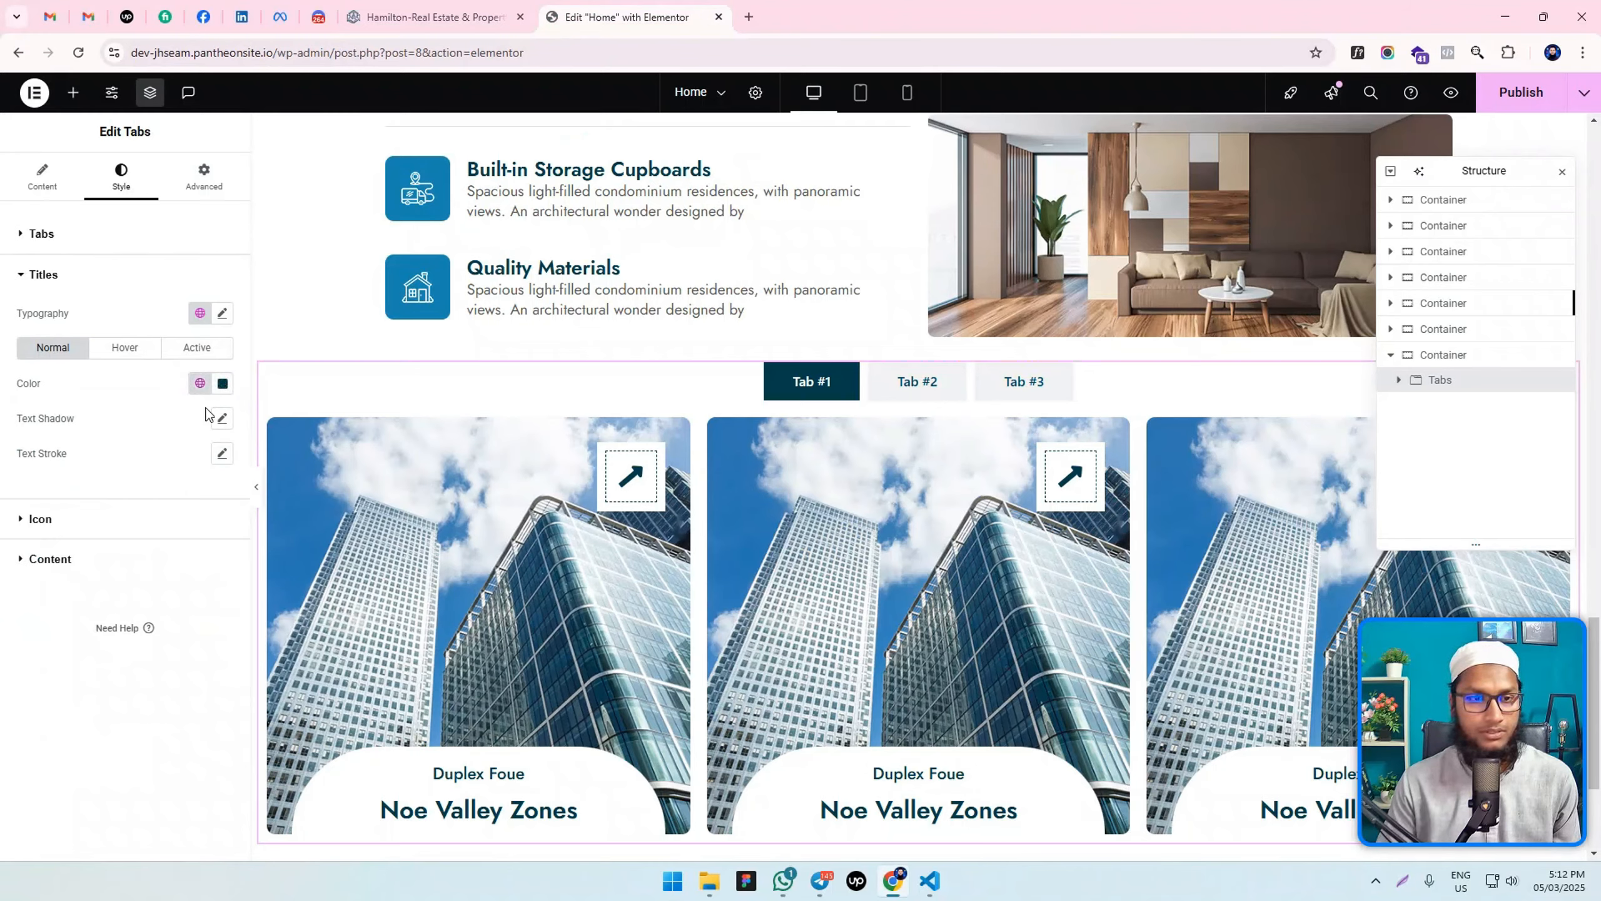
# Set the tab titles' hover color to the Secondary global color.
pyautogui.click(124, 354)
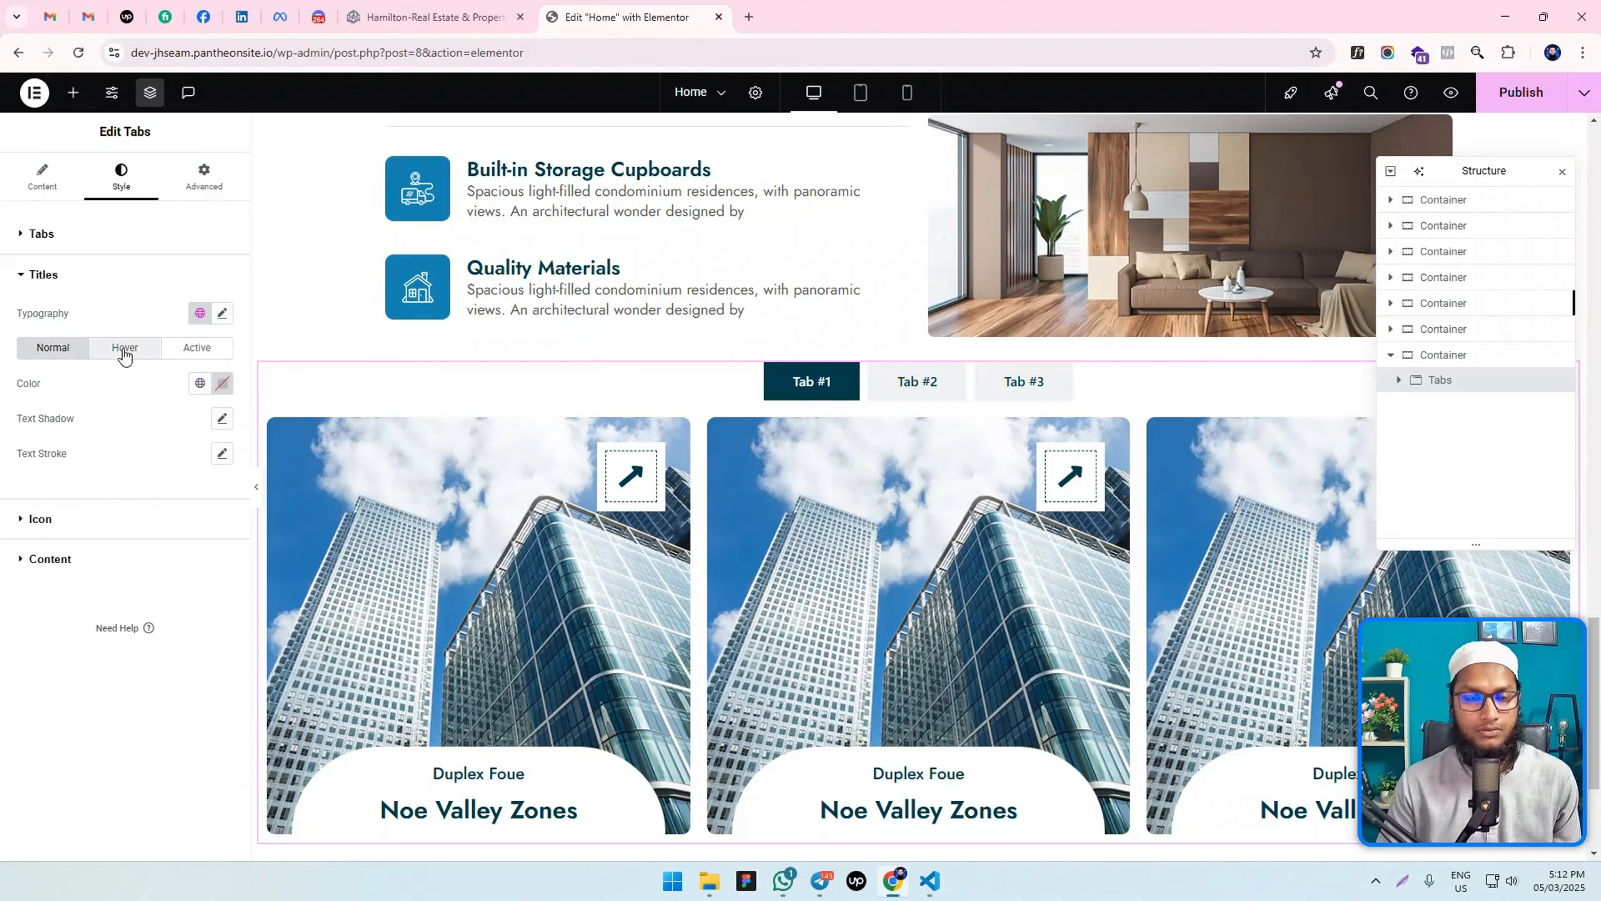
pyautogui.click(199, 384)
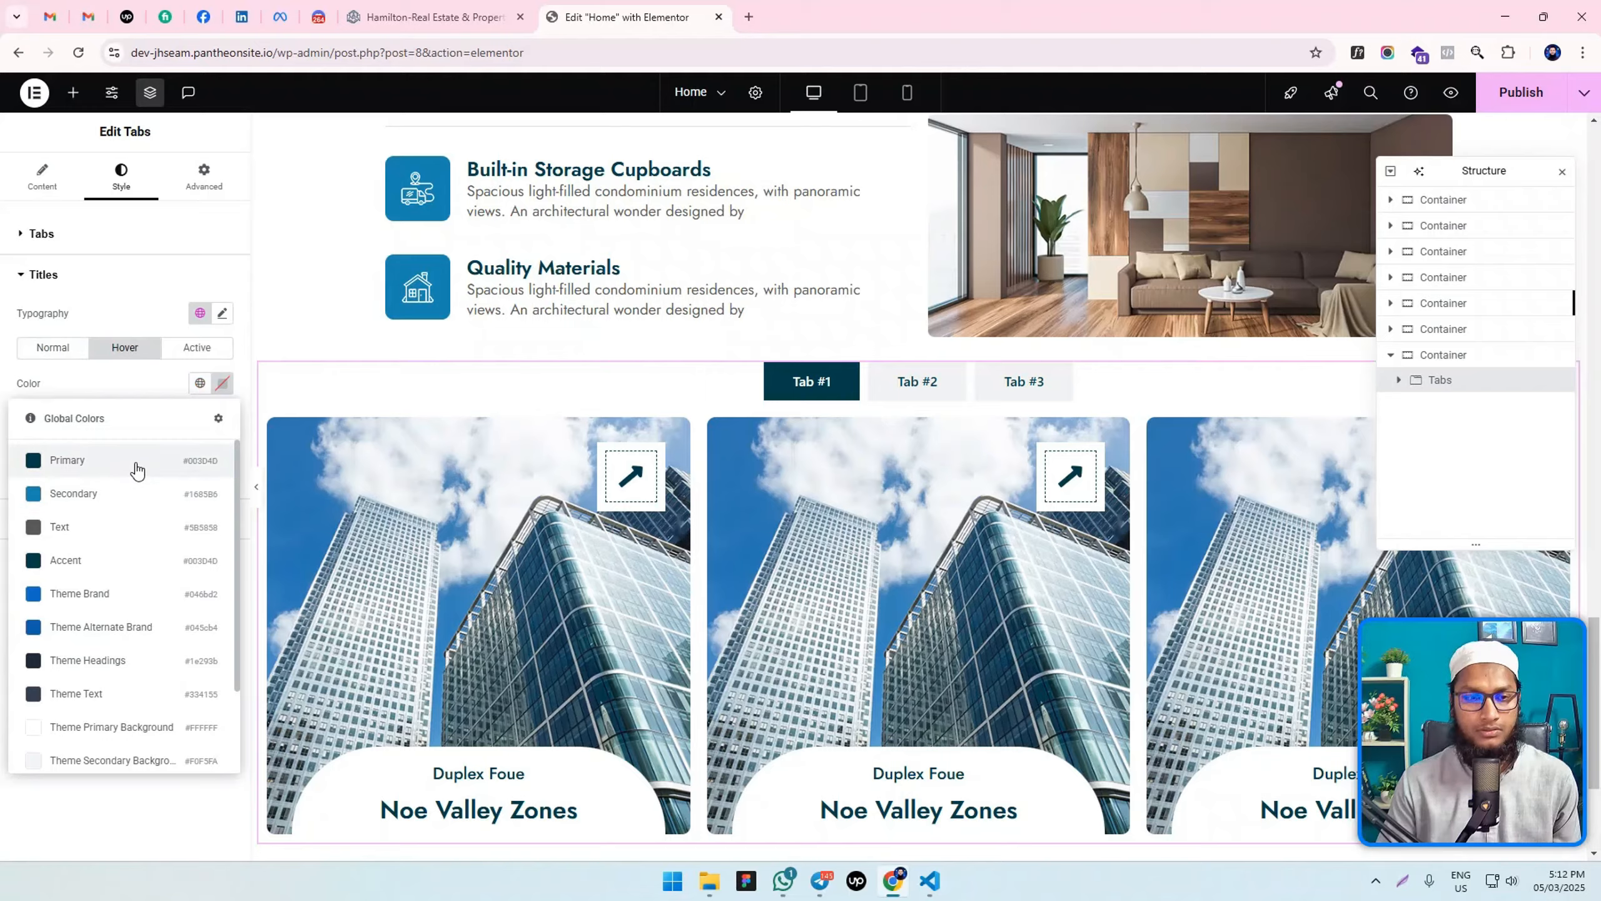
pyautogui.click(132, 493)
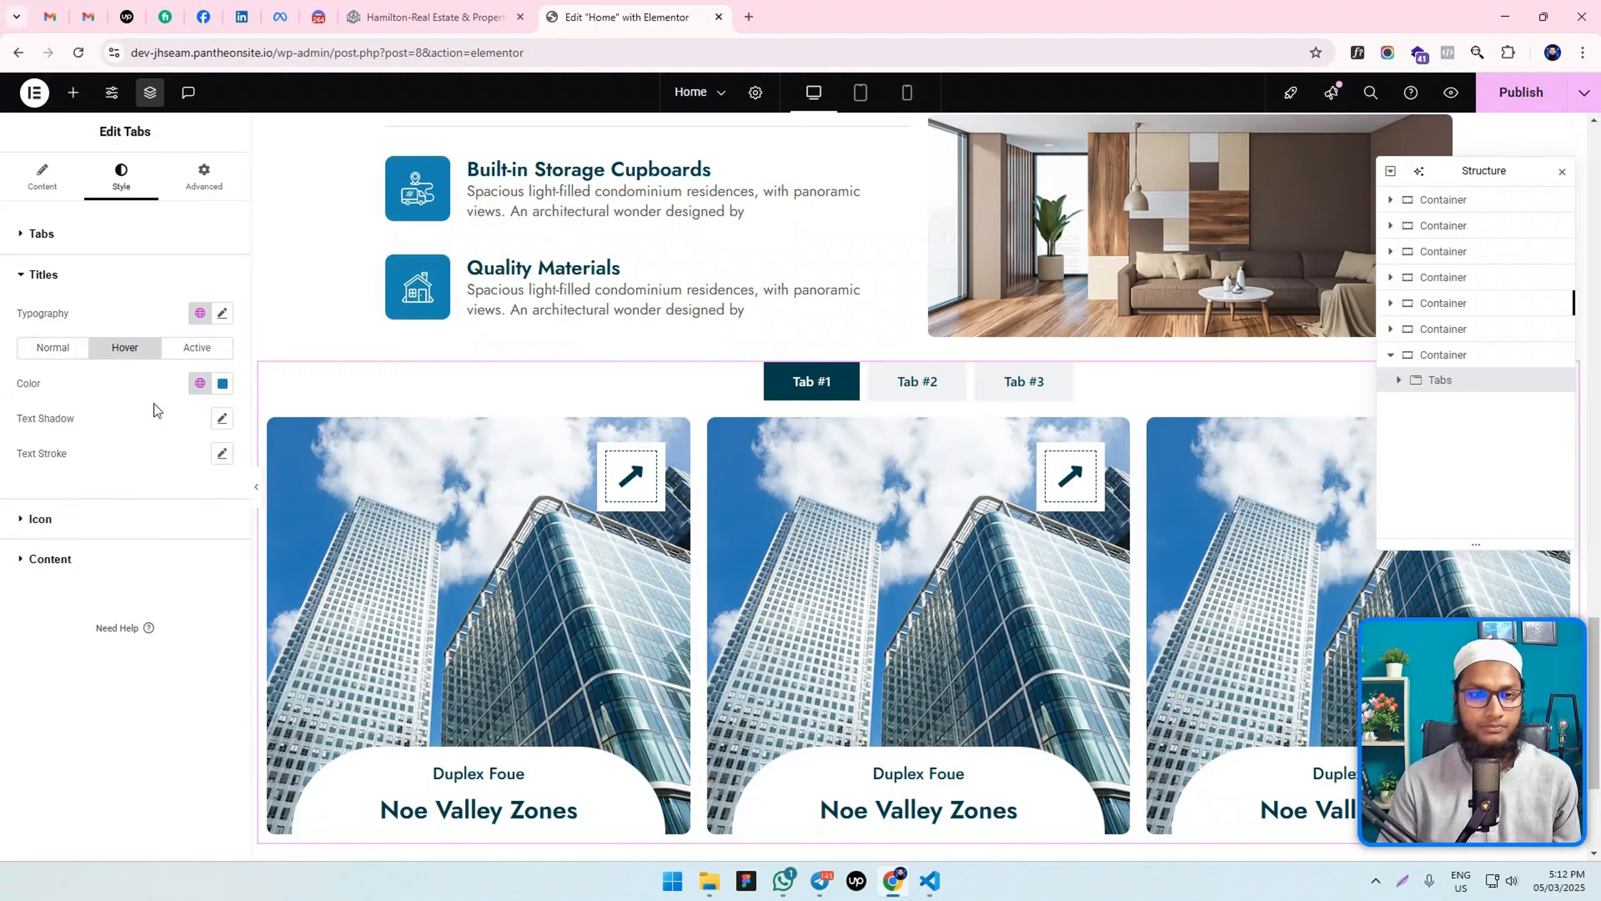
# Set the tab titles' active color to white and try it on Tab #2 and Tab #3.
pyautogui.click(196, 347)
pyautogui.click(222, 383)
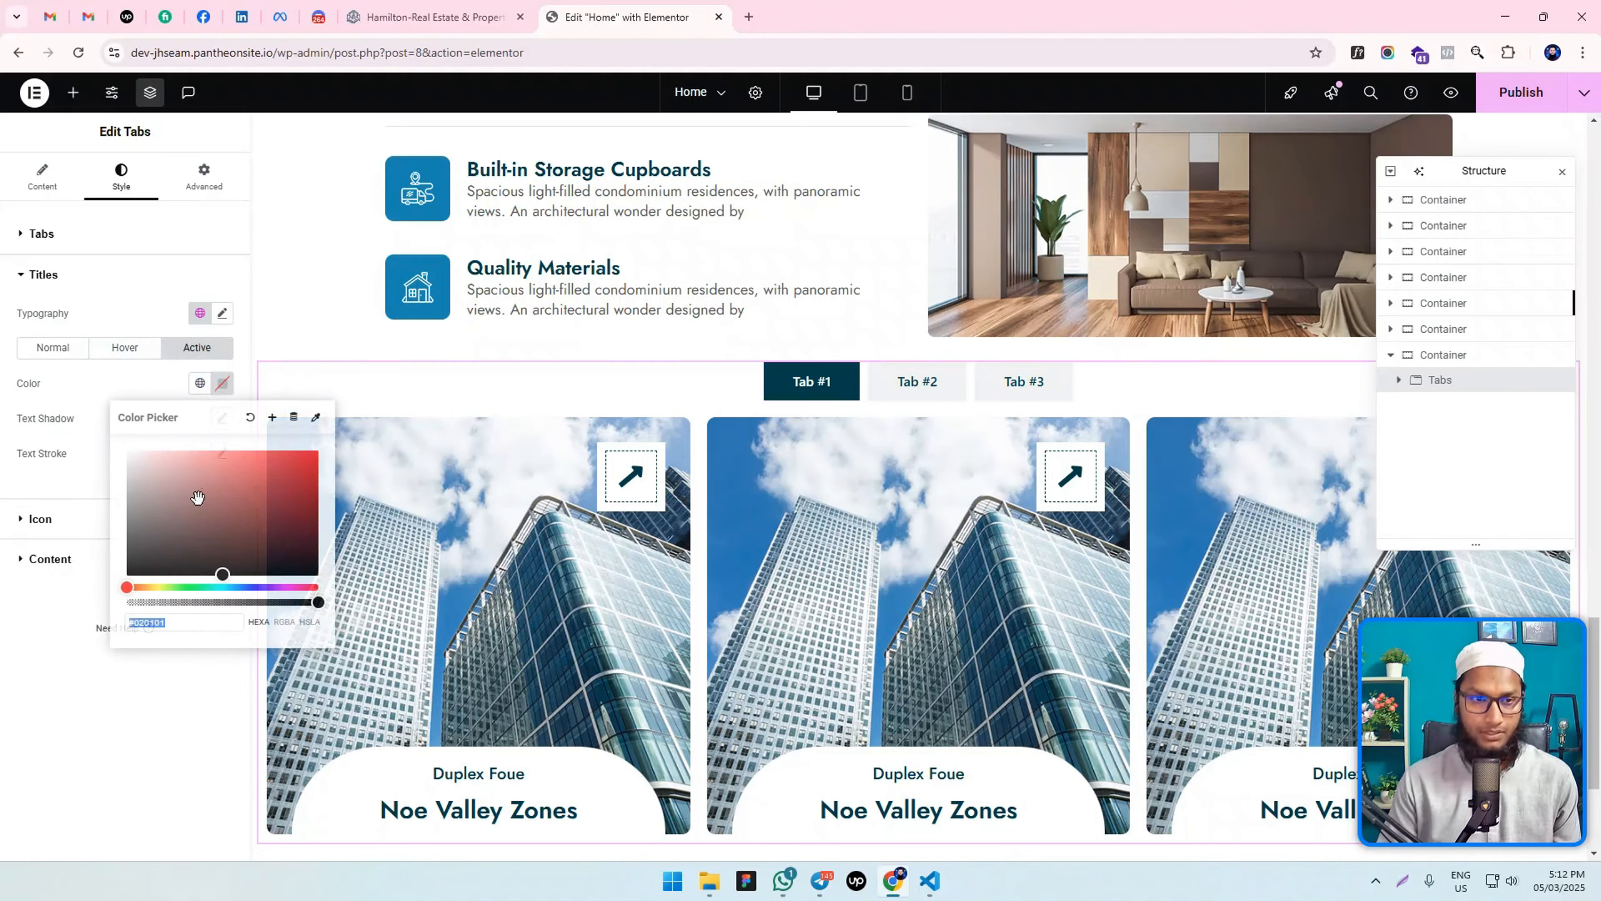
pyautogui.click(79, 396)
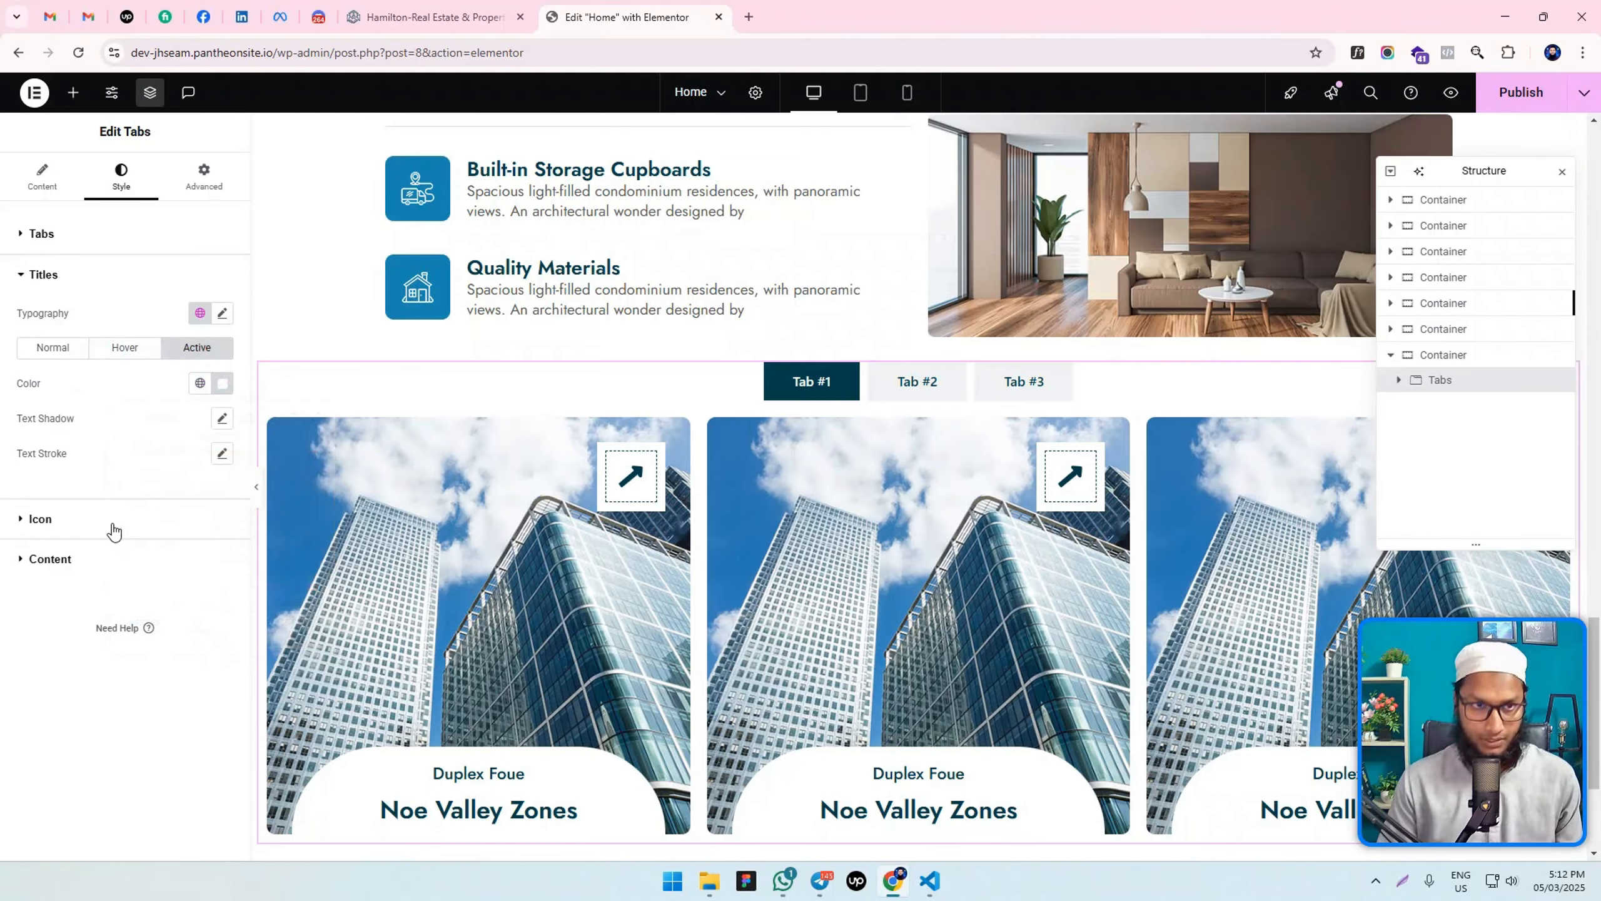
pyautogui.click(907, 379)
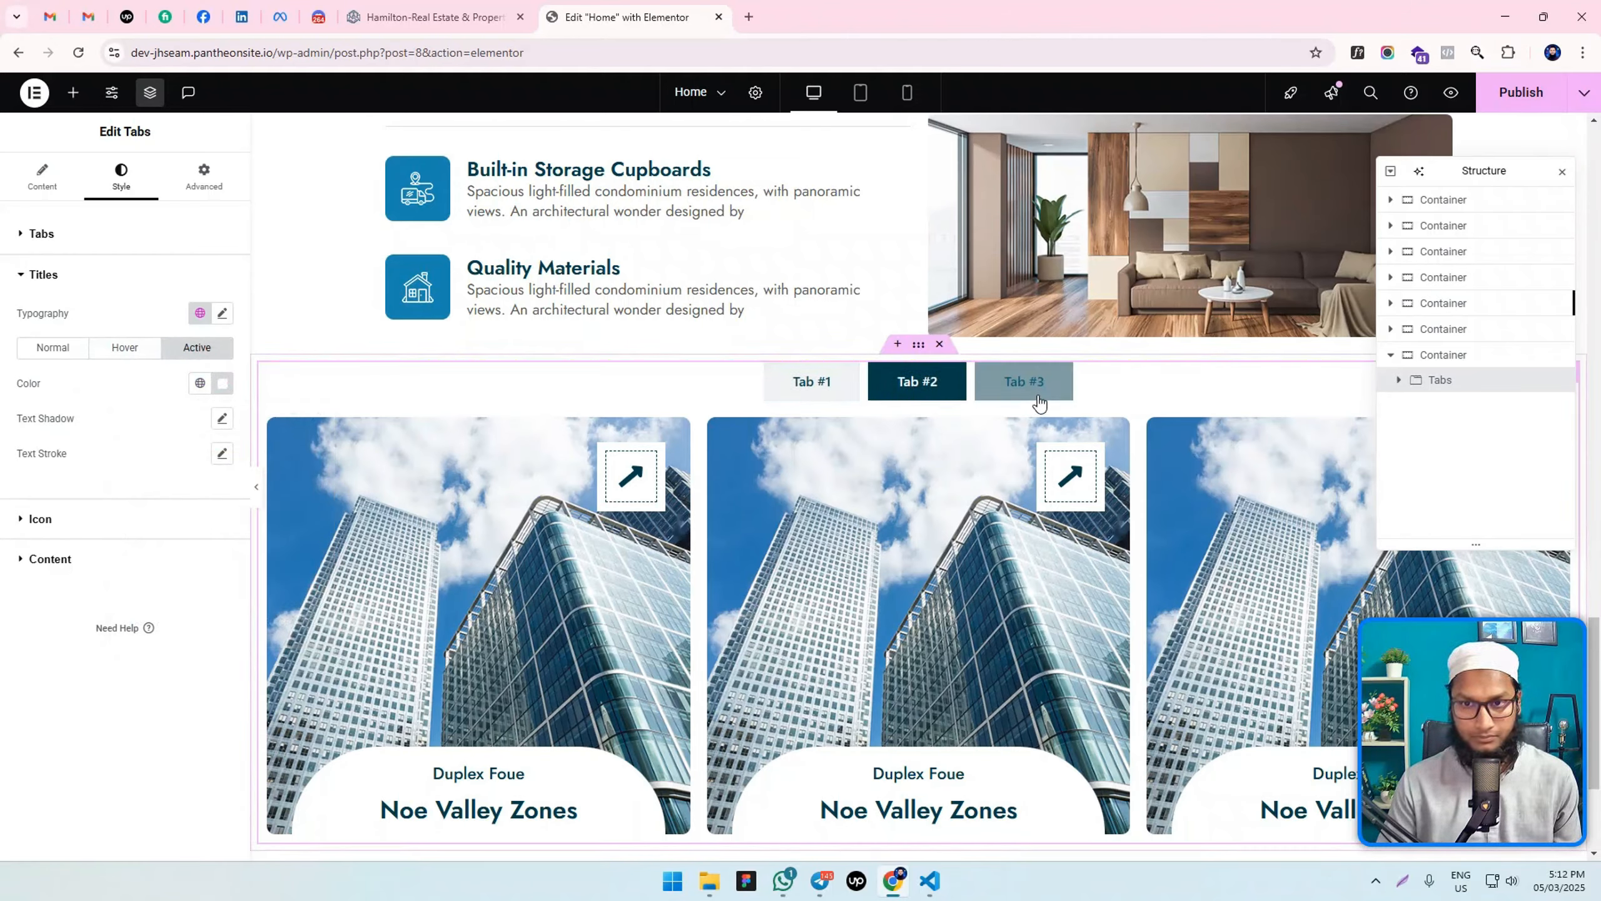
pyautogui.click(1035, 394)
pyautogui.click(900, 389)
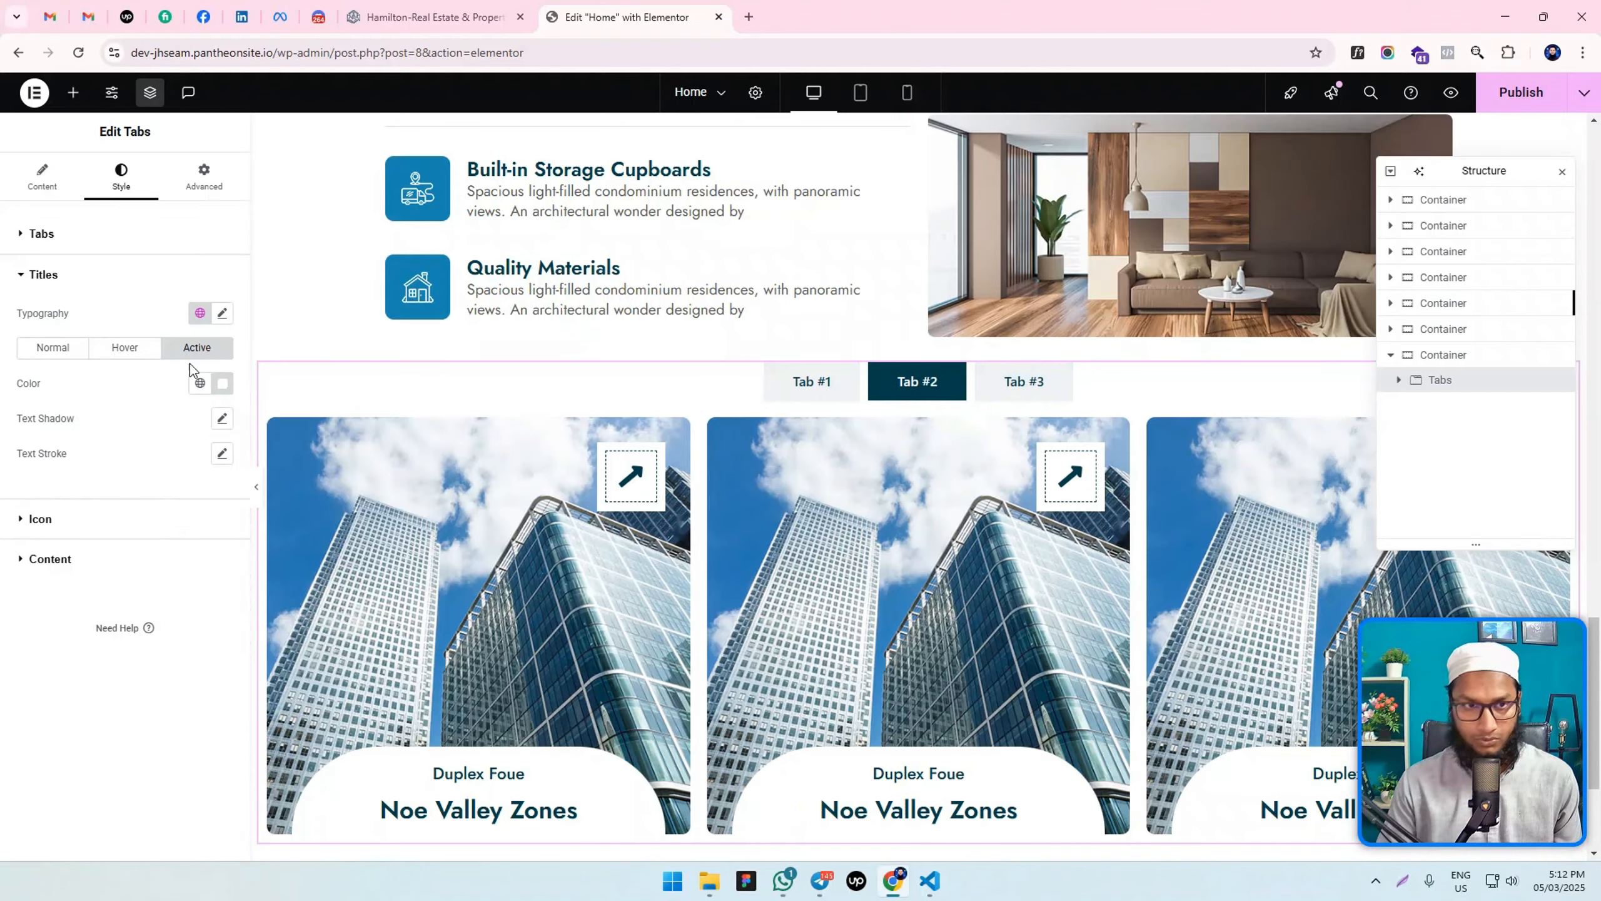
# Give the tabs a classic background in their normal state with the color #FFFFFF.
pyautogui.click(38, 237)
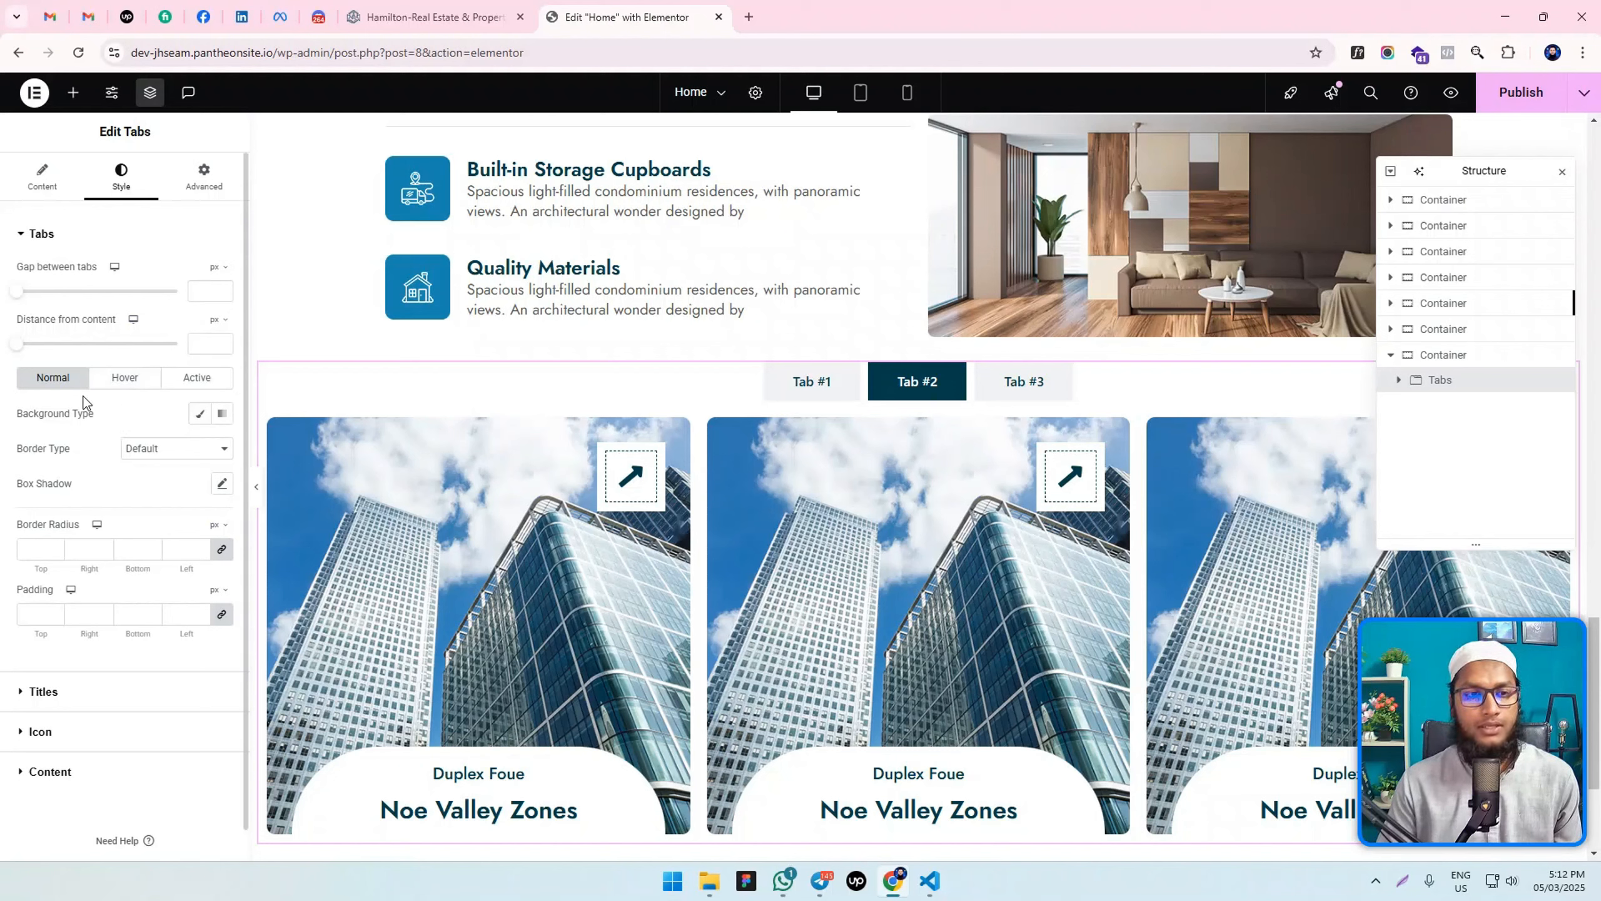
pyautogui.click(199, 414)
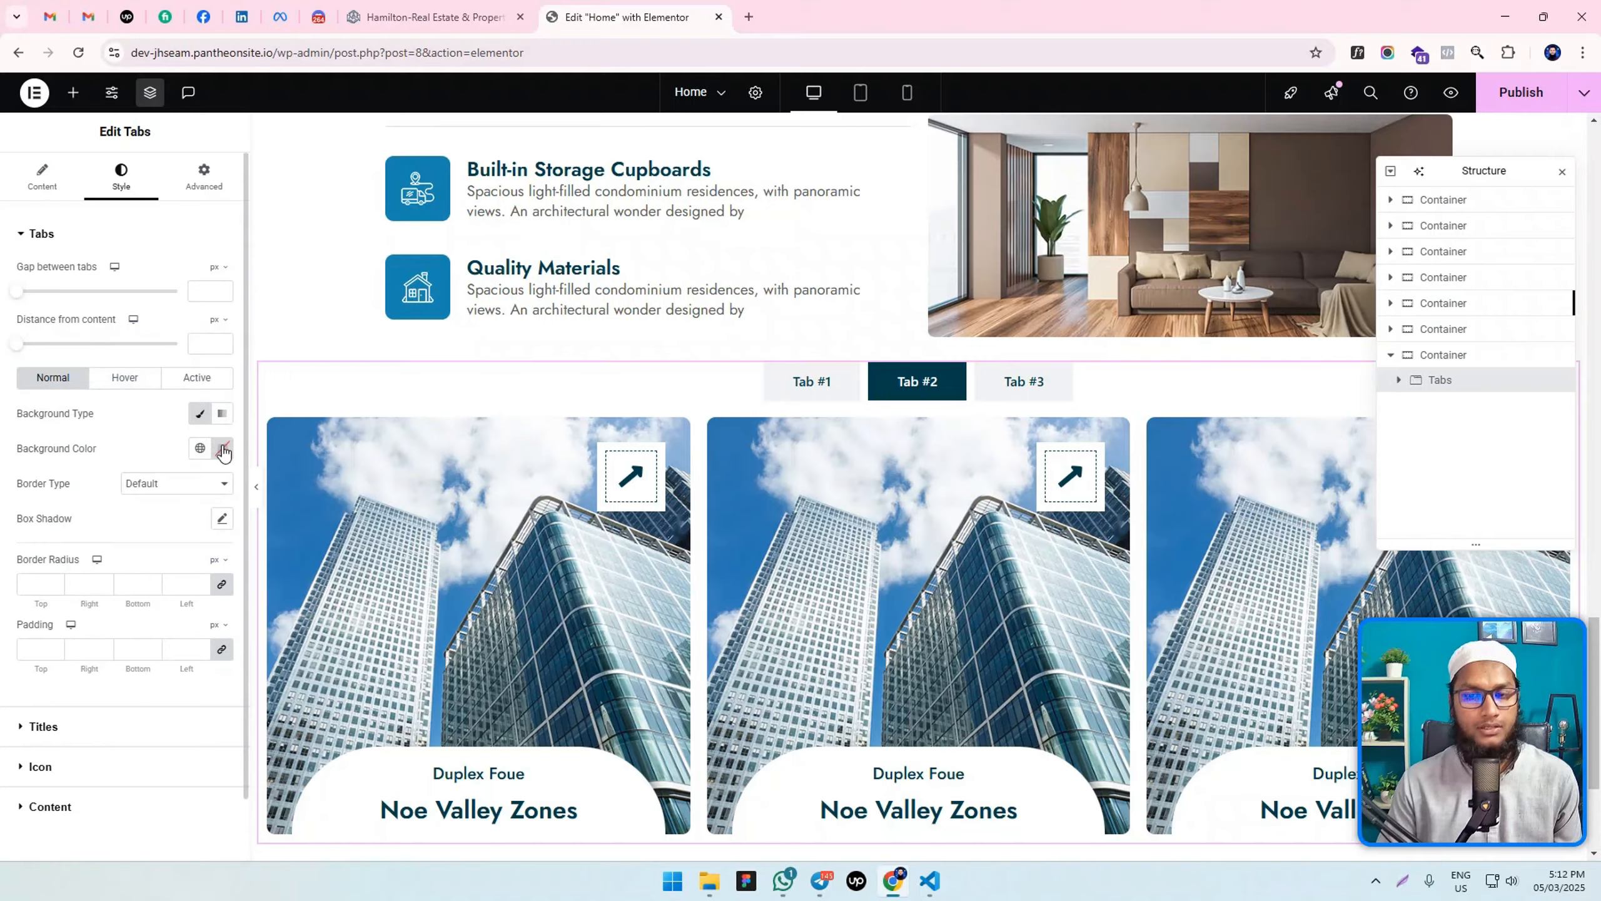
pyautogui.click(222, 448)
pyautogui.moveTo(168, 544); pyautogui.dragTo(126, 516)
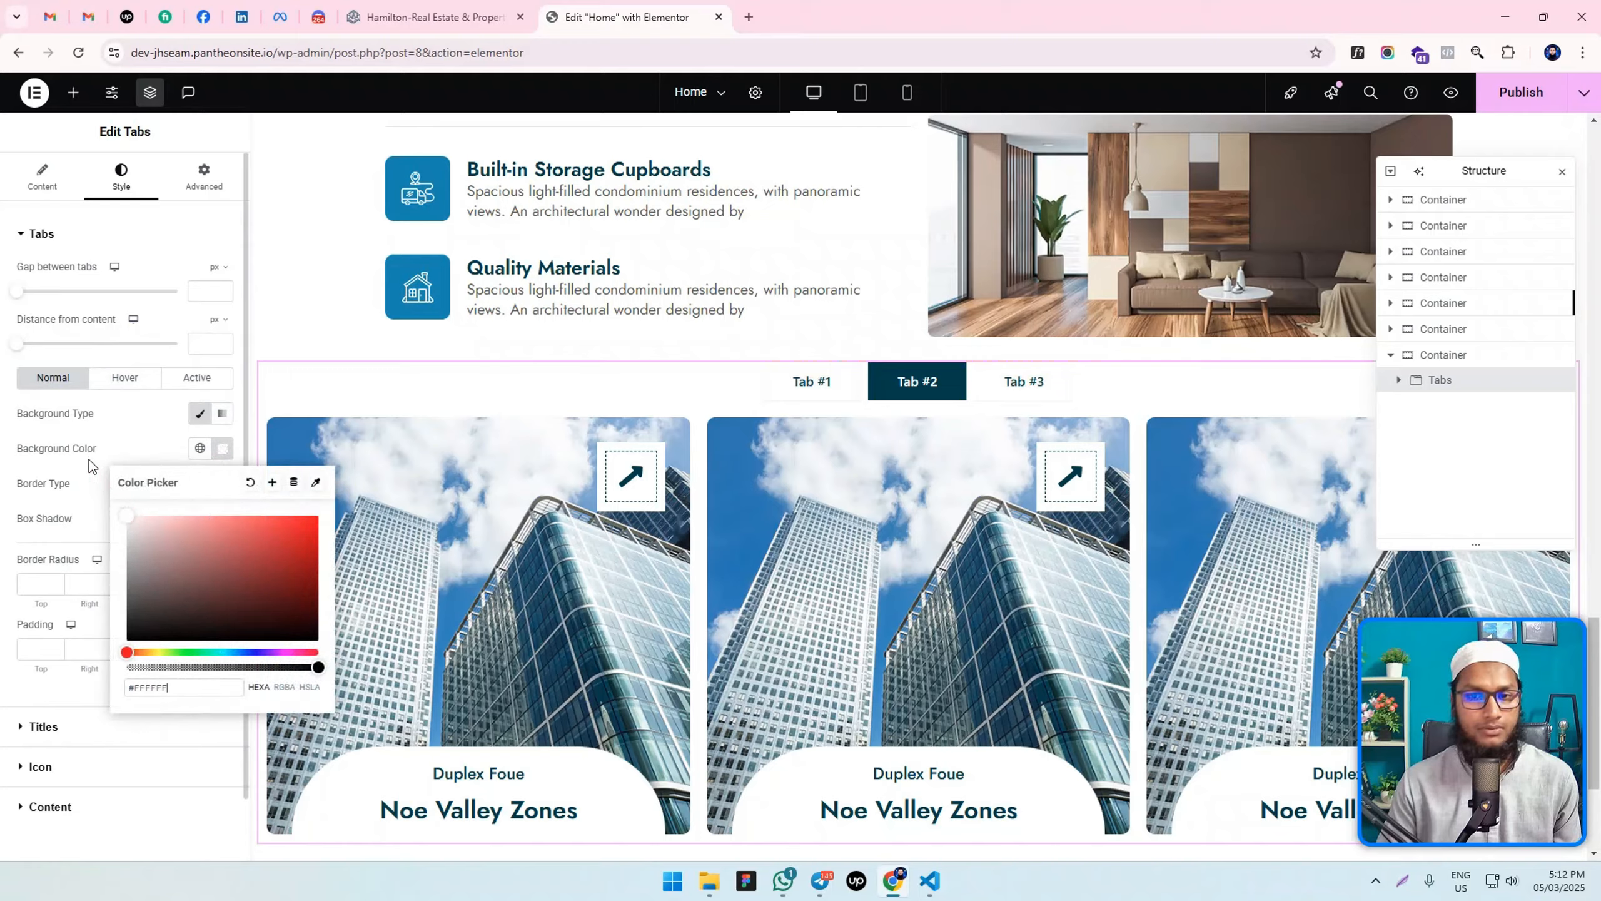
pyautogui.click(93, 458)
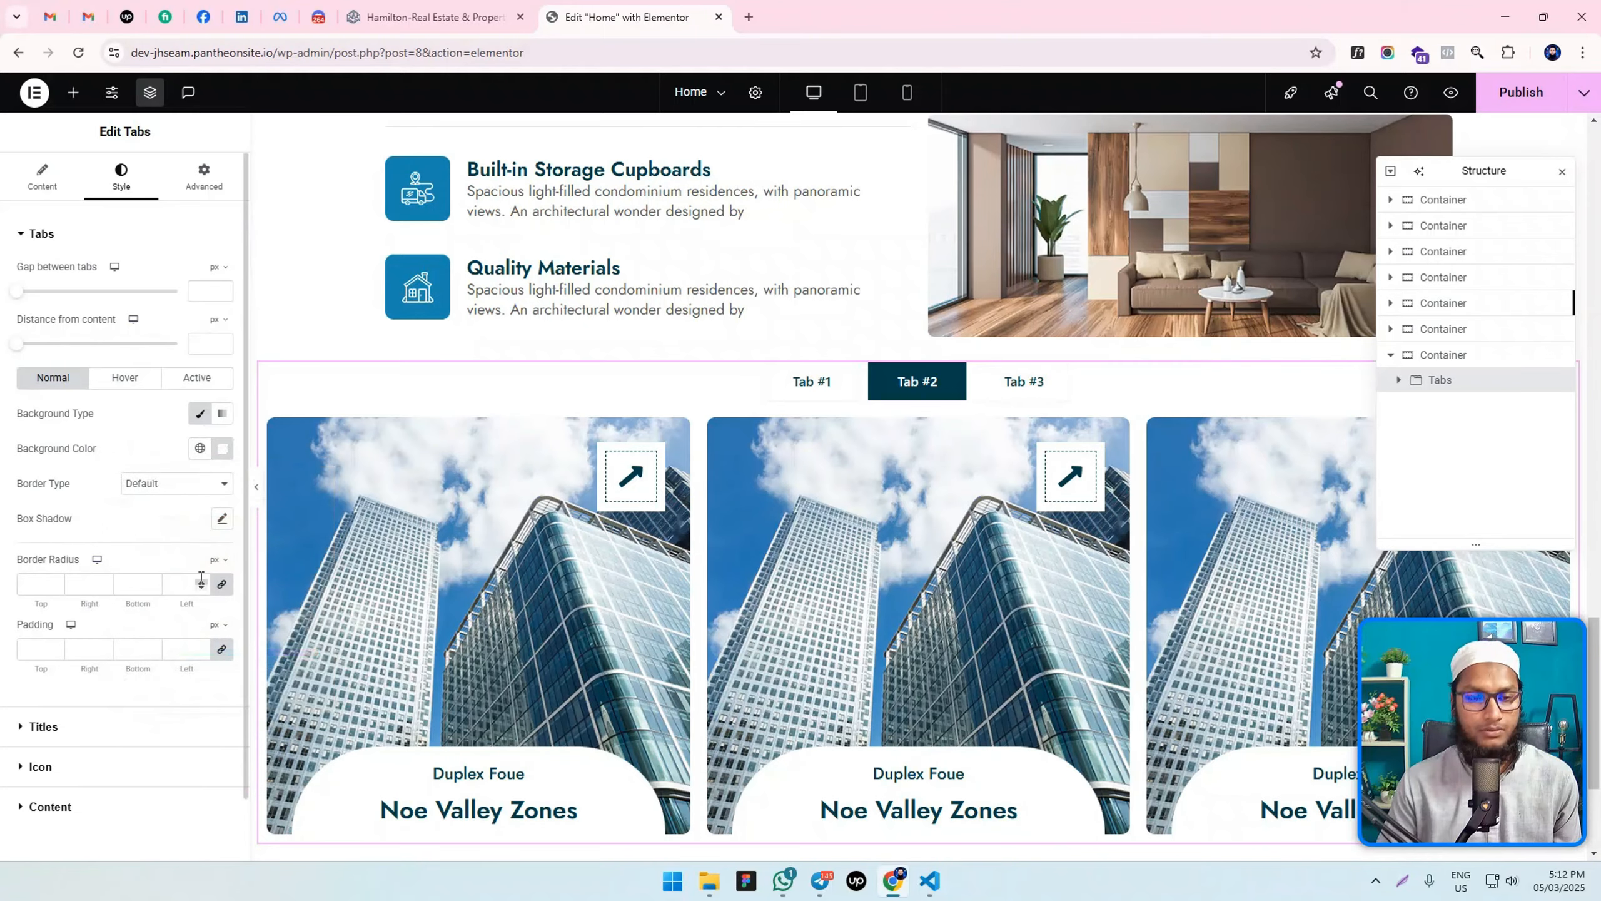
# Set the normal tabs' border type to None and lower their box shadow blur to the minimum.
pyautogui.click(176, 498)
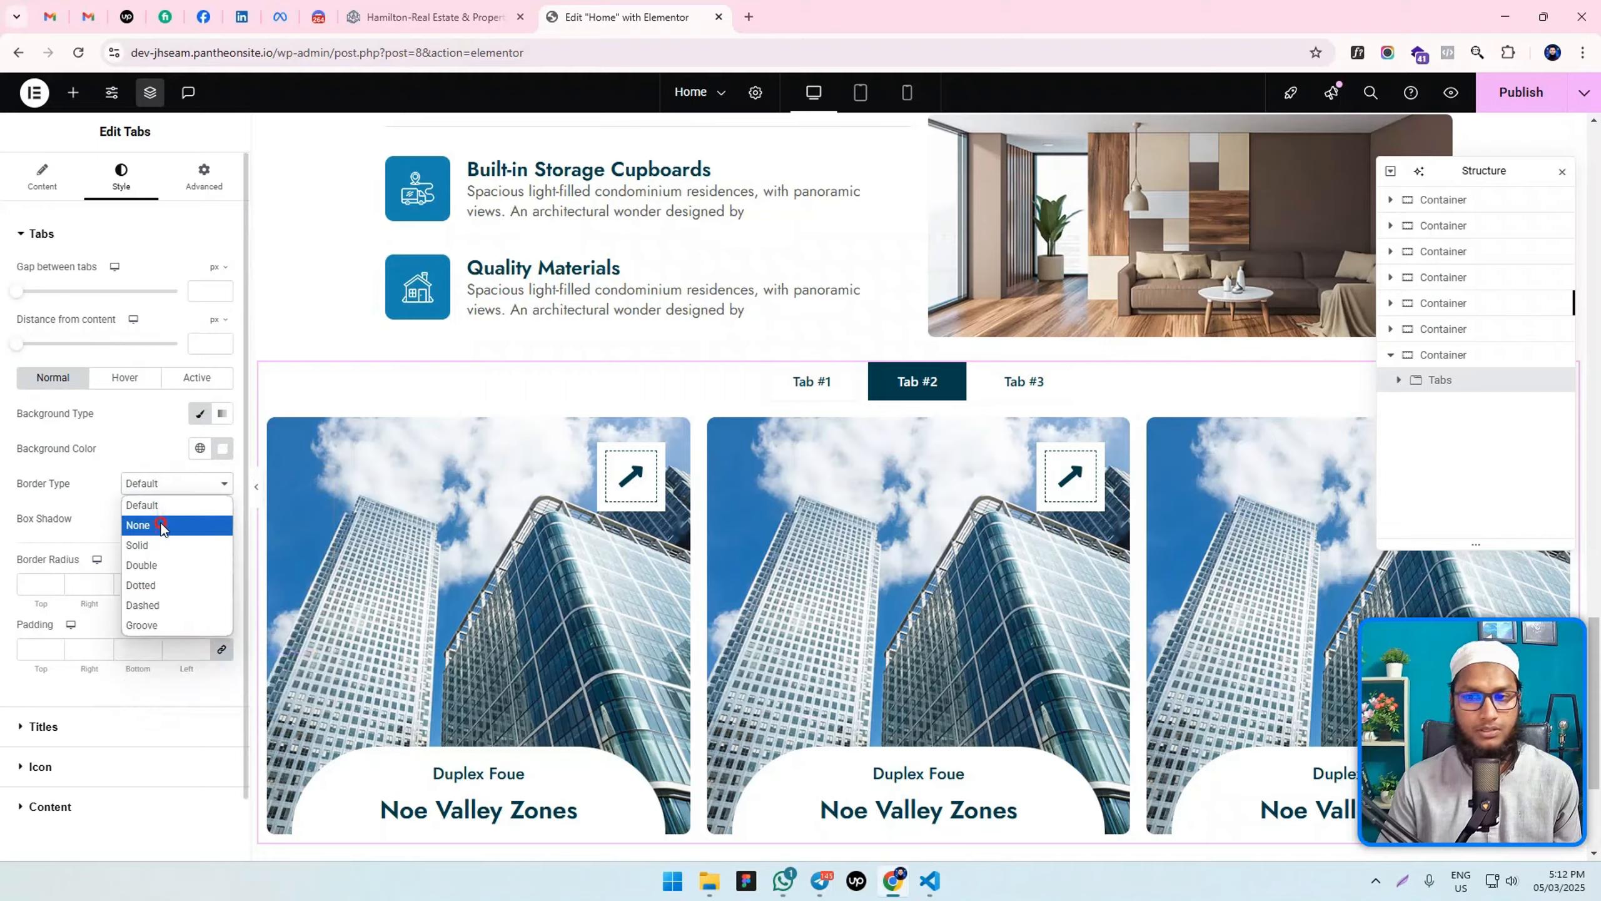
pyautogui.click(161, 527)
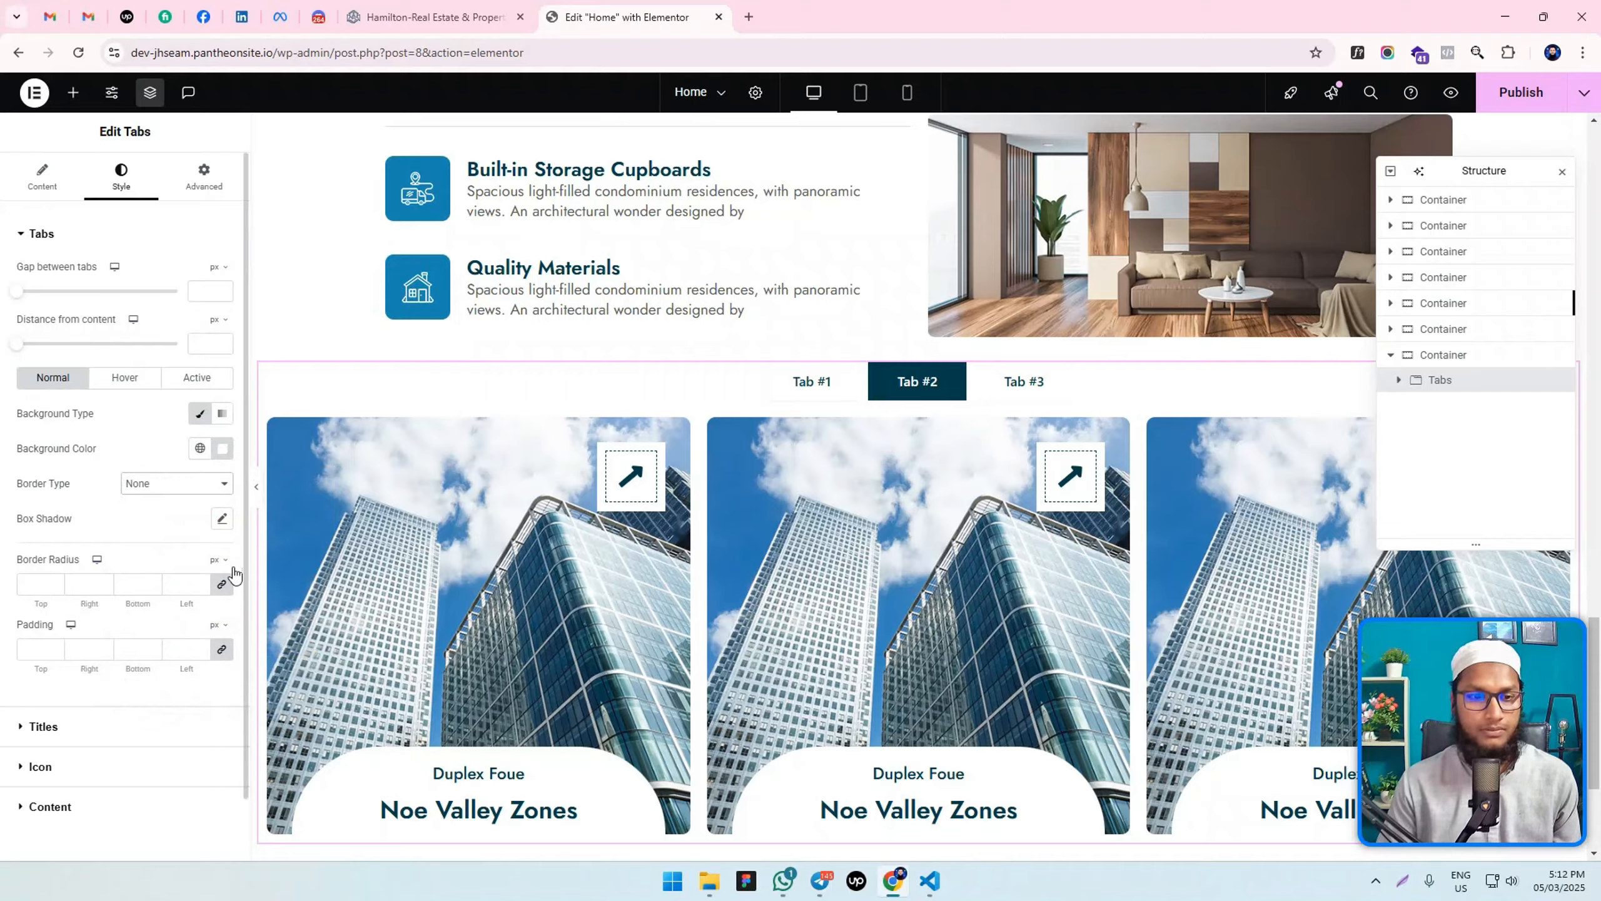
pyautogui.click(222, 519)
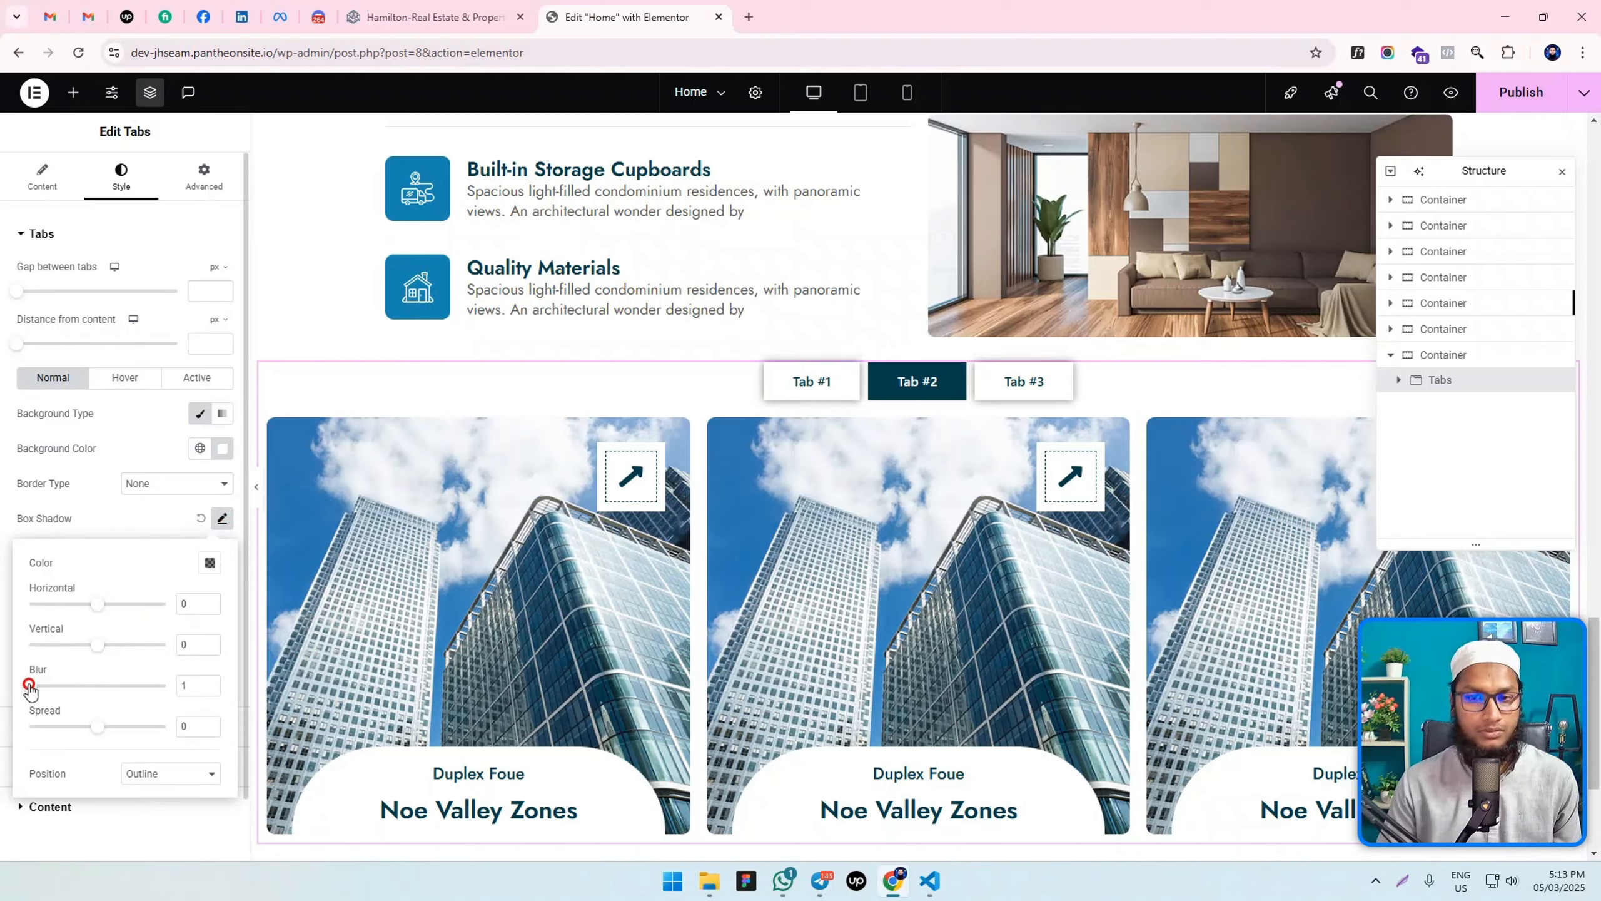
pyautogui.moveTo(29, 689); pyautogui.dragTo(2, 677)
pyautogui.click(2, 678)
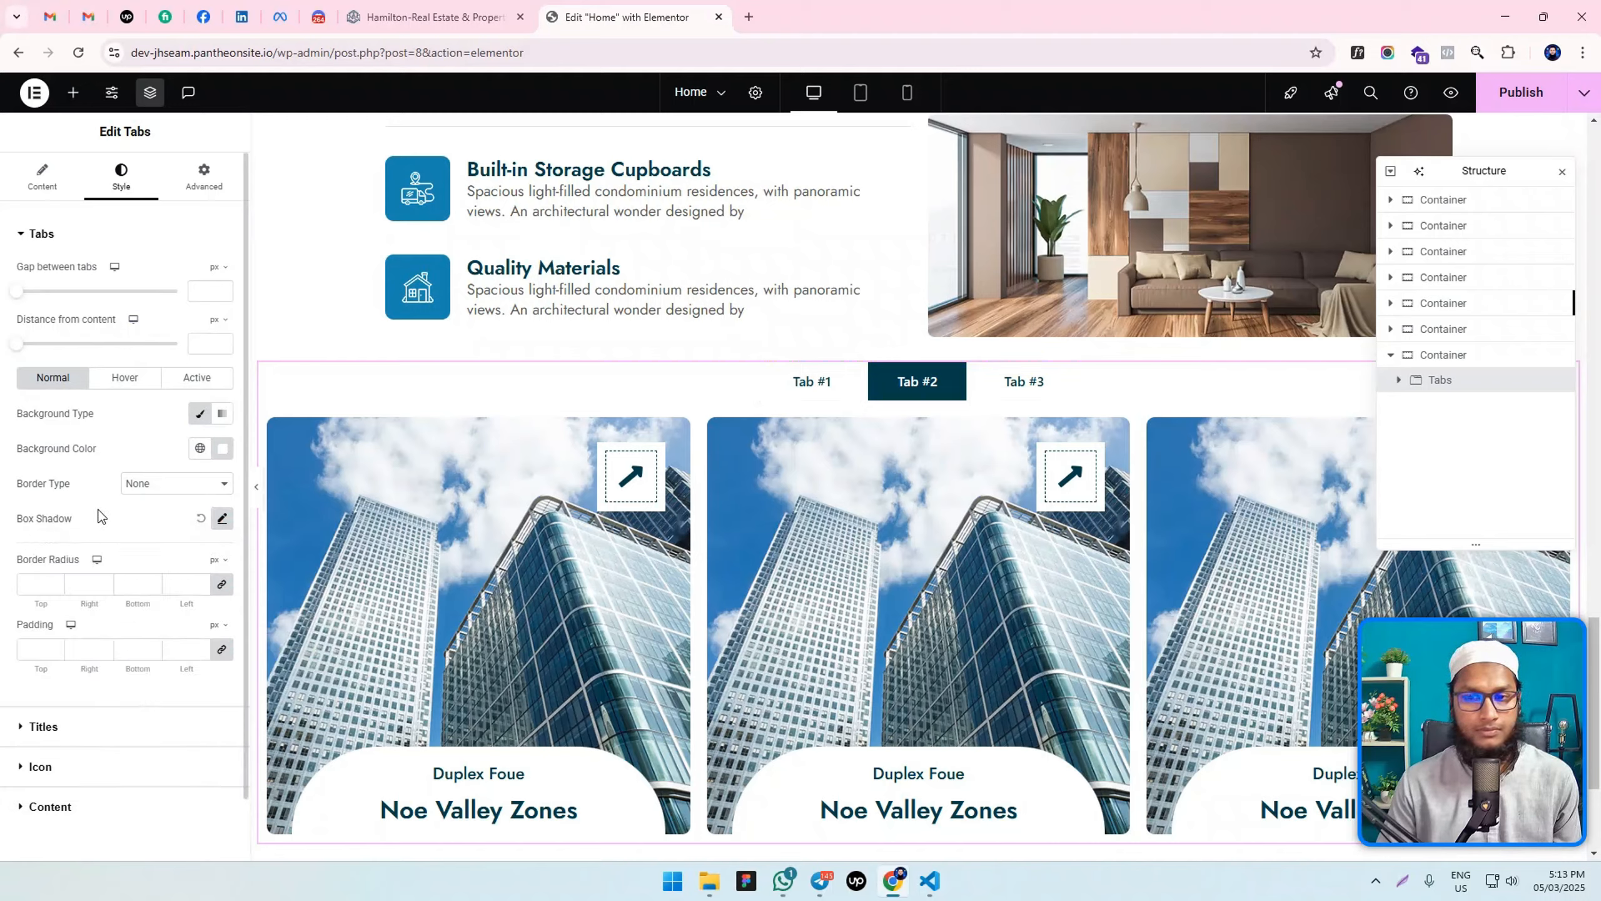
pyautogui.click(813, 381)
pyautogui.click(922, 392)
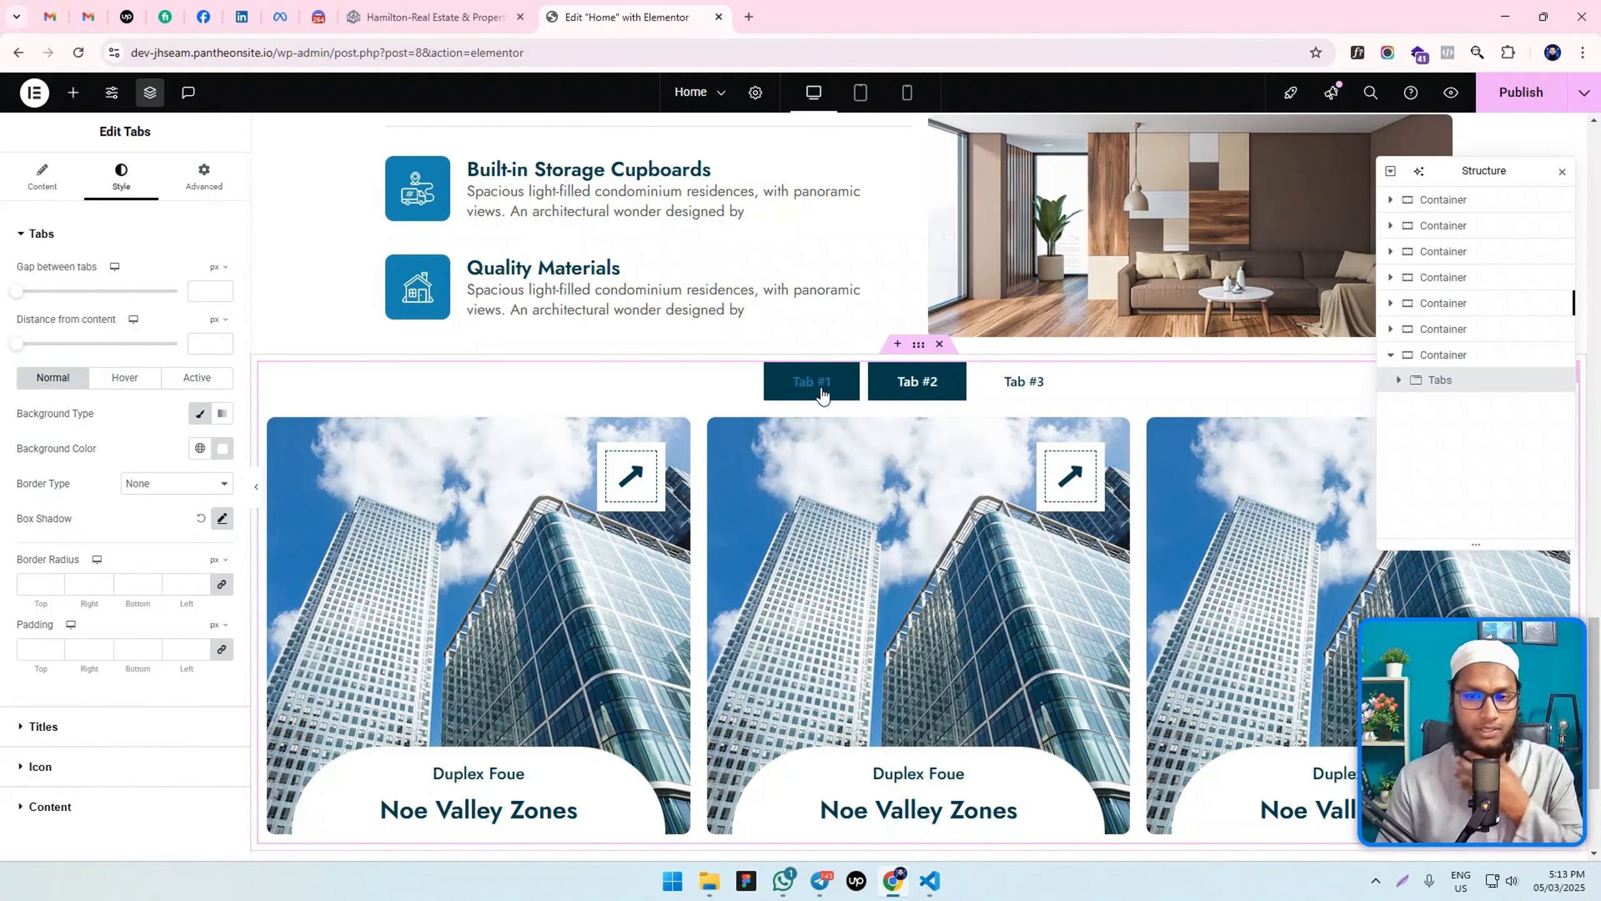
# Set the tabs' hover background color to fully transparent white, #FFFFFF00.
pyautogui.click(125, 377)
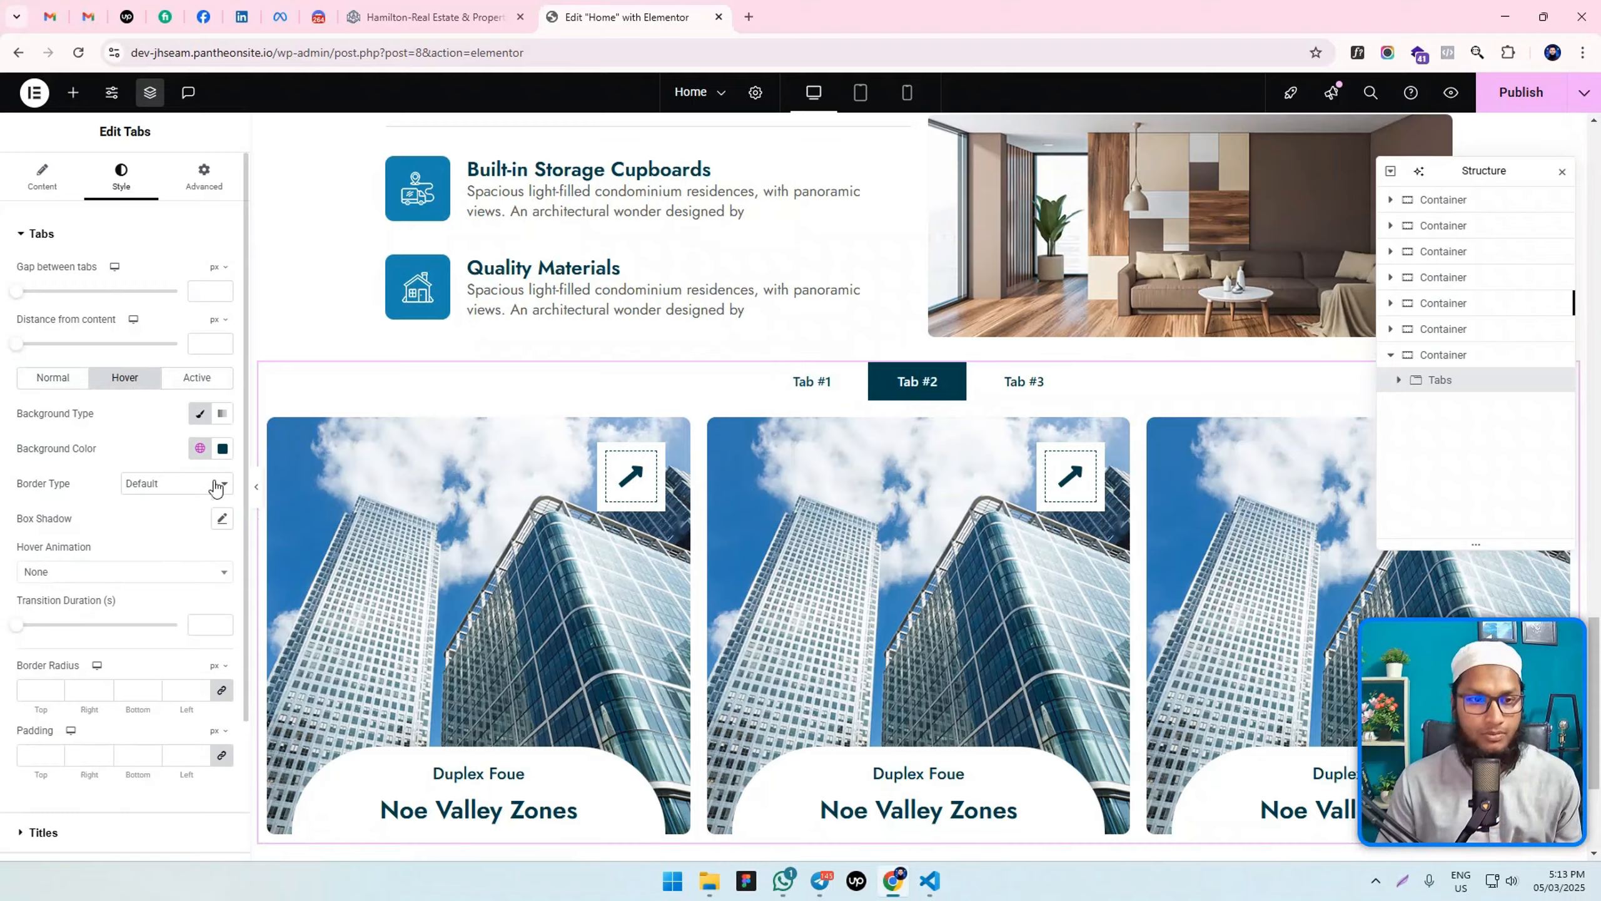
pyautogui.click(222, 449)
pyautogui.click(309, 476)
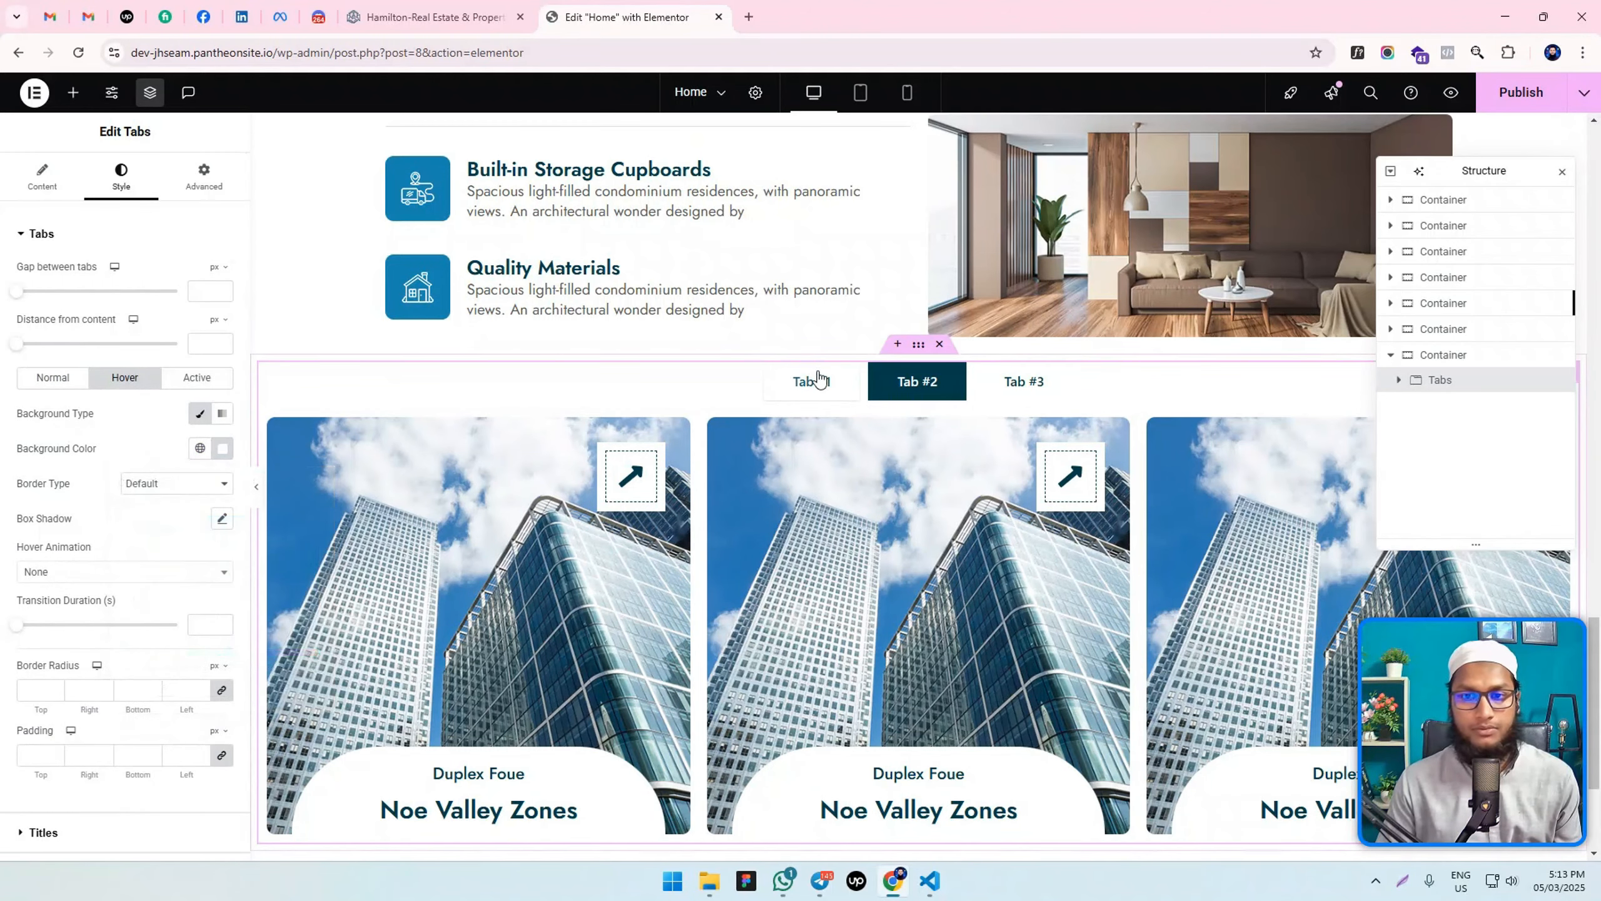
pyautogui.click(222, 449)
pyautogui.click(154, 663)
pyautogui.moveTo(153, 663); pyautogui.dragTo(95, 667)
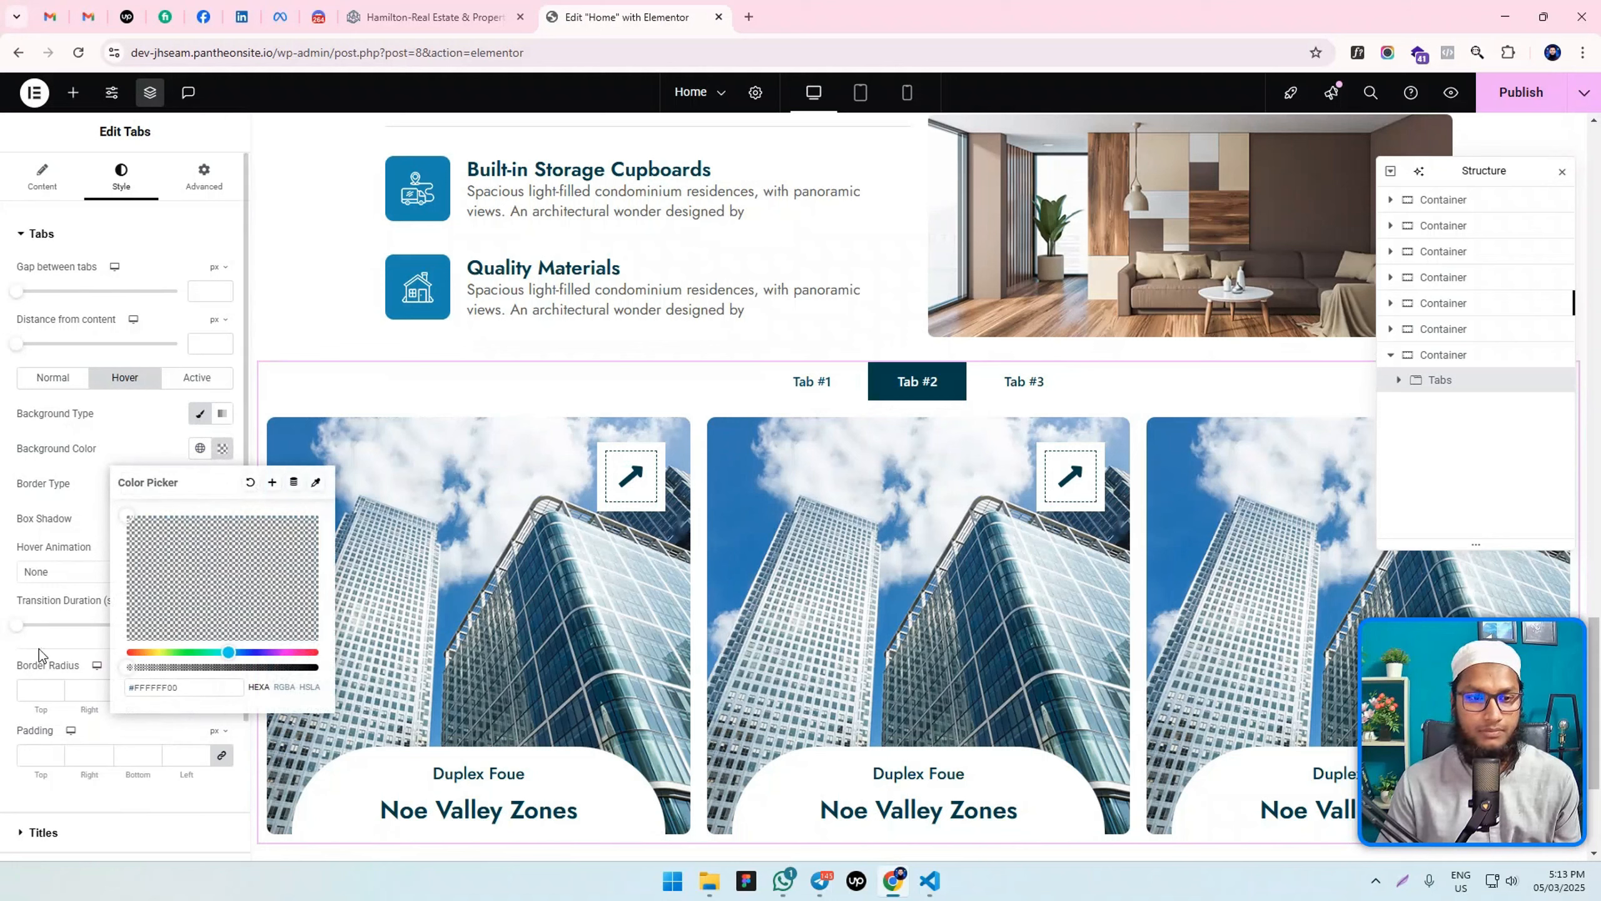
pyautogui.click(89, 518)
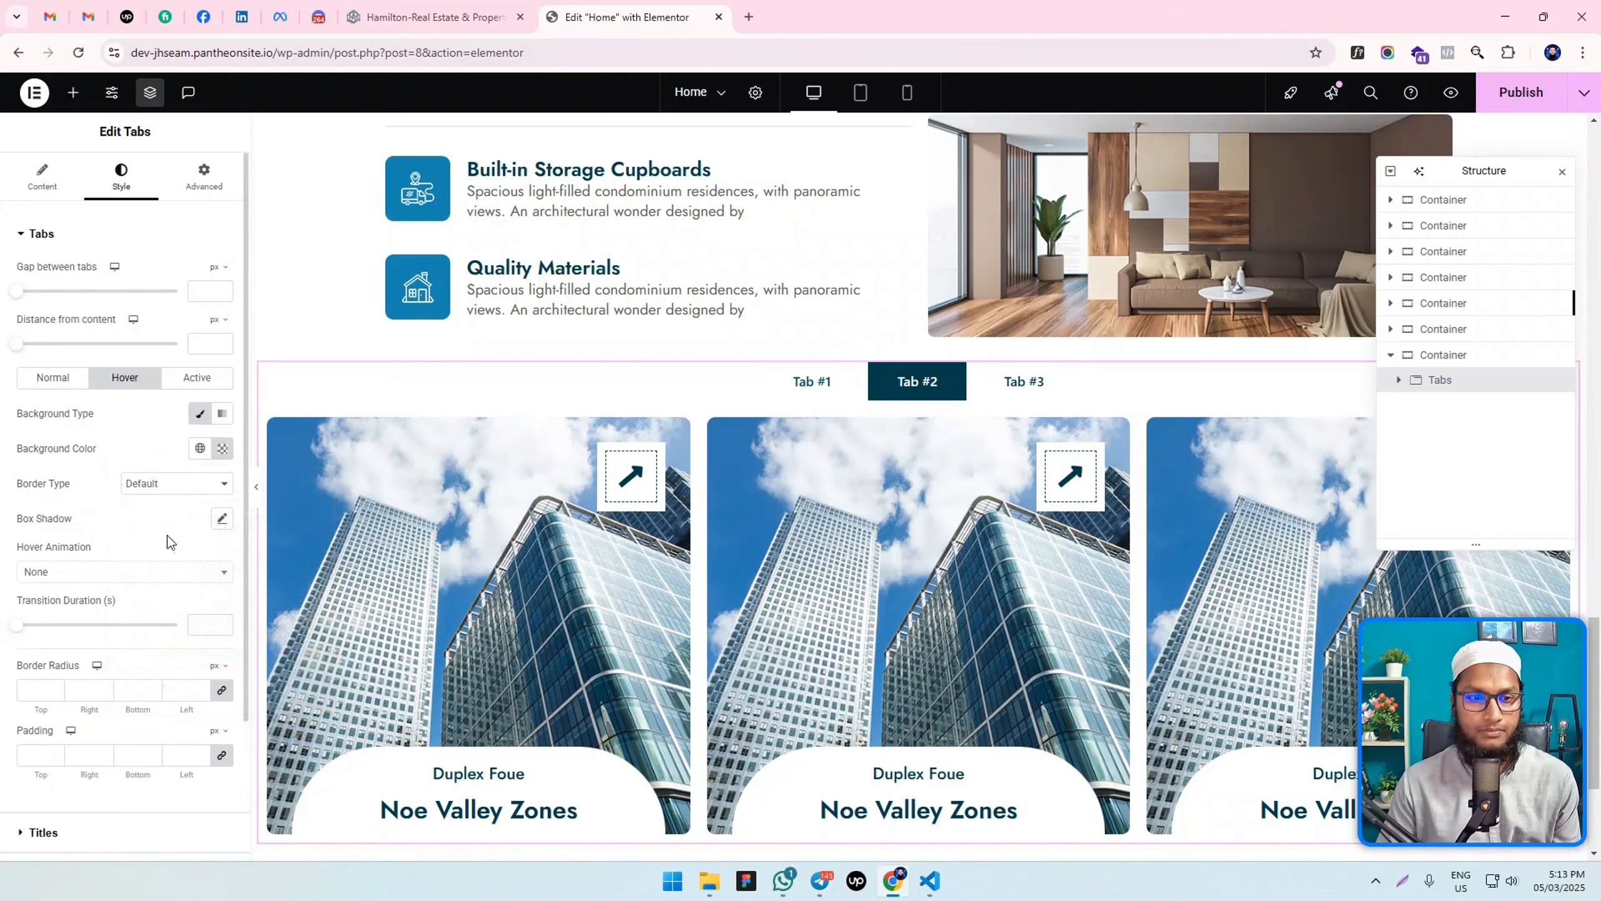
# Make the tabs' hover box shadow color fully transparent.
pyautogui.click(222, 519)
pyautogui.click(210, 562)
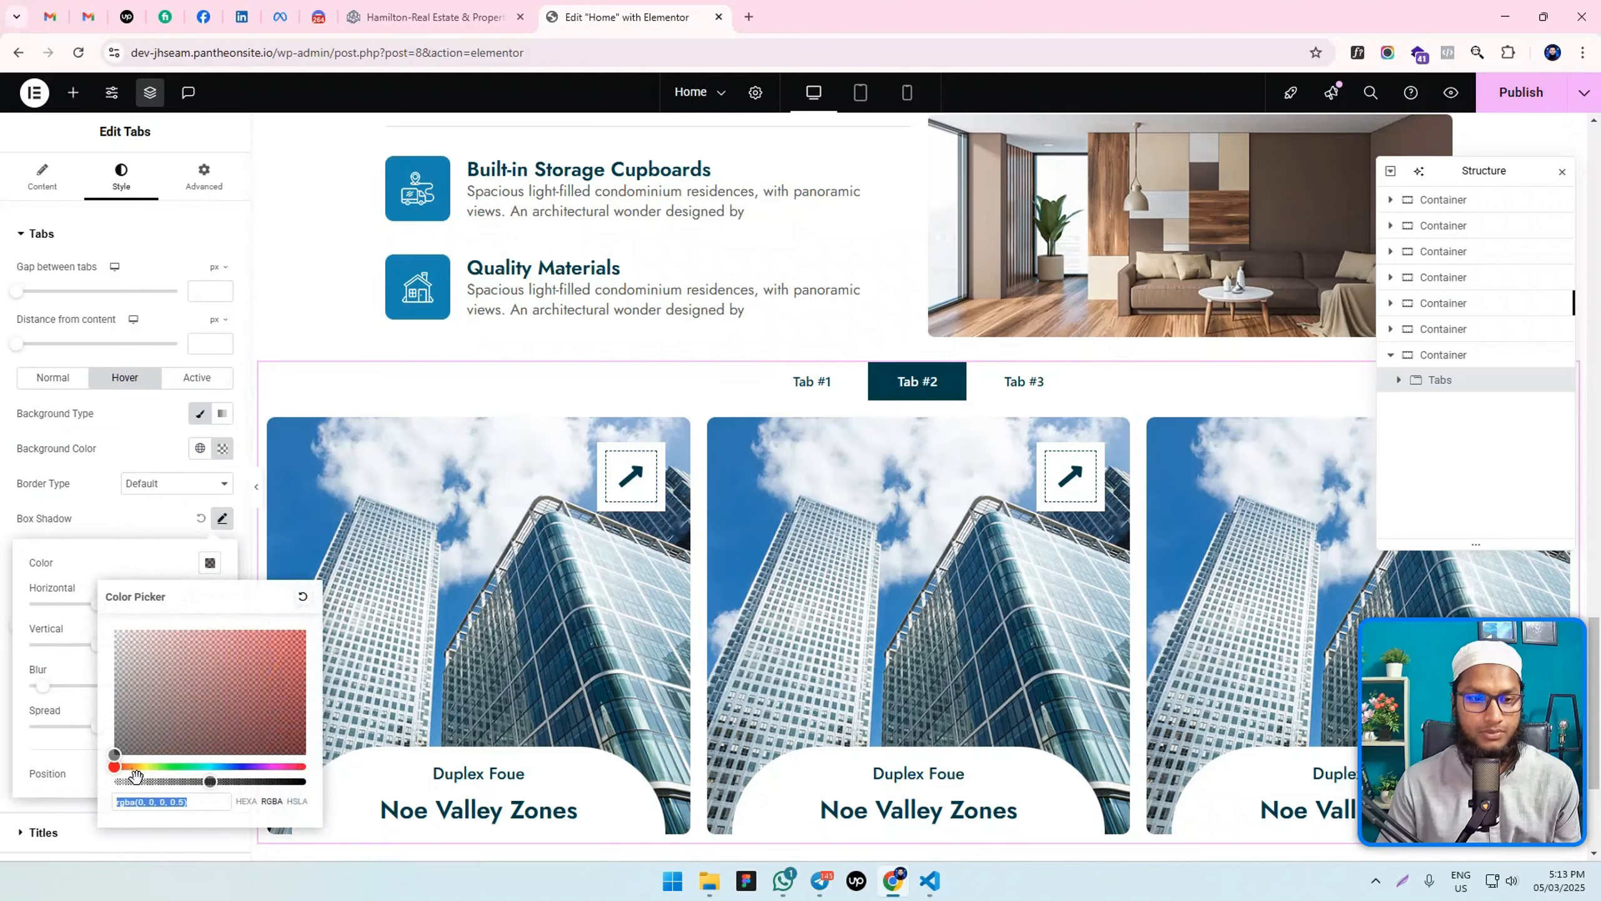
pyautogui.click(111, 780)
pyautogui.click(73, 600)
pyautogui.click(113, 518)
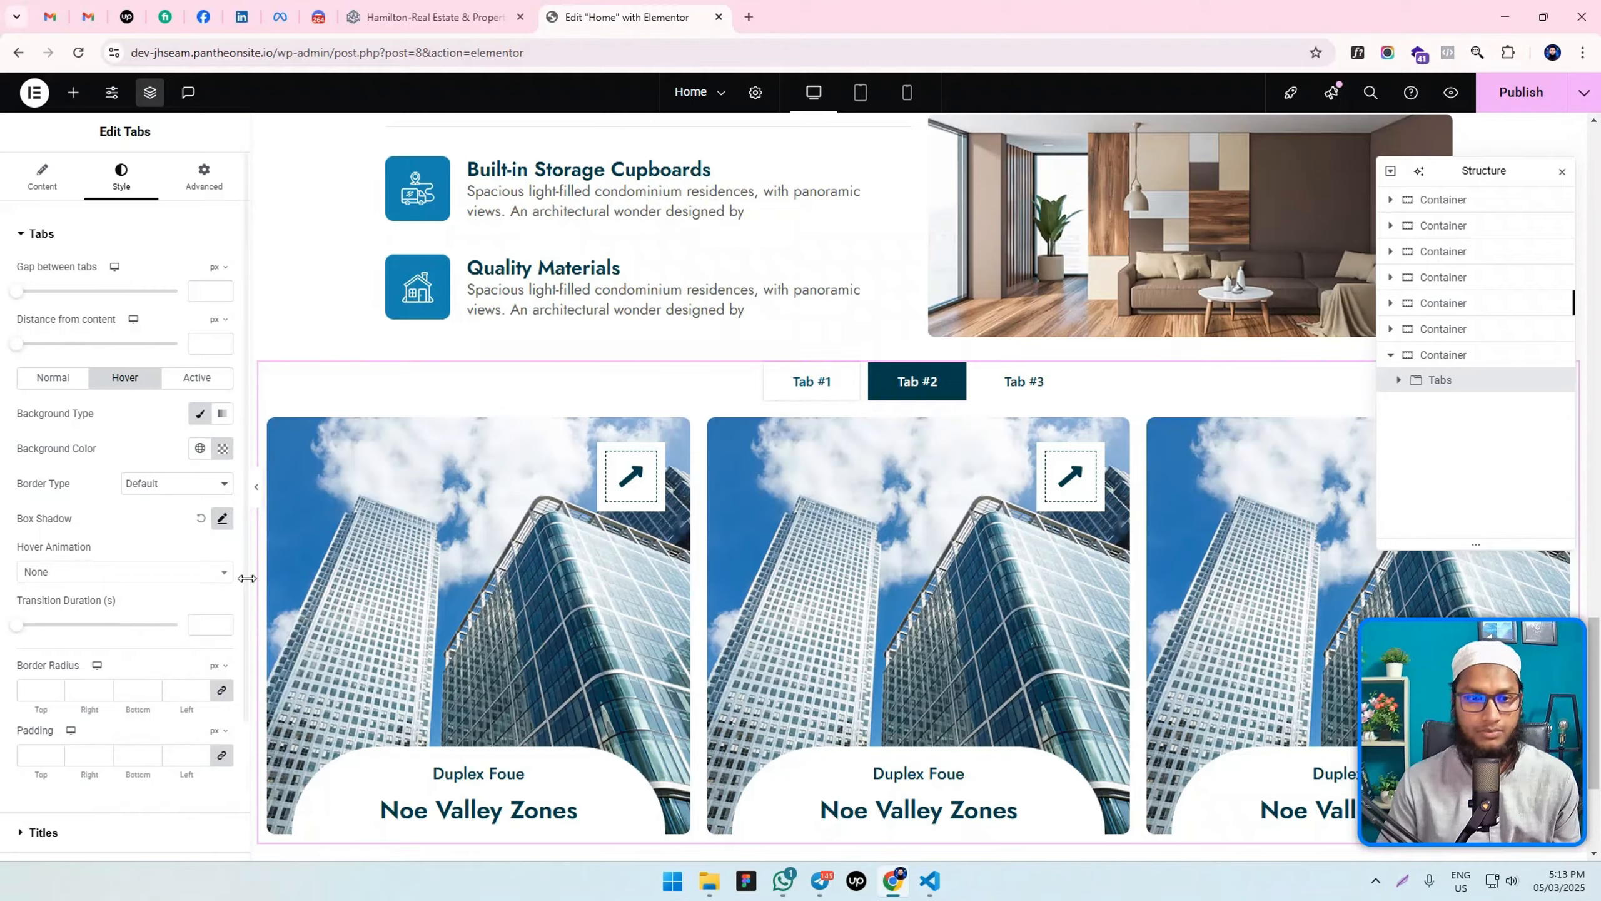
# Lower the tabs' hover box shadow blur to the minimum and test the styling on Tab #1 and Tab #2.
pyautogui.click(222, 518)
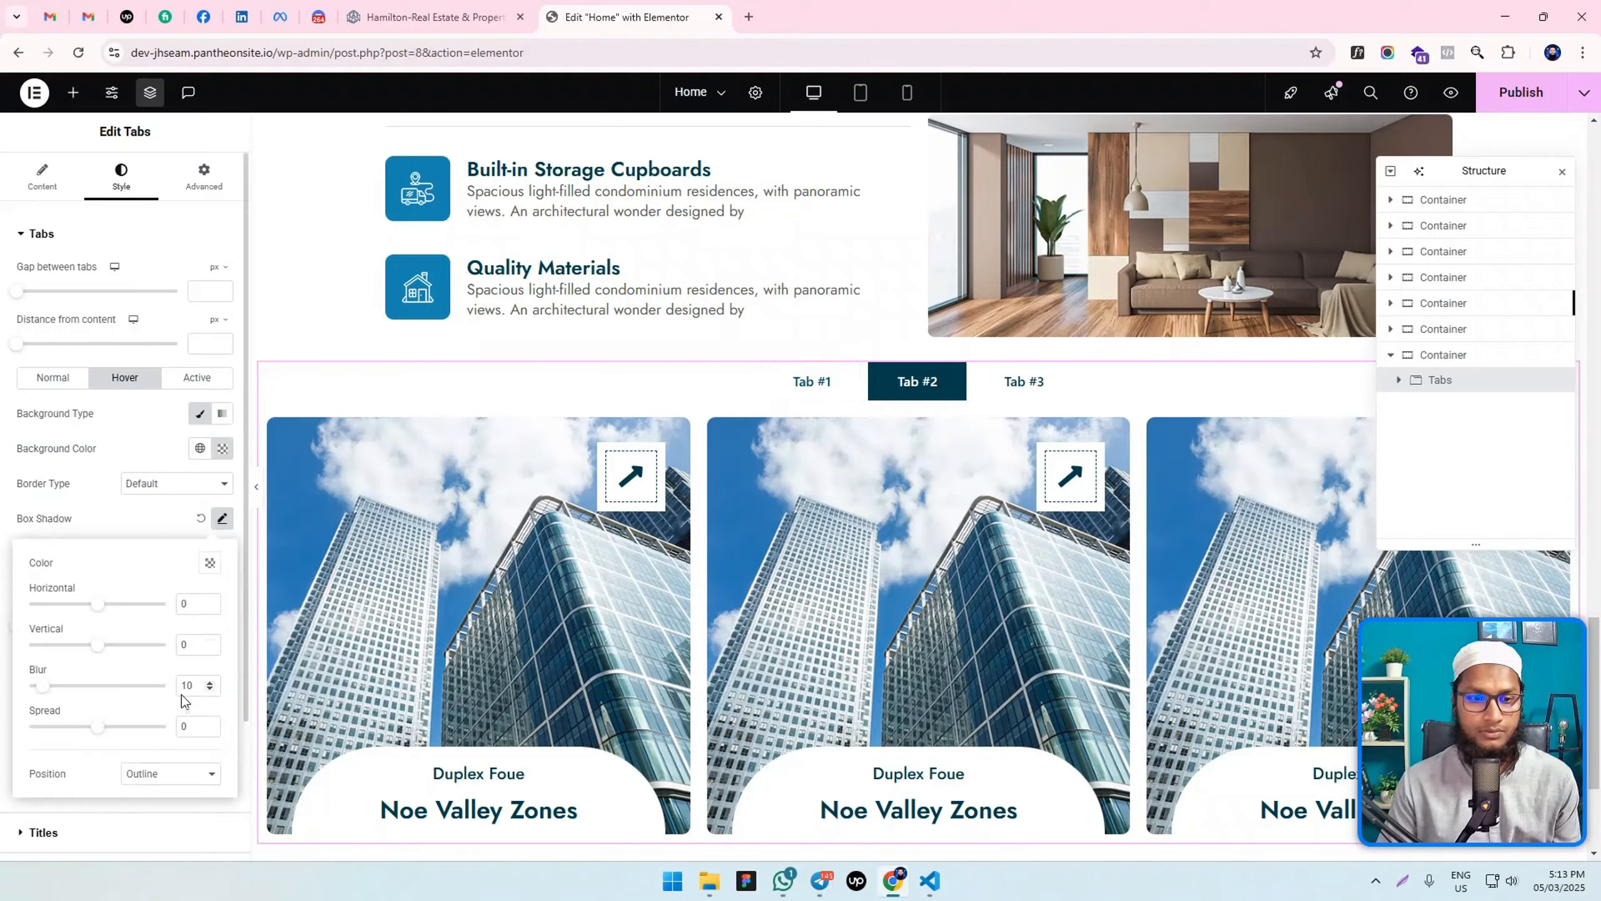
pyautogui.click(3, 684)
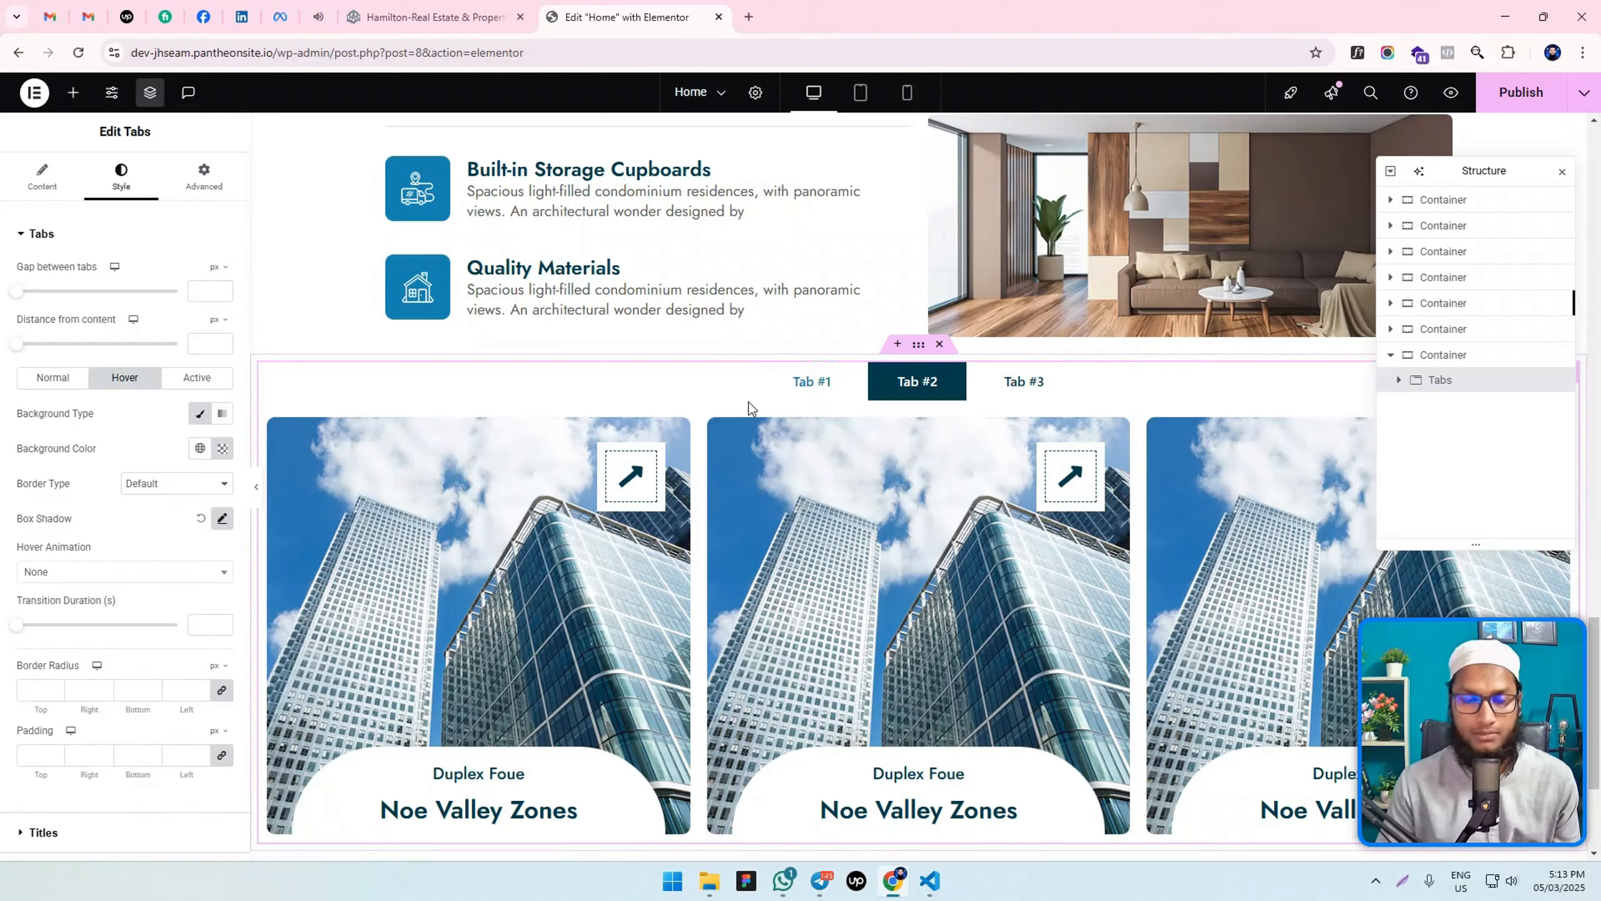
pyautogui.click(819, 387)
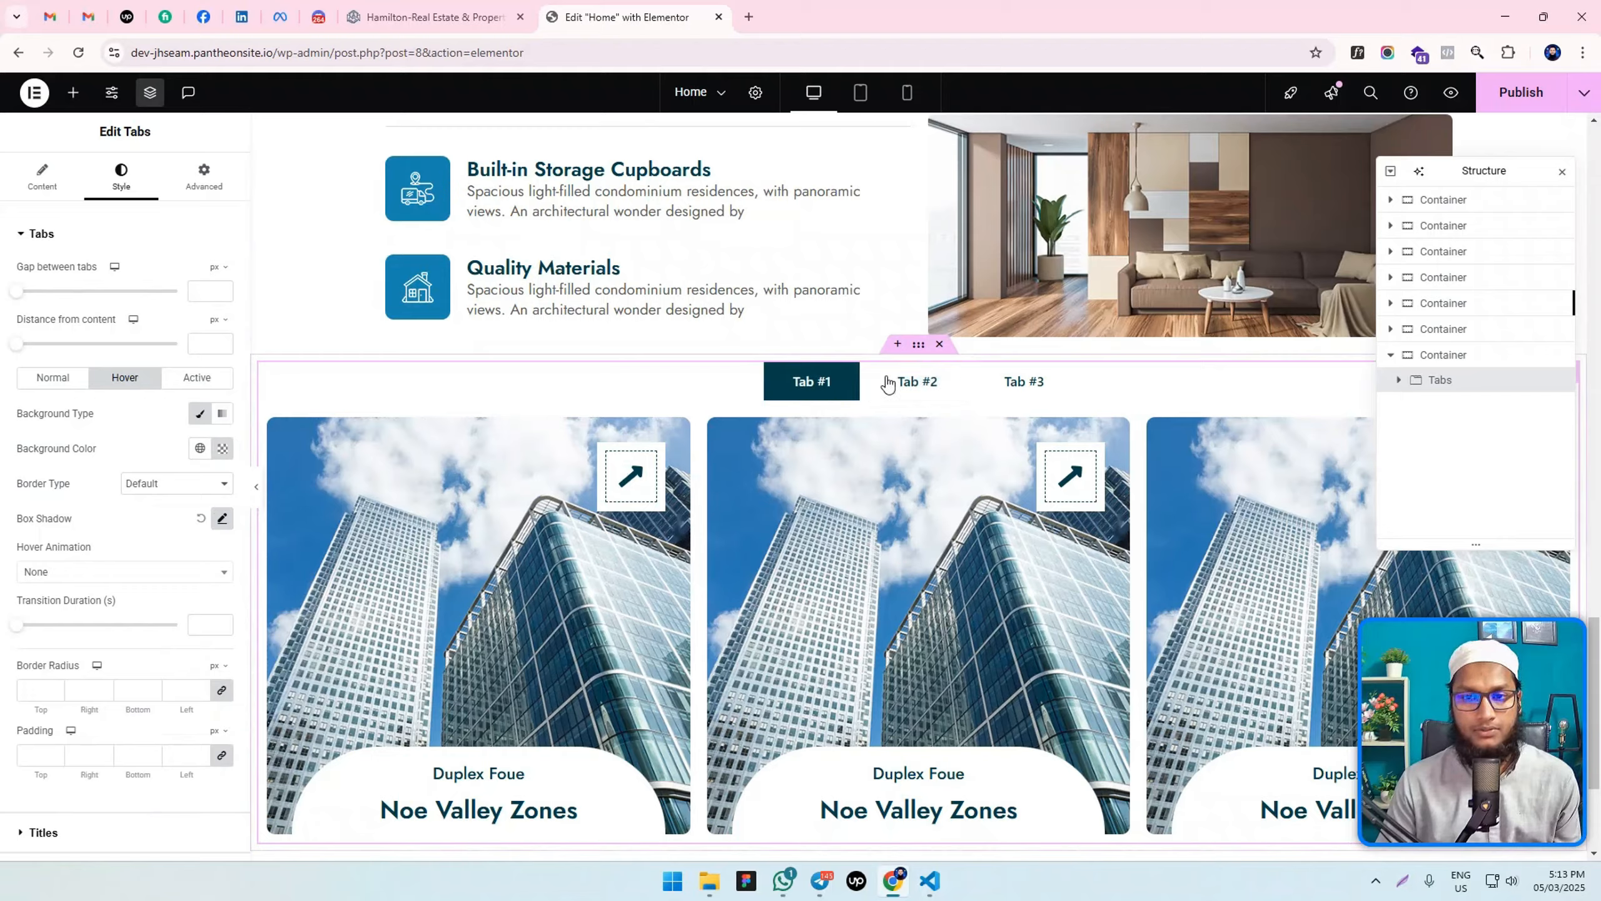
pyautogui.click(891, 382)
pyautogui.click(808, 386)
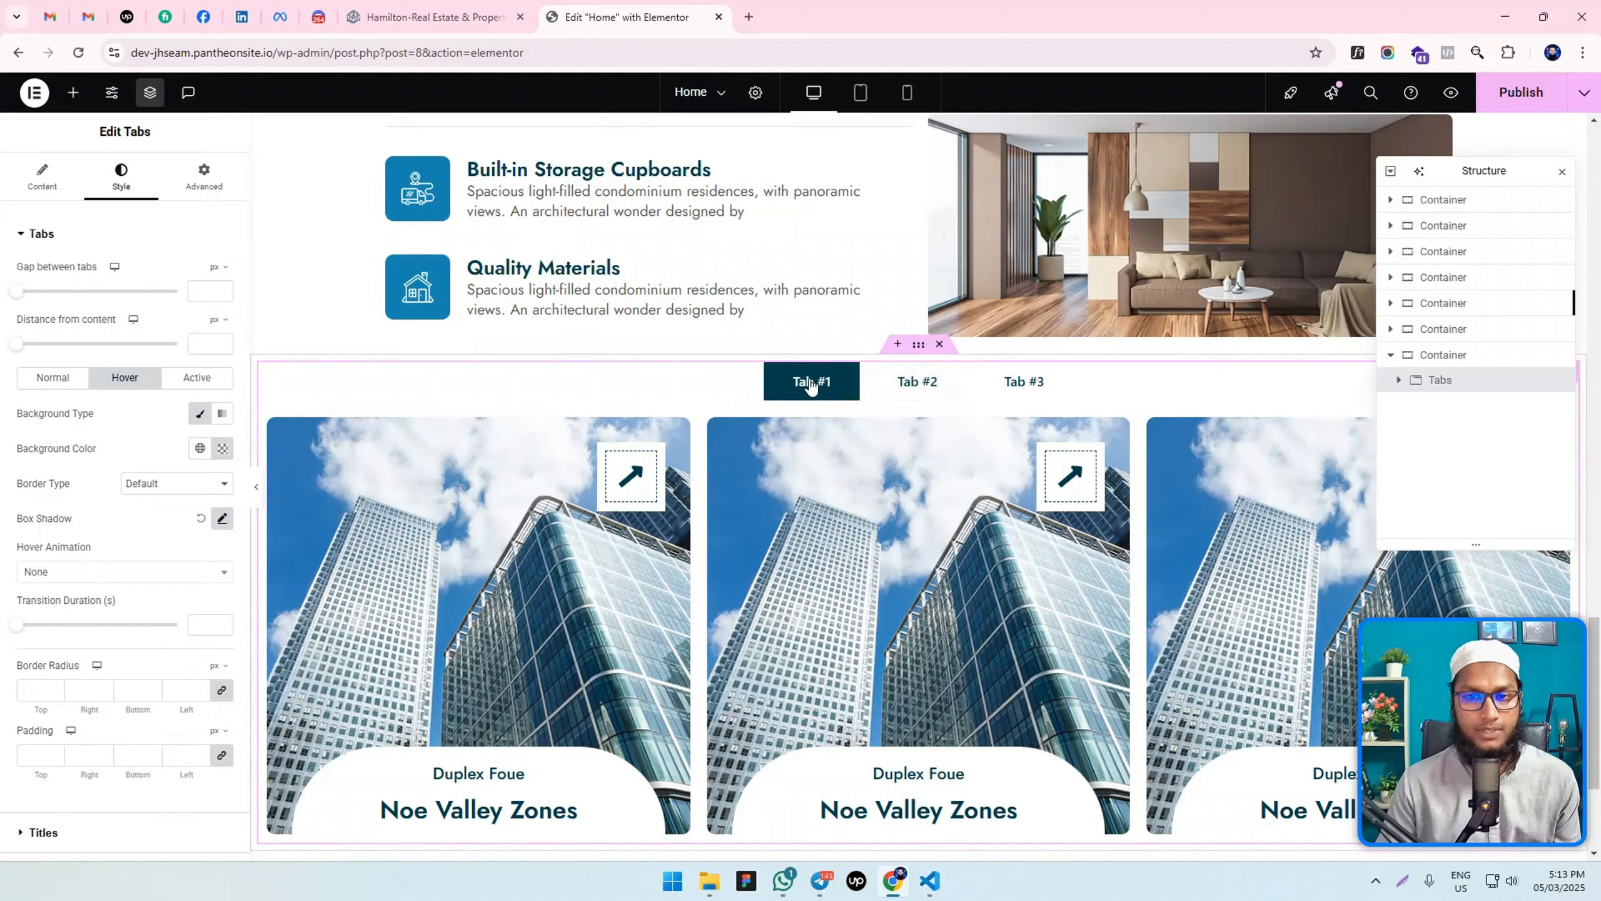
# Set the active tab's background color to the global Secondary color.
pyautogui.click(212, 386)
pyautogui.click(199, 448)
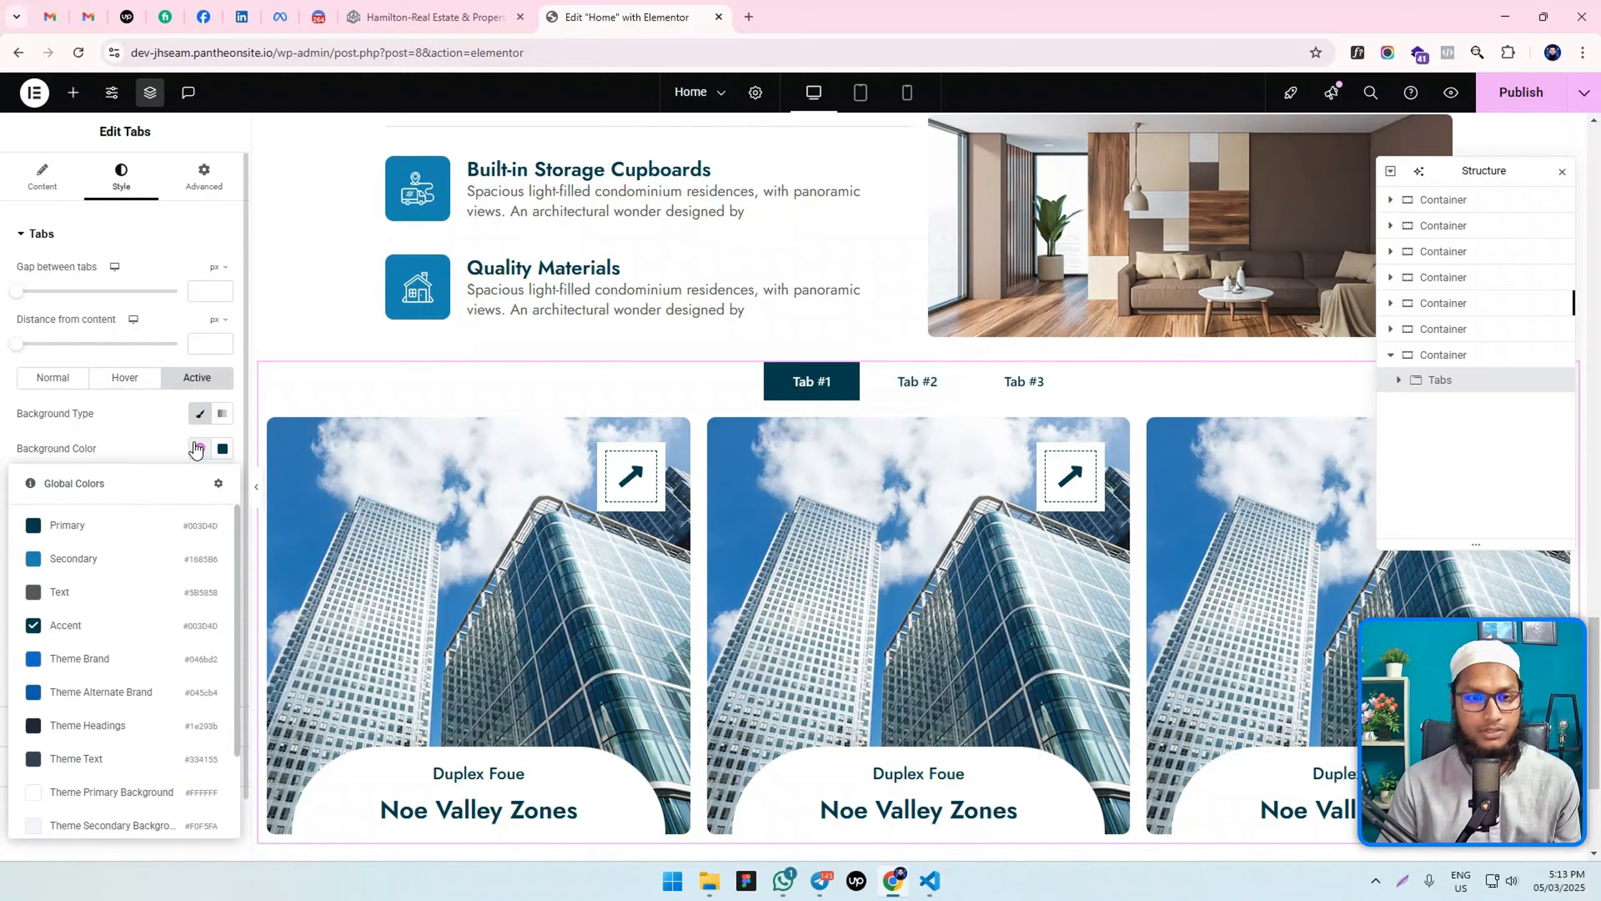
pyautogui.click(129, 561)
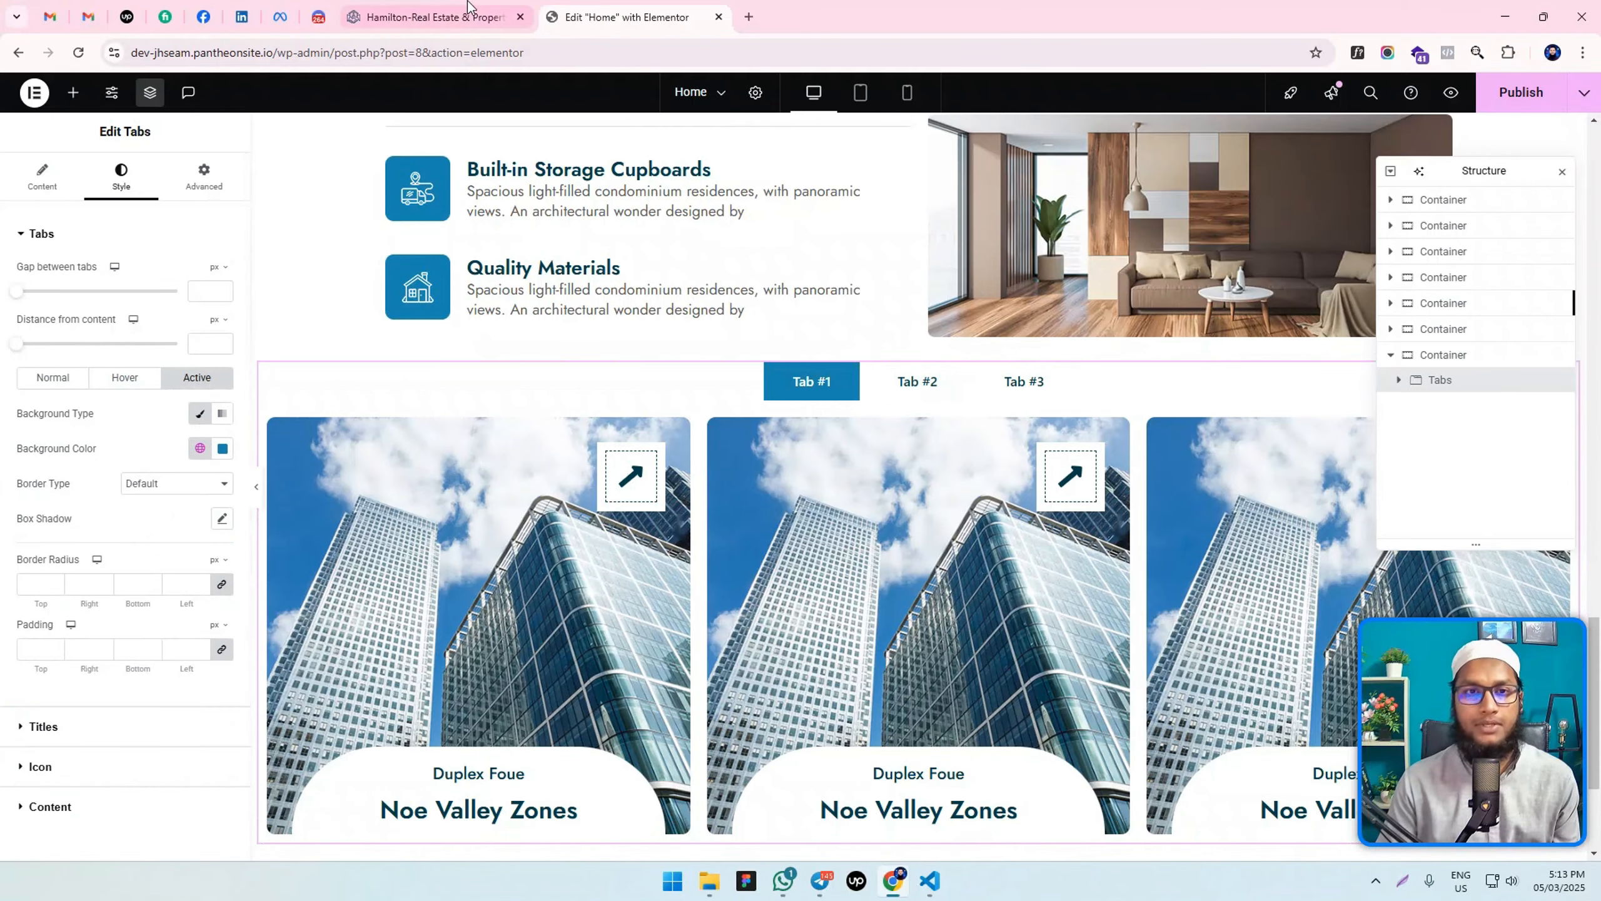
# Compare with the Hamilton site's project filter tabs and set the active tab's border radius to 5 px on all sides.
pyautogui.click(428, 17)
pyautogui.click(1119, 406)
pyautogui.click(1216, 400)
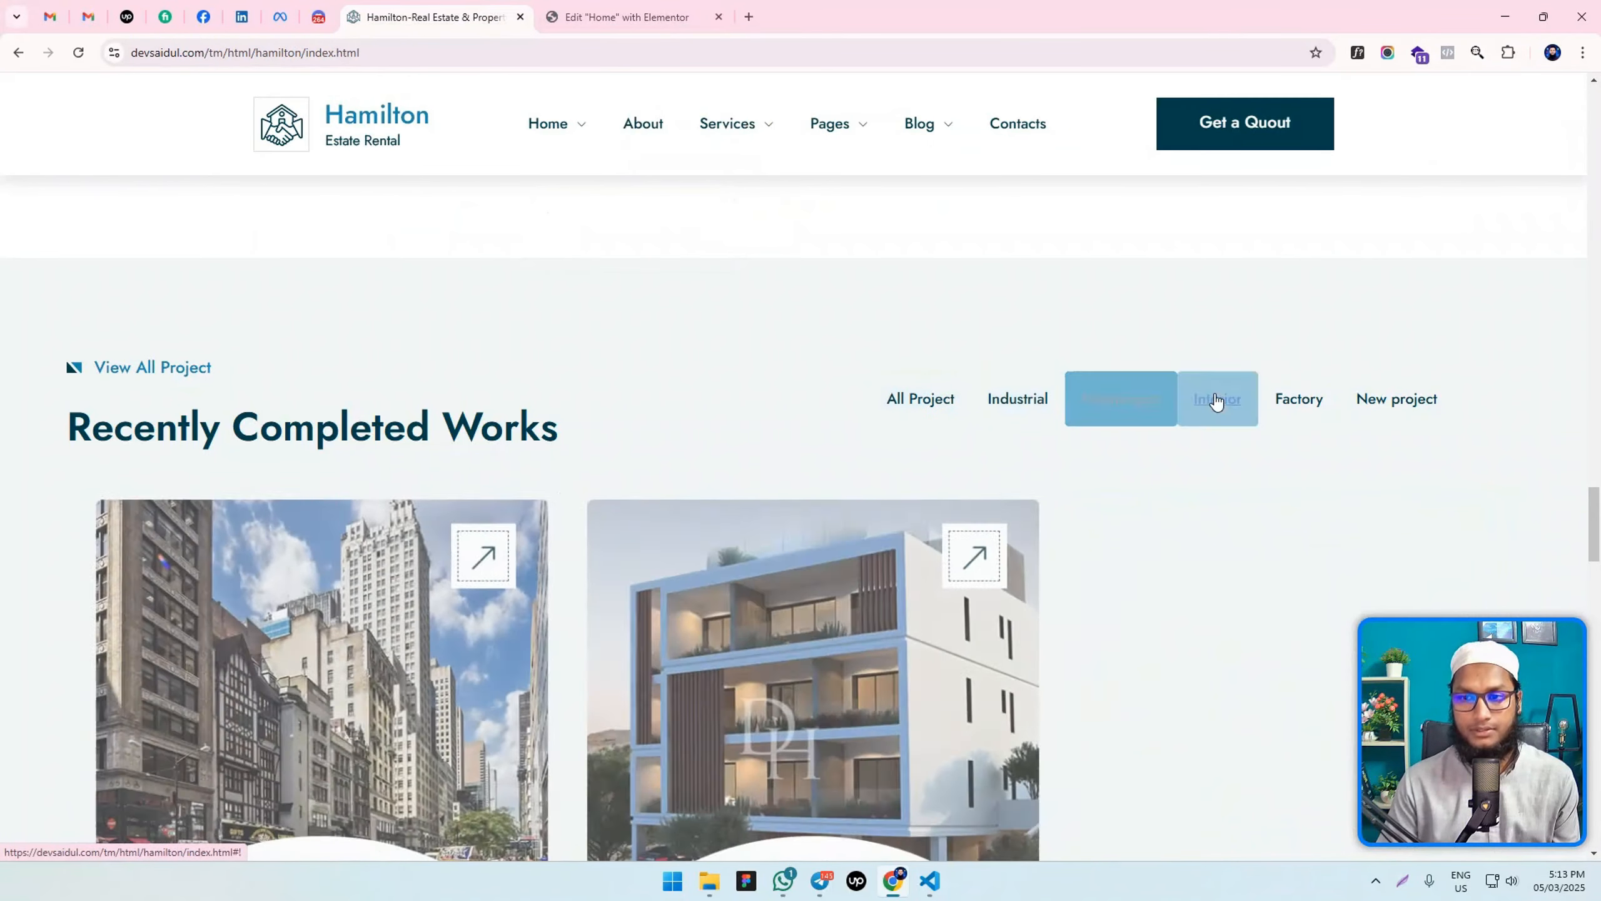
pyautogui.click(1137, 410)
pyautogui.click(940, 402)
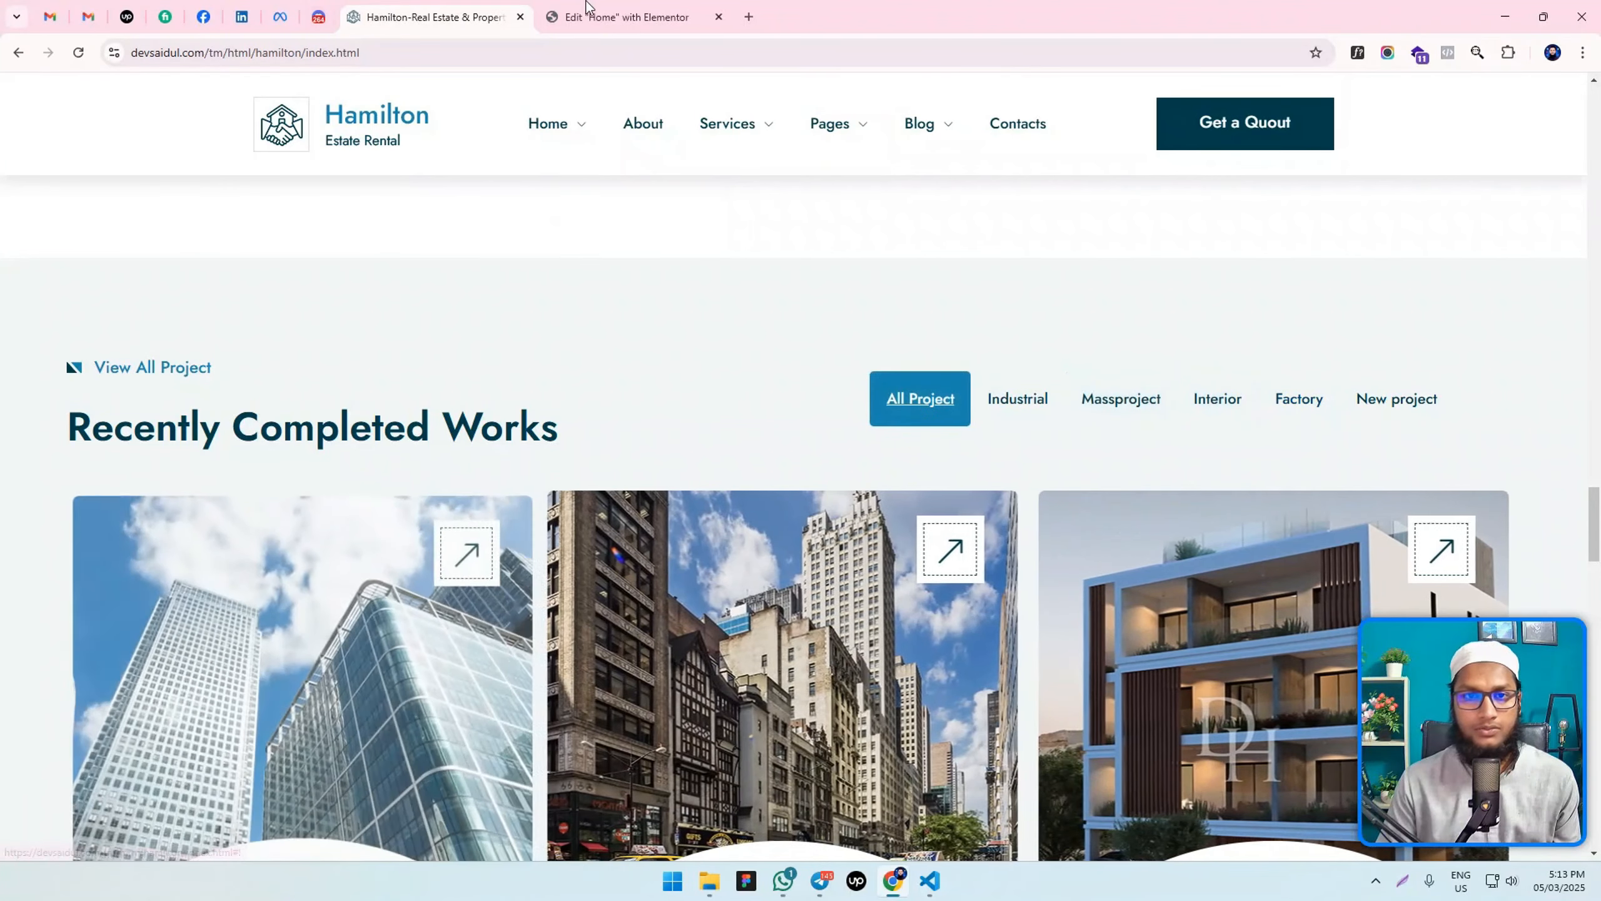
pyautogui.click(621, 17)
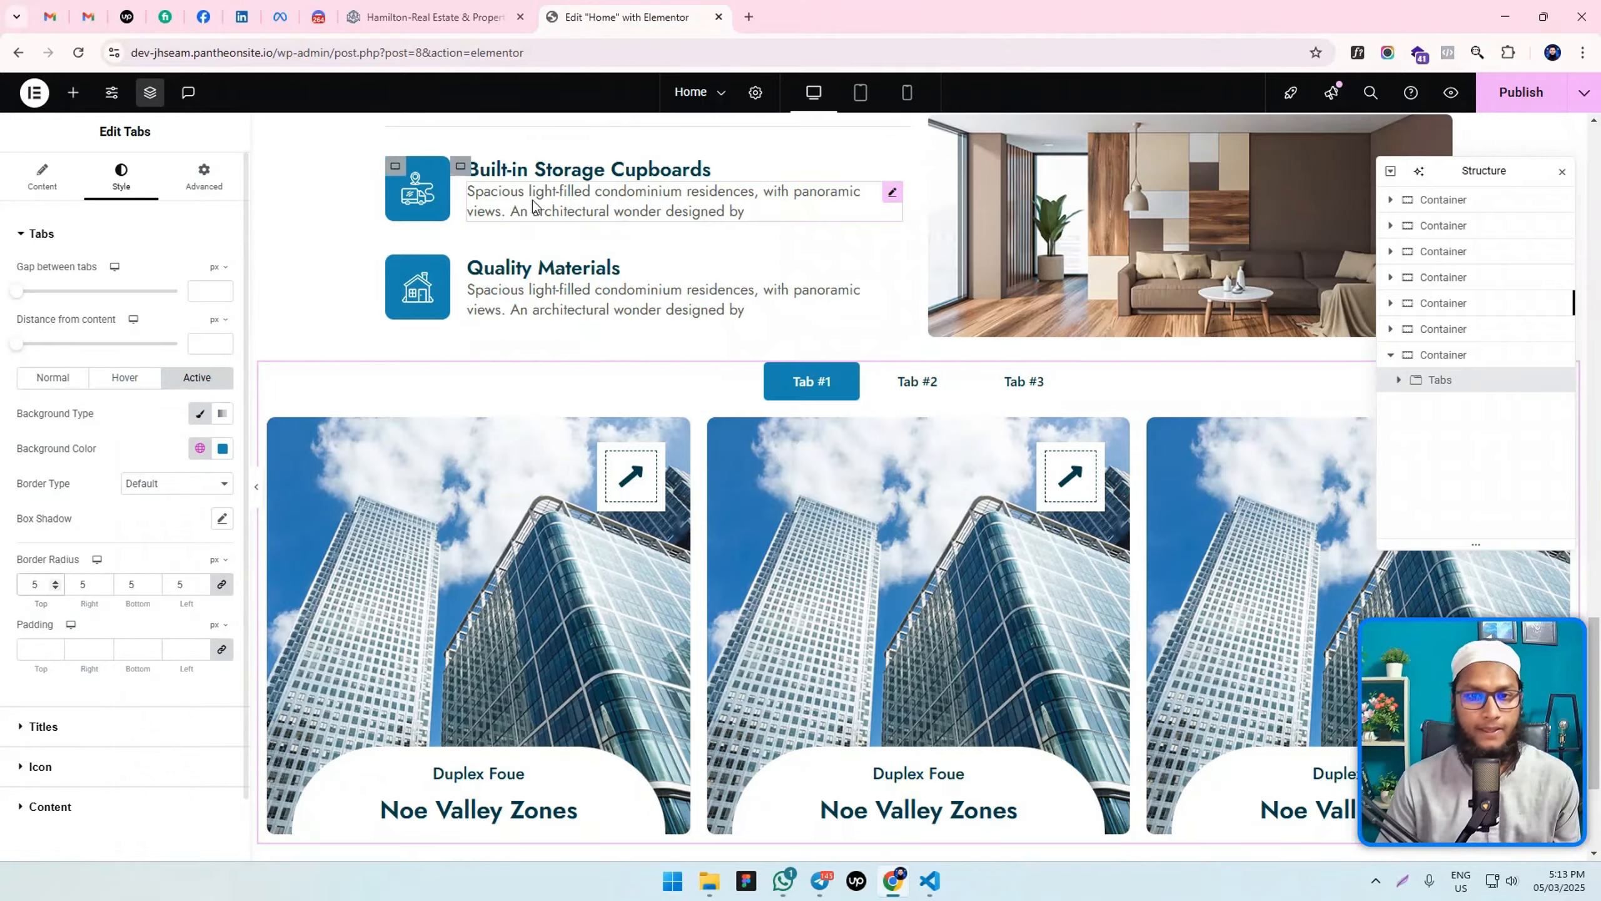
pyautogui.click(434, 17)
pyautogui.hotkey('ctrl', 'Tab')
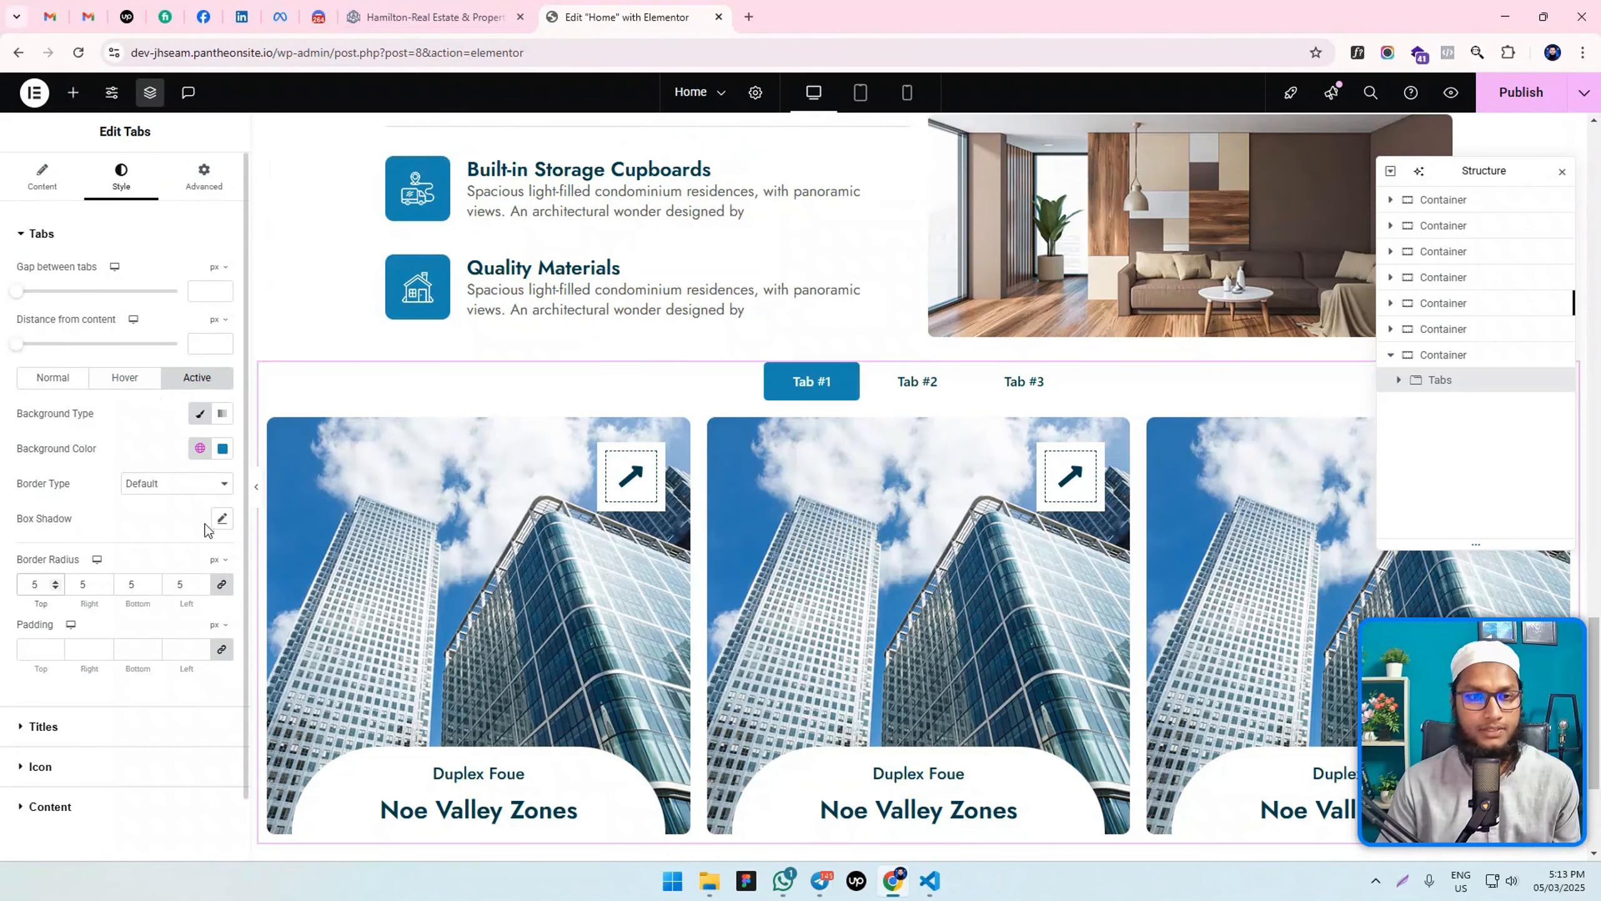
# Set the tab titles' typography size to 18 px.
pyautogui.click(92, 734)
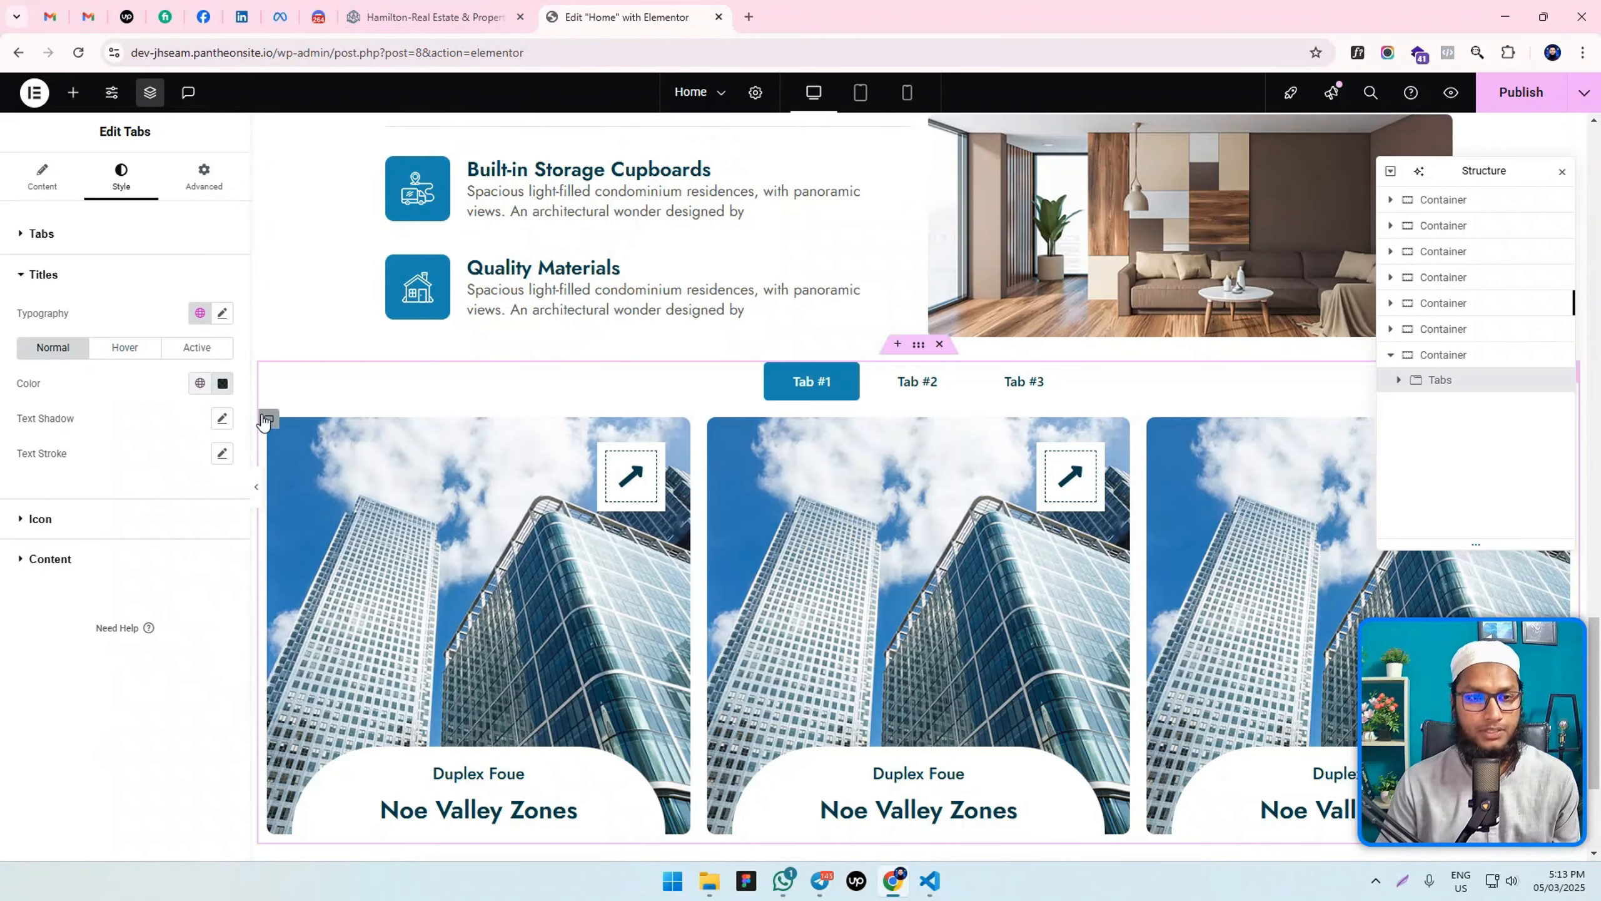
pyautogui.click(222, 315)
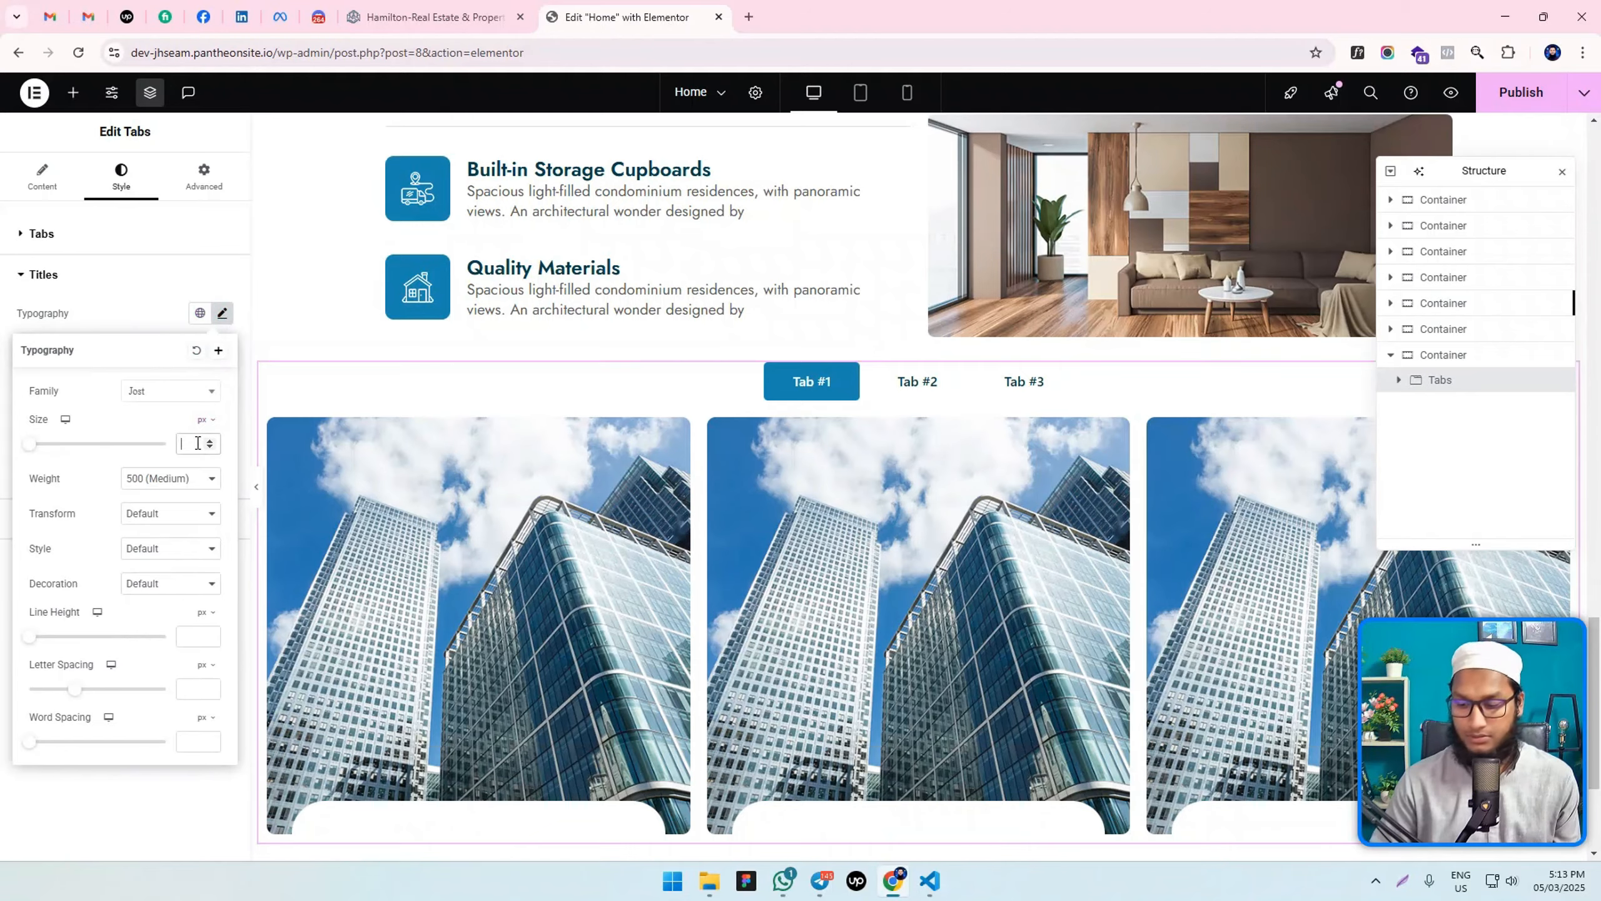
pyautogui.write('18')
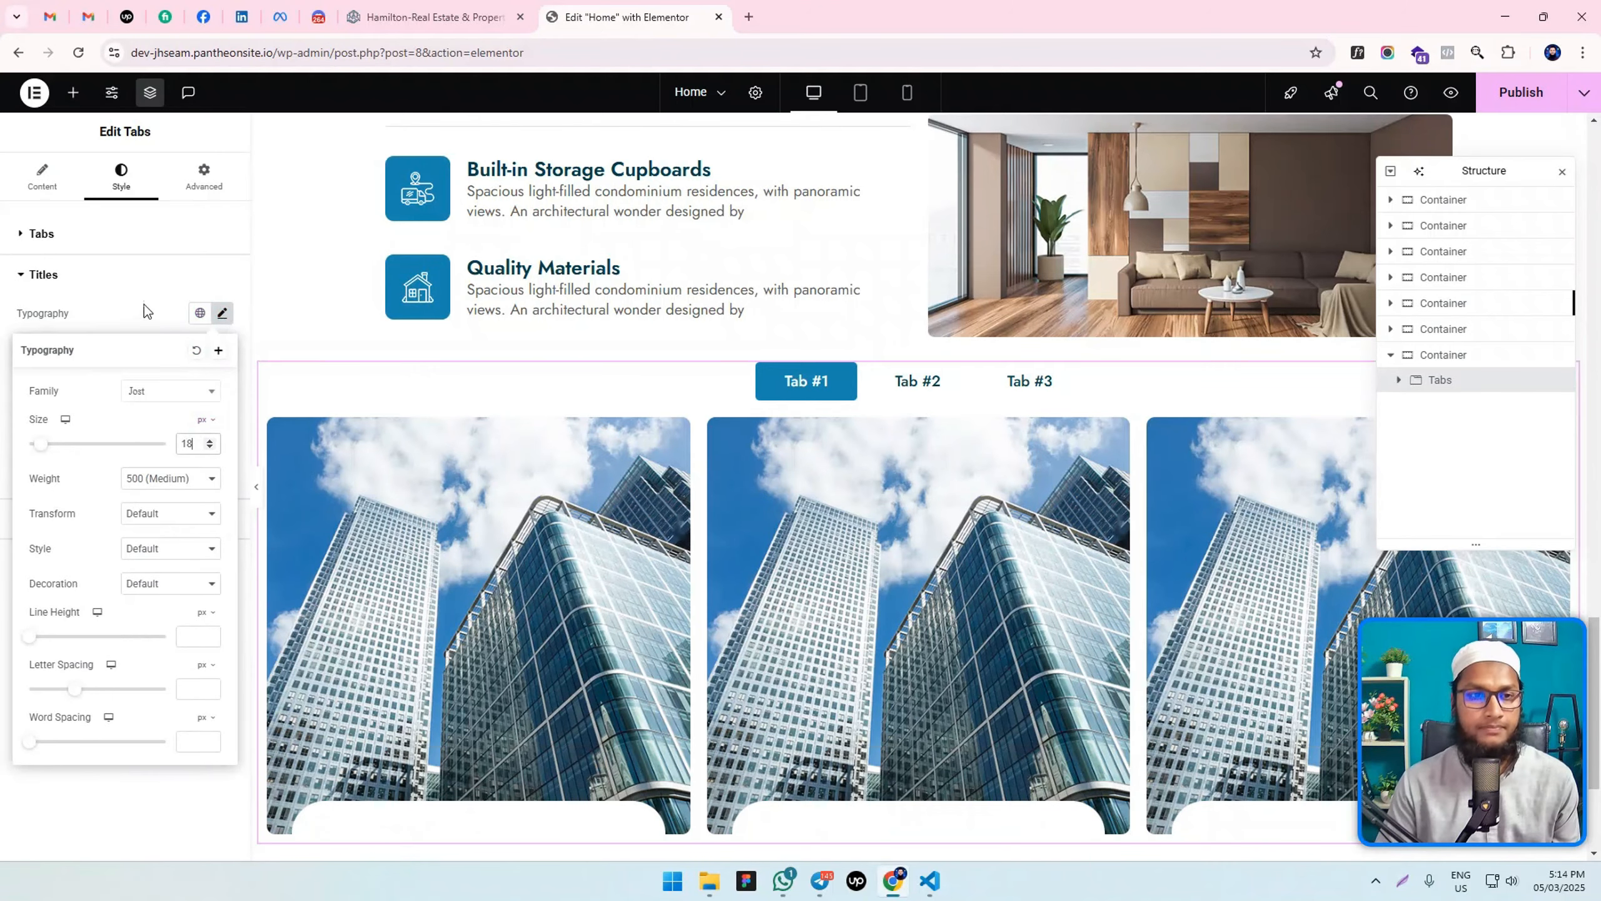
pyautogui.click(136, 324)
# Compare the title text with the Hamilton filter tabs and set the titles' normal color to the dark teal global color.
pyautogui.click(429, 17)
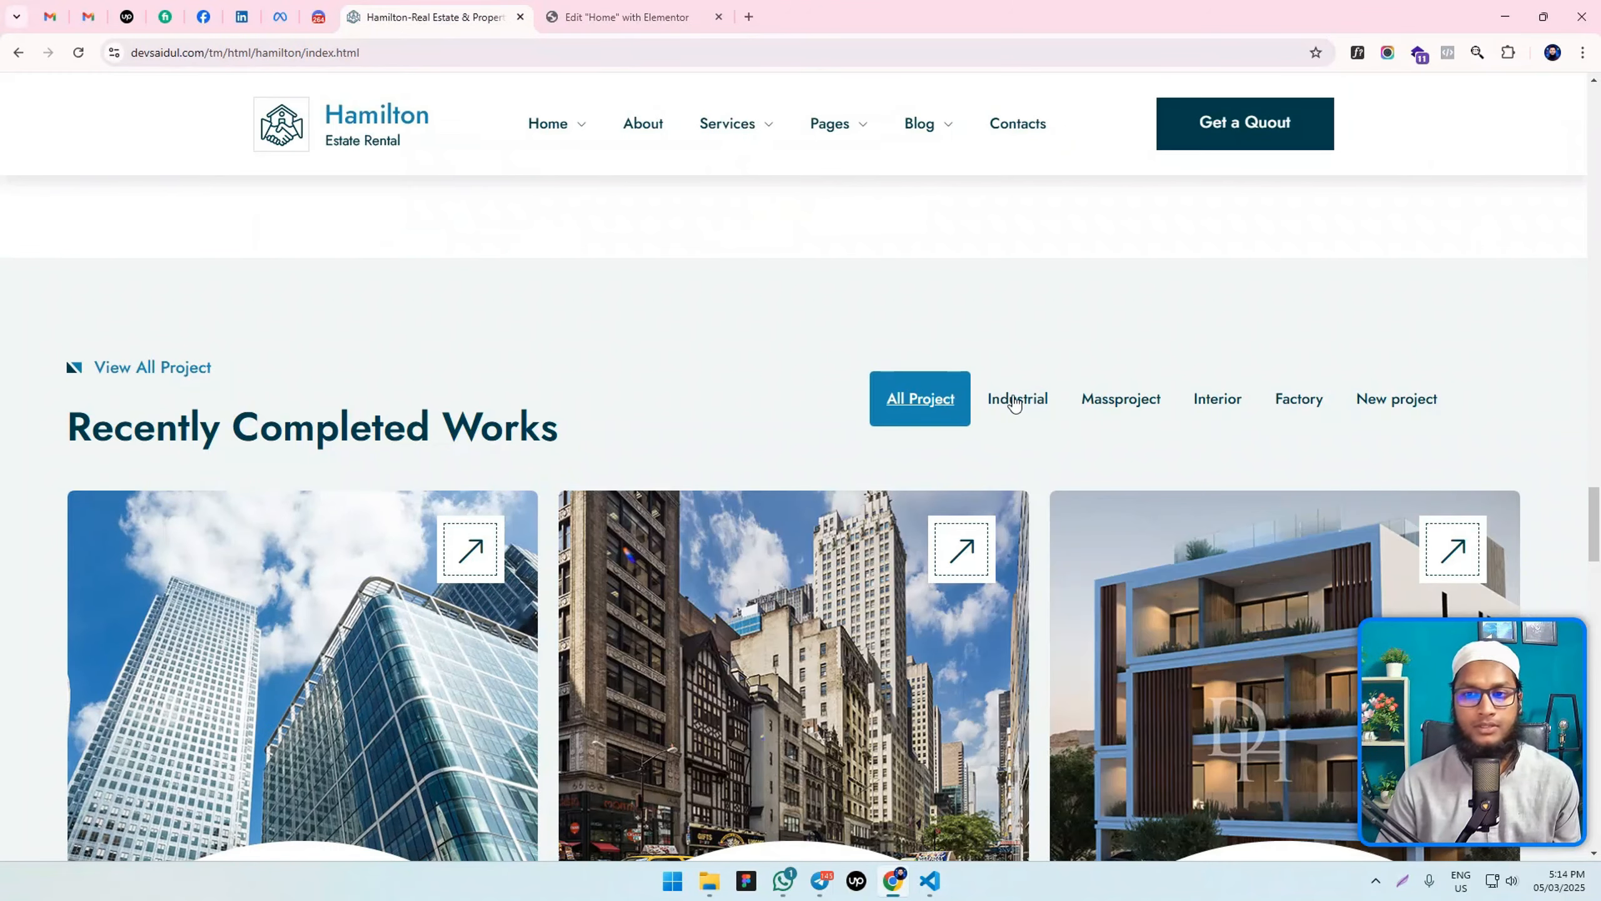
pyautogui.click(627, 17)
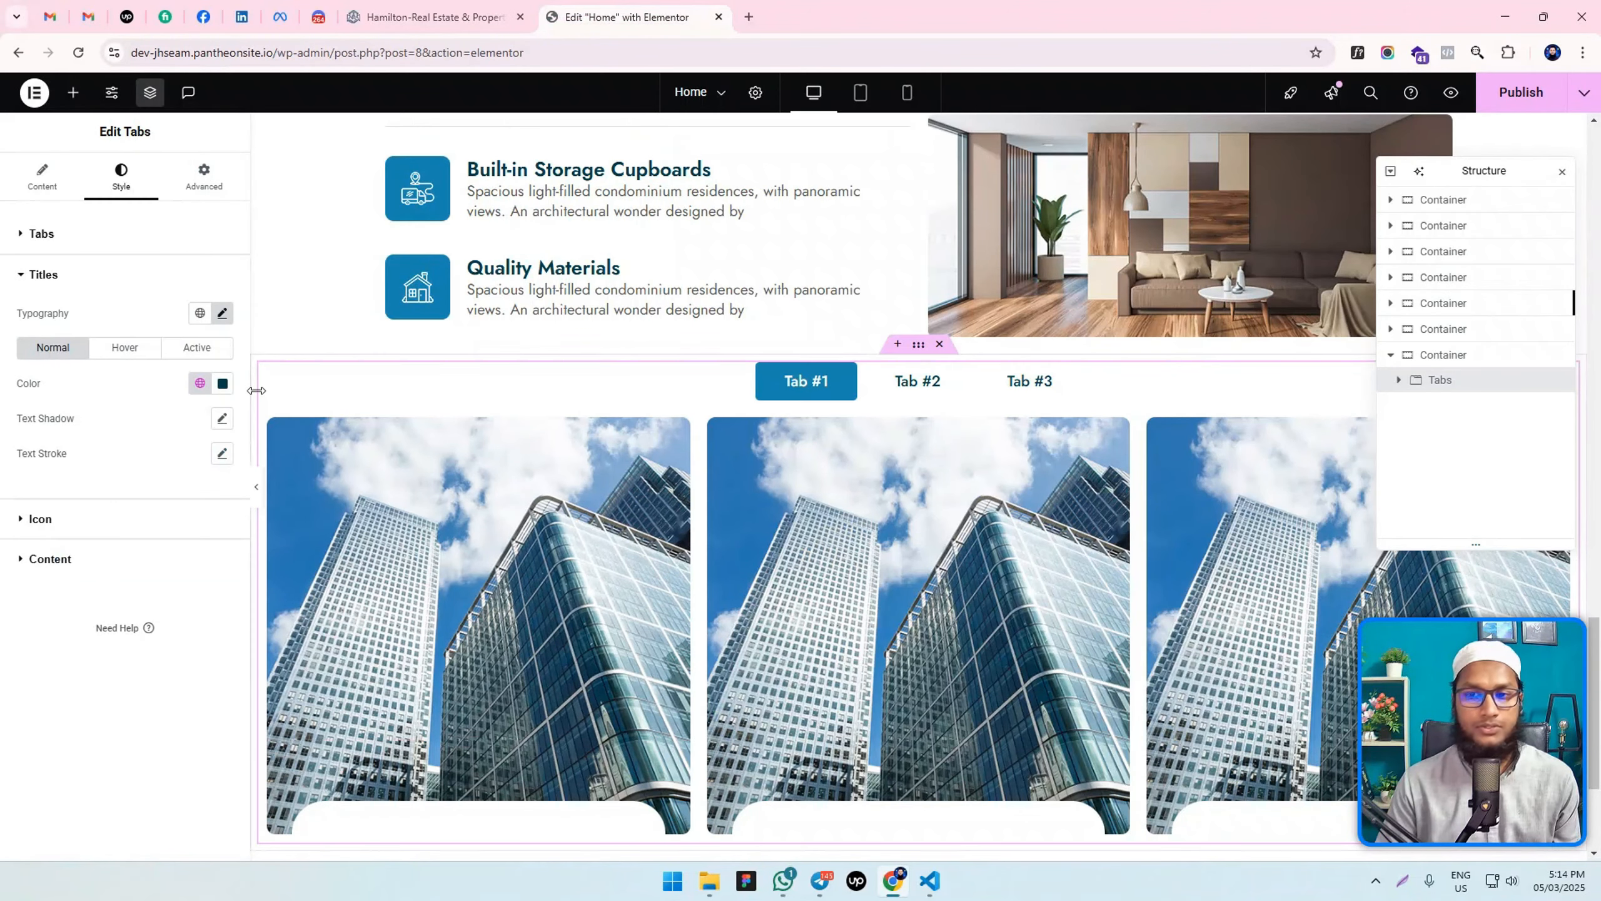
pyautogui.click(435, 17)
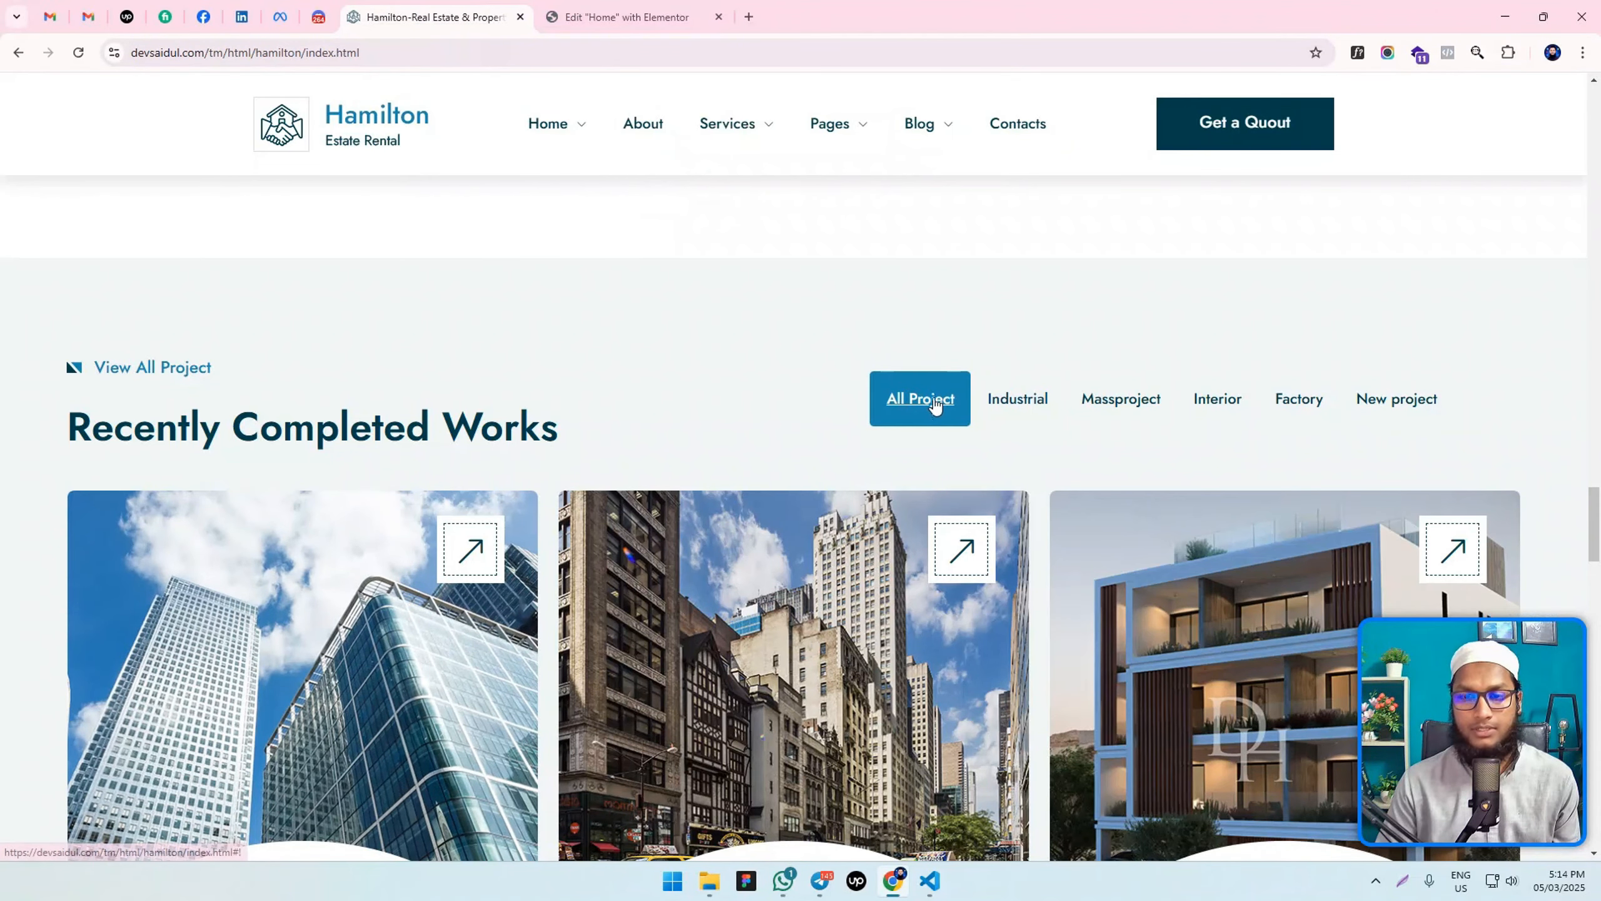
pyautogui.click(602, 14)
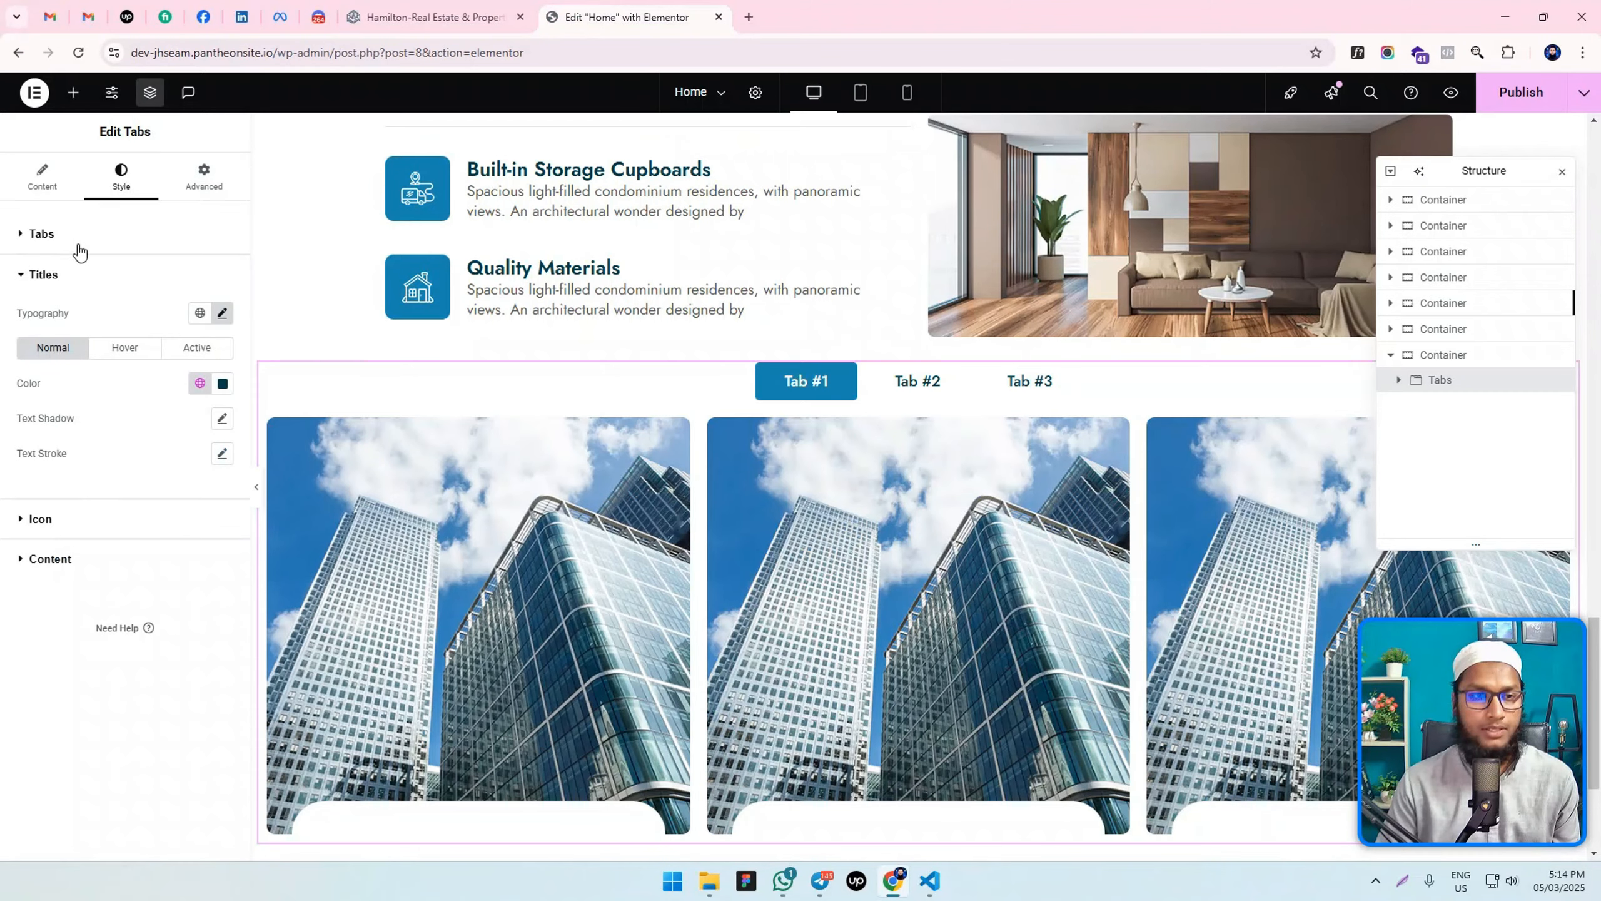
# Try the Underline decoration on the tab titles and test it by switching between Tab #1, Tab #2 and Tab #3.
pyautogui.click(196, 349)
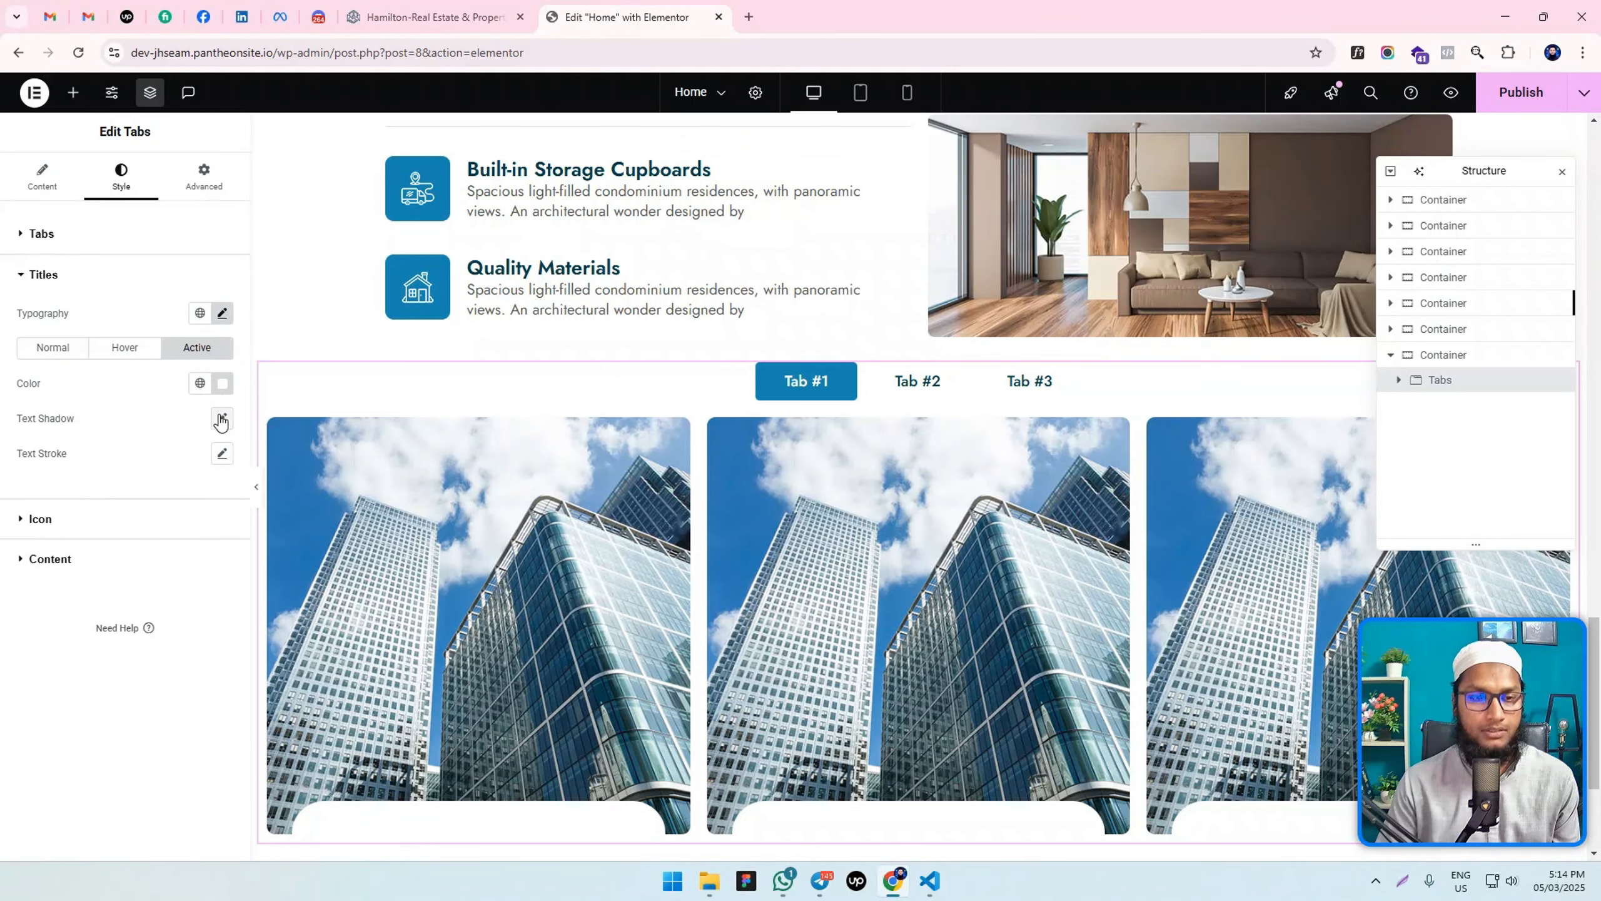
pyautogui.click(223, 314)
pyautogui.click(149, 586)
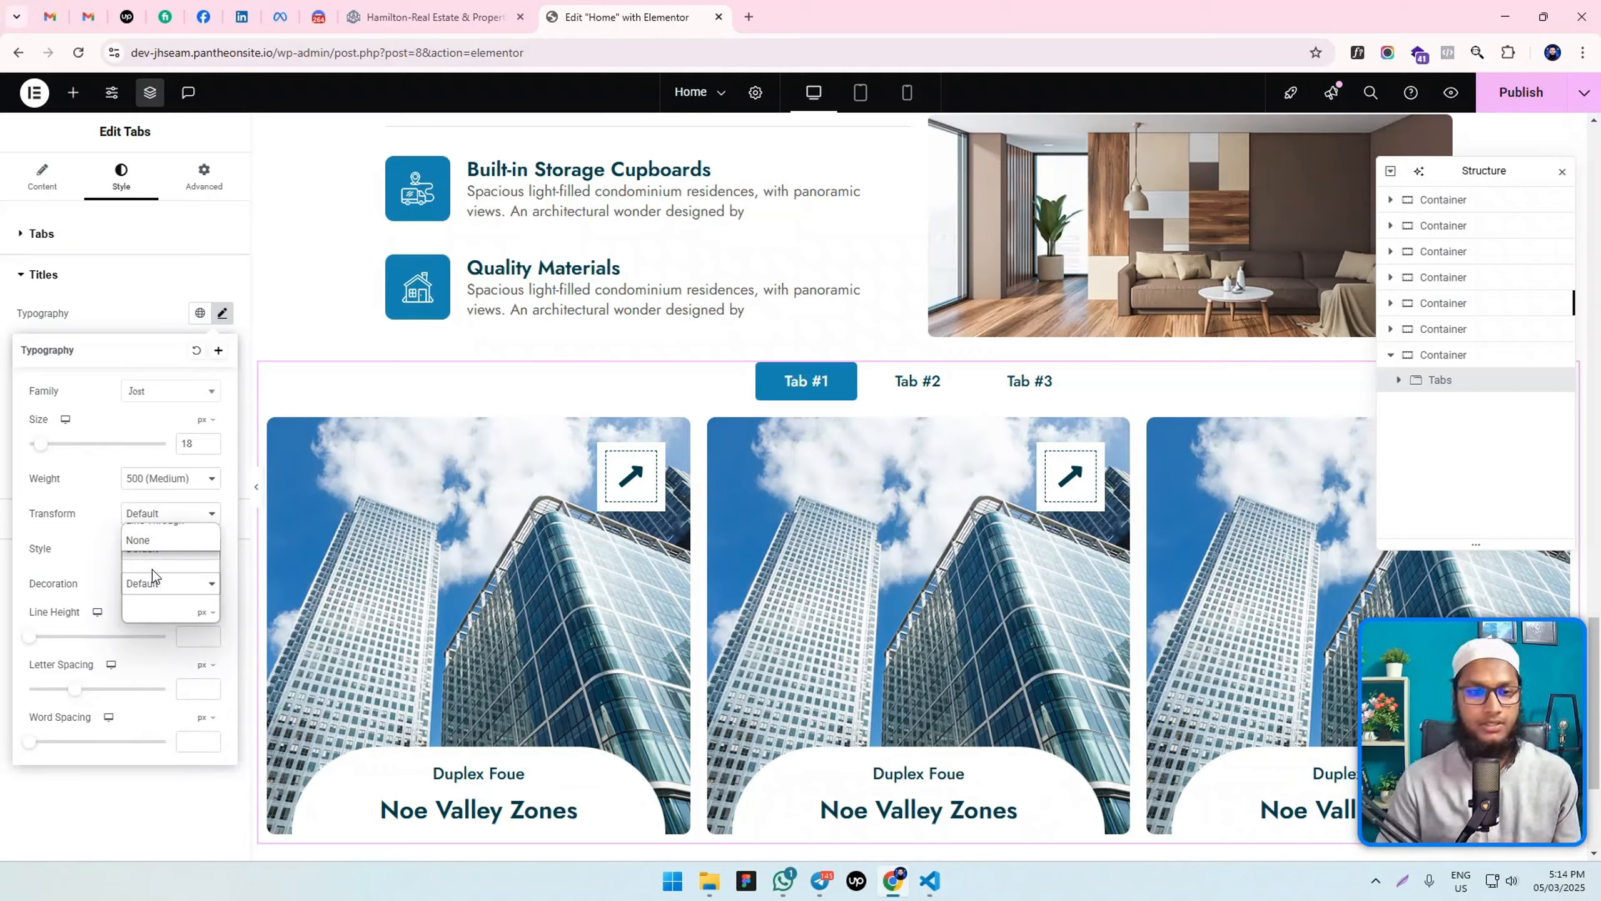
pyautogui.click(132, 572)
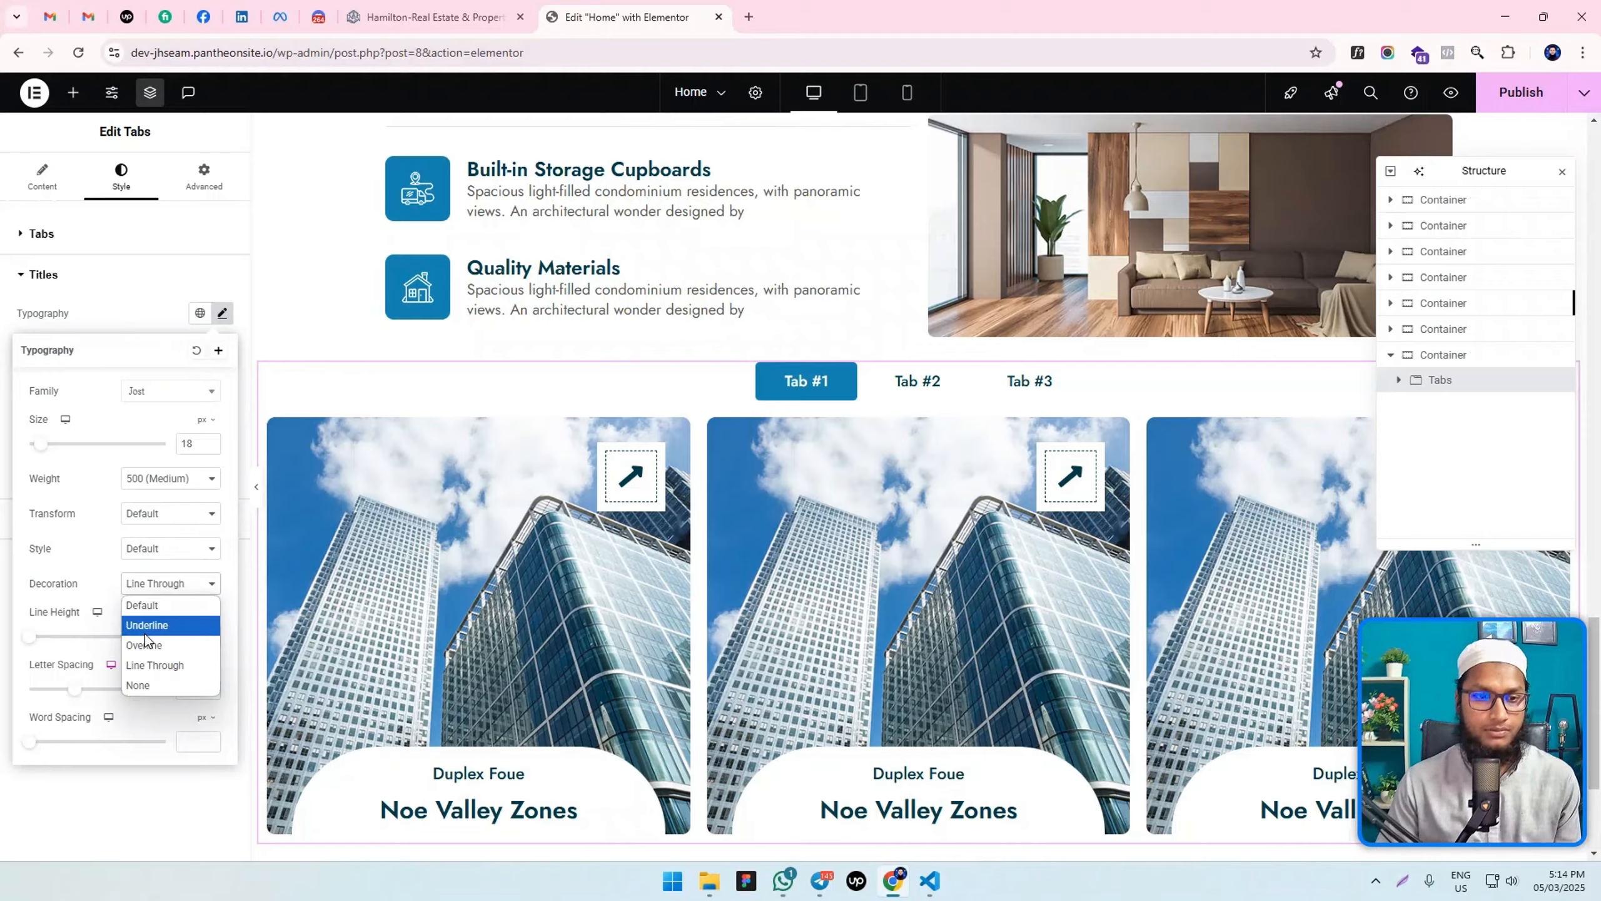
pyautogui.click(155, 635)
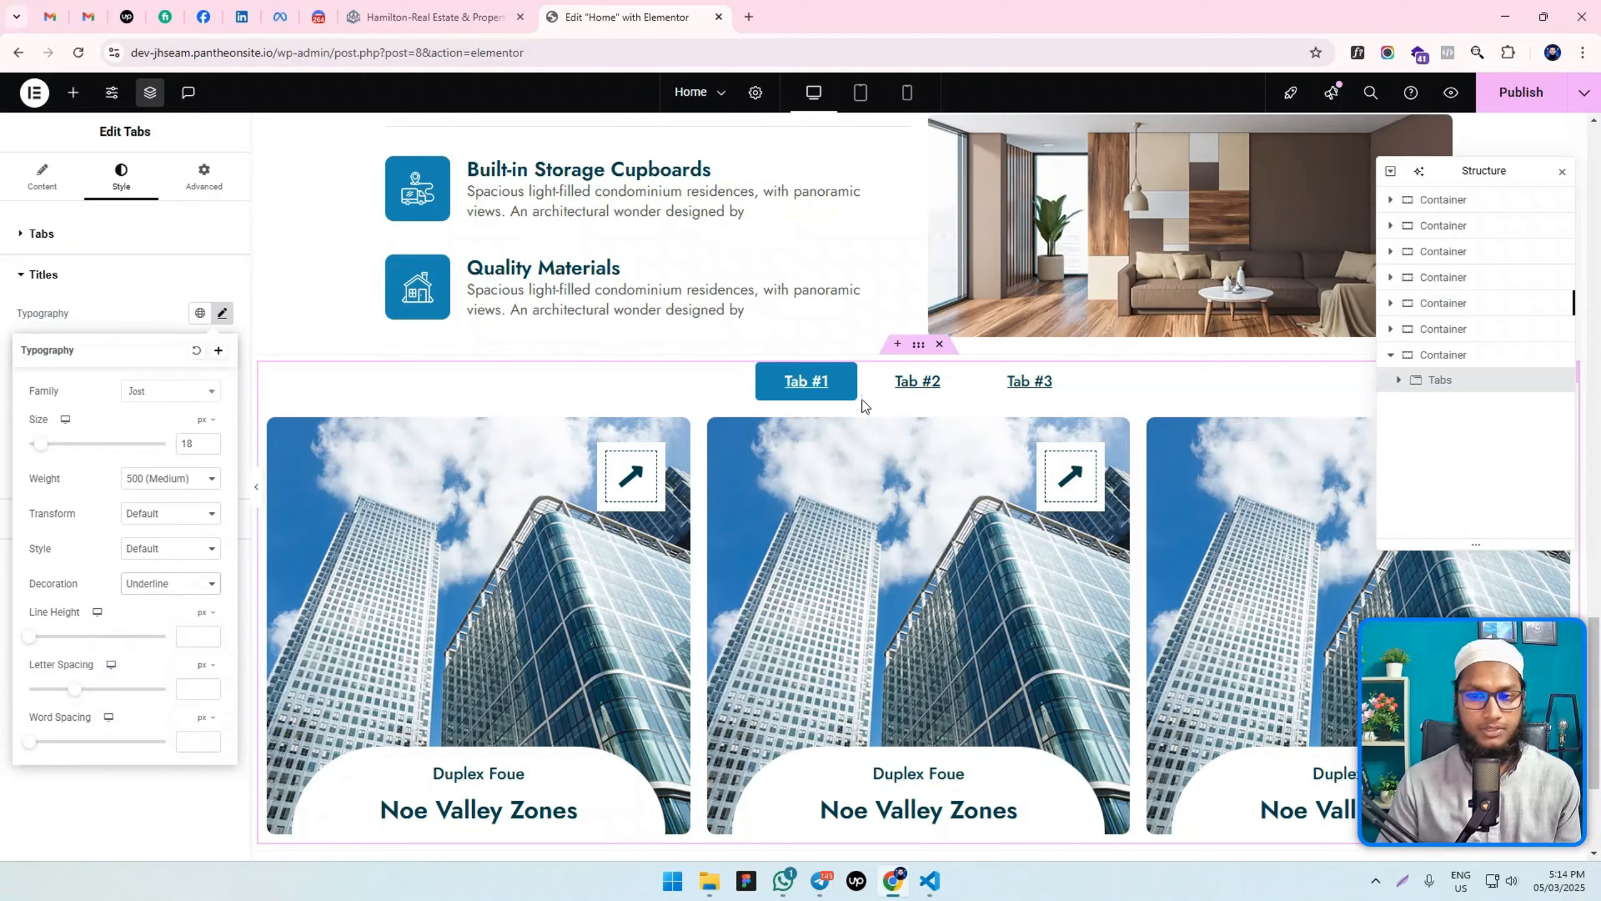
pyautogui.click(895, 383)
pyautogui.click(1039, 387)
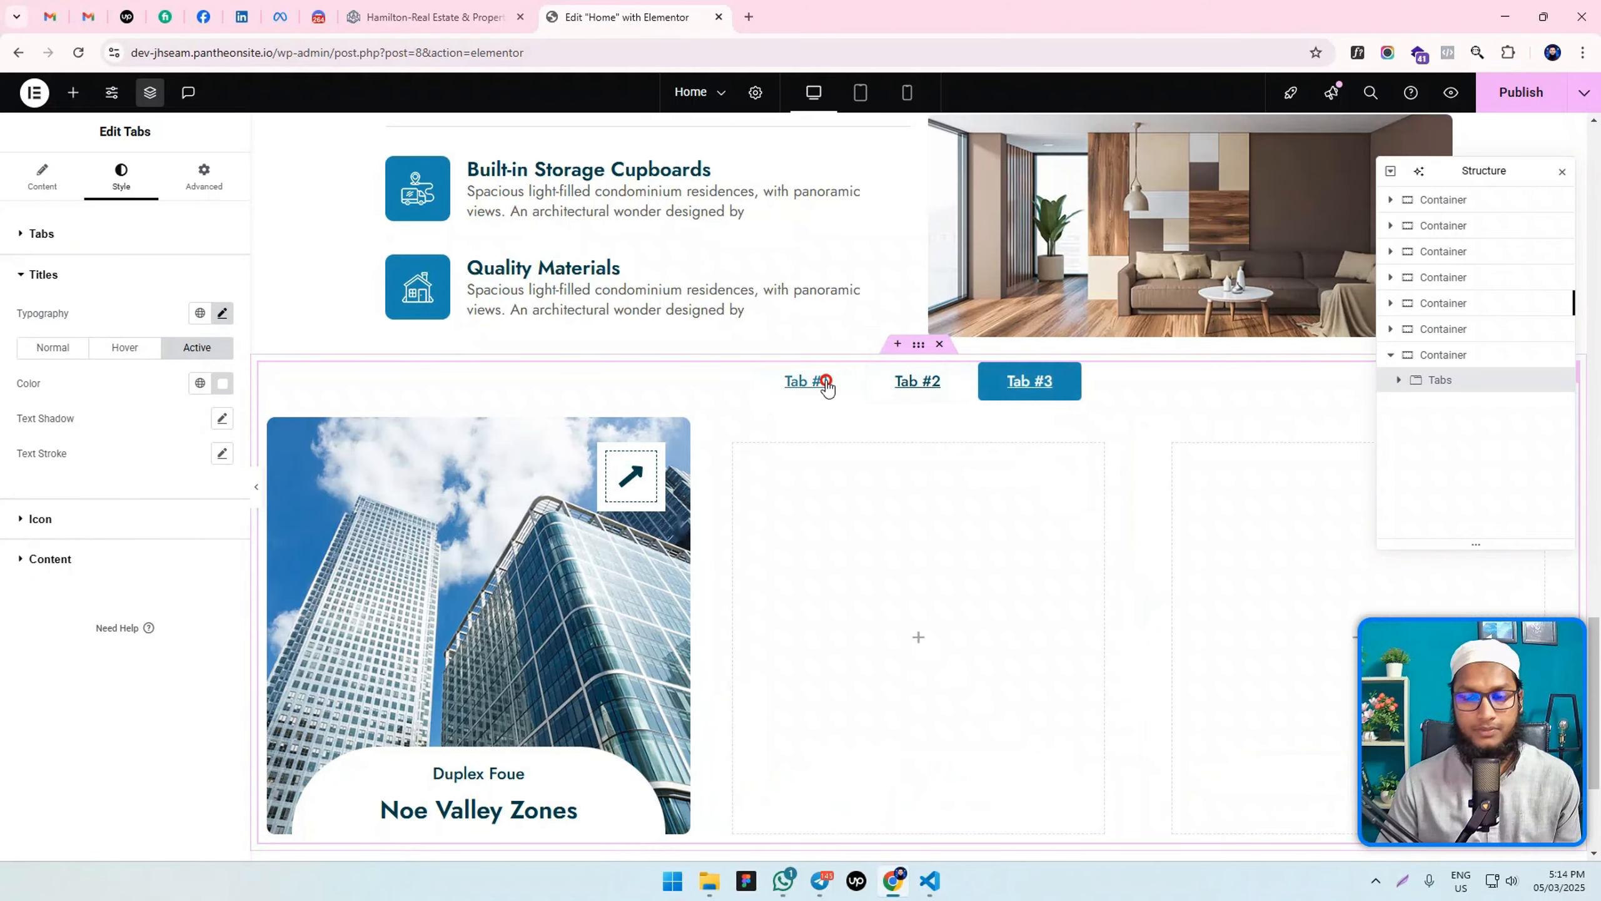
pyautogui.click(820, 385)
pyautogui.click(915, 390)
pyautogui.click(826, 386)
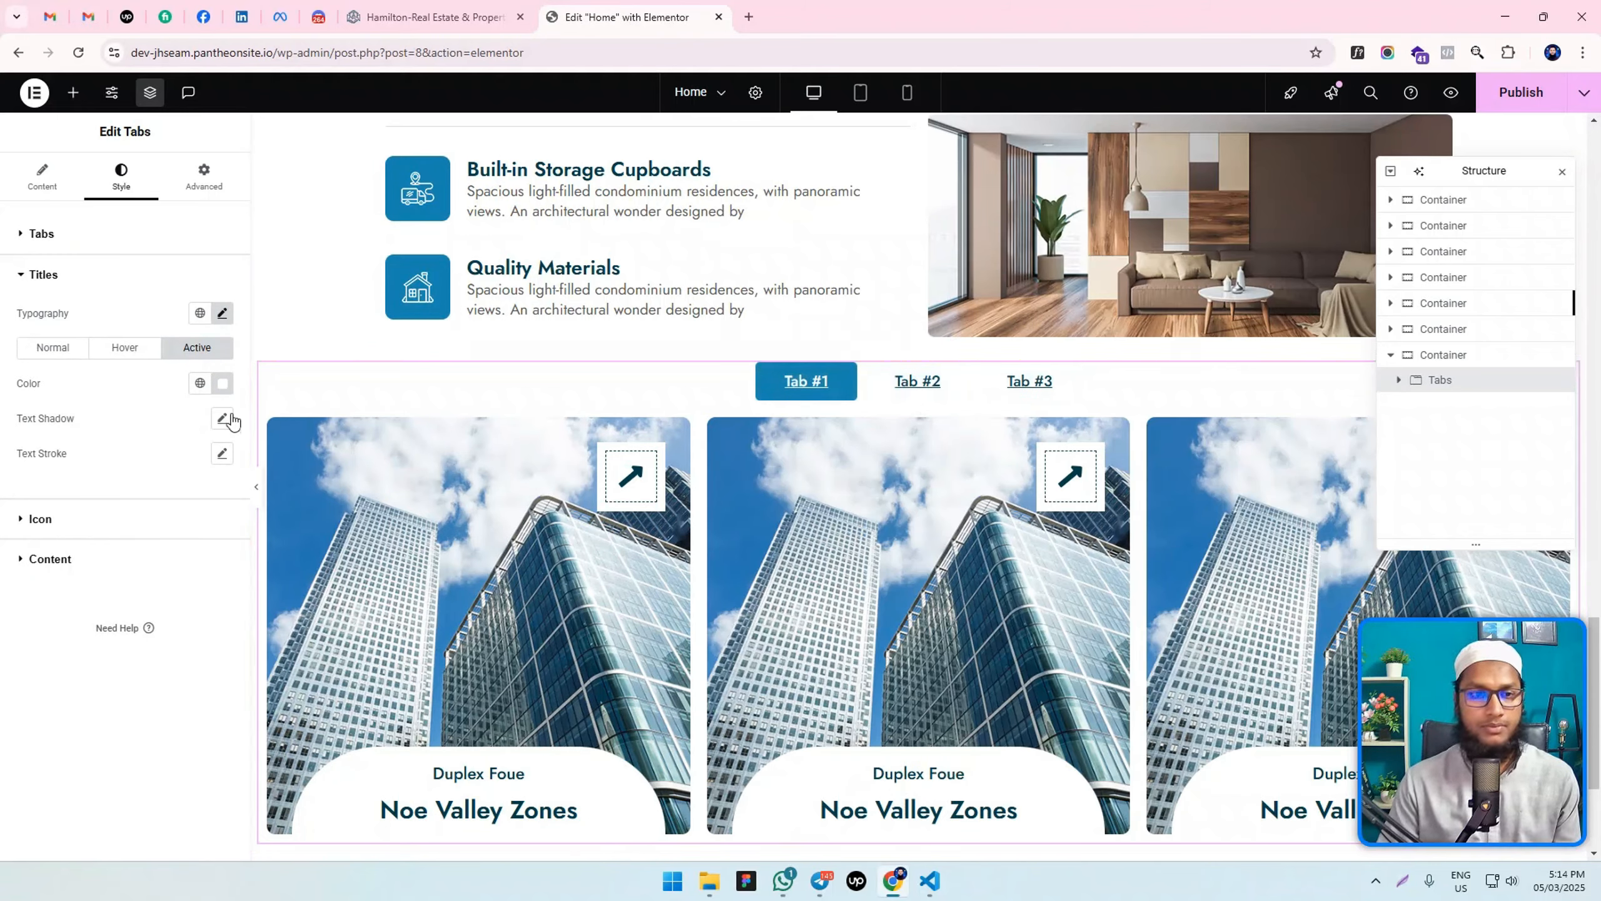
# Set the tab titles' text decoration to None, checking Tab #2 and Tab #3, and publish the page.
pyautogui.click(223, 313)
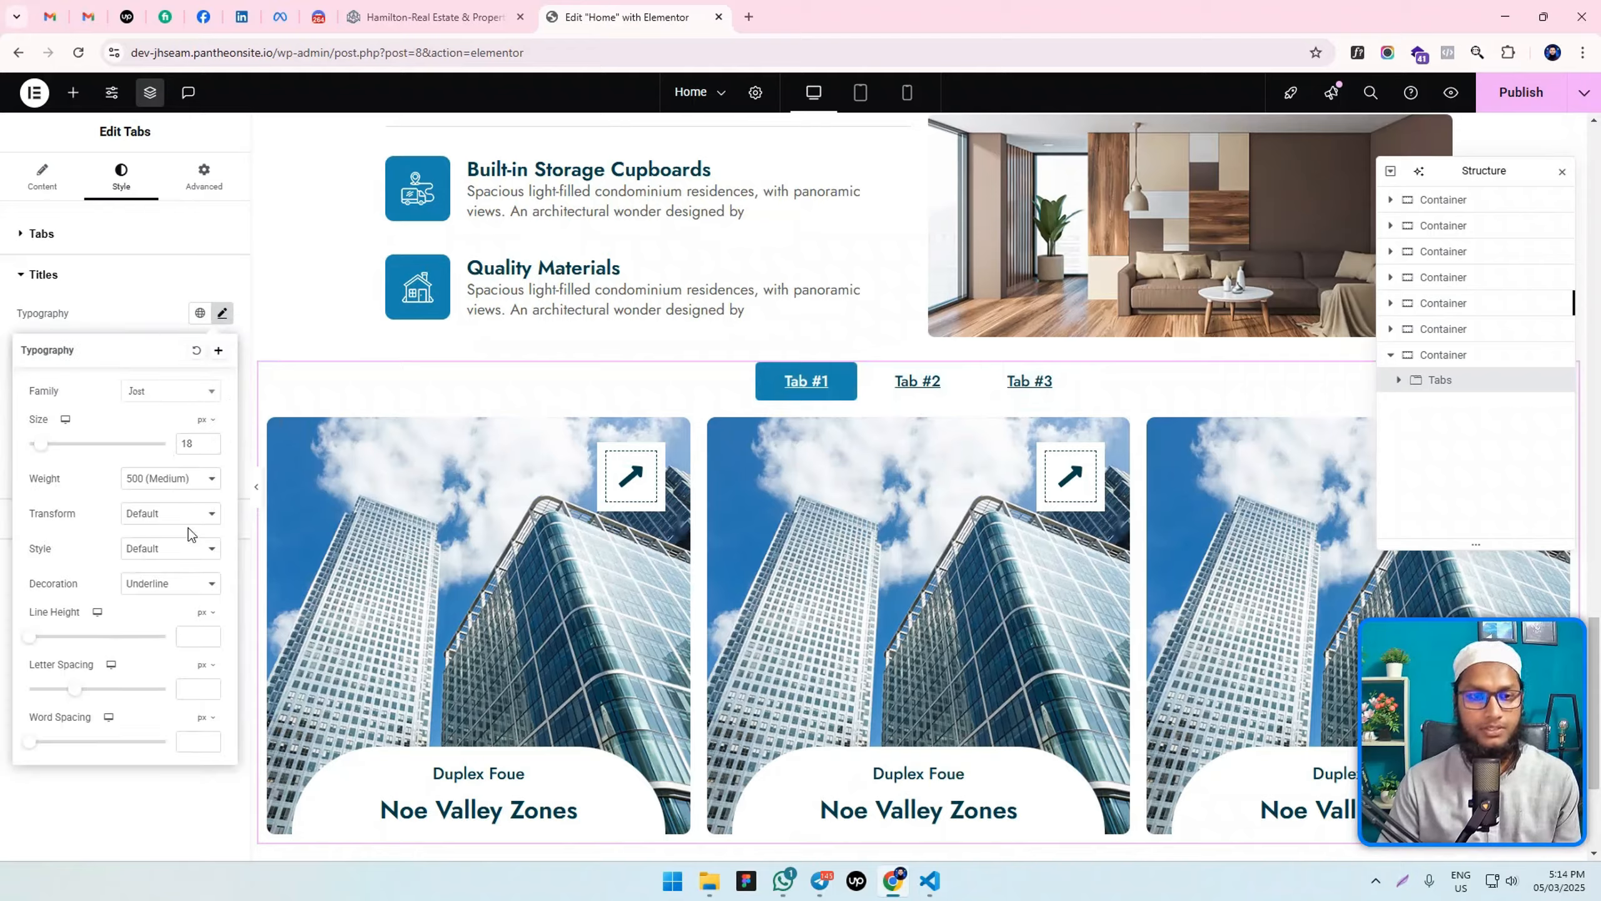
pyautogui.click(145, 583)
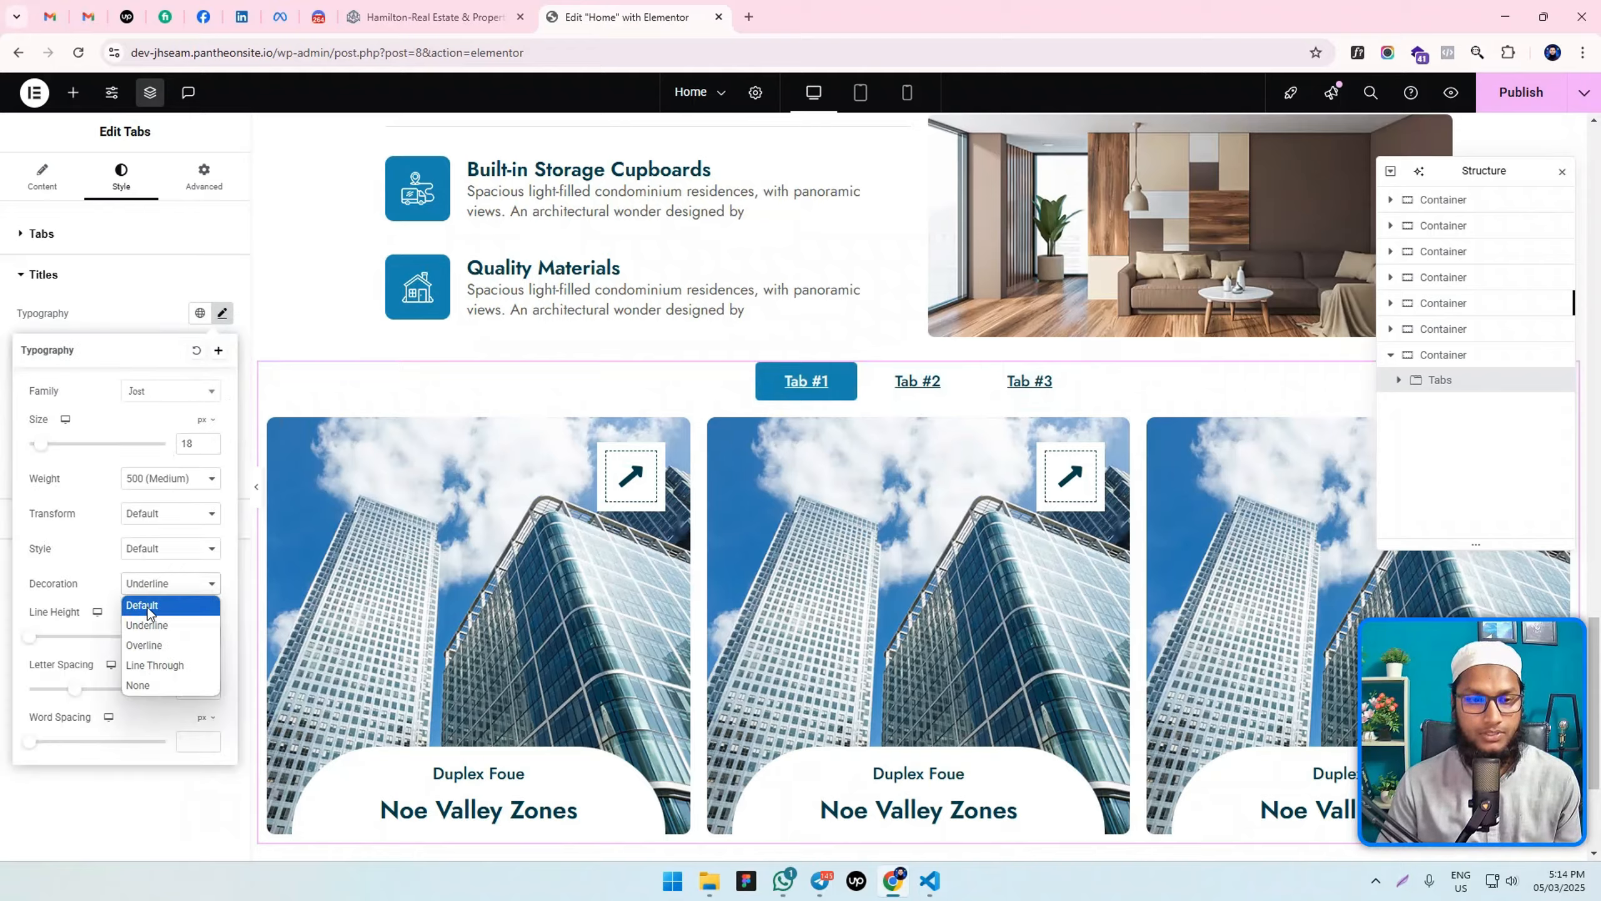
pyautogui.click(139, 686)
pyautogui.click(168, 299)
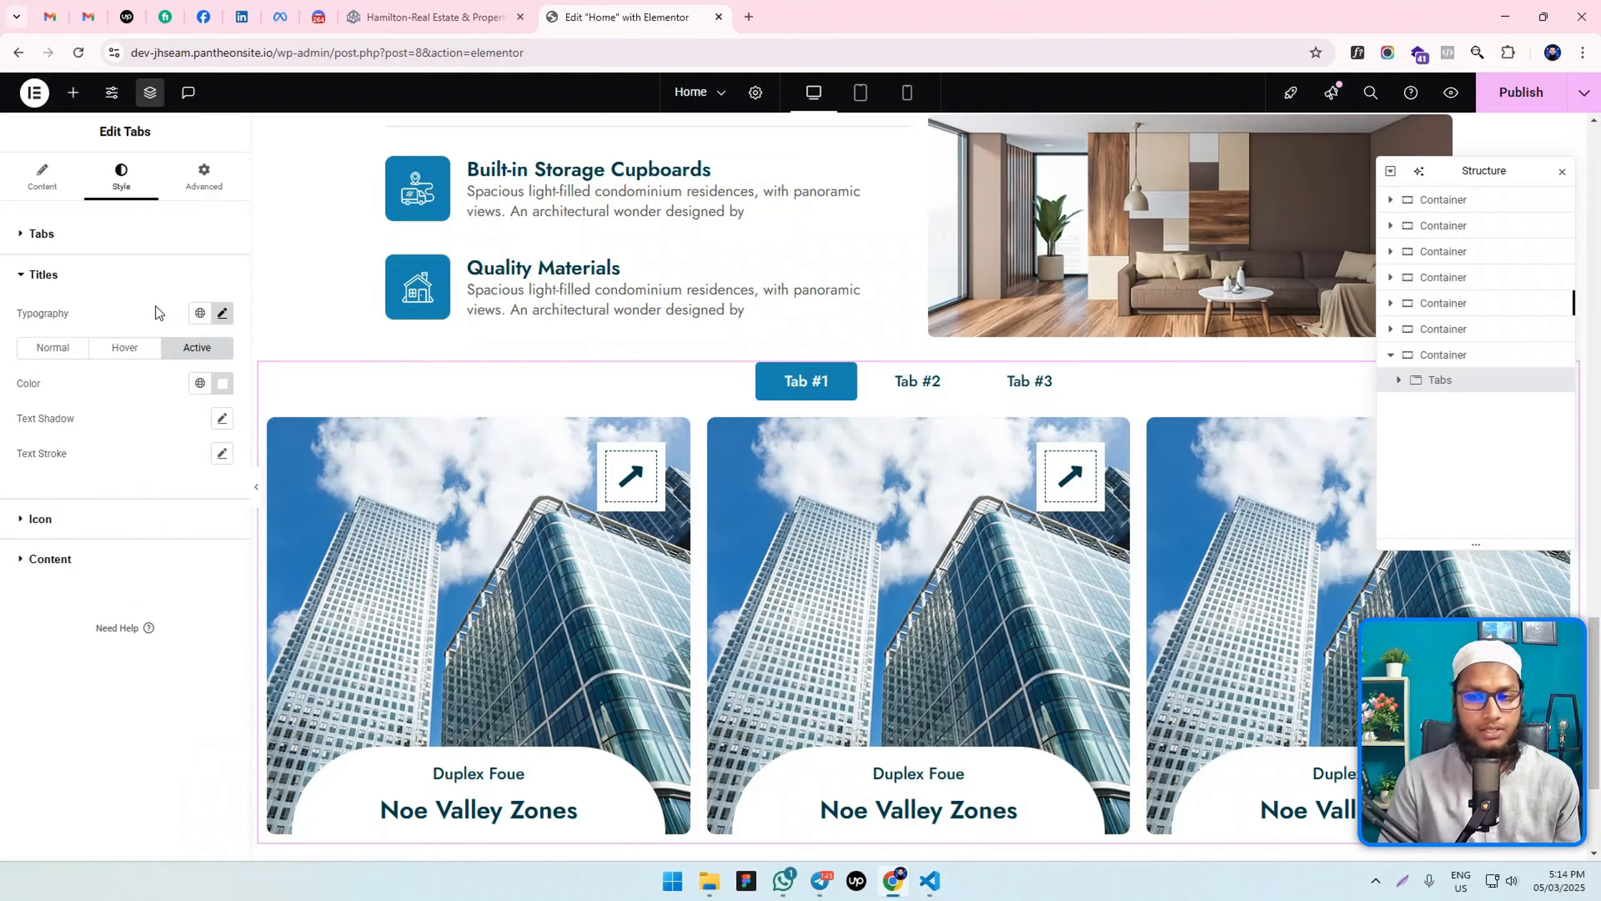
pyautogui.click(917, 383)
pyautogui.click(1027, 382)
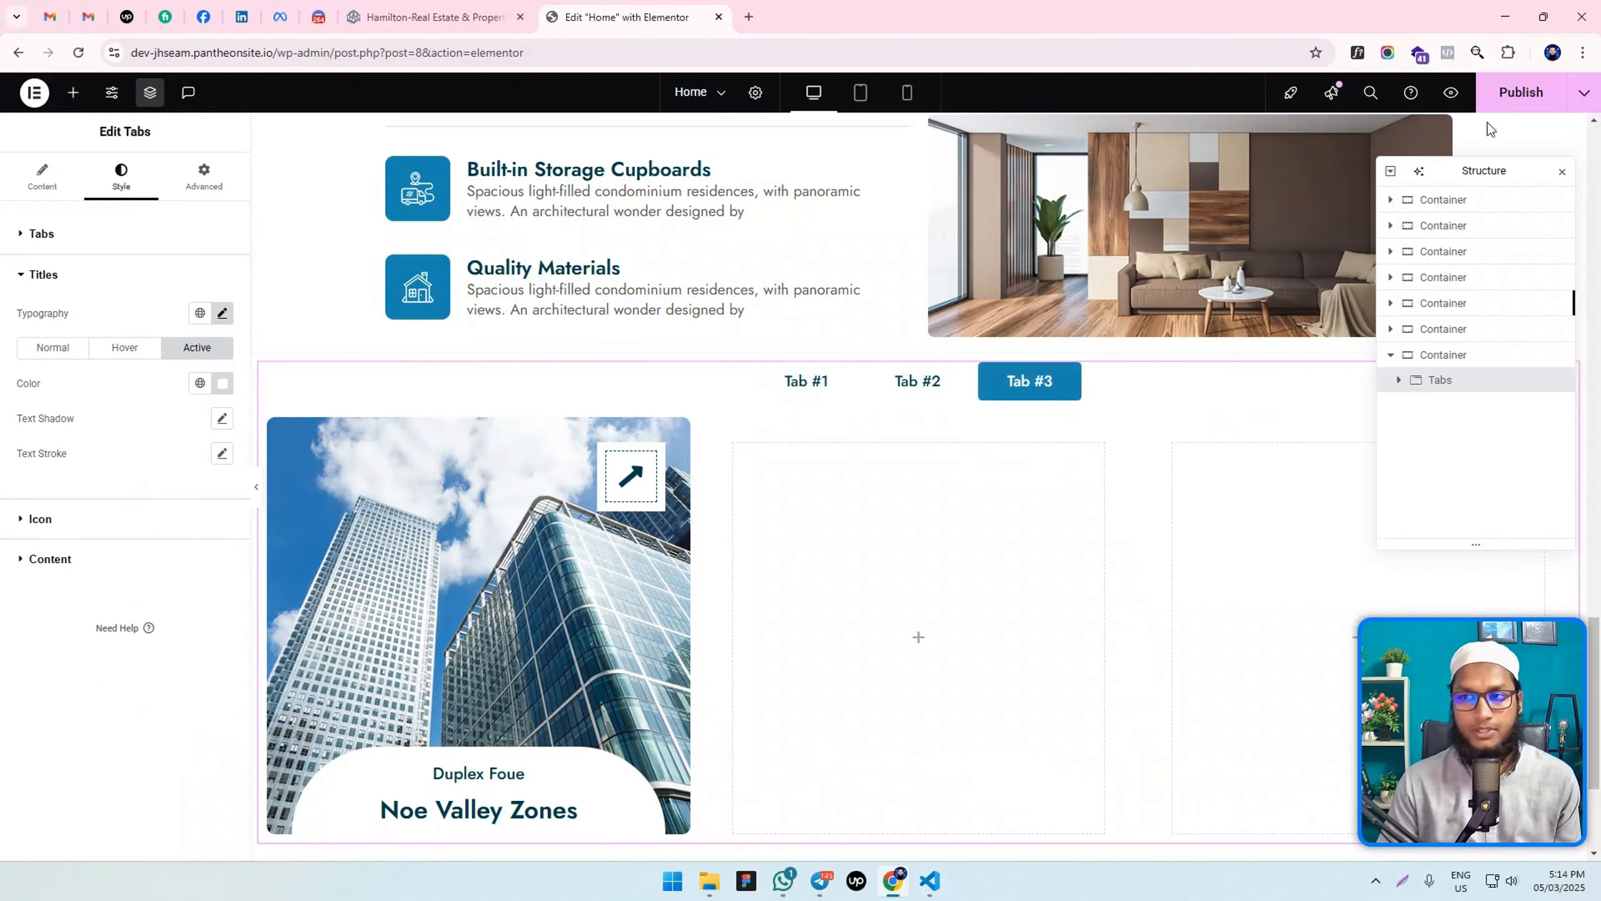
pyautogui.click(1504, 108)
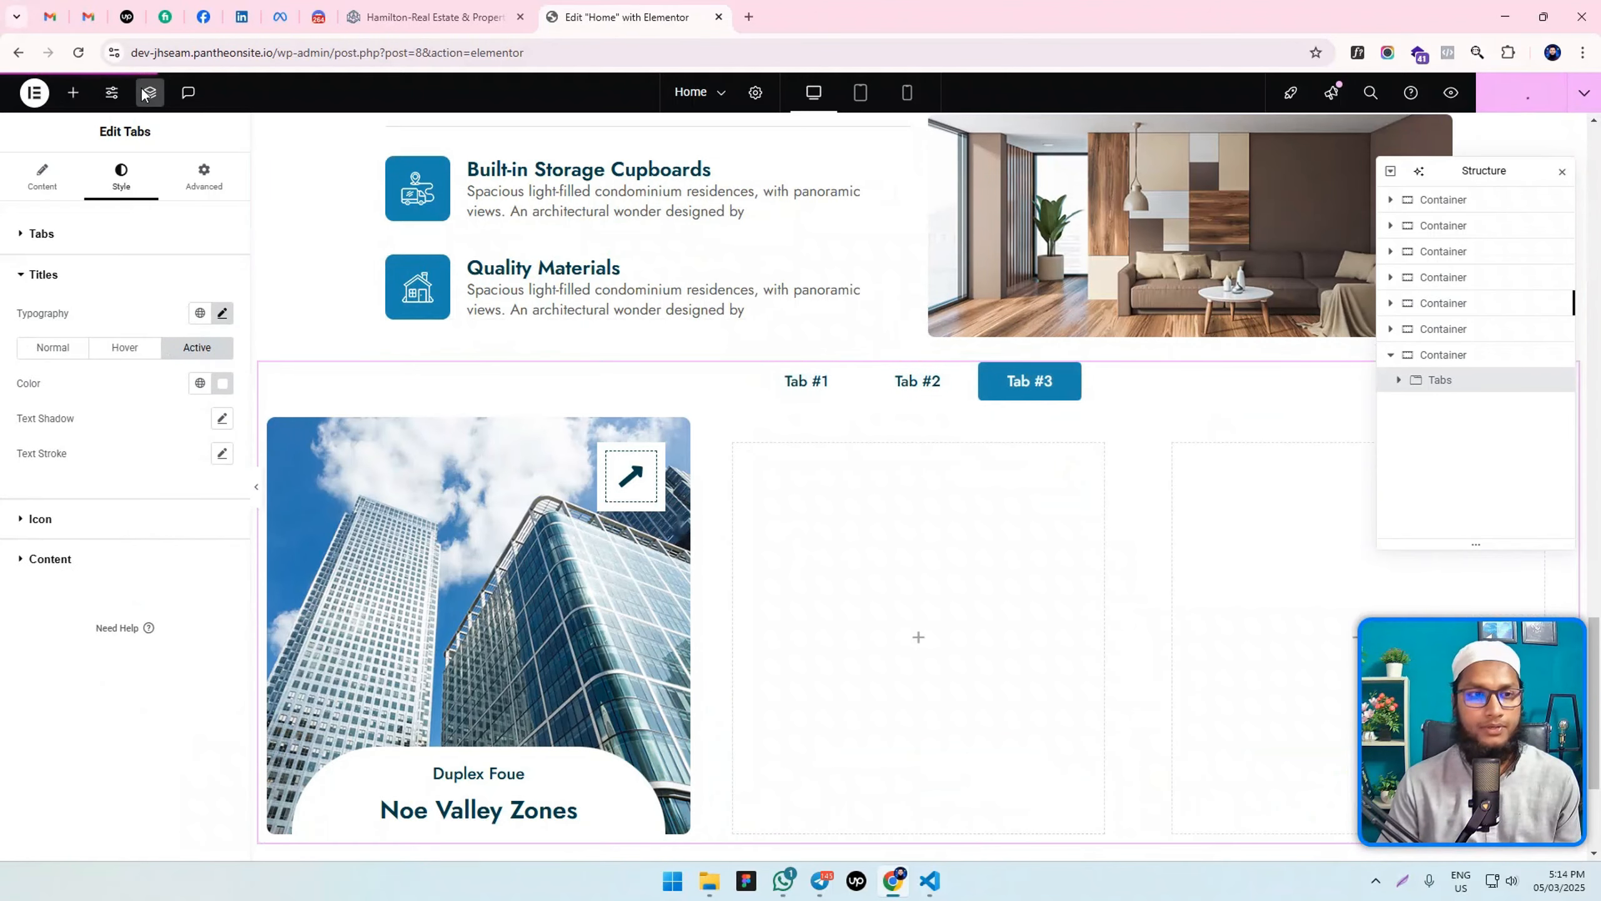
# Justify the tabs to the right end of the widget, check Tab #1, and publish the page.
pyautogui.click(133, 249)
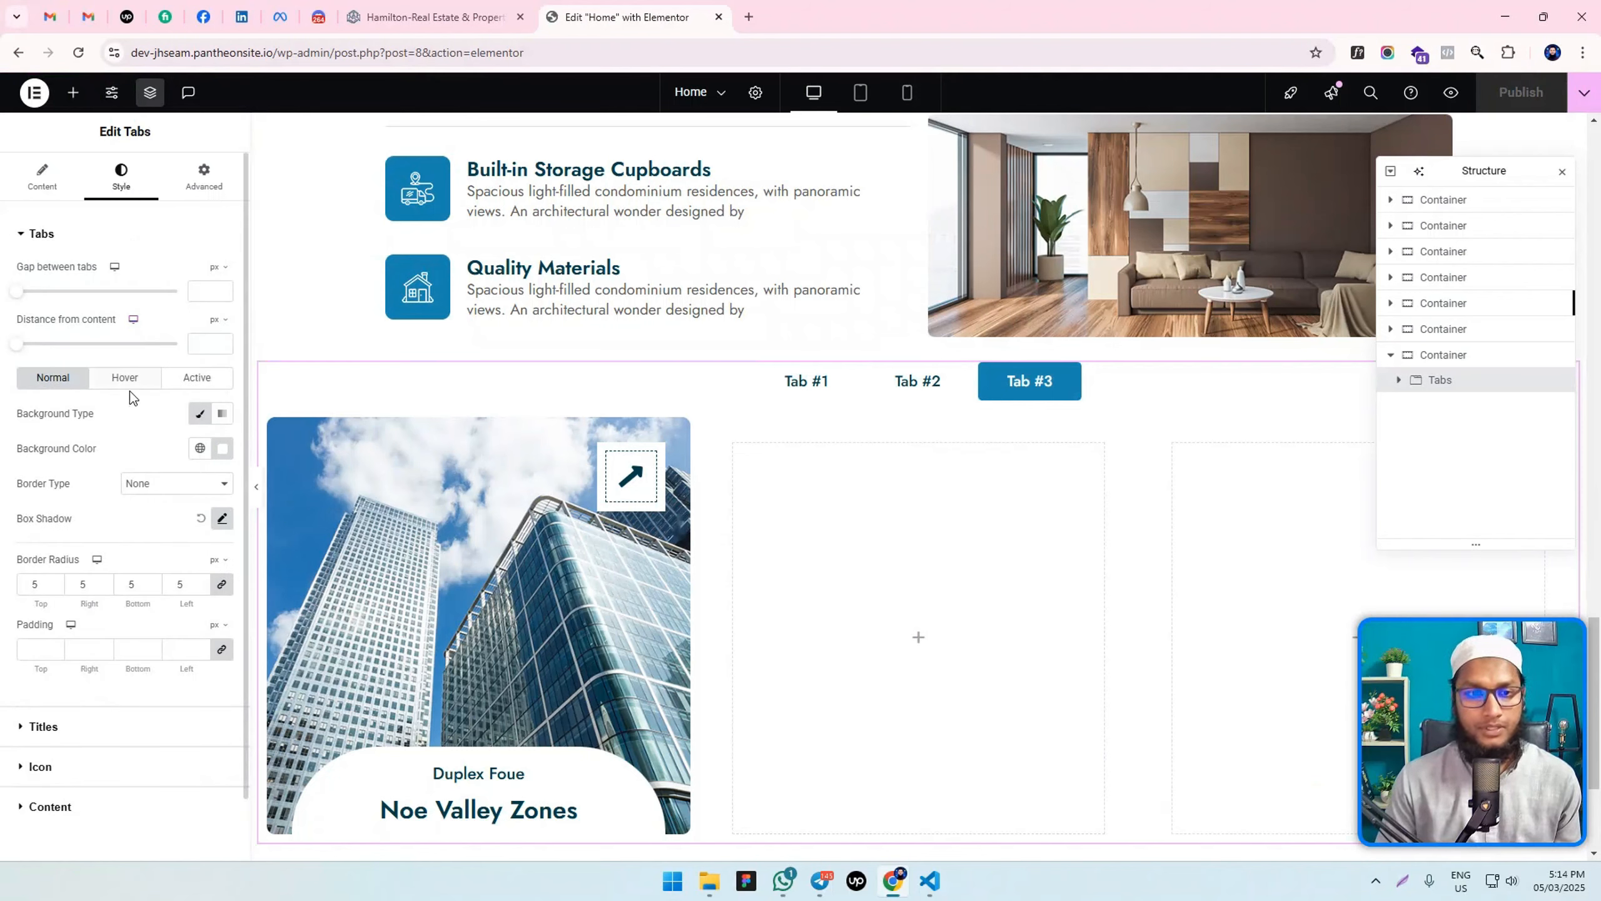
pyautogui.click(42, 172)
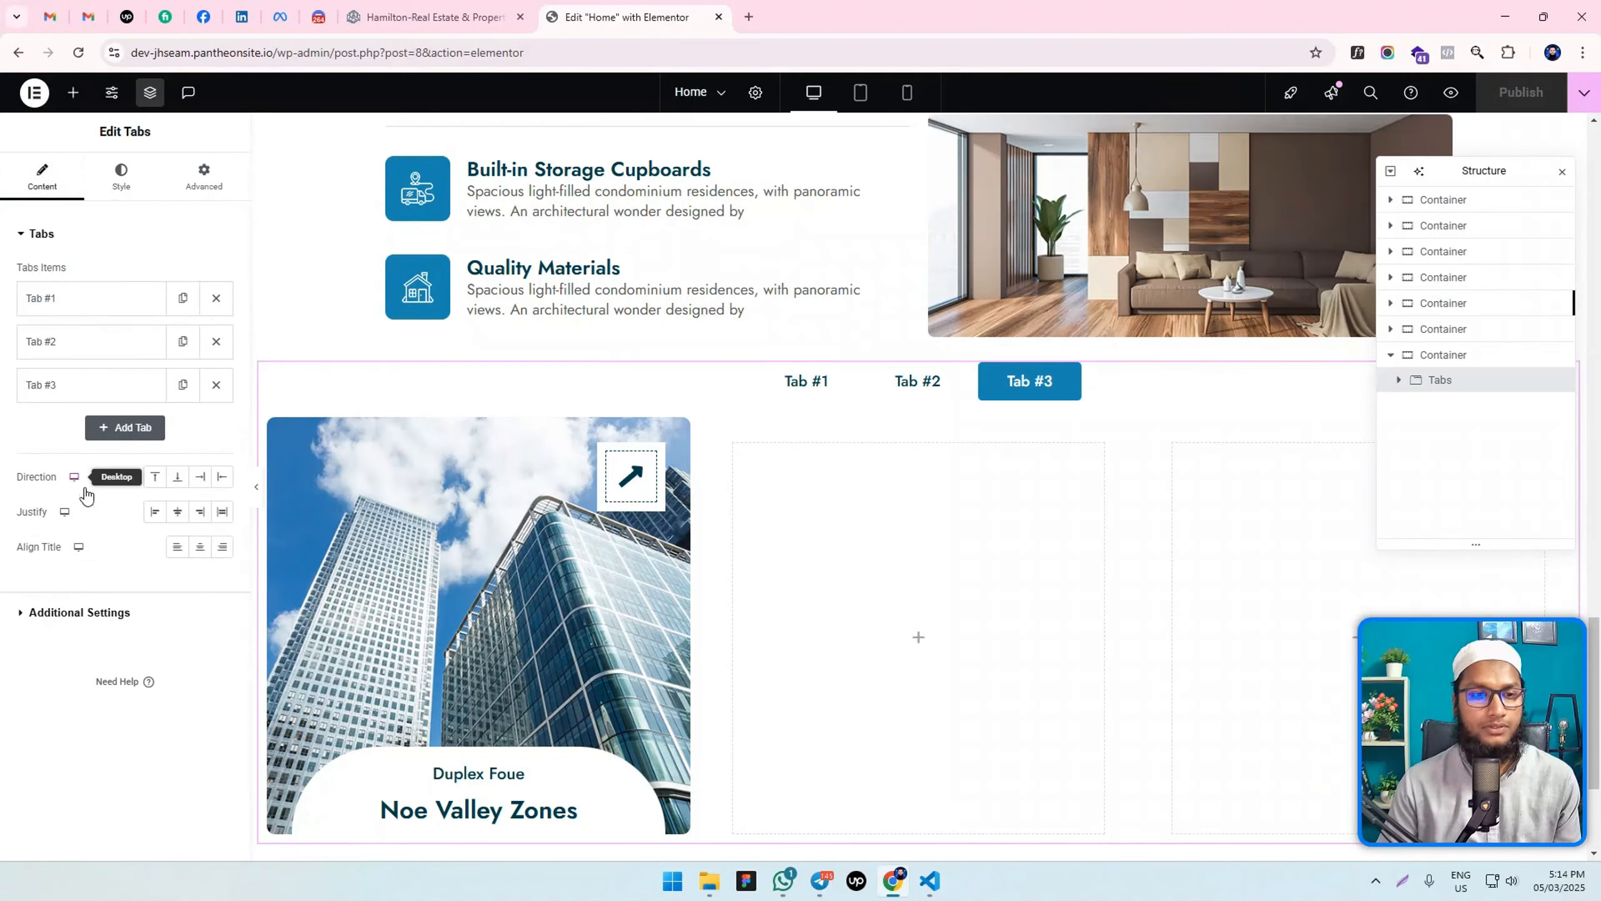
pyautogui.click(201, 513)
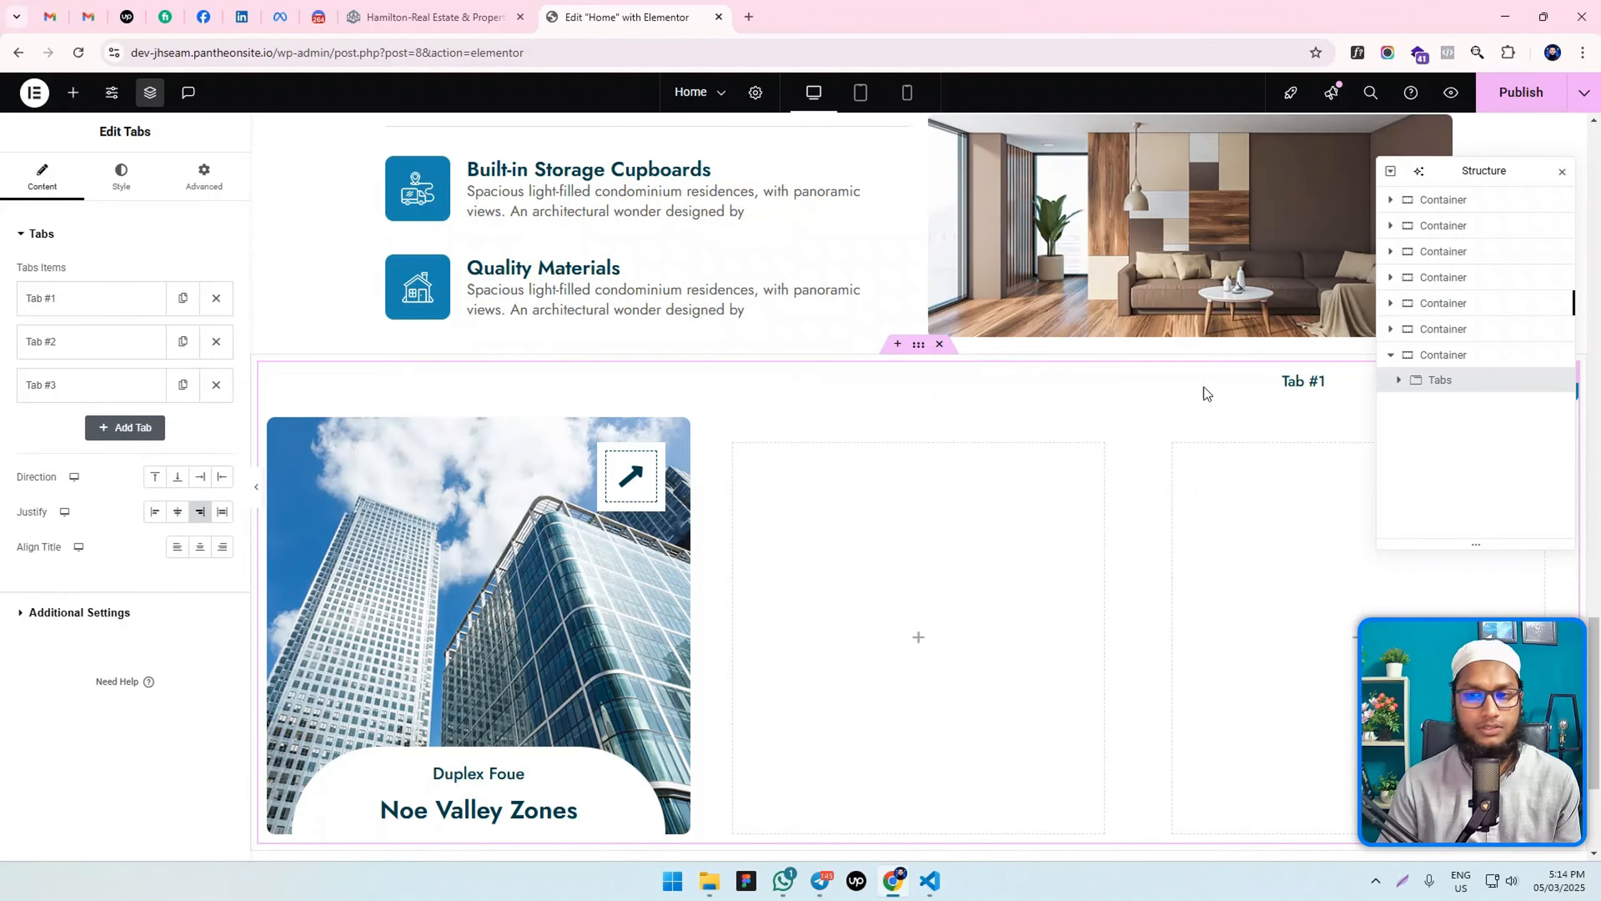
pyautogui.click(1290, 399)
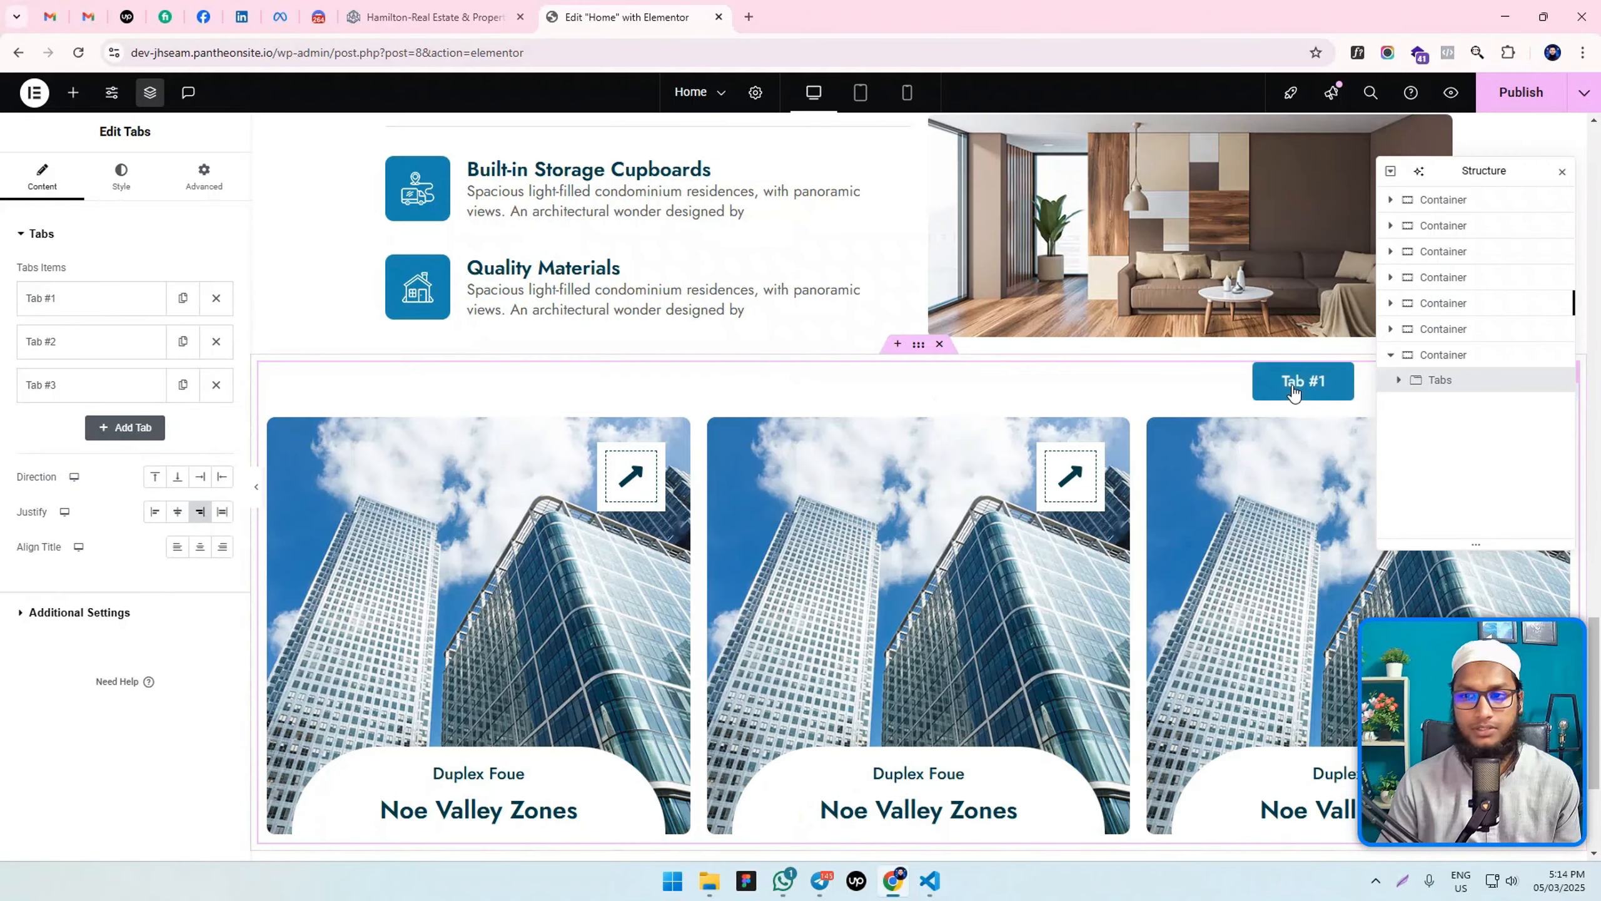
pyautogui.click(1529, 97)
# Compare the section with the Hamilton site and give the "Unique Business Strategy" container 10 px padding, with 60 px at the top.
pyautogui.scroll(3, 941, 434)
pyautogui.click(435, 17)
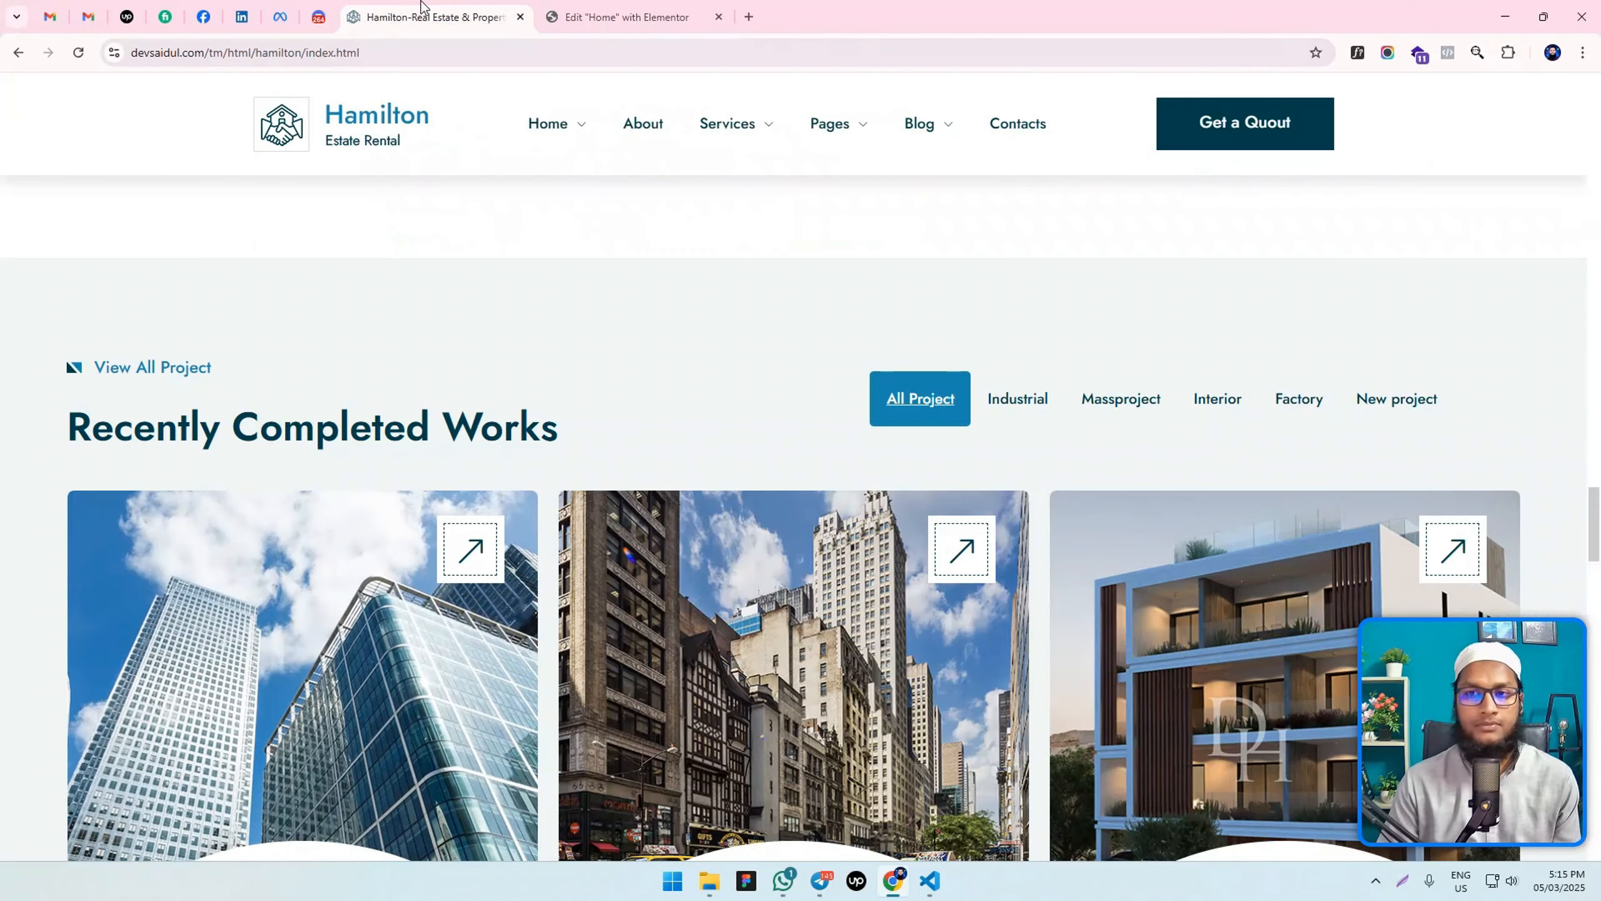
pyautogui.scroll(2, 981, 348)
pyautogui.click(627, 17)
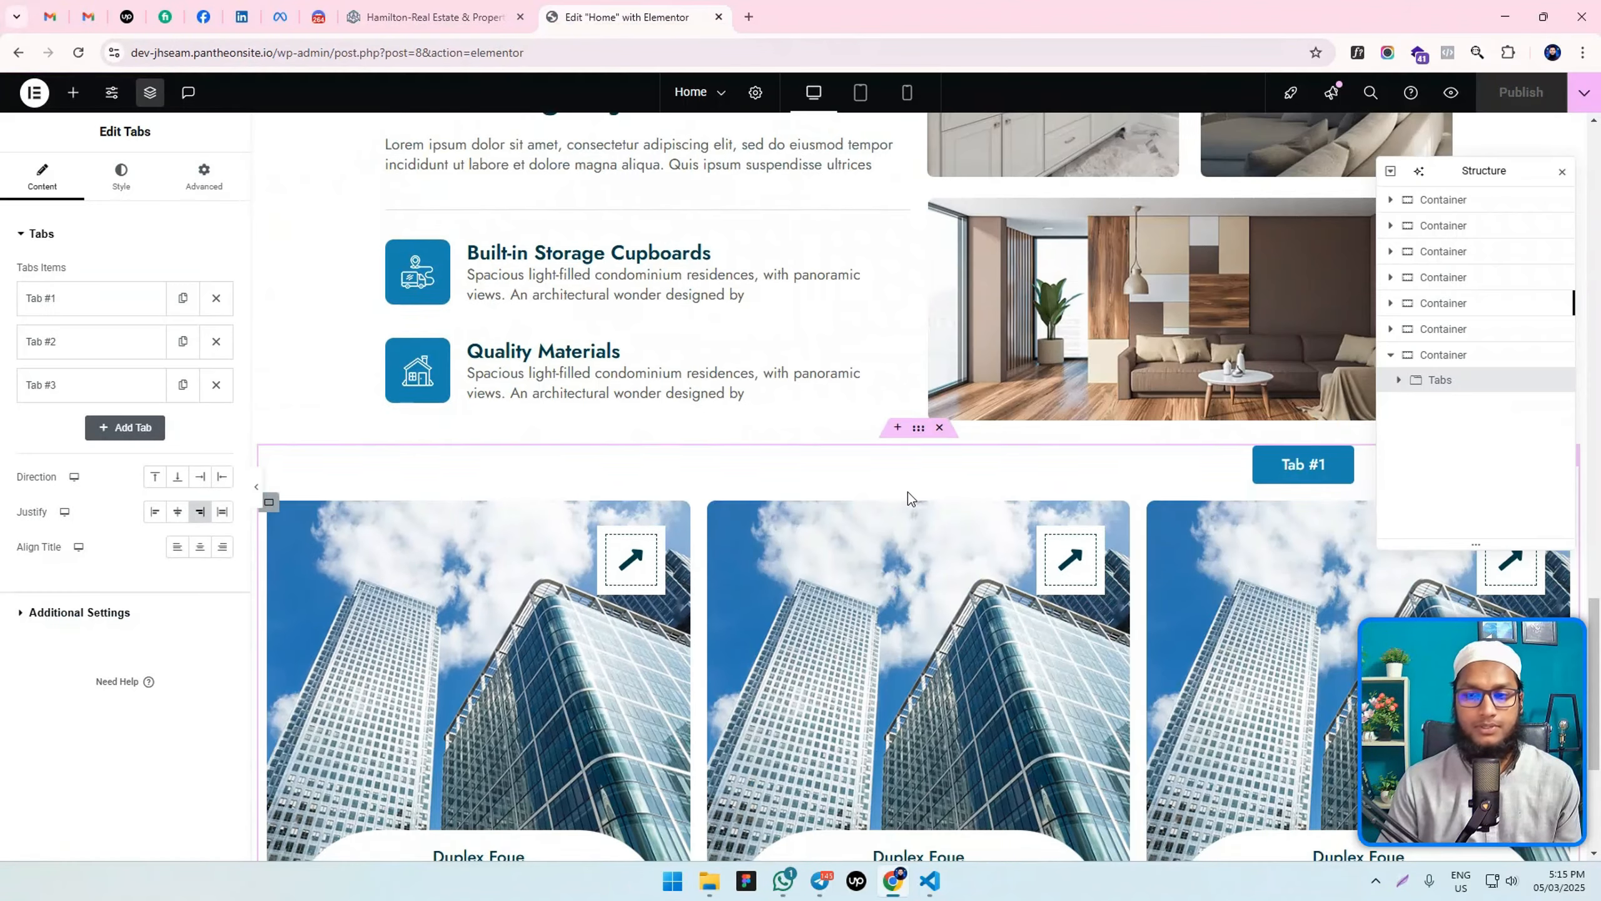
pyautogui.scroll(5, 899, 496)
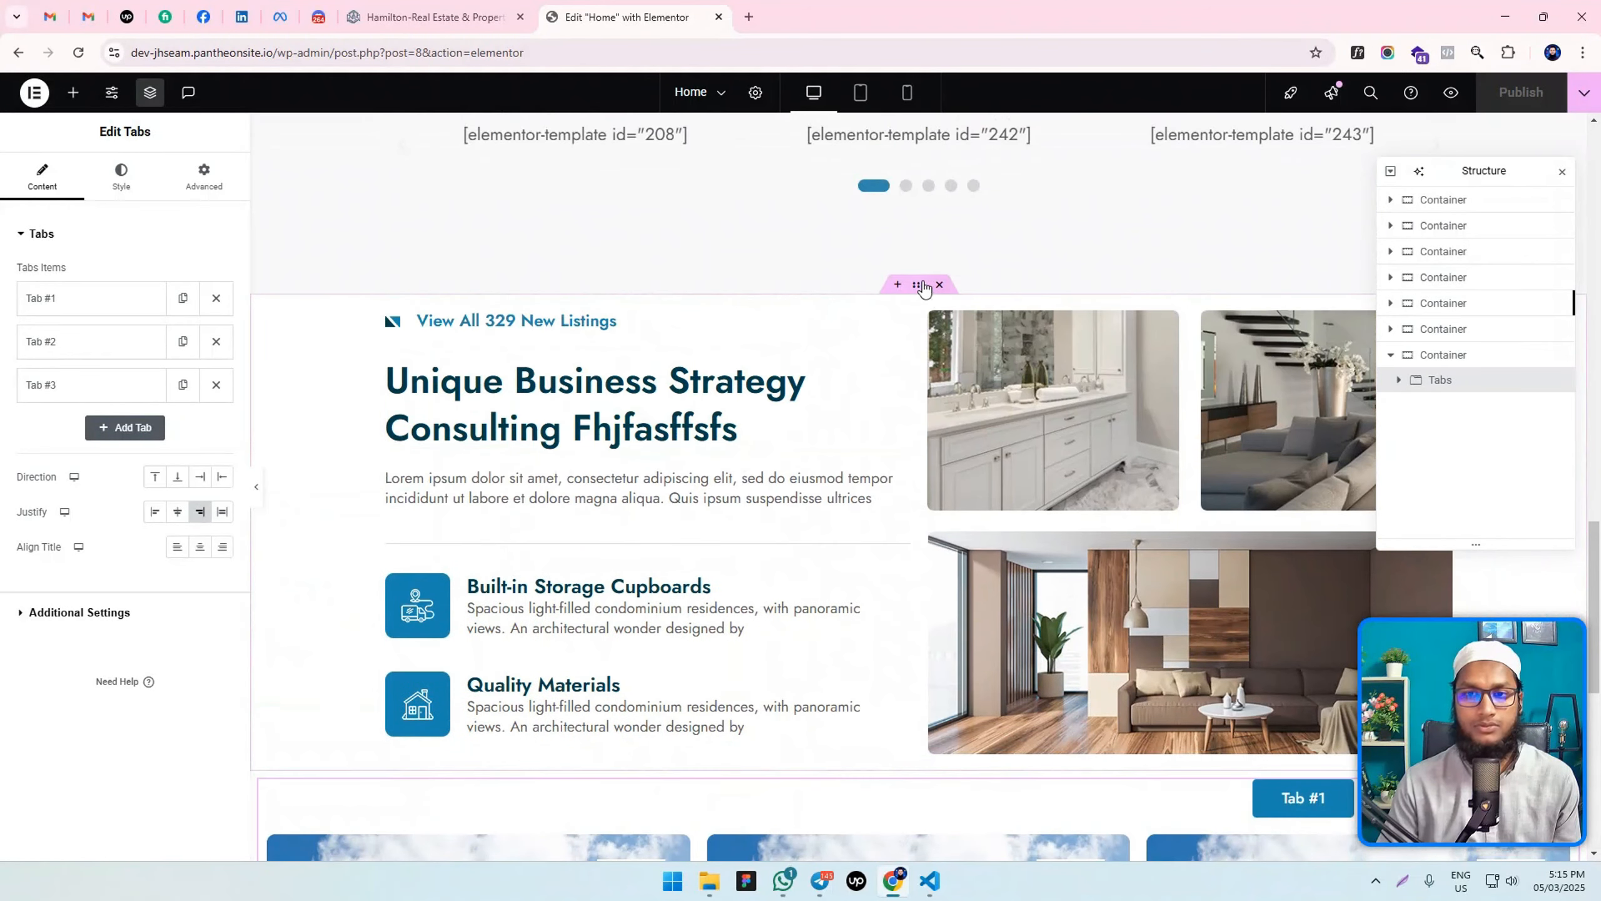
pyautogui.click(920, 286)
pyautogui.click(204, 177)
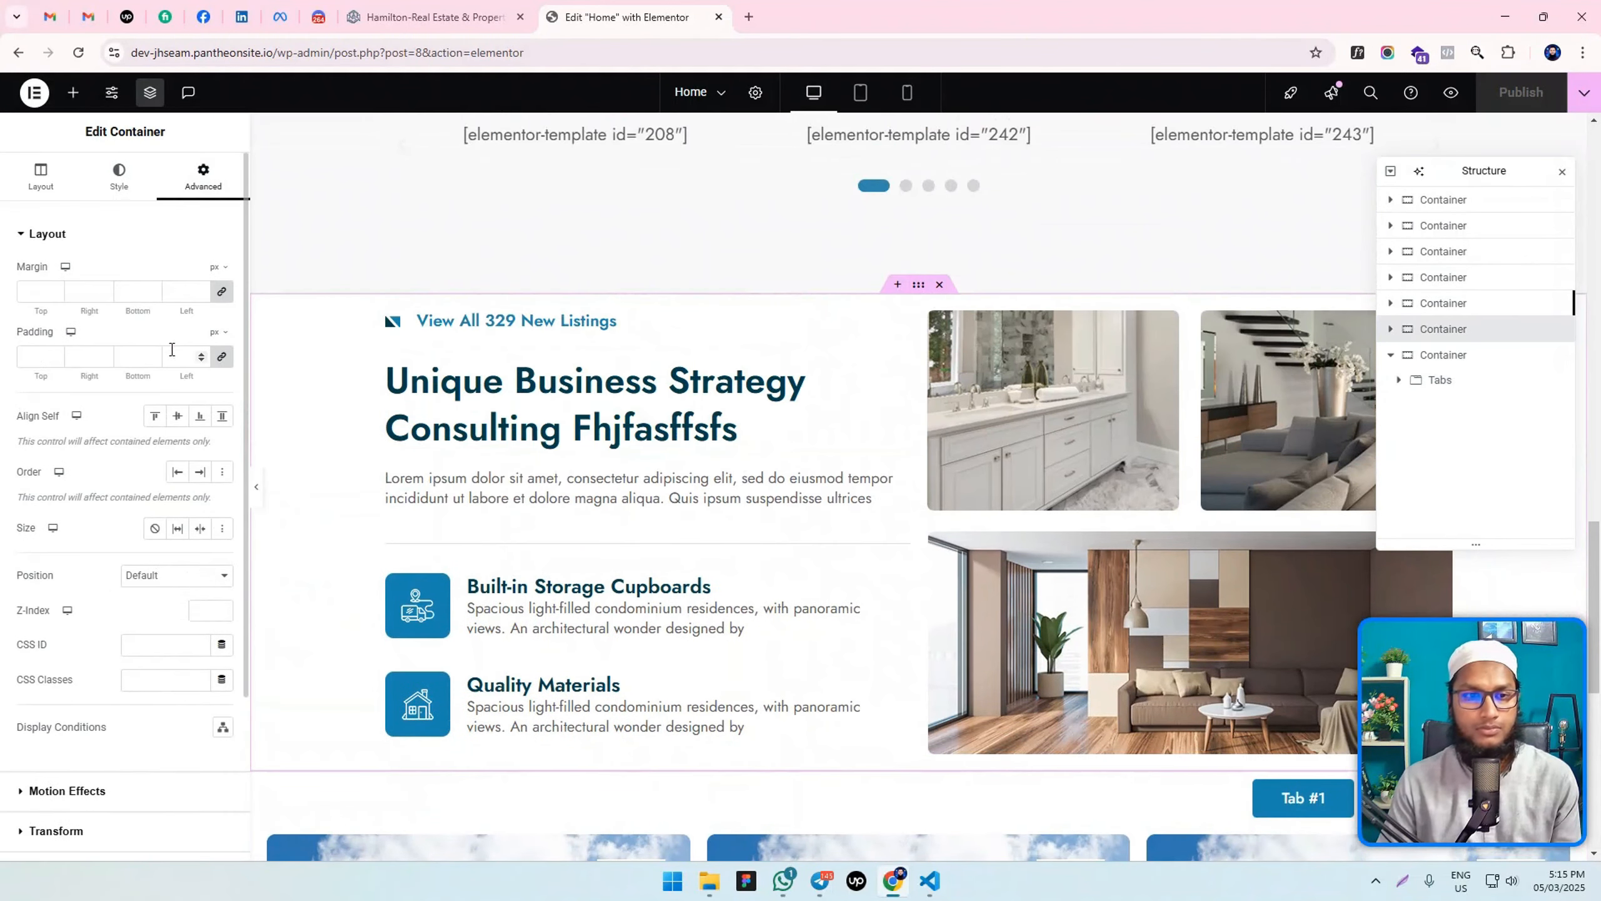
pyautogui.write('10')
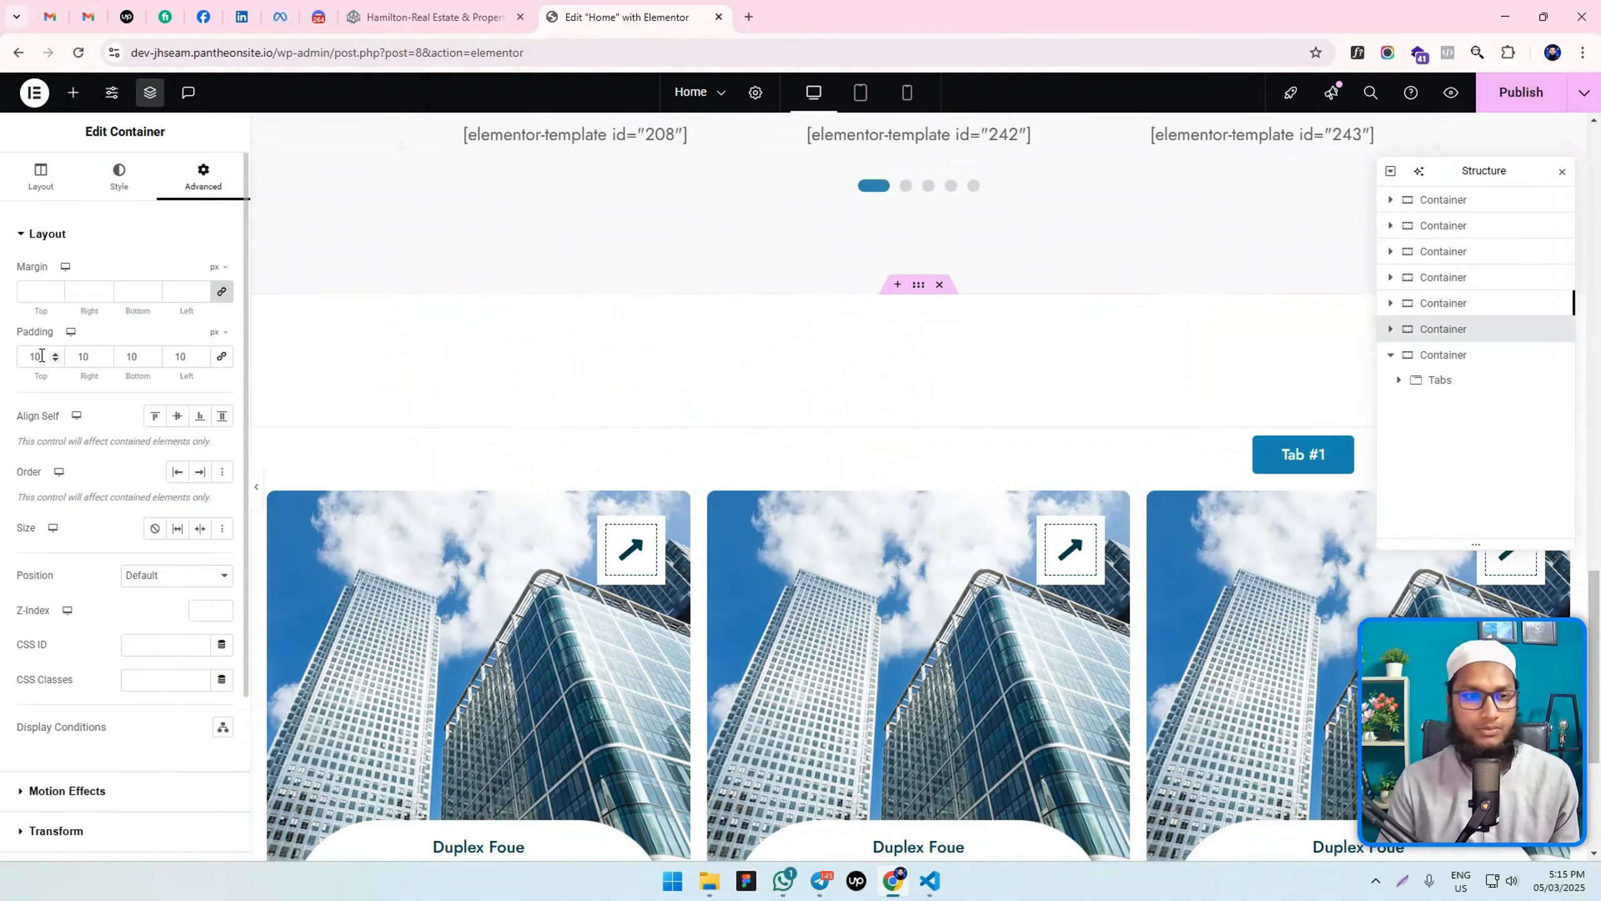
pyautogui.click(23, 352)
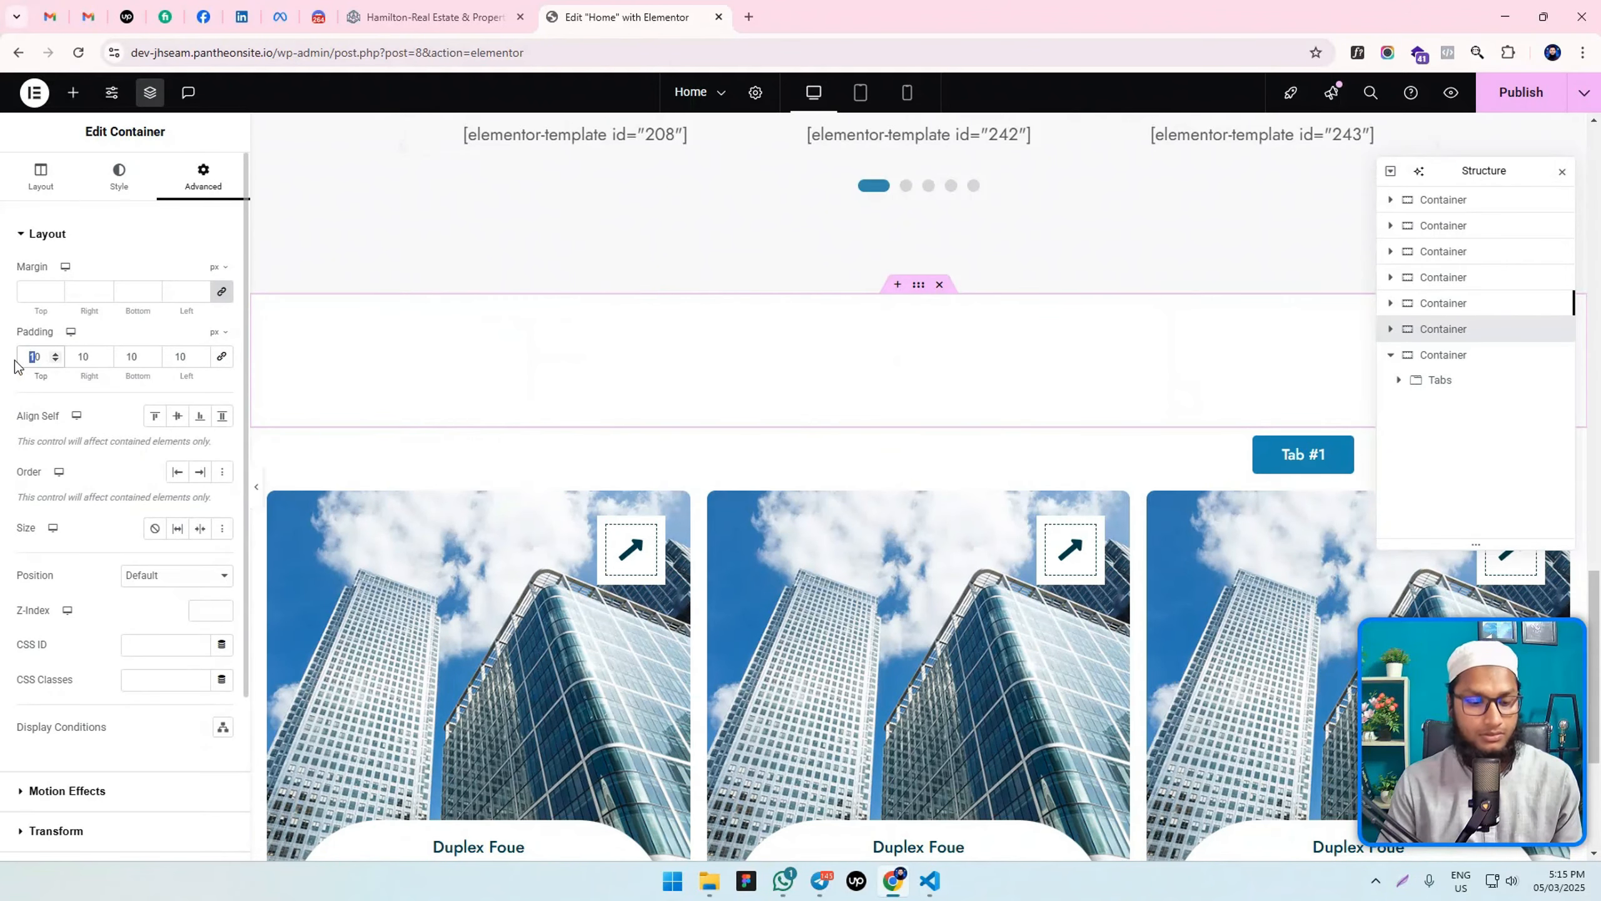
pyautogui.write('6')
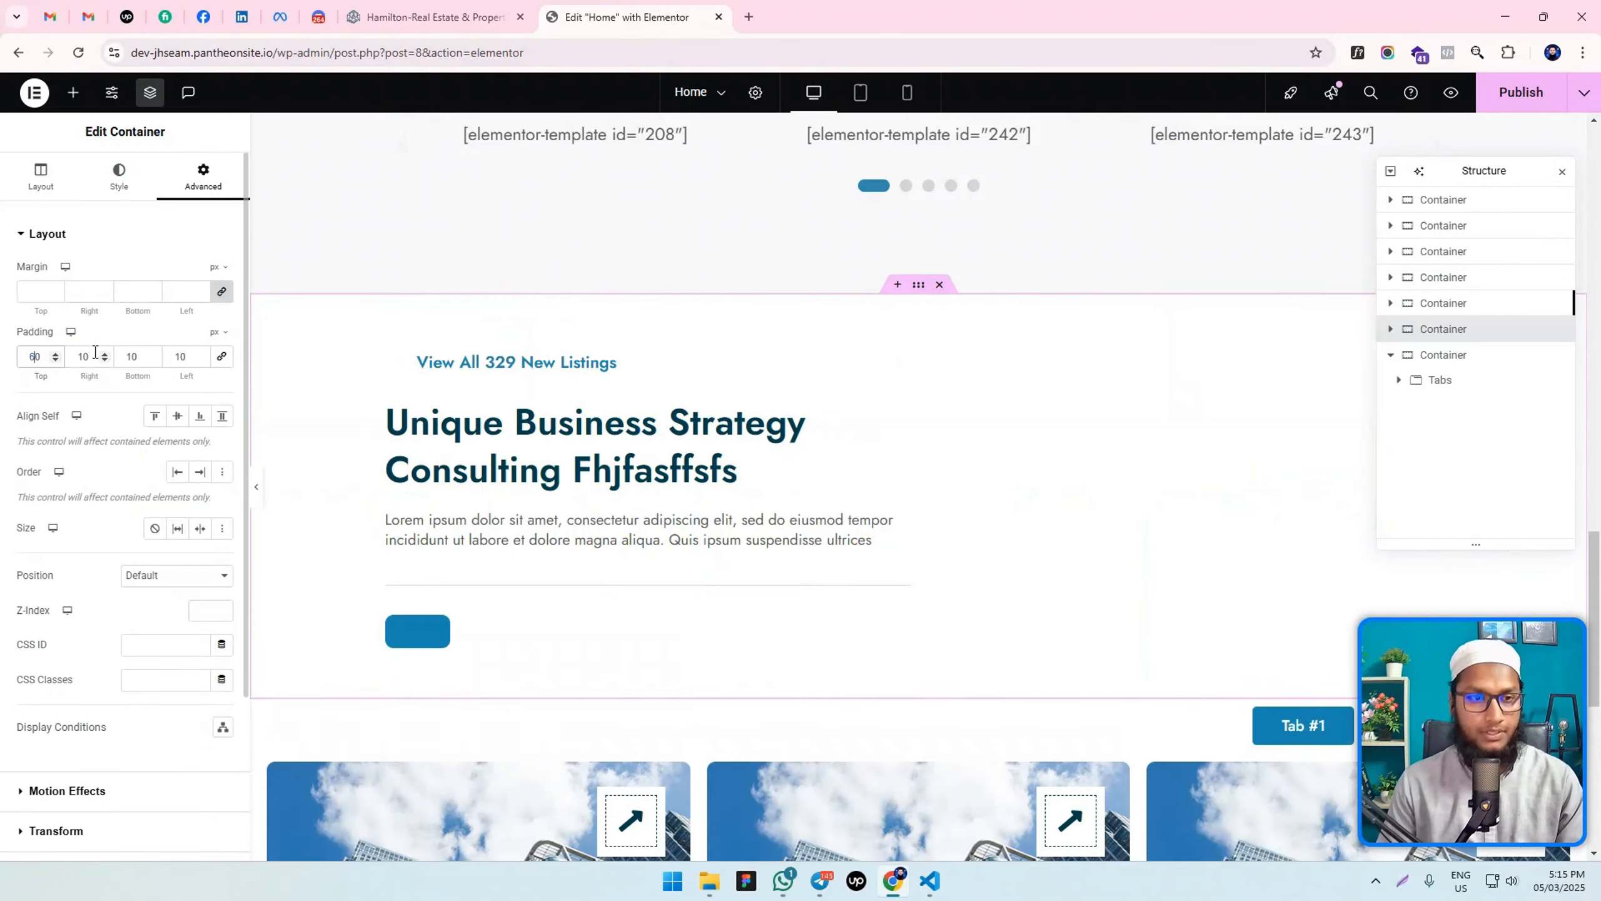
# Set the top and bottom padding of the "Unique Business Strategy" container to 100 px, trying 60, 10 and 0 px at the bottom first.
pyautogui.moveTo(131, 357); pyautogui.dragTo(118, 364)
pyautogui.write('6')
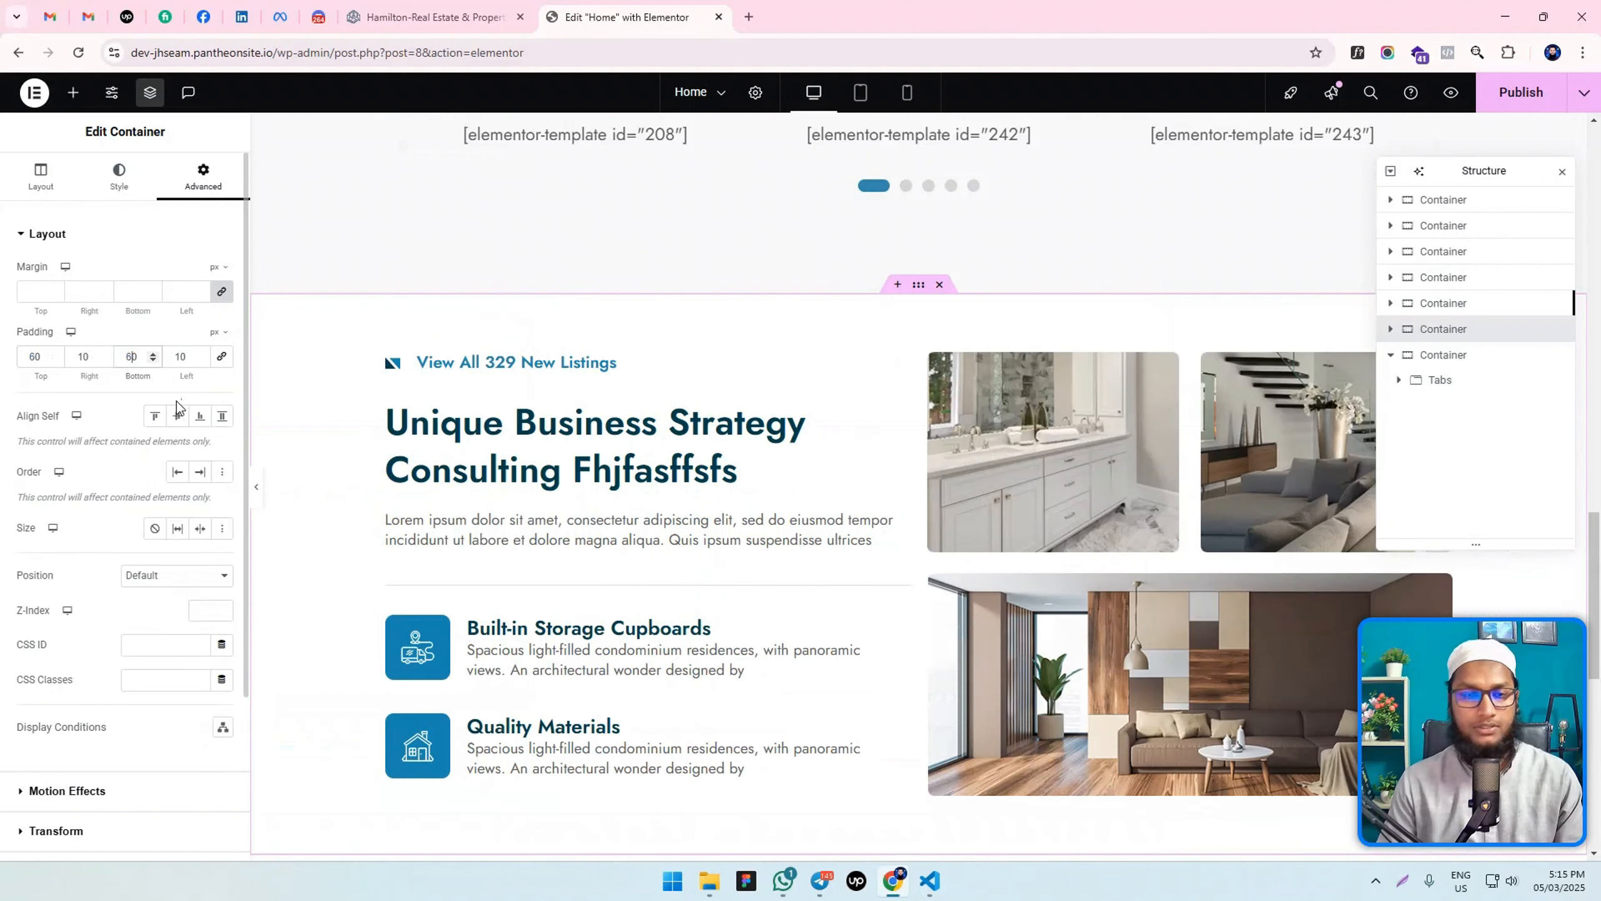
pyautogui.scroll(-6, 768, 460)
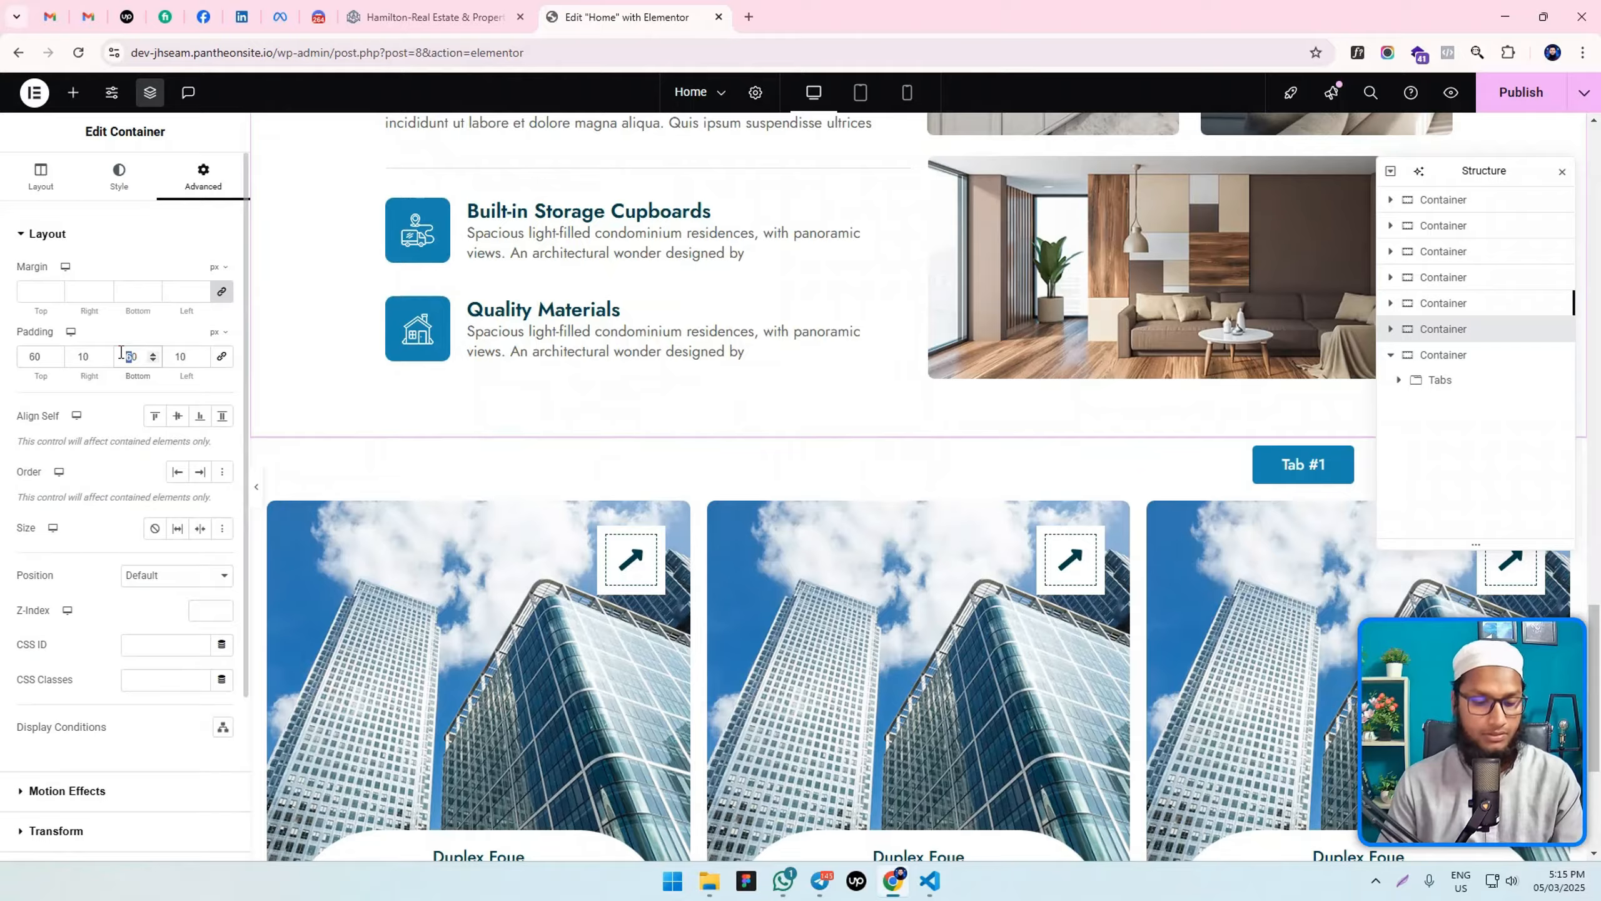
pyautogui.write('10')
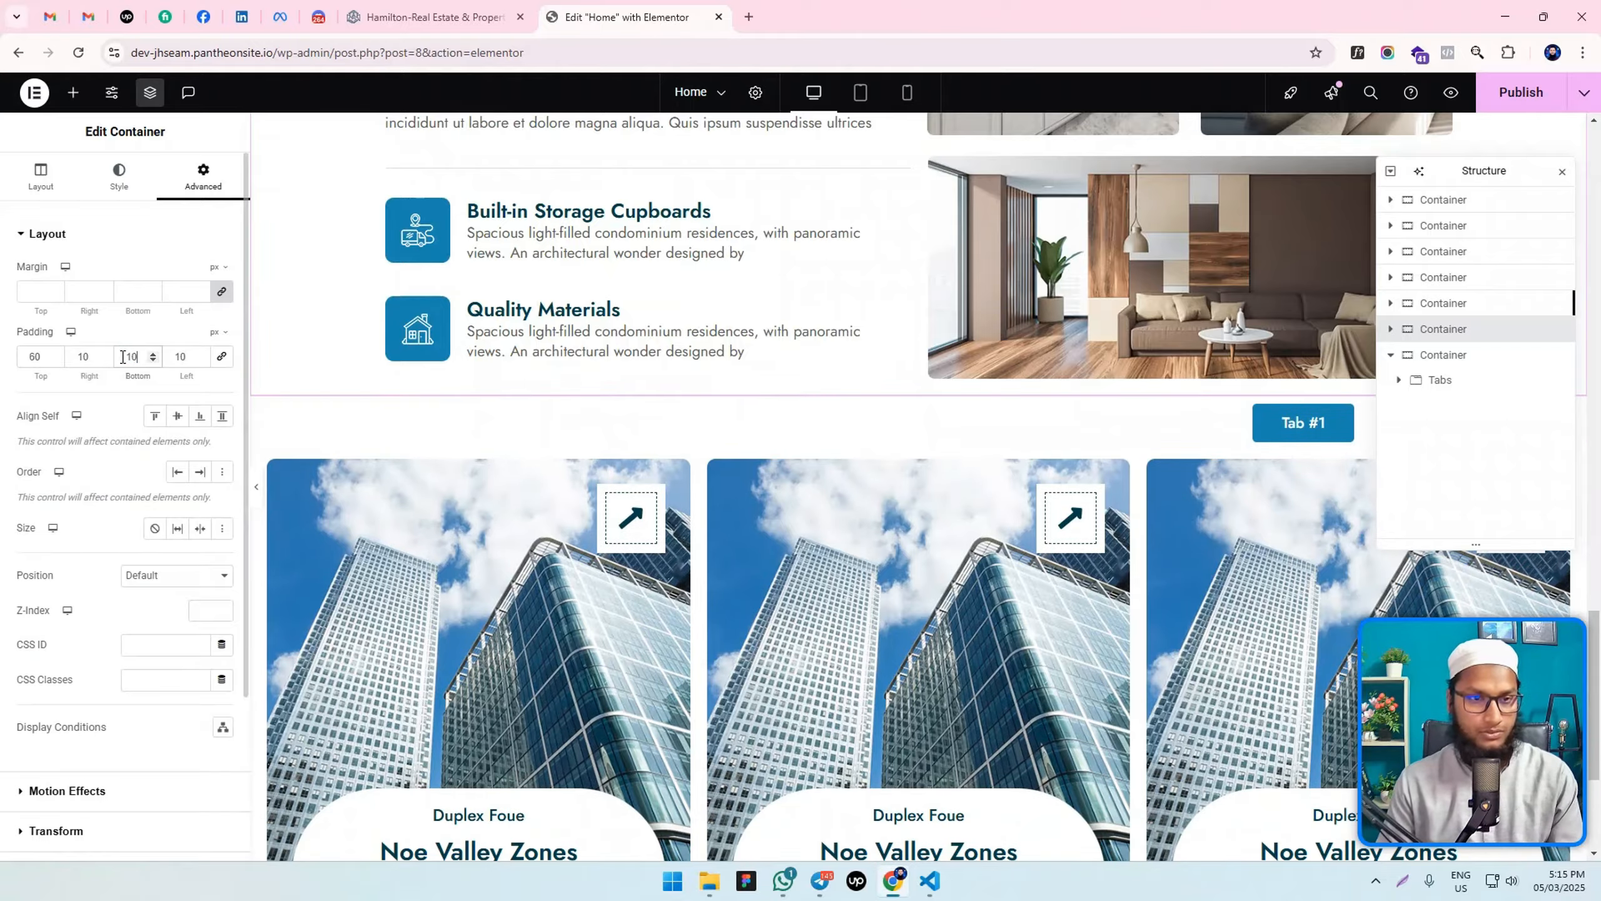
pyautogui.write('0')
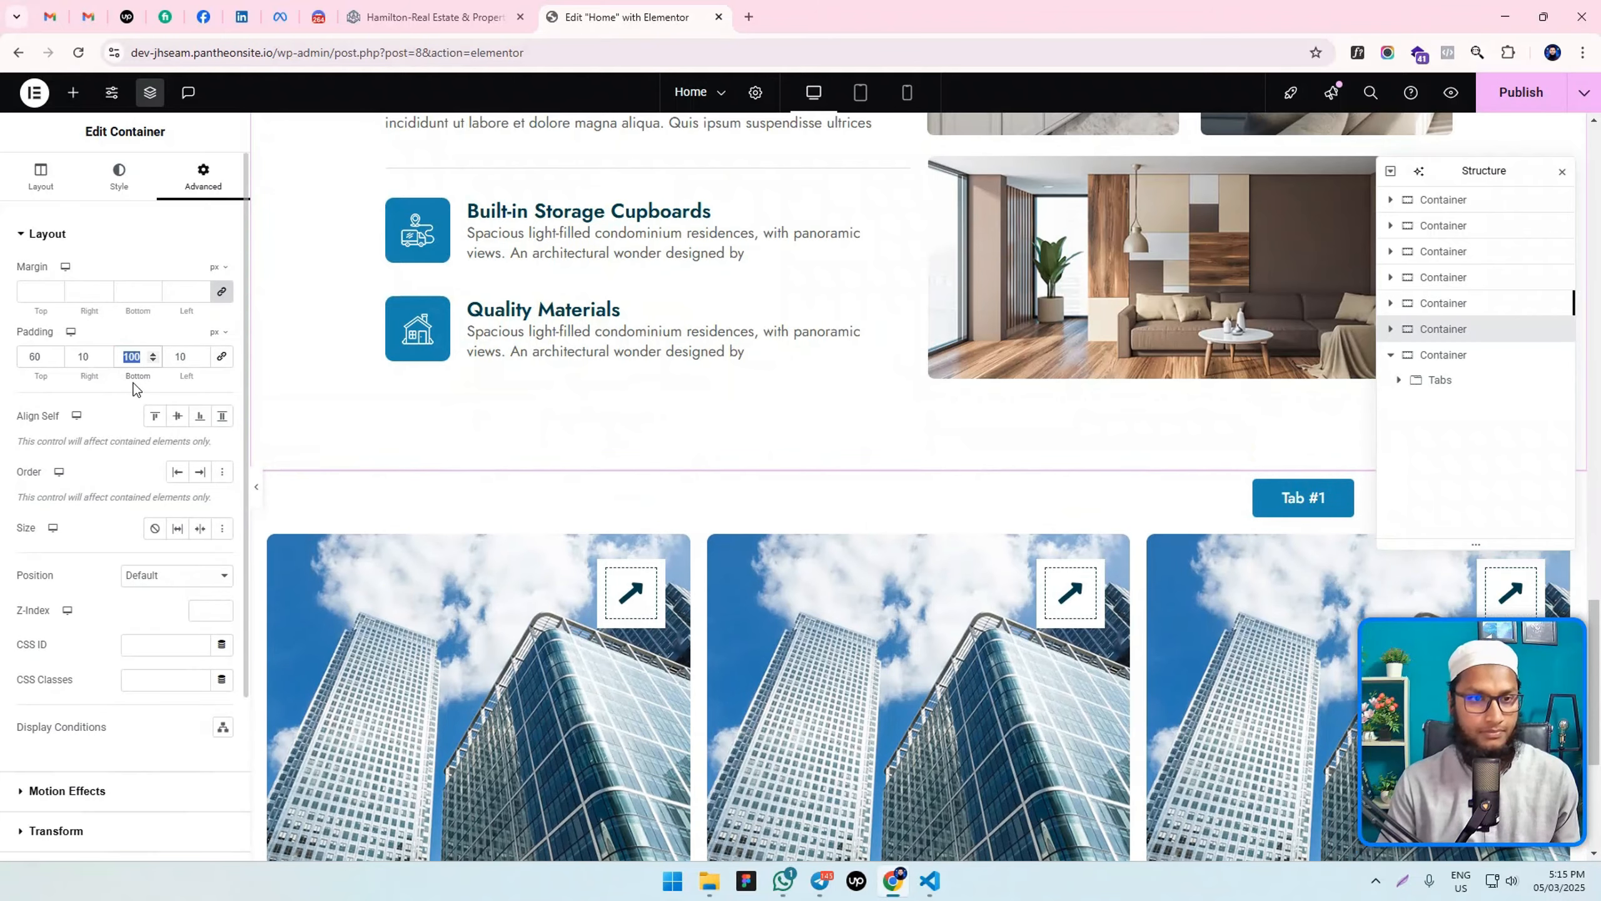
pyautogui.write('0')
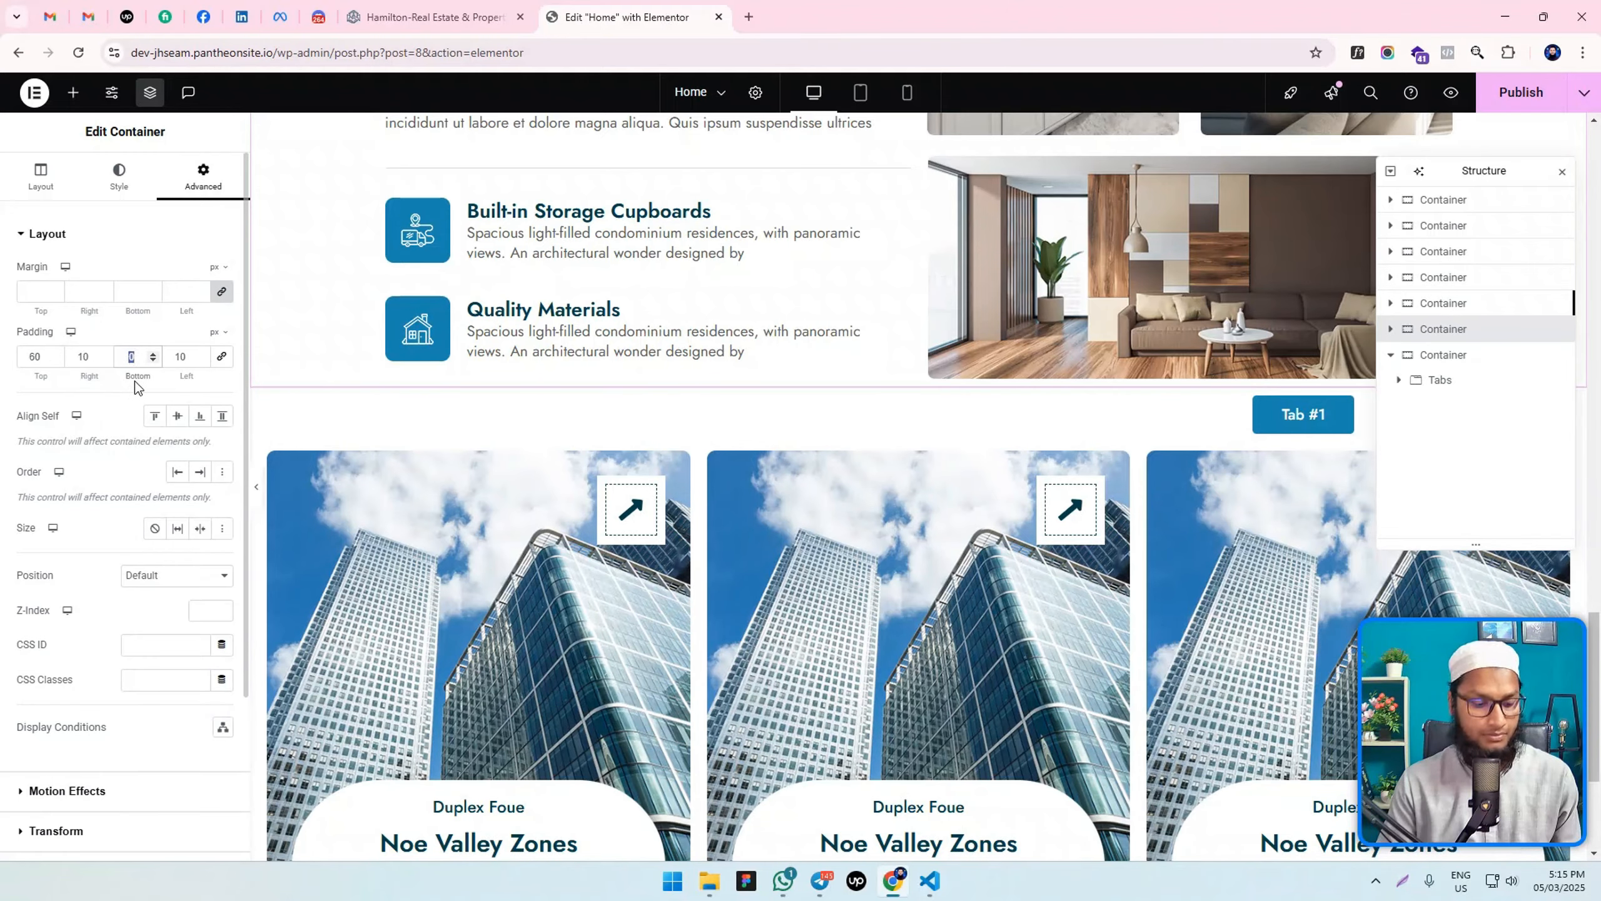
pyautogui.write('100100')
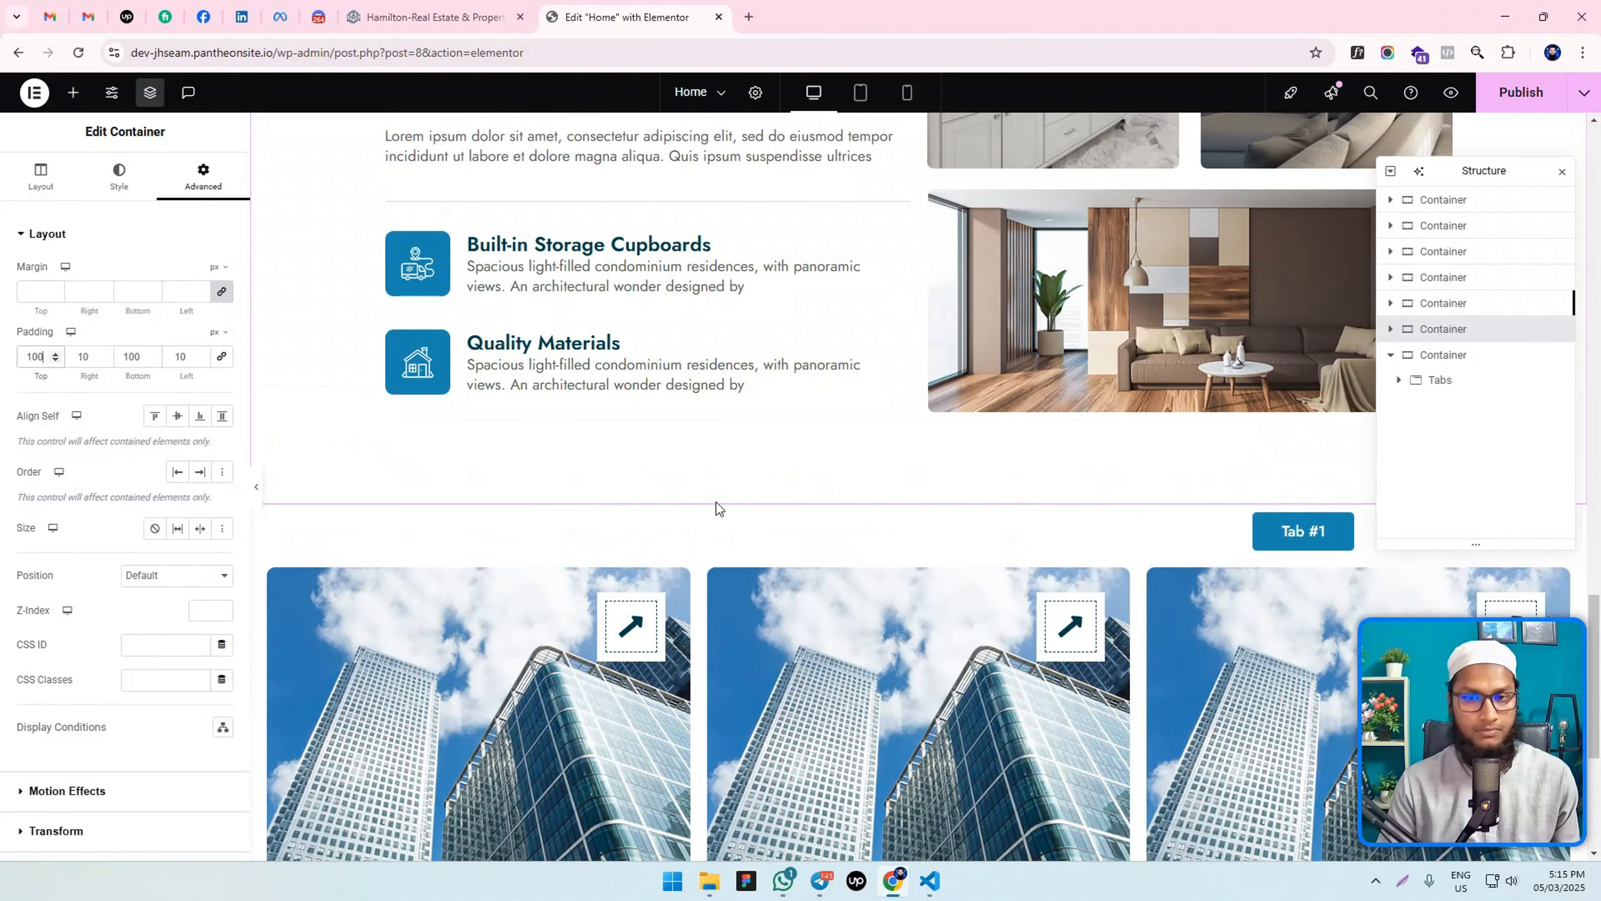
# Unlink the padding of the container holding the Tabs widget and set its top and bottom padding to 100 px.
pyautogui.click(920, 500)
pyautogui.click(203, 175)
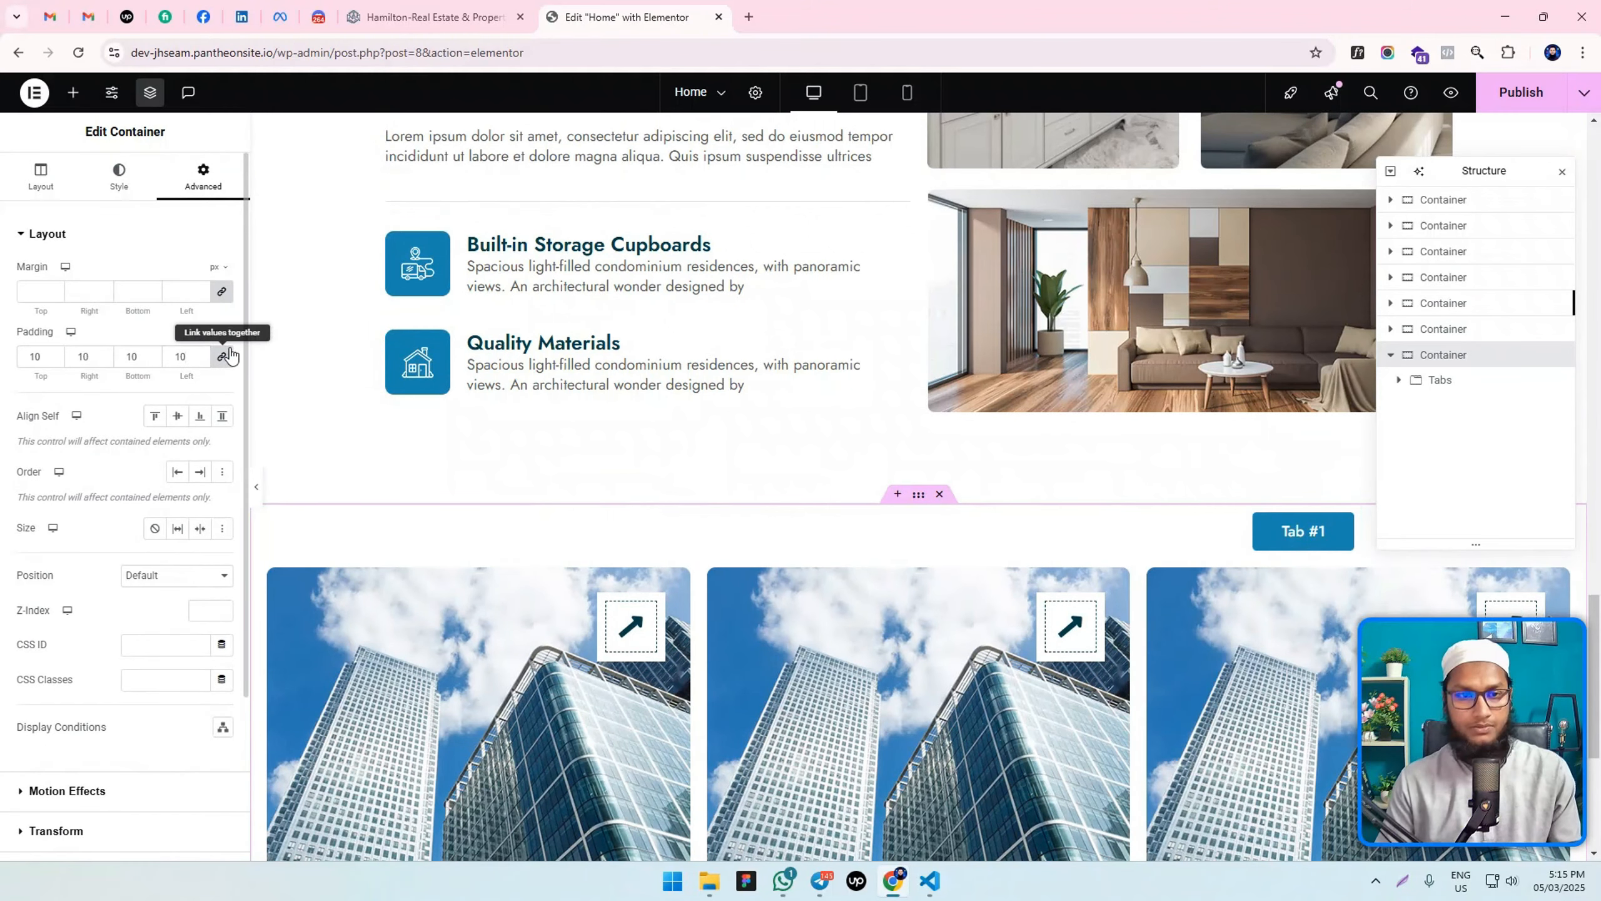
pyautogui.click(47, 350)
pyautogui.write('100')
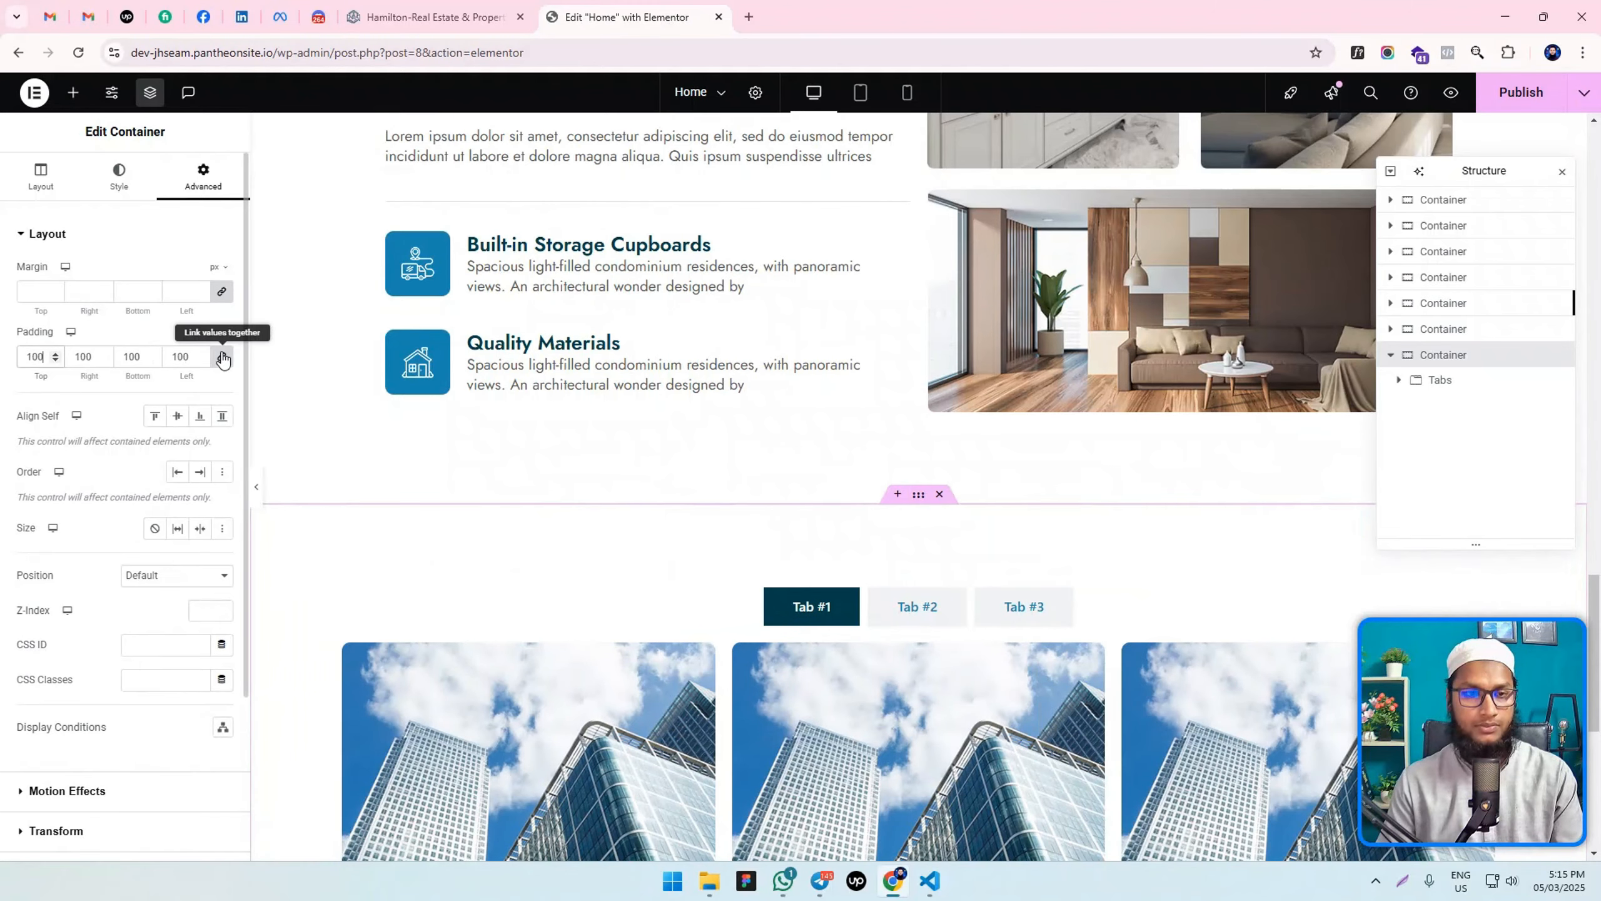
pyautogui.press('BackSpace')
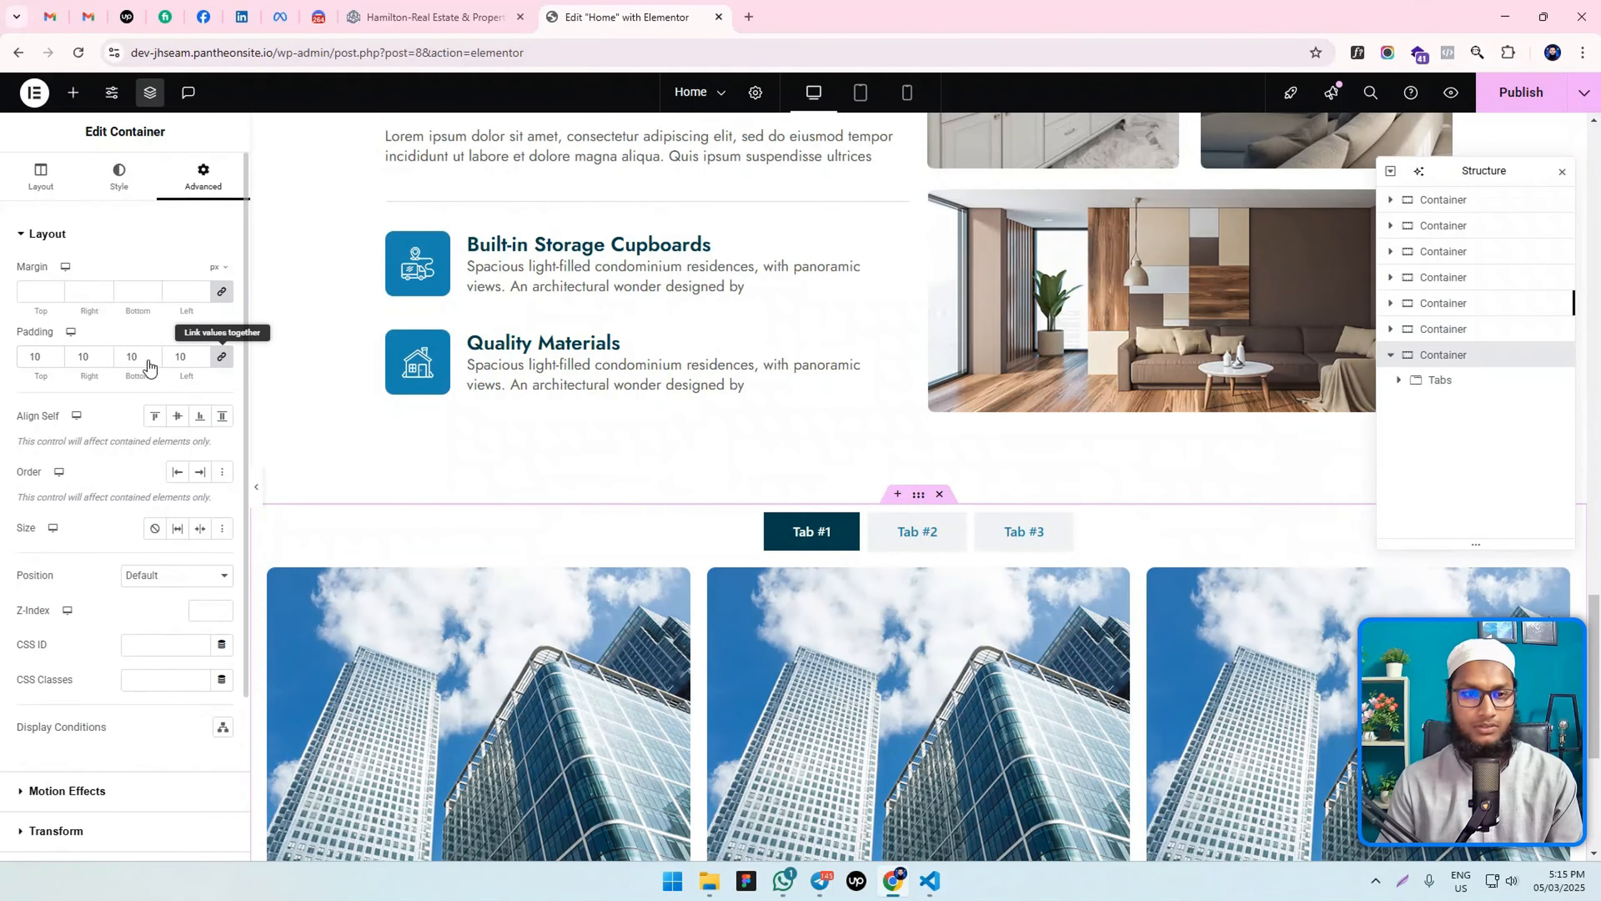
pyautogui.click(146, 354)
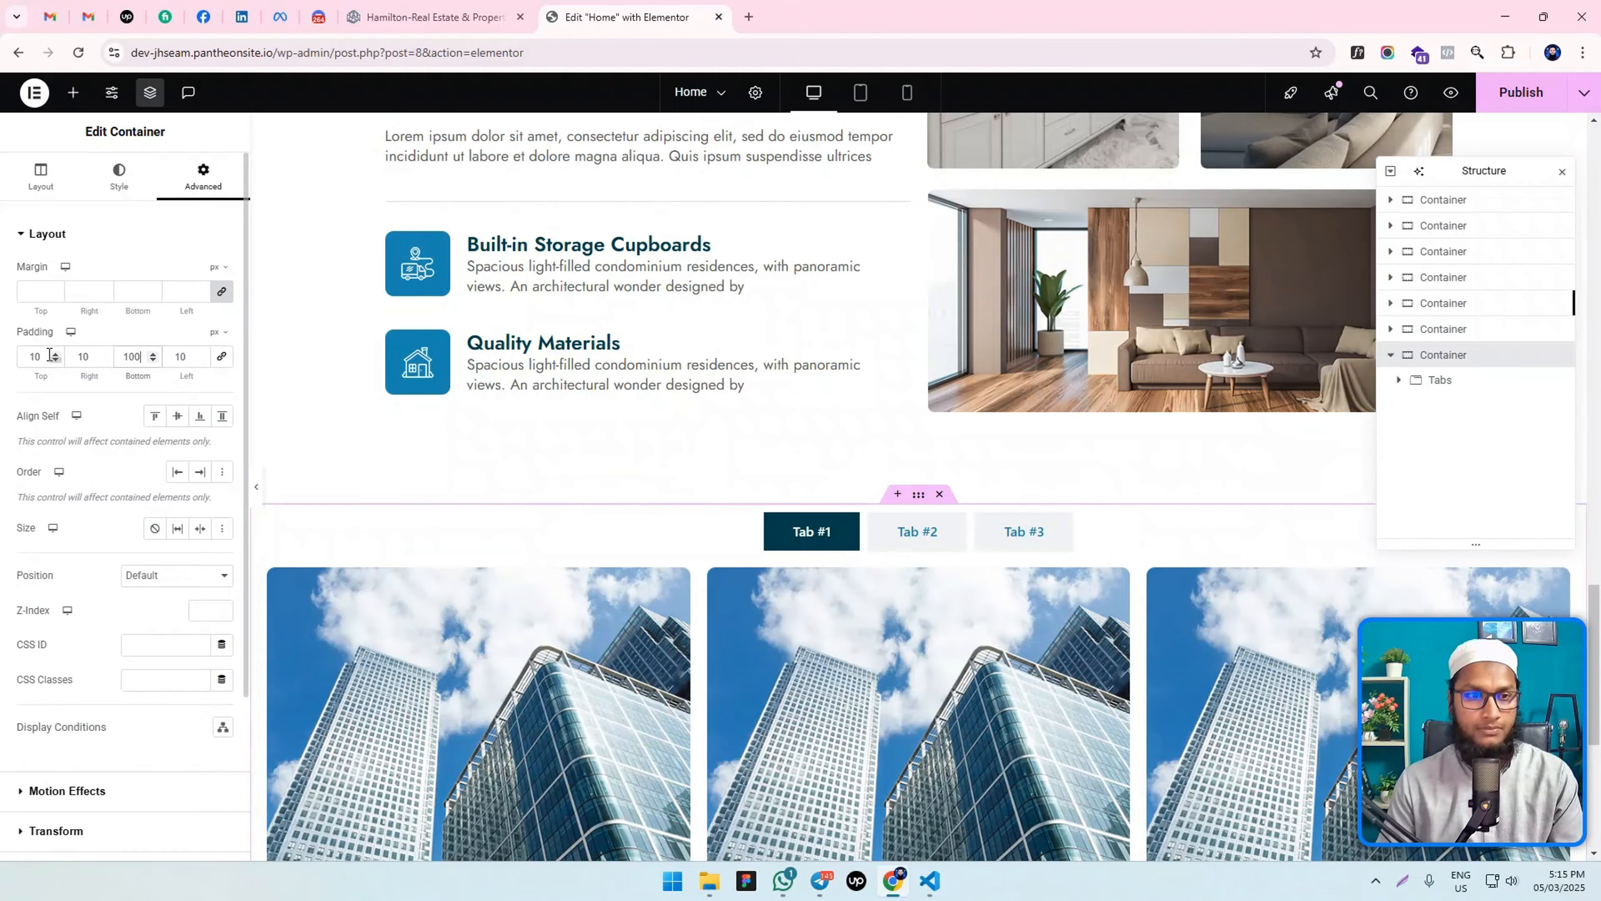
pyautogui.write('0')
pyautogui.scroll(-3, 672, 447)
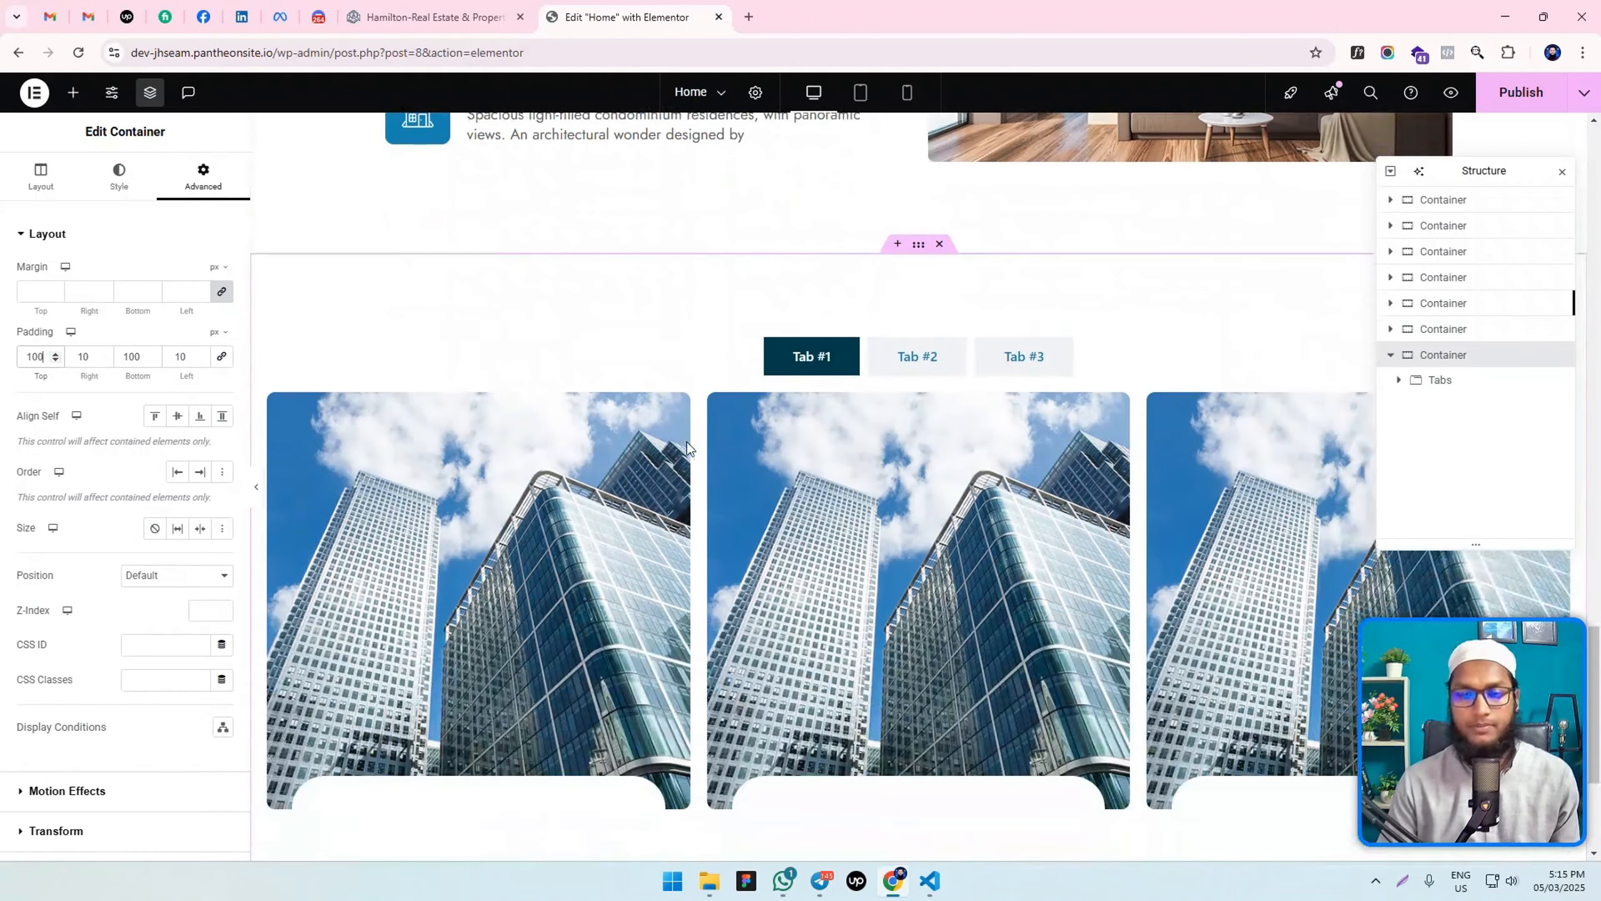
# Publish the page, close the Structure window and look at the project filter tabs on the Hamilton site.
pyautogui.click(1076, 365)
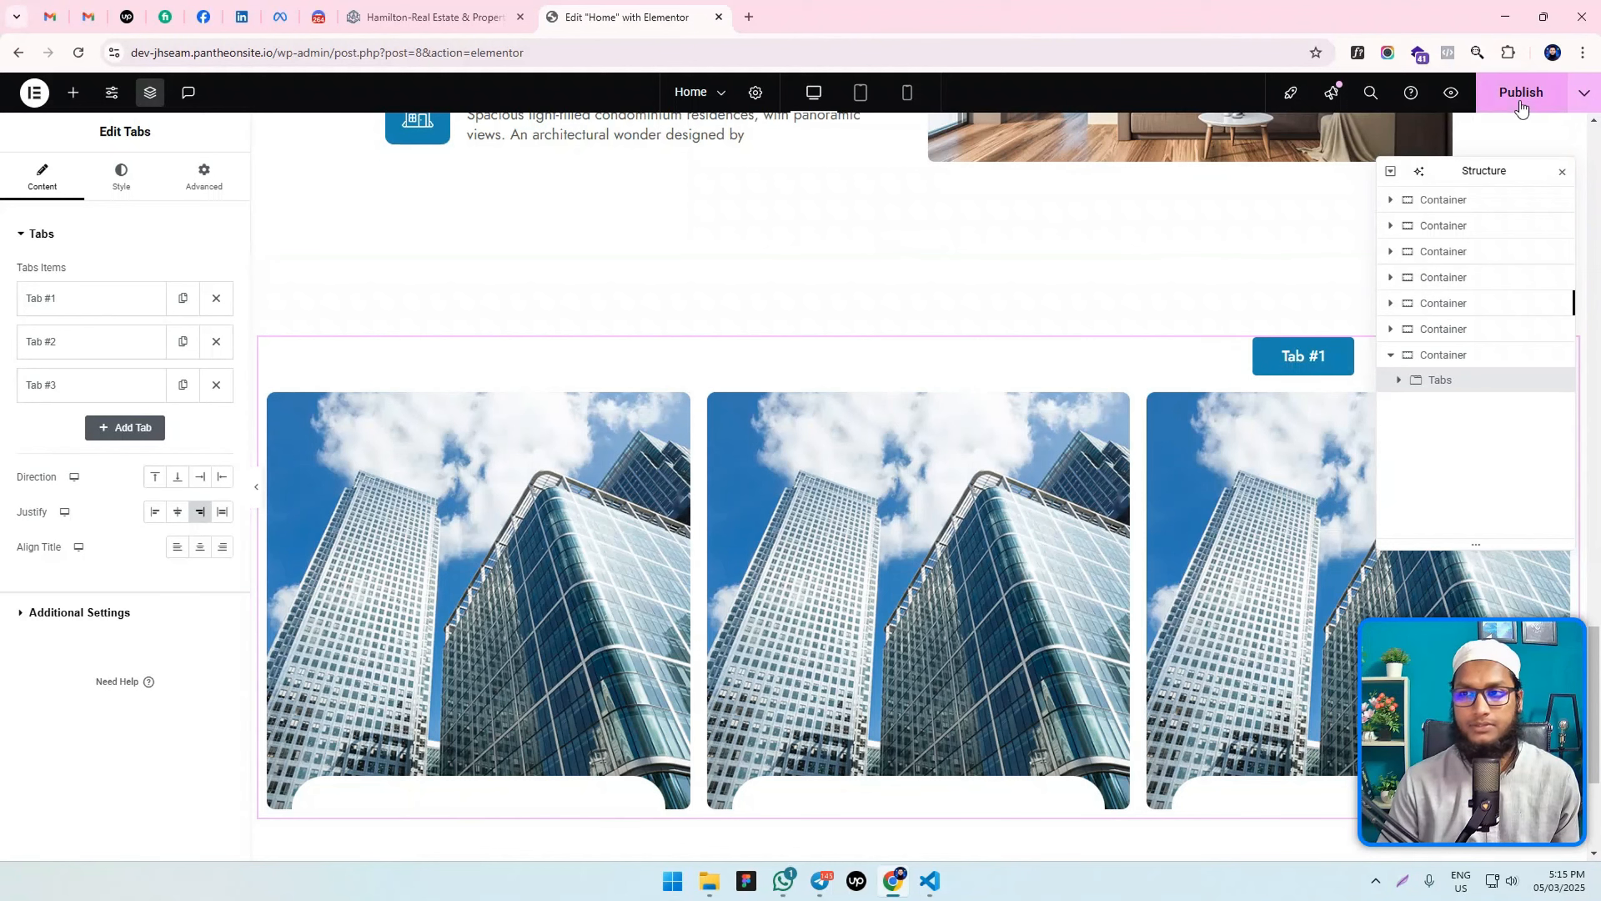
pyautogui.click(1563, 171)
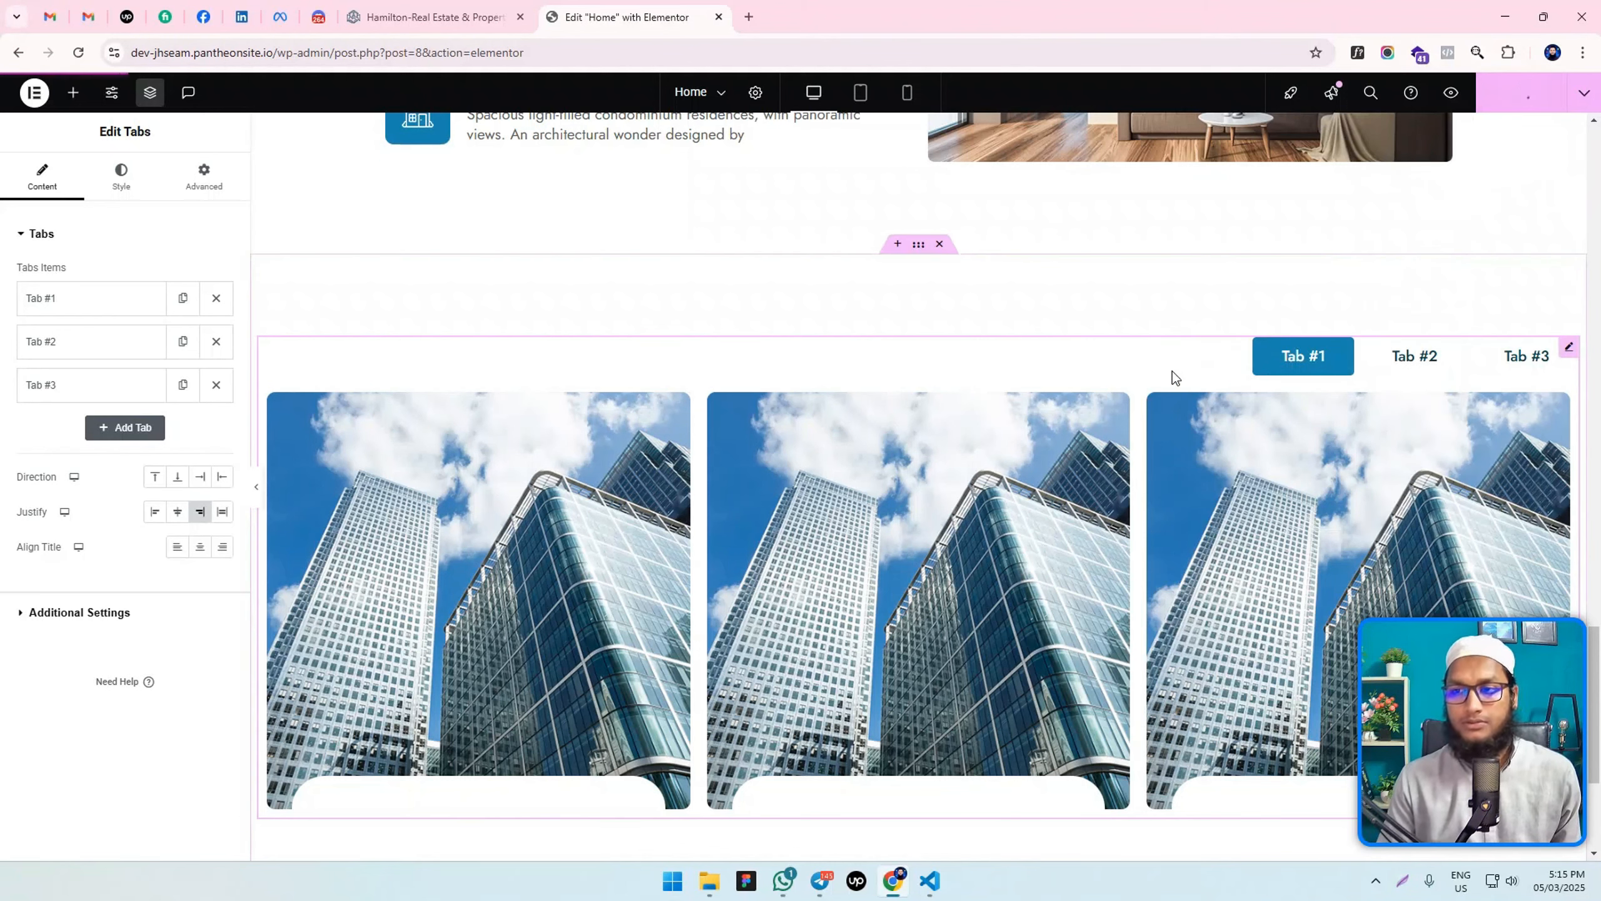
pyautogui.click(429, 17)
pyautogui.click(612, 17)
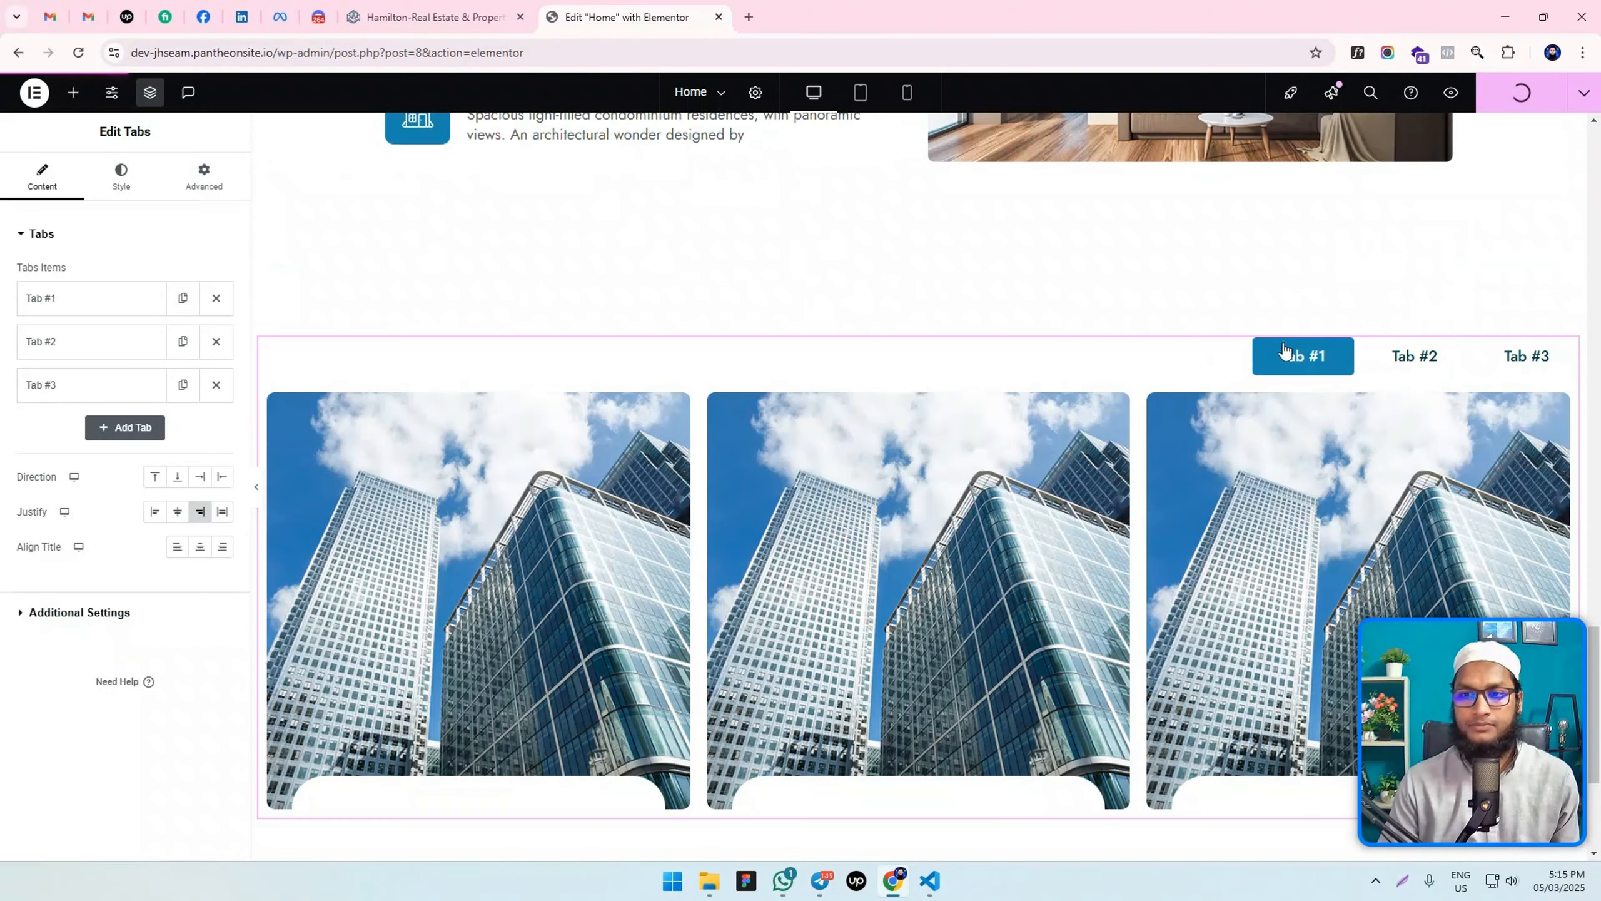
pyautogui.click(429, 17)
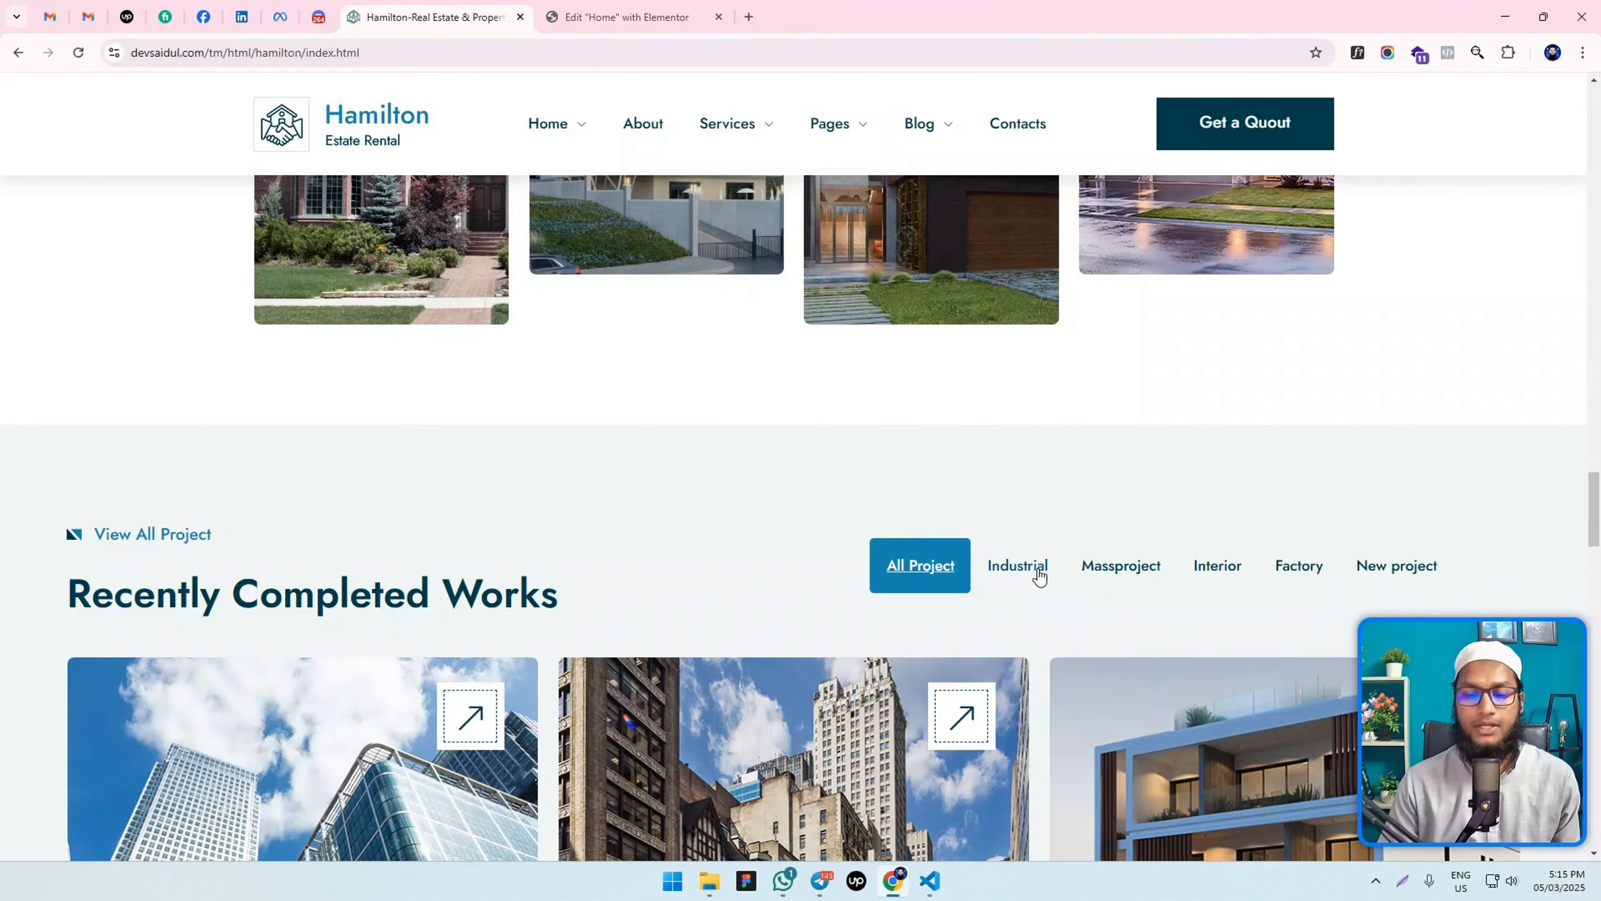
pyautogui.scroll(-3, 1039, 577)
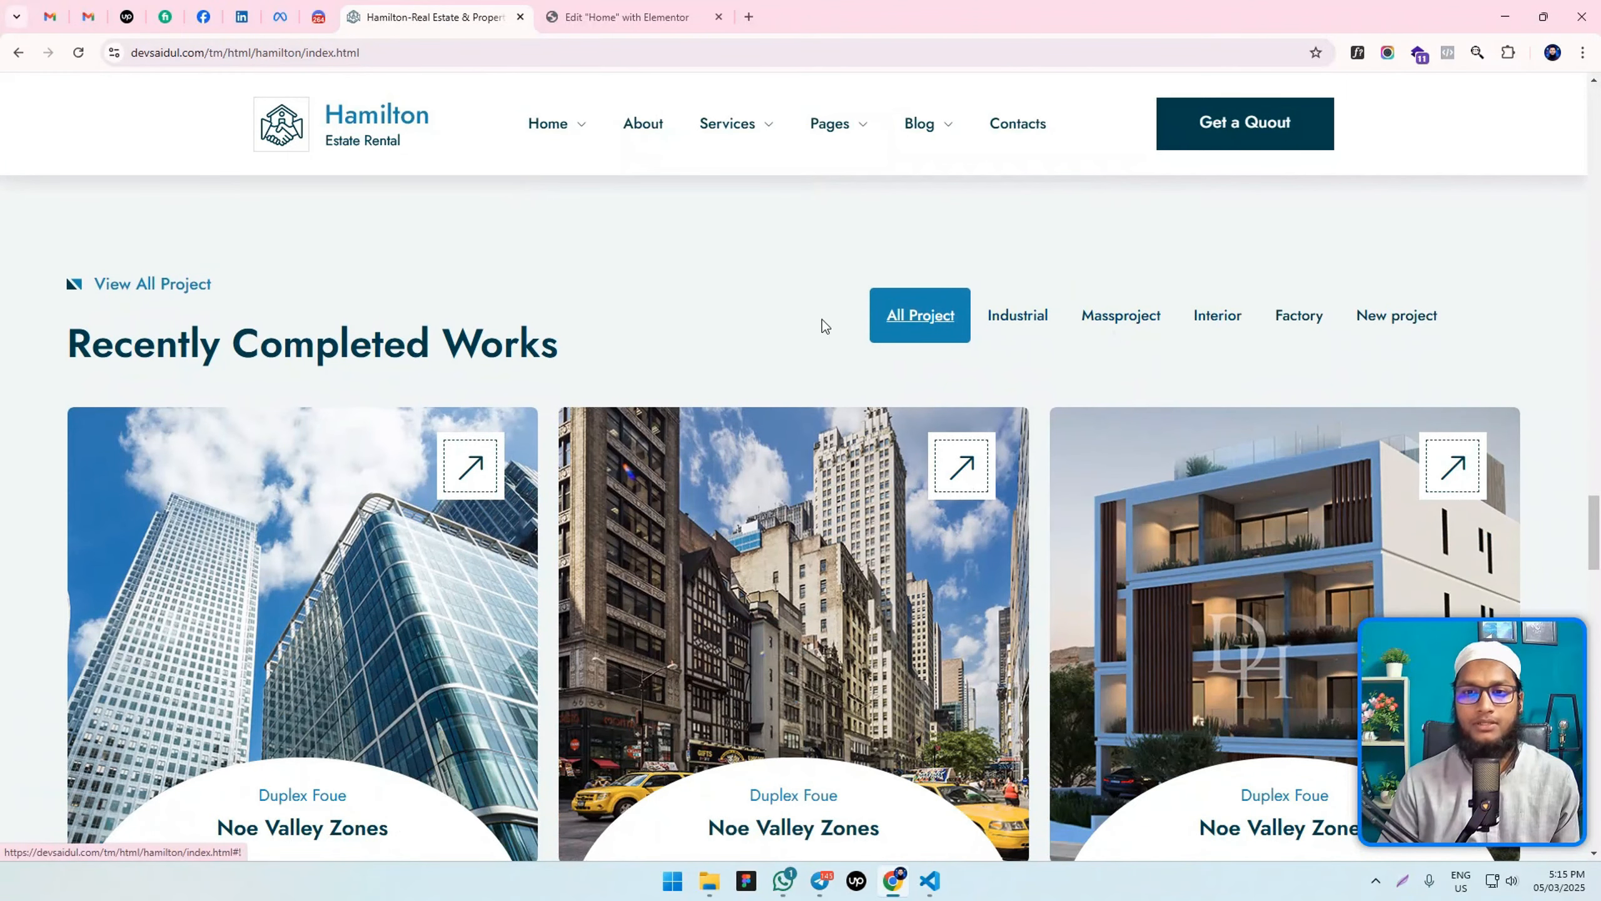
# Copy the "All Project" label from the Hamilton site and use it as the title of Tab #1.
pyautogui.moveTo(886, 315); pyautogui.dragTo(949, 318)
pyautogui.hotkey('ctrl', 'c')
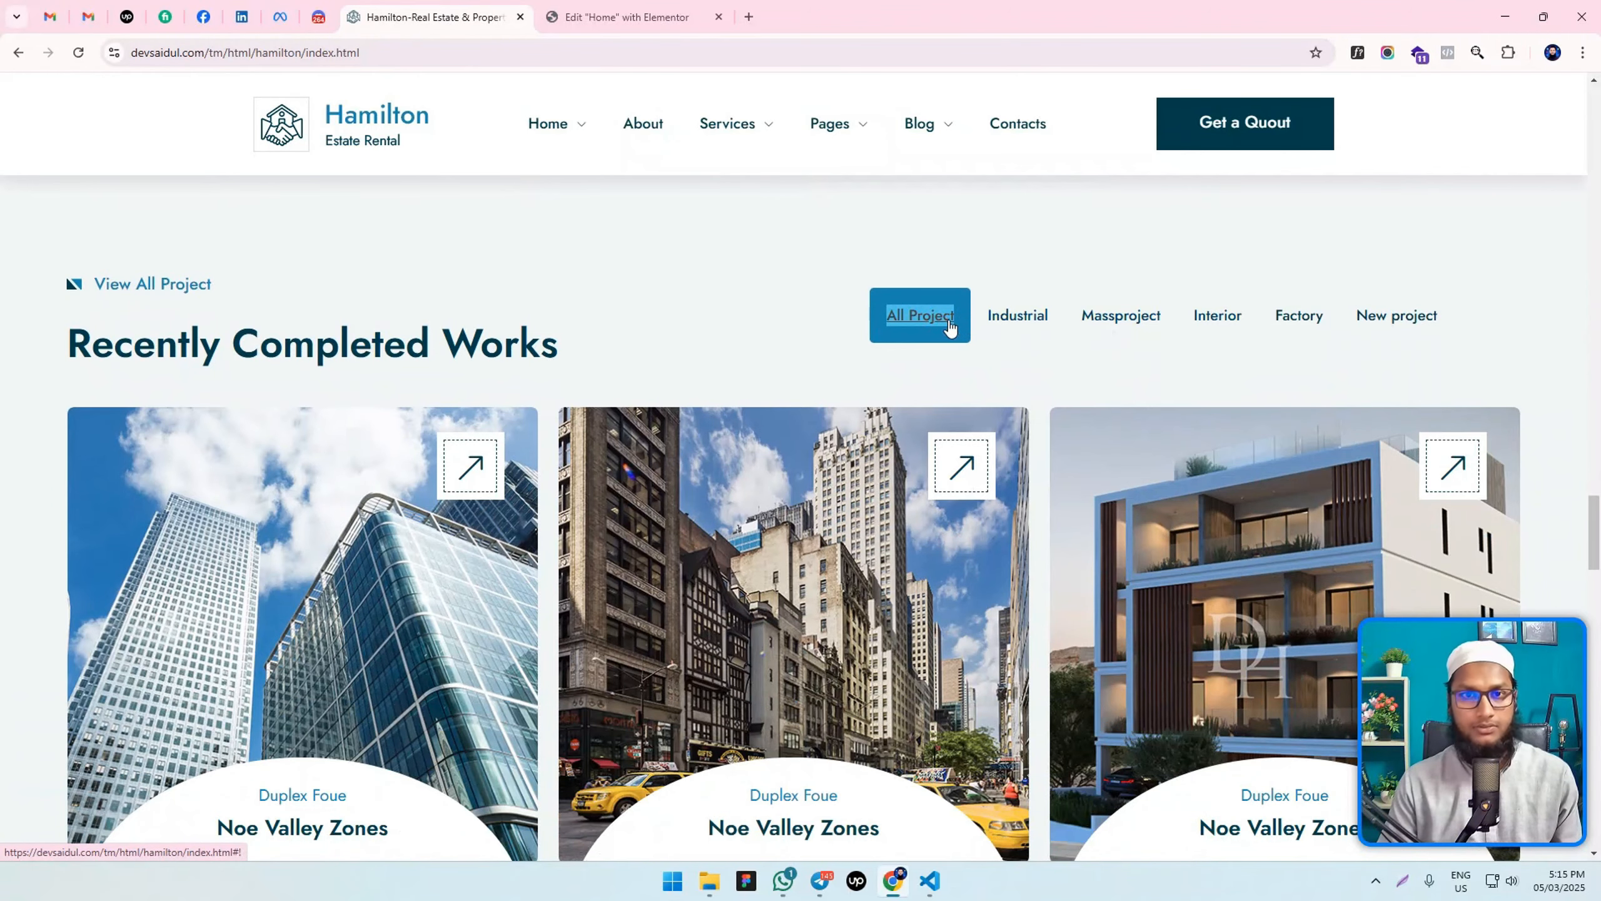
pyautogui.hotkey('ctrl', 'Tab')
pyautogui.click(95, 298)
pyautogui.click(101, 364)
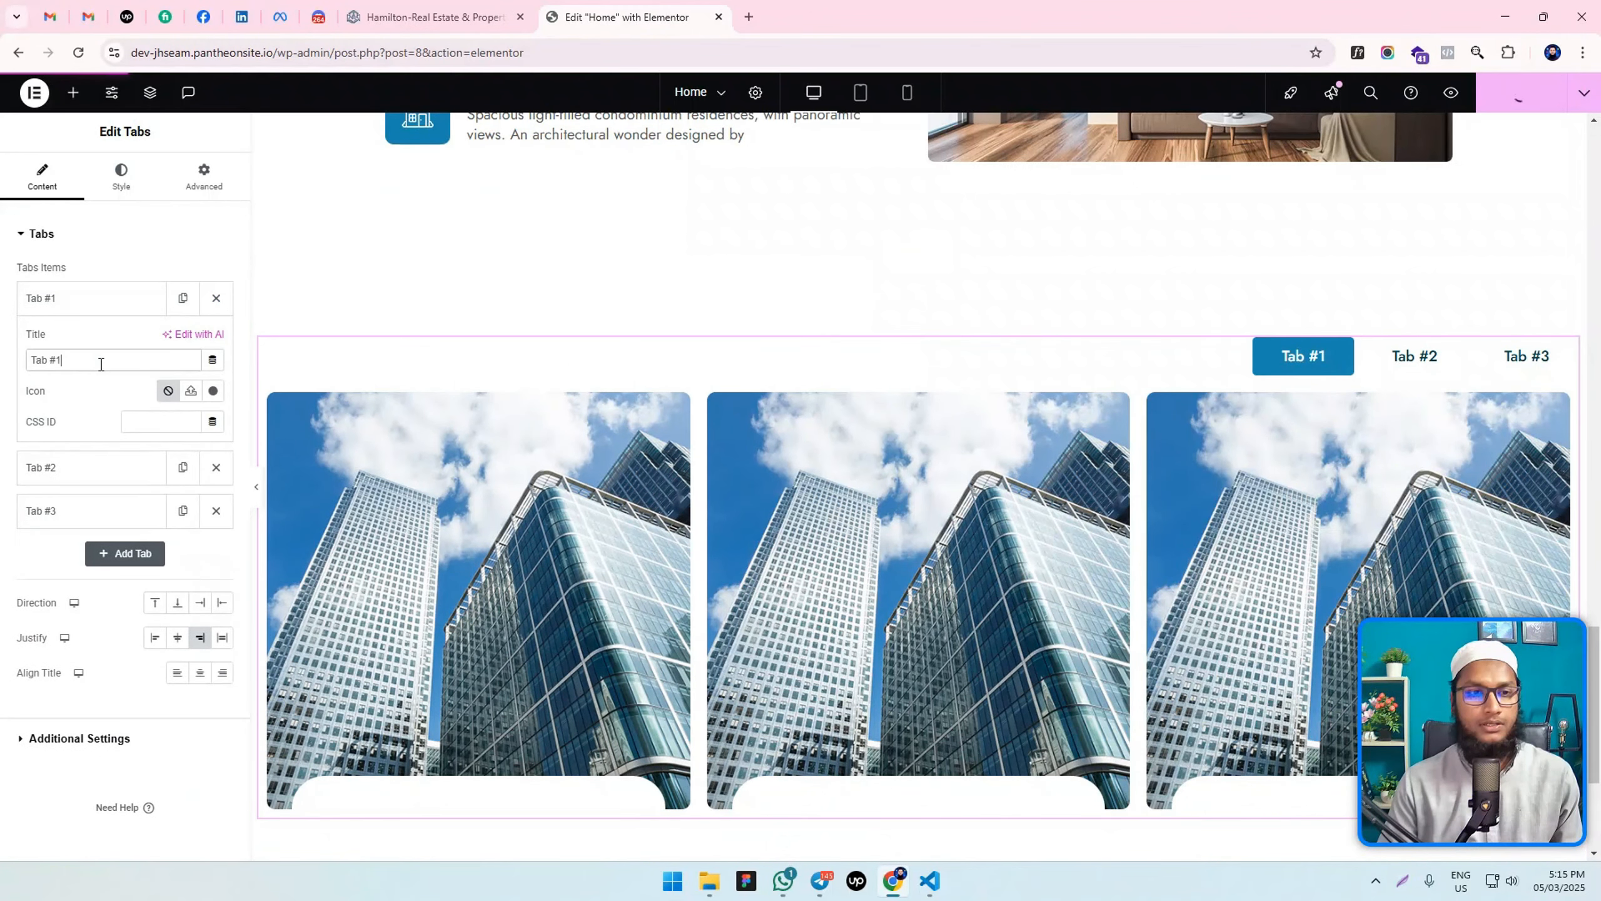
pyautogui.hotkey('ctrl', 'a')
pyautogui.hotkey('ctrl', 'v')
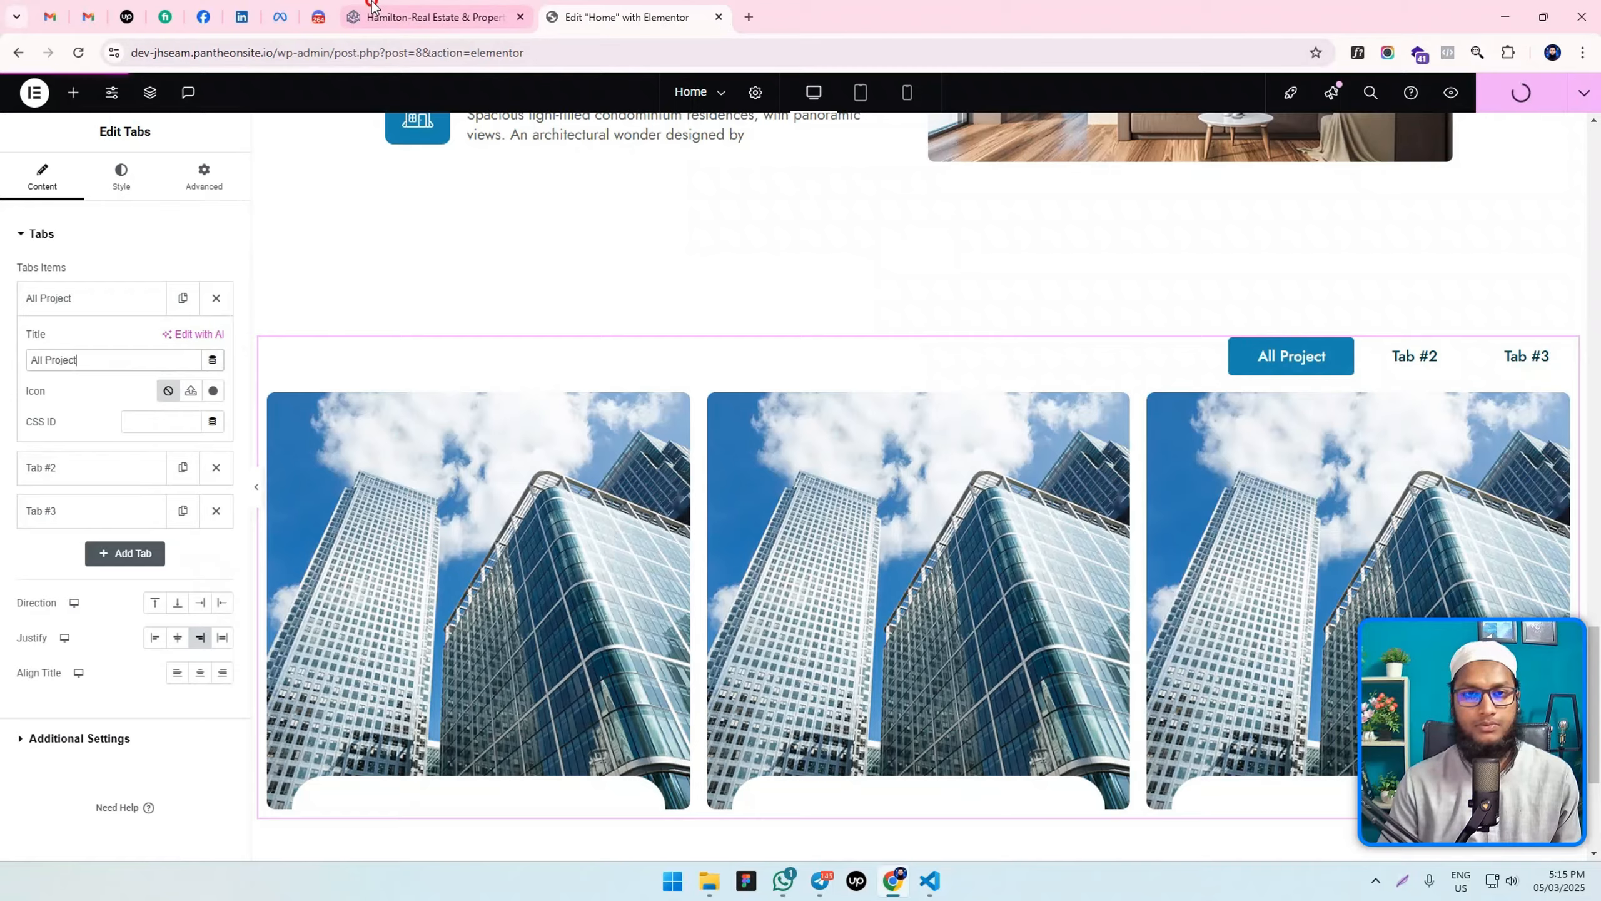
# Copy the "Industrial" label from the Hamilton site and use it as the title of Tab #2.
pyautogui.click(373, 7)
pyautogui.moveTo(987, 315); pyautogui.dragTo(1046, 320)
pyautogui.hotkey('ctrl', 'c')
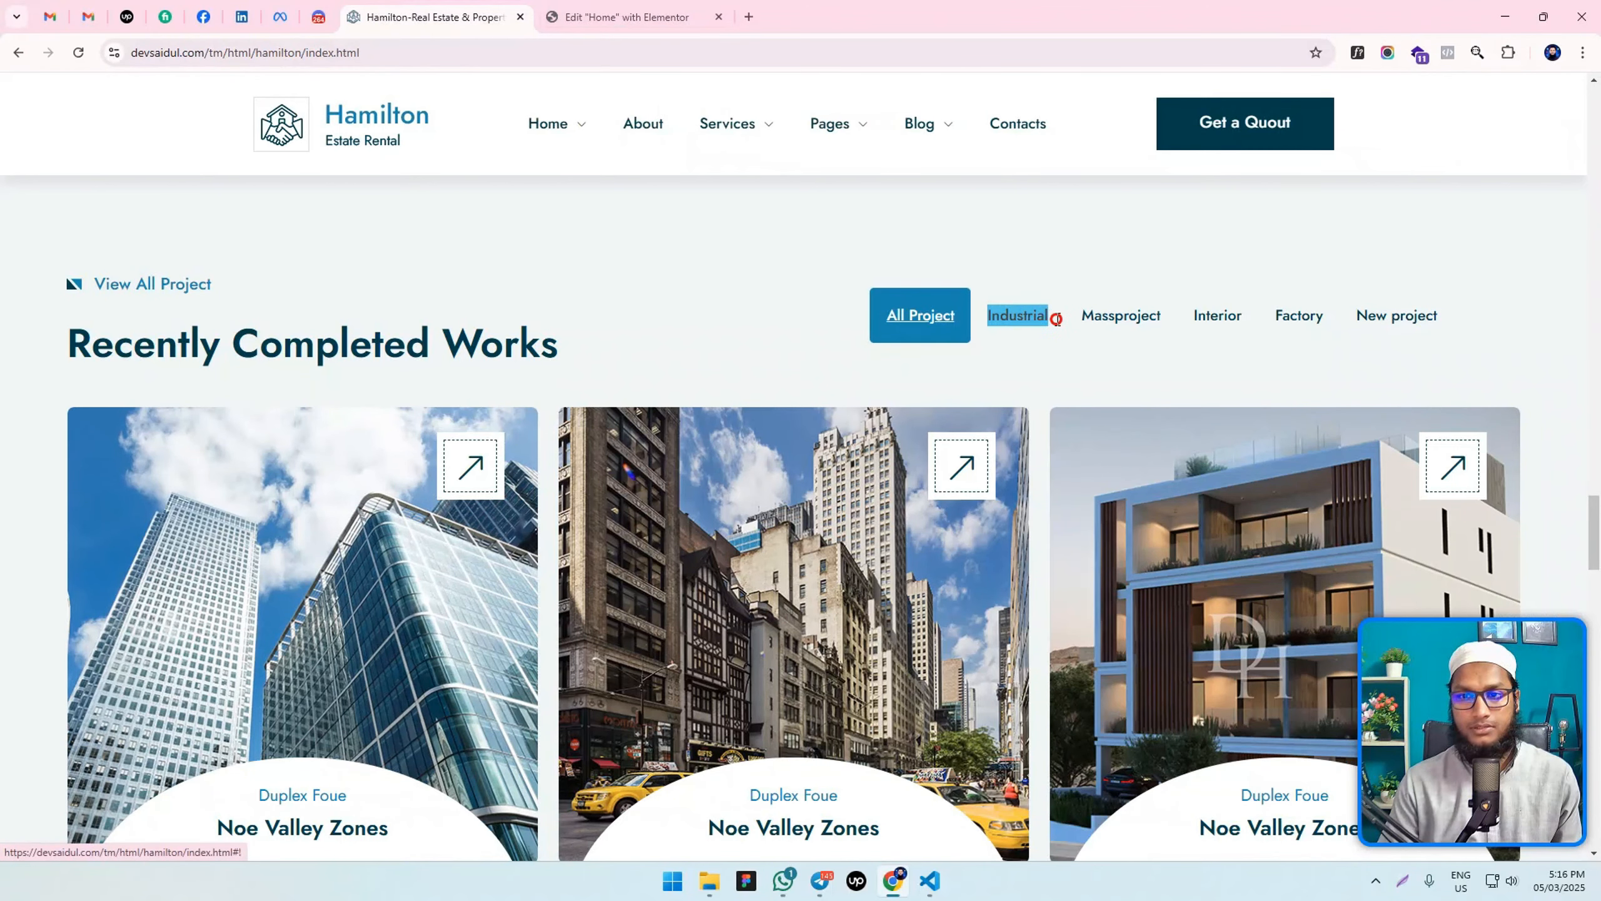
pyautogui.click(605, 17)
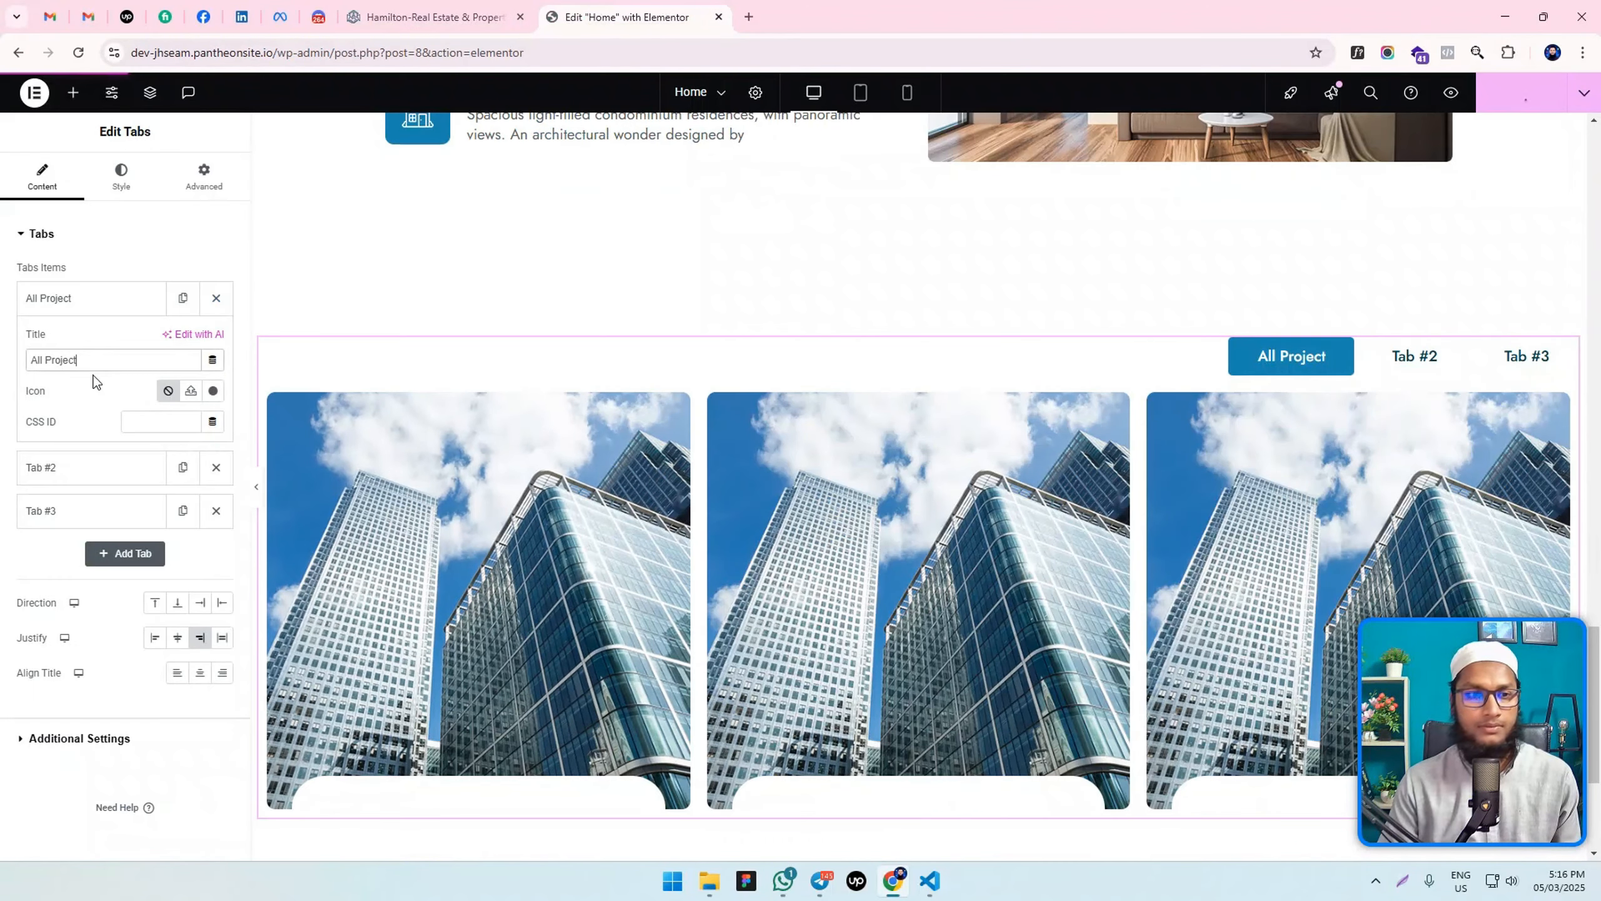
pyautogui.click(69, 470)
pyautogui.click(97, 403)
pyautogui.hotkey('ctrl', 'a')
pyautogui.hotkey('ctrl', 'v')
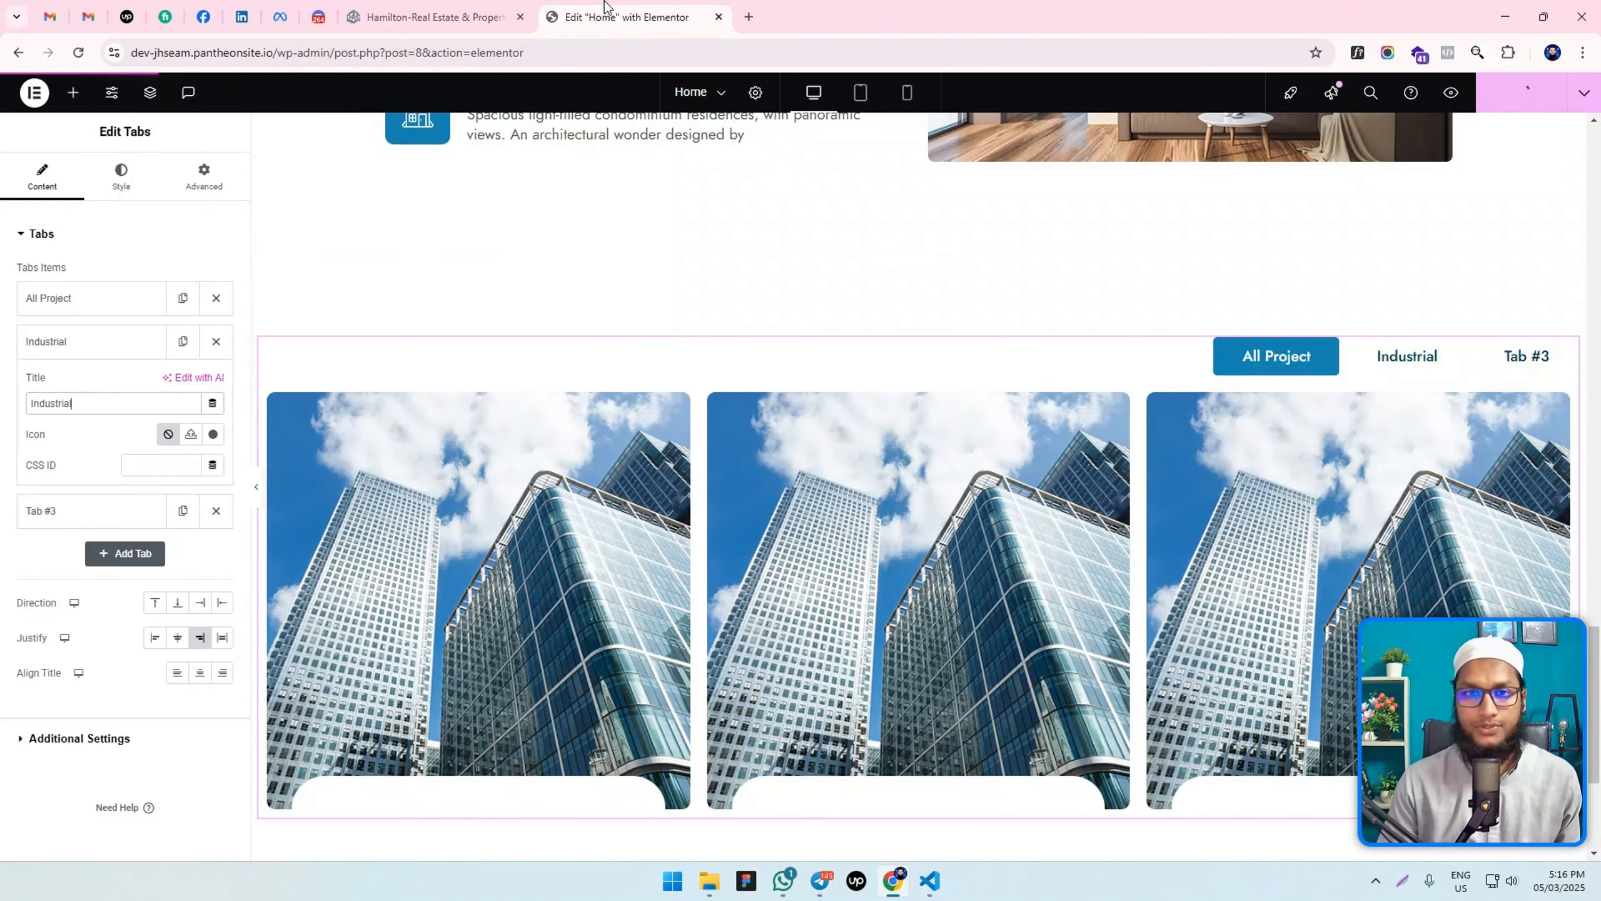
# Copy the "Massproject" label from the Hamilton site and use it as the title of Tab #3.
pyautogui.click(442, 17)
pyautogui.moveTo(1080, 315); pyautogui.dragTo(1173, 314)
pyautogui.hotkey('ctrl', 'c')
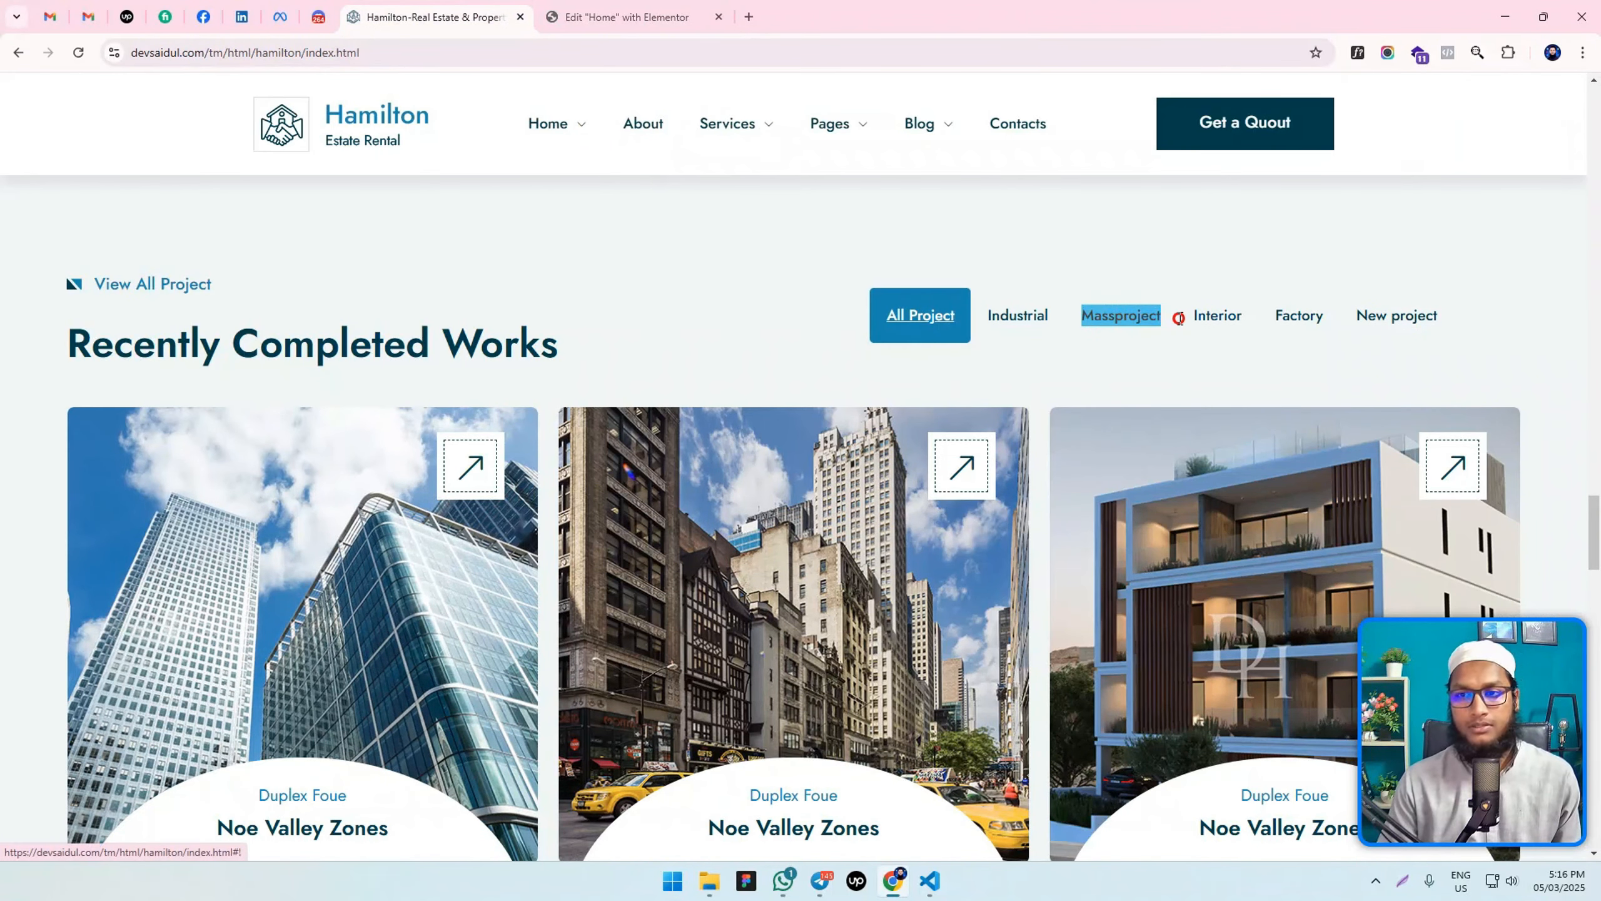
pyautogui.click(624, 7)
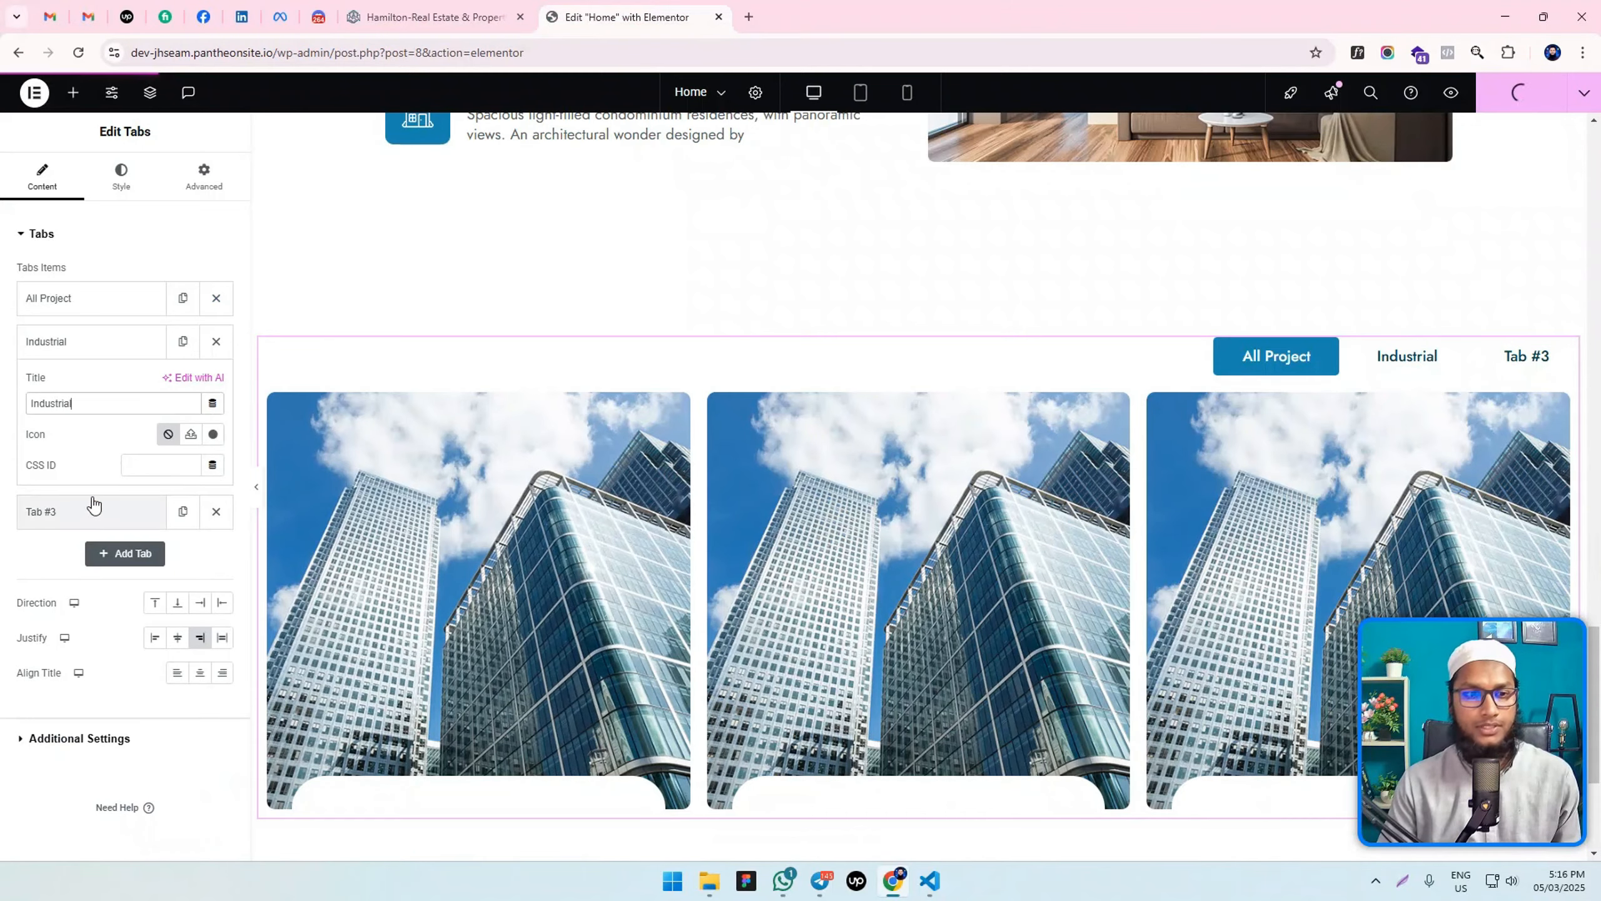
pyautogui.click(62, 525)
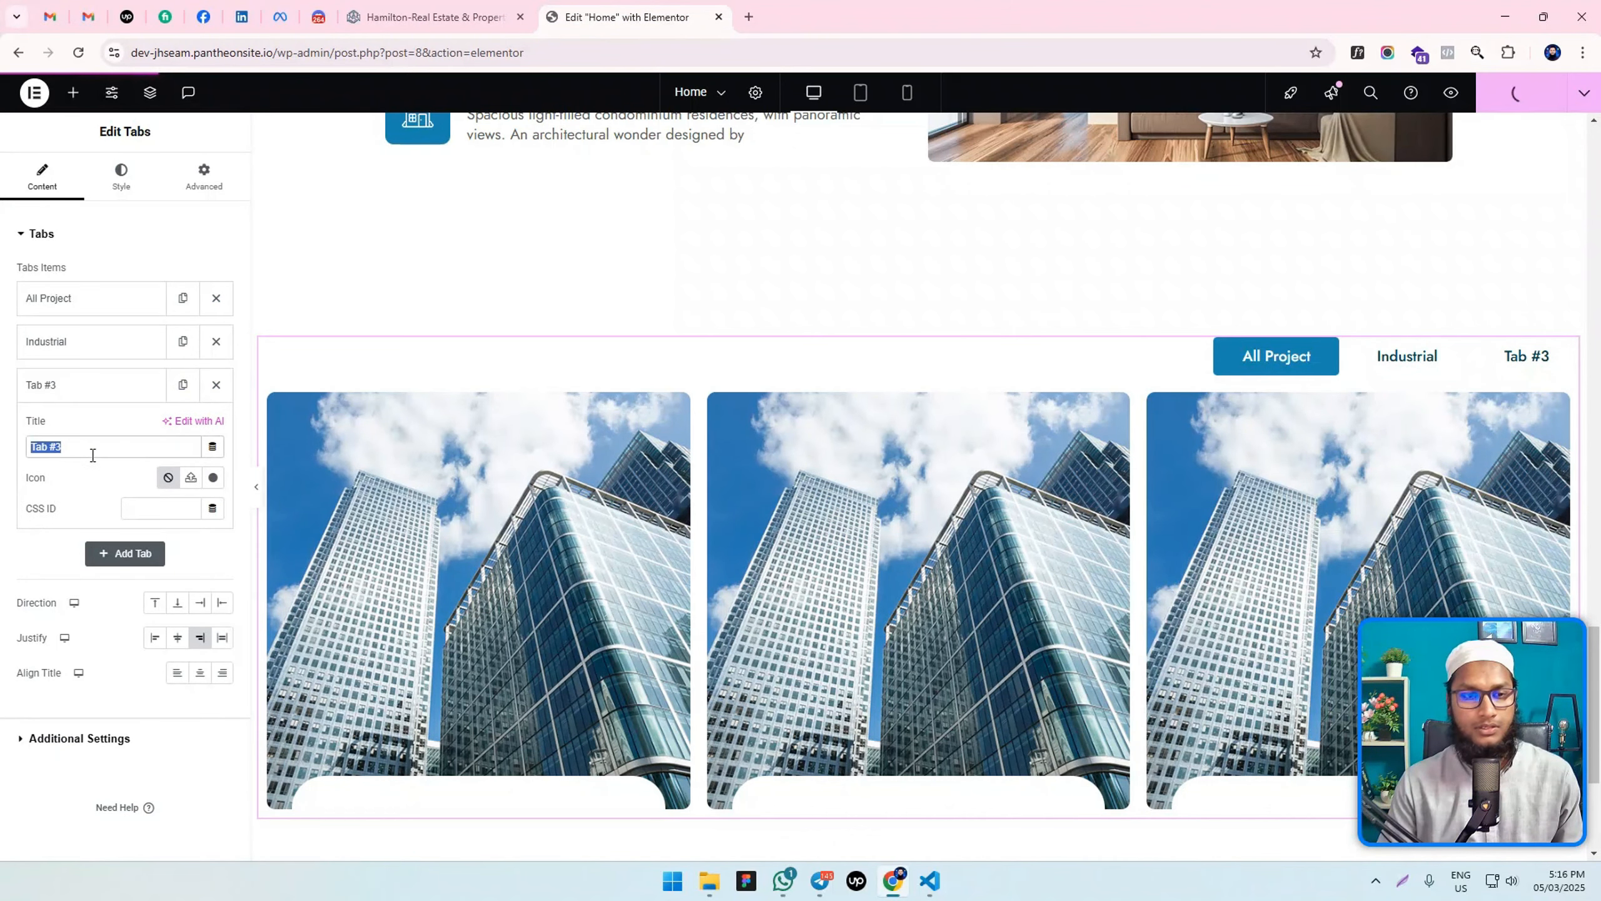
pyautogui.hotkey('ctrl', 'v')
# Duplicate the Massproject tab and title the copy "Interior", the fourth filter label on the Hamilton site.
pyautogui.click(441, 16)
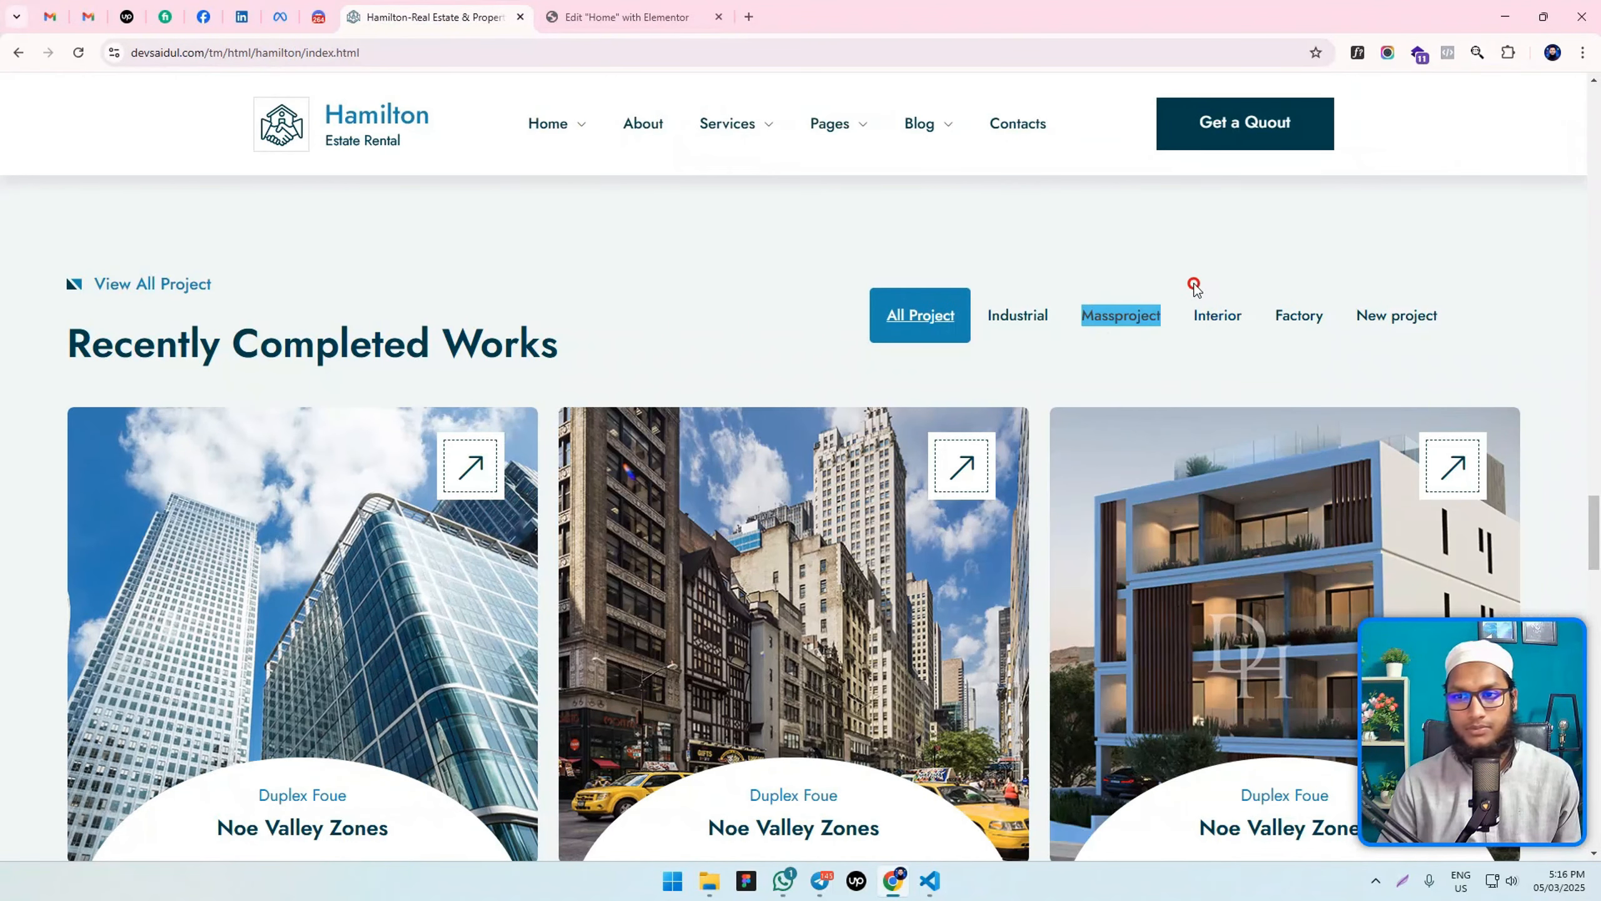
pyautogui.moveTo(1128, 315); pyautogui.dragTo(1191, 276)
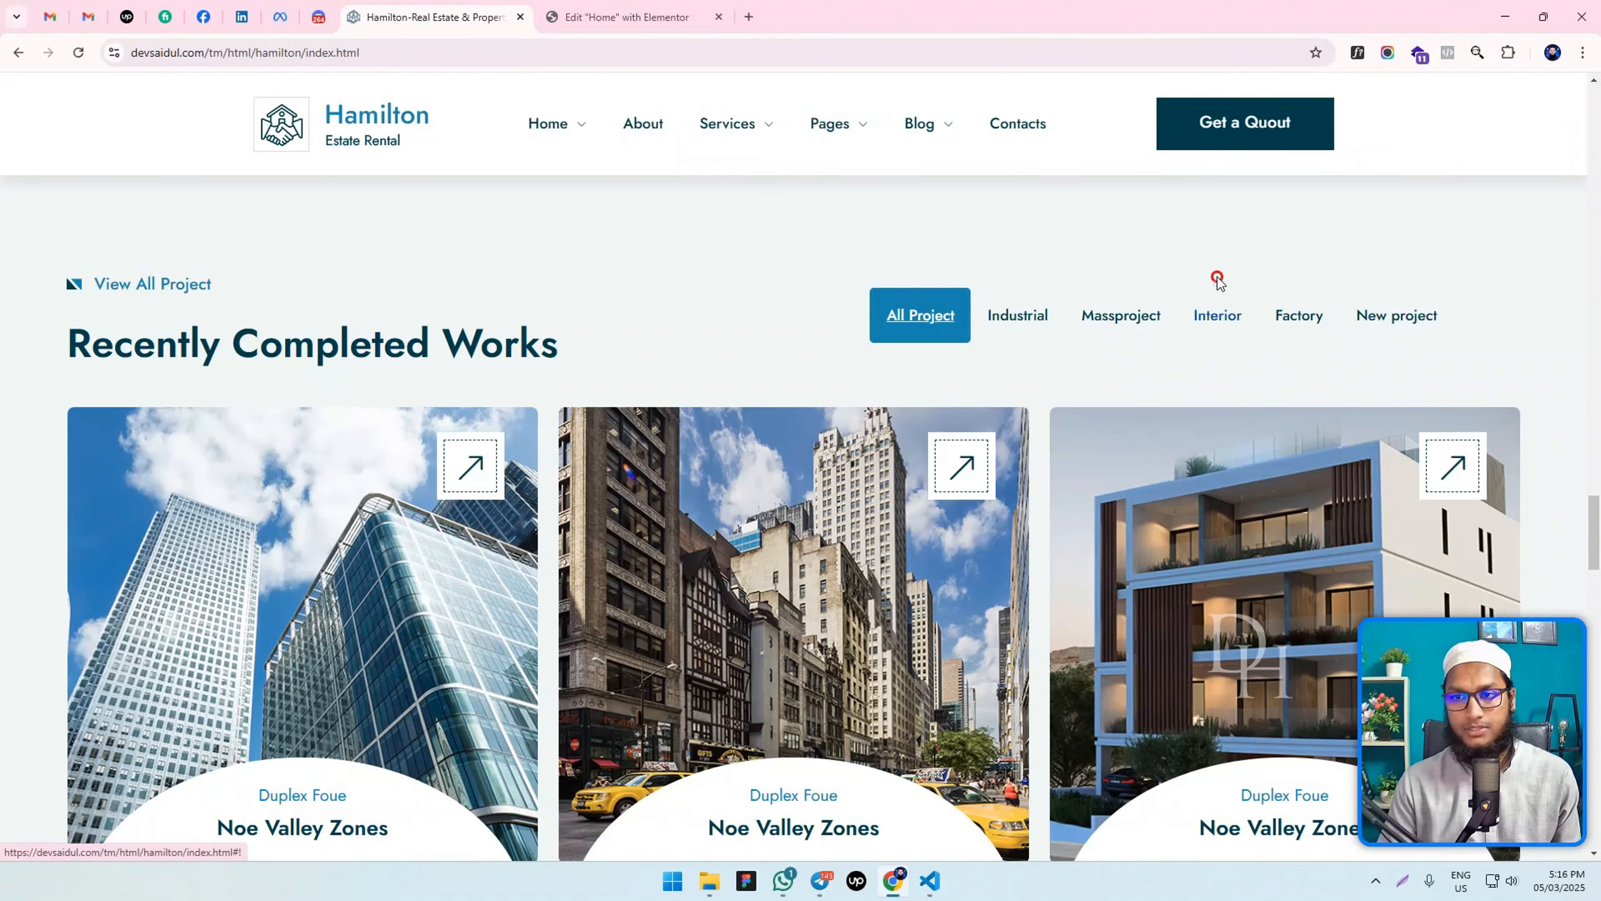
pyautogui.doubleClick(1217, 314)
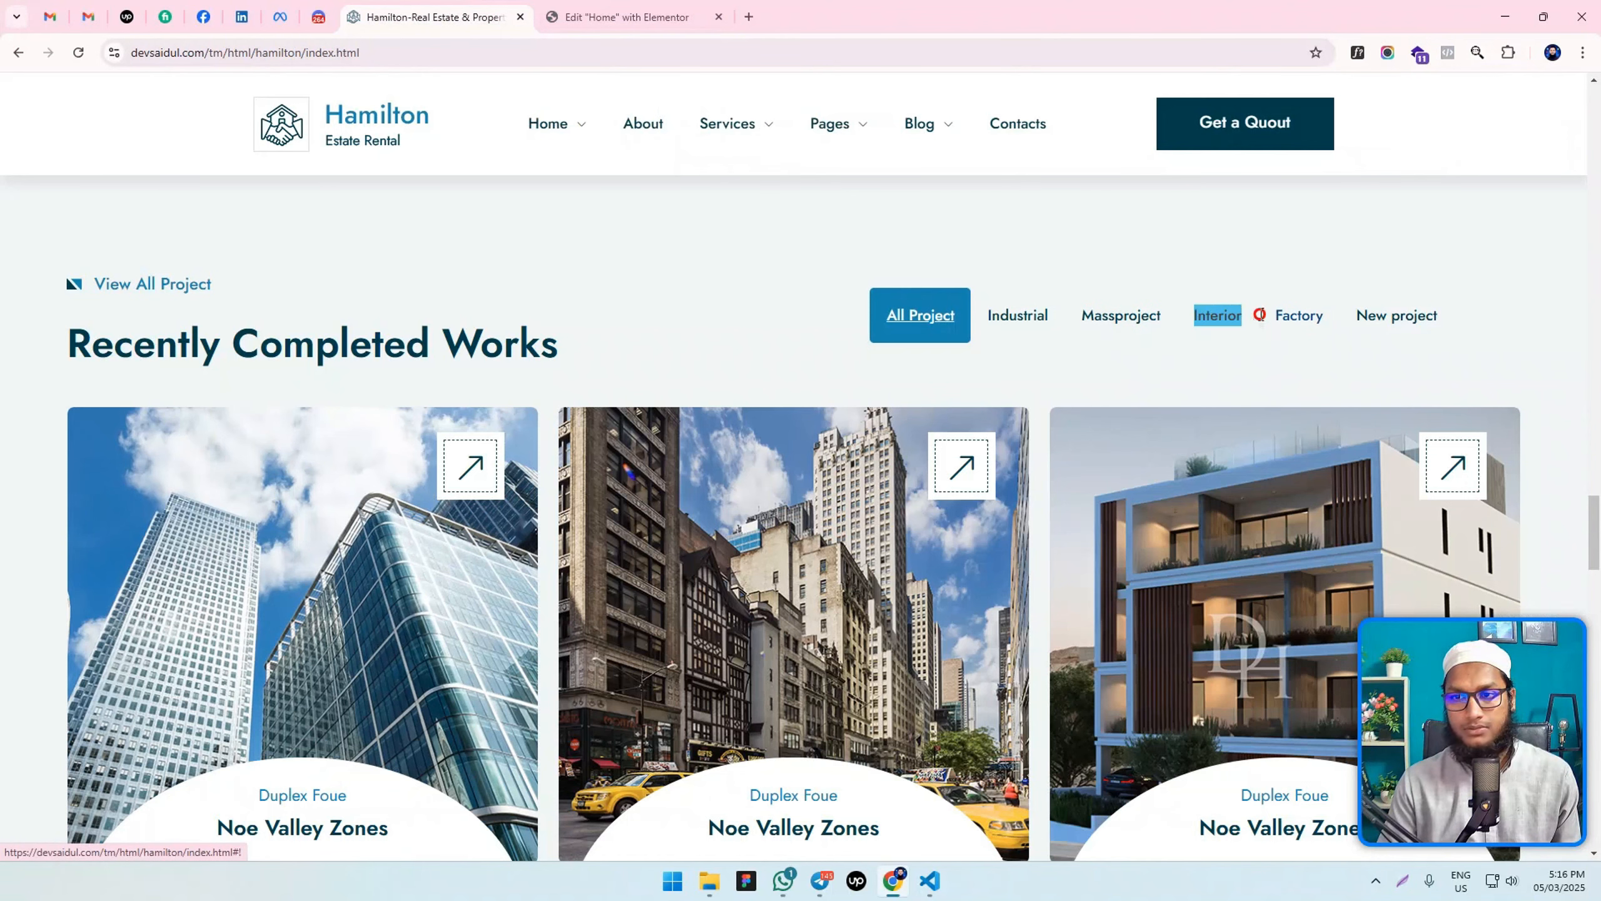
pyautogui.click(686, 8)
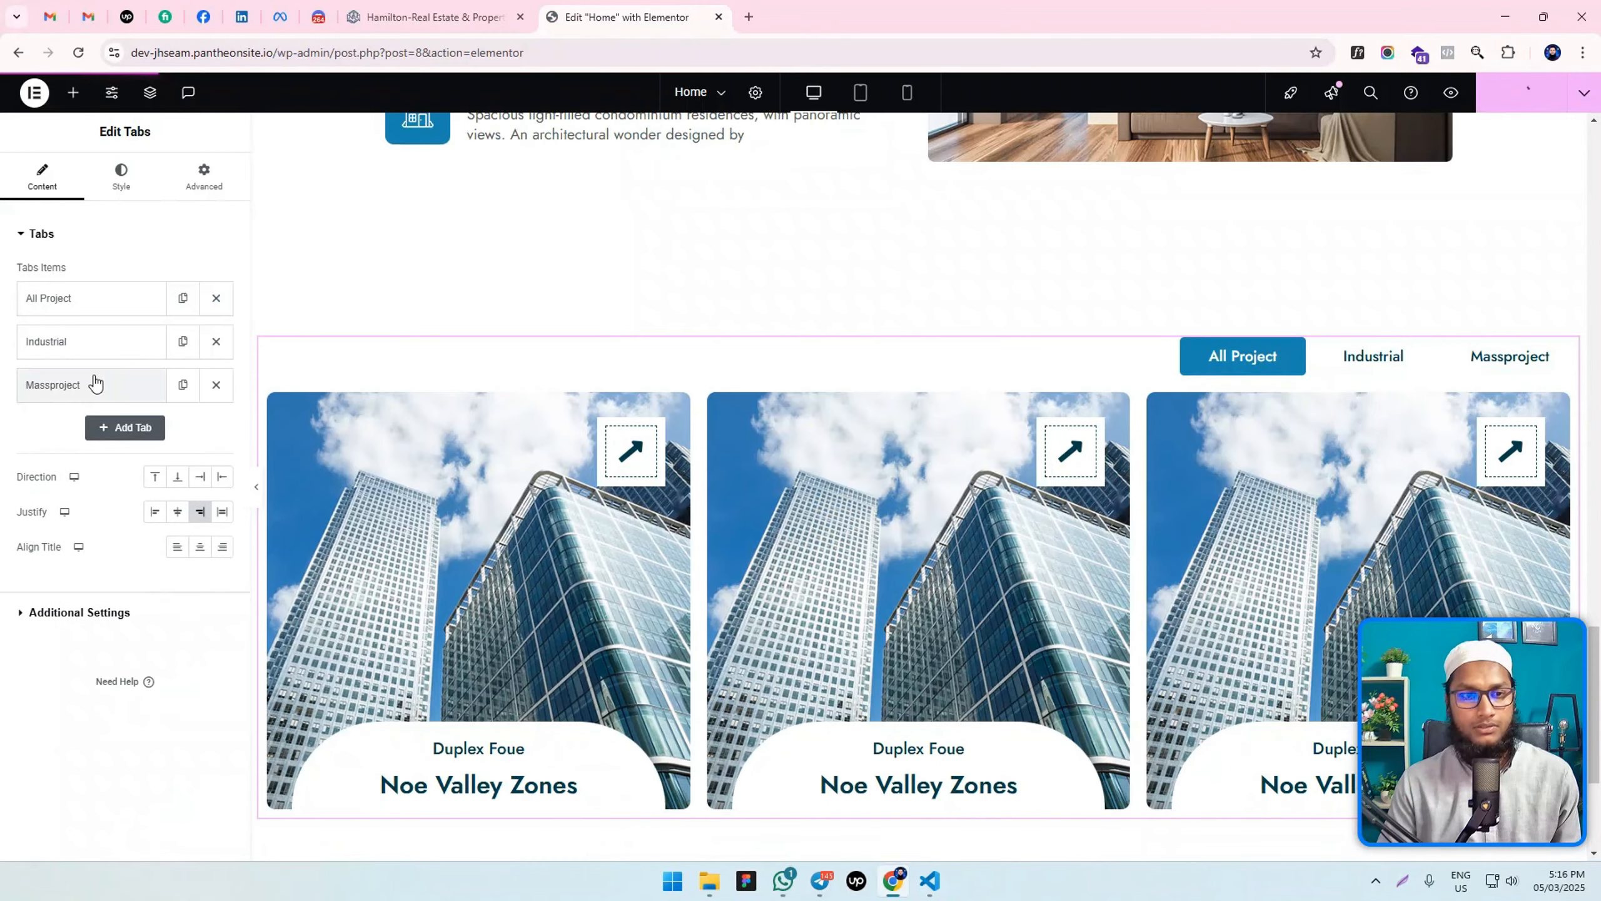
pyautogui.click(181, 386)
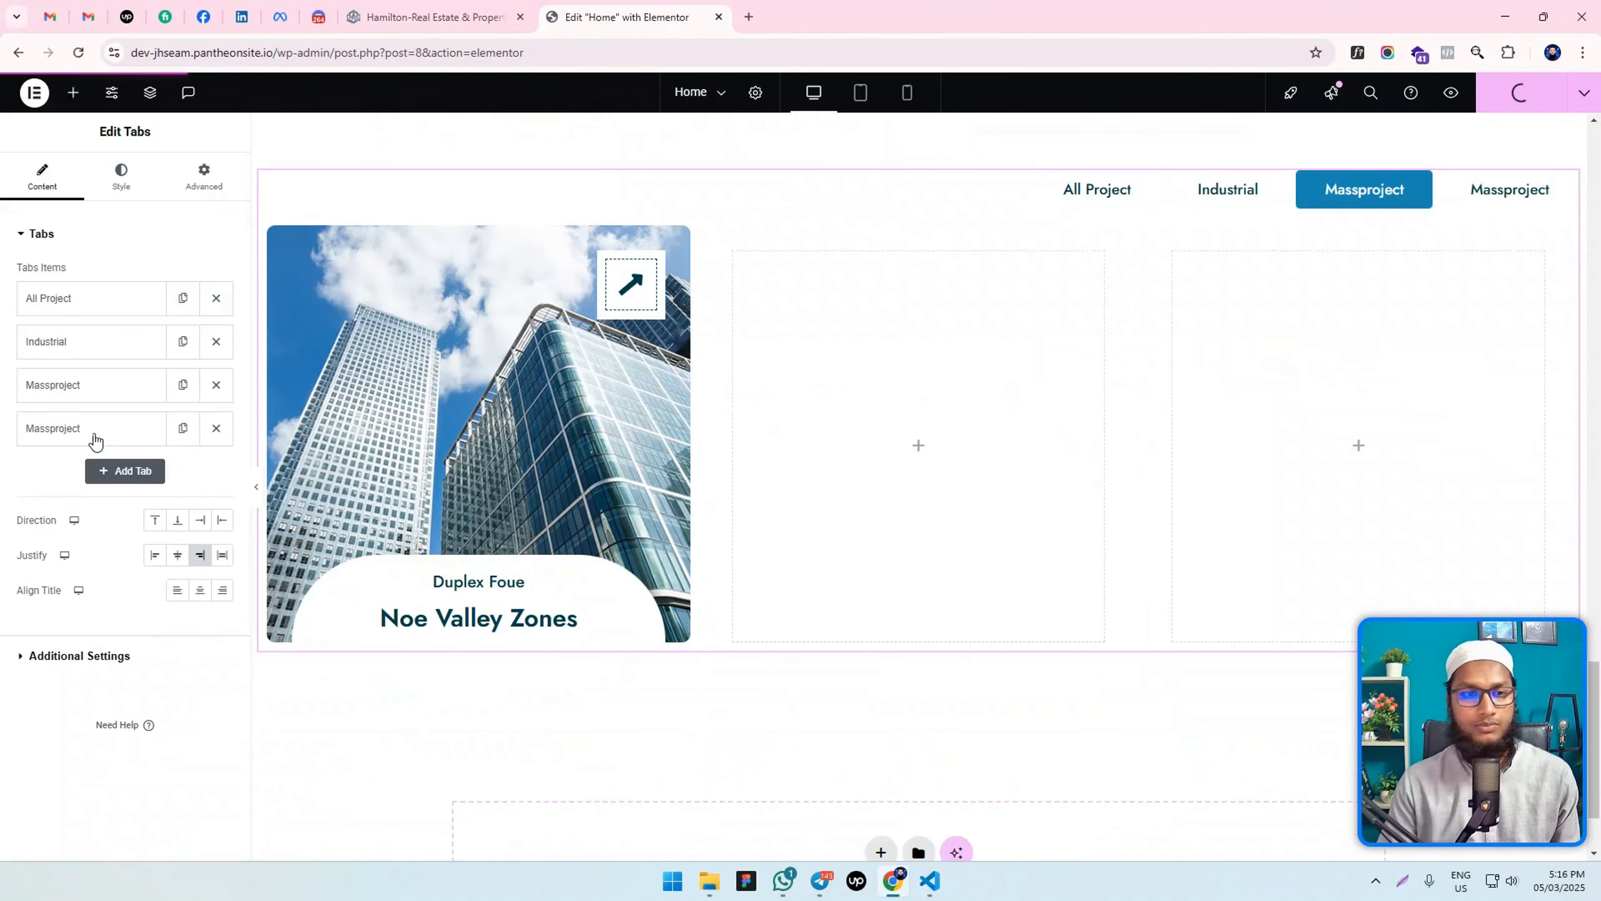
pyautogui.click(94, 432)
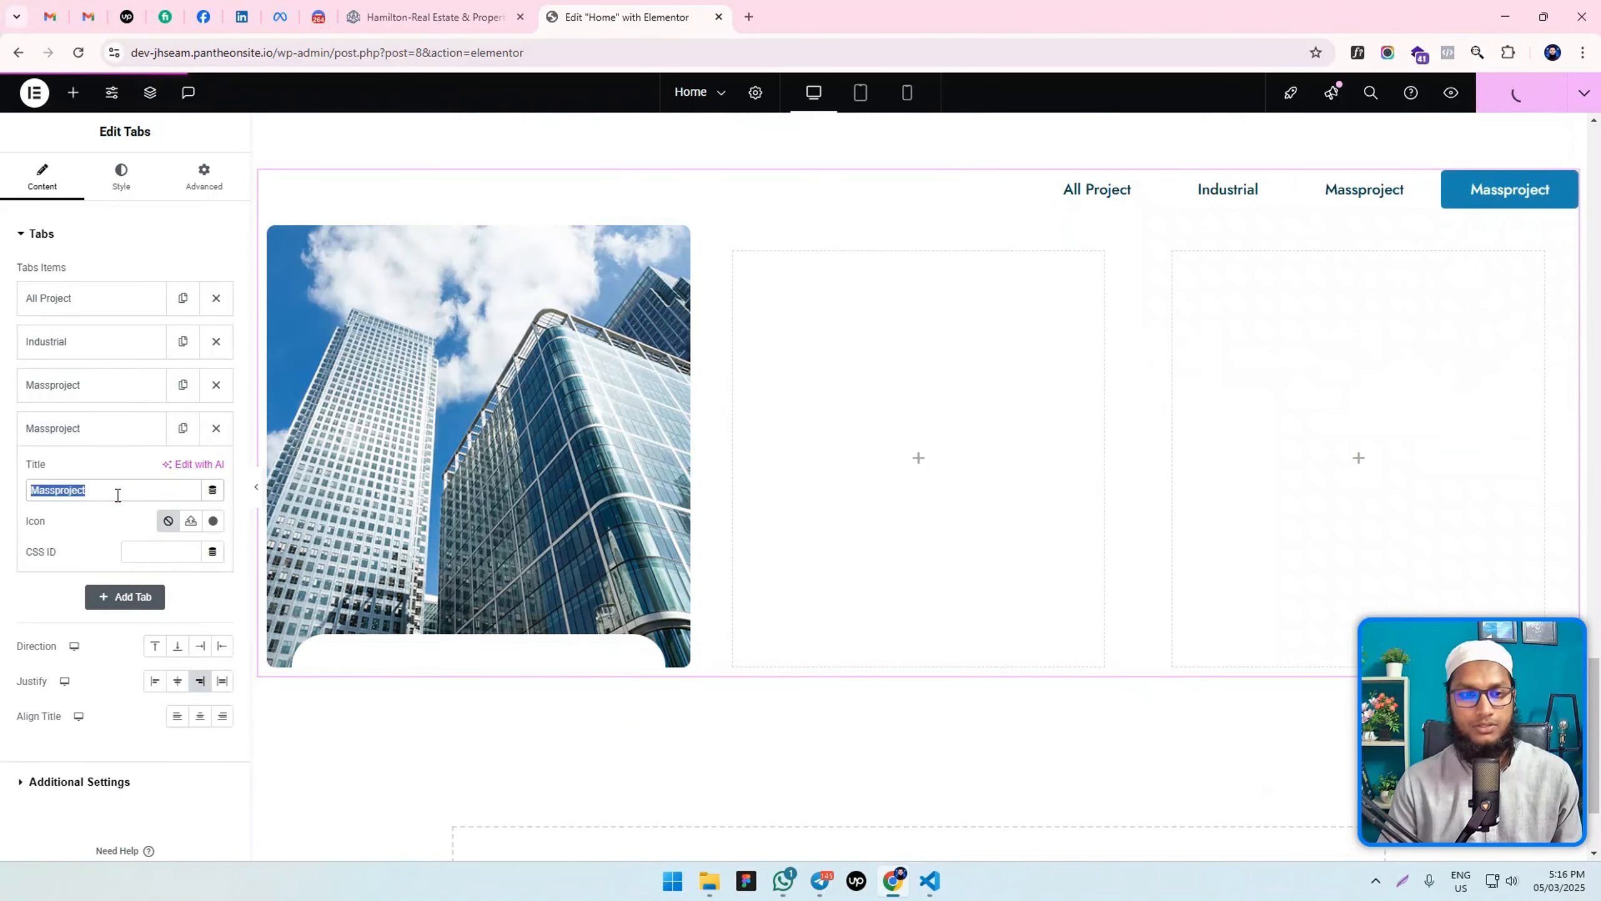
pyautogui.write('Interior')
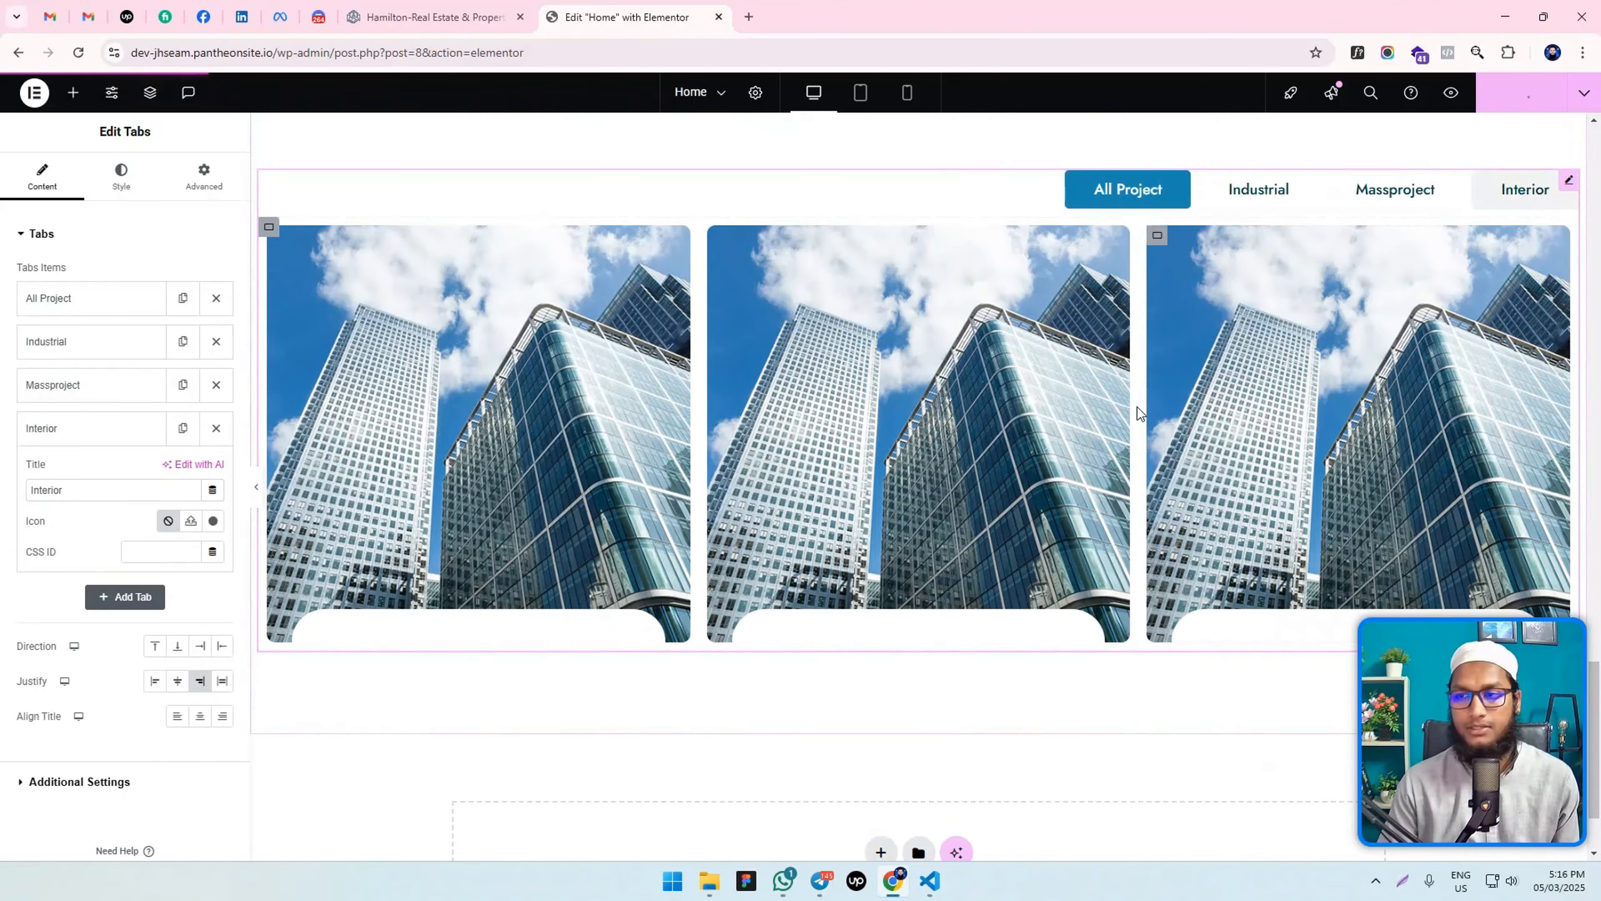
# Inspect the tabs' hover background colour and preview how the Massproject and Interior tabs react on the page.
pyautogui.scroll(1, 1516, 221)
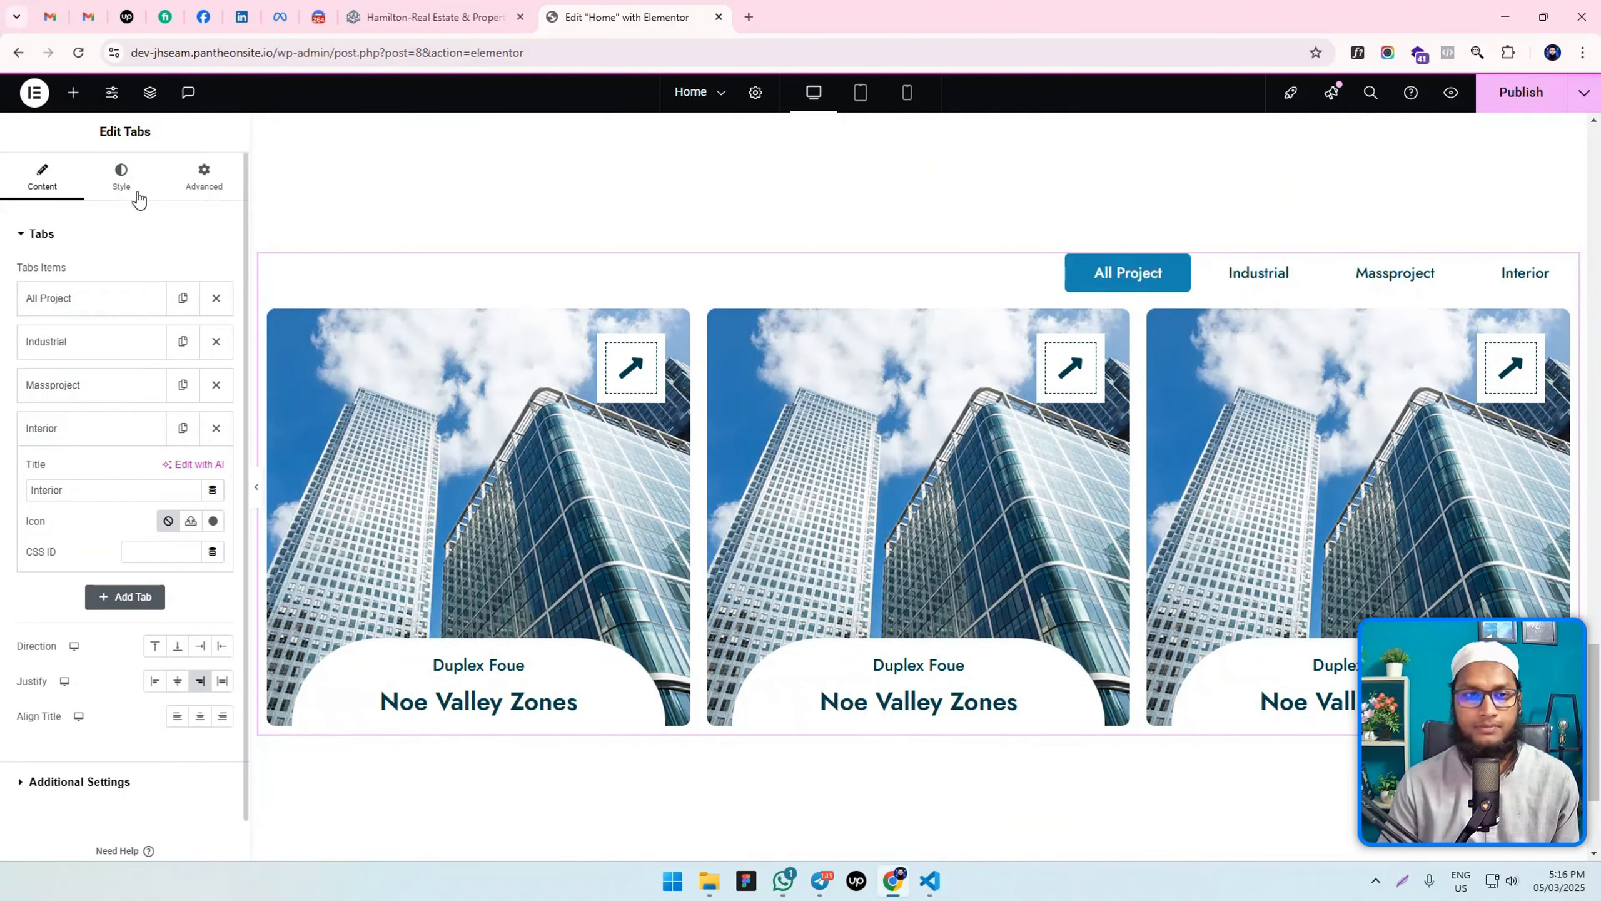
pyautogui.click(131, 188)
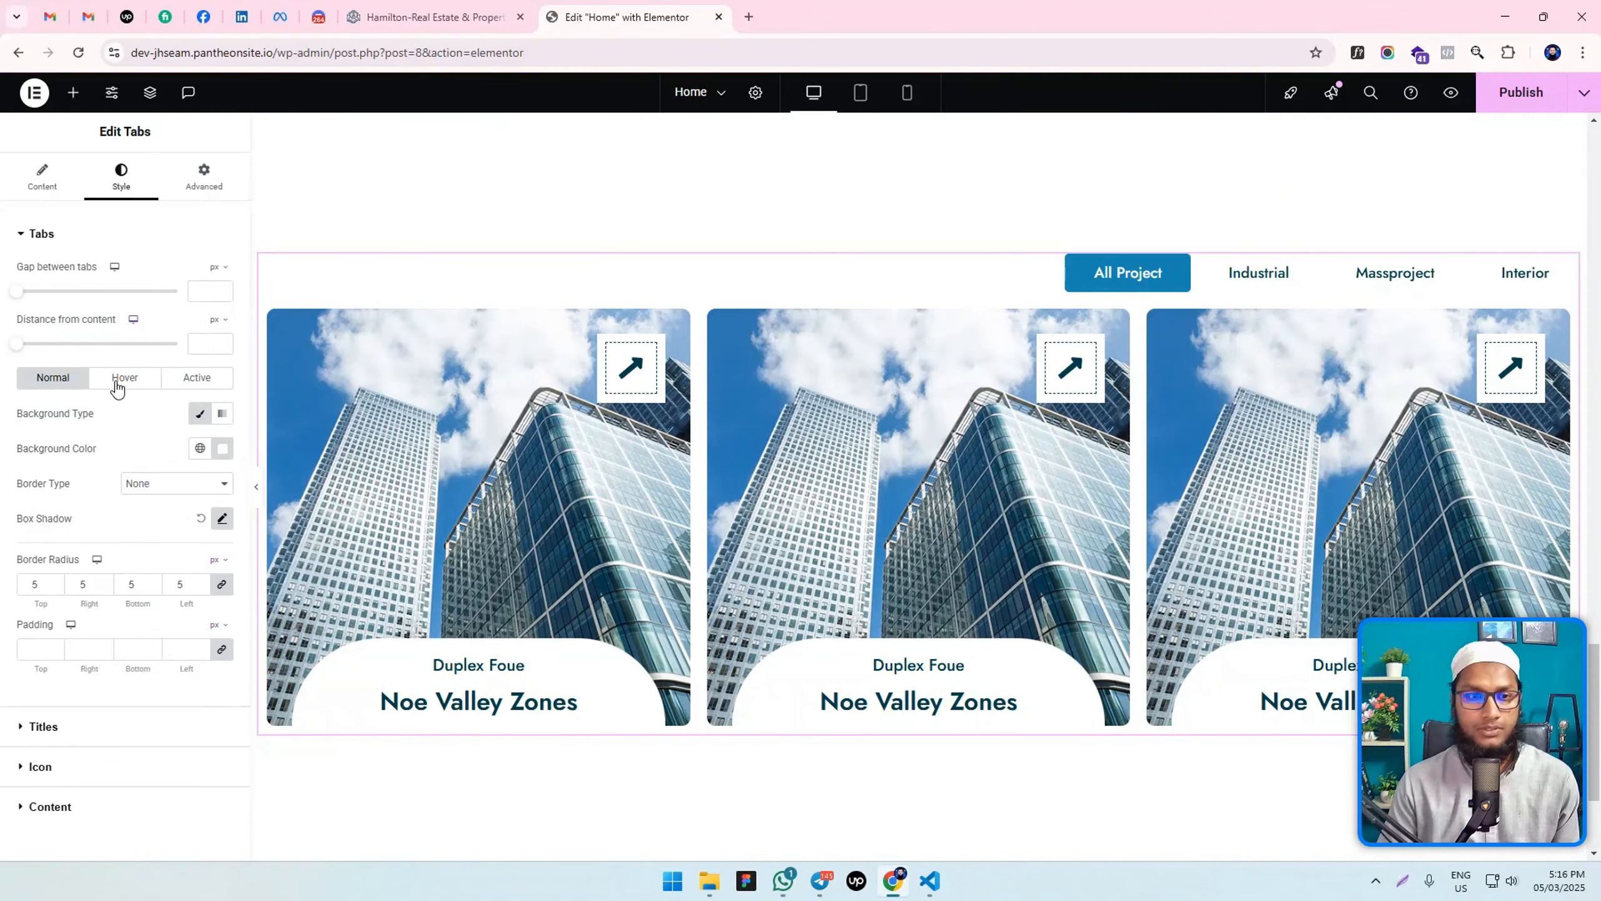
pyautogui.click(120, 378)
pyautogui.click(222, 449)
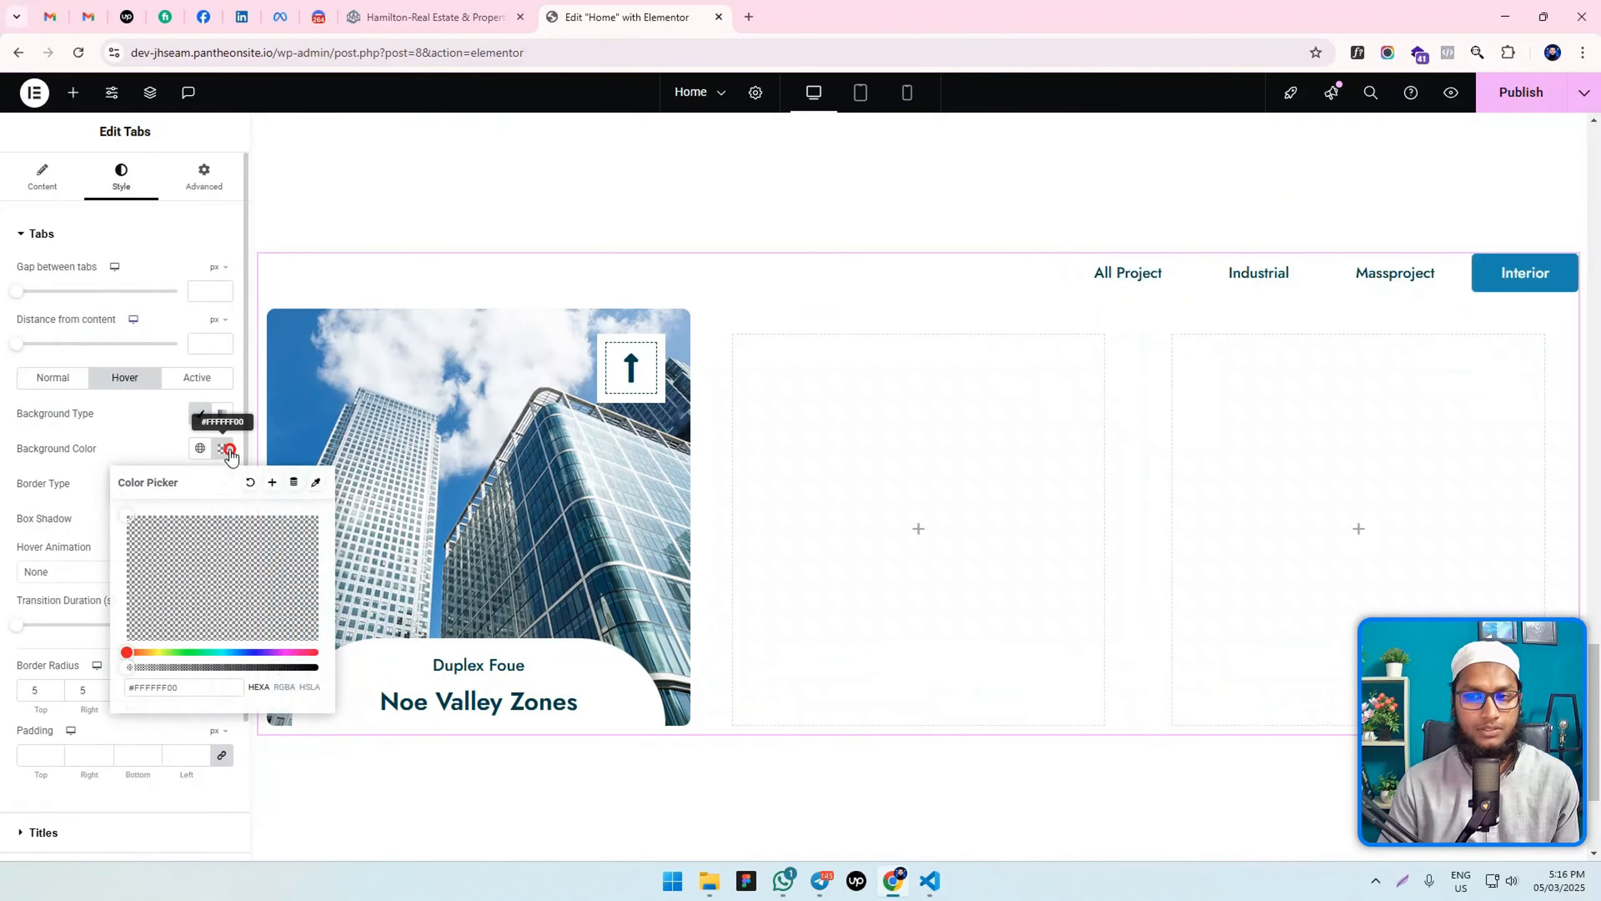
pyautogui.click(1208, 361)
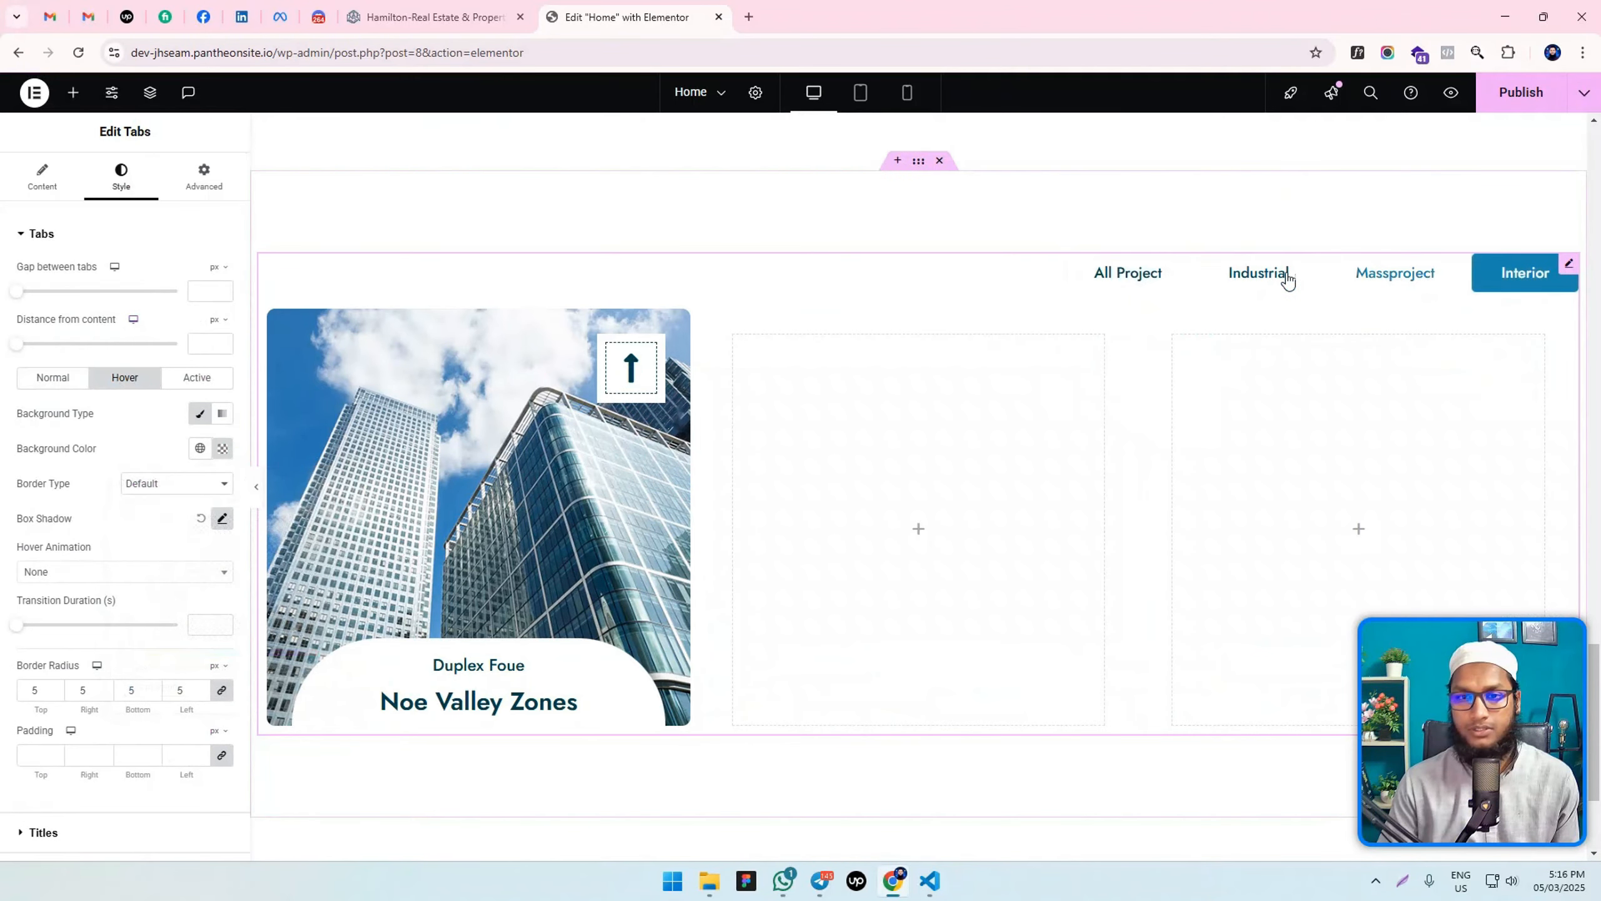
pyautogui.click(1366, 277)
pyautogui.click(1506, 274)
pyautogui.click(1458, 289)
pyautogui.click(1494, 278)
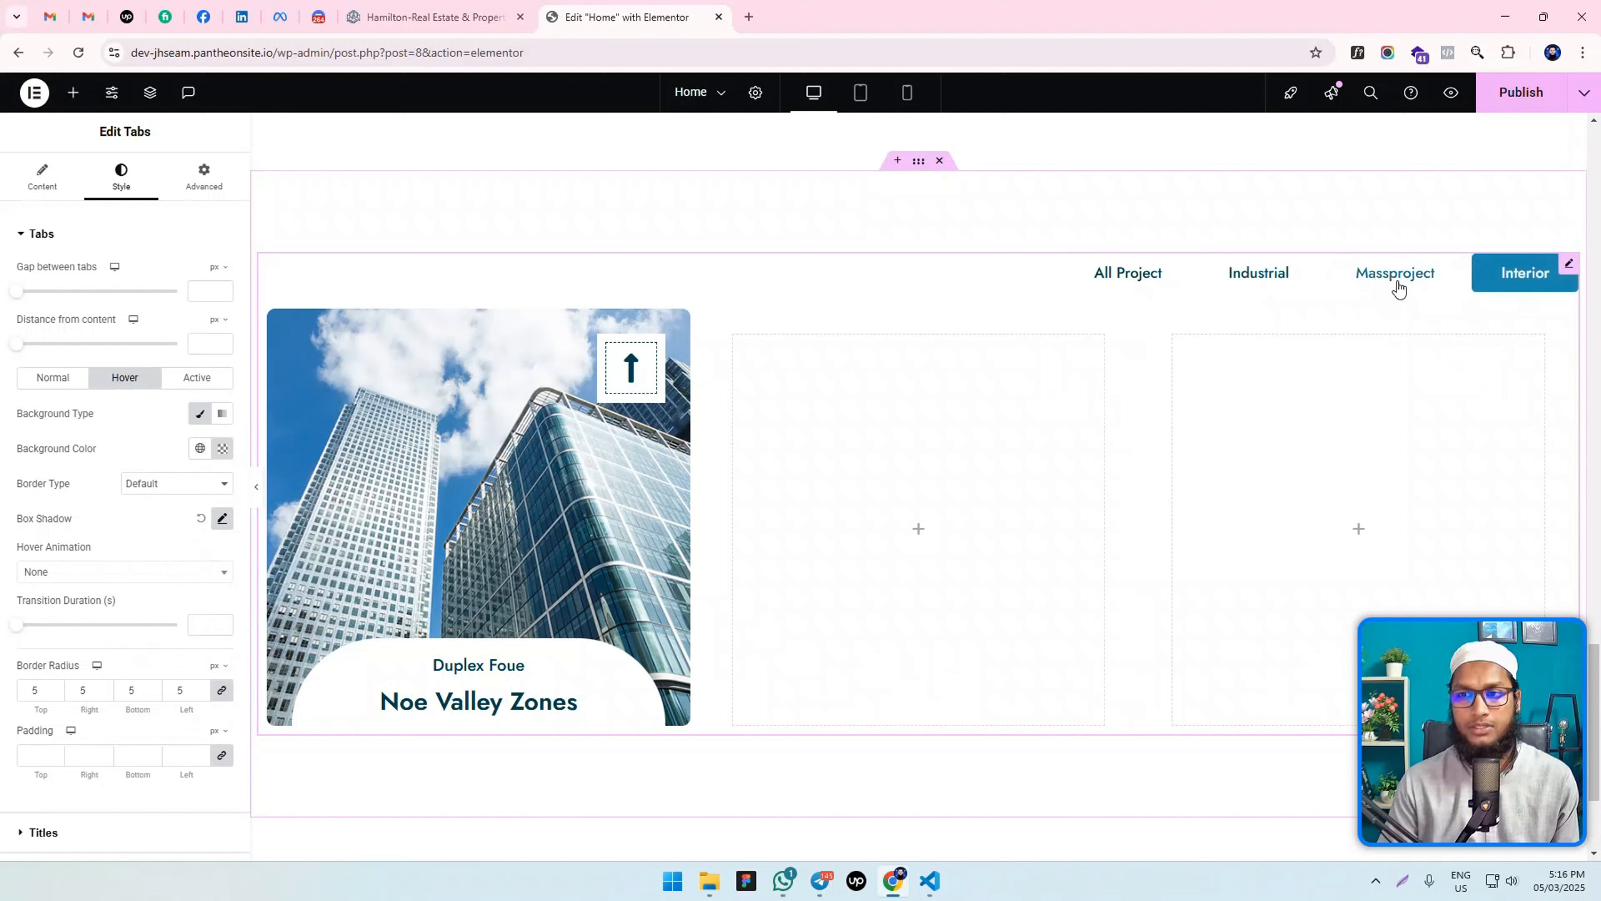
# In the Massproject tab, duplicate the project card and delete the empty container beside the copy.
pyautogui.click(1397, 286)
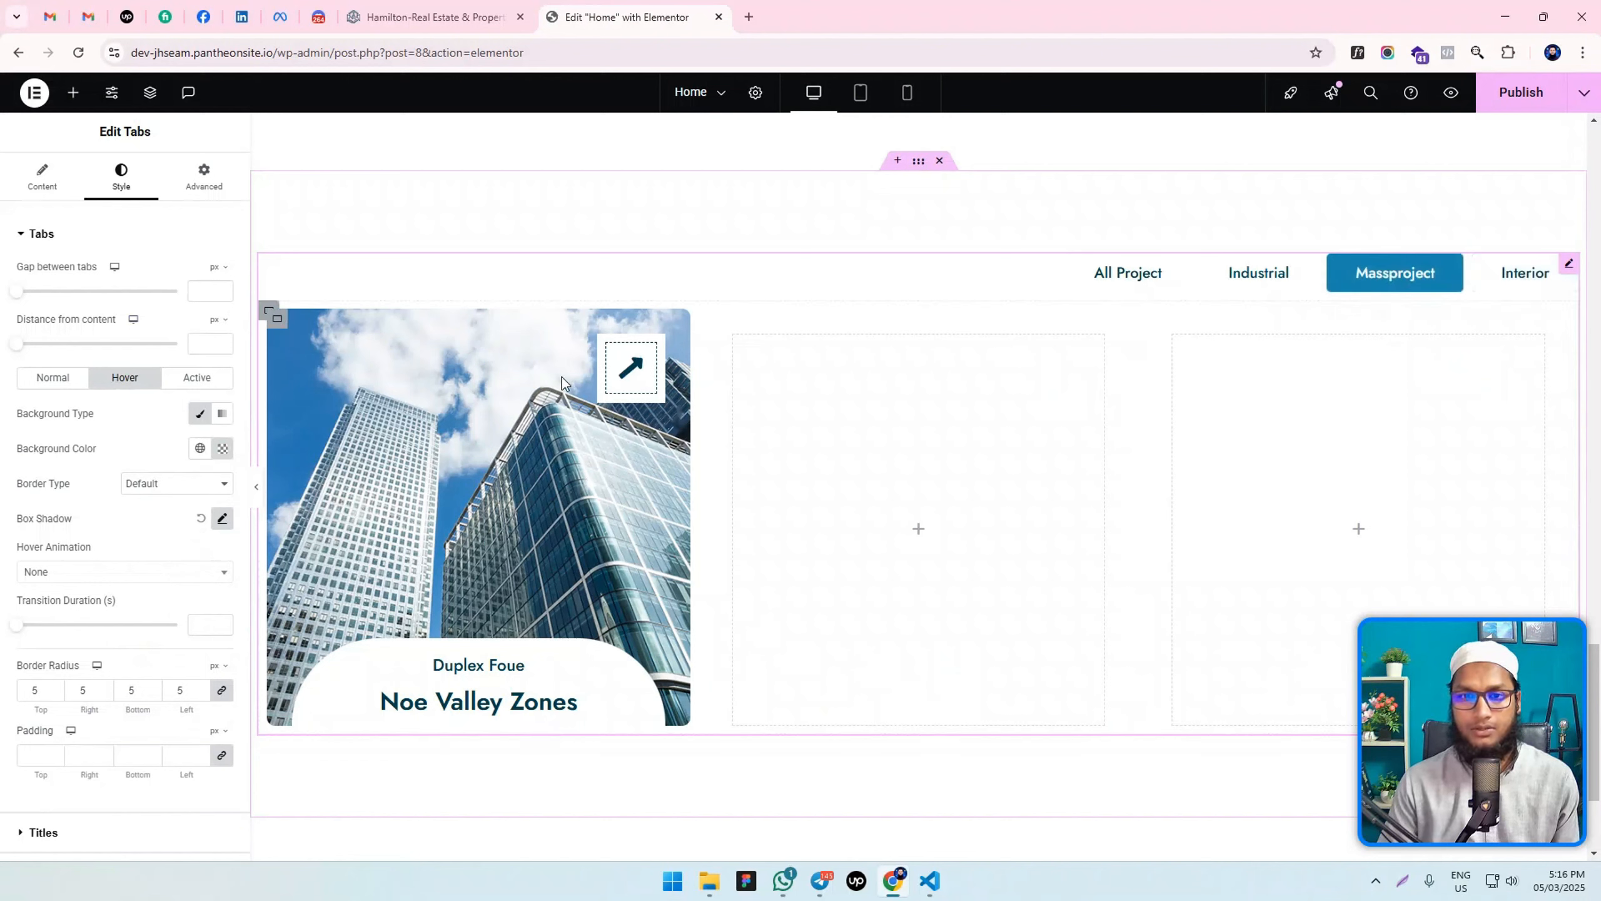
pyautogui.click(277, 318)
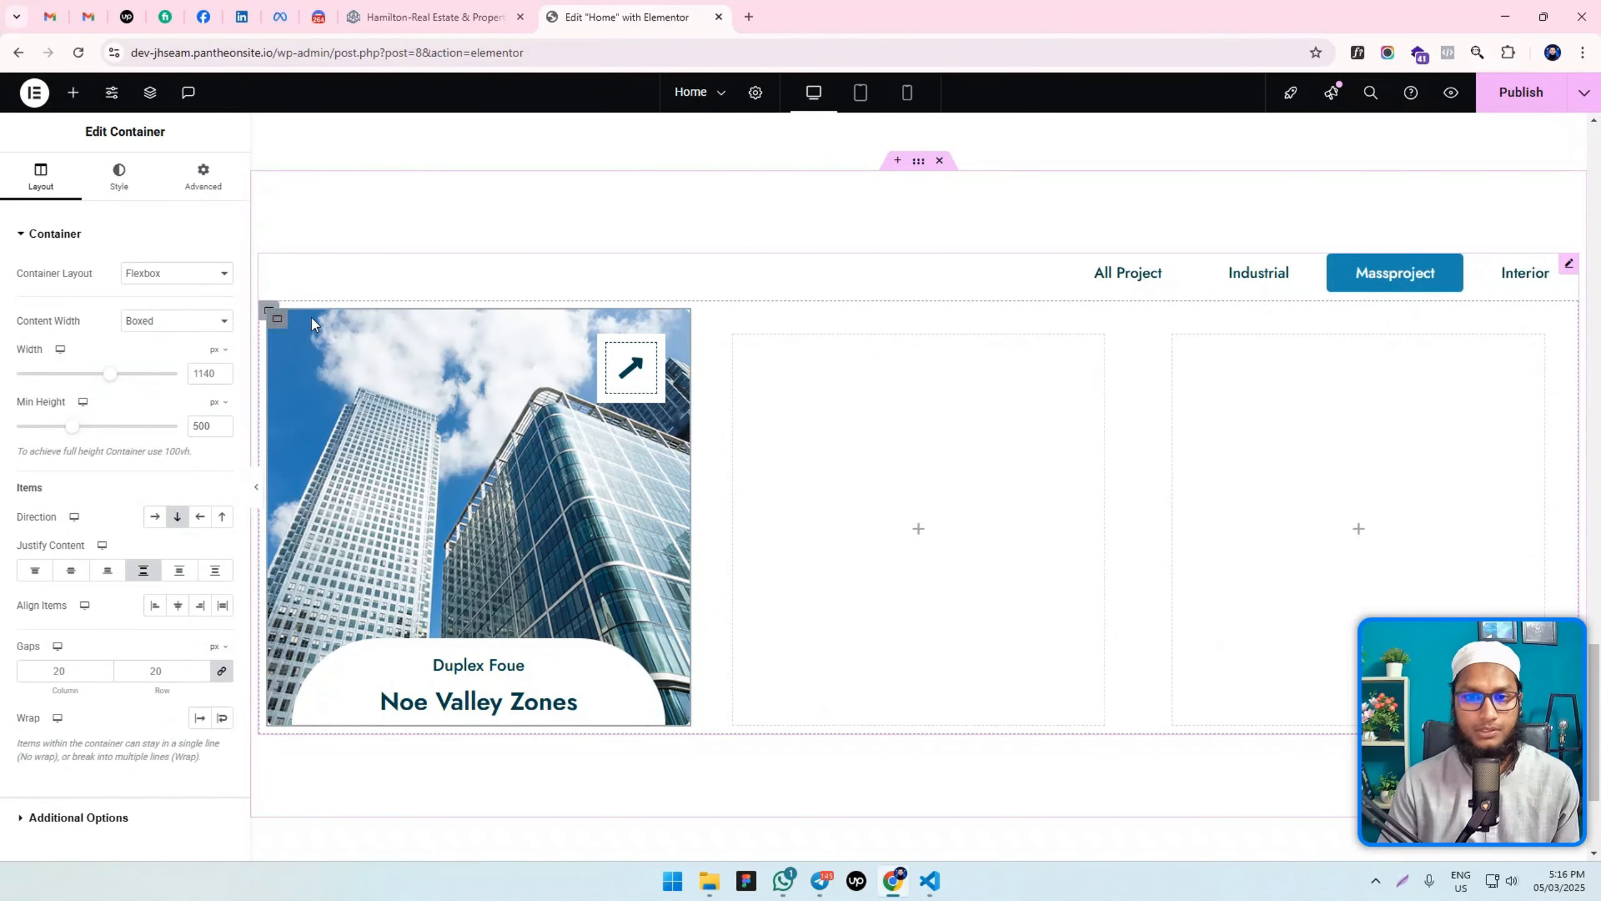
pyautogui.rightClick(275, 319)
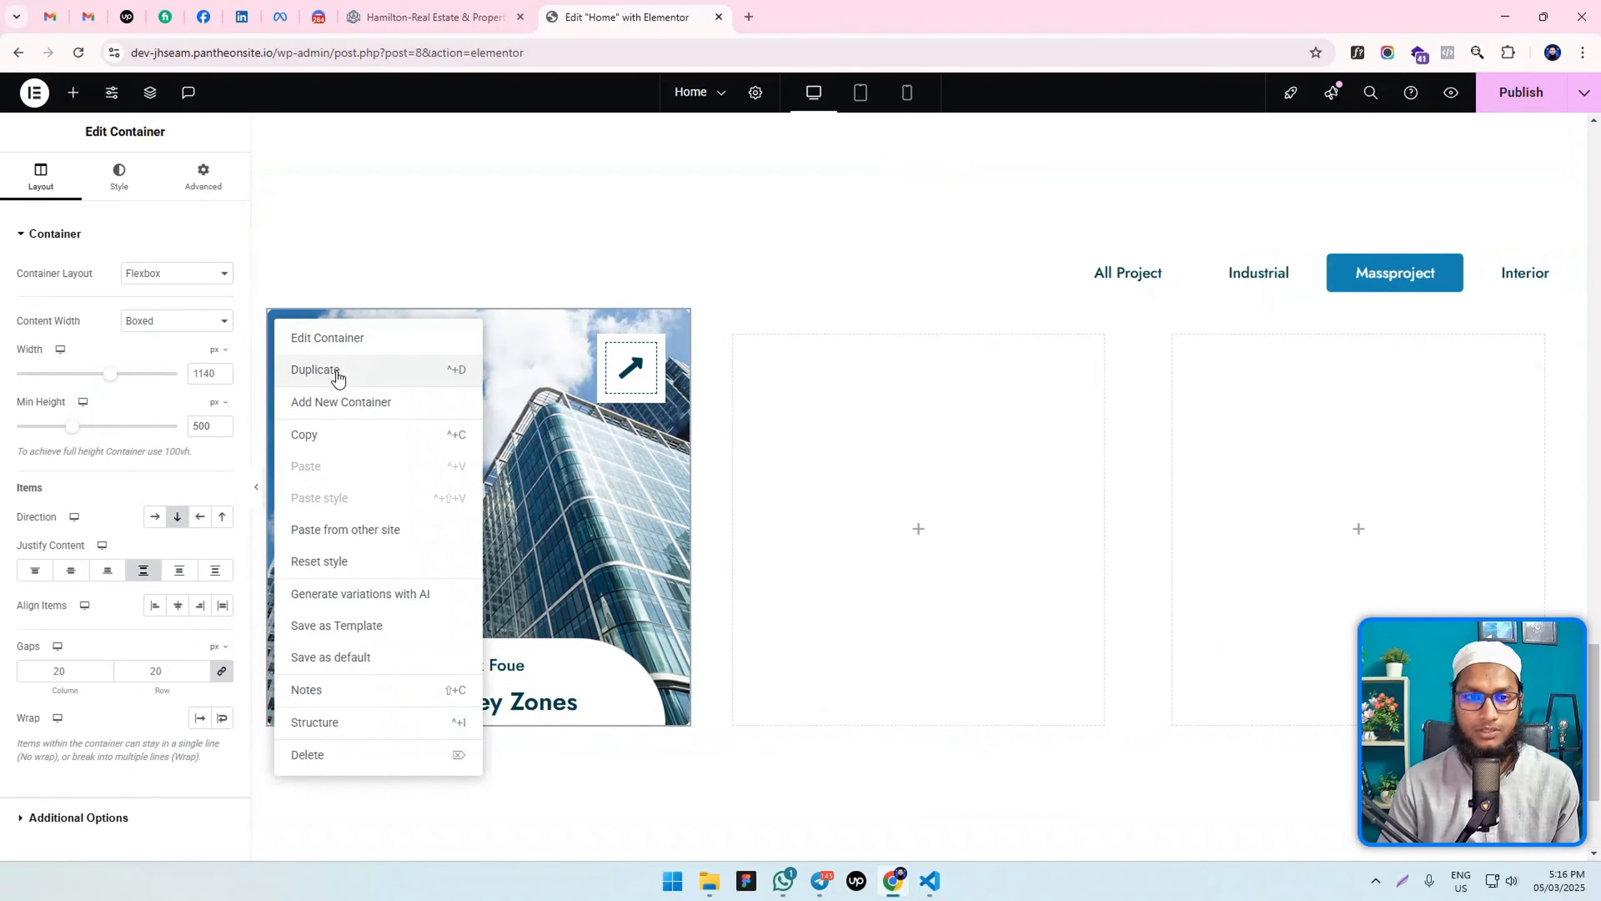
pyautogui.hotkey('ctrl', 'd')
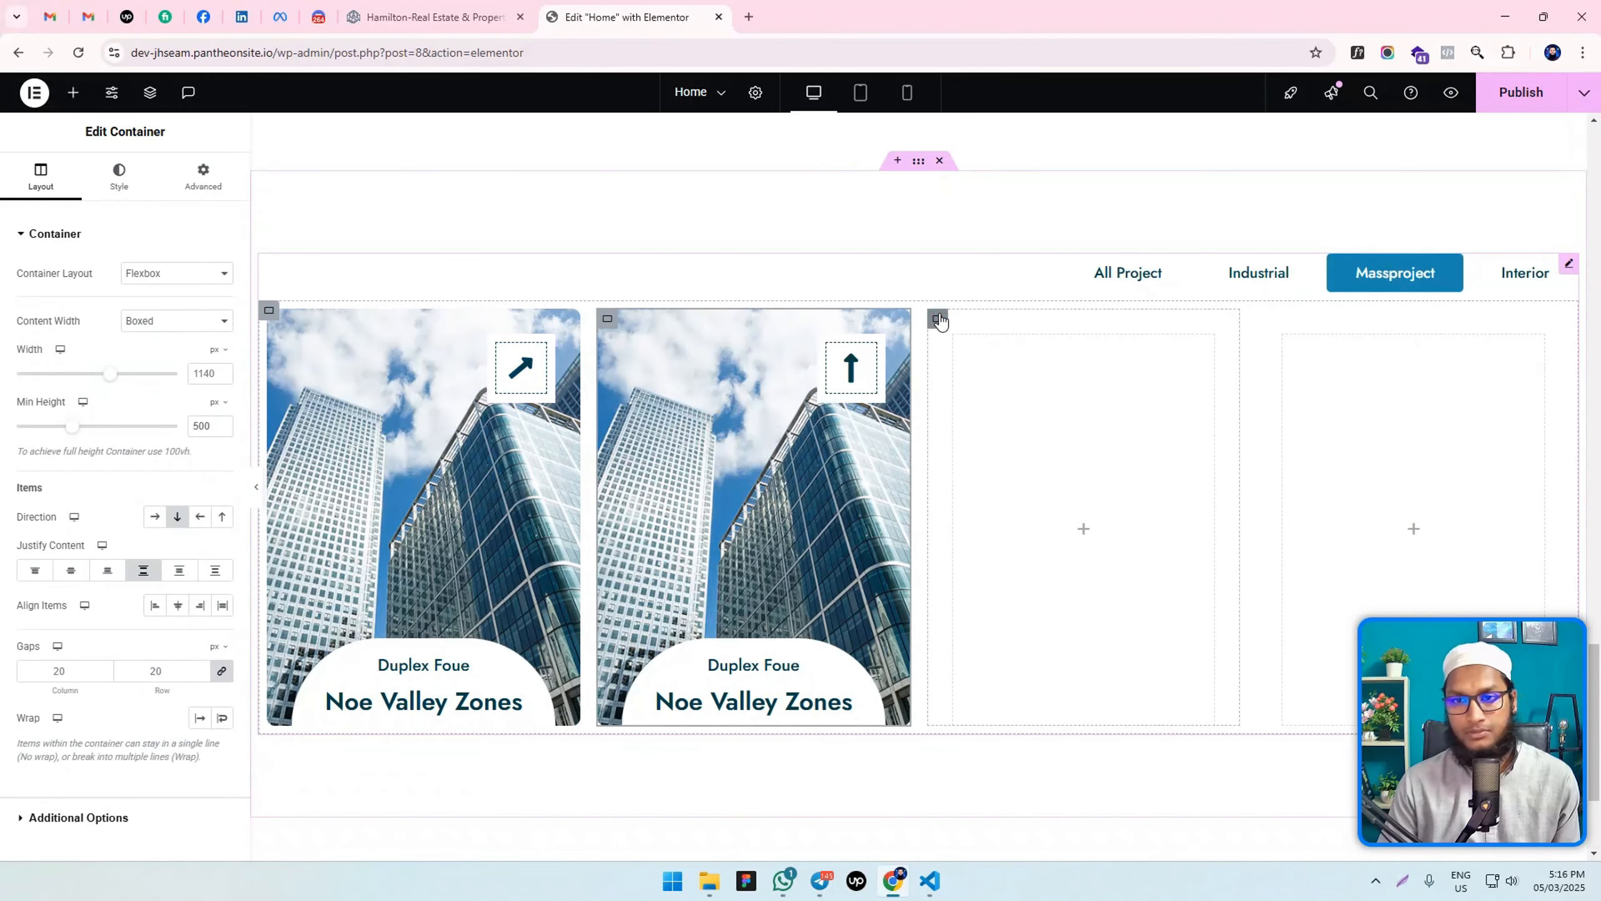
pyautogui.click(938, 318)
pyautogui.press('Delete')
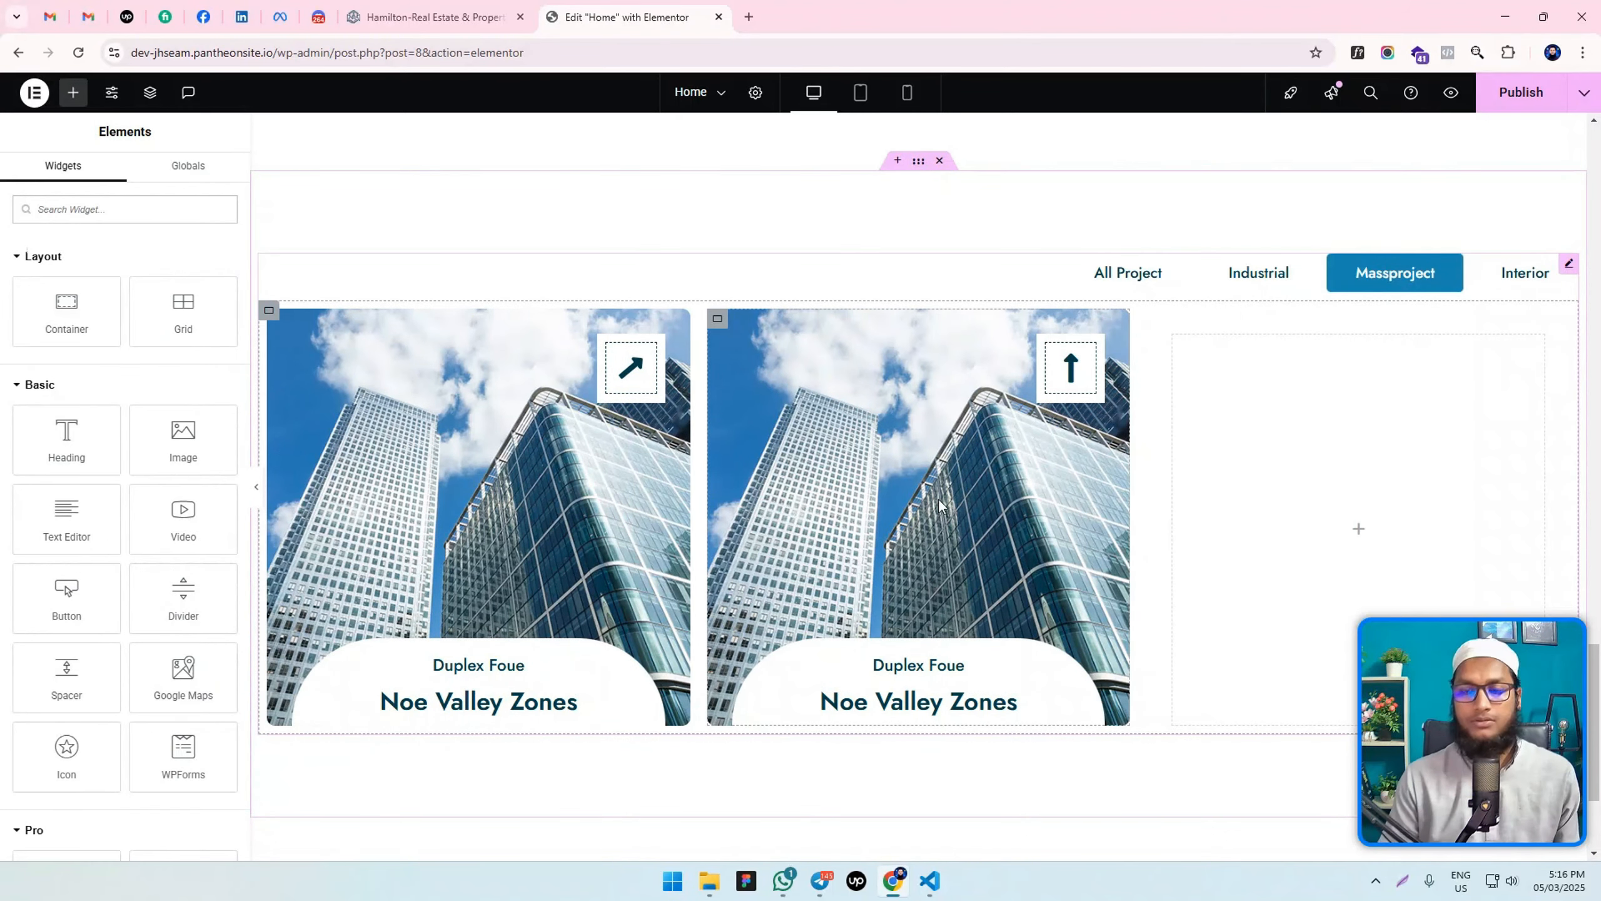
# Duplicate the first project card in the All Project tab.
pyautogui.click(1137, 277)
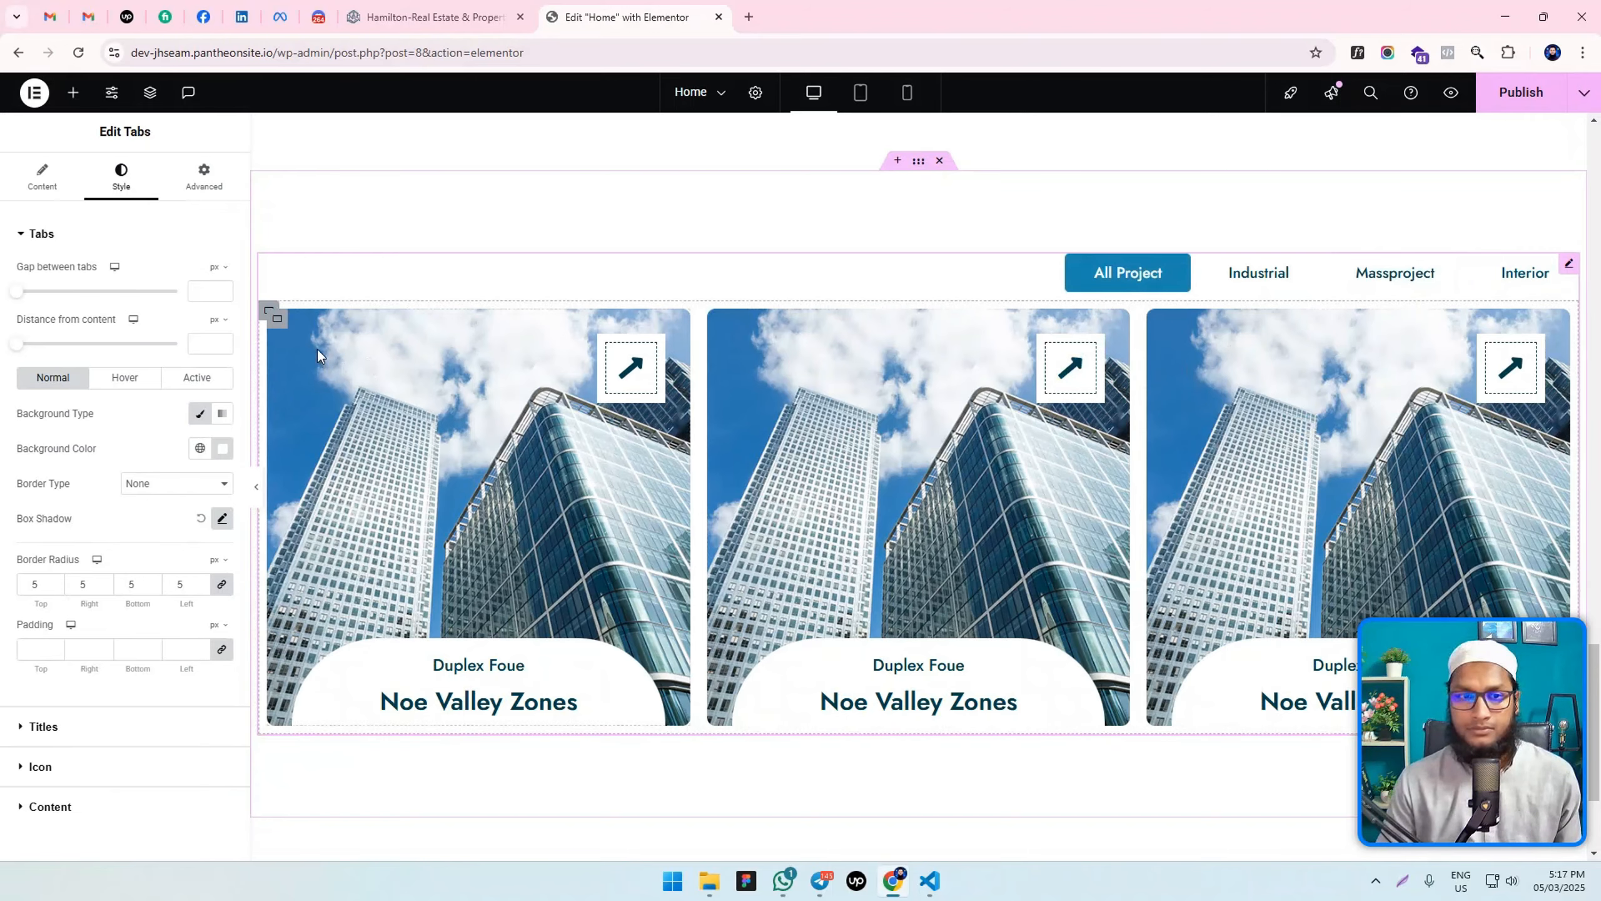
pyautogui.click(276, 318)
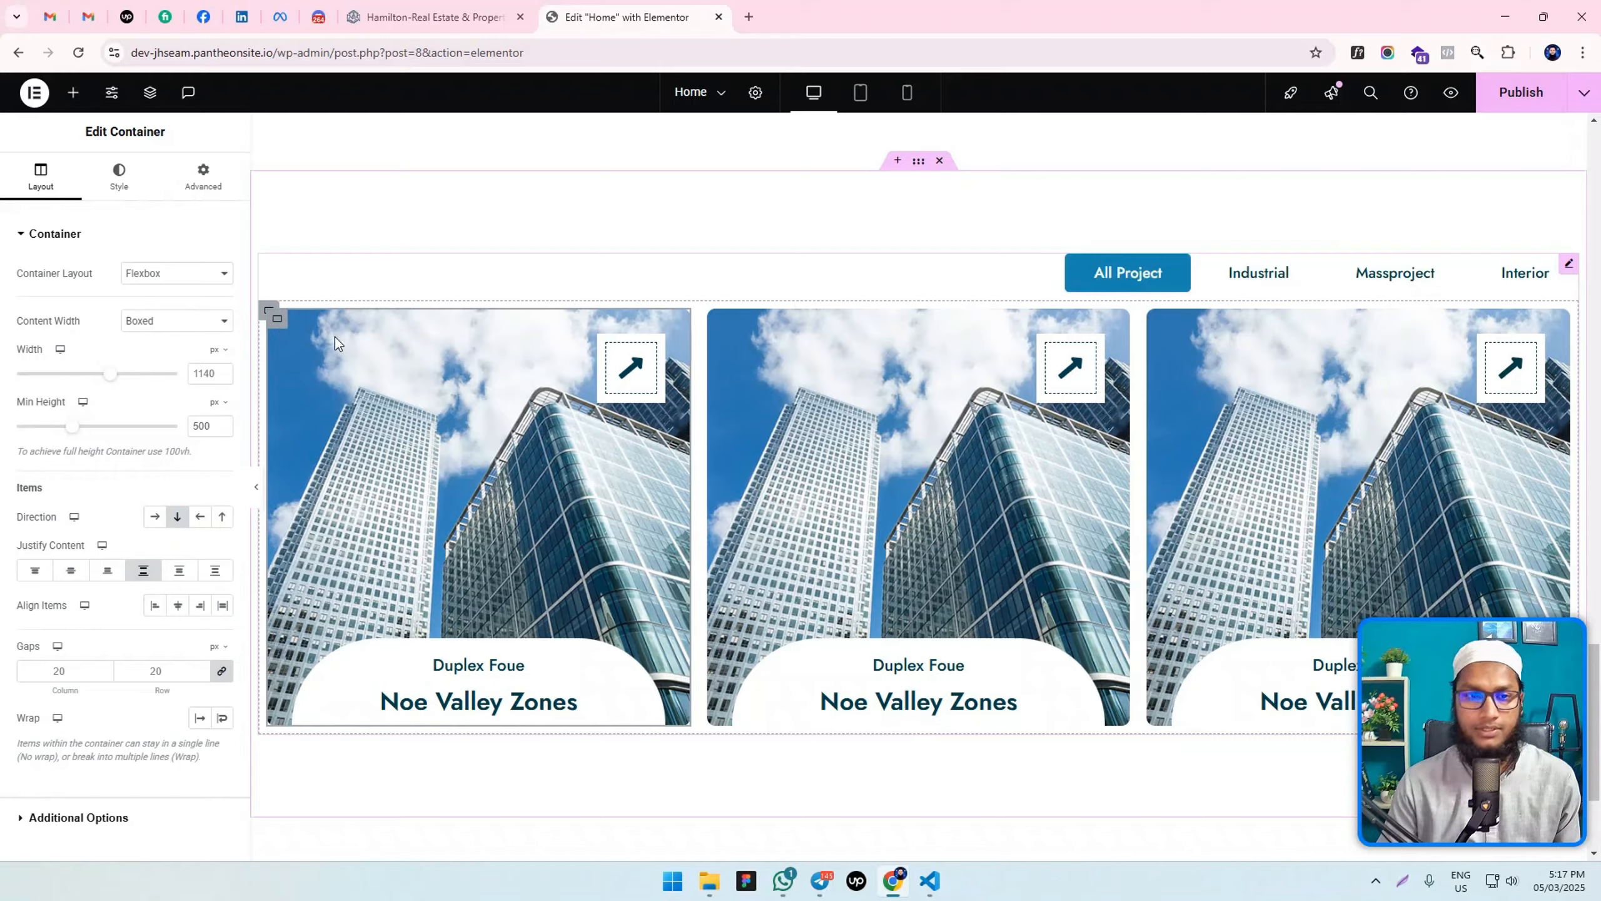
pyautogui.rightClick(276, 324)
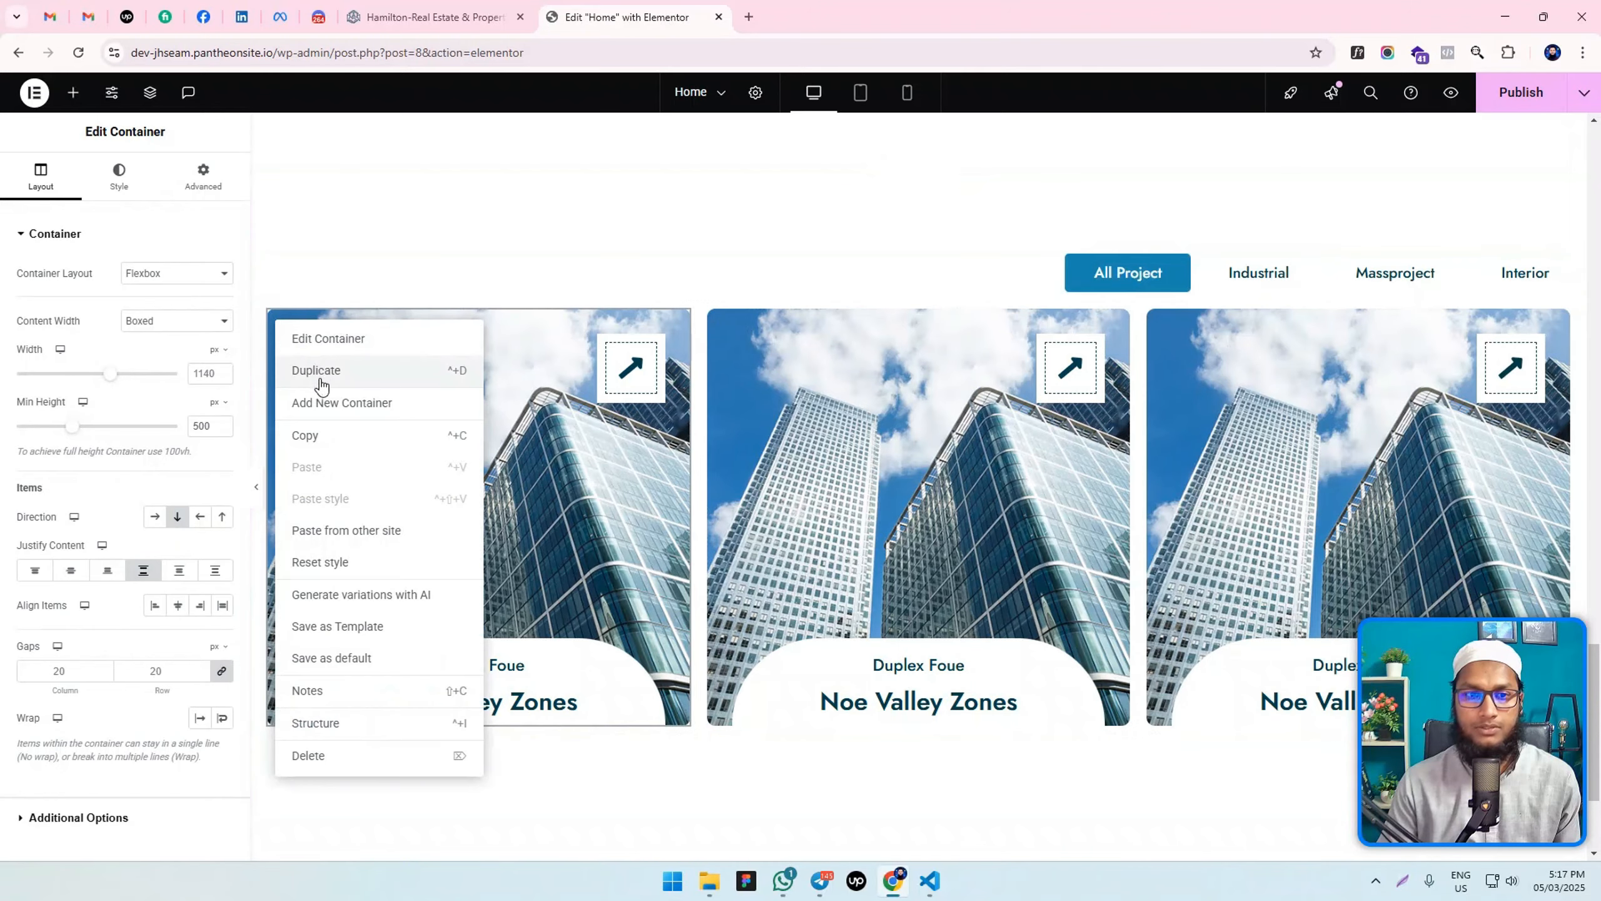
pyautogui.click(296, 371)
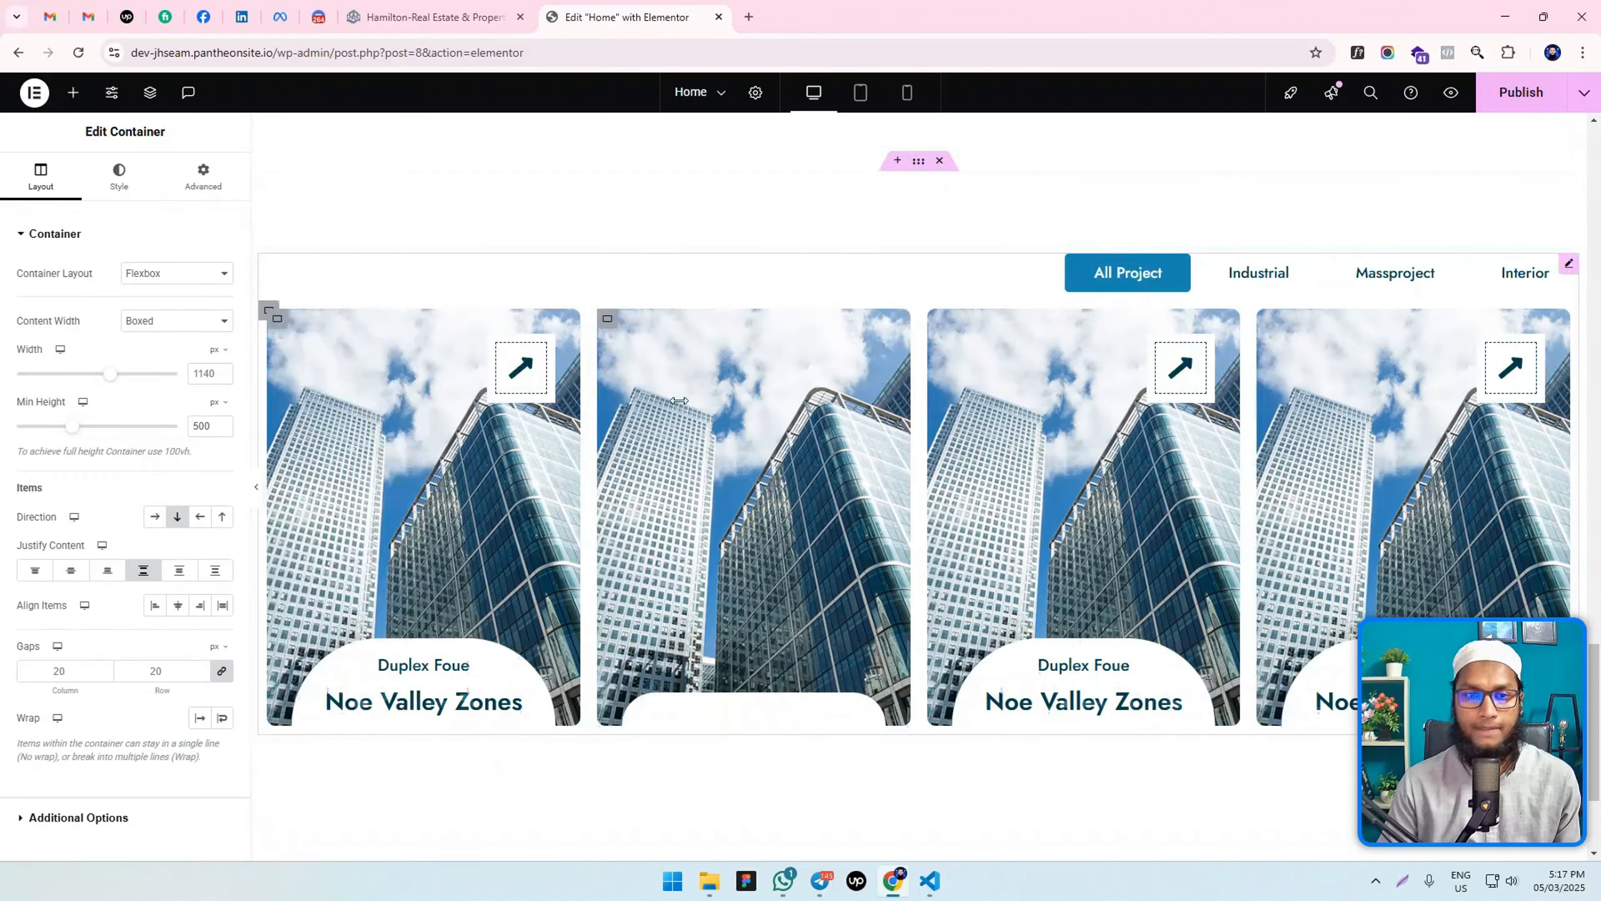
# Try to arrange the All Project cards in rows by enabling wrap and setting the first card's width to 33.3%.
pyautogui.click(269, 309)
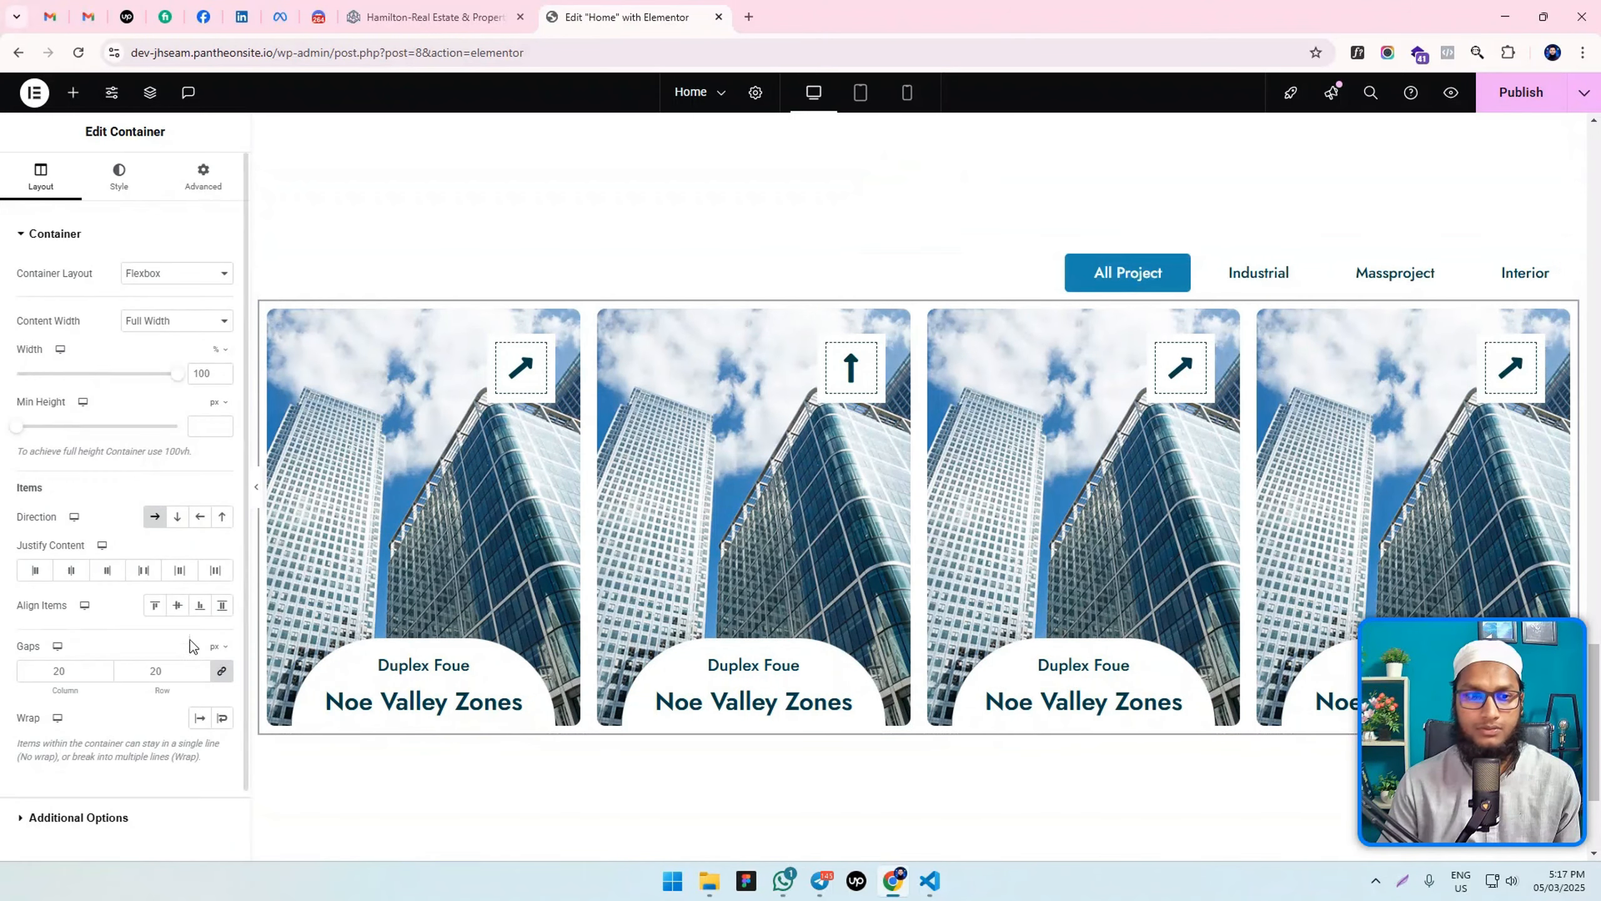
pyautogui.click(223, 720)
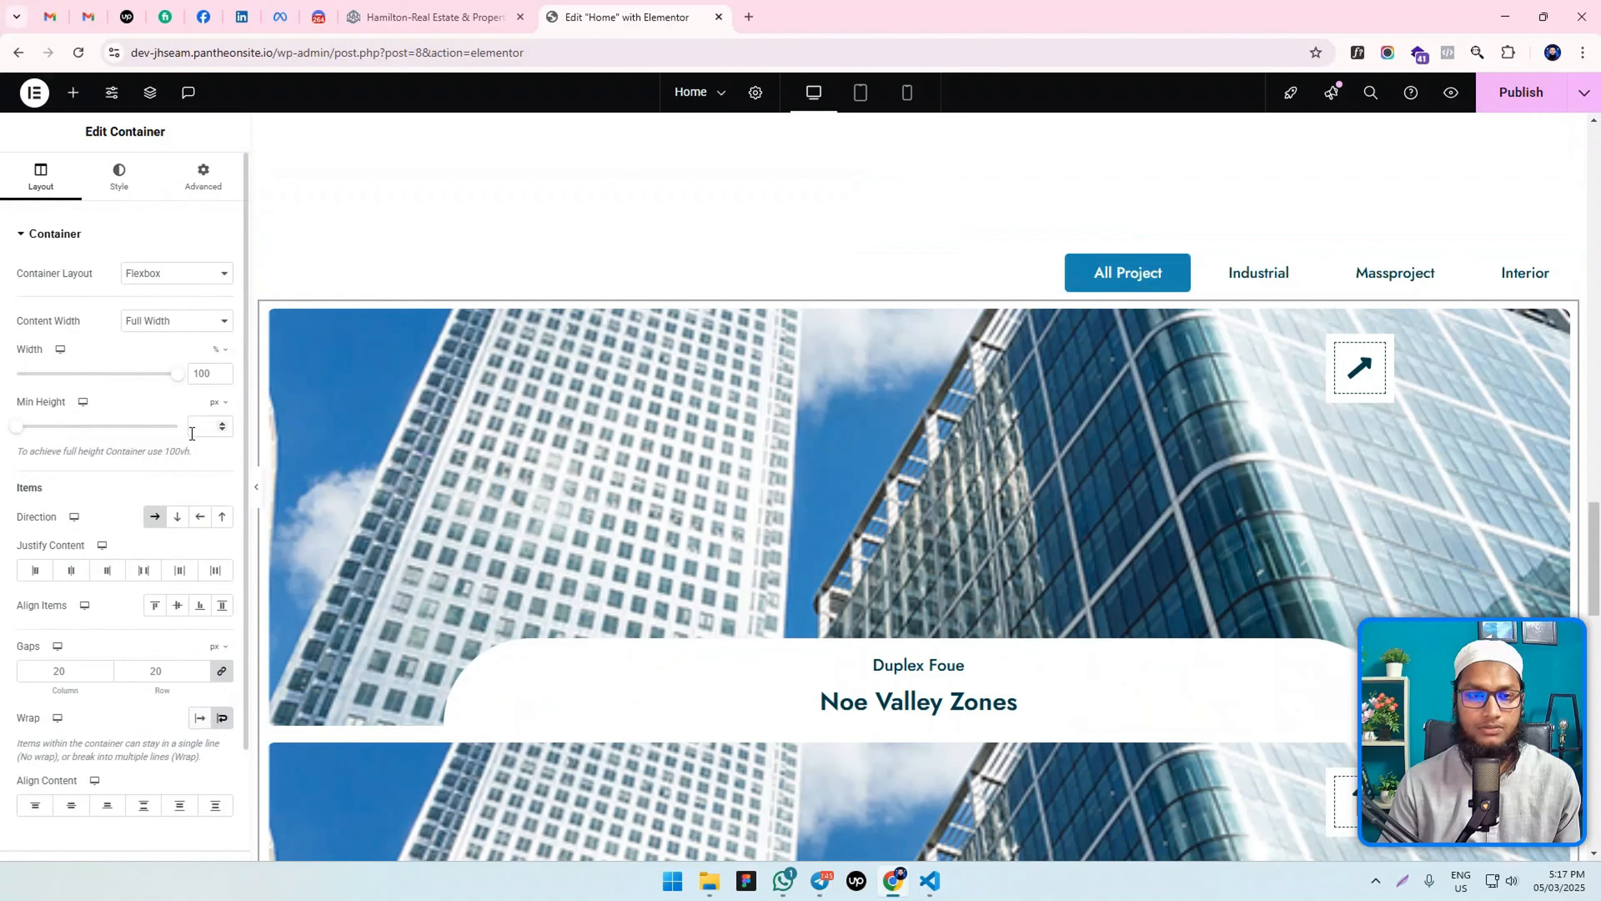
pyautogui.click(277, 319)
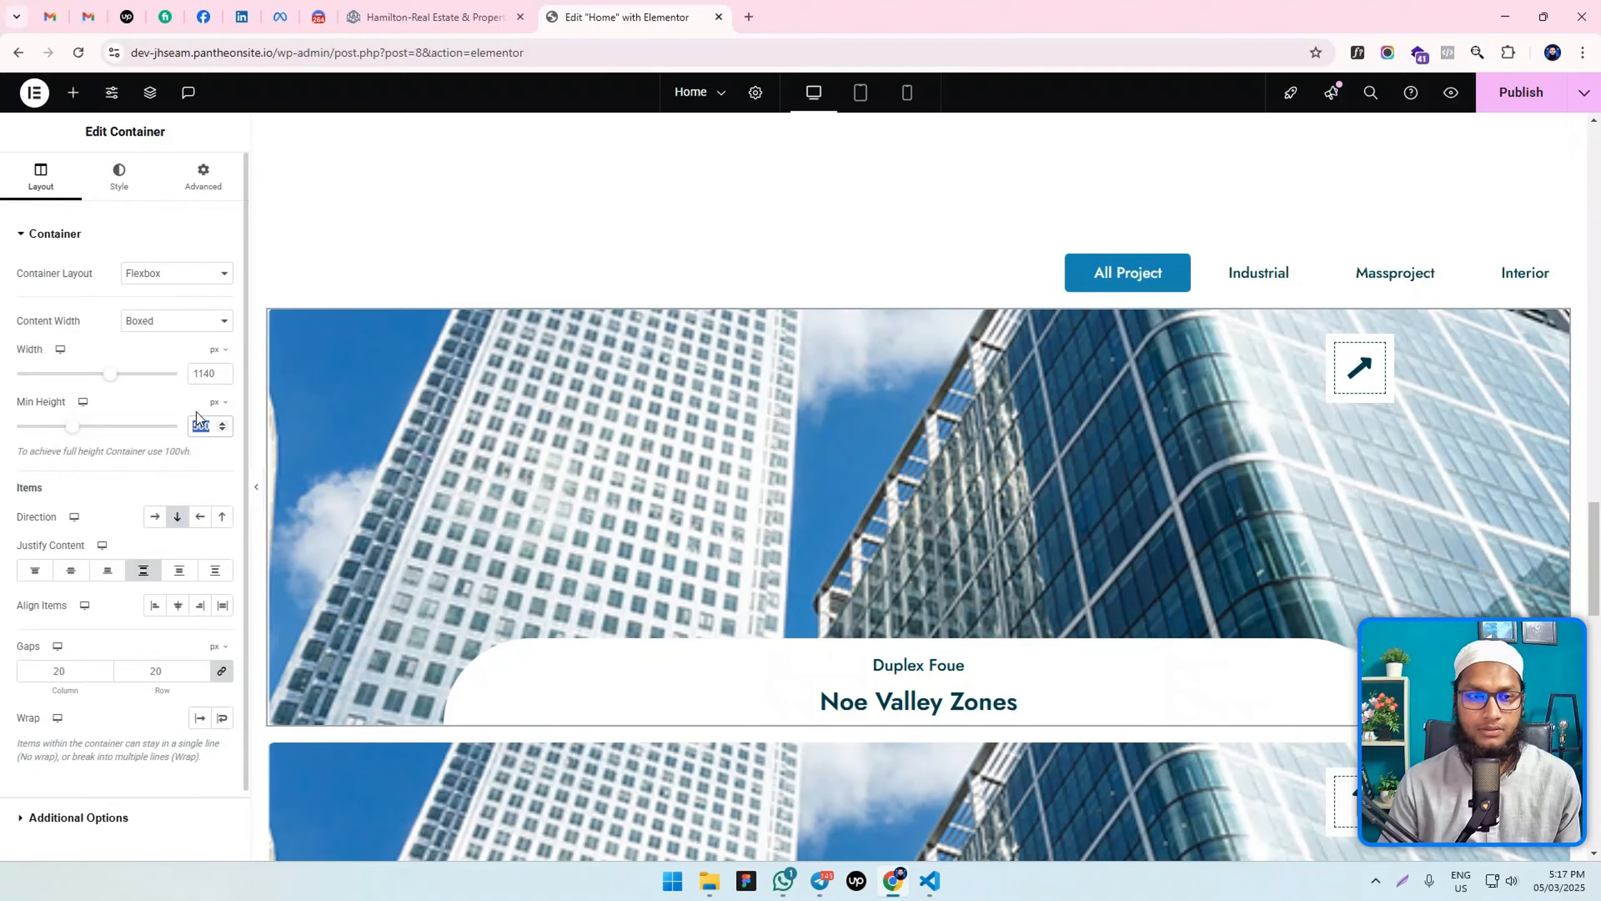
pyautogui.click(219, 384)
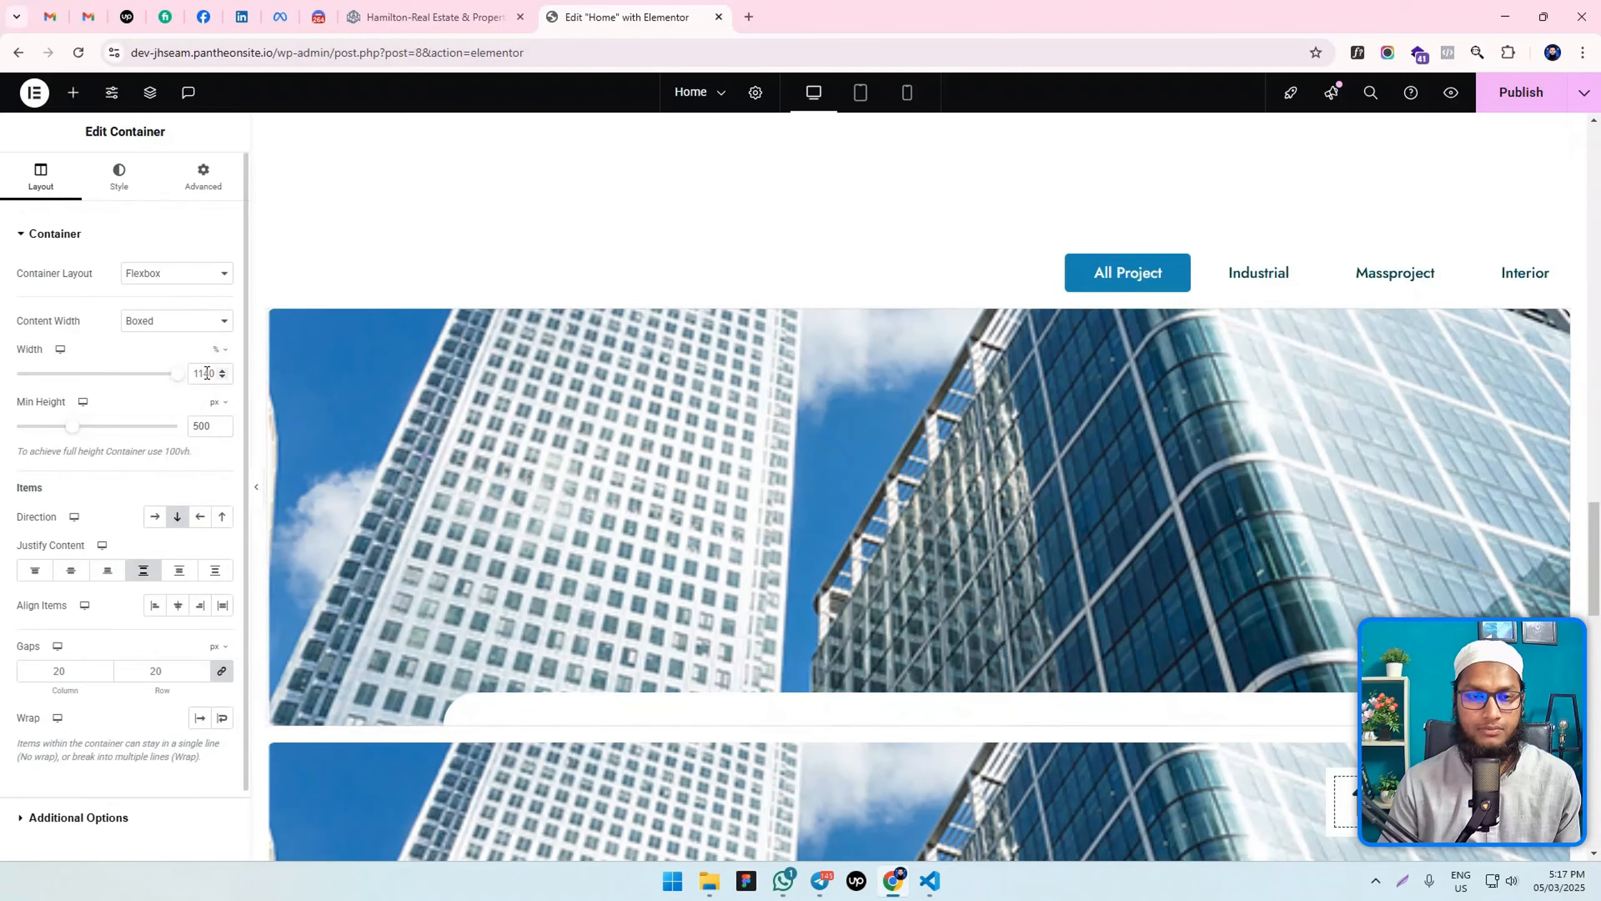
pyautogui.doubleClick(201, 373)
pyautogui.write('33.3')
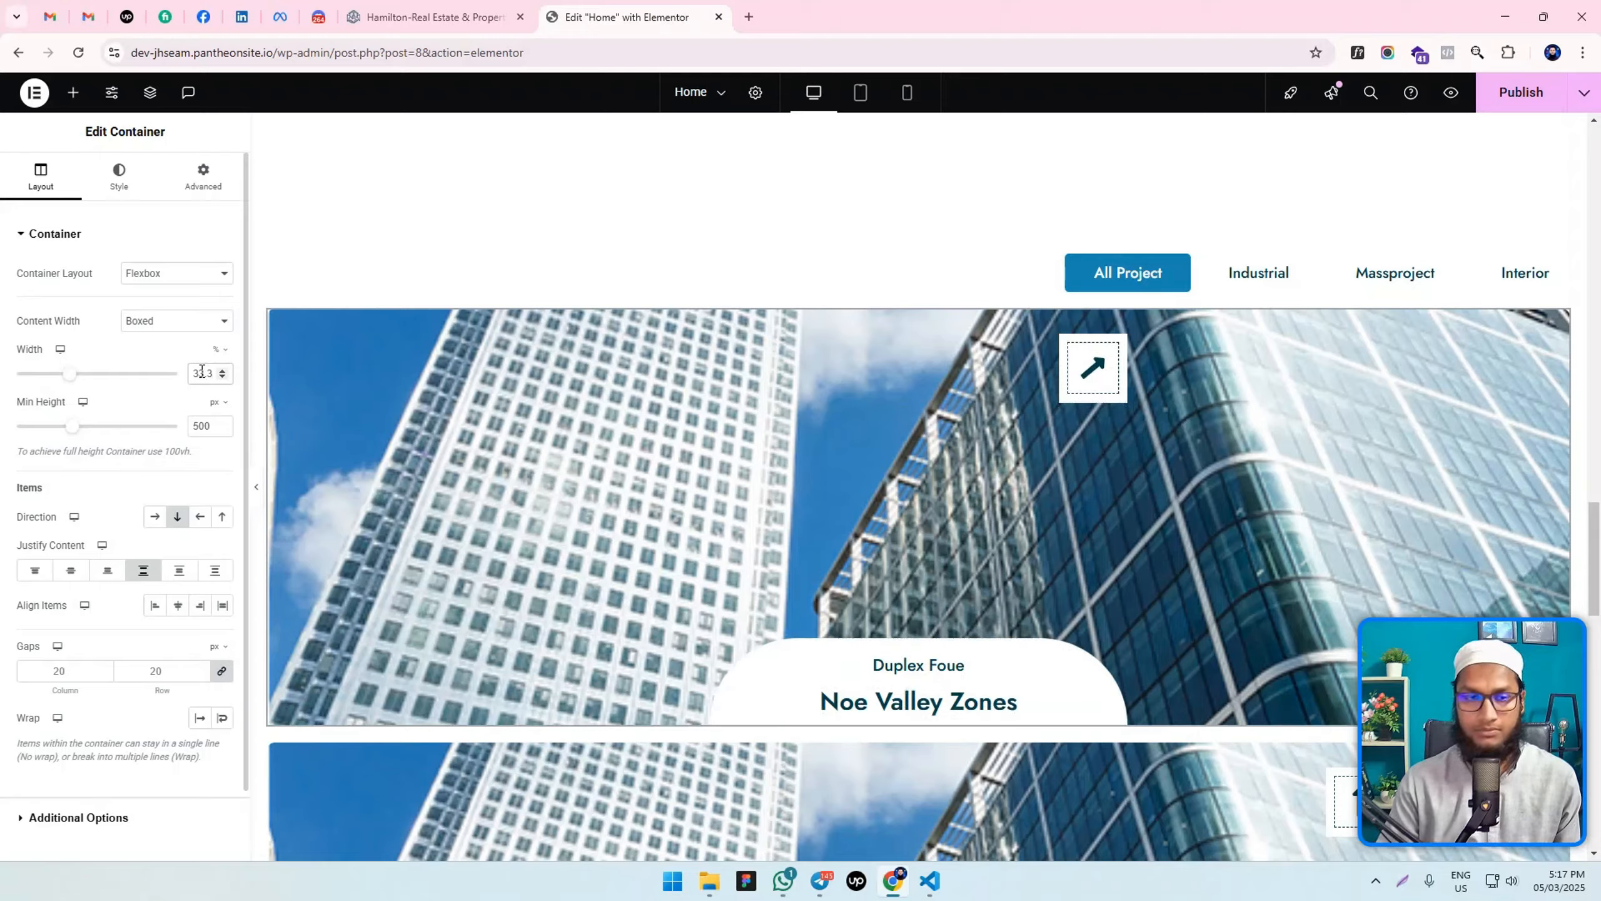
pyautogui.press('BackSpace')
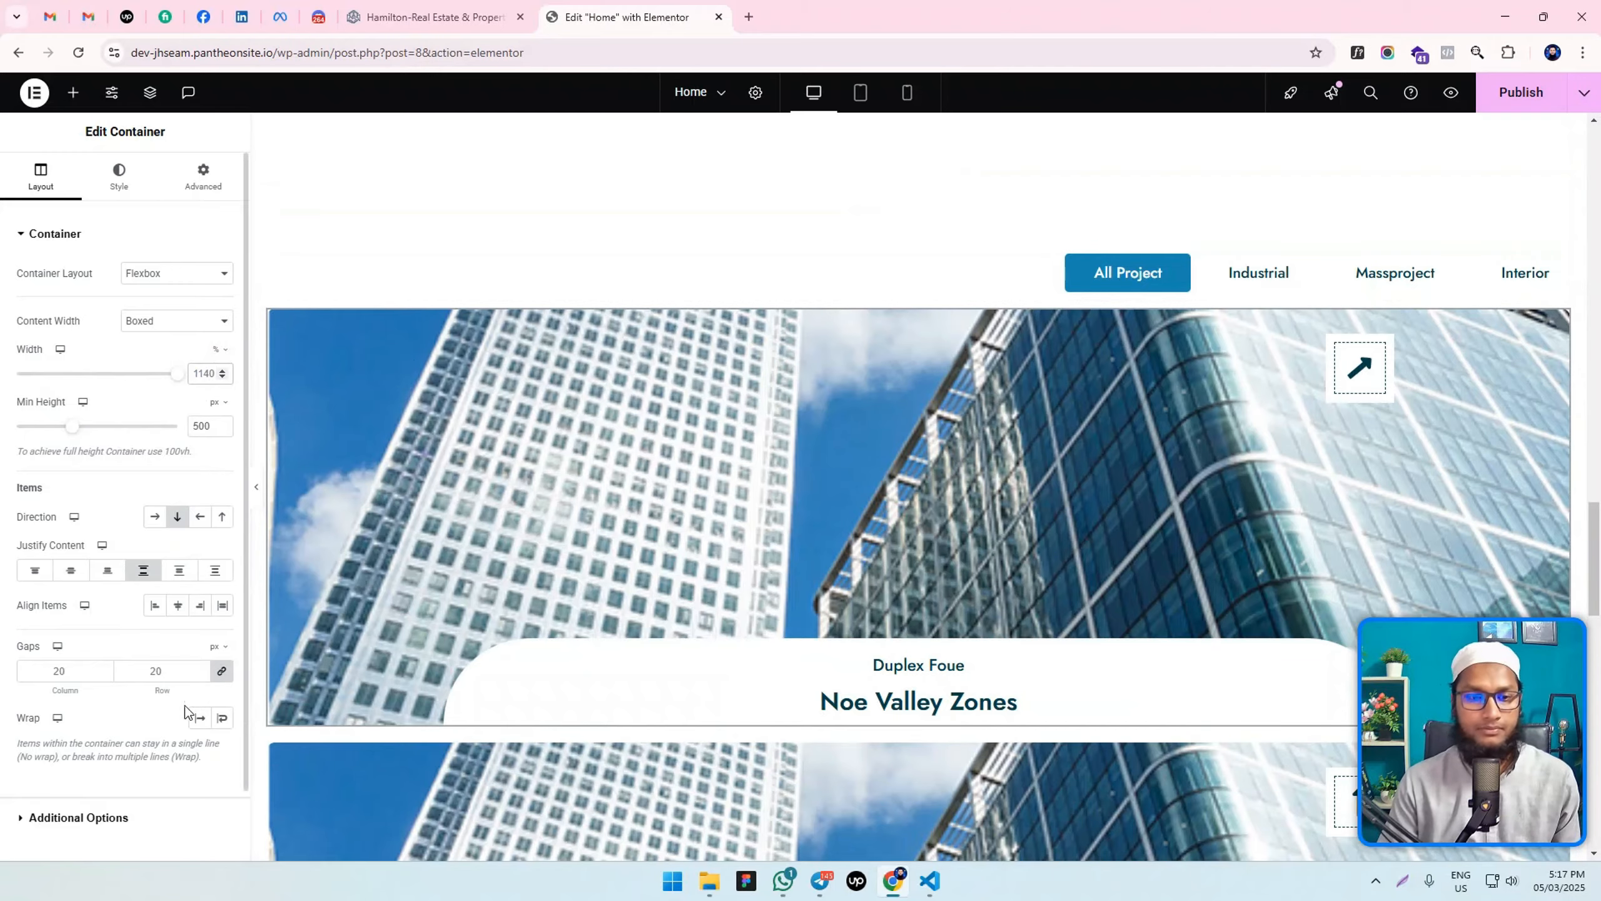
pyautogui.scroll(-2, 185, 705)
pyautogui.click(107, 654)
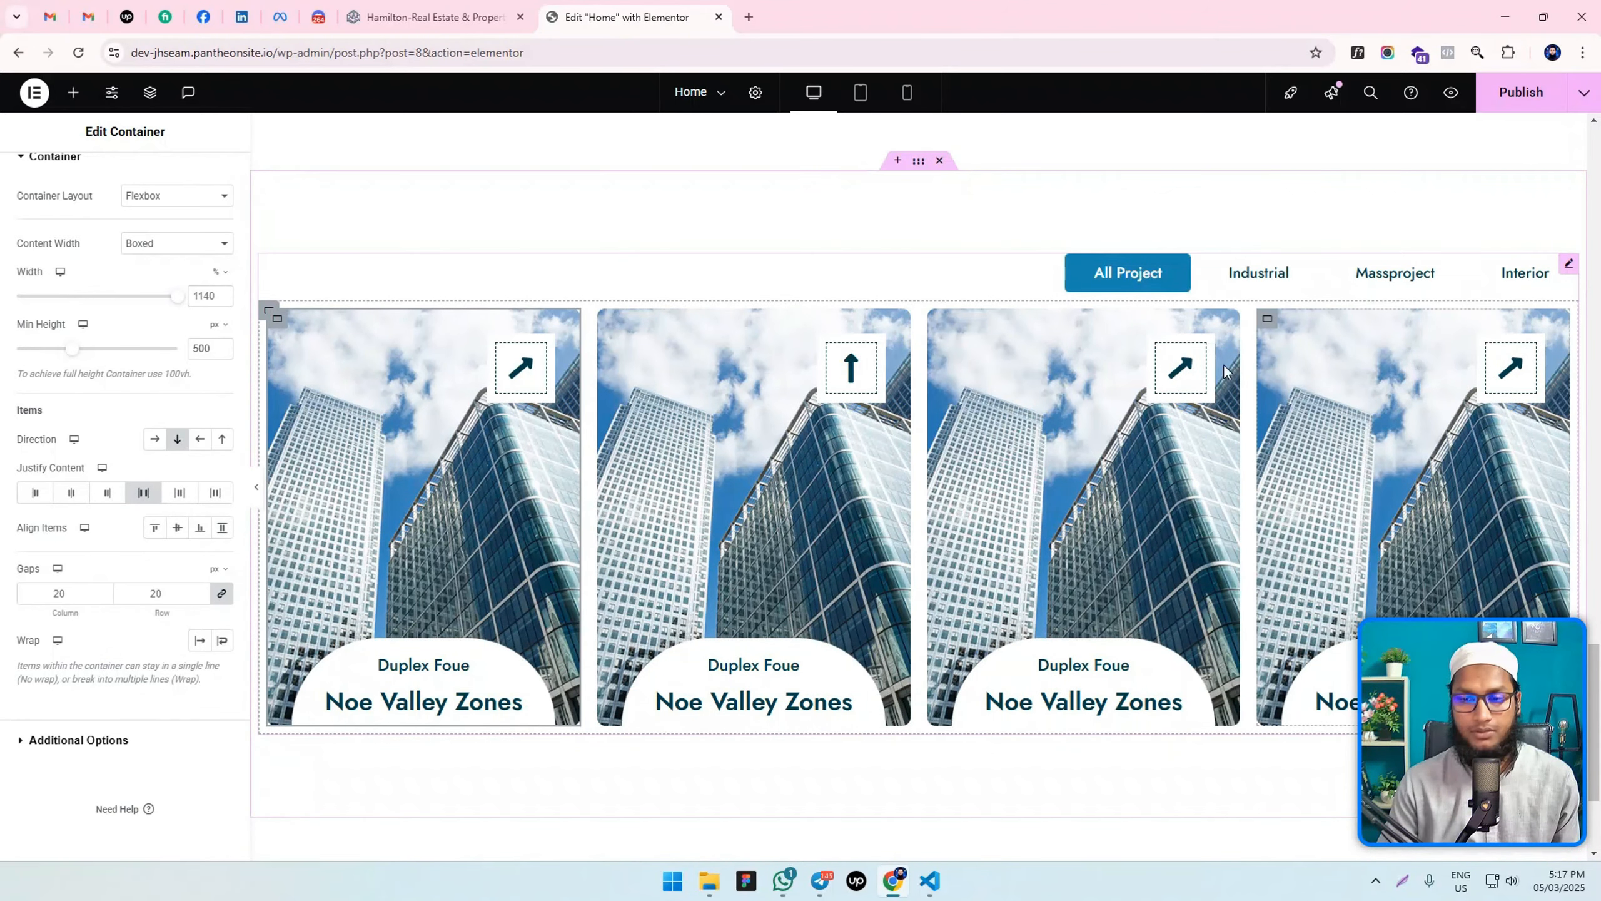
# Show the Structure tree at Tab #1 and try to move its first card container up in the tree.
pyautogui.click(268, 312)
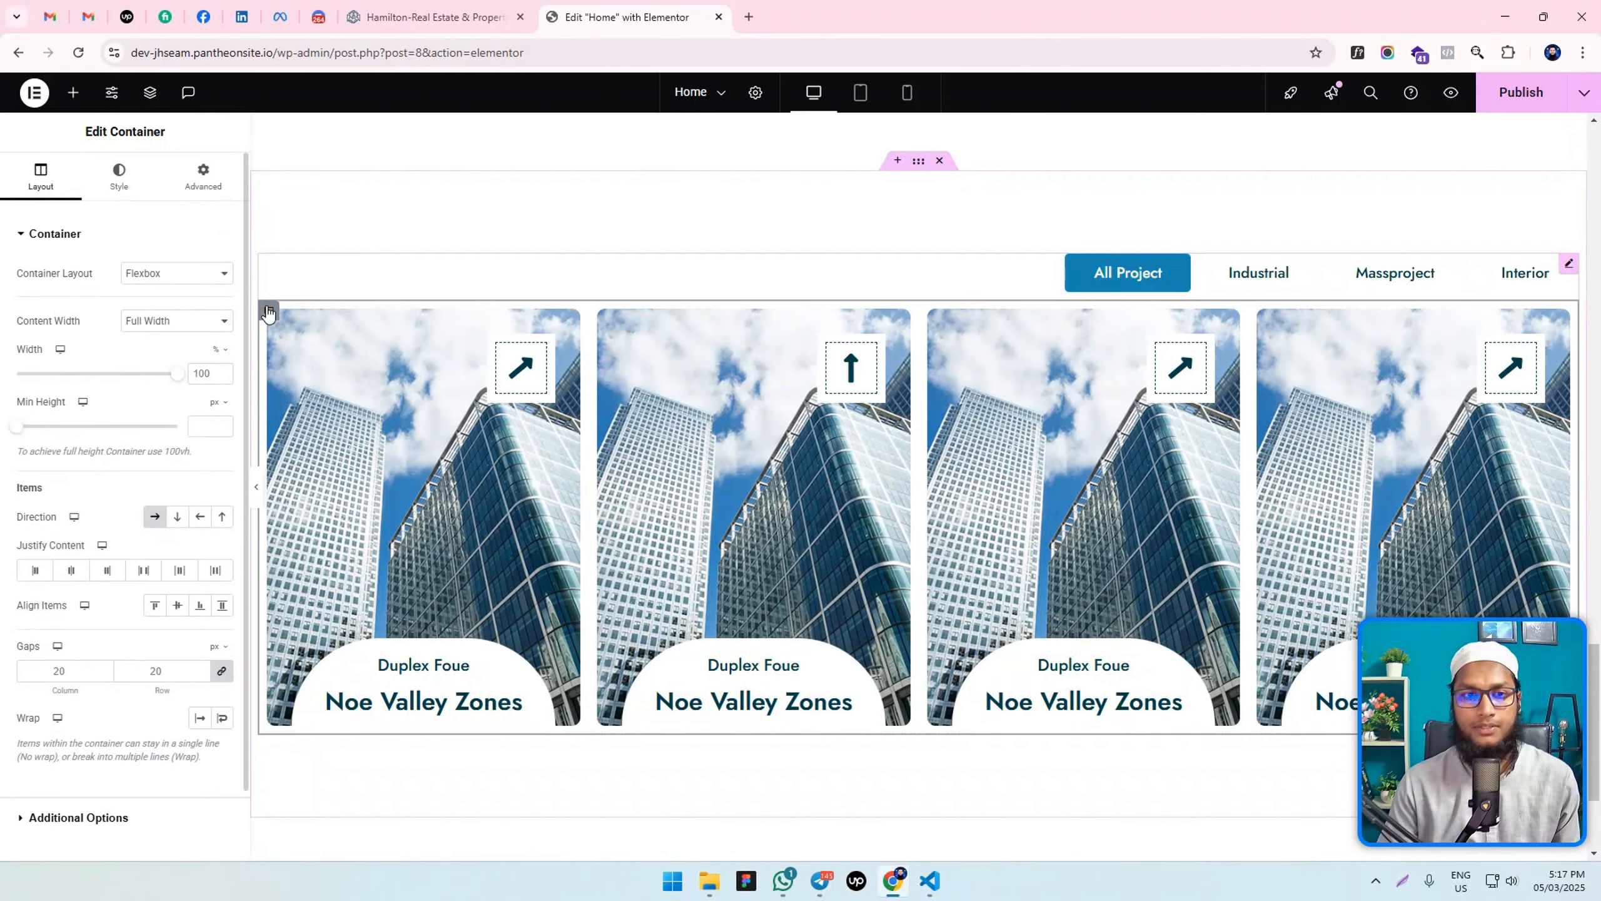
pyautogui.rightClick(268, 312)
pyautogui.click(343, 712)
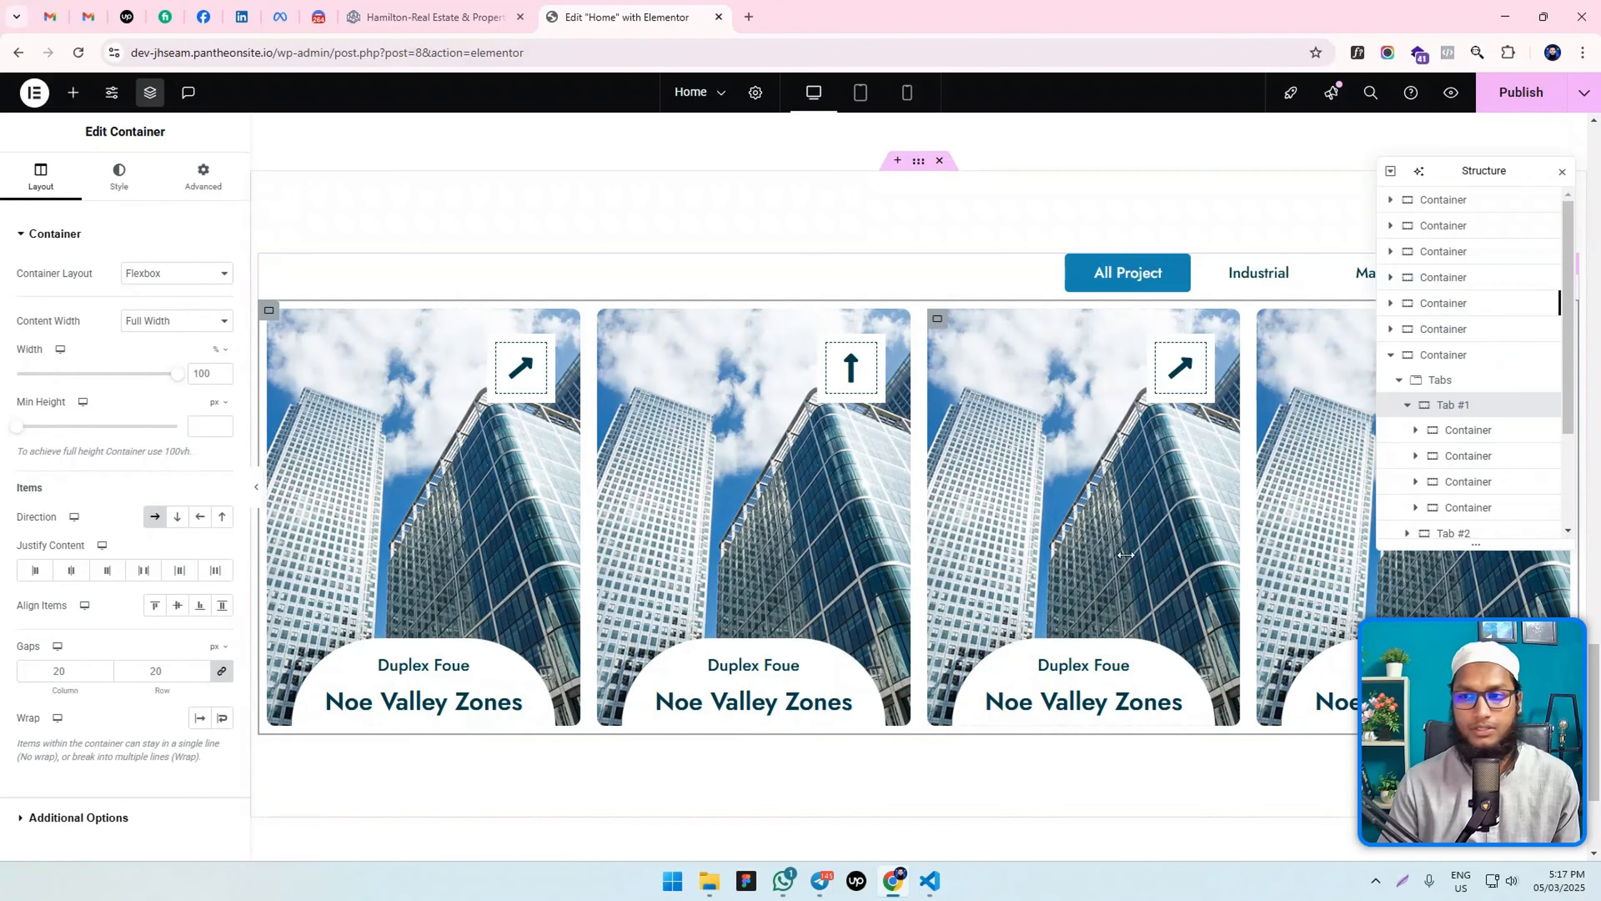
pyautogui.moveTo(1432, 434); pyautogui.dragTo(1482, 412)
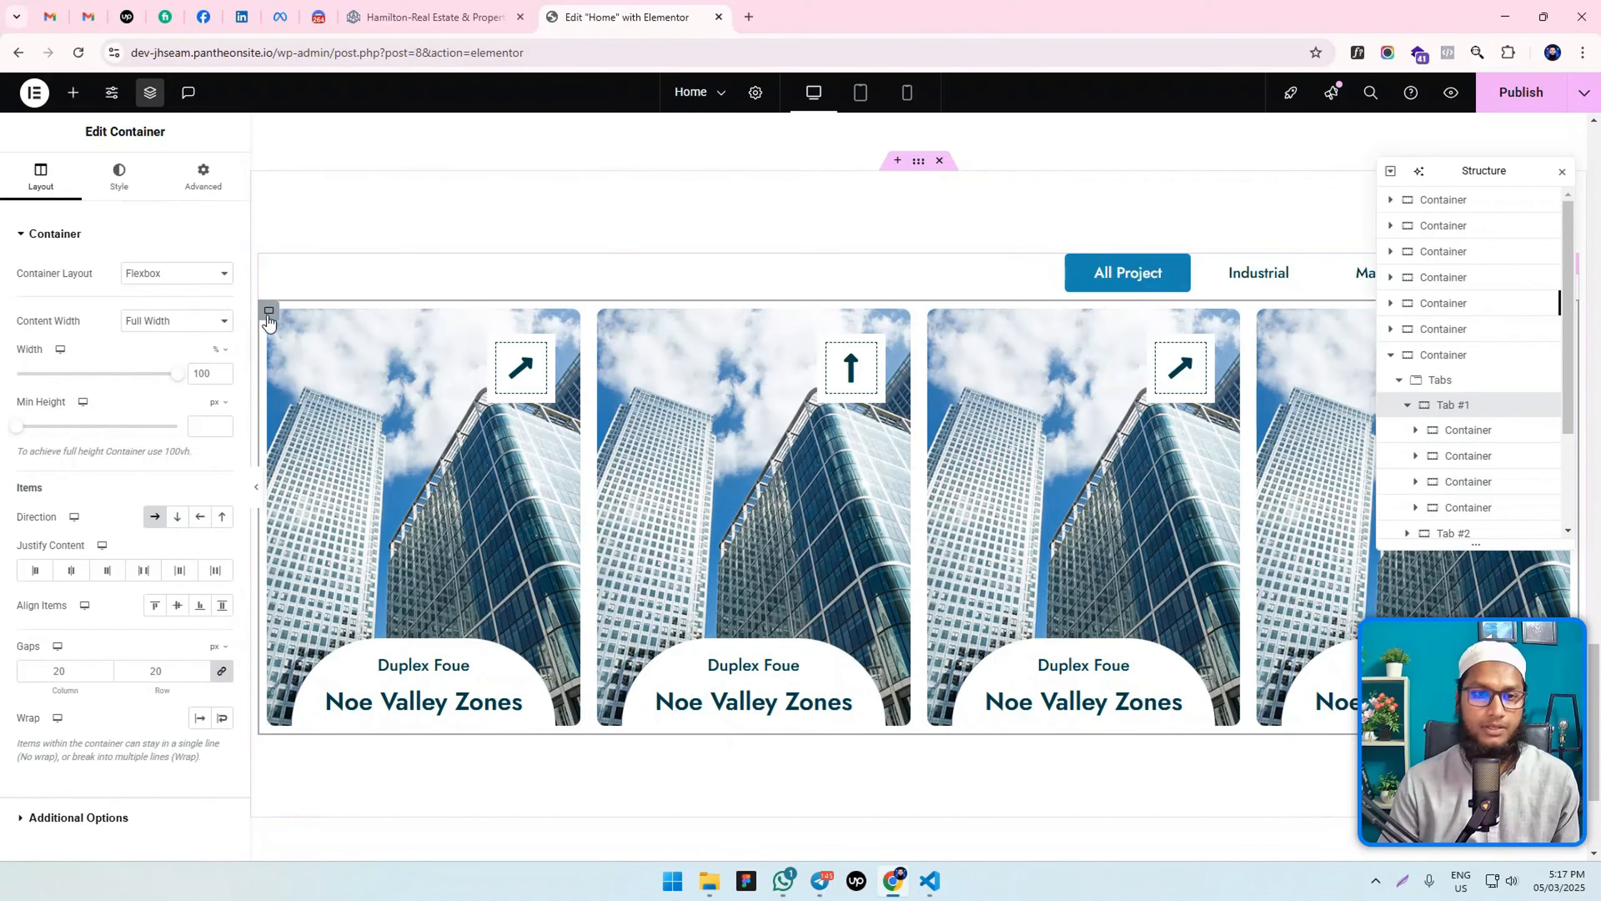
pyautogui.rightClick(268, 312)
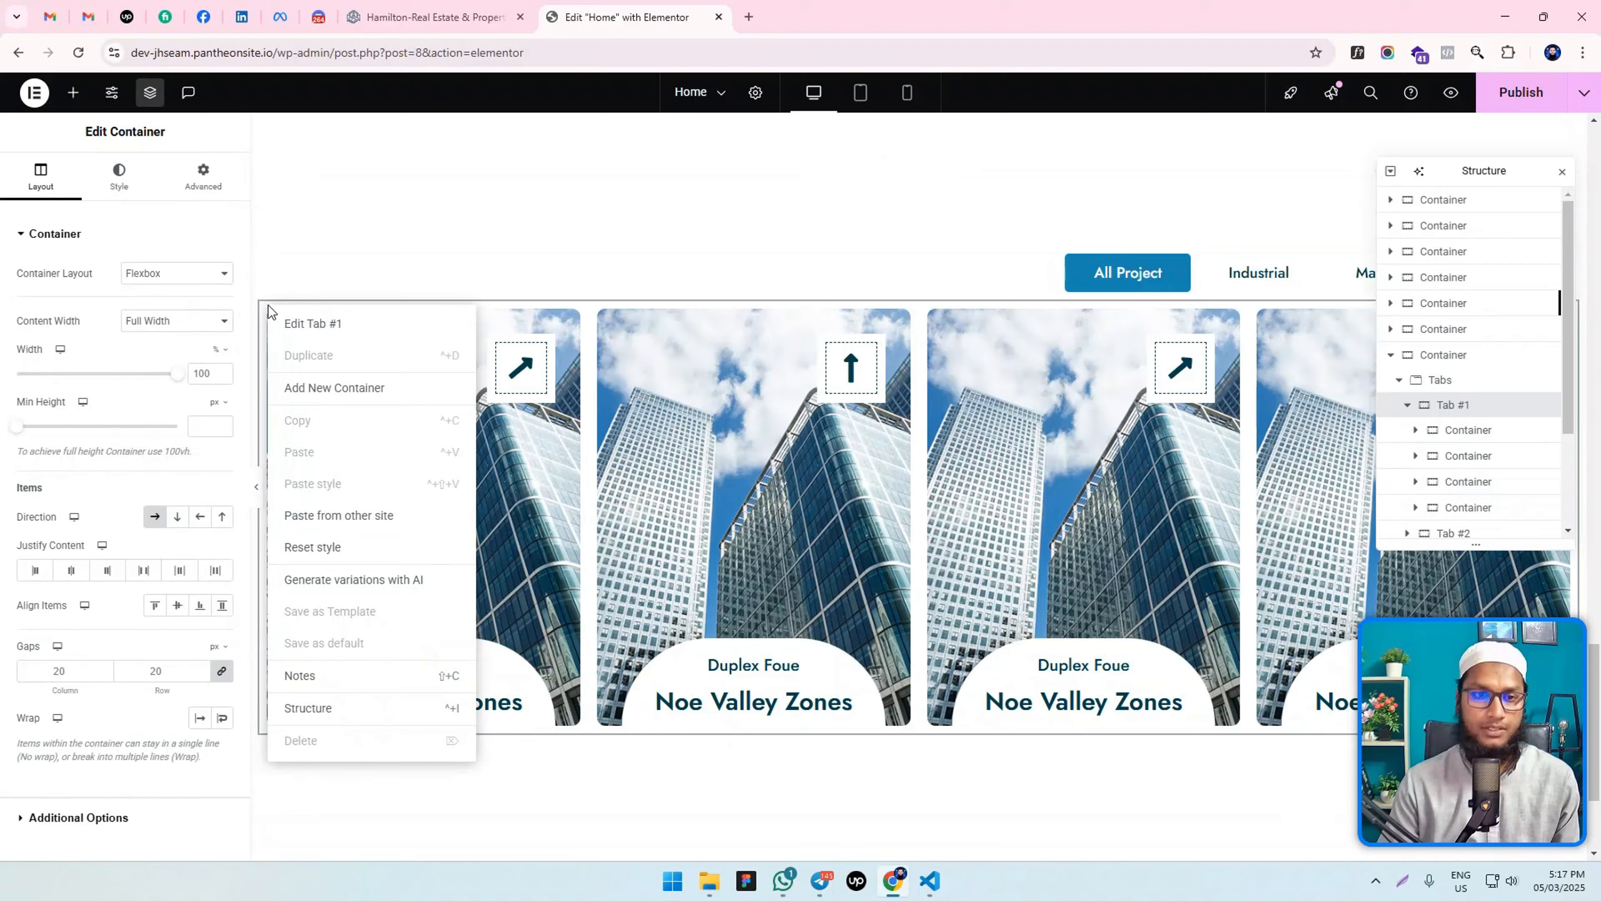
pyautogui.click(590, 344)
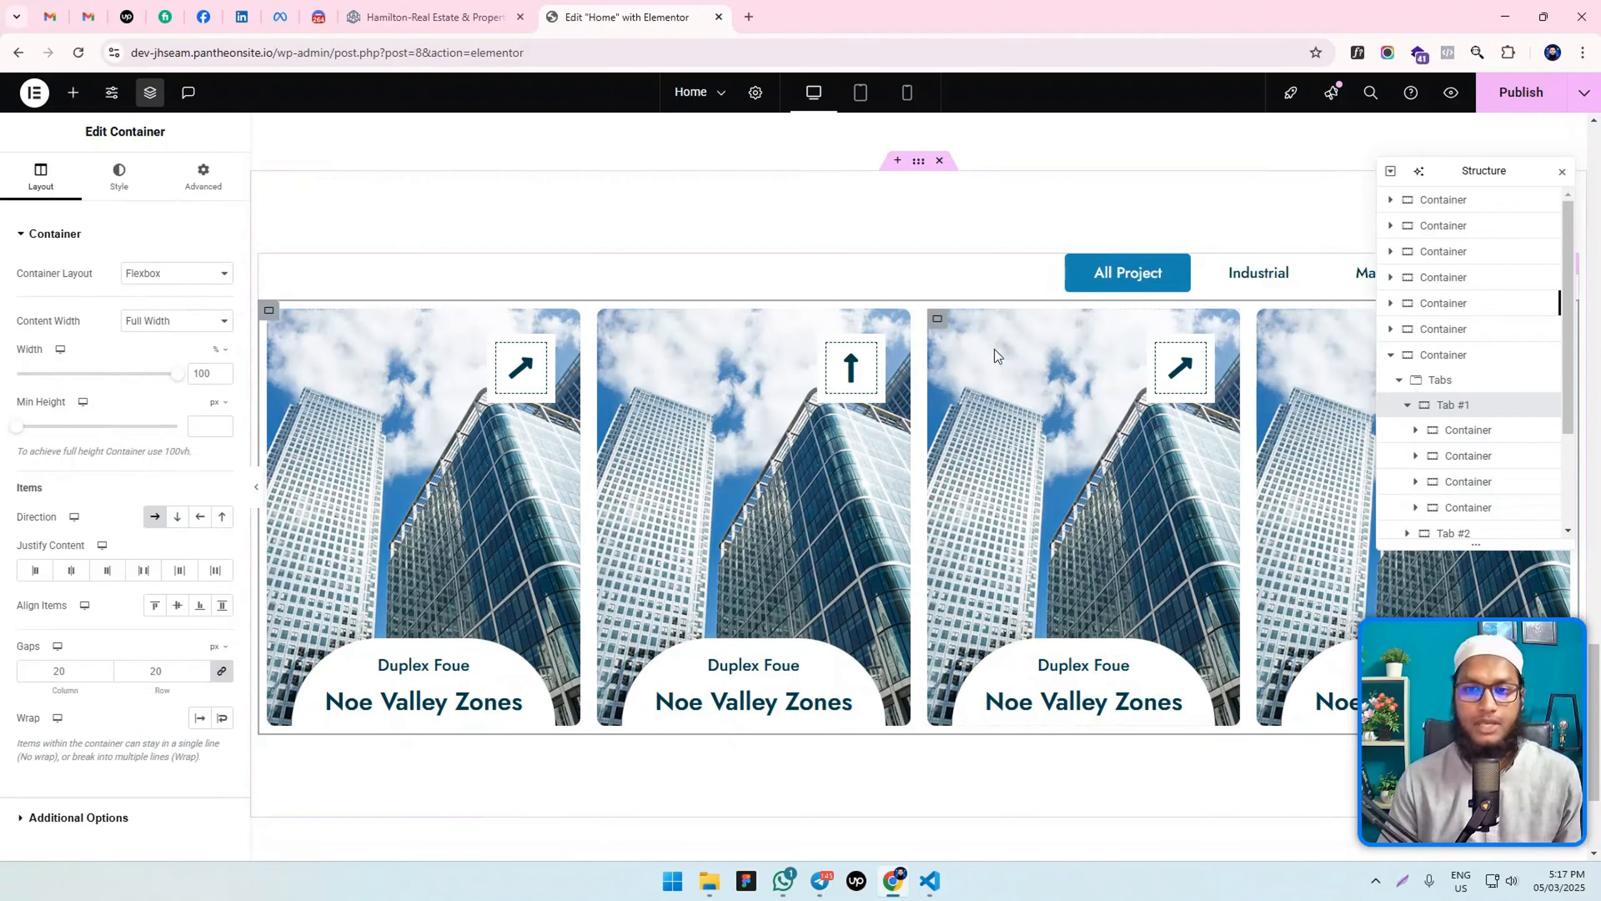
# Delete the duplicated second card from the All Project tab.
pyautogui.click(1267, 318)
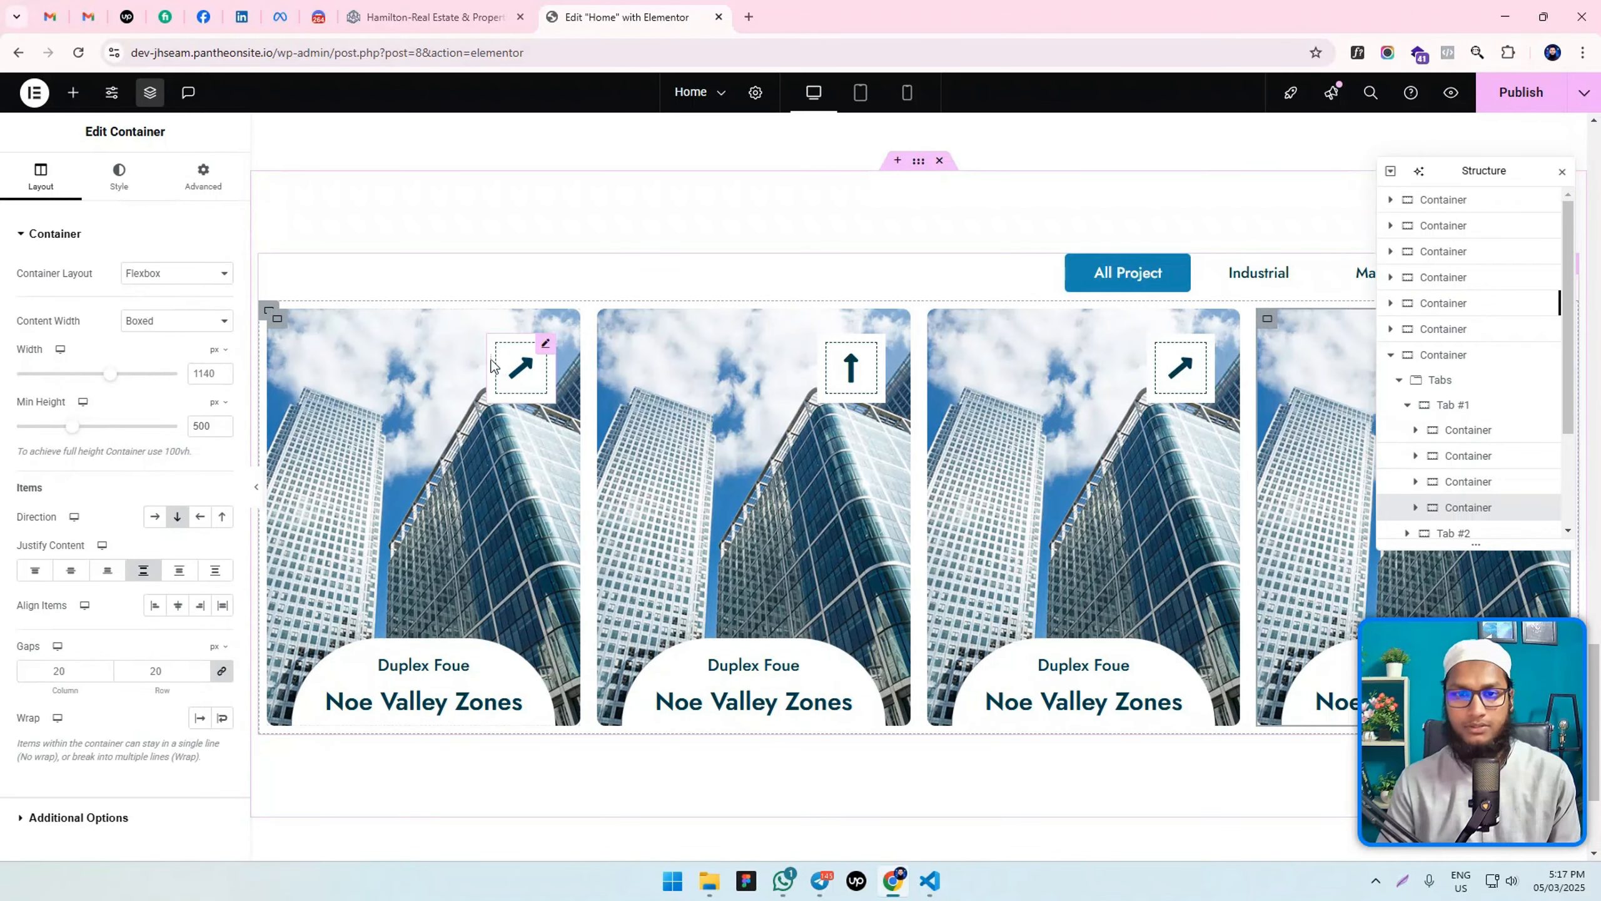
pyautogui.click(608, 320)
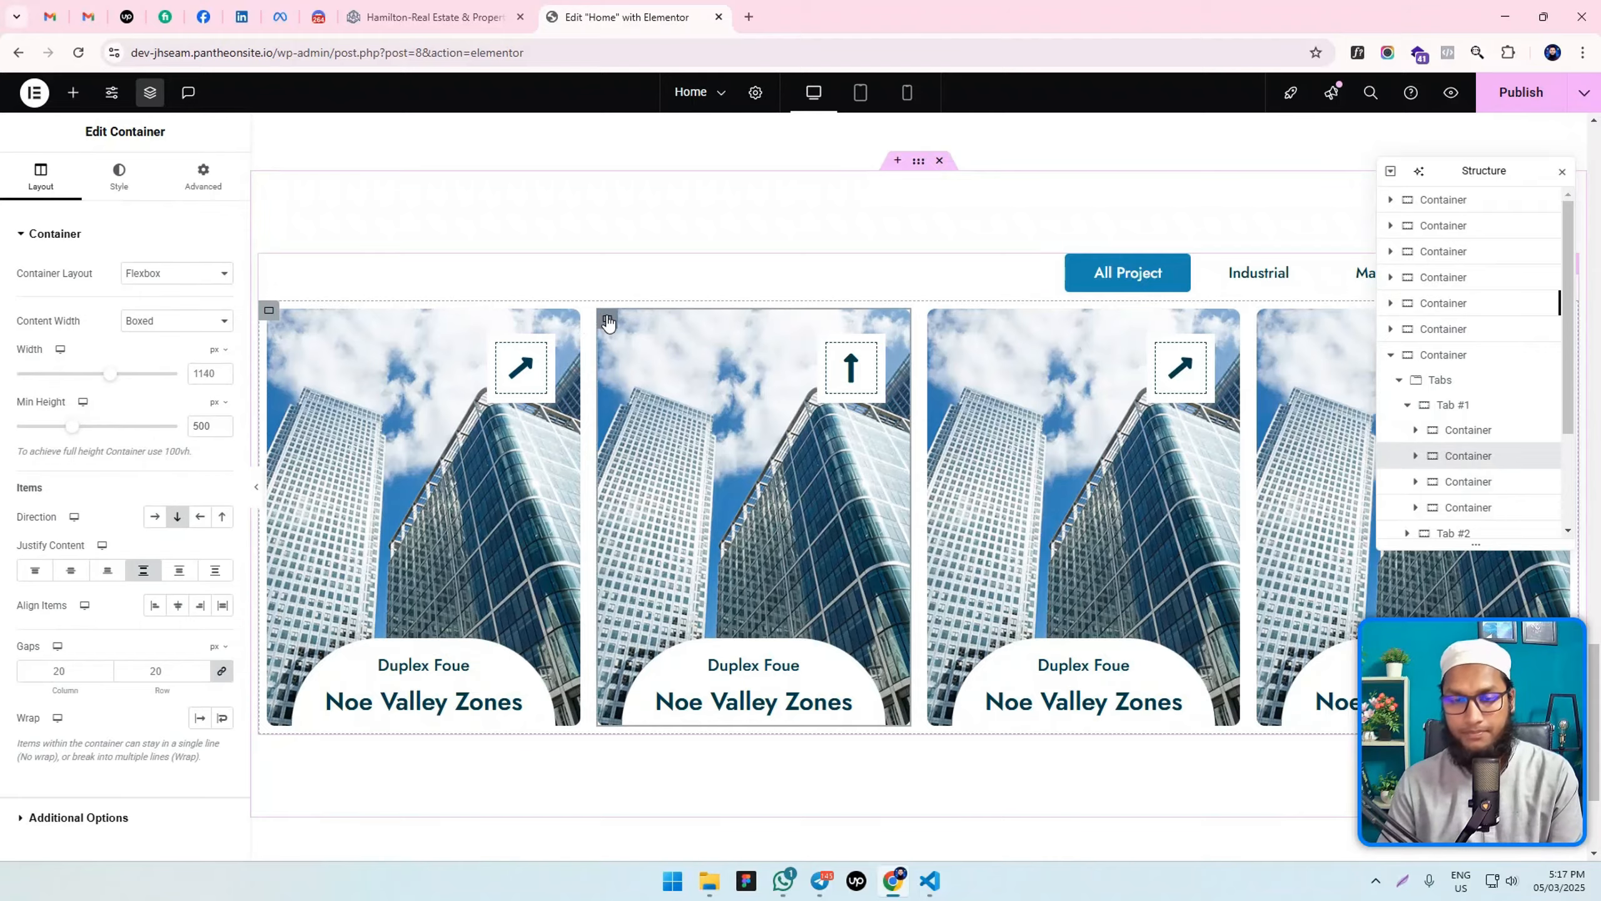
pyautogui.press('Delete')
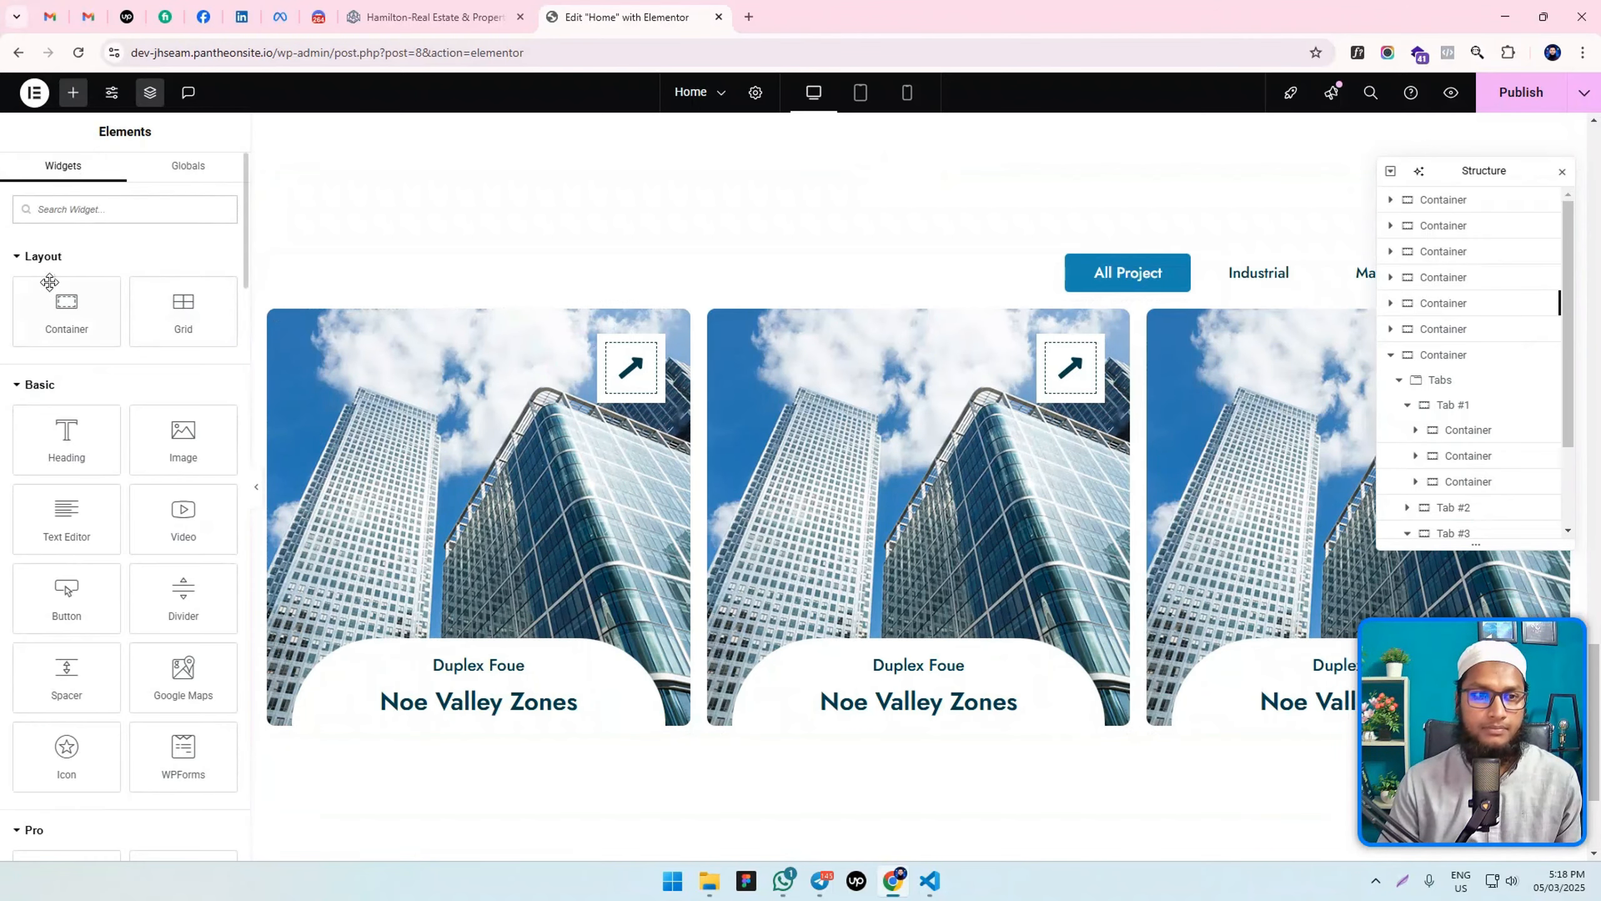
# Insert a new container among the All Project cards and move it to the first place inside Tab #1.
pyautogui.moveTo(63, 302); pyautogui.dragTo(685, 477)
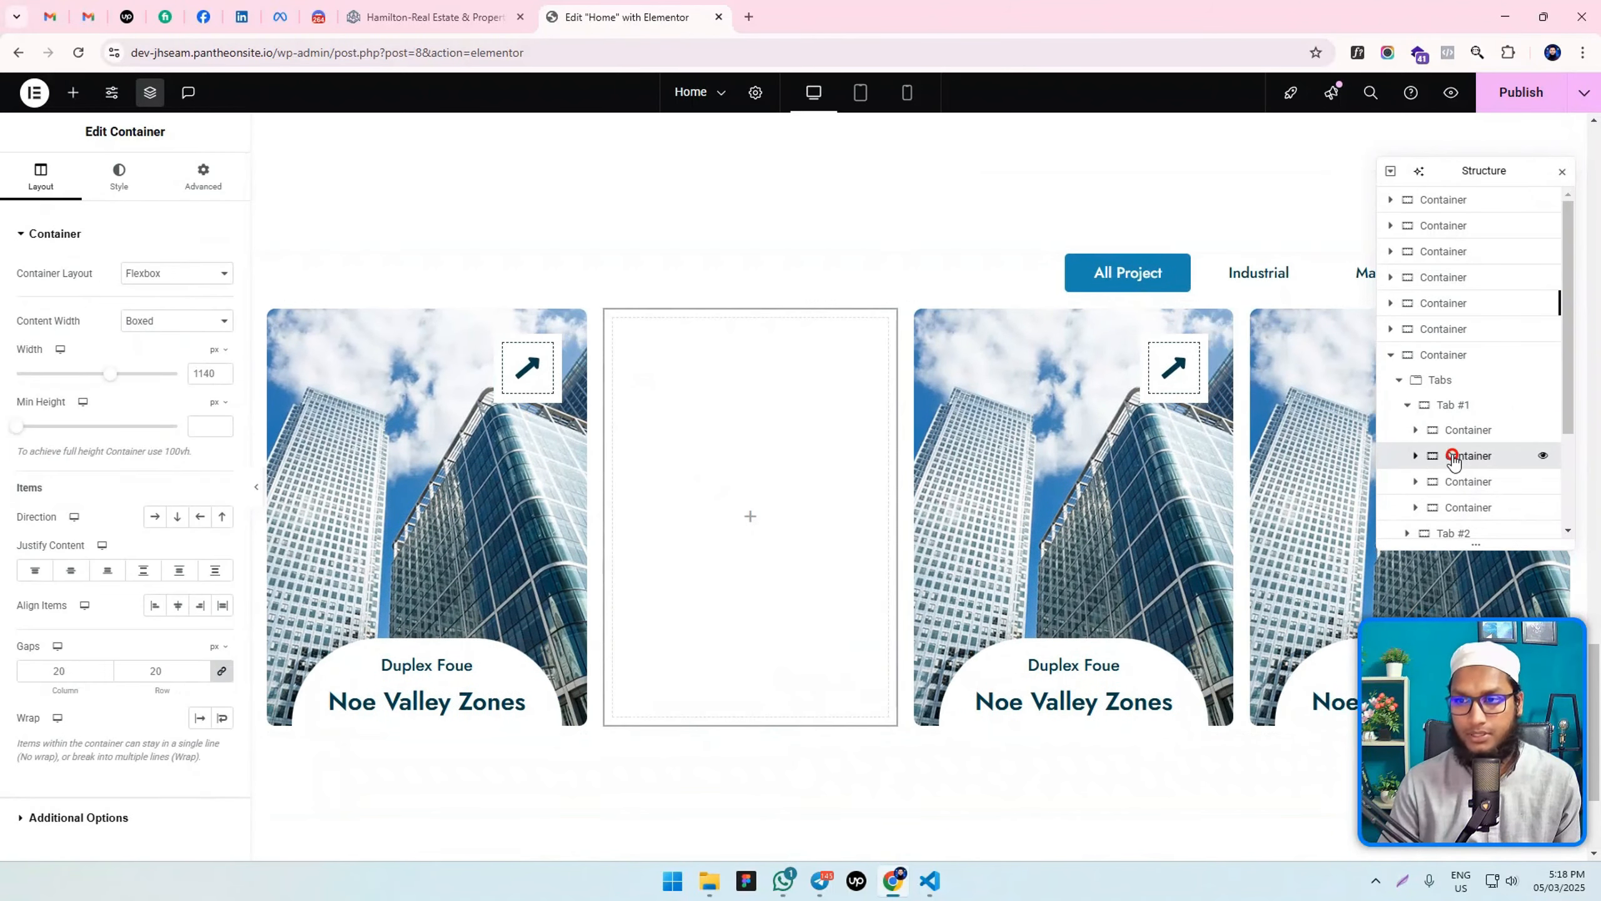
pyautogui.moveTo(1453, 460); pyautogui.dragTo(1472, 434)
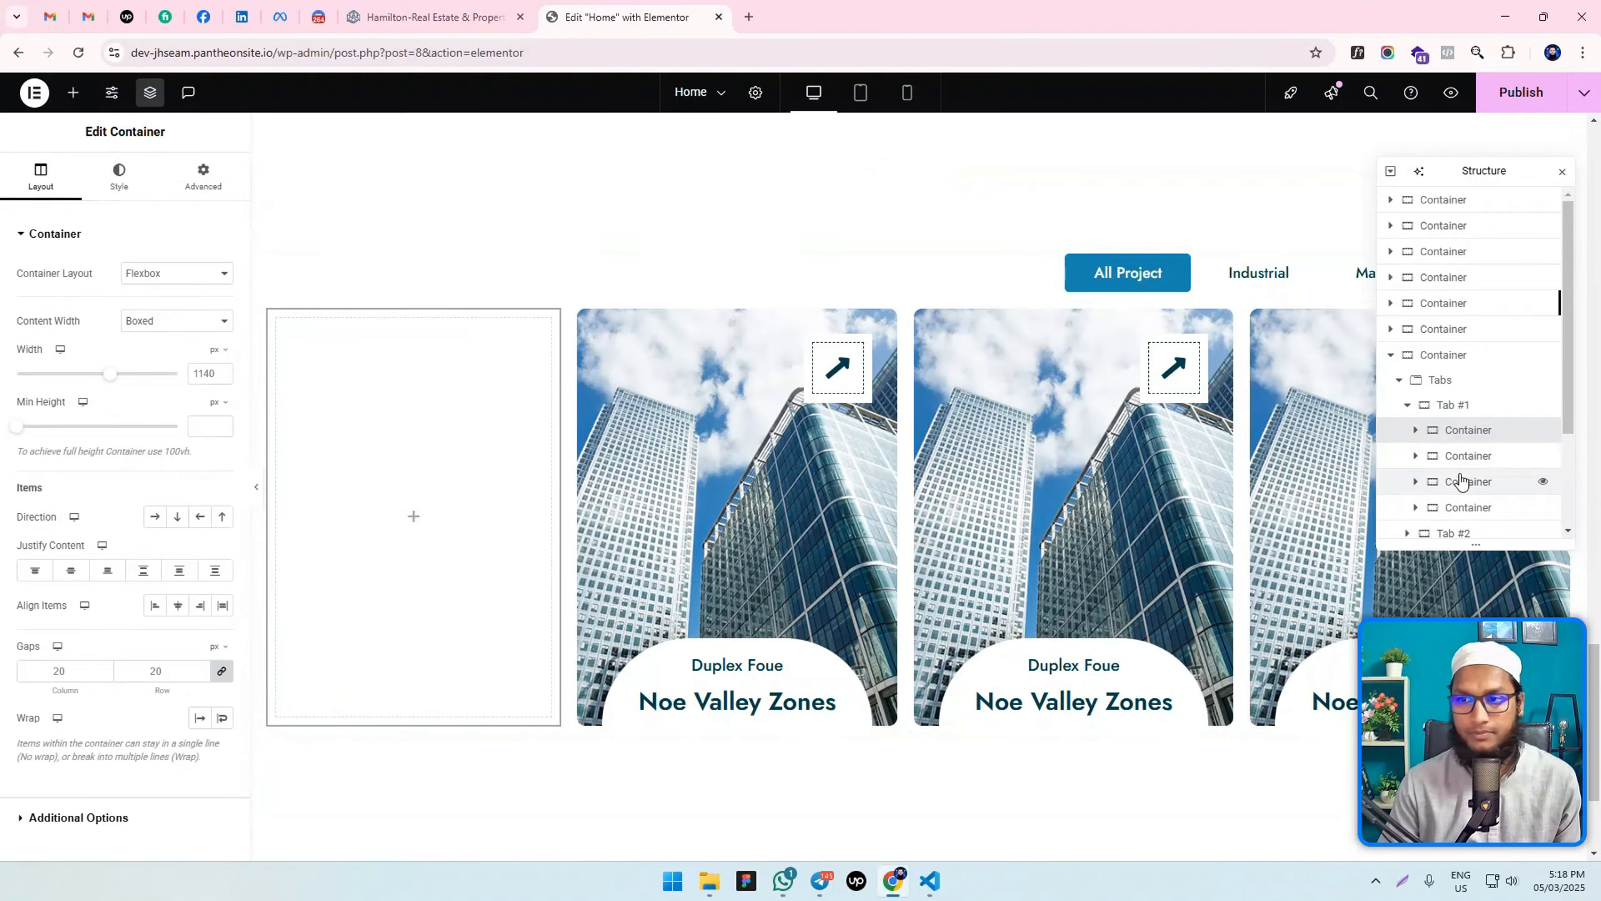
# Set Tab #1 to a vertical column direction and the new empty container's content width to Full Width.
pyautogui.click(1472, 405)
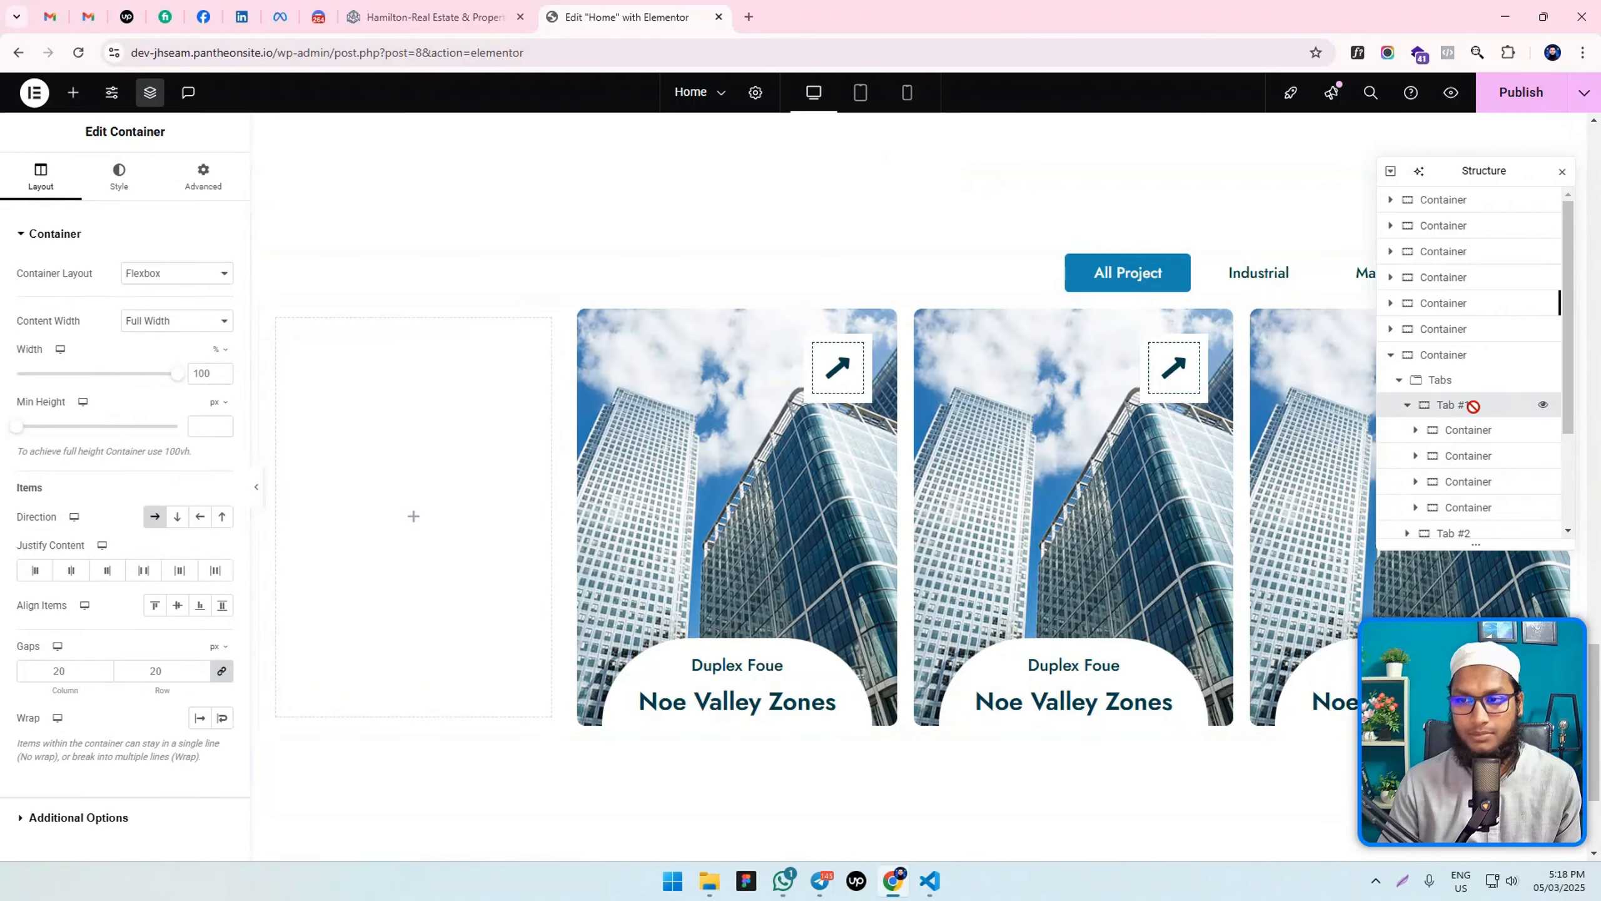
pyautogui.click(178, 519)
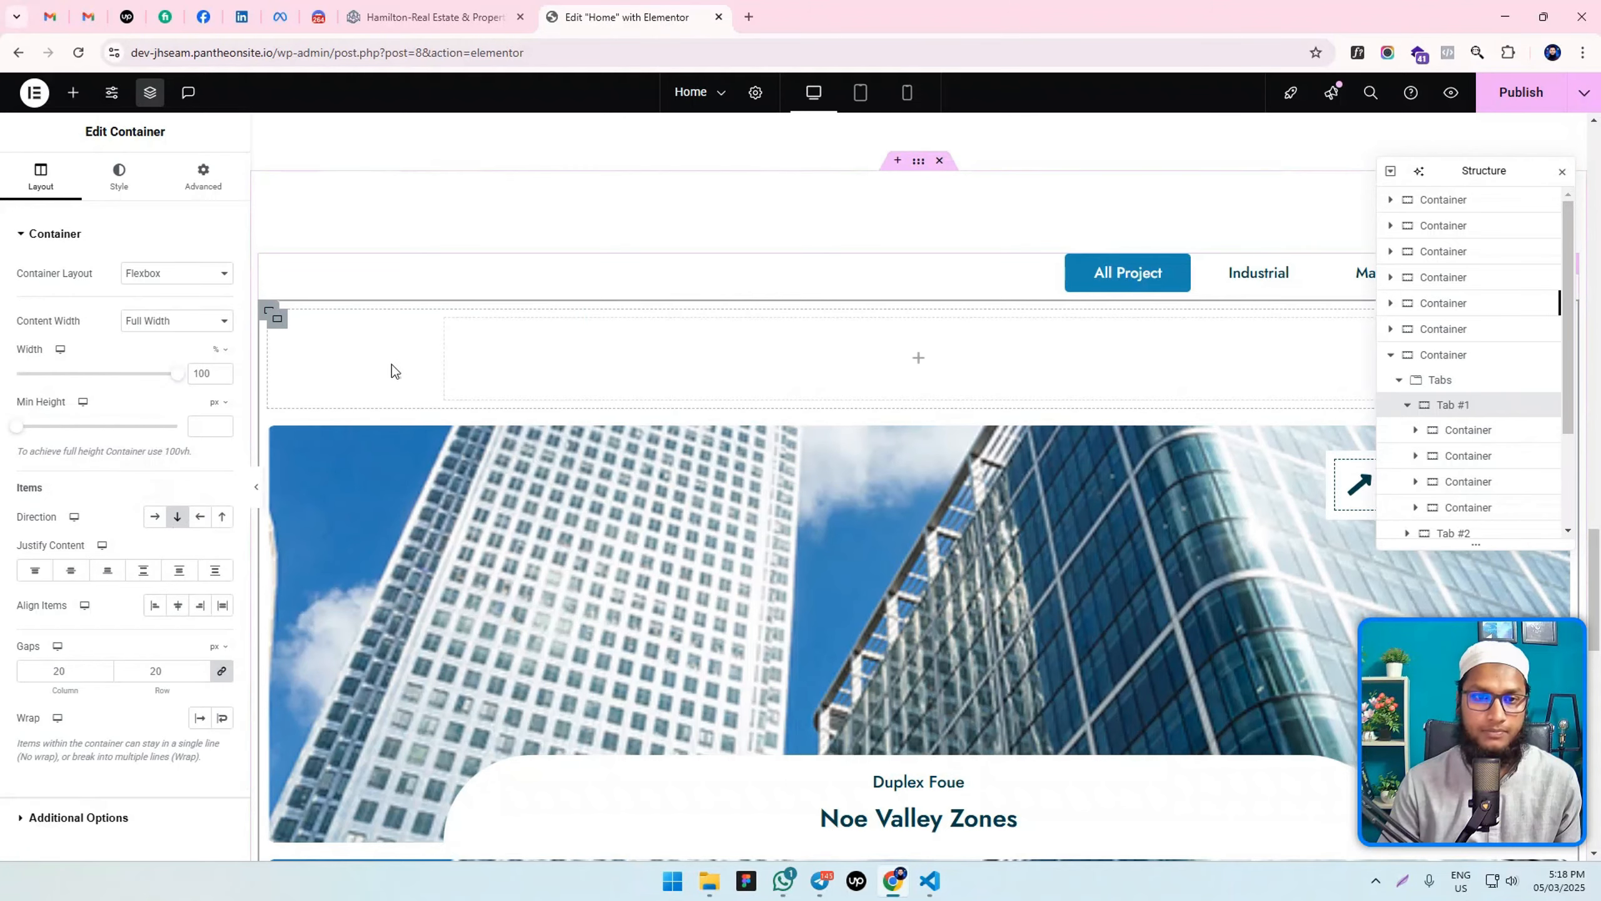
pyautogui.click(283, 321)
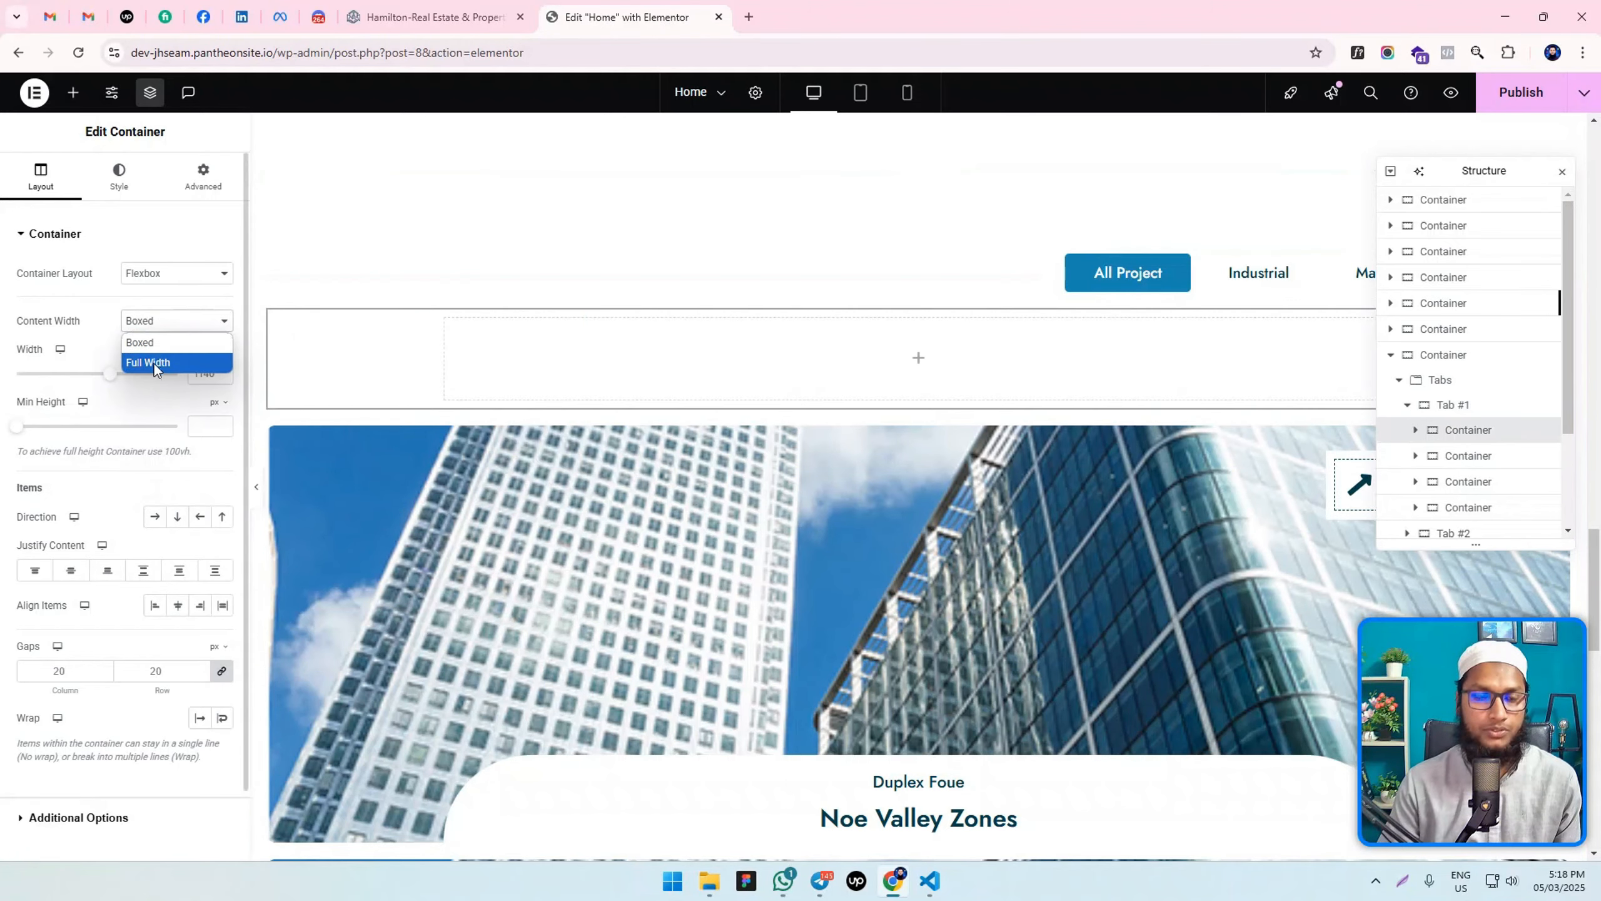
pyautogui.click(153, 362)
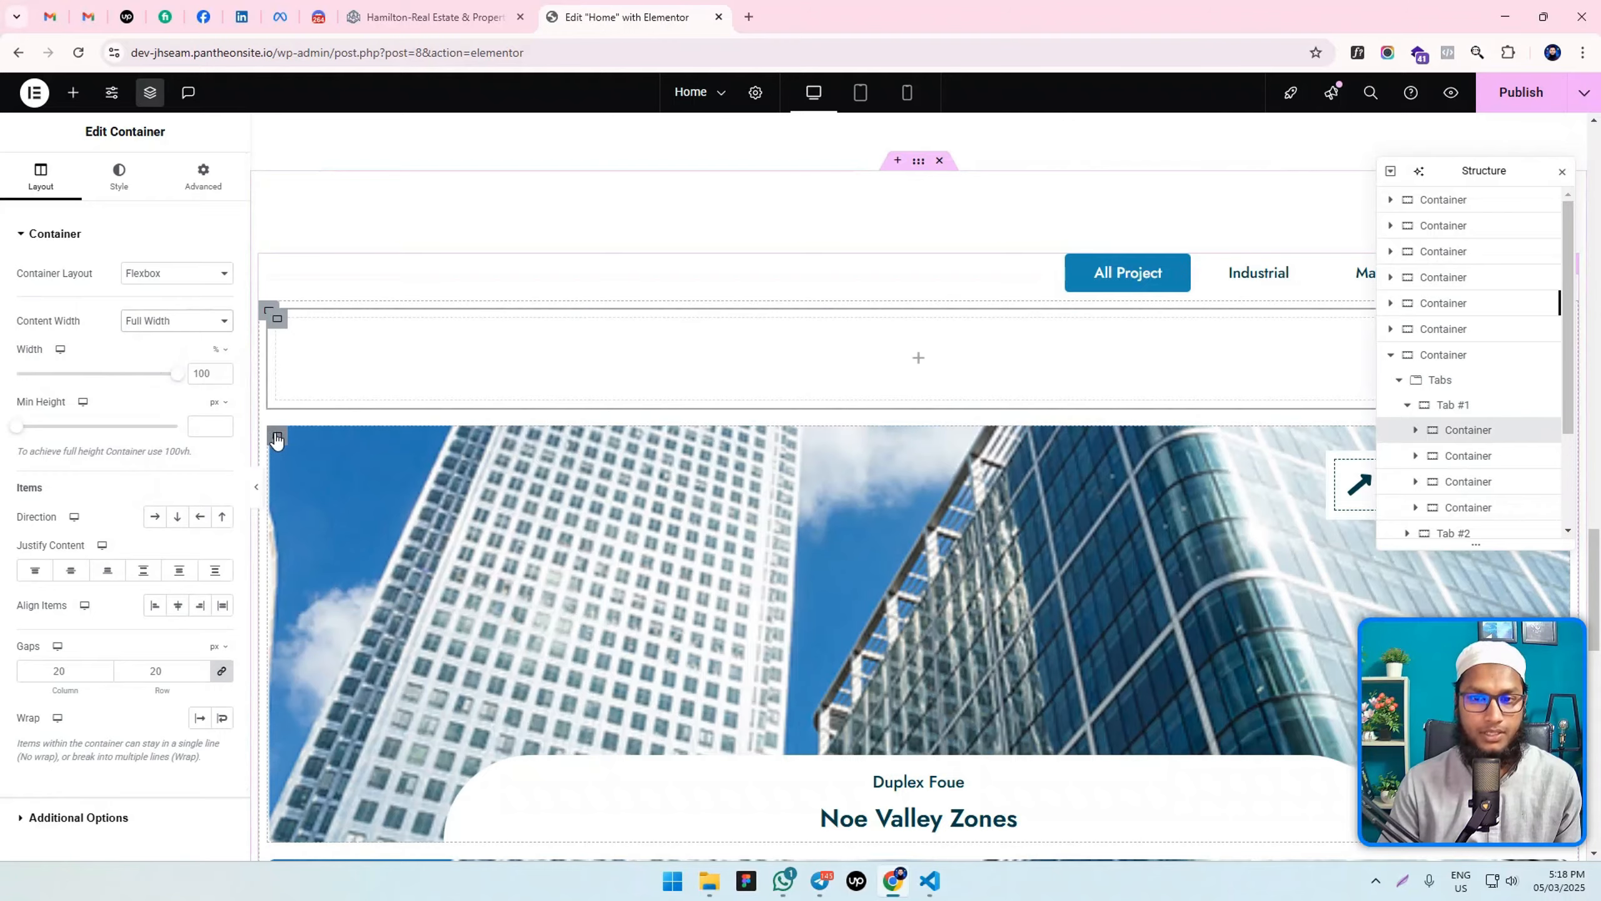
# Move the first project card into the empty full-width container at the start of Tab #1.
pyautogui.click(275, 440)
pyautogui.scroll(-4, 343, 489)
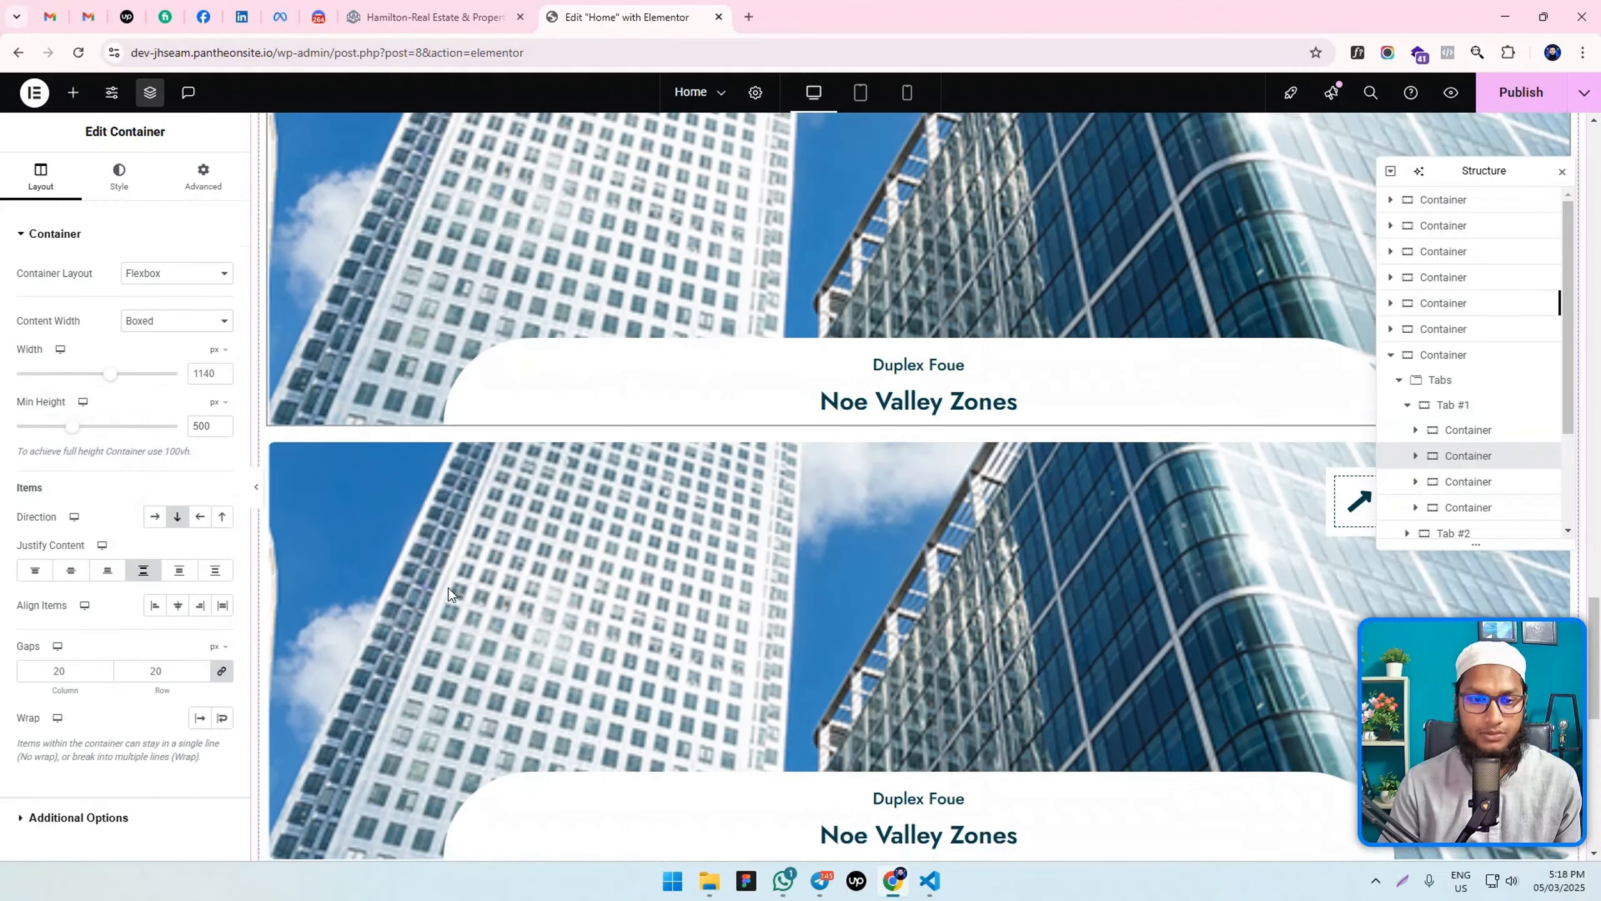
pyautogui.scroll(6, 443, 581)
pyautogui.moveTo(279, 690); pyautogui.dragTo(317, 596)
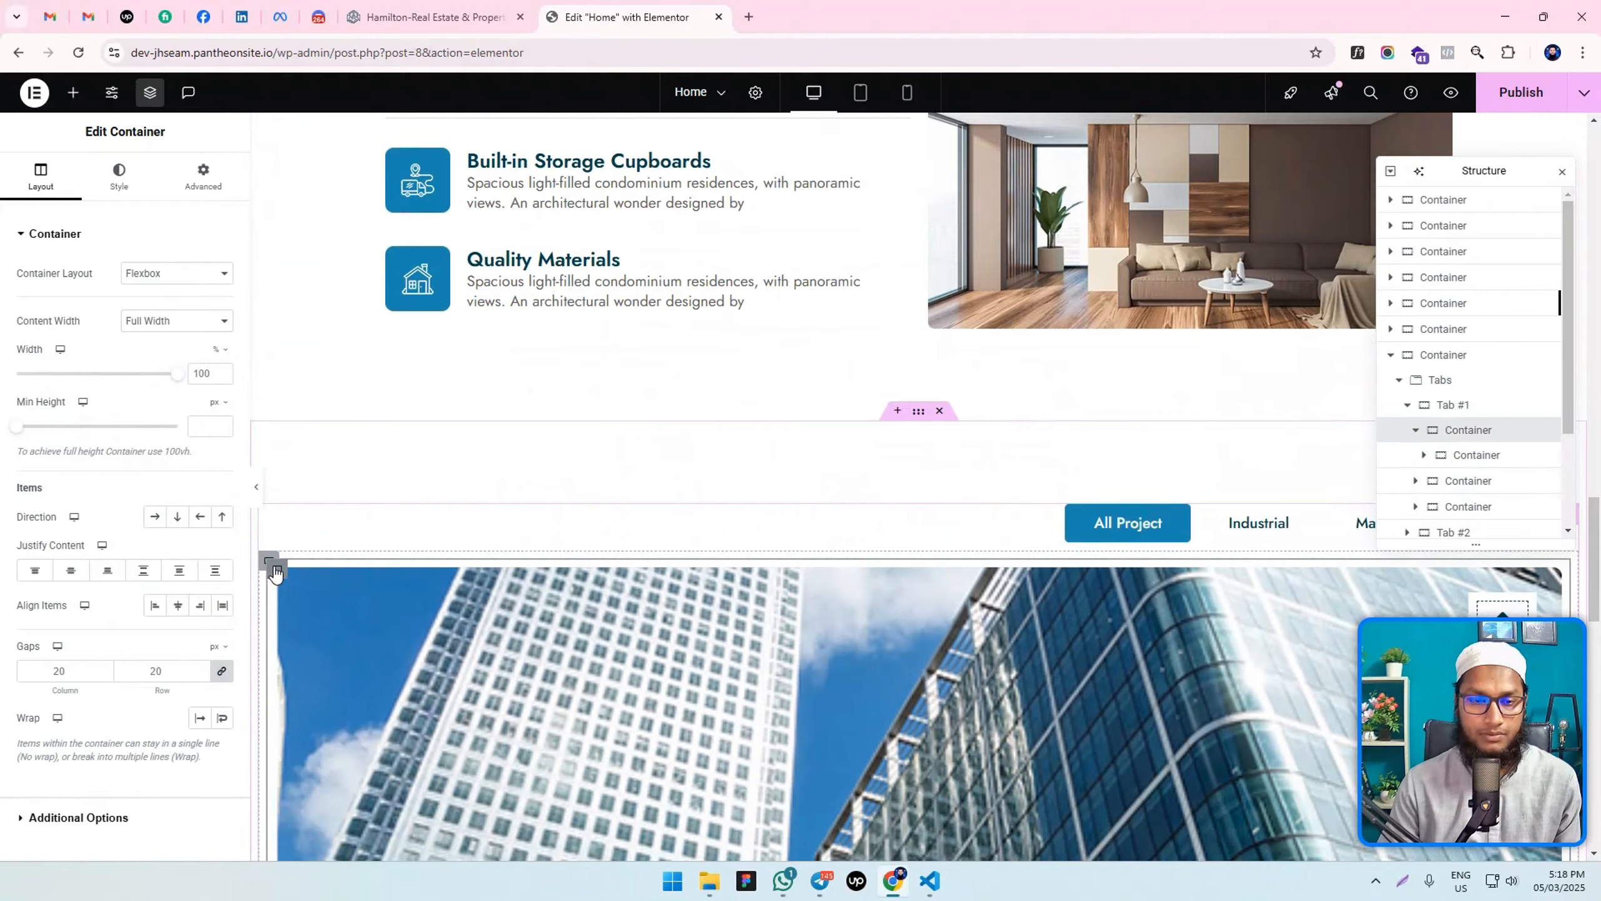
# Move the two remaining project cards of Tab #1 into the same container, after the first card.
pyautogui.scroll(-5, 334, 591)
pyautogui.moveTo(275, 360); pyautogui.dragTo(309, 325)
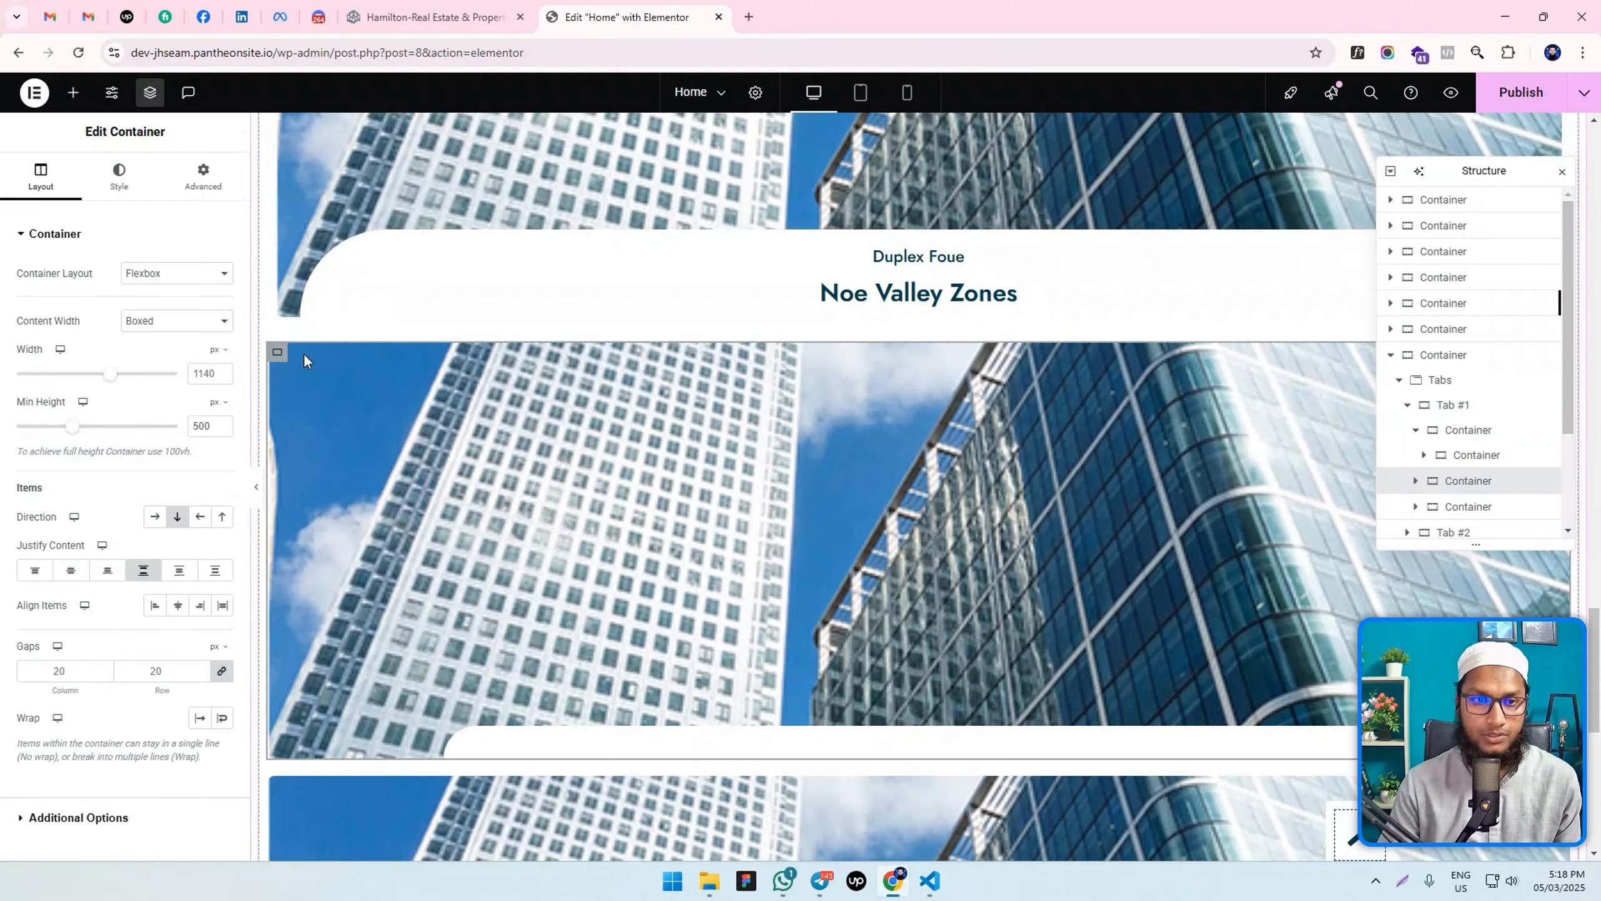
pyautogui.scroll(5, 302, 353)
pyautogui.click(276, 315)
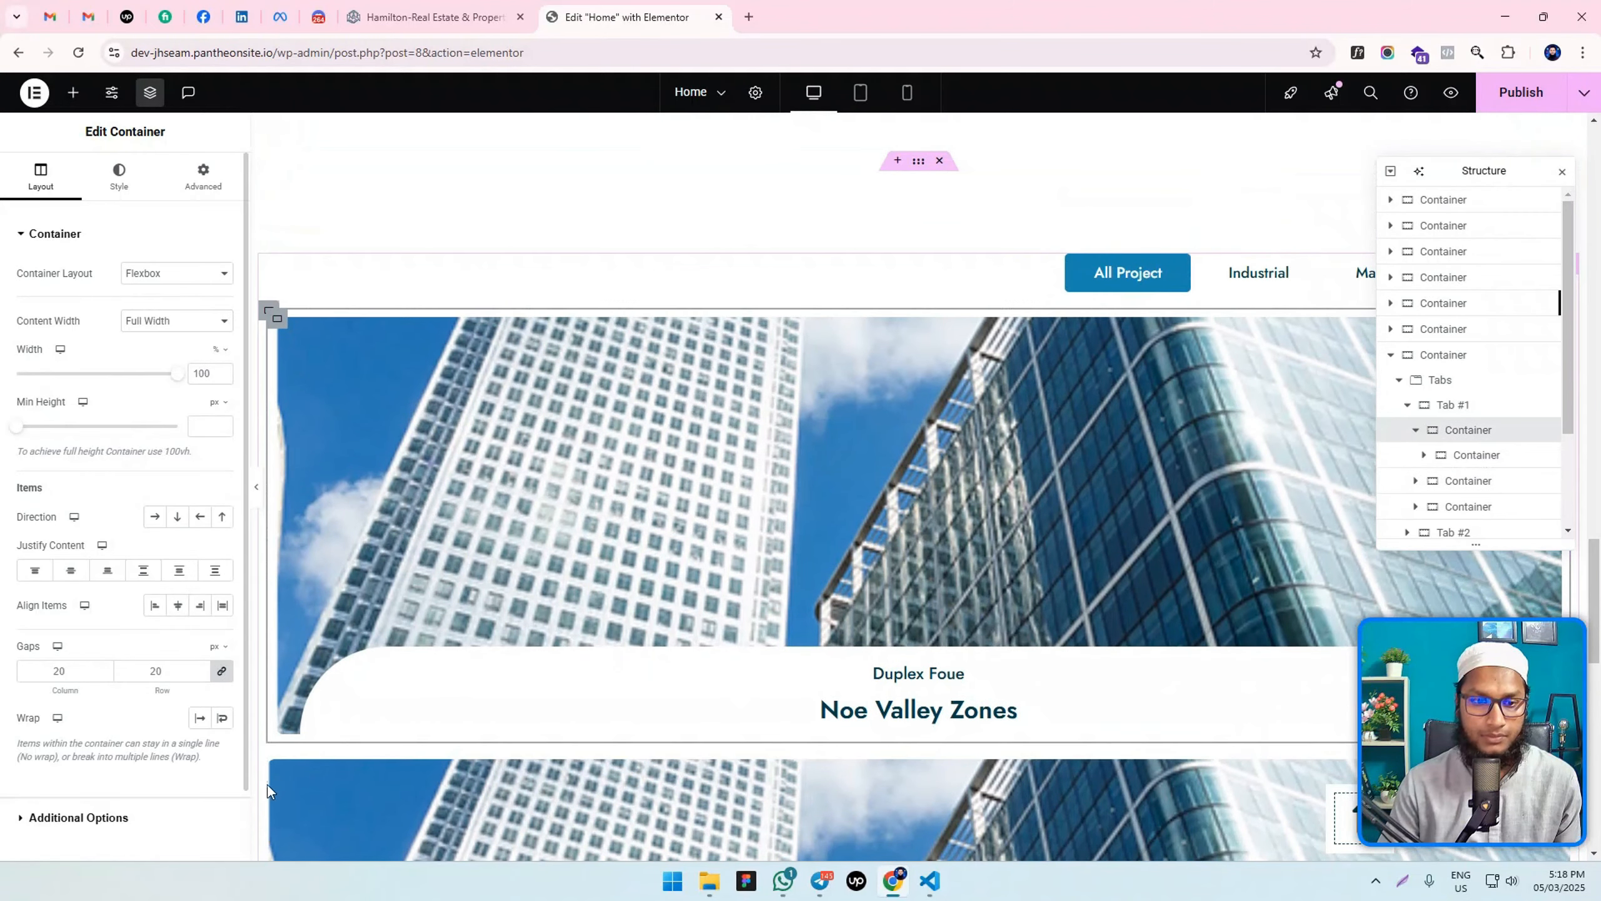
pyautogui.click(1441, 457)
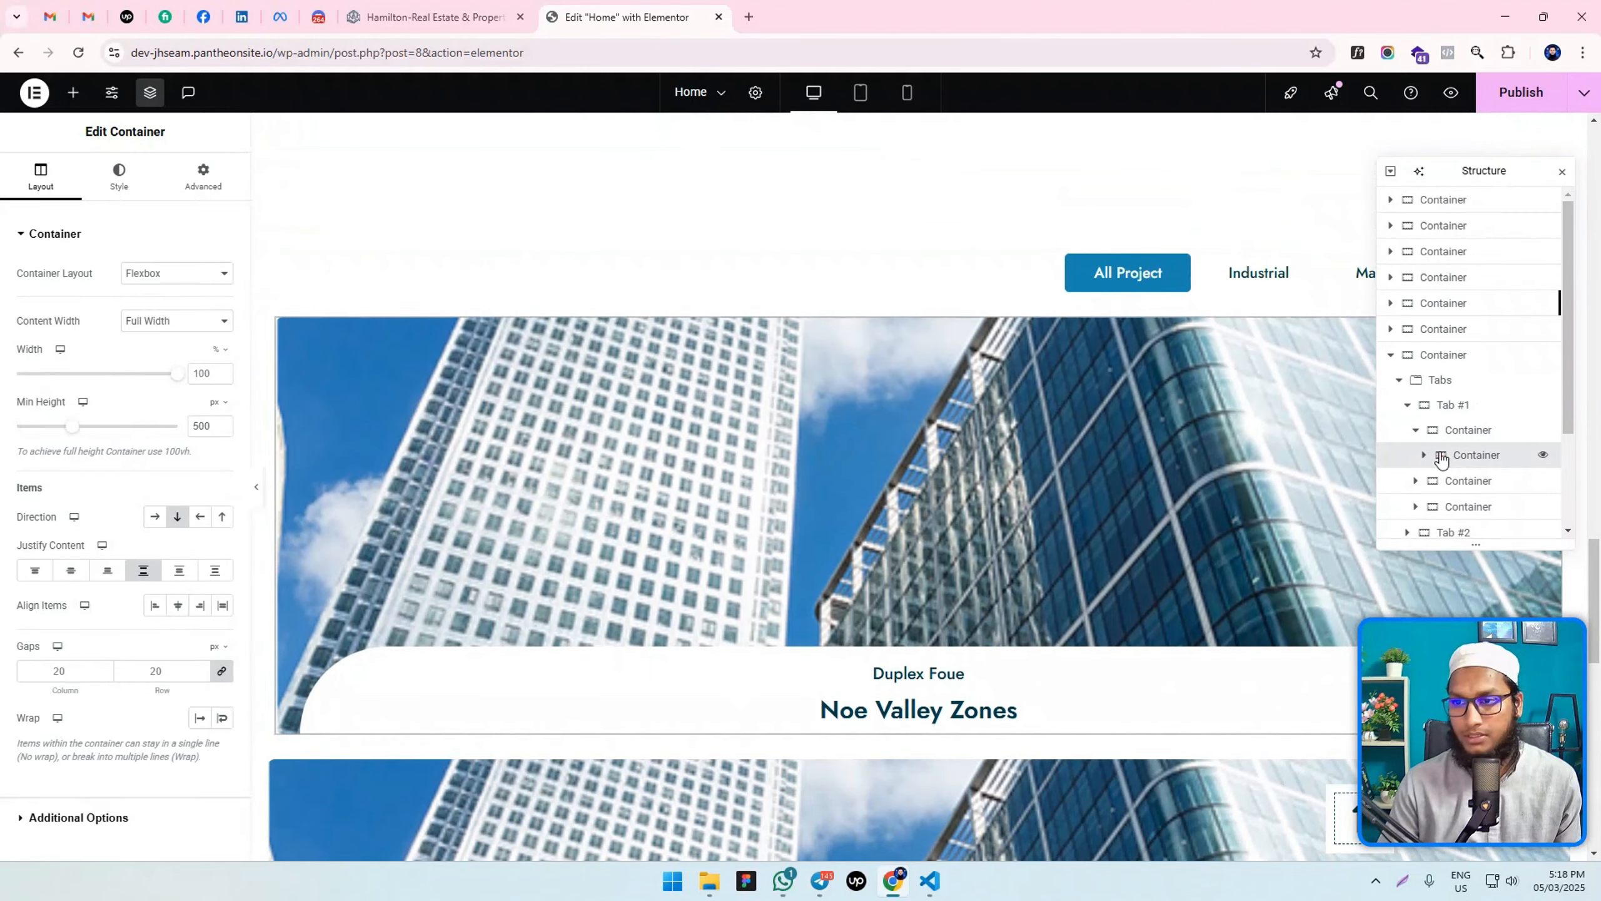
pyautogui.click(1435, 434)
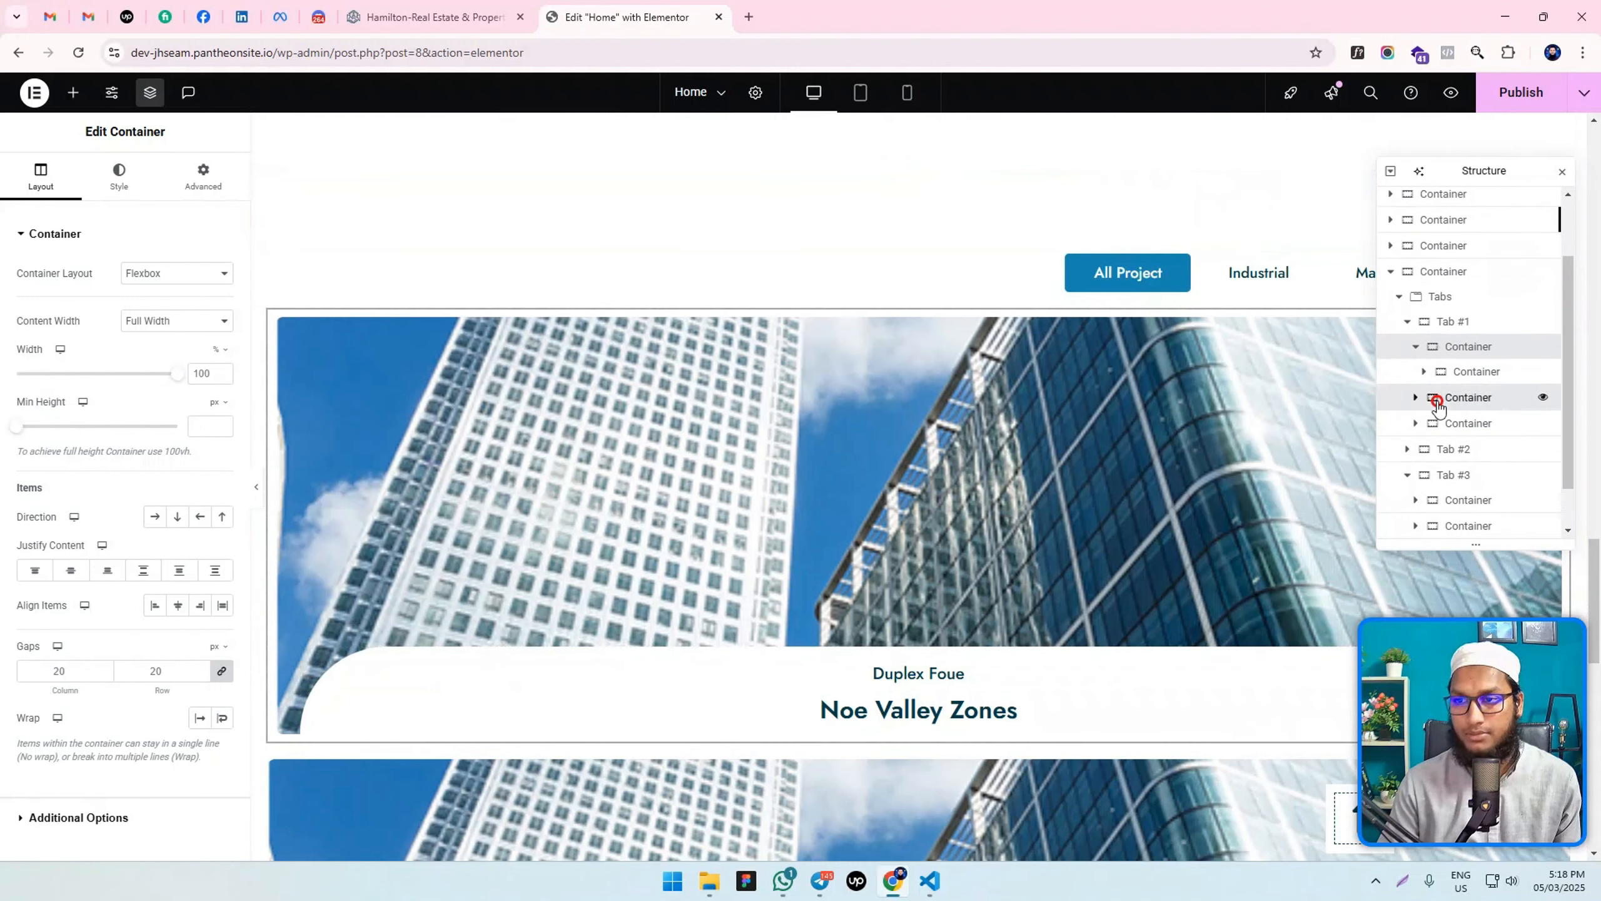
pyautogui.moveTo(1438, 407)
pyautogui.mouseDown()
pyautogui.moveTo(1487, 376)
pyautogui.moveTo(1438, 400)
pyautogui.mouseUp()
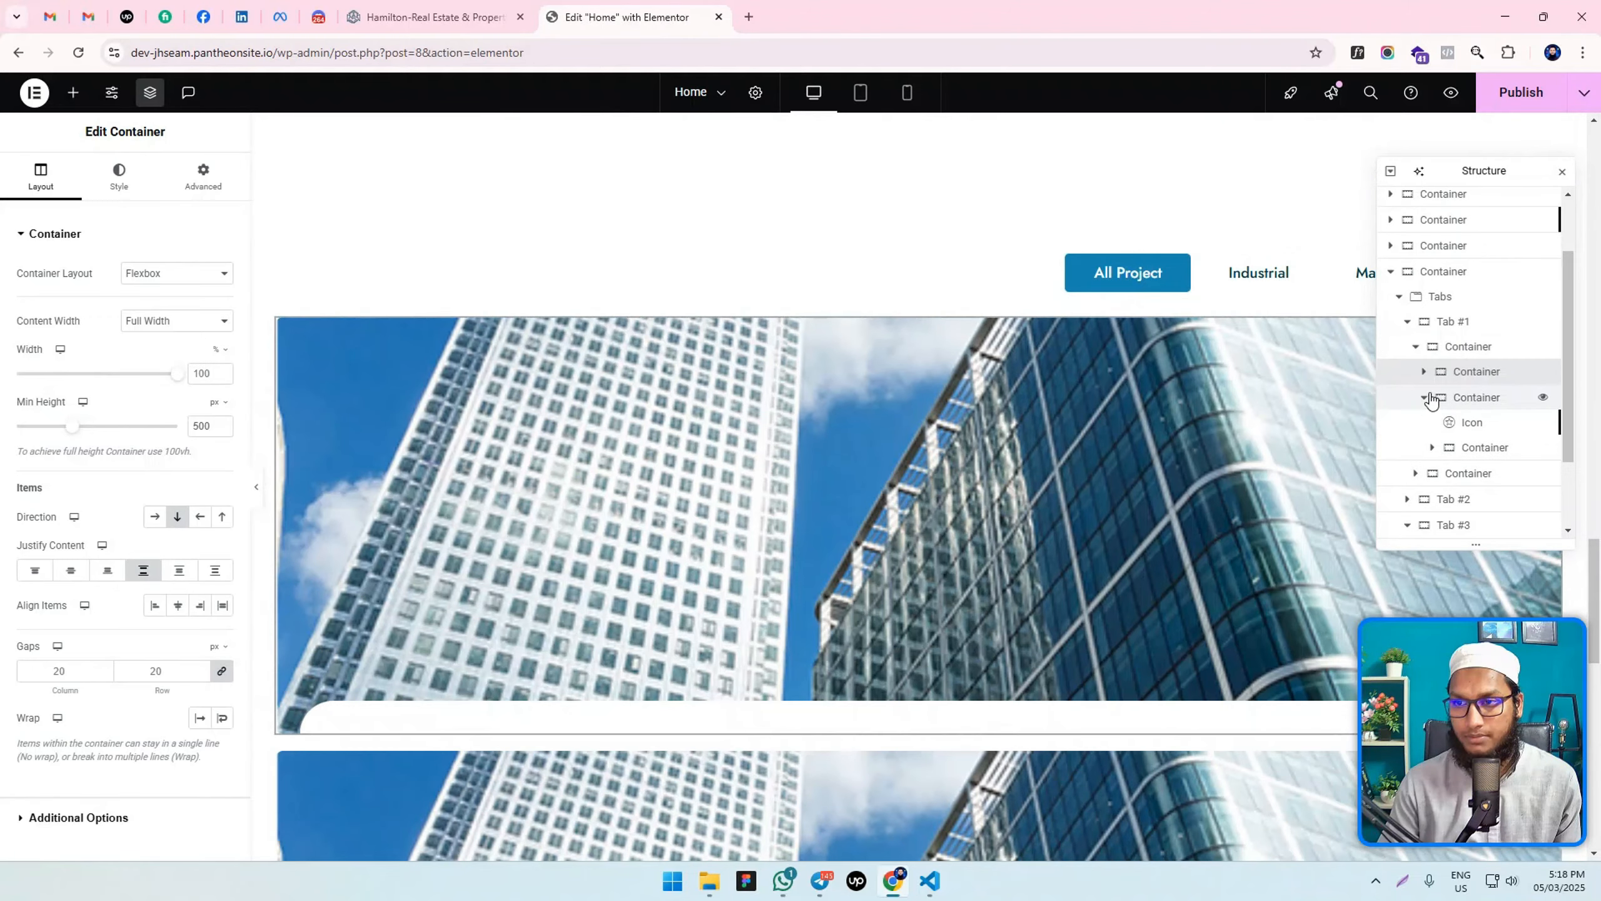
pyautogui.click(1428, 397)
pyautogui.scroll(-3, 512, 565)
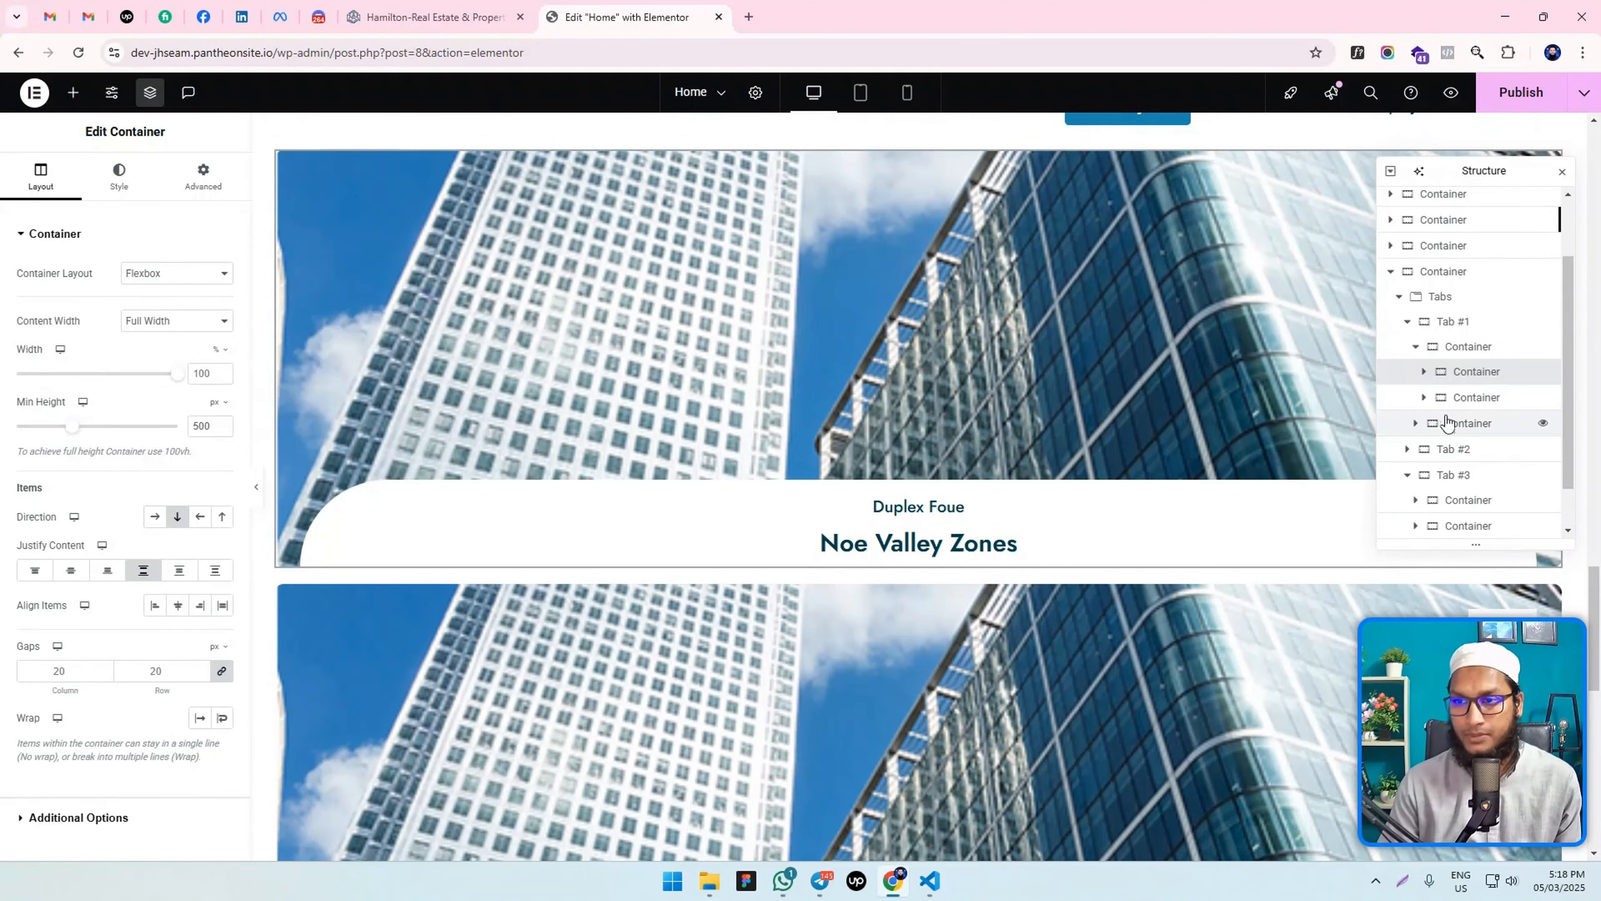
pyautogui.scroll(-5, 309, 811)
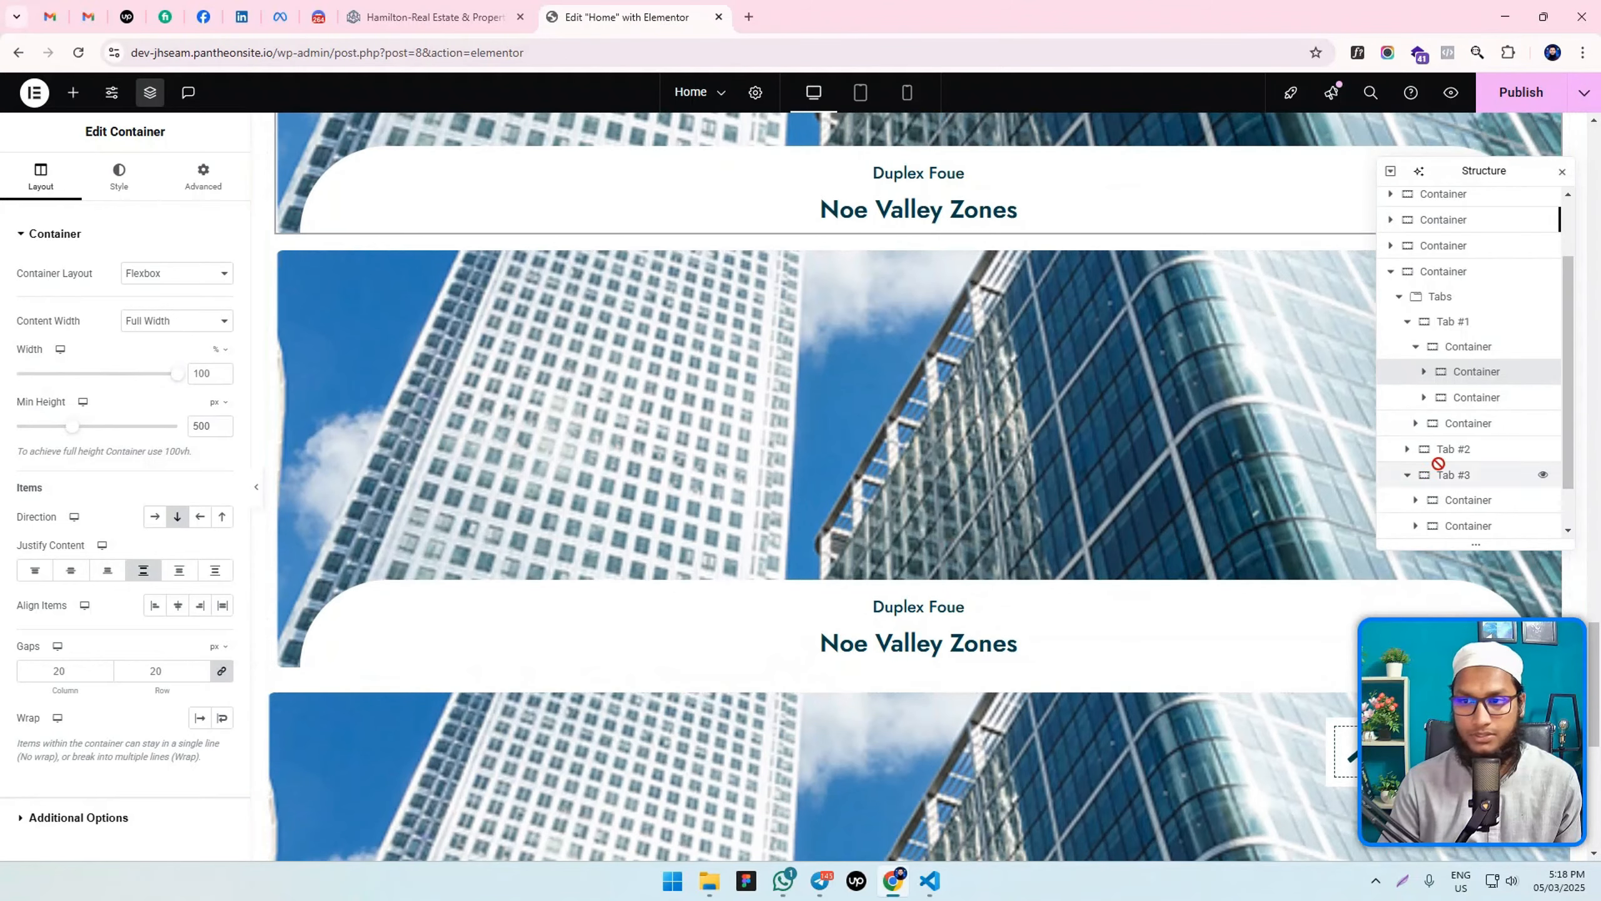
pyautogui.moveTo(1458, 430); pyautogui.dragTo(1455, 374)
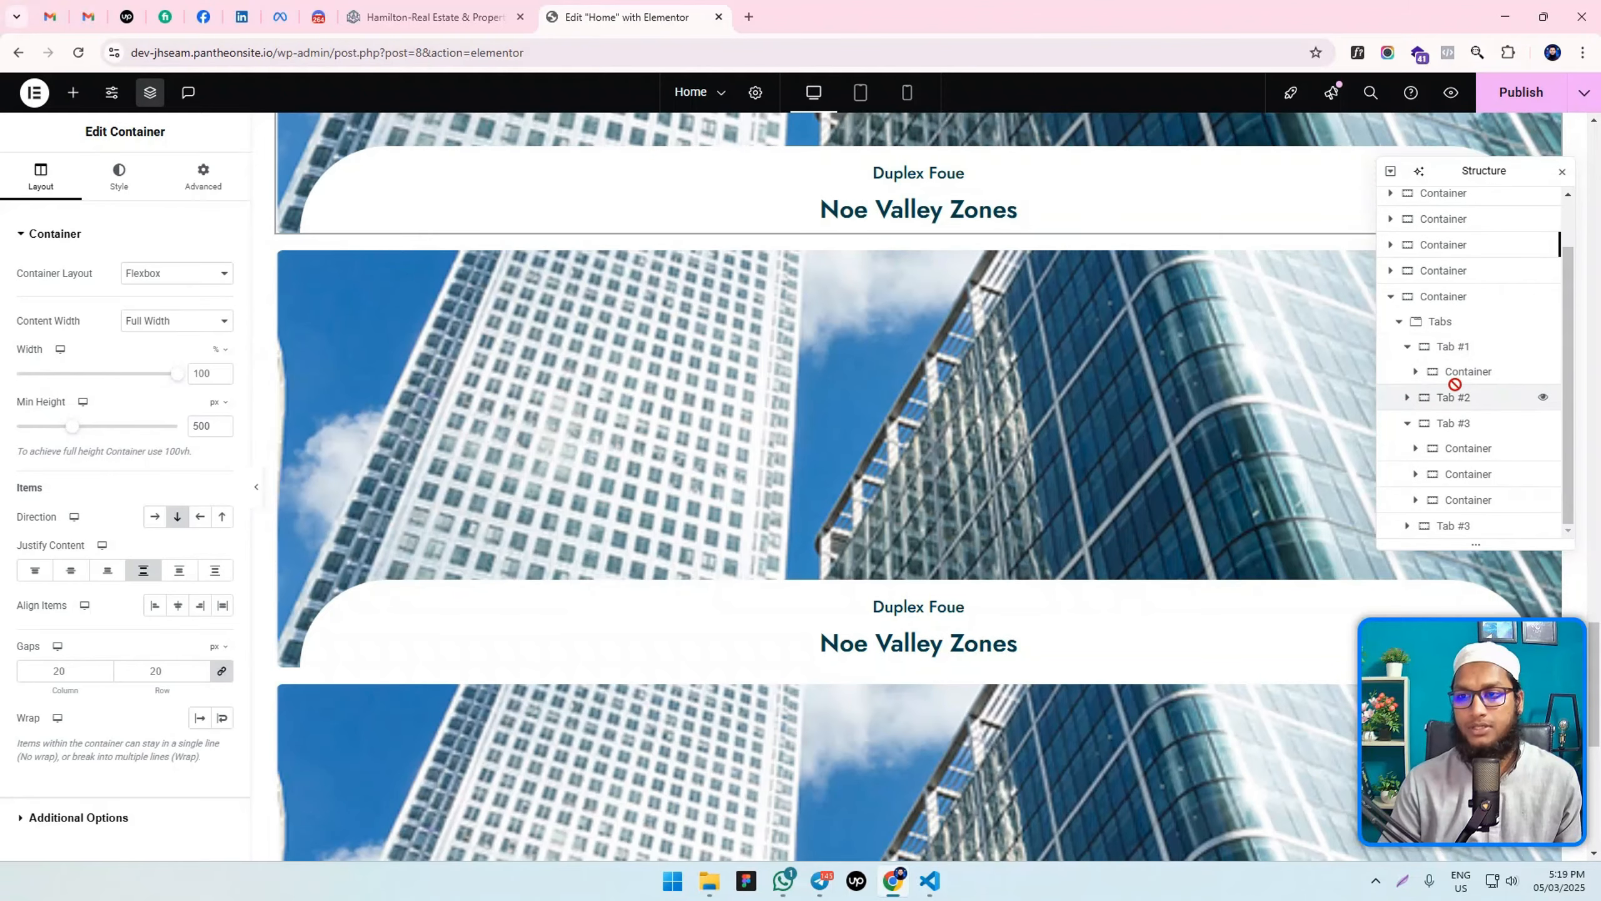
# Set the Tab #1 card container's direction to horizontal row and duplicate that container.
pyautogui.click(1453, 369)
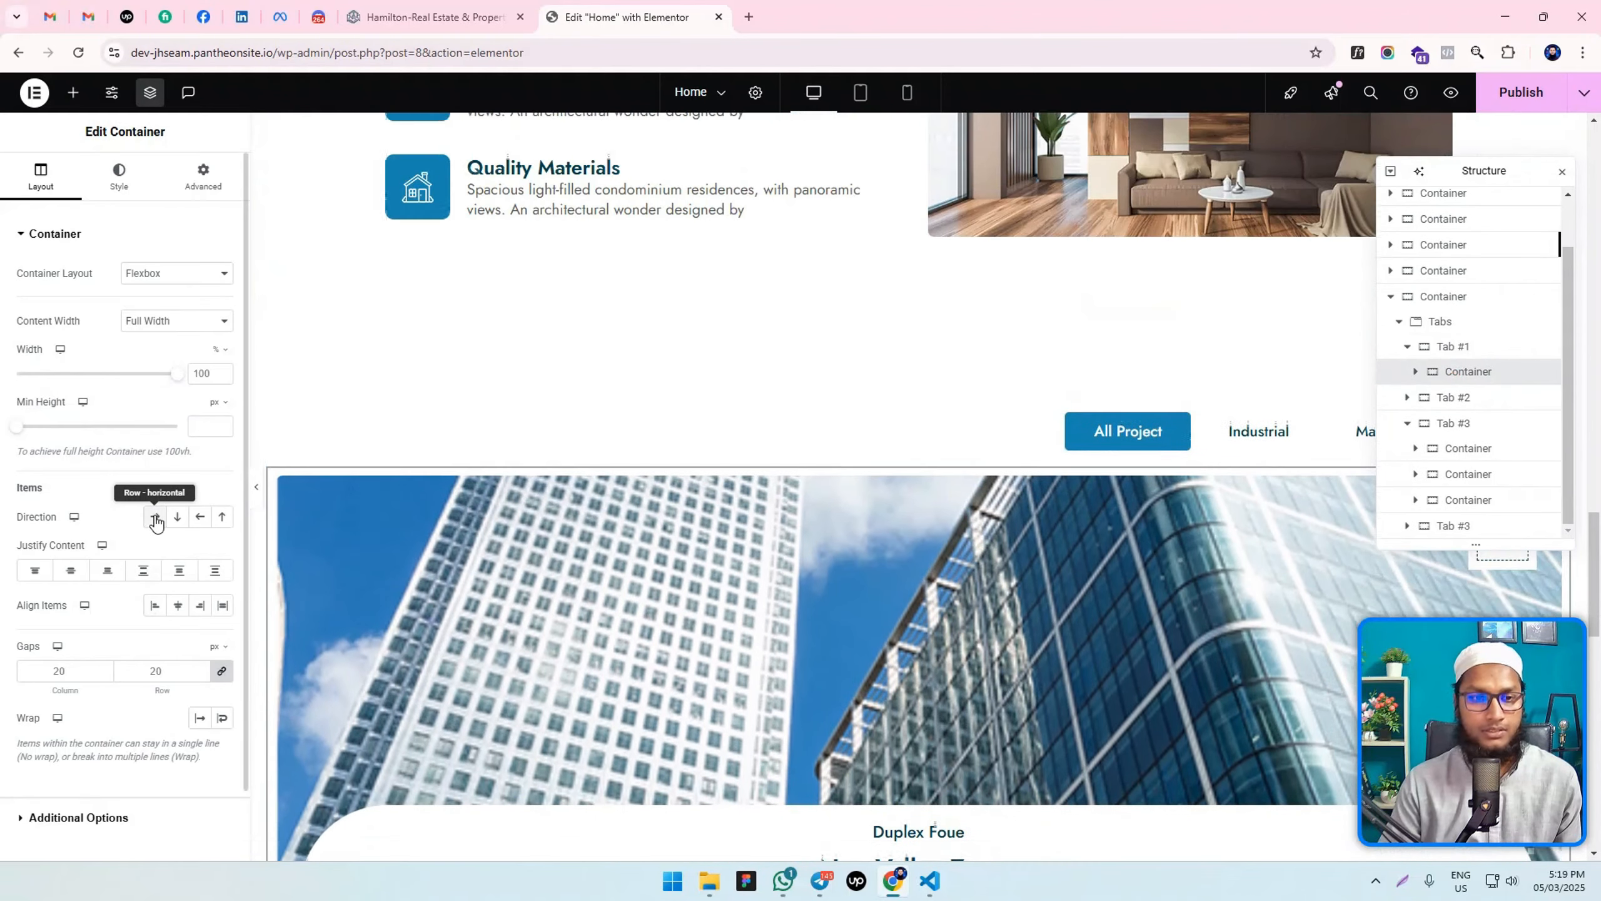
pyautogui.click(154, 517)
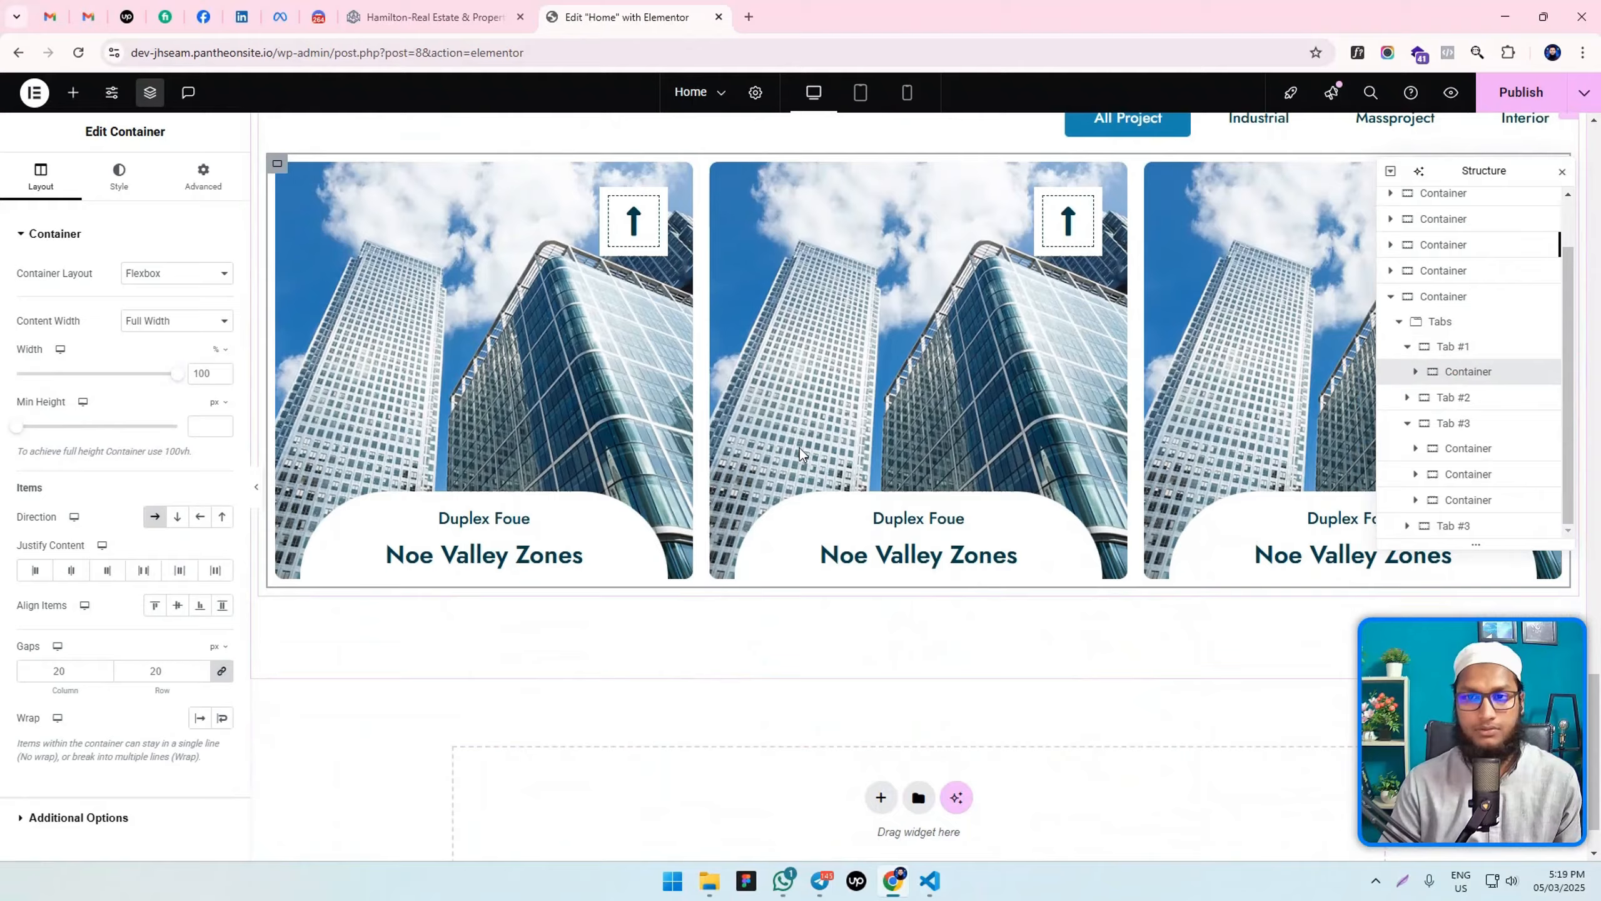
pyautogui.click(1493, 372)
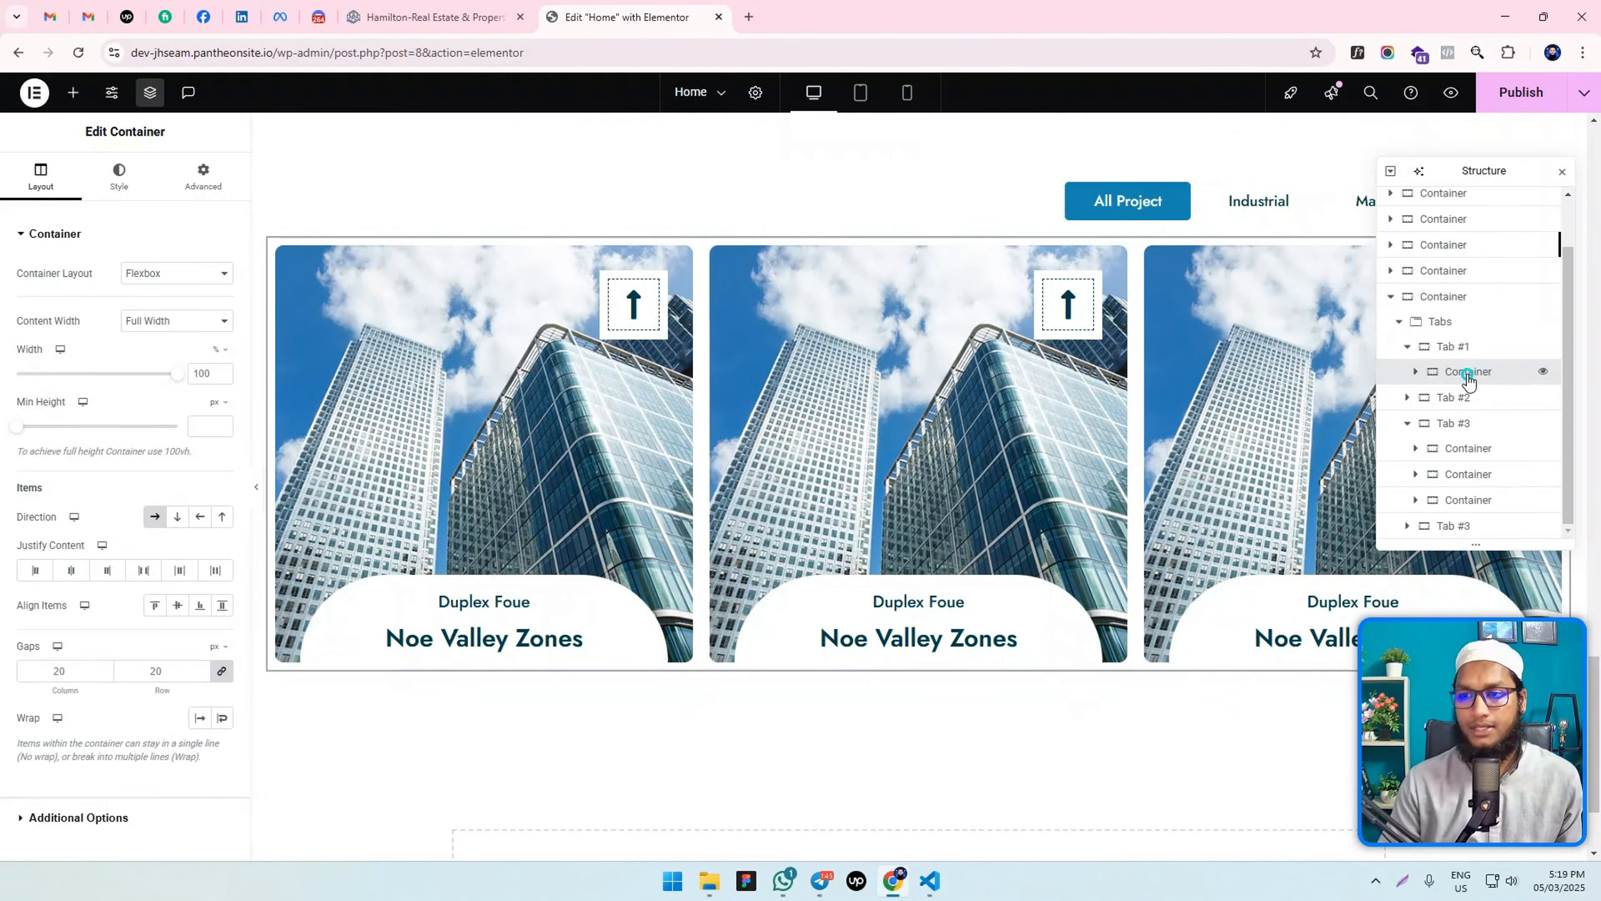
pyautogui.rightClick(1467, 378)
pyautogui.click(1454, 425)
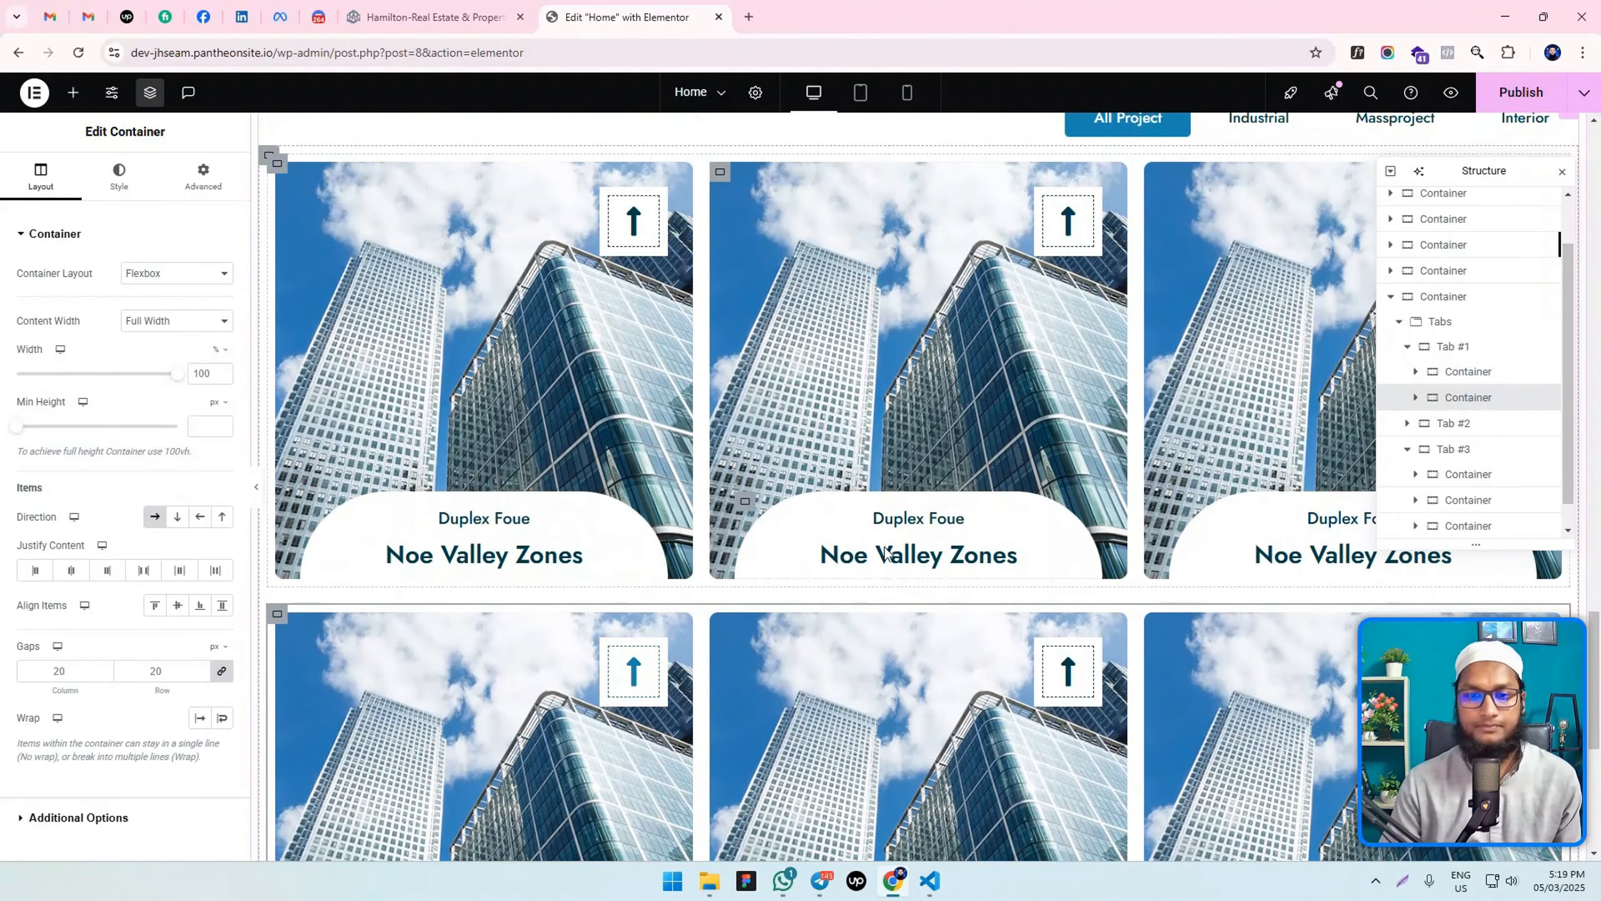
# Review the cards in the All Project, Industrial, Massproject and Interior tabs, moving the Structure panel off the tab titles.
pyautogui.scroll(-3, 922, 626)
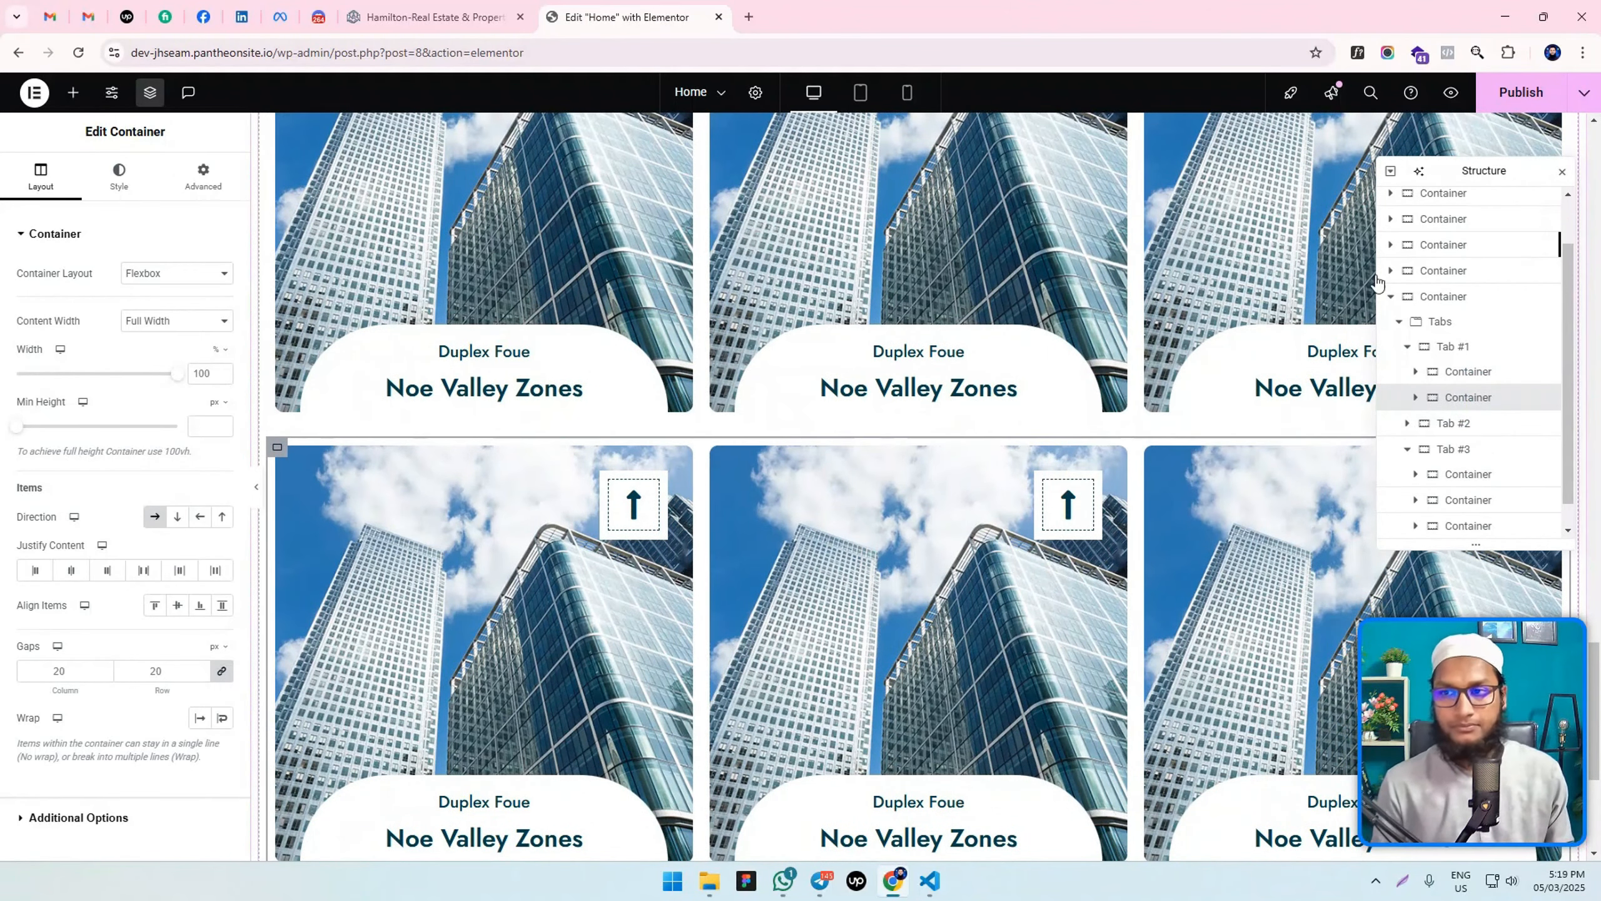
pyautogui.scroll(7, 932, 429)
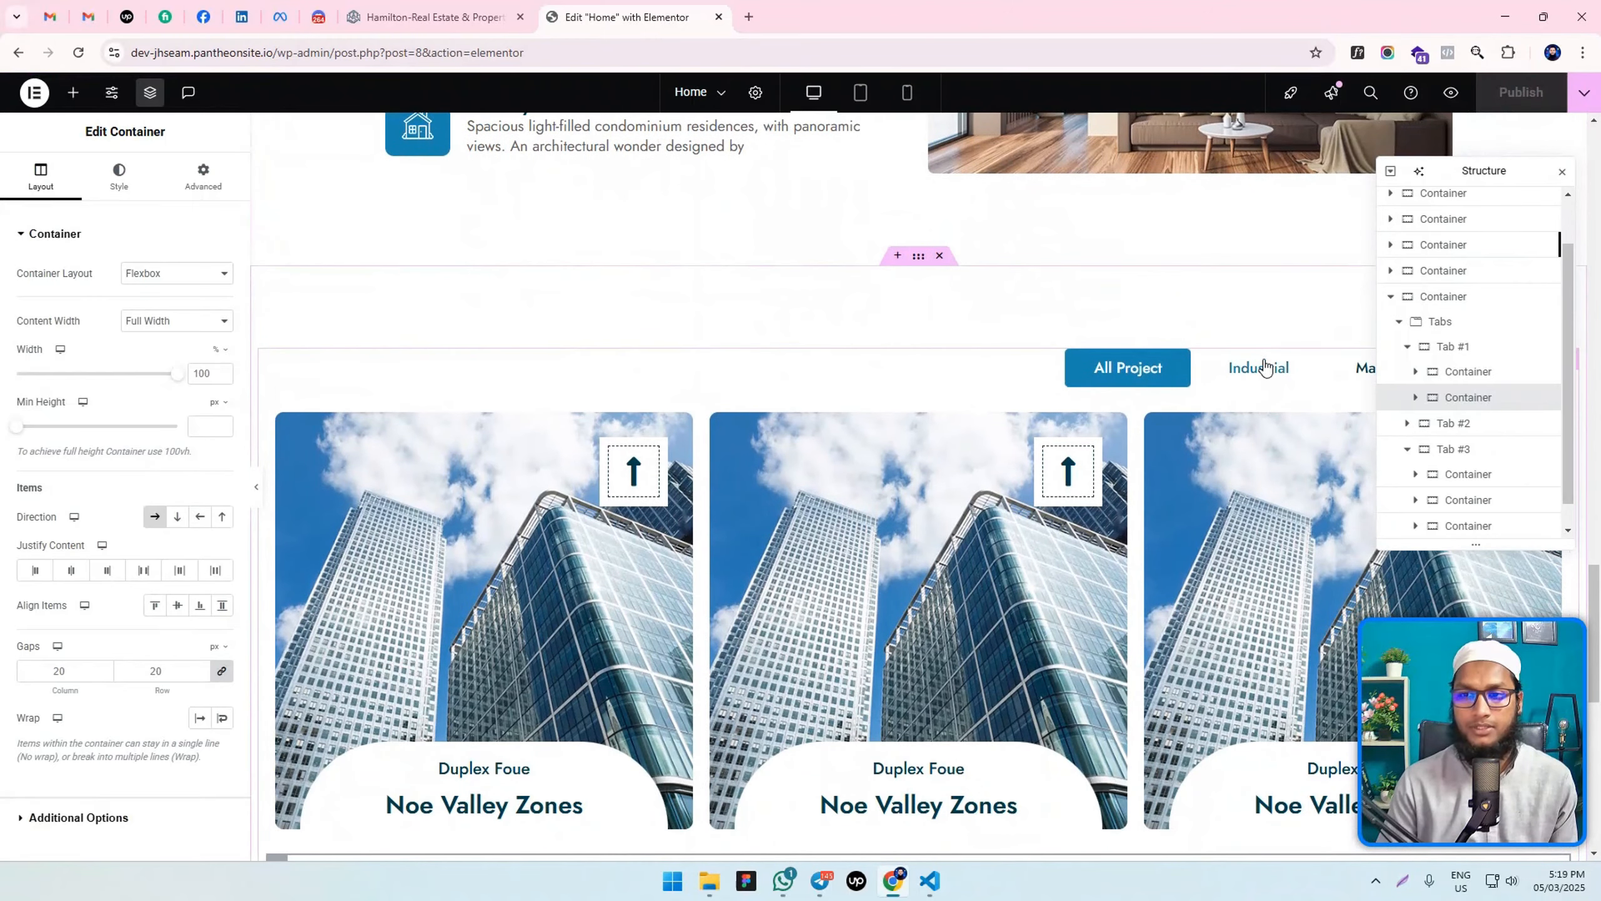
pyautogui.click(1265, 369)
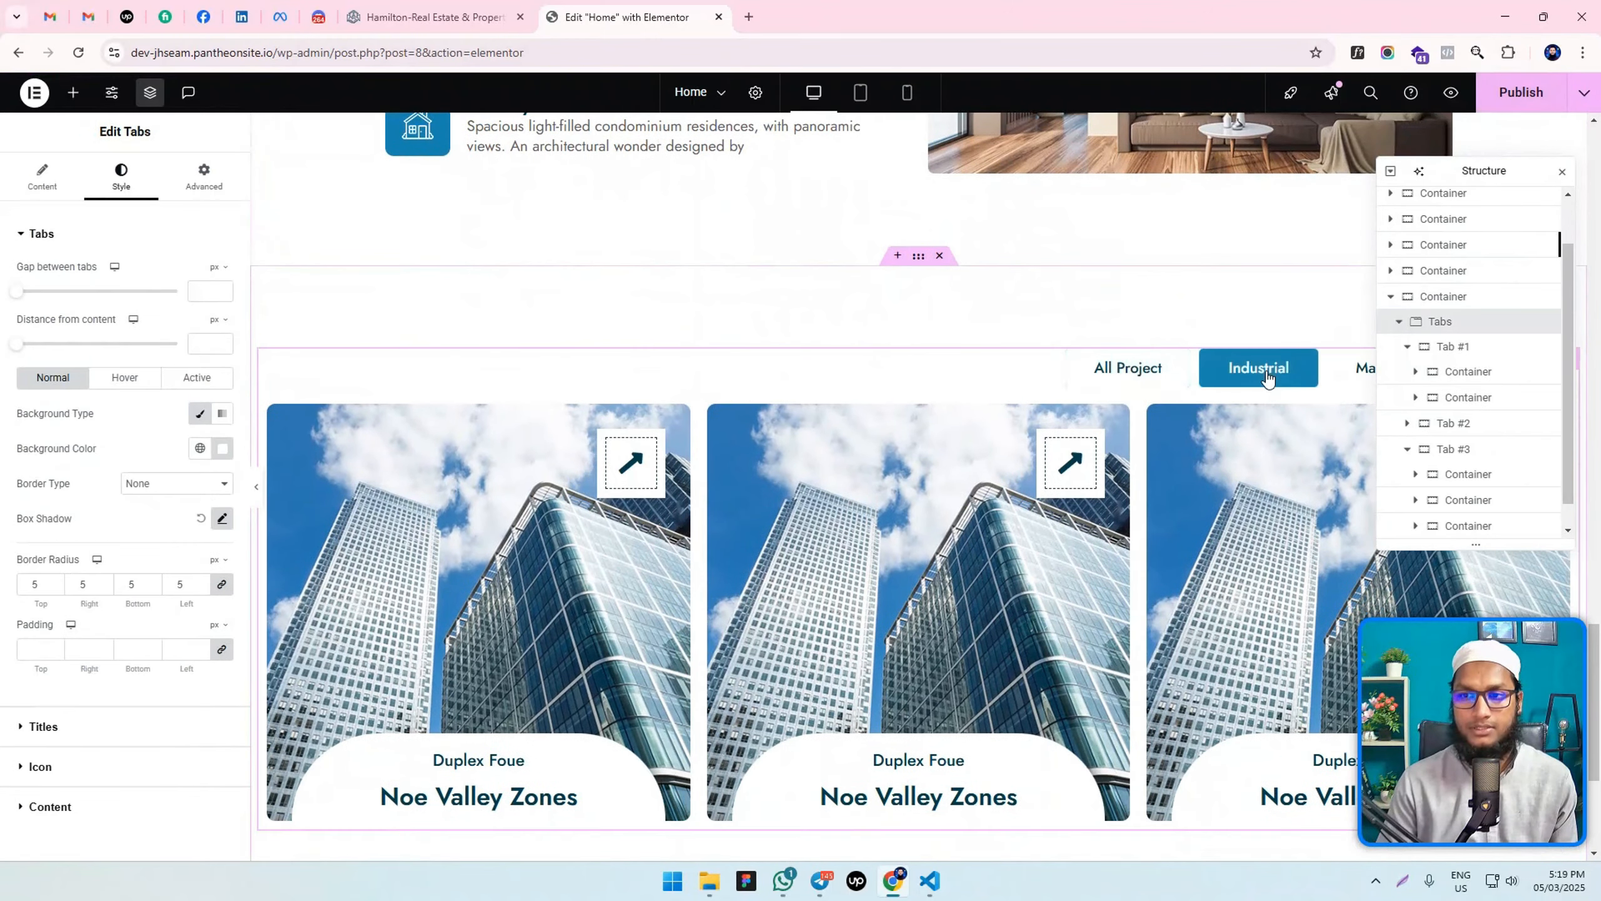
pyautogui.click(1360, 371)
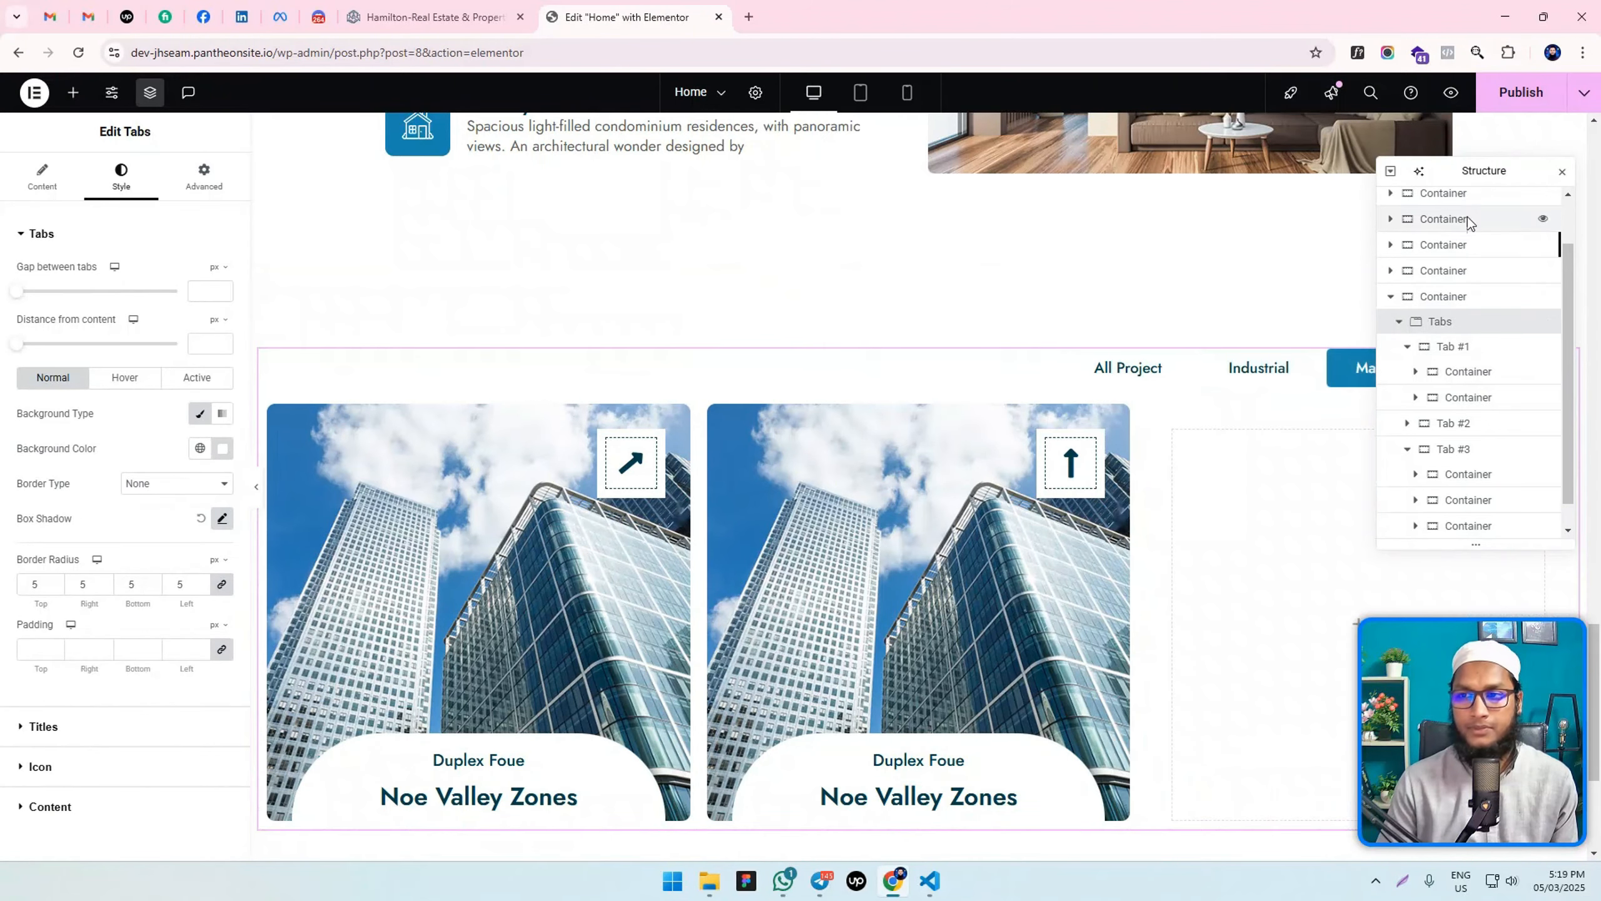
pyautogui.moveTo(1497, 169); pyautogui.dragTo(961, 238)
pyautogui.click(1509, 384)
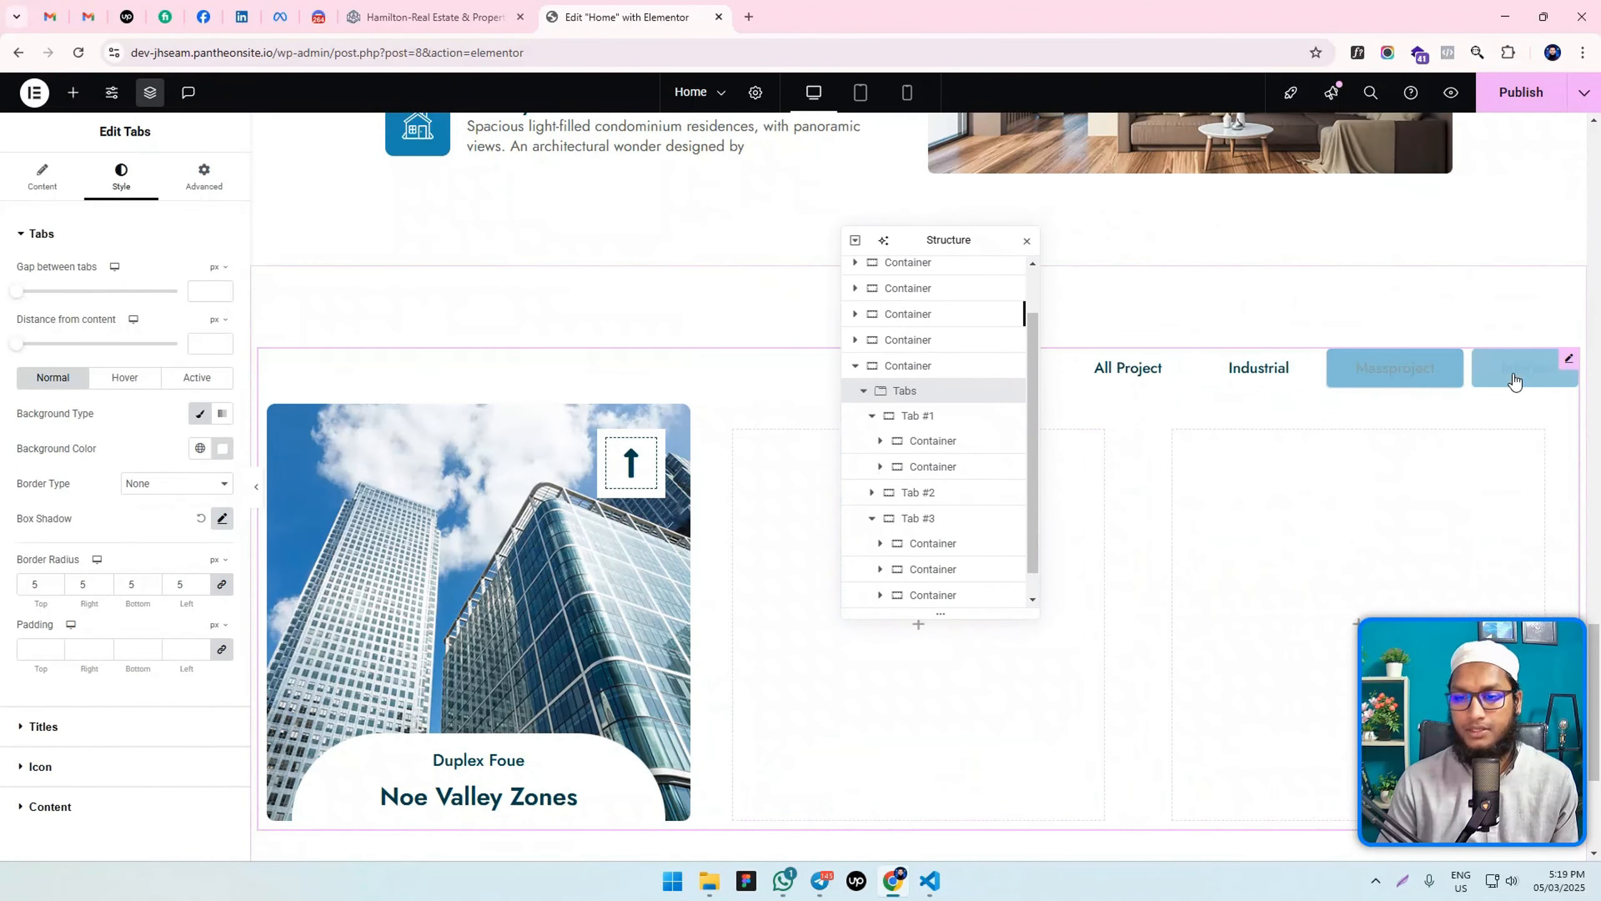
pyautogui.click(1105, 382)
pyautogui.scroll(-8, 802, 504)
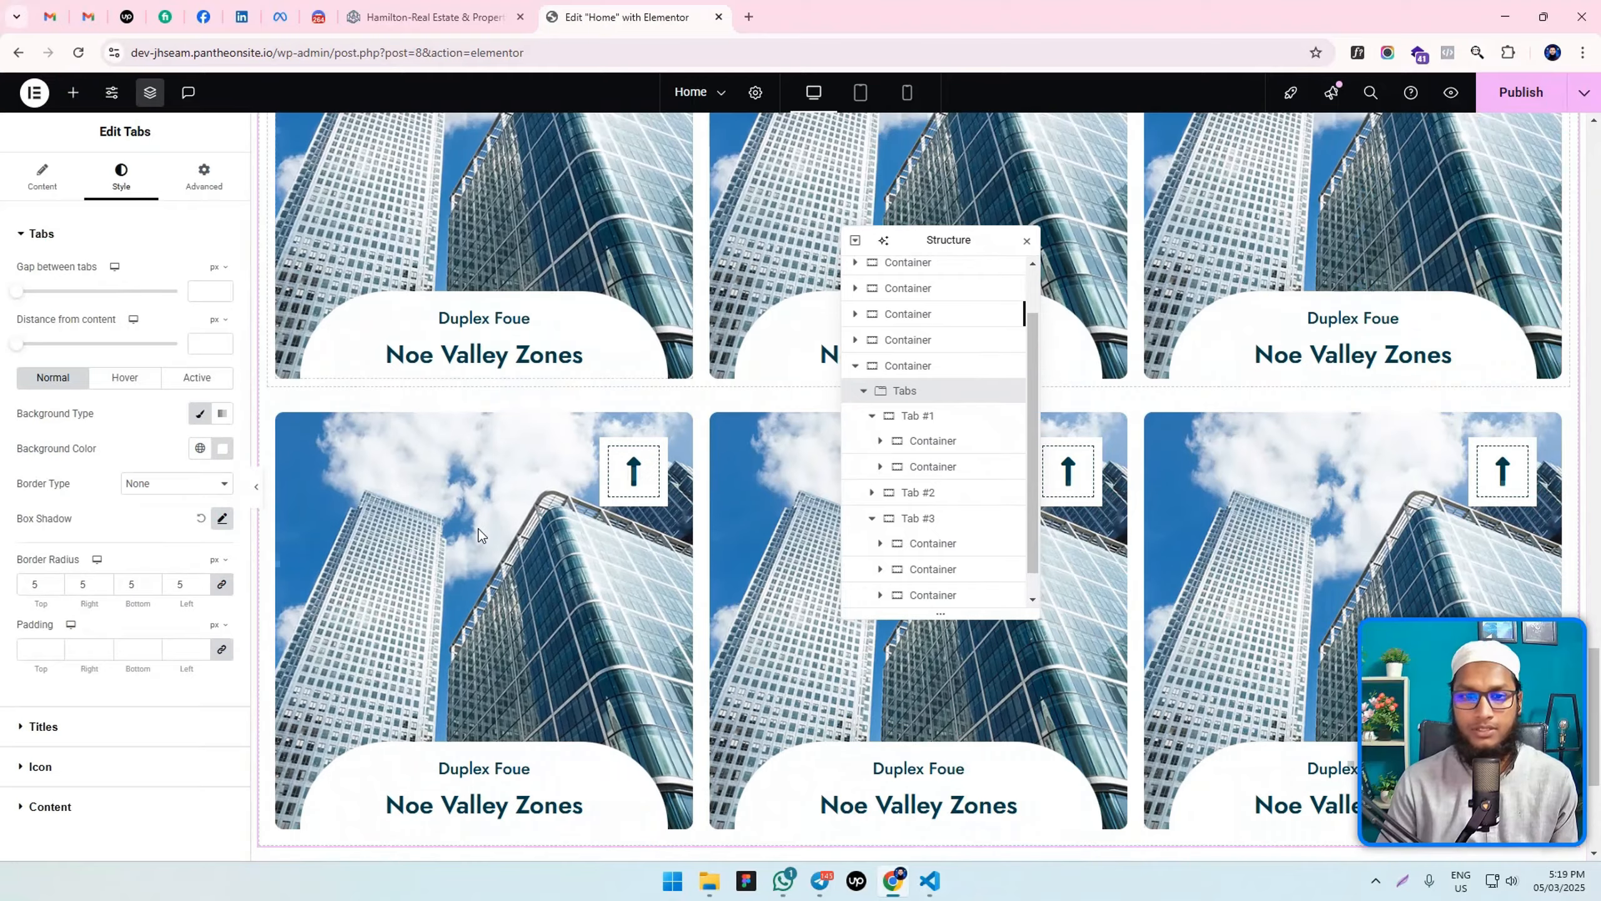
pyautogui.scroll(8, 678, 534)
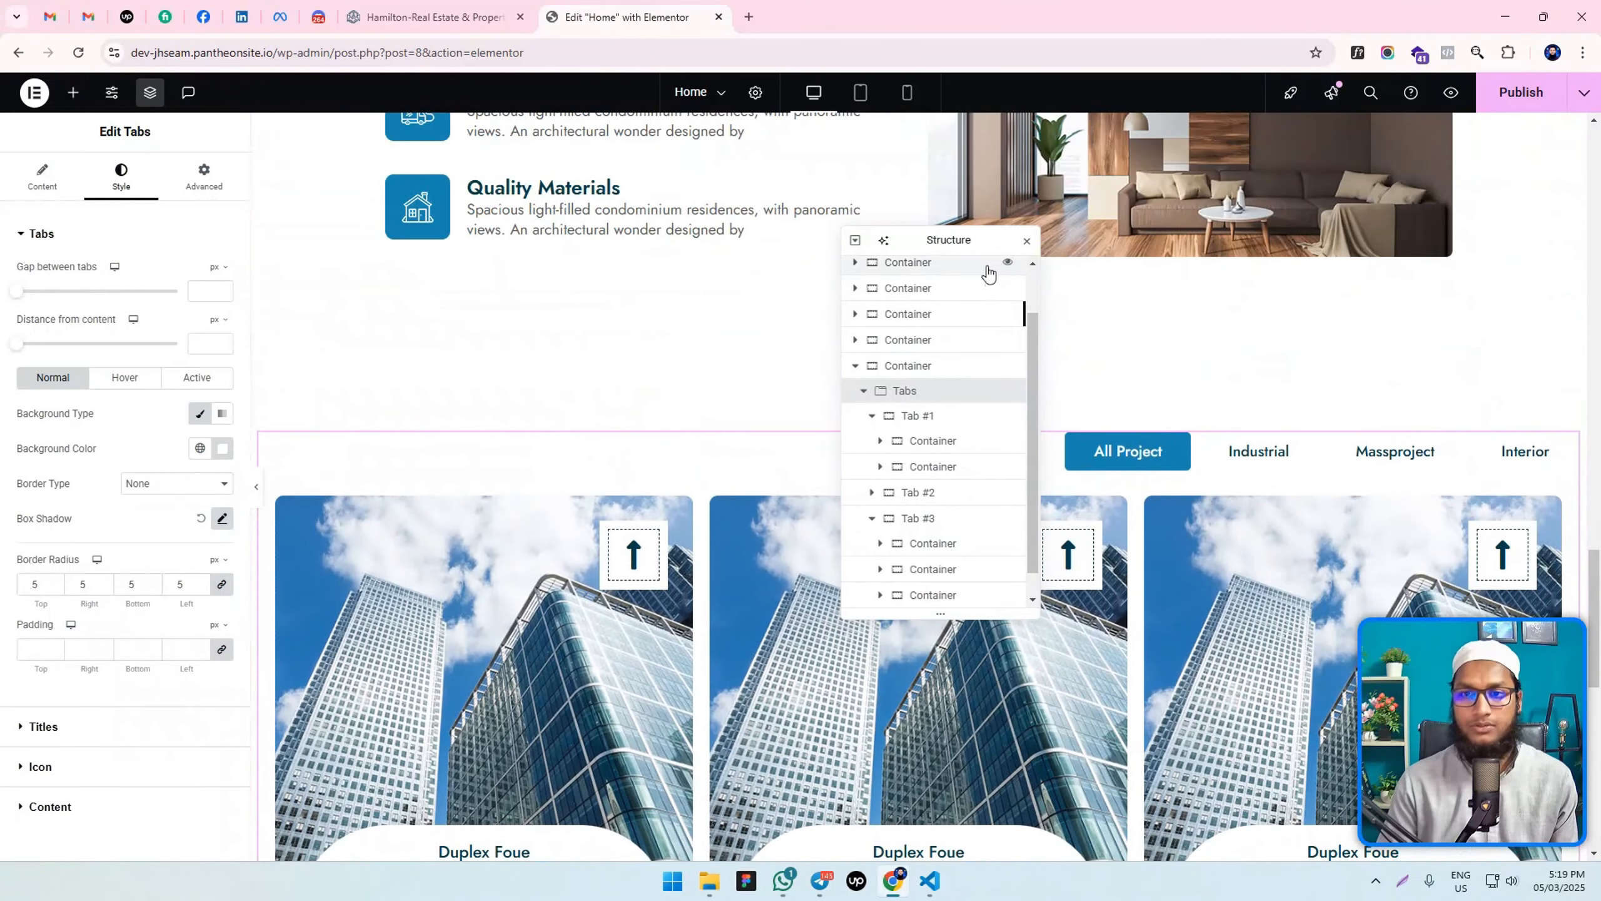
# Close the Structure panel and publish the Home page.
pyautogui.click(1030, 240)
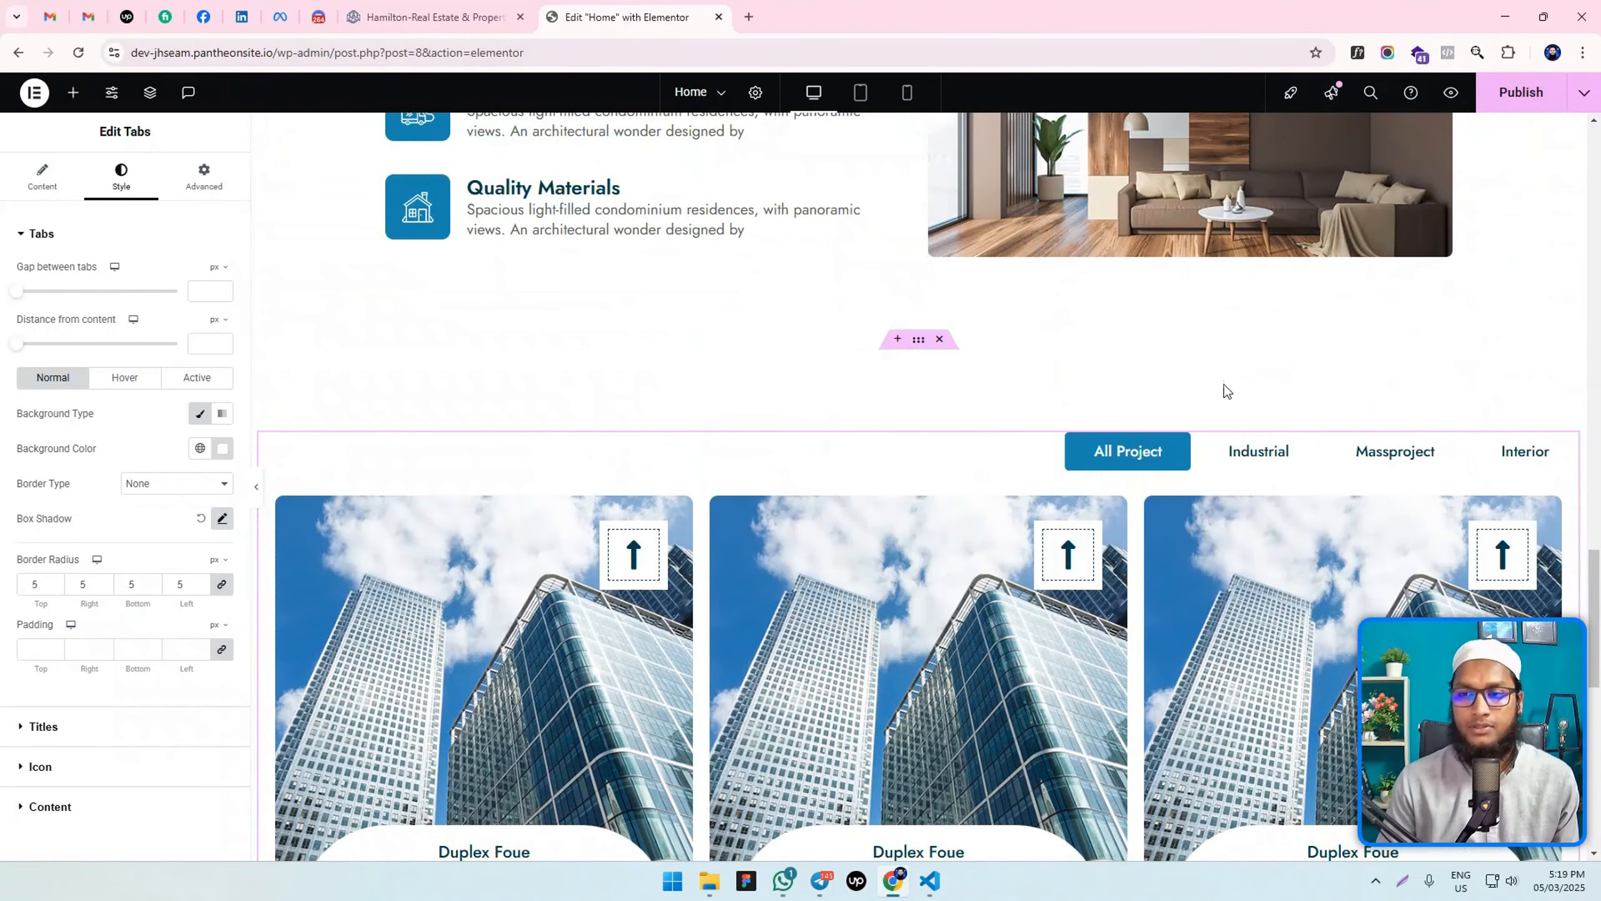
pyautogui.click(1519, 92)
# Check the Industrial tab and the Tabs items, and compare the All Project tab with the Hamilton site's Recently Completed Works section.
pyautogui.click(1304, 456)
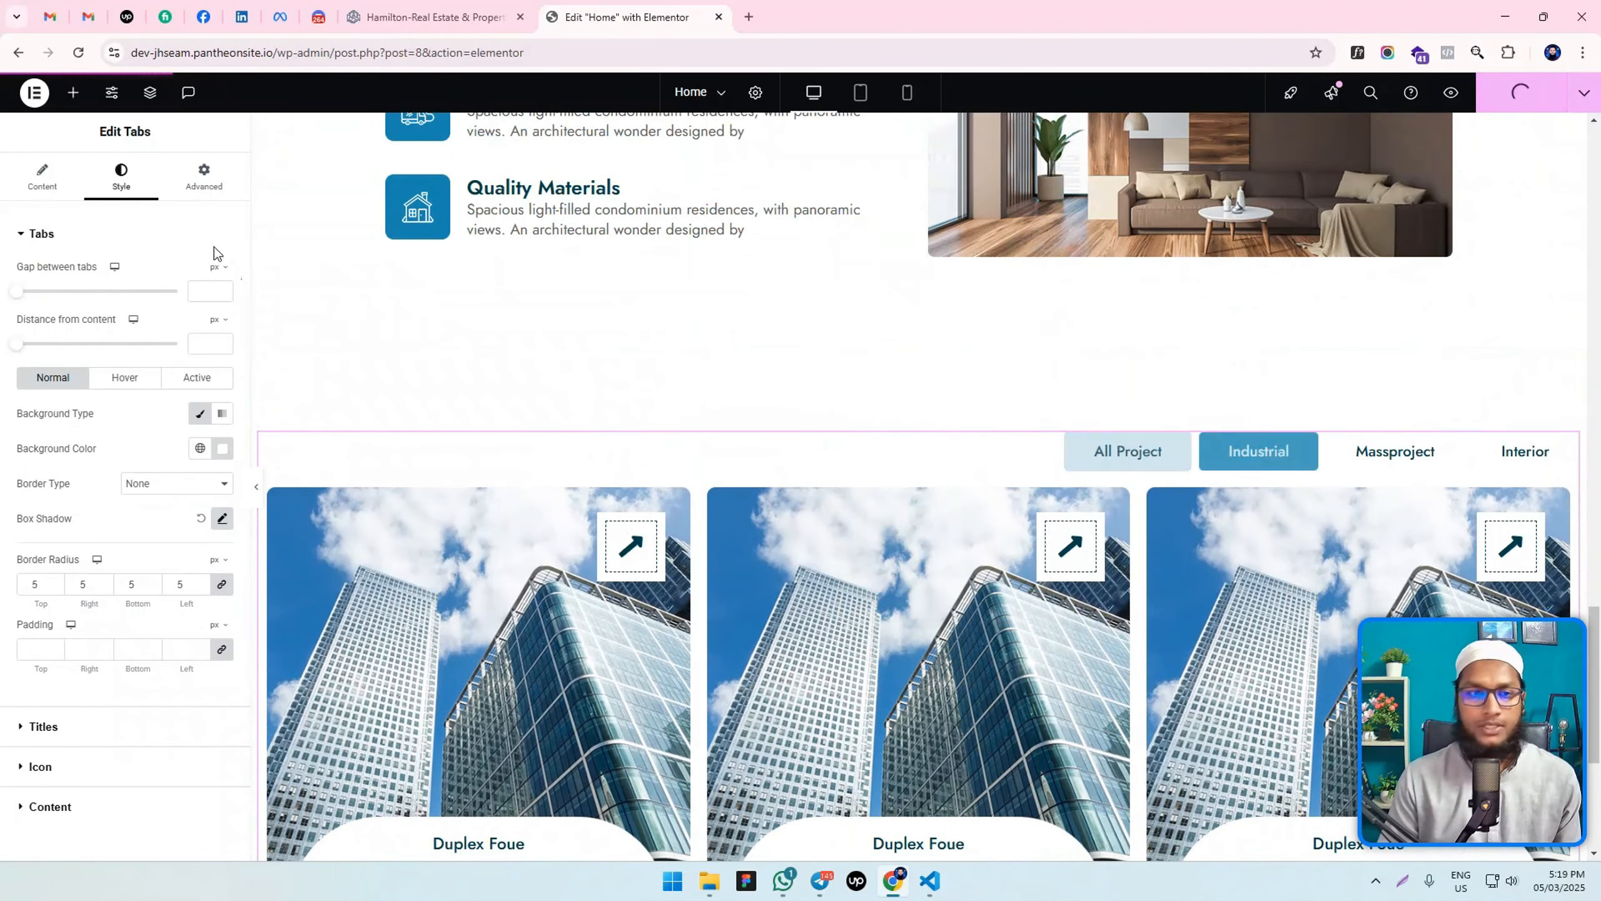
pyautogui.click(34, 186)
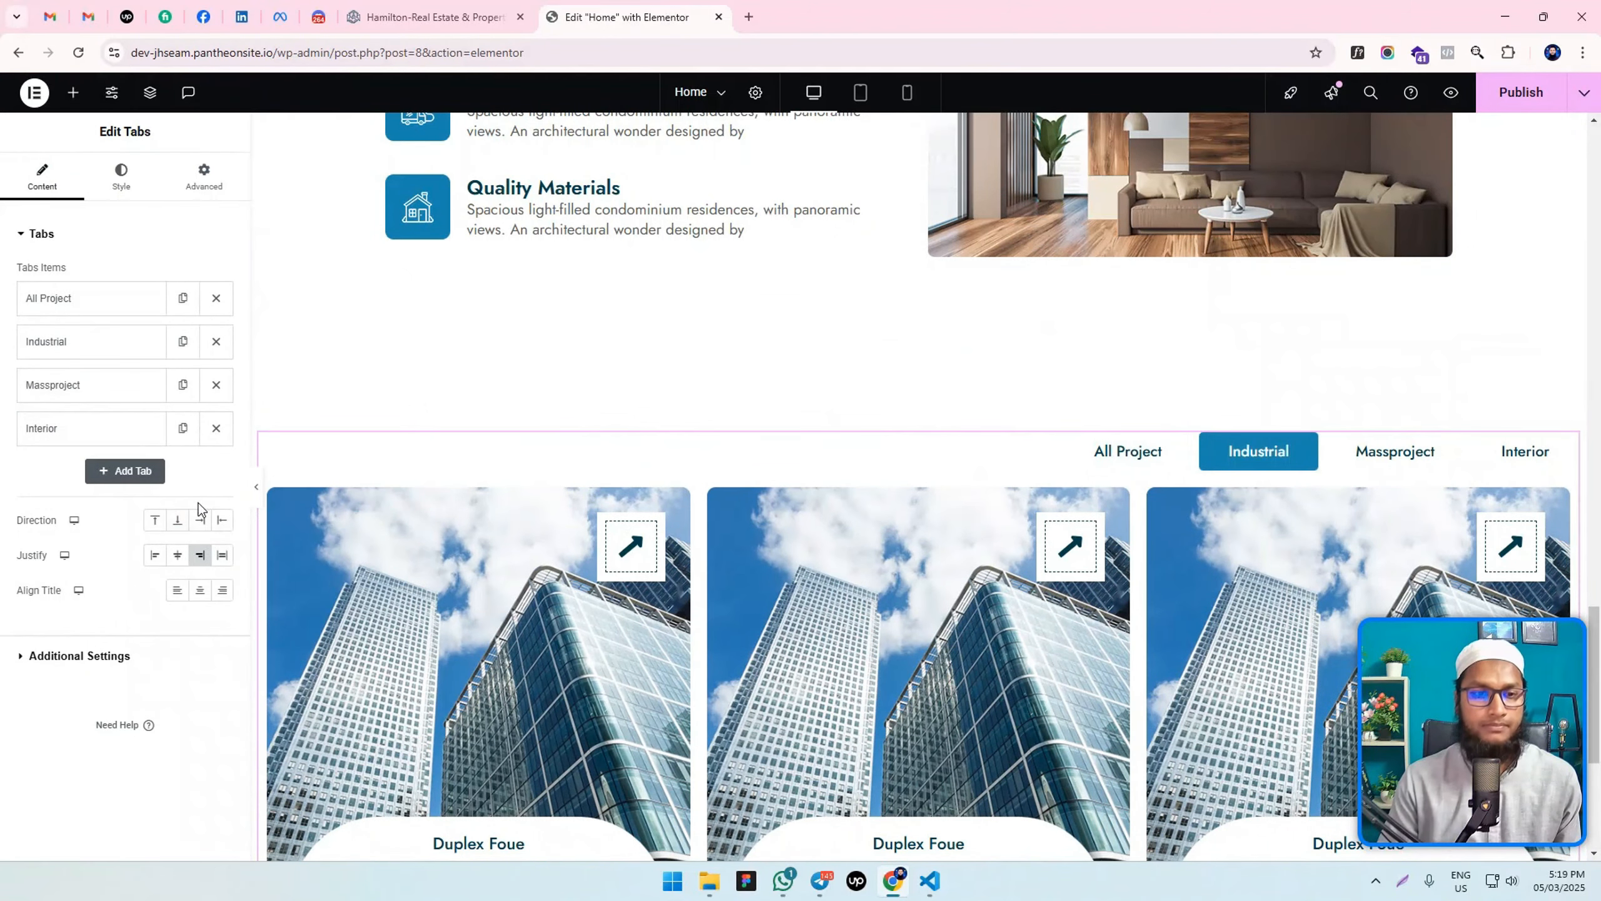
pyautogui.scroll(-5, 460, 502)
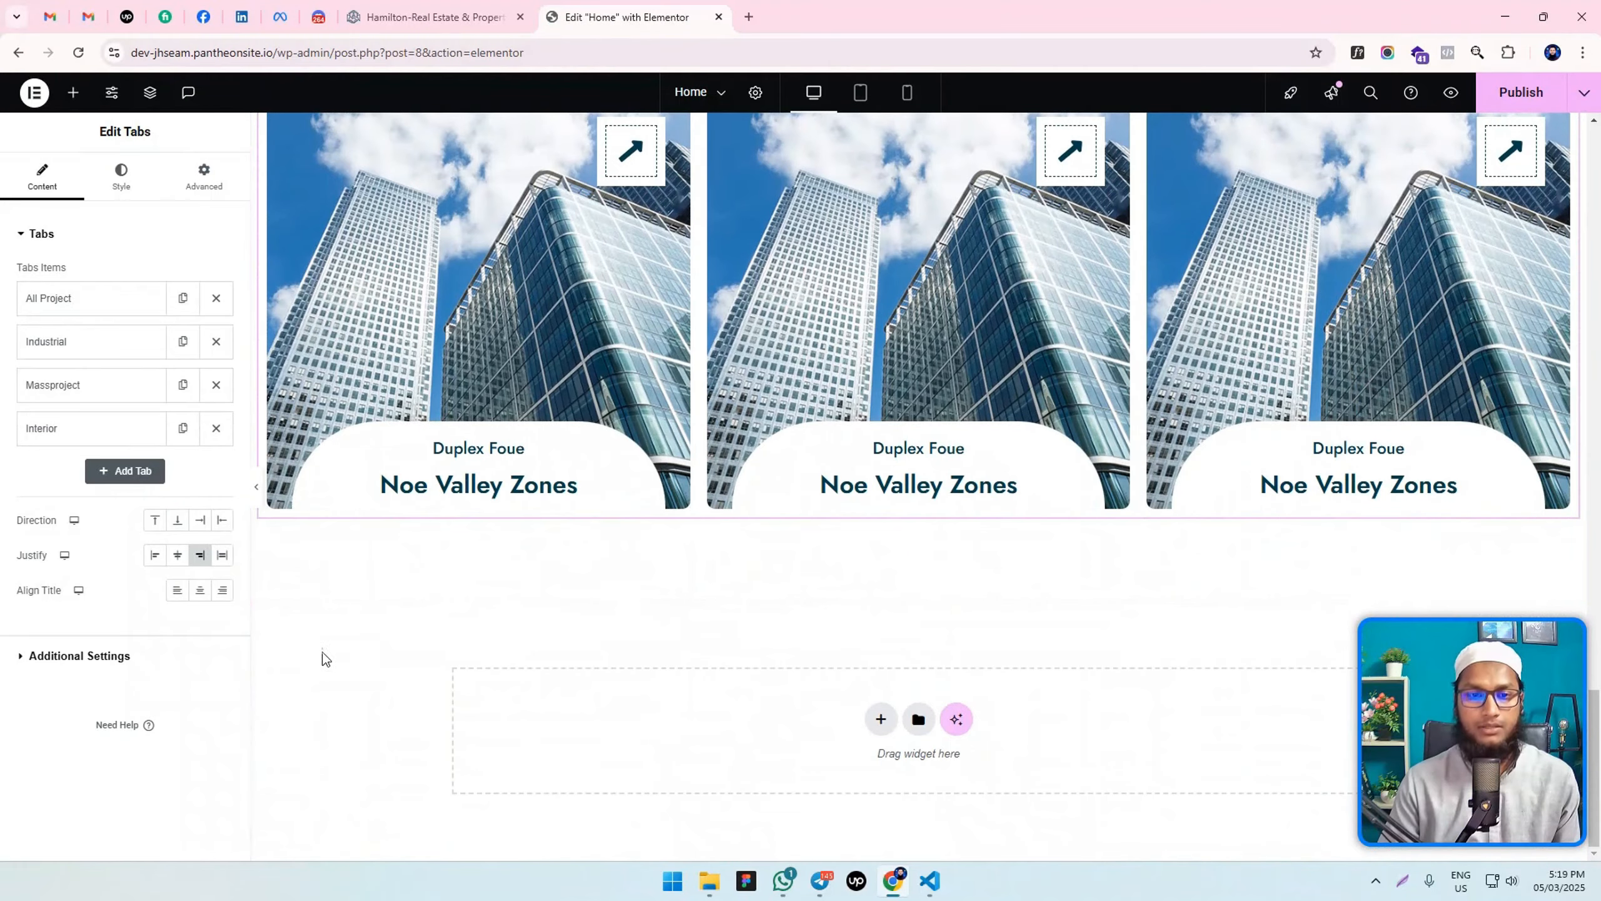
pyautogui.scroll(3, 564, 512)
pyautogui.click(1126, 309)
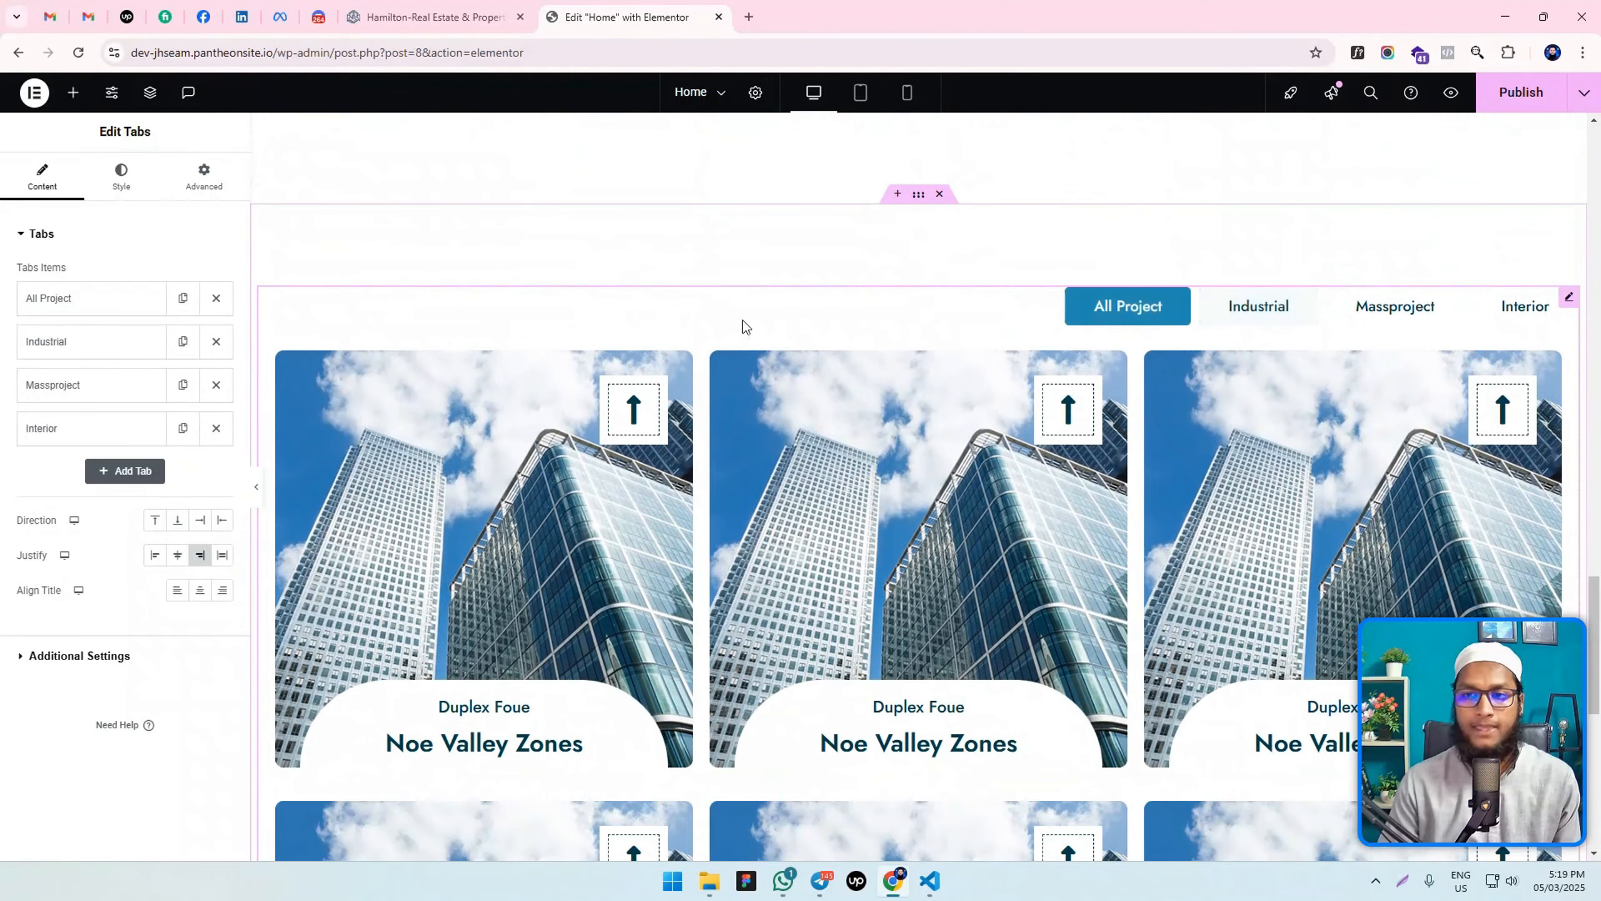
pyautogui.click(435, 17)
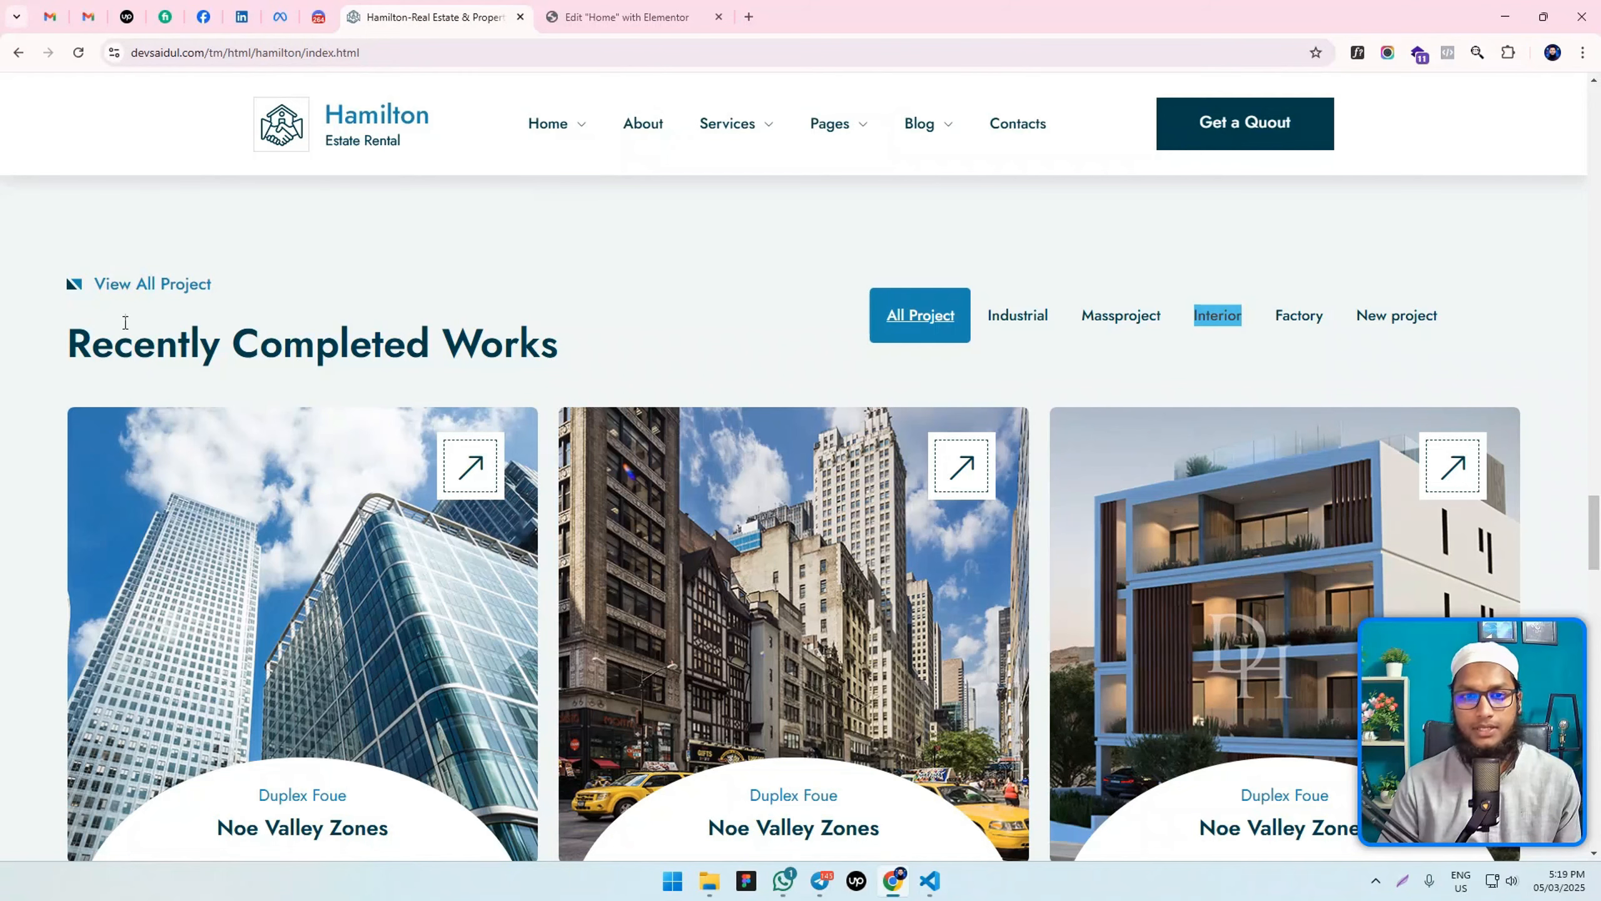
pyautogui.hotkey('ctrl', 'Tab')
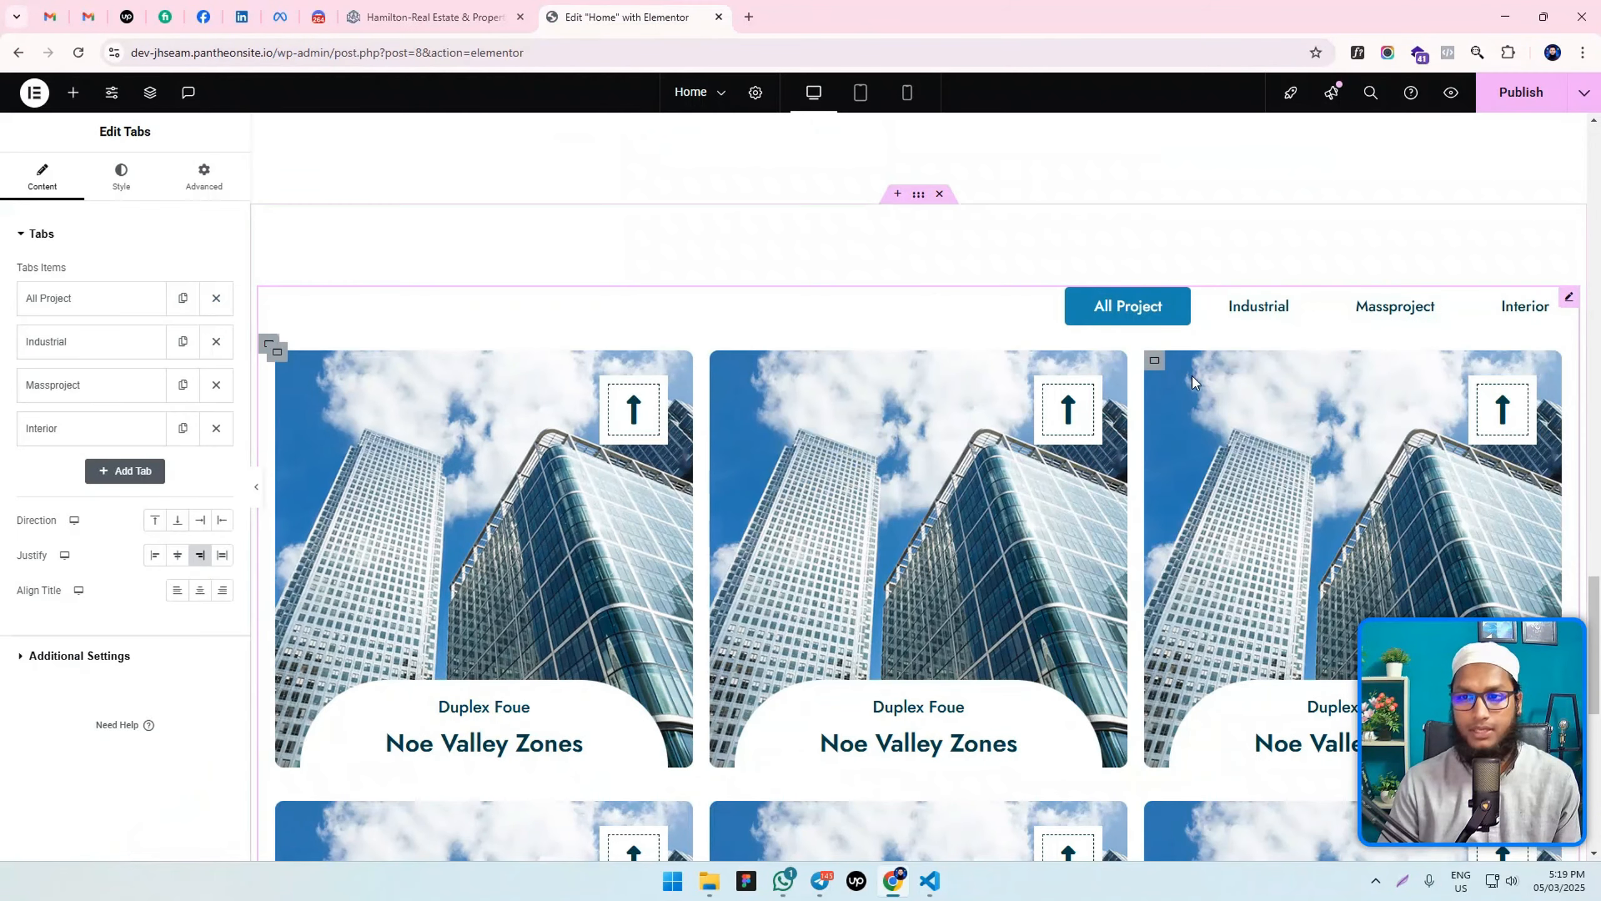
pyautogui.hotkey('ctrl', 'shift', 'Tab')
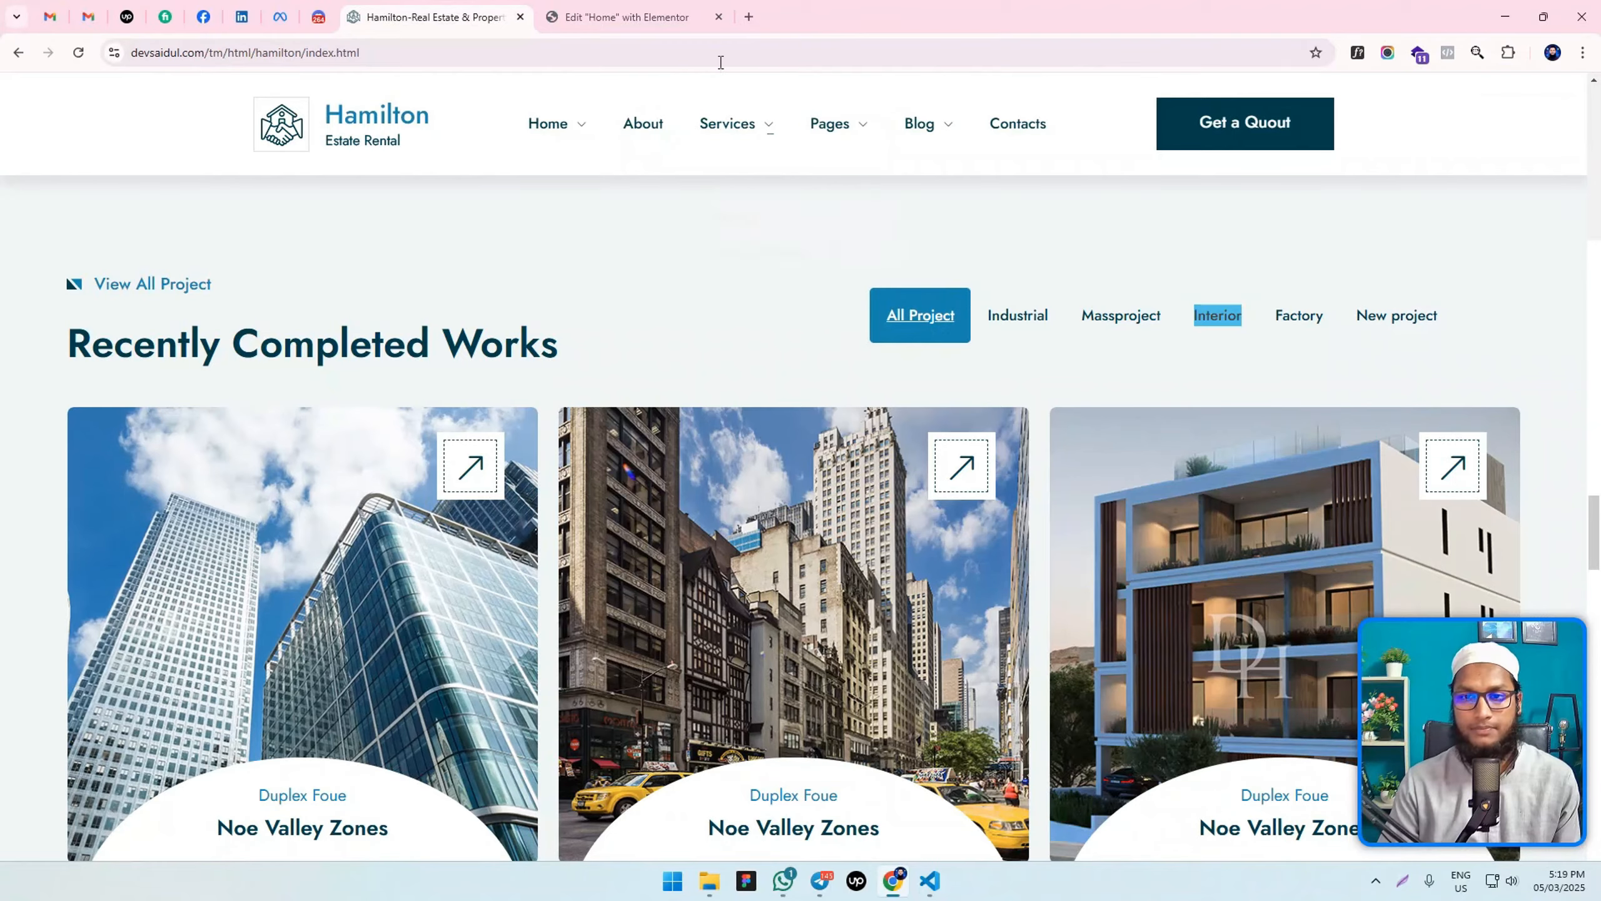
pyautogui.click(687, 17)
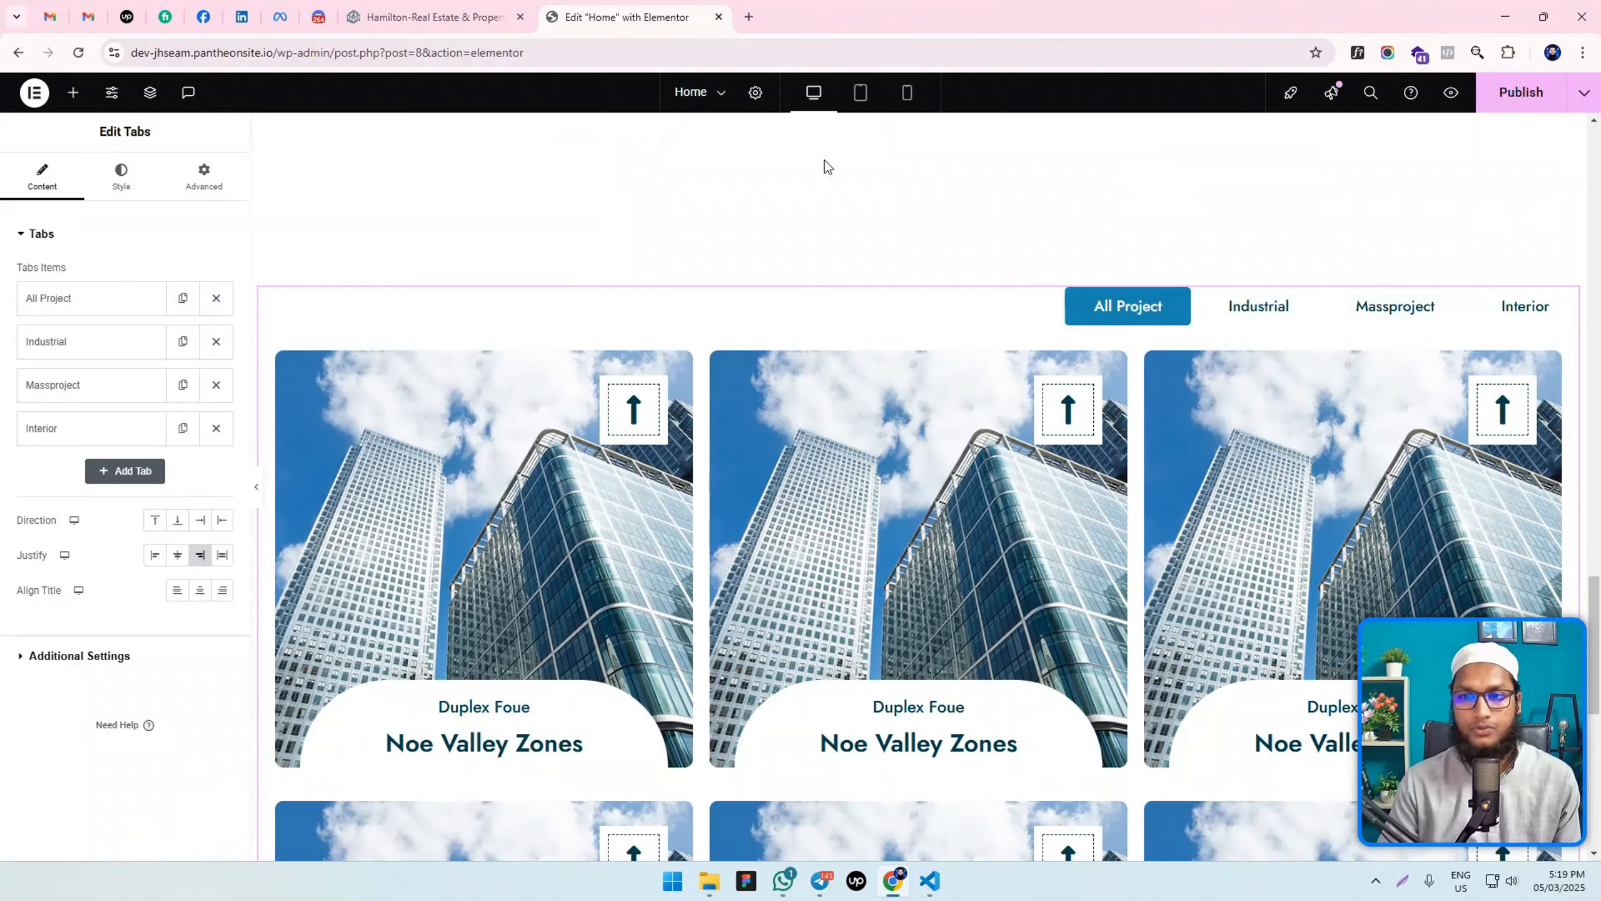
# Set the Tabs widget's tab padding to 10 px on all sides.
pyautogui.click(137, 169)
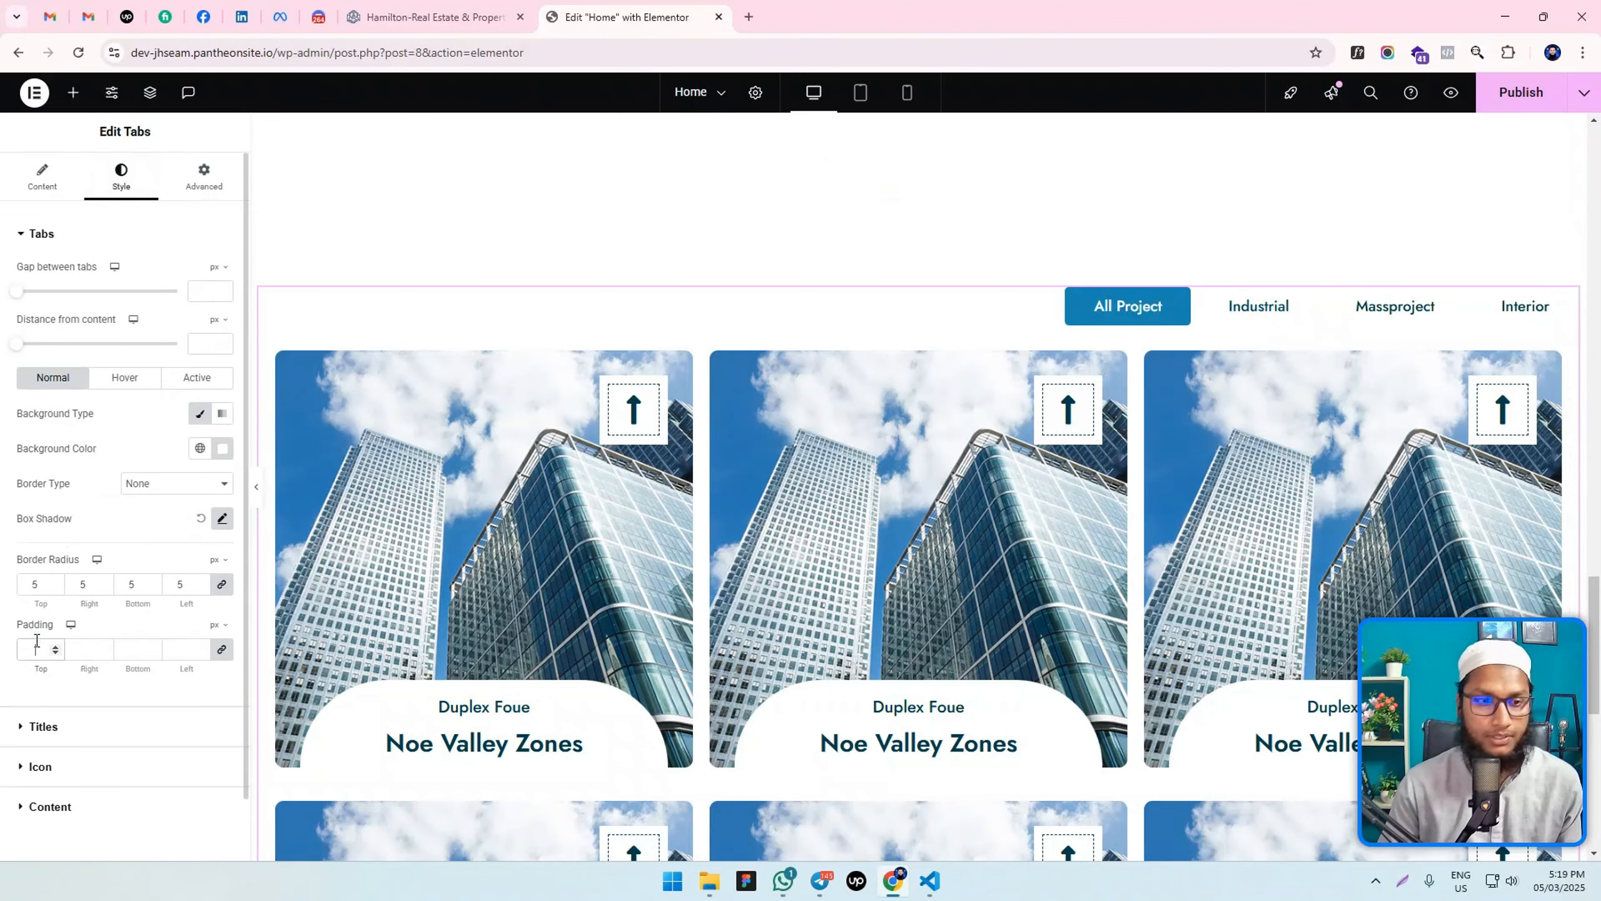
pyautogui.write('10')
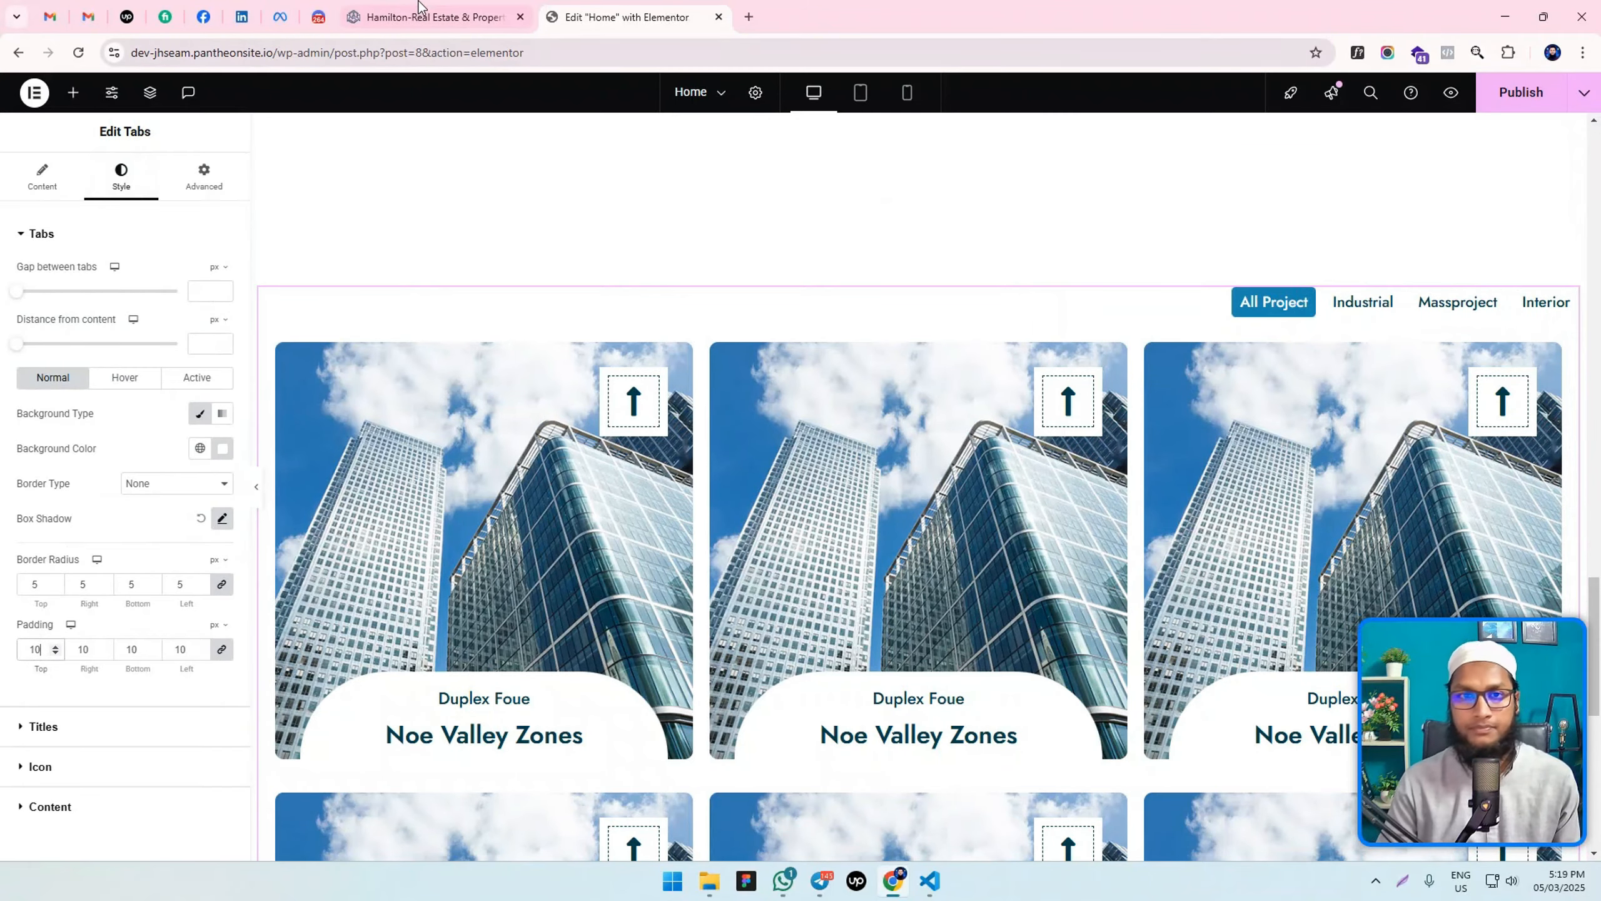
# Measure the inner spacing of the Hamilton site's All Project tab button with the screenshot tool and return to the Elementor editor.
pyautogui.click(418, 9)
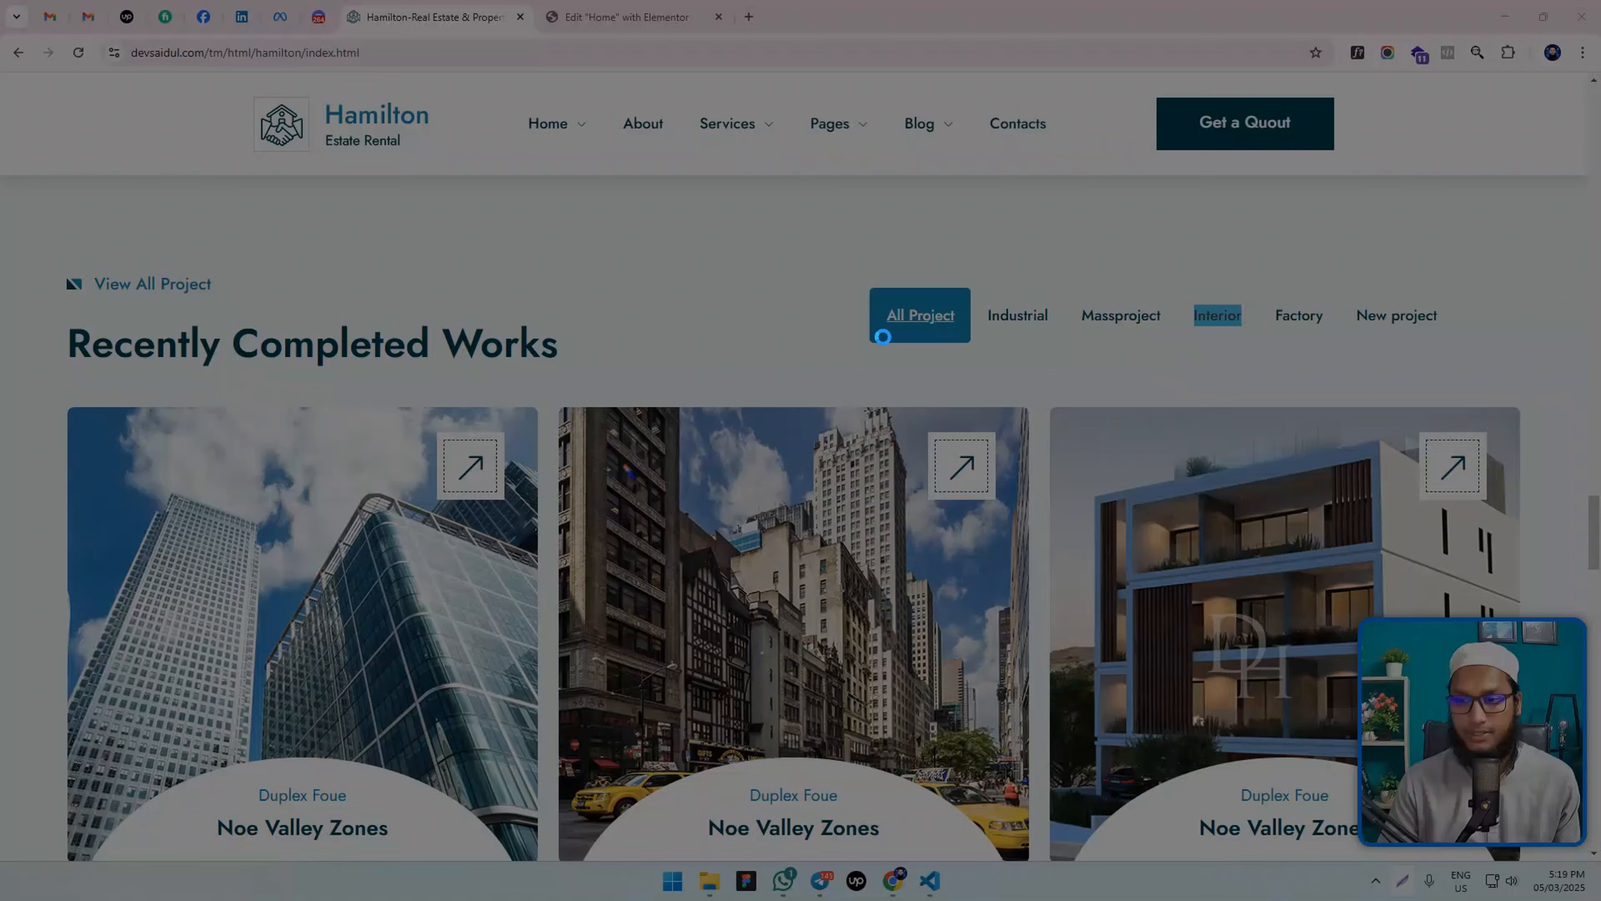
pyautogui.moveTo(885, 316); pyautogui.dragTo(920, 303)
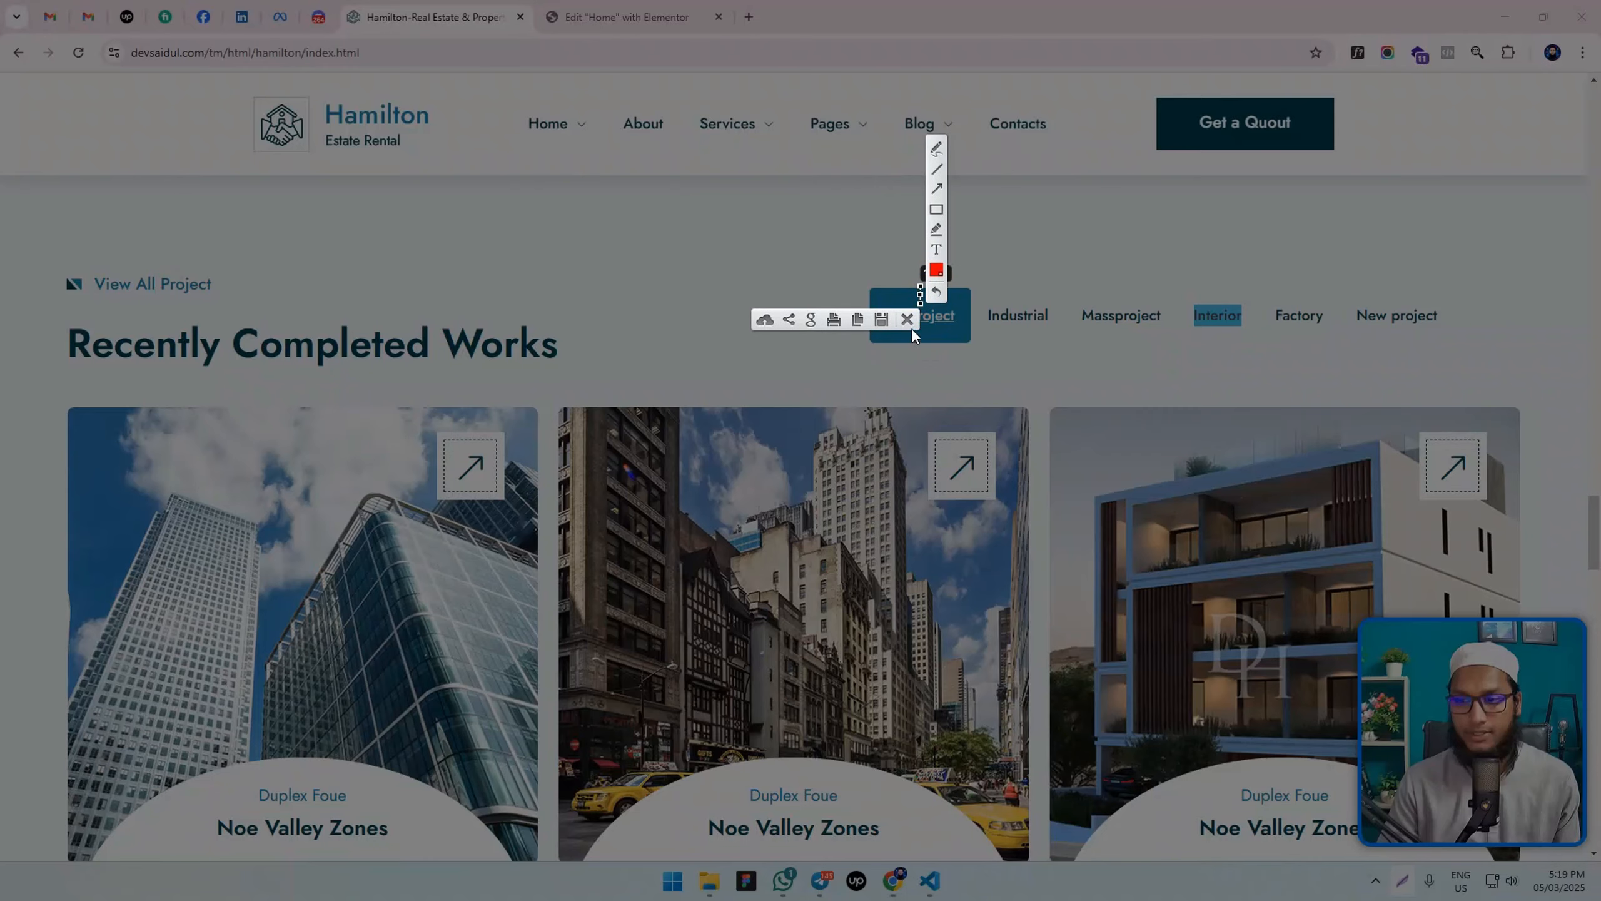
pyautogui.press('Escape')
pyautogui.click(687, 17)
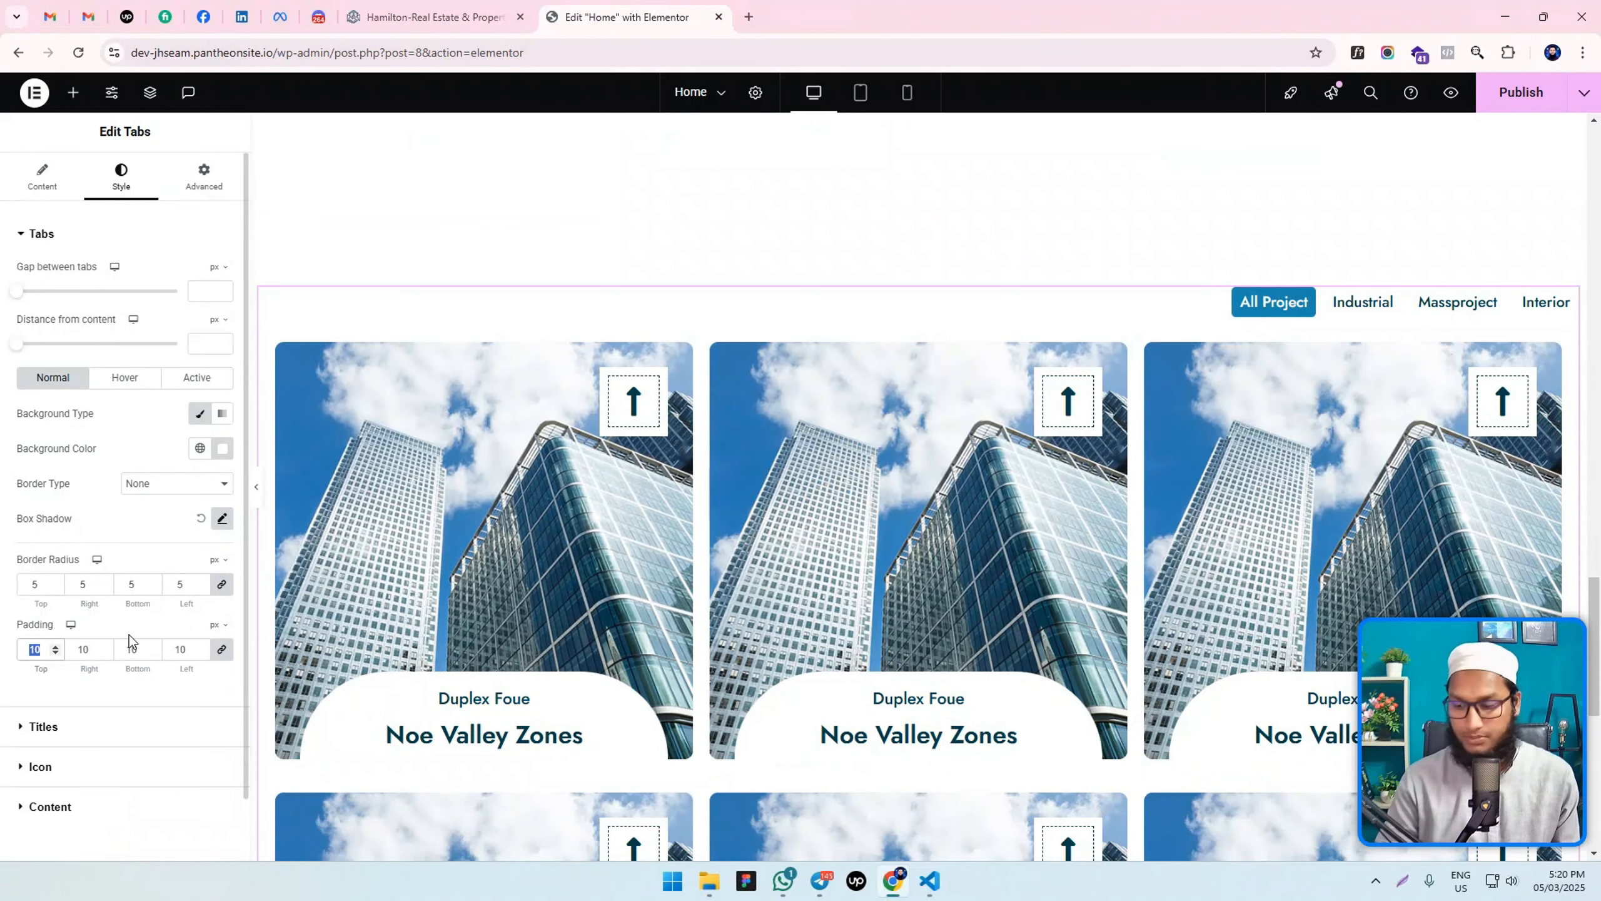
# Set the tabs' padding to 20 px on all sides and the gap between tabs to 48 px.
pyautogui.write('20')
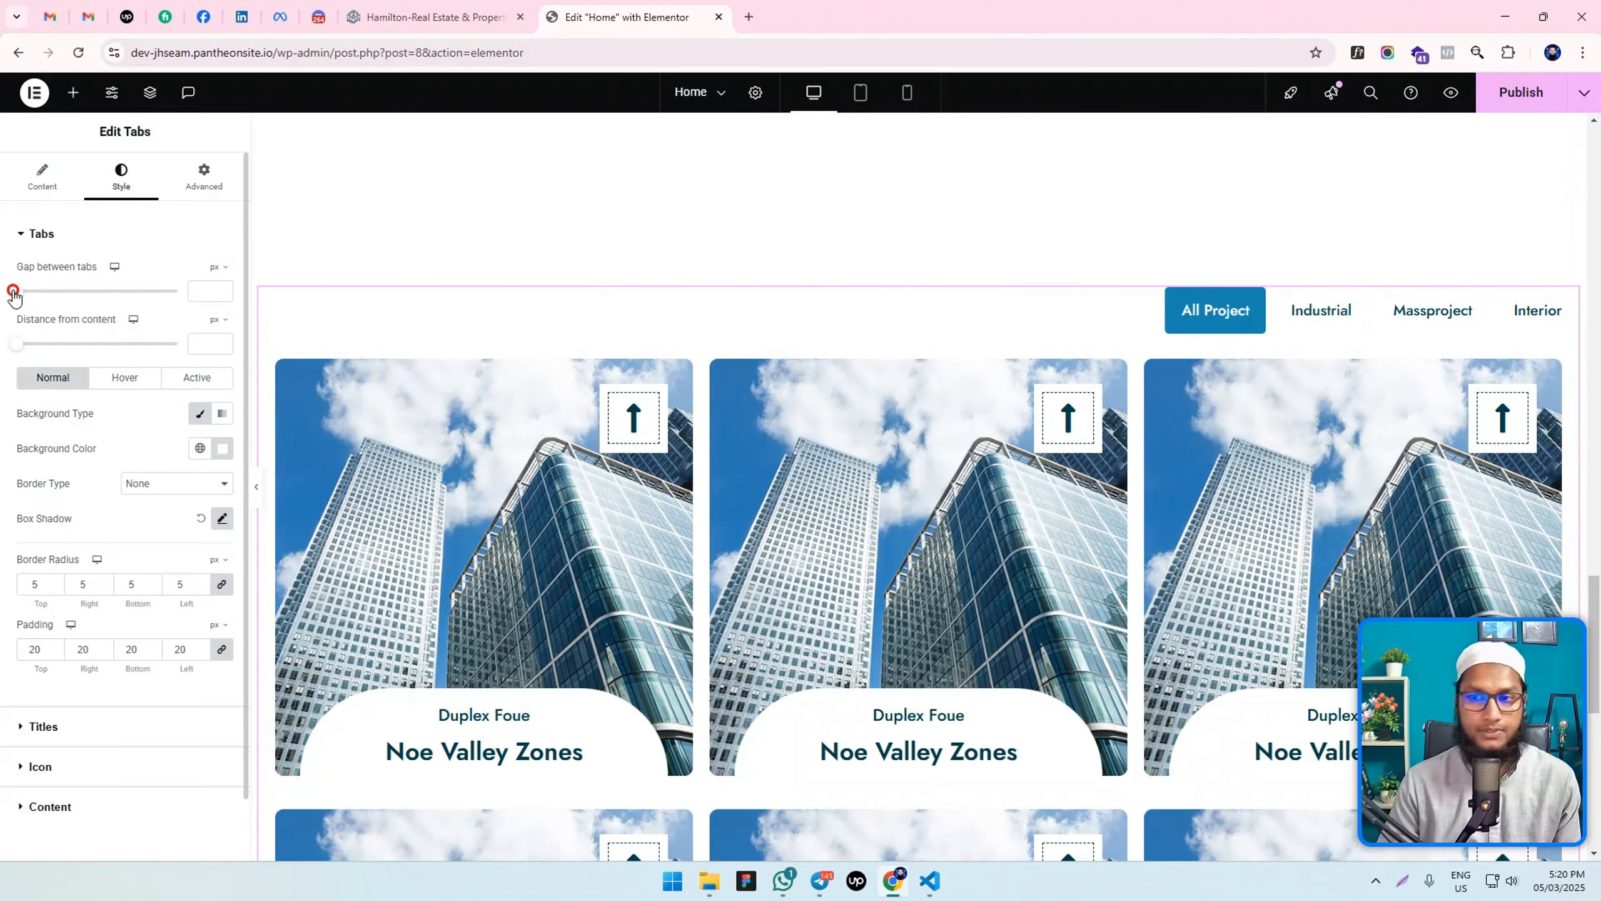
pyautogui.moveTo(12, 291); pyautogui.dragTo(35, 291)
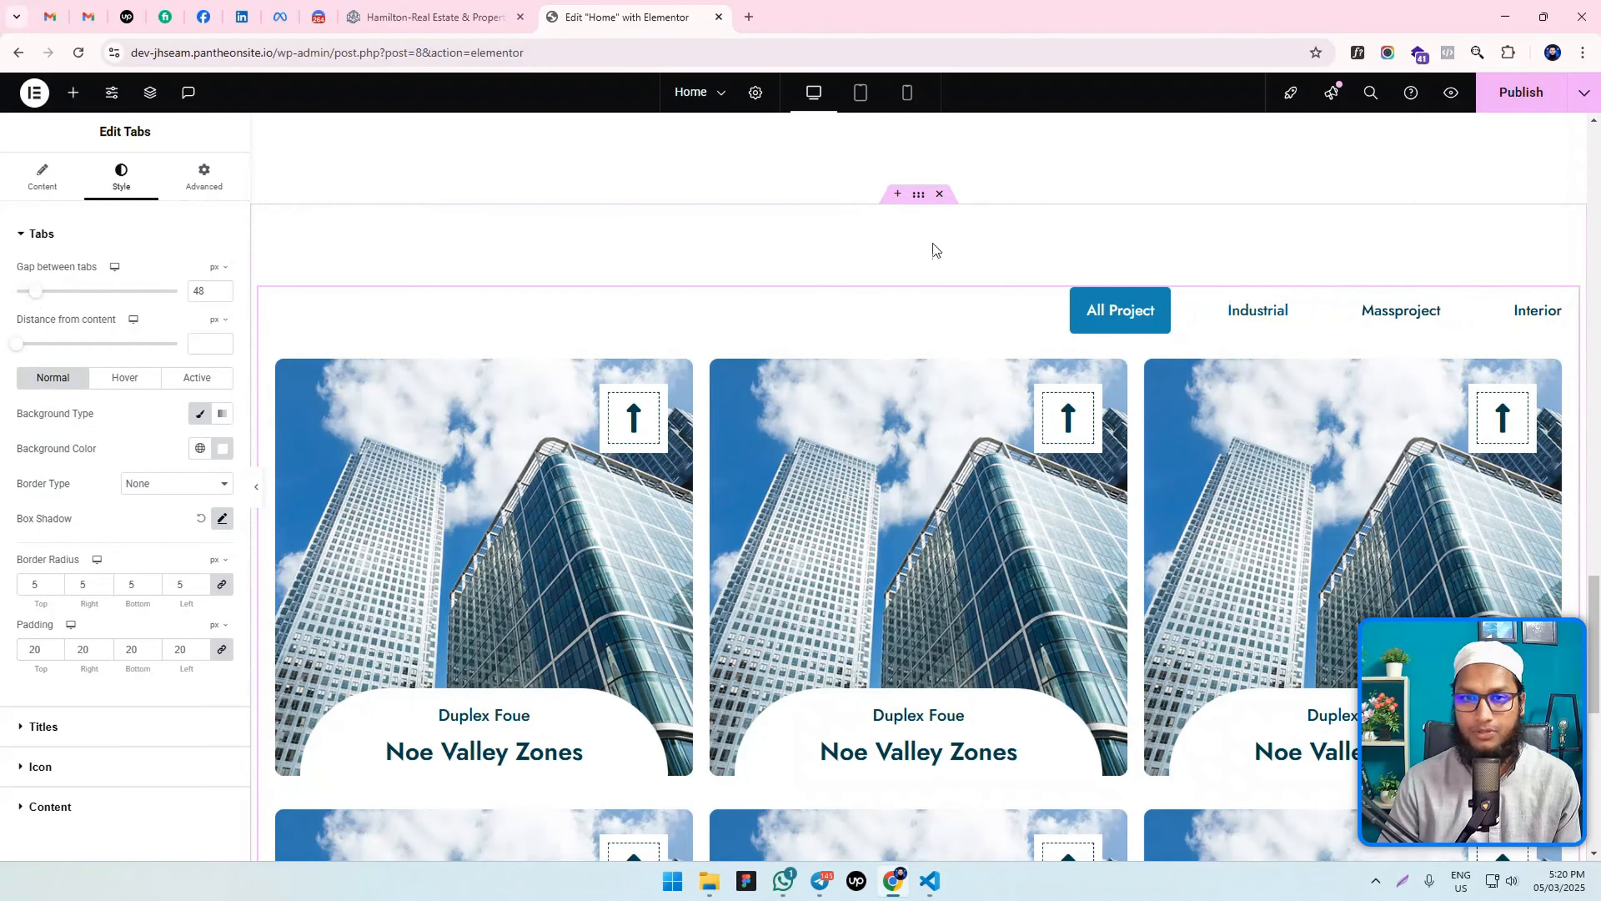
# Measure the spacing between the Hamilton site's All Project and Industrial tabs with the screenshot tool and return to the Elementor editor.
pyautogui.click(479, 17)
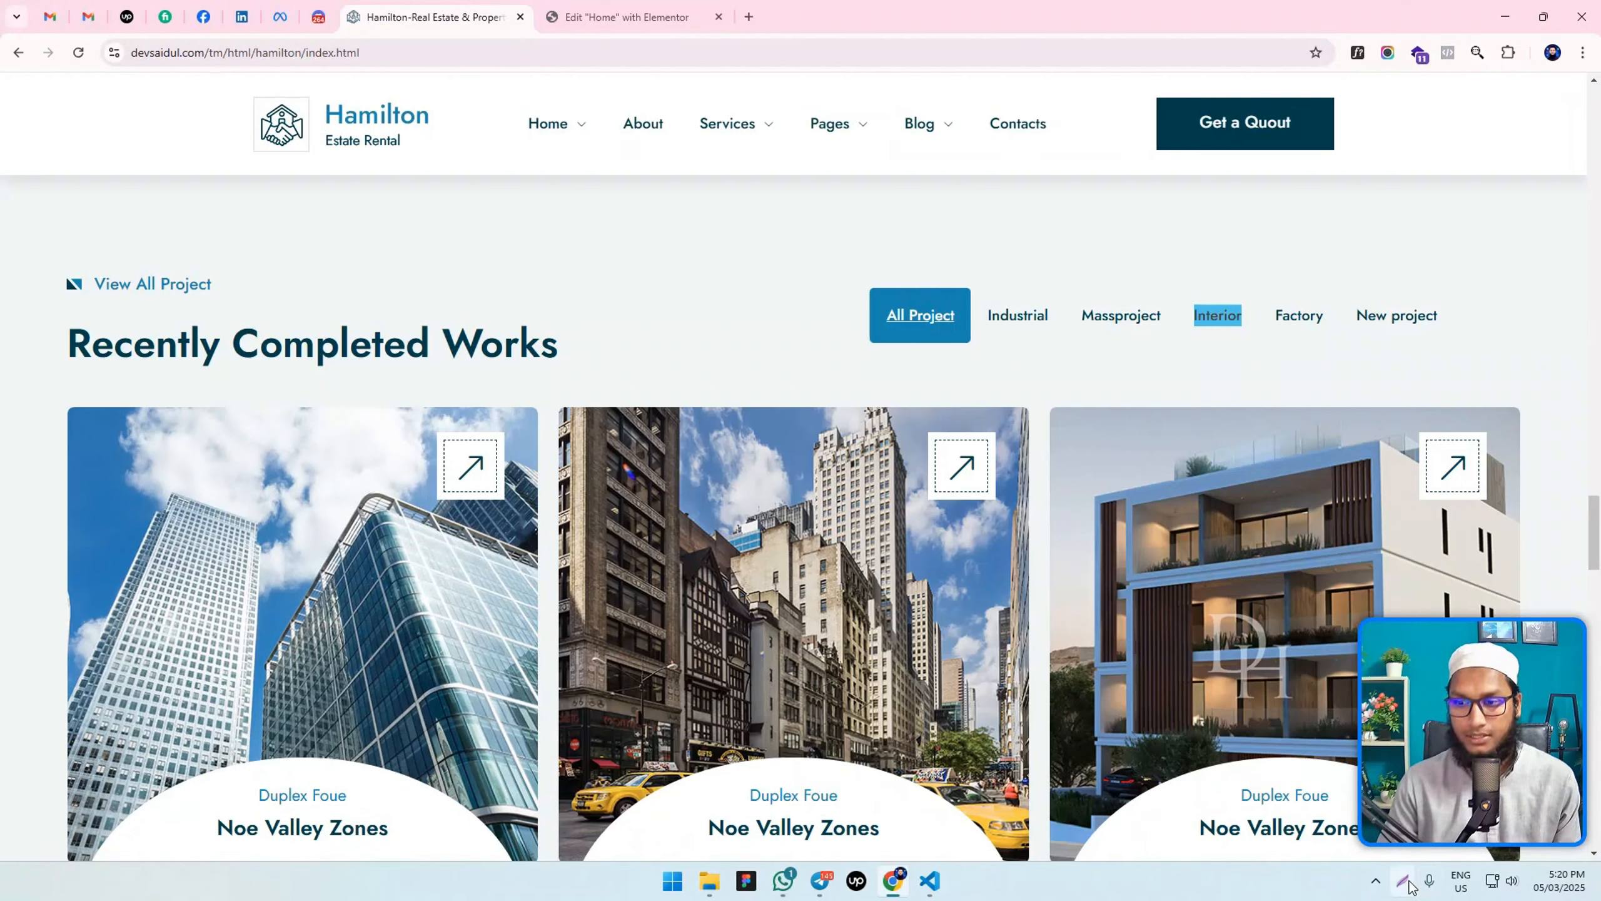
pyautogui.click(1408, 885)
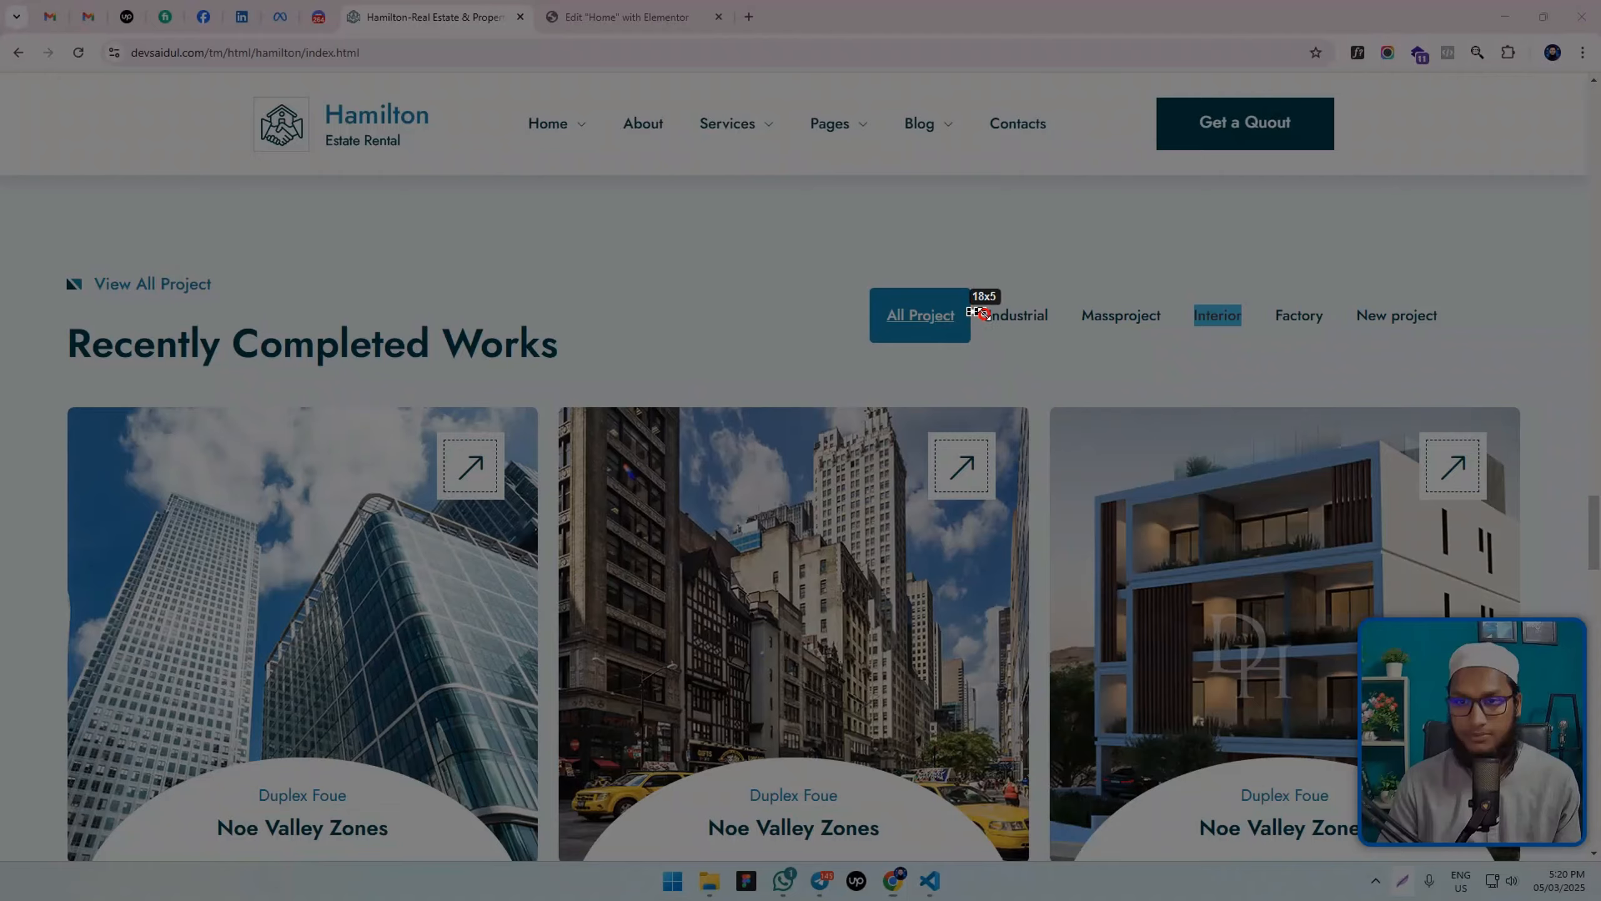
pyautogui.moveTo(977, 313); pyautogui.dragTo(987, 328)
pyautogui.press('Escape')
pyautogui.click(624, 17)
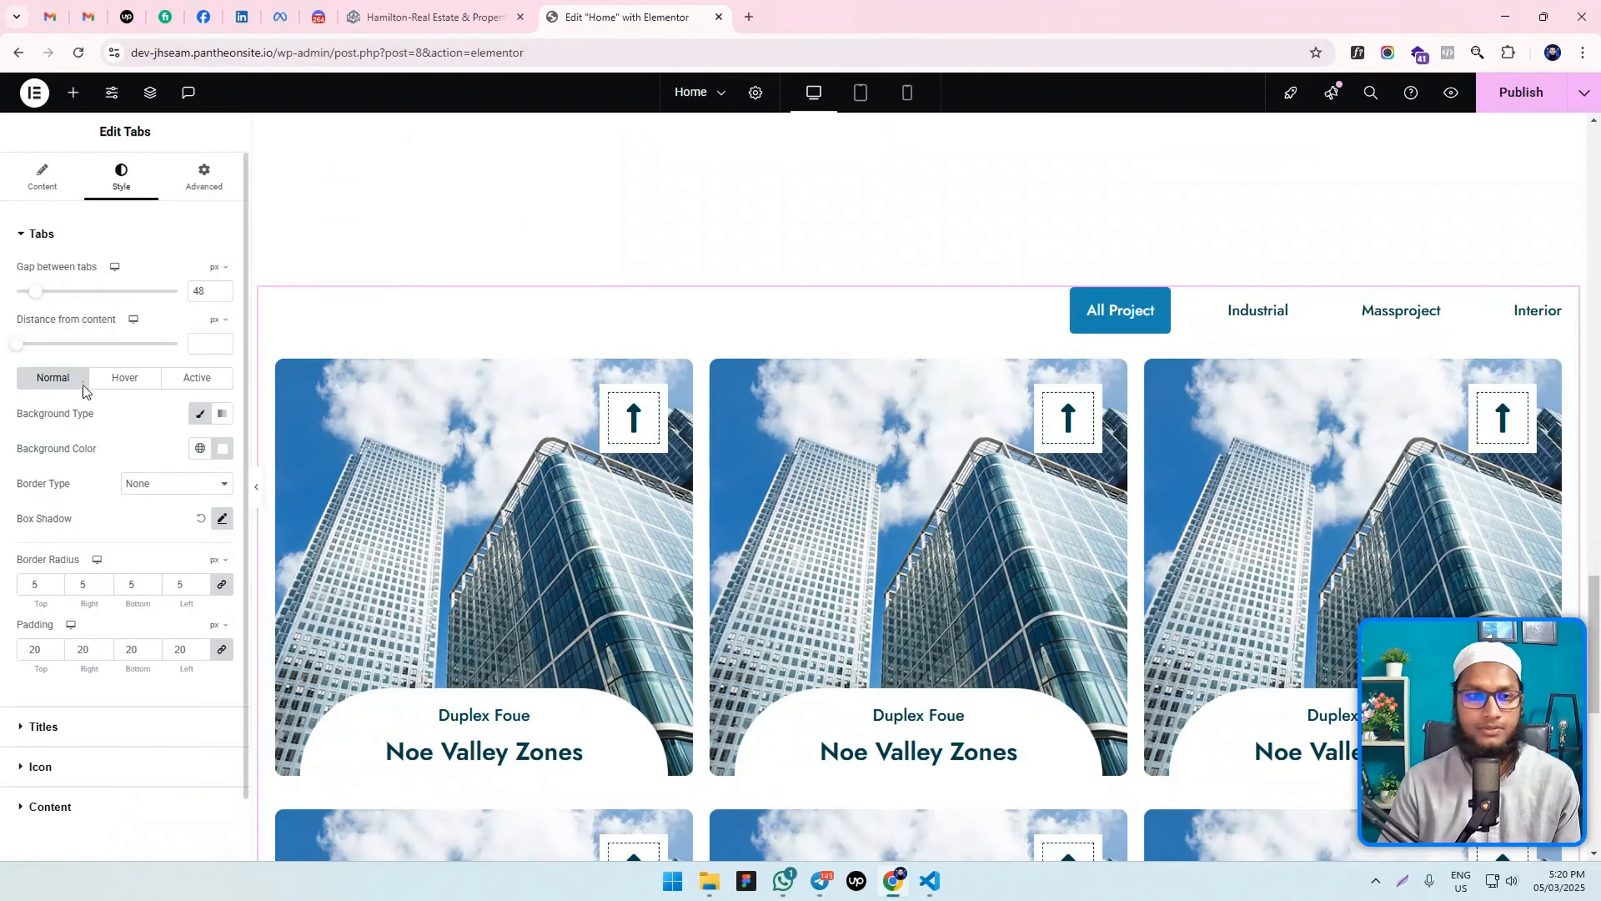
# Try a 20 px gap between tabs, set it to 0 px, and show the Industrial tab.
pyautogui.write('20')
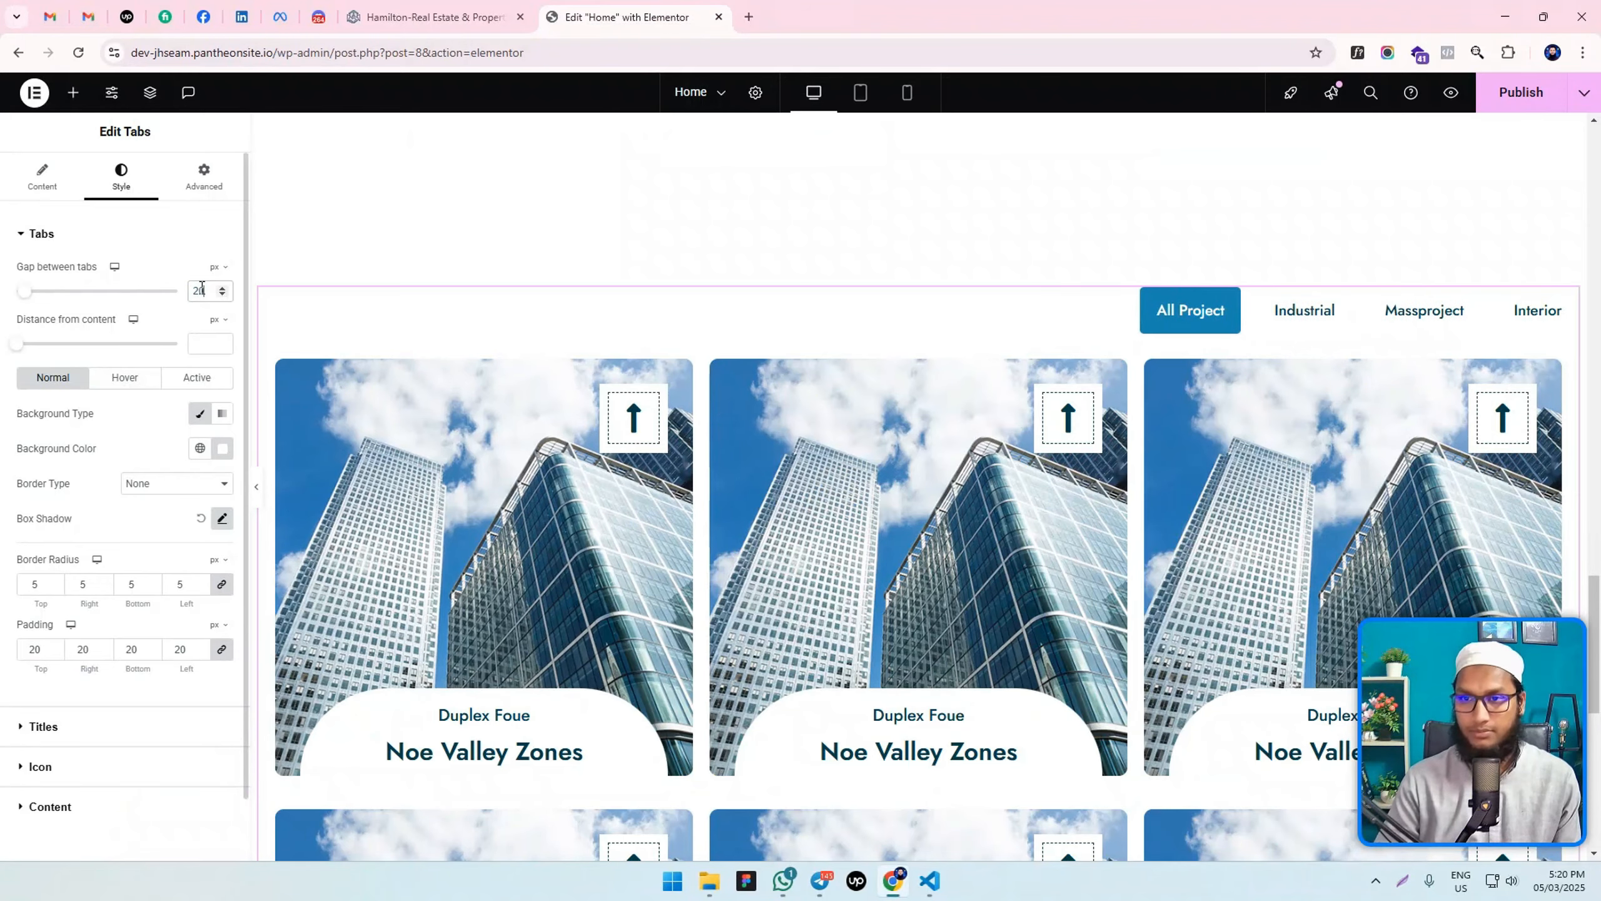
pyautogui.write('0')
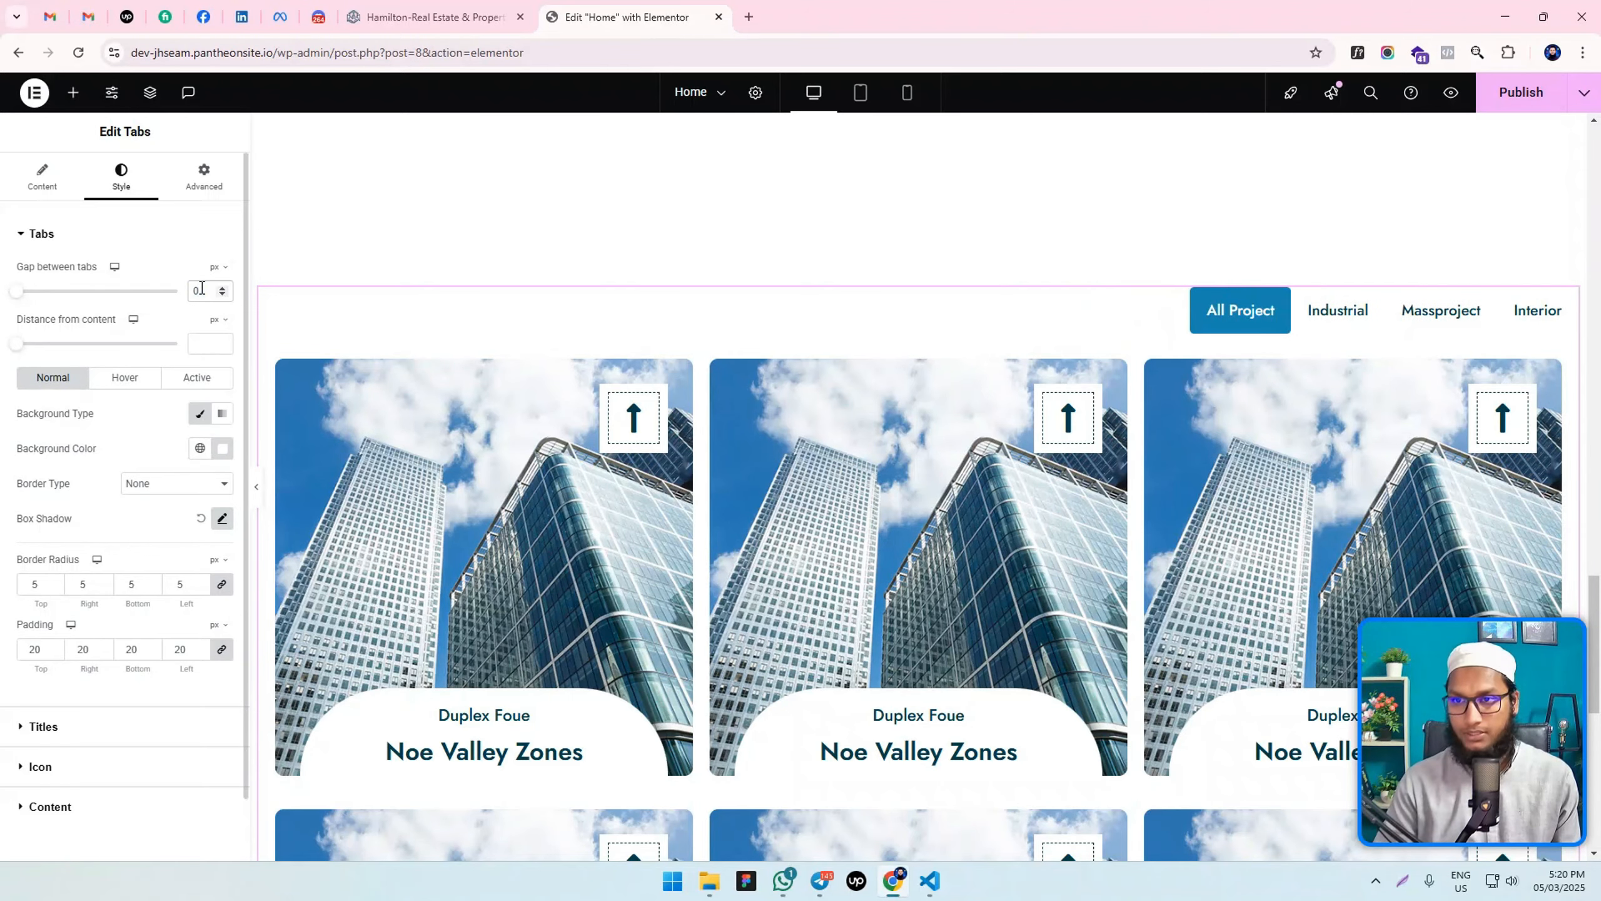
pyautogui.click(1330, 325)
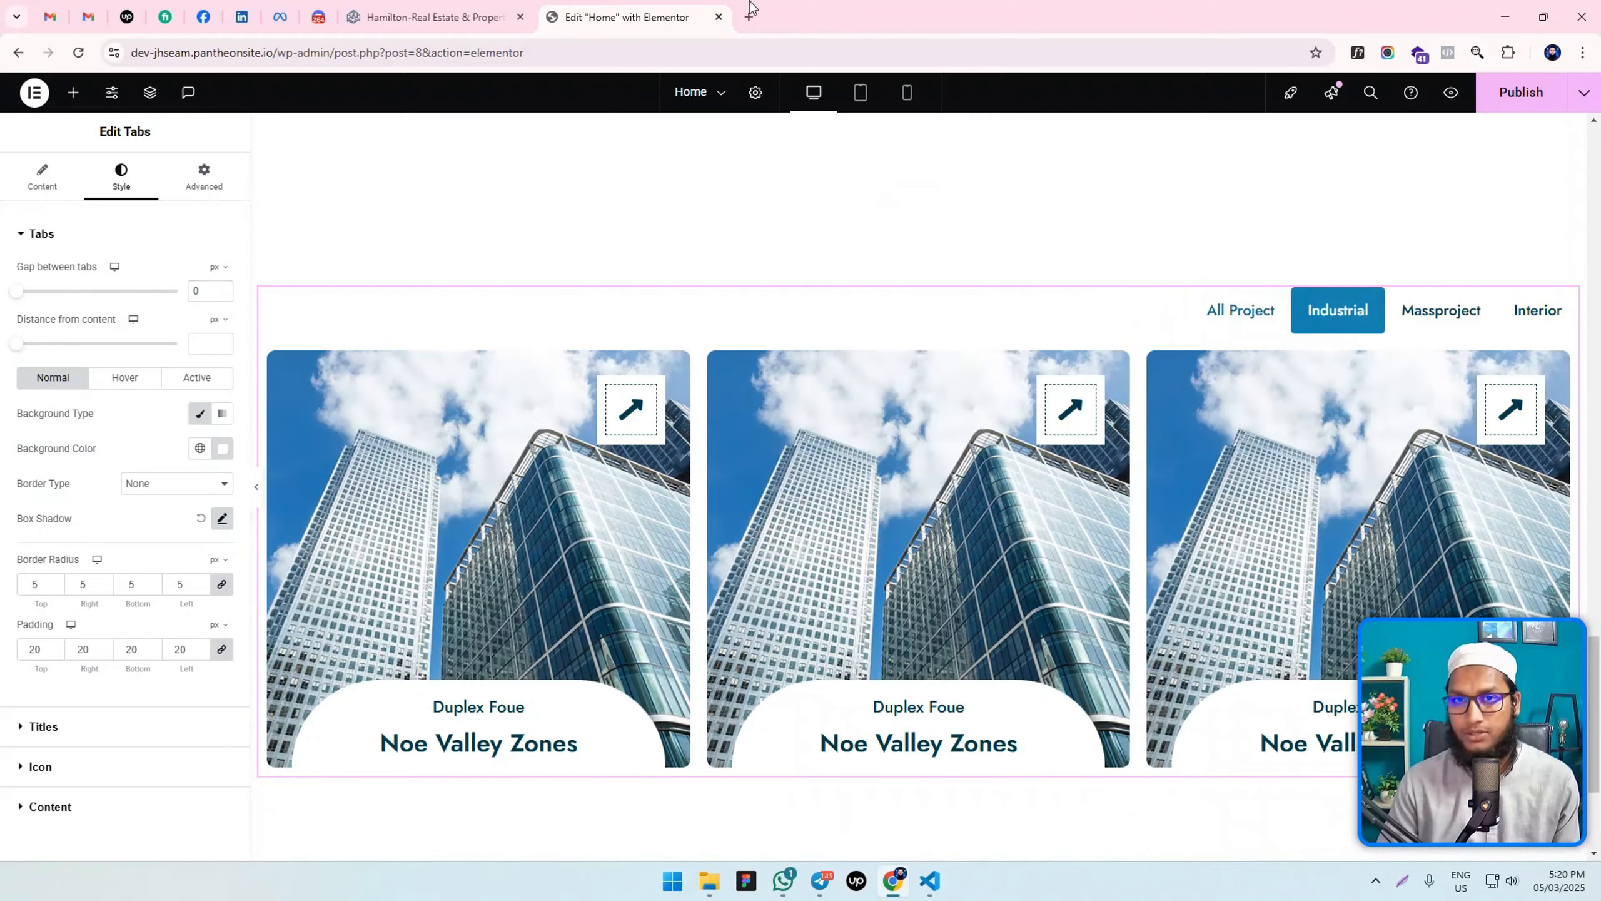
# Switch back and forth between the All Project and Industrial tabs on the Hamilton site to examine their spacing and active styling.
pyautogui.click(428, 17)
pyautogui.click(986, 325)
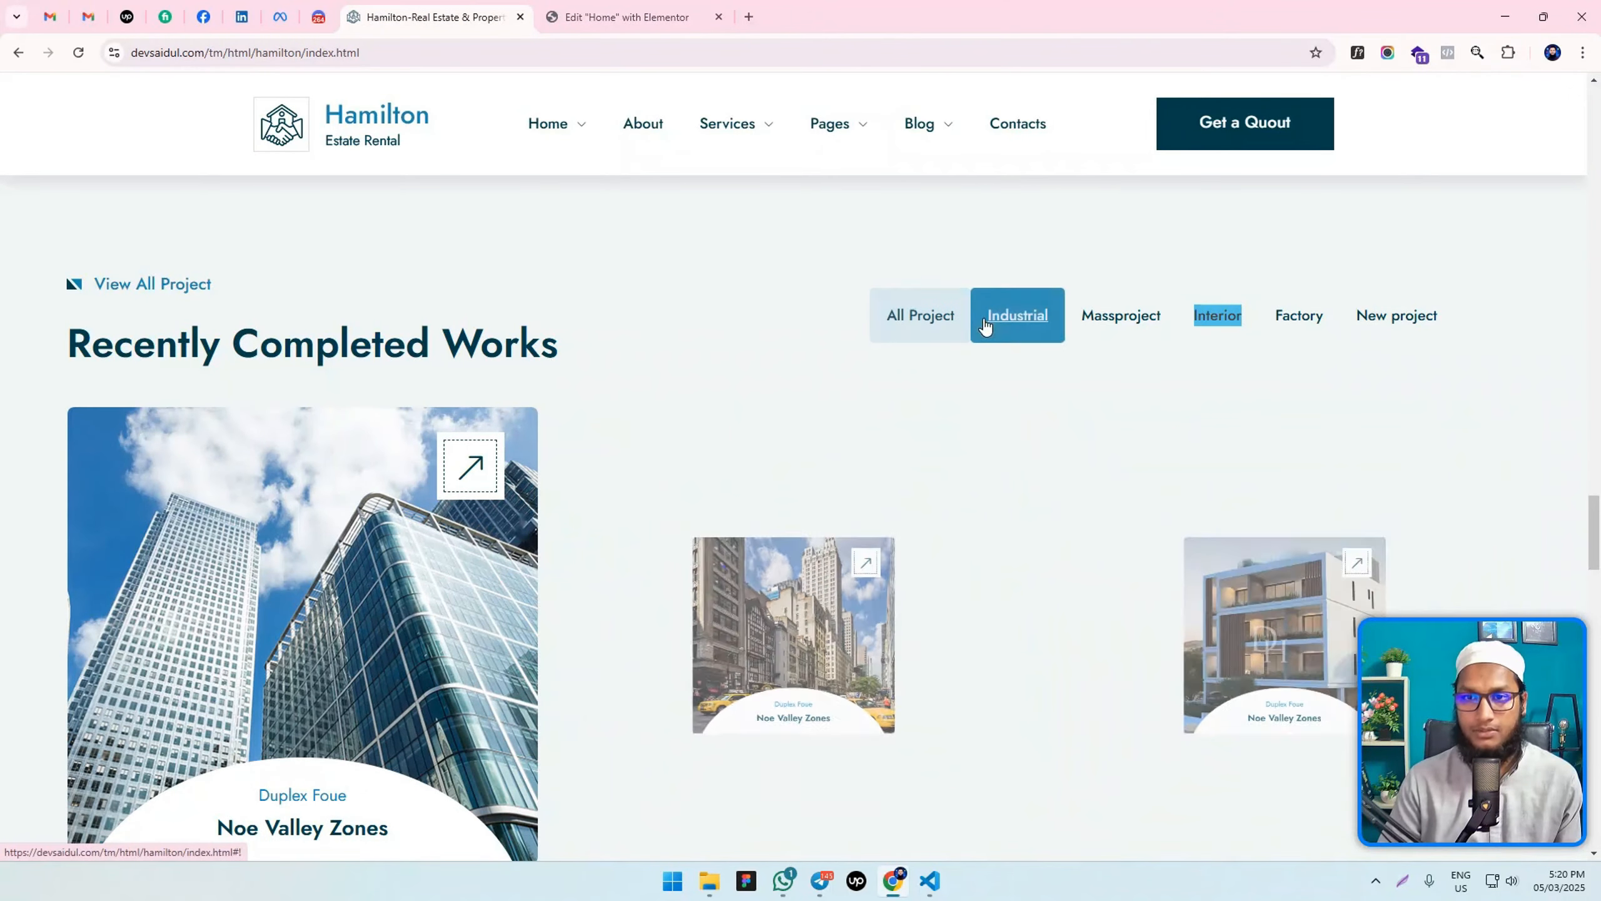
pyautogui.click(953, 319)
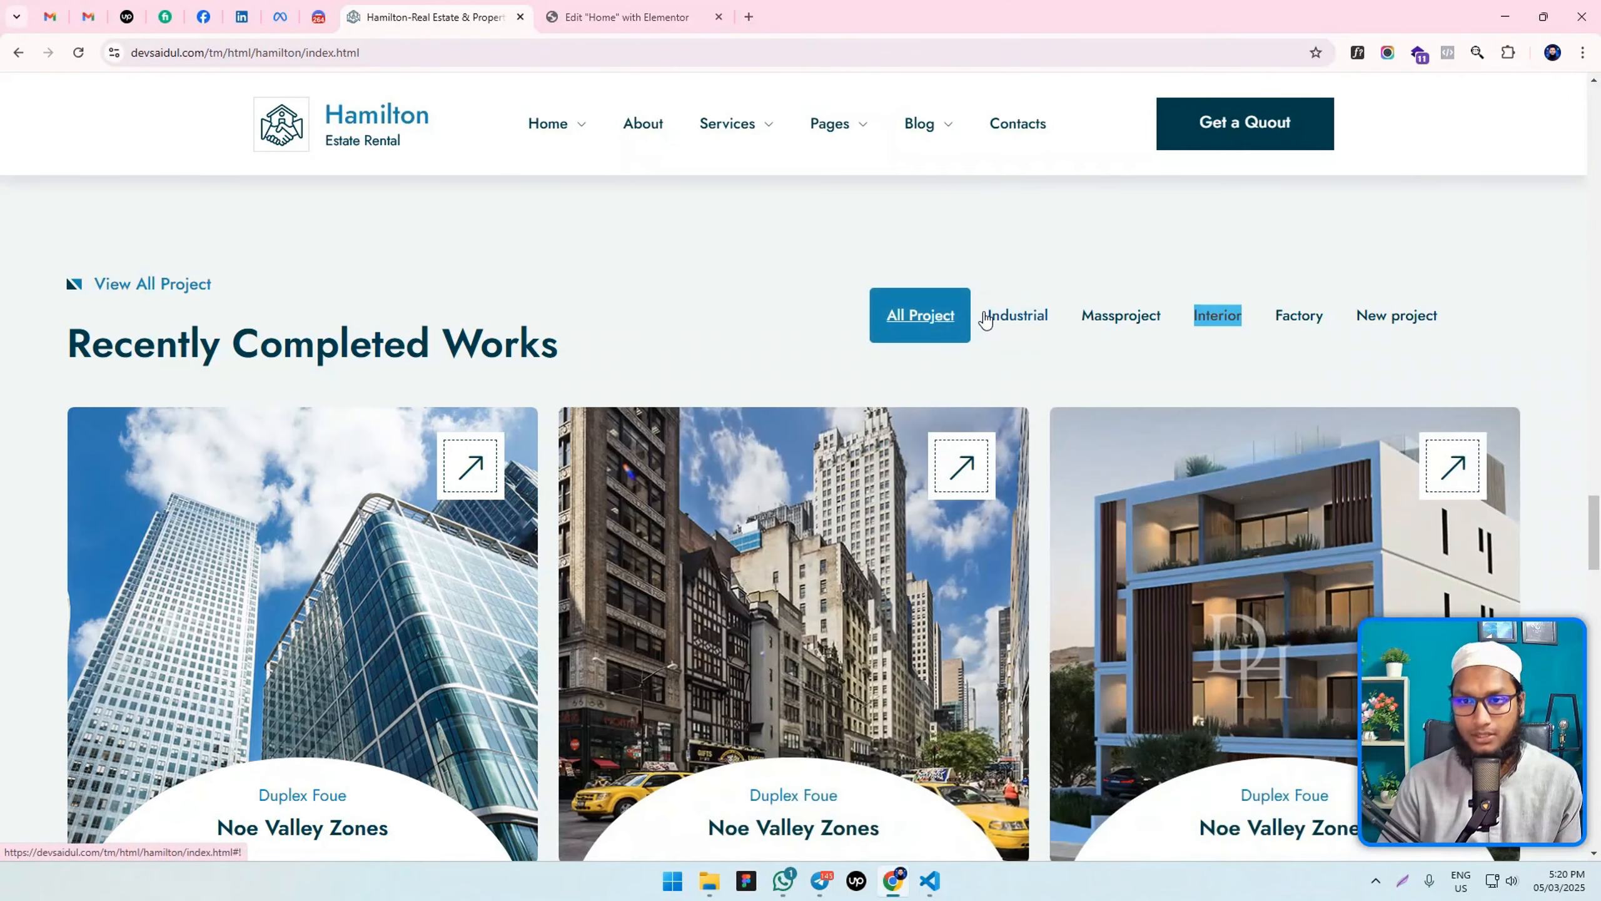
pyautogui.click(985, 320)
pyautogui.click(960, 319)
pyautogui.click(988, 320)
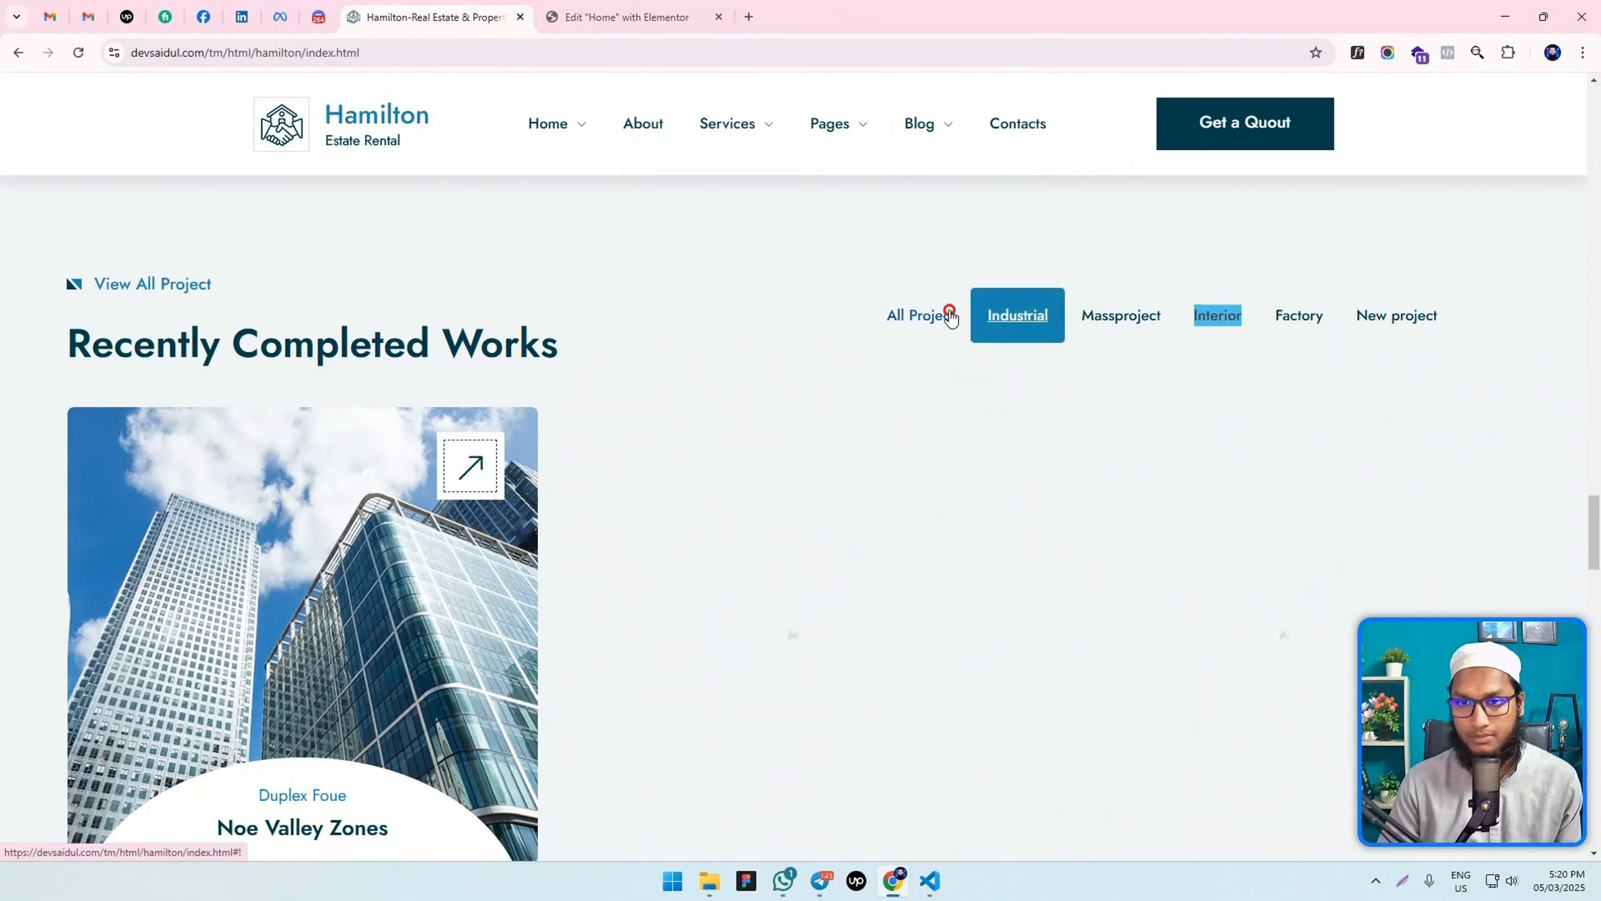
pyautogui.click(948, 316)
pyautogui.click(985, 322)
pyautogui.click(933, 319)
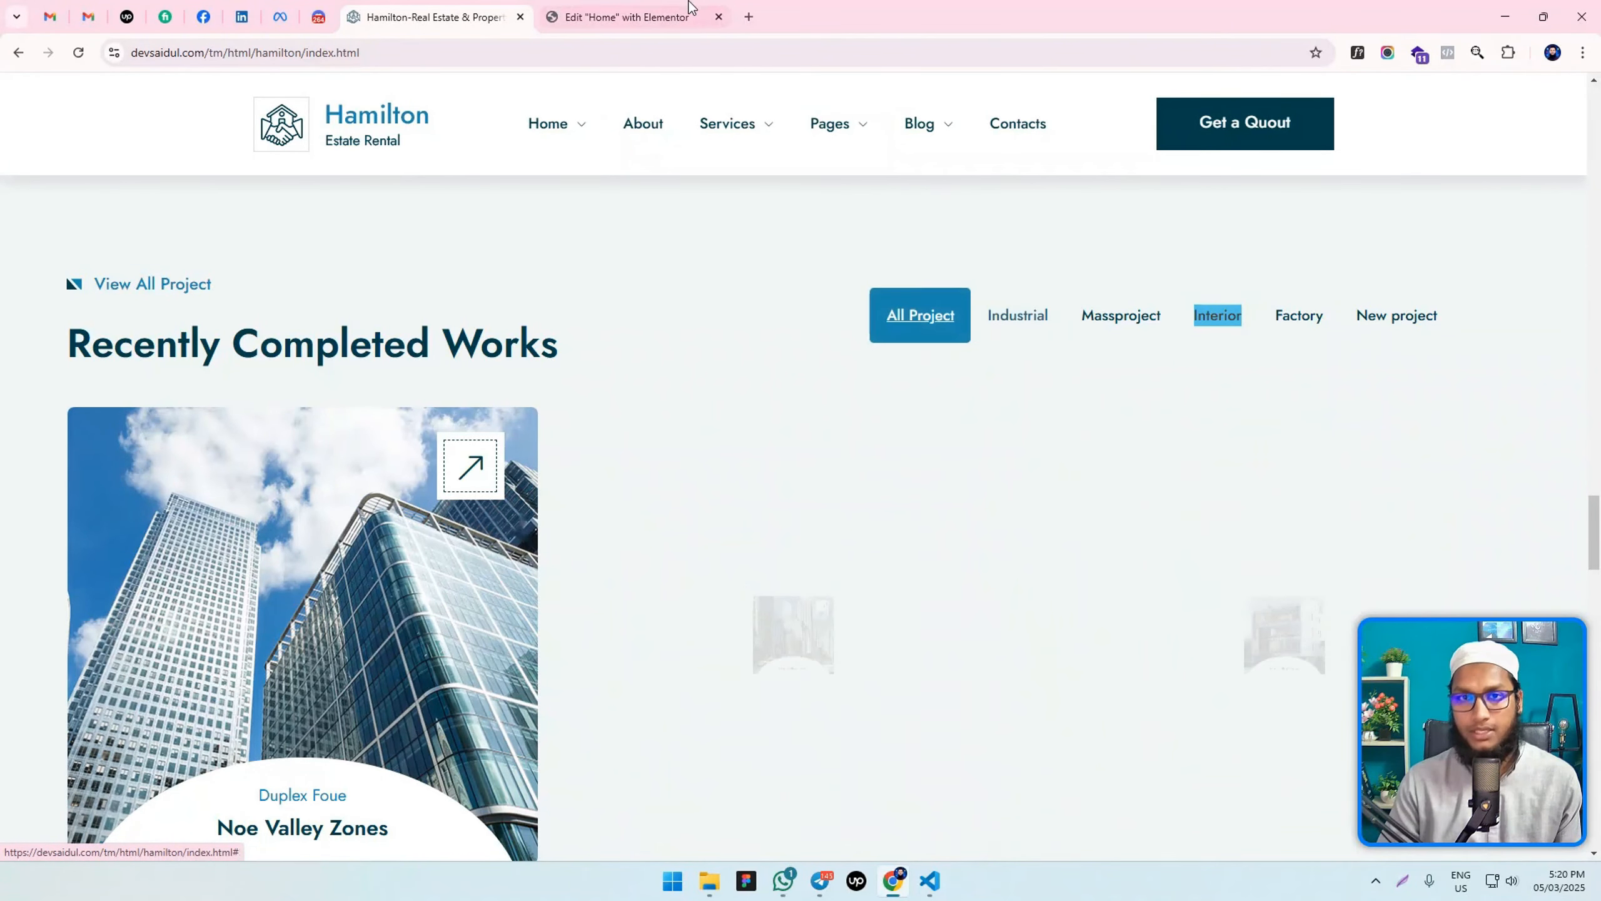
# Switch between the All Project and Industrial tabs in the Elementor editor to compare their behaviour with the Hamilton site.
pyautogui.click(674, 15)
pyautogui.click(1264, 311)
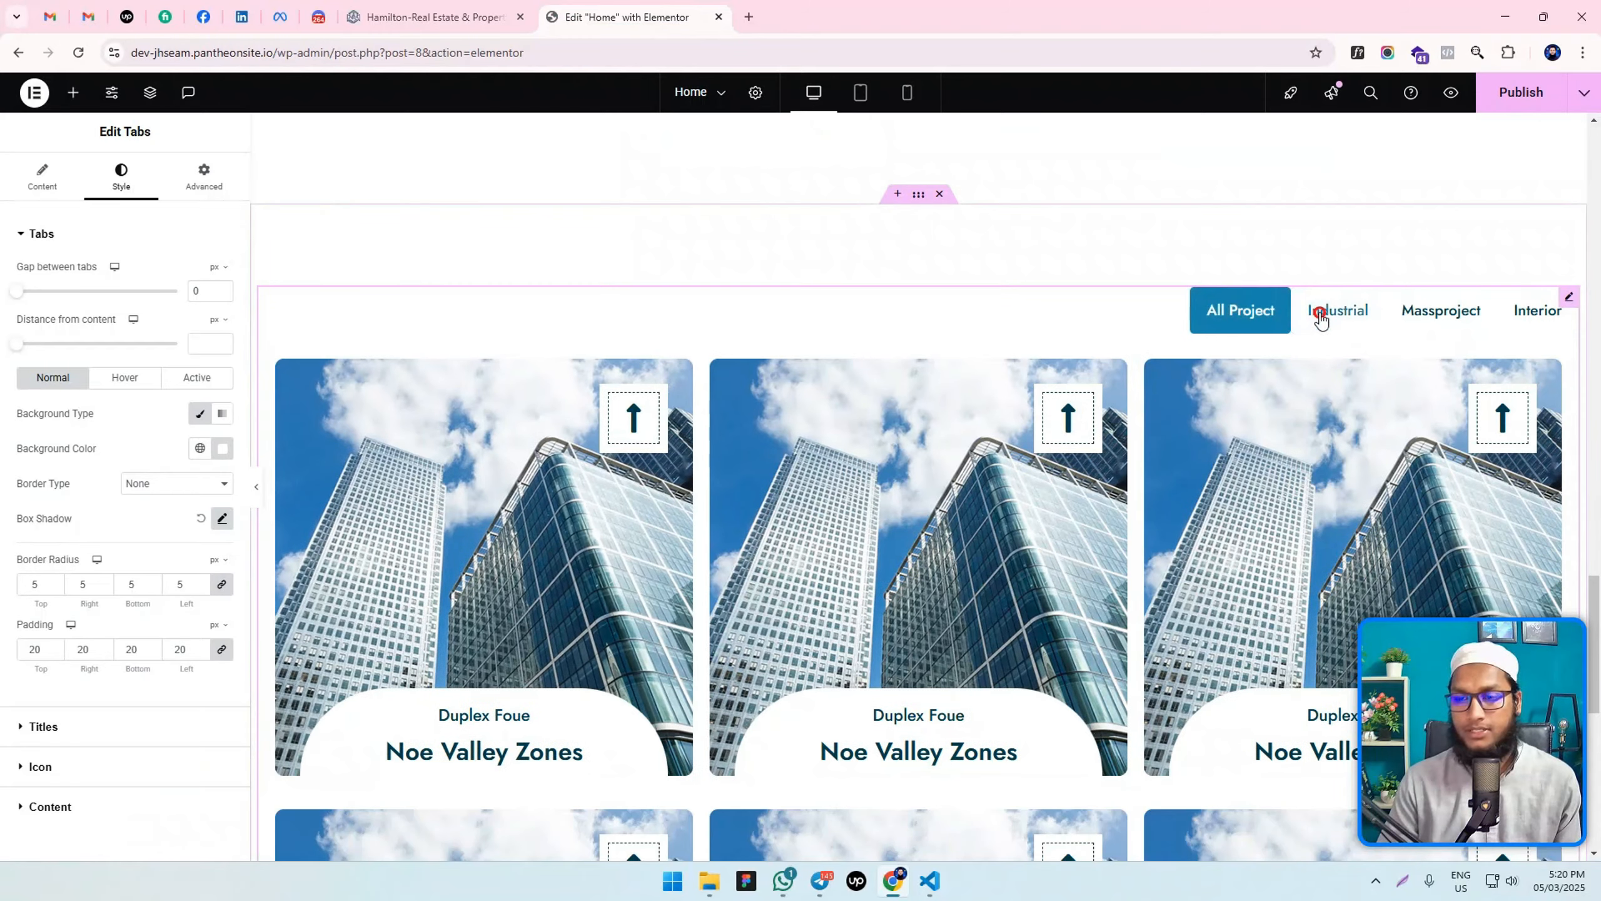
pyautogui.click(1319, 315)
pyautogui.click(1264, 314)
pyautogui.click(1318, 306)
pyautogui.scroll(-1, 1319, 306)
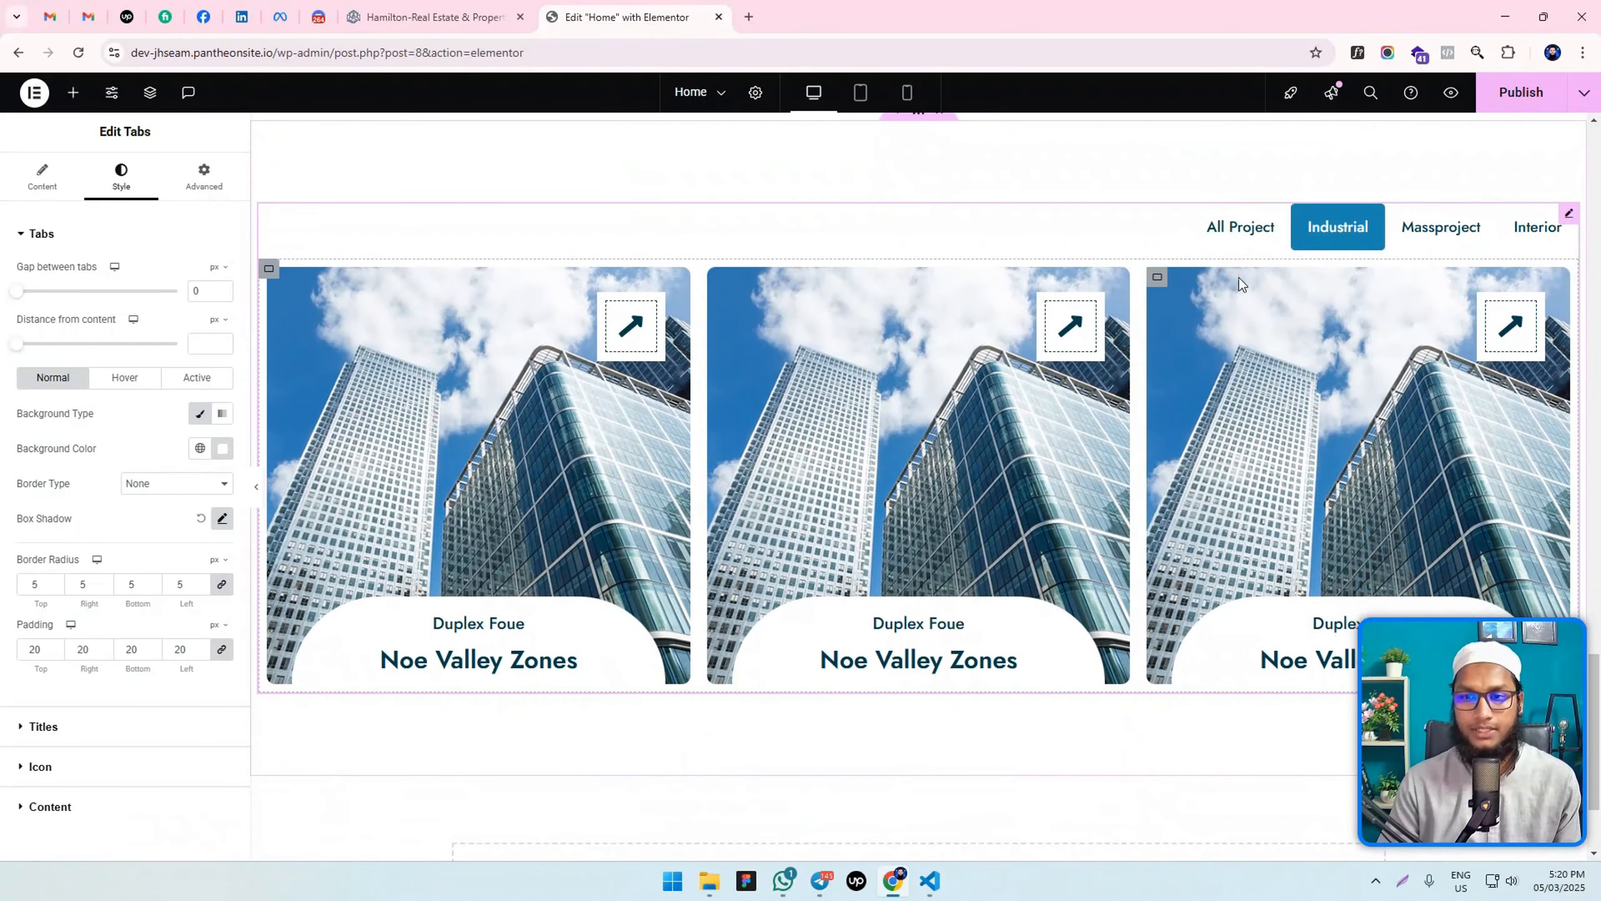
pyautogui.click(1240, 226)
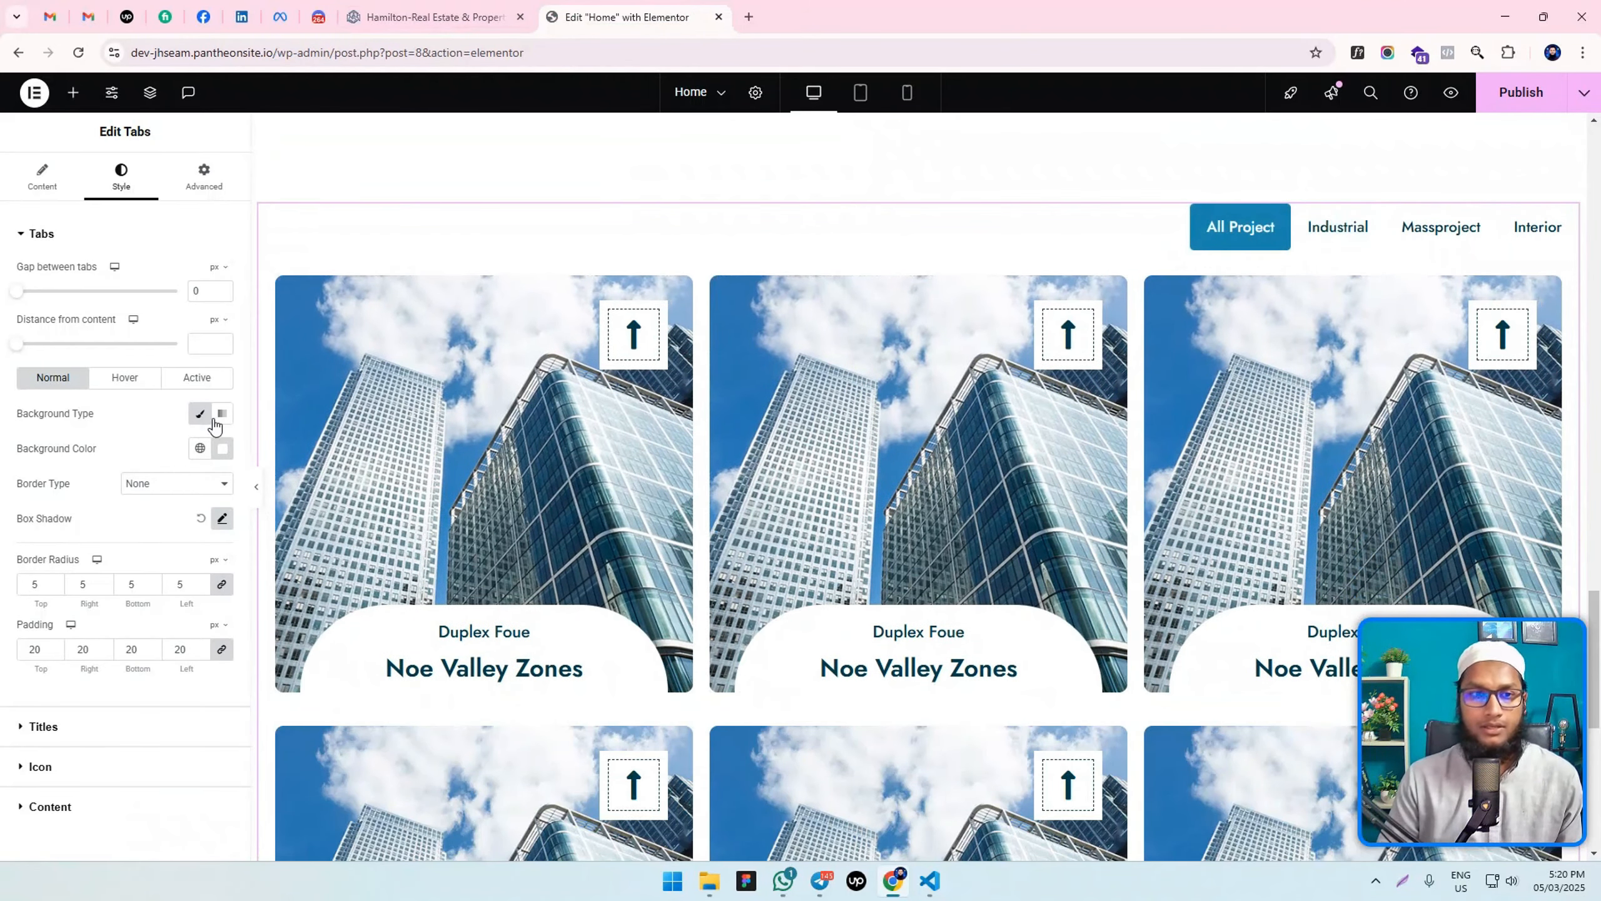
# Set the Tabs widget's distance from content to 50 px.
pyautogui.moveTo(15, 344); pyautogui.dragTo(47, 344)
pyautogui.click(224, 347)
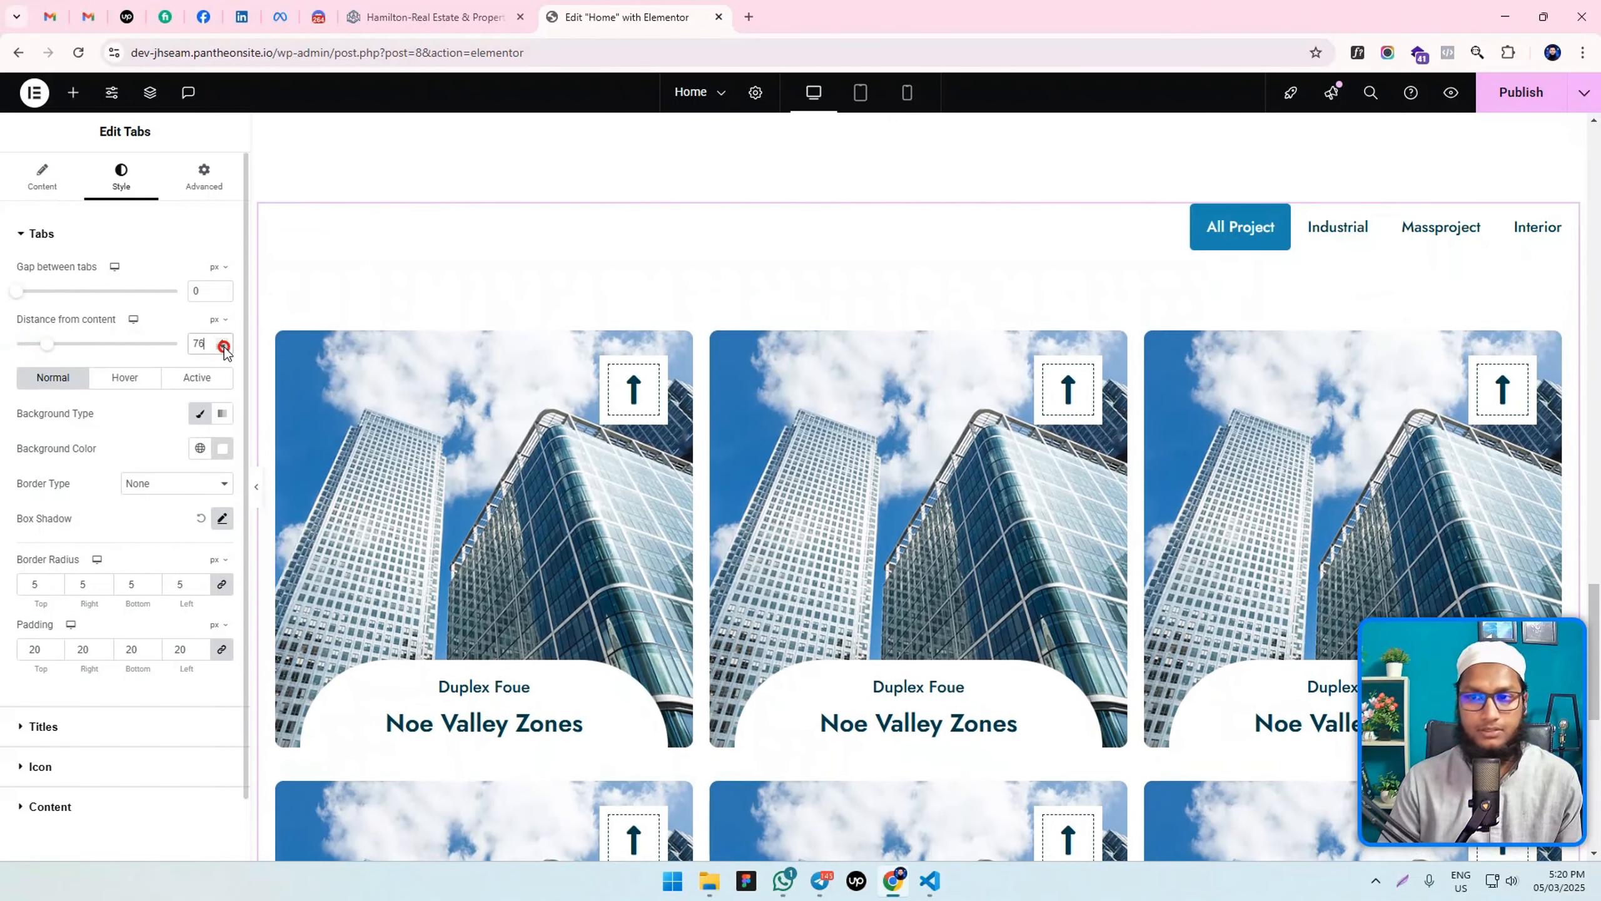
pyautogui.click(224, 348)
pyautogui.click(224, 347)
pyautogui.write('50')
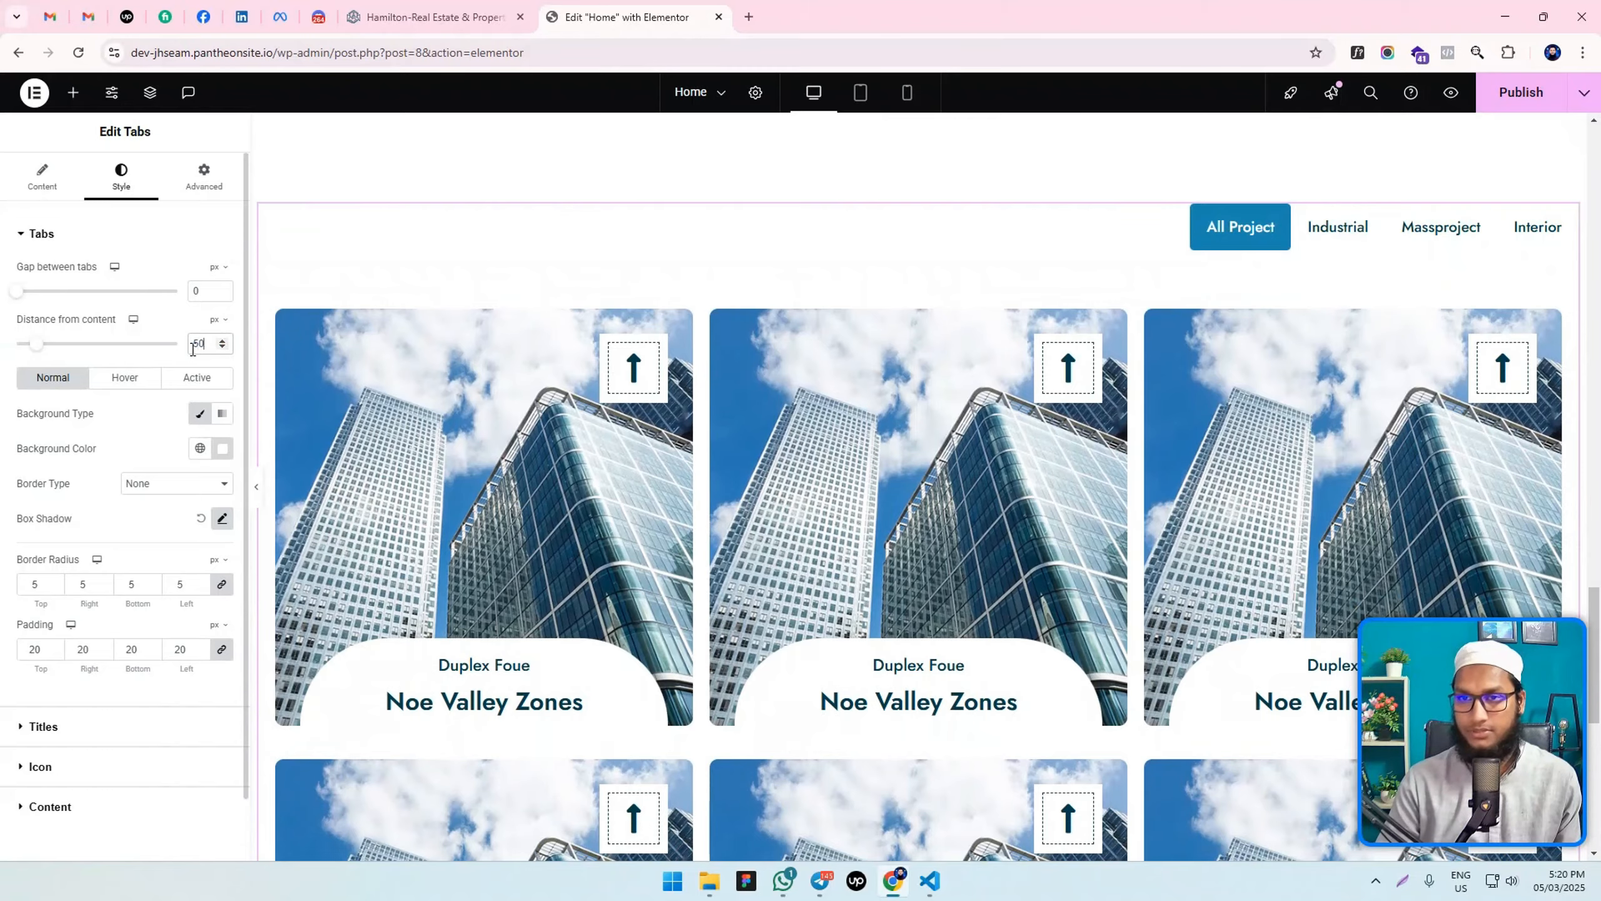
# Measure the vertical space between the tab row and the project cards on the Hamilton site and return to the Elementor editor.
pyautogui.click(435, 16)
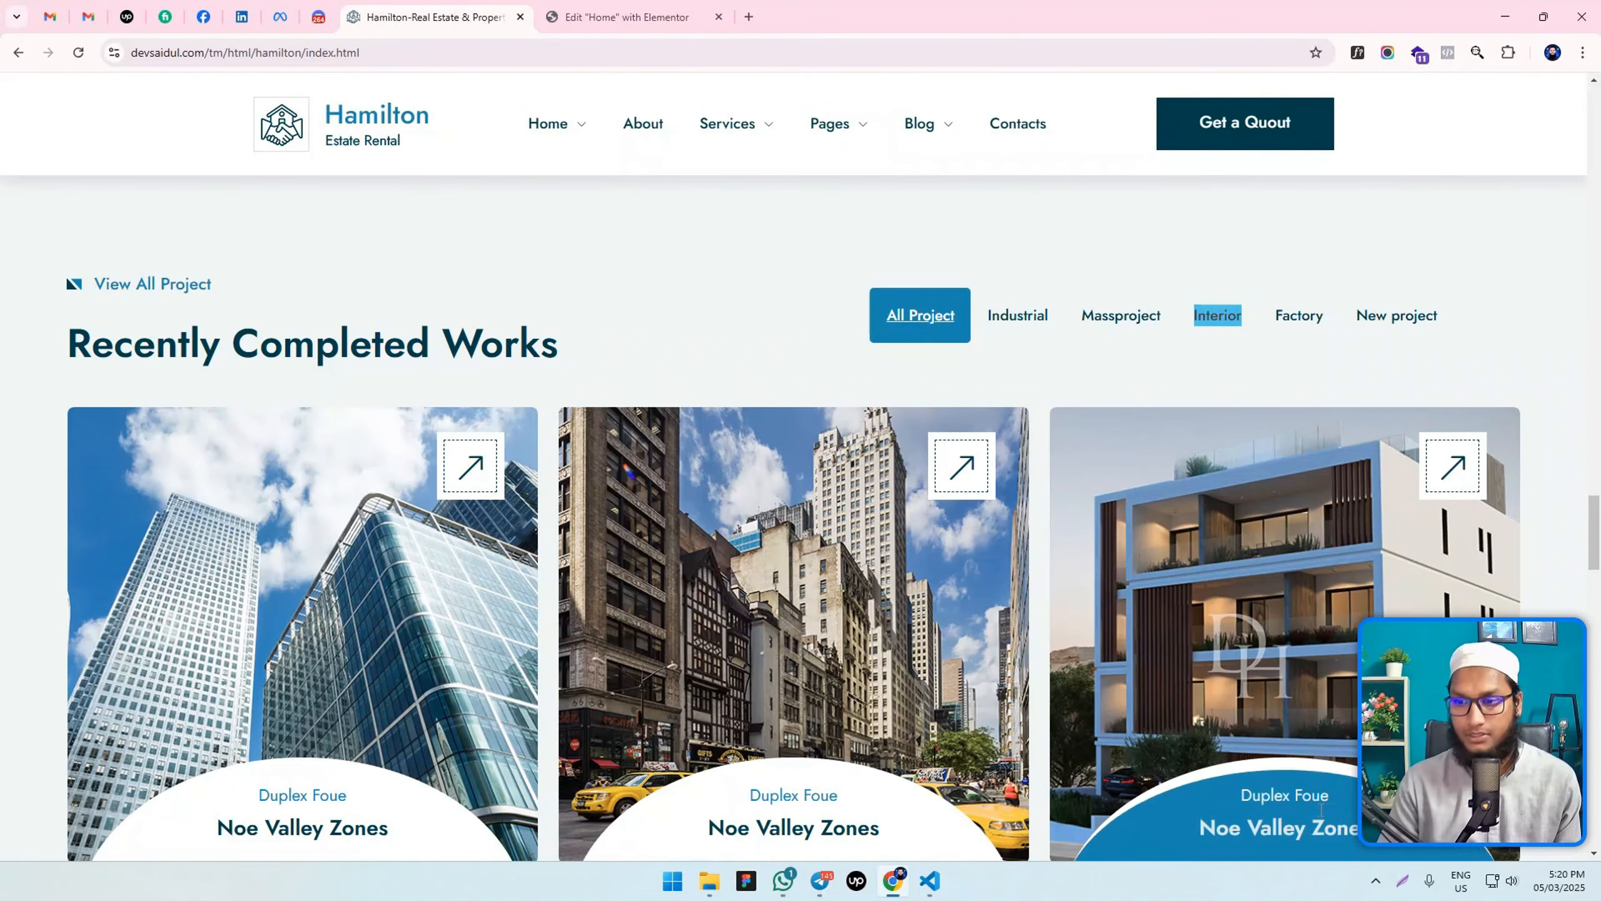
pyautogui.press('shift+super+s')
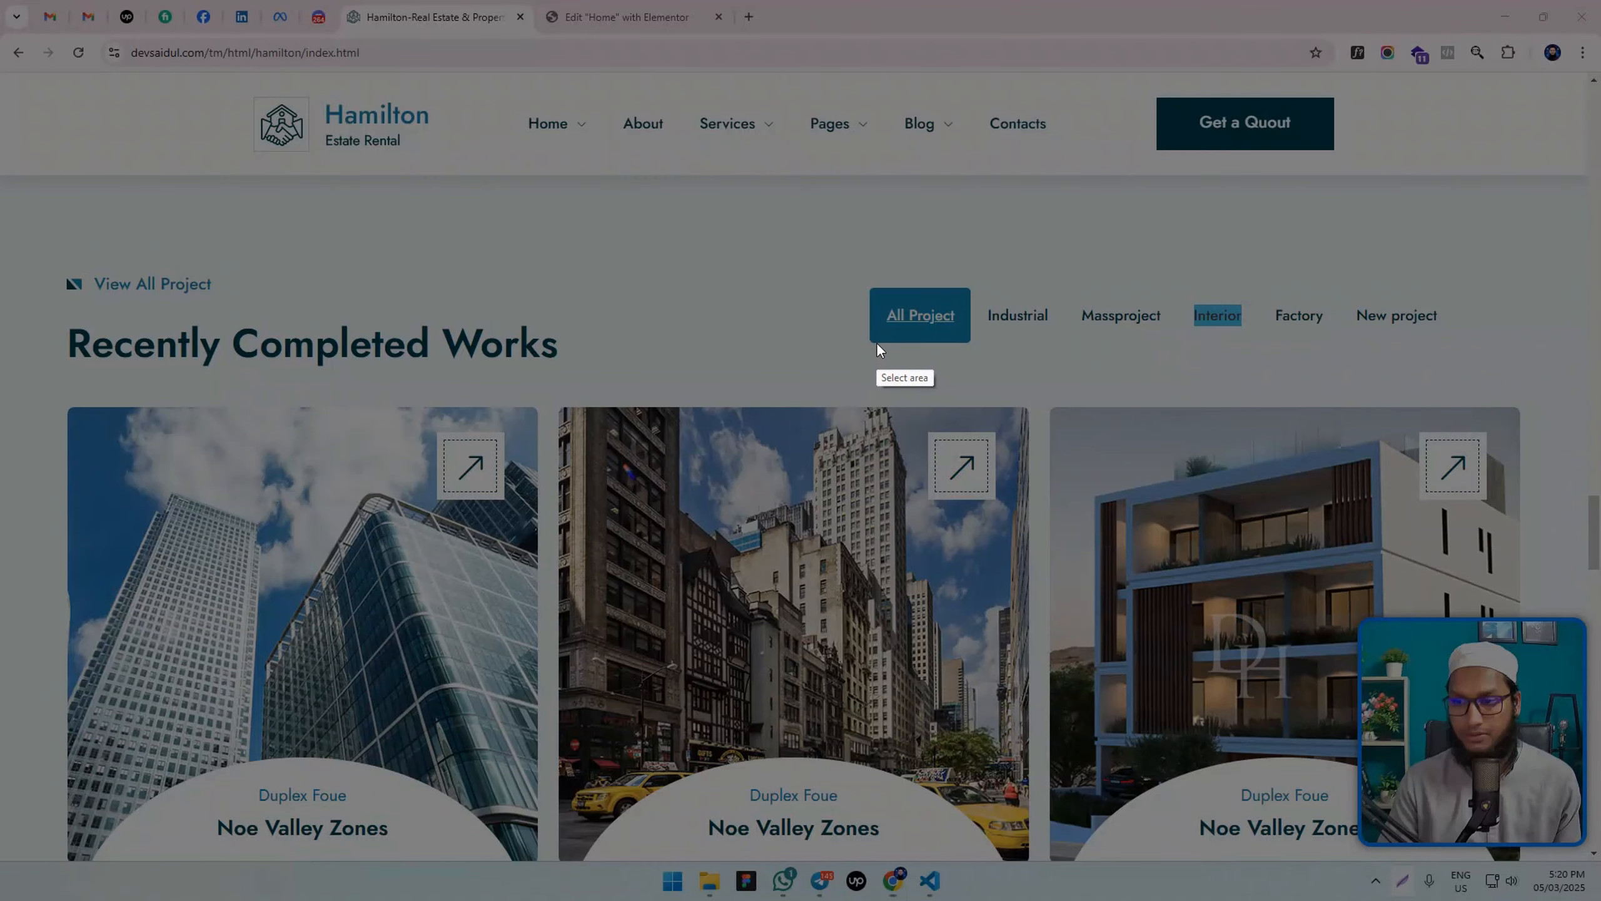
pyautogui.moveTo(875, 404); pyautogui.dragTo(876, 405)
pyautogui.click(865, 421)
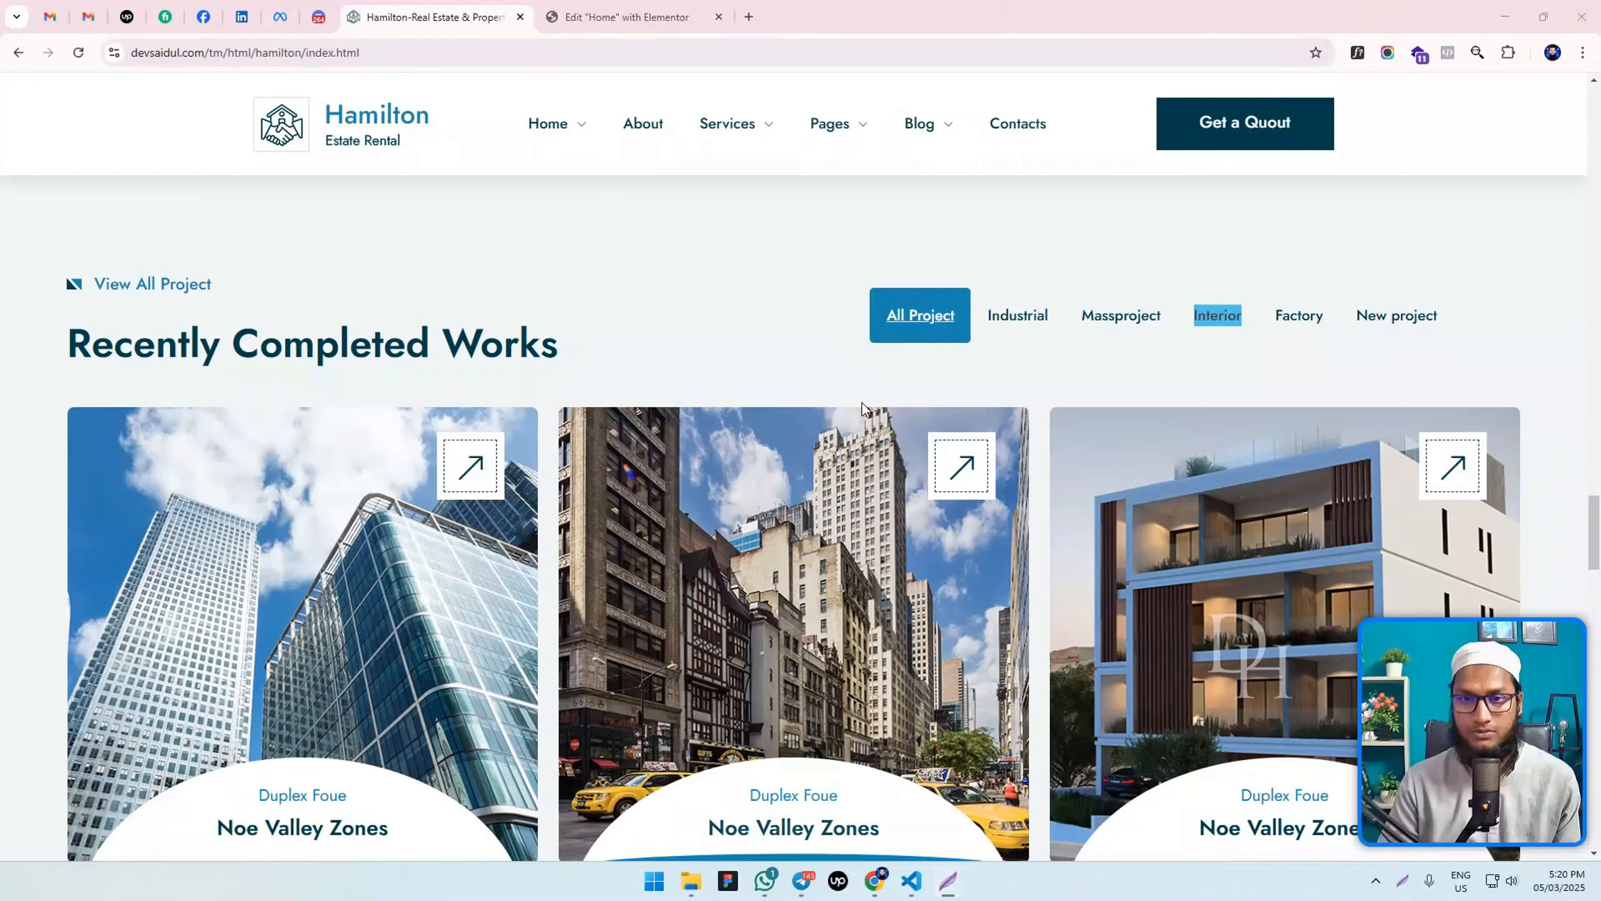
pyautogui.click(596, 18)
# Try a 75 px distance from content for the Tabs widget, set it to 60 px, and publish the Home page.
pyautogui.write('75')
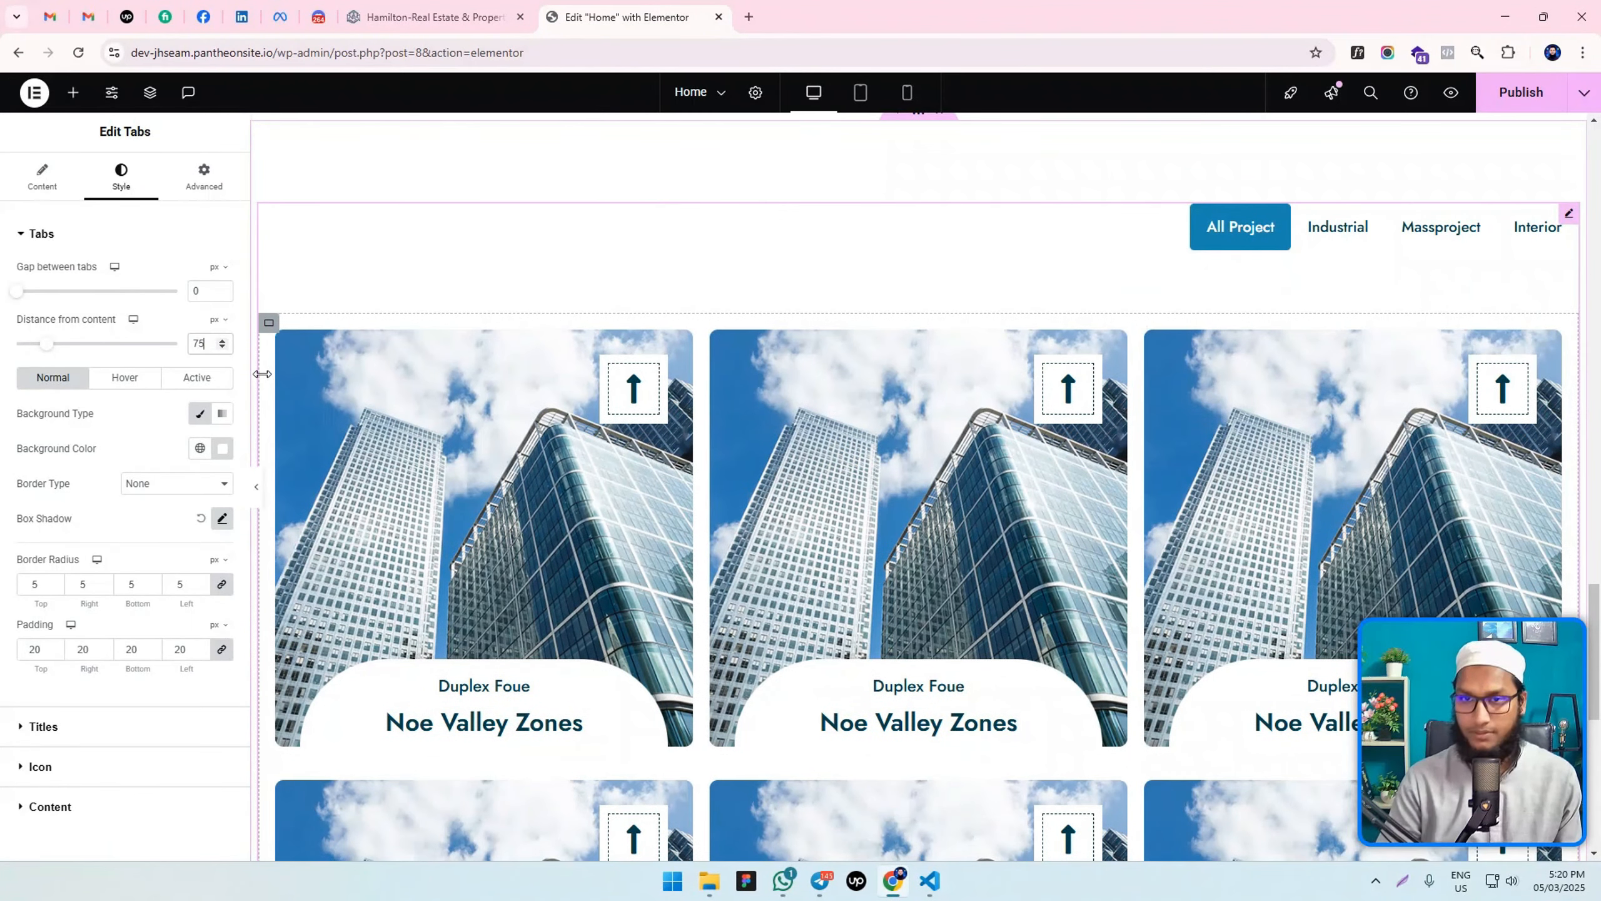
pyautogui.scroll(1, 925, 420)
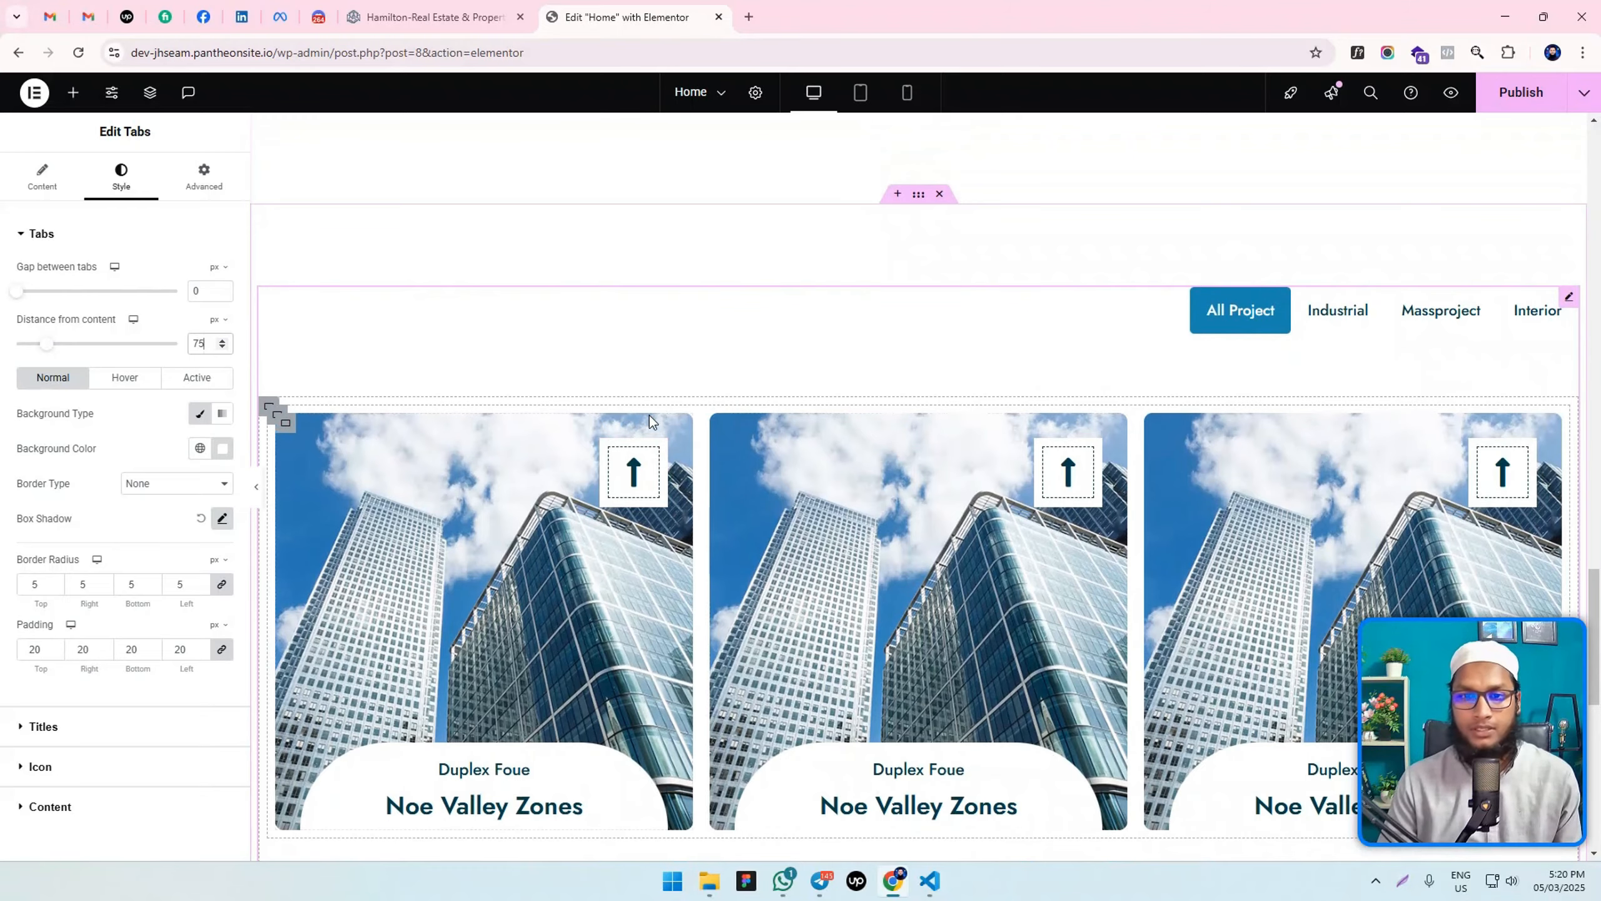
pyautogui.press('BackSpace')
pyautogui.press('BackSpace')
pyautogui.write('60')
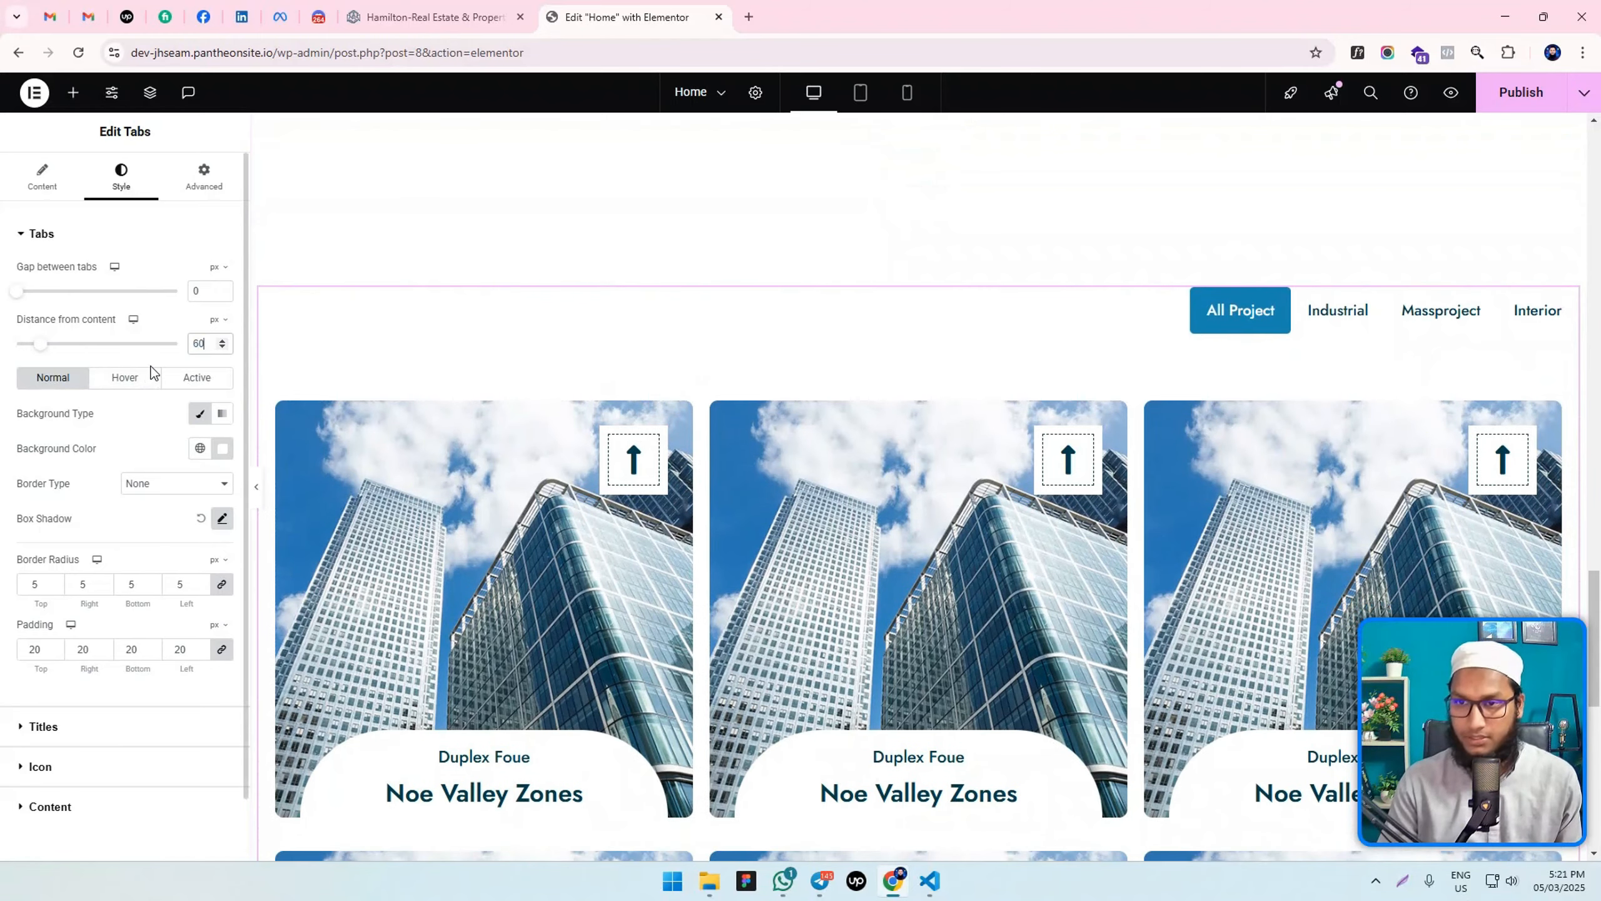
pyautogui.scroll(2, 502, 420)
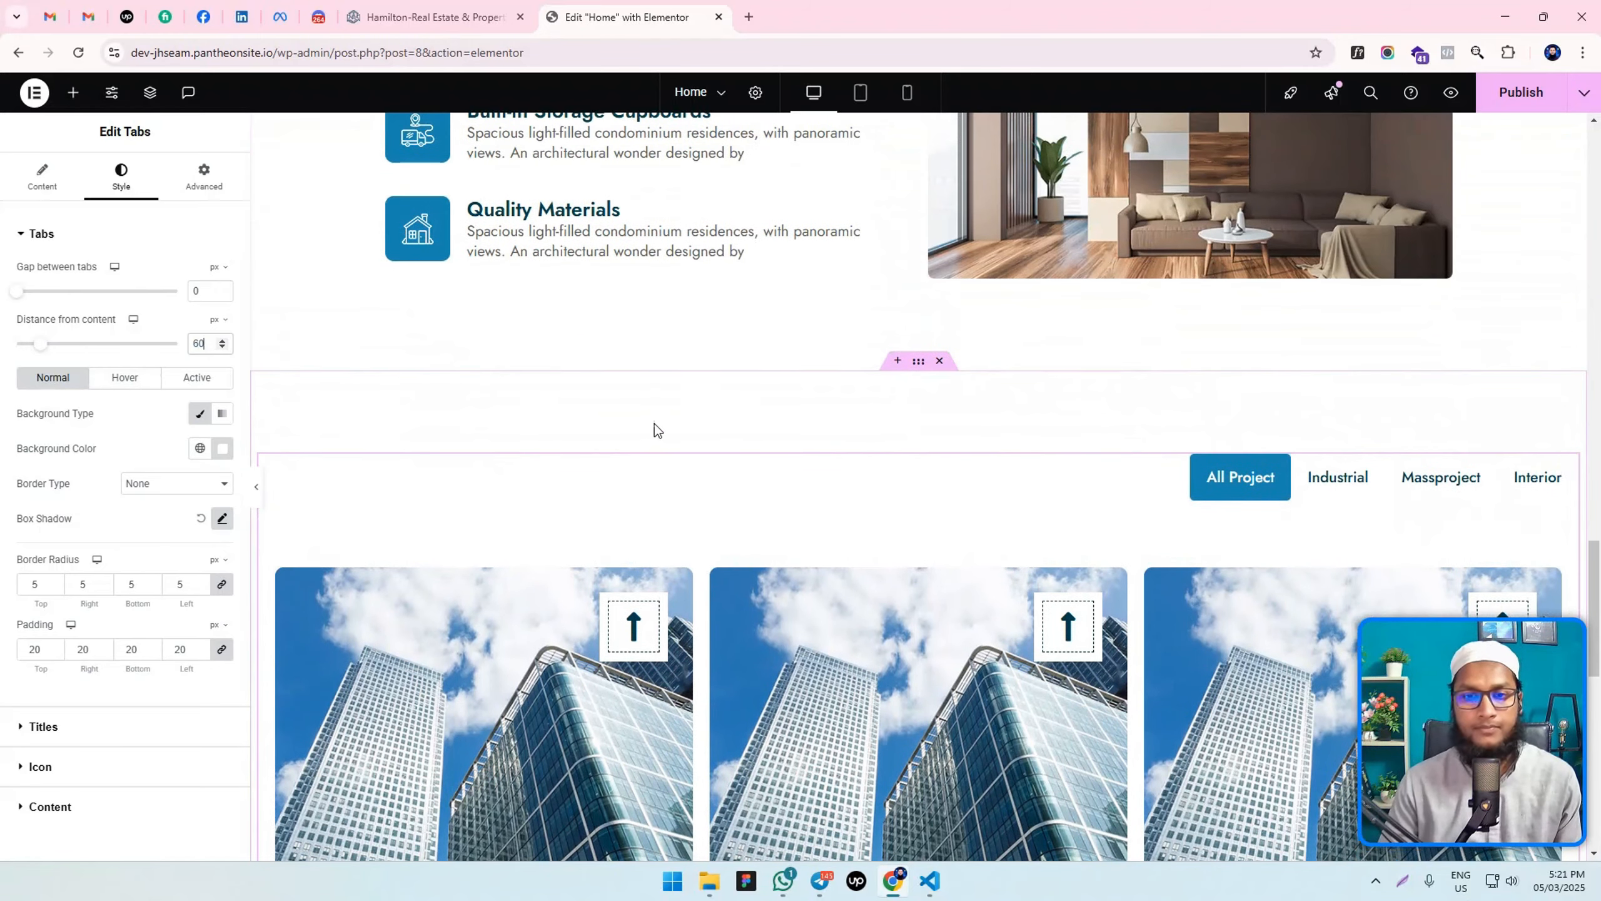
pyautogui.click(1521, 94)
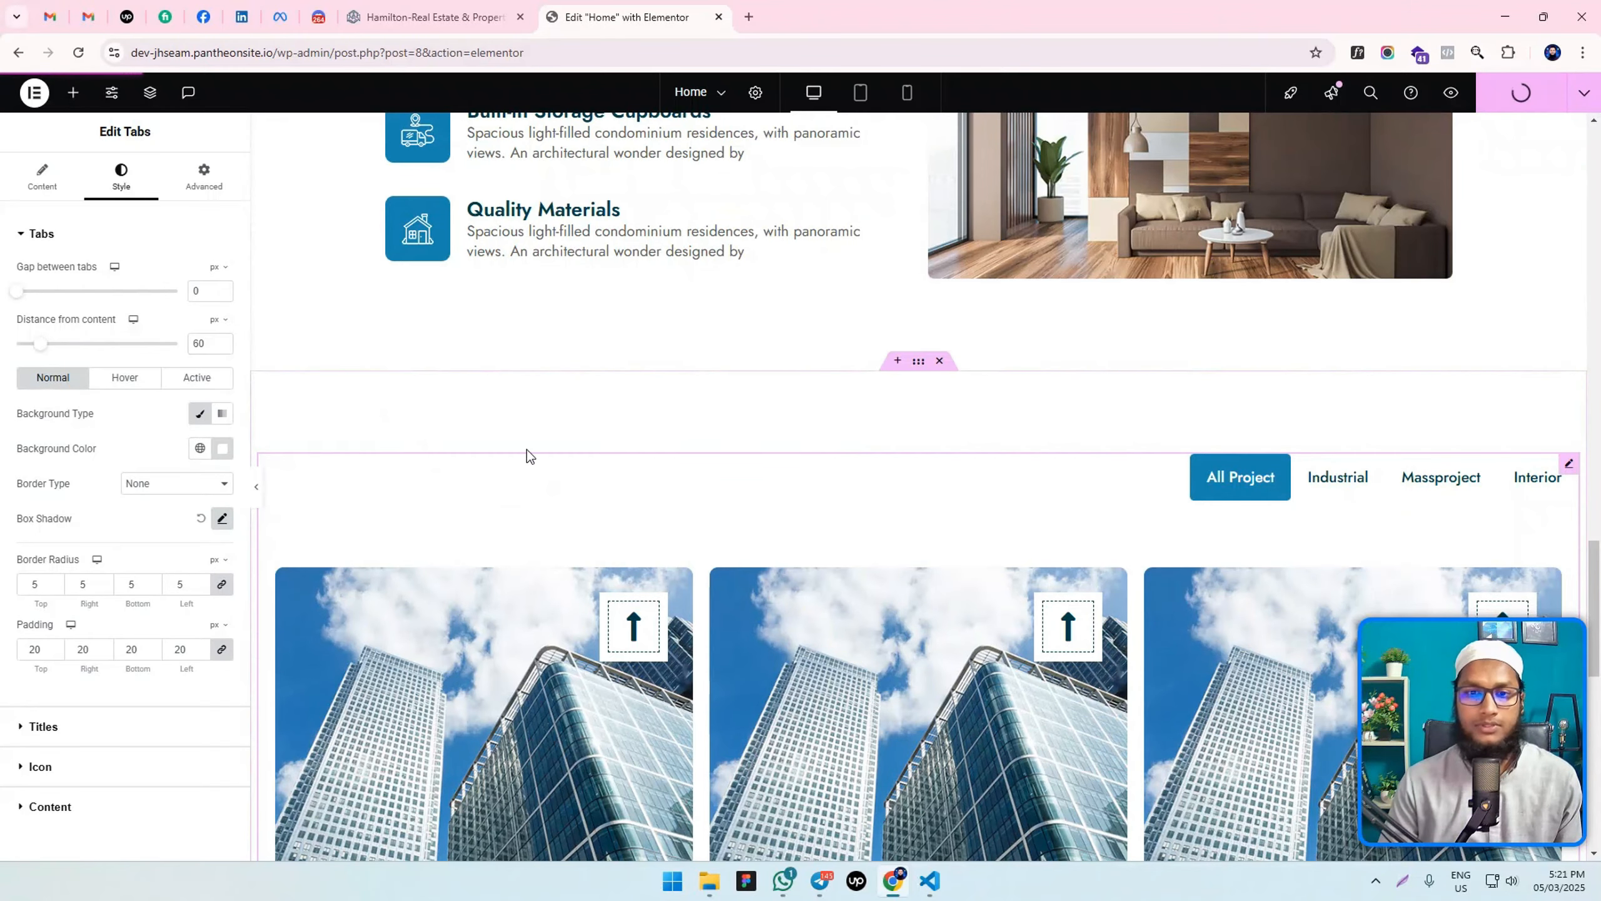
# Check the Hamilton site's Recently Completed Works heading and duplicate the "View All 329 New Listings" container above the slider's "See How Realton Can Help" heading.
pyautogui.click(428, 17)
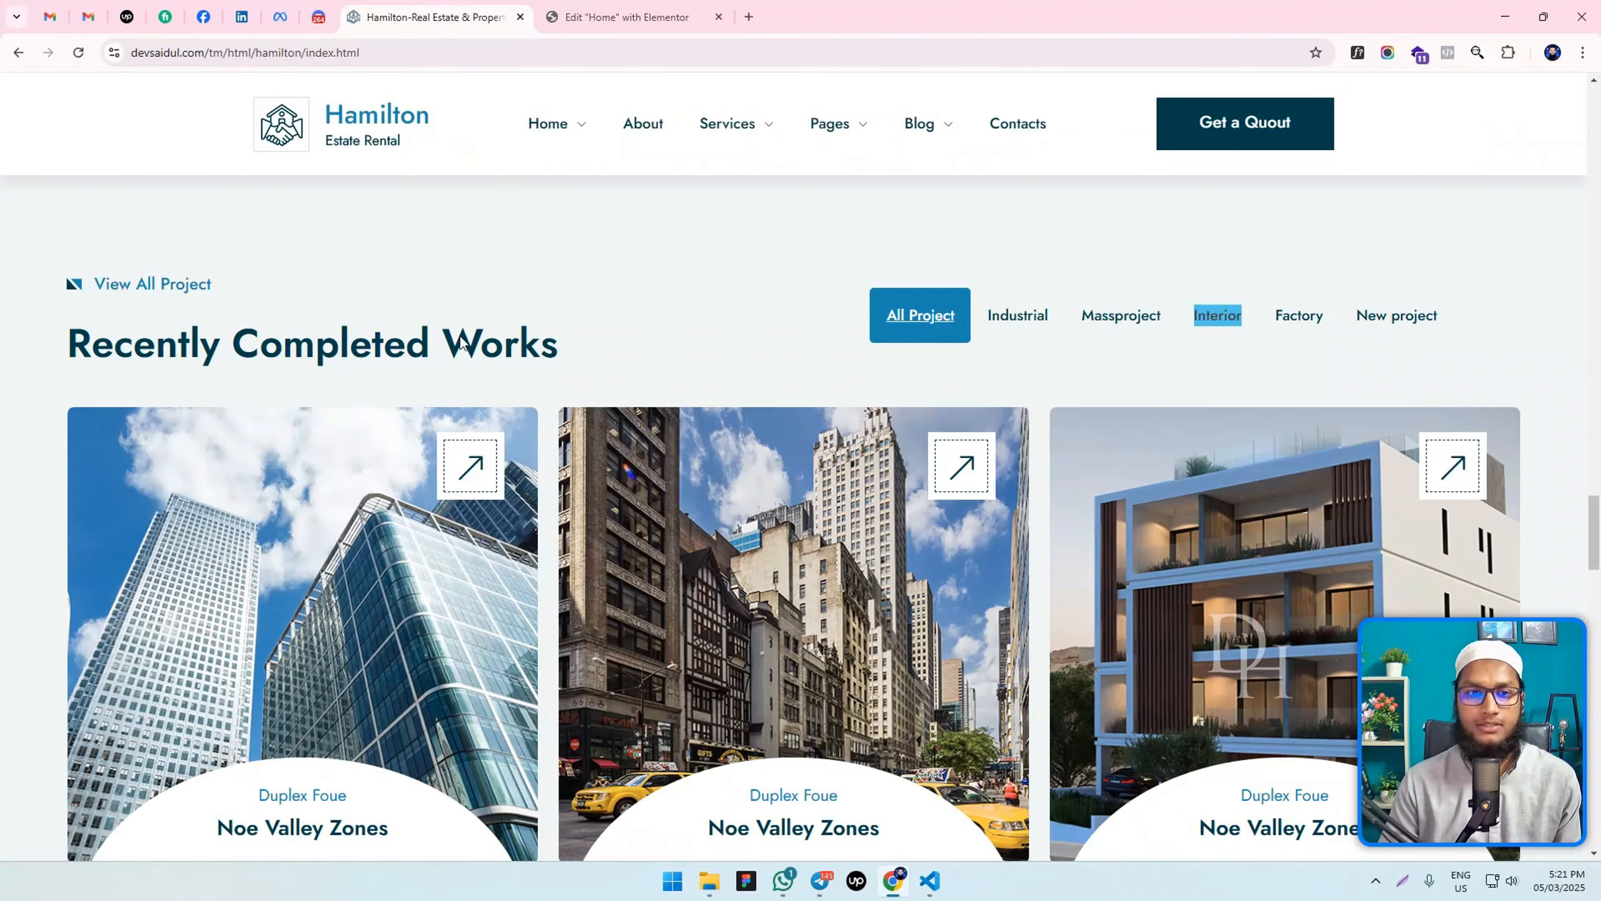
pyautogui.click(624, 17)
pyautogui.scroll(5, 821, 358)
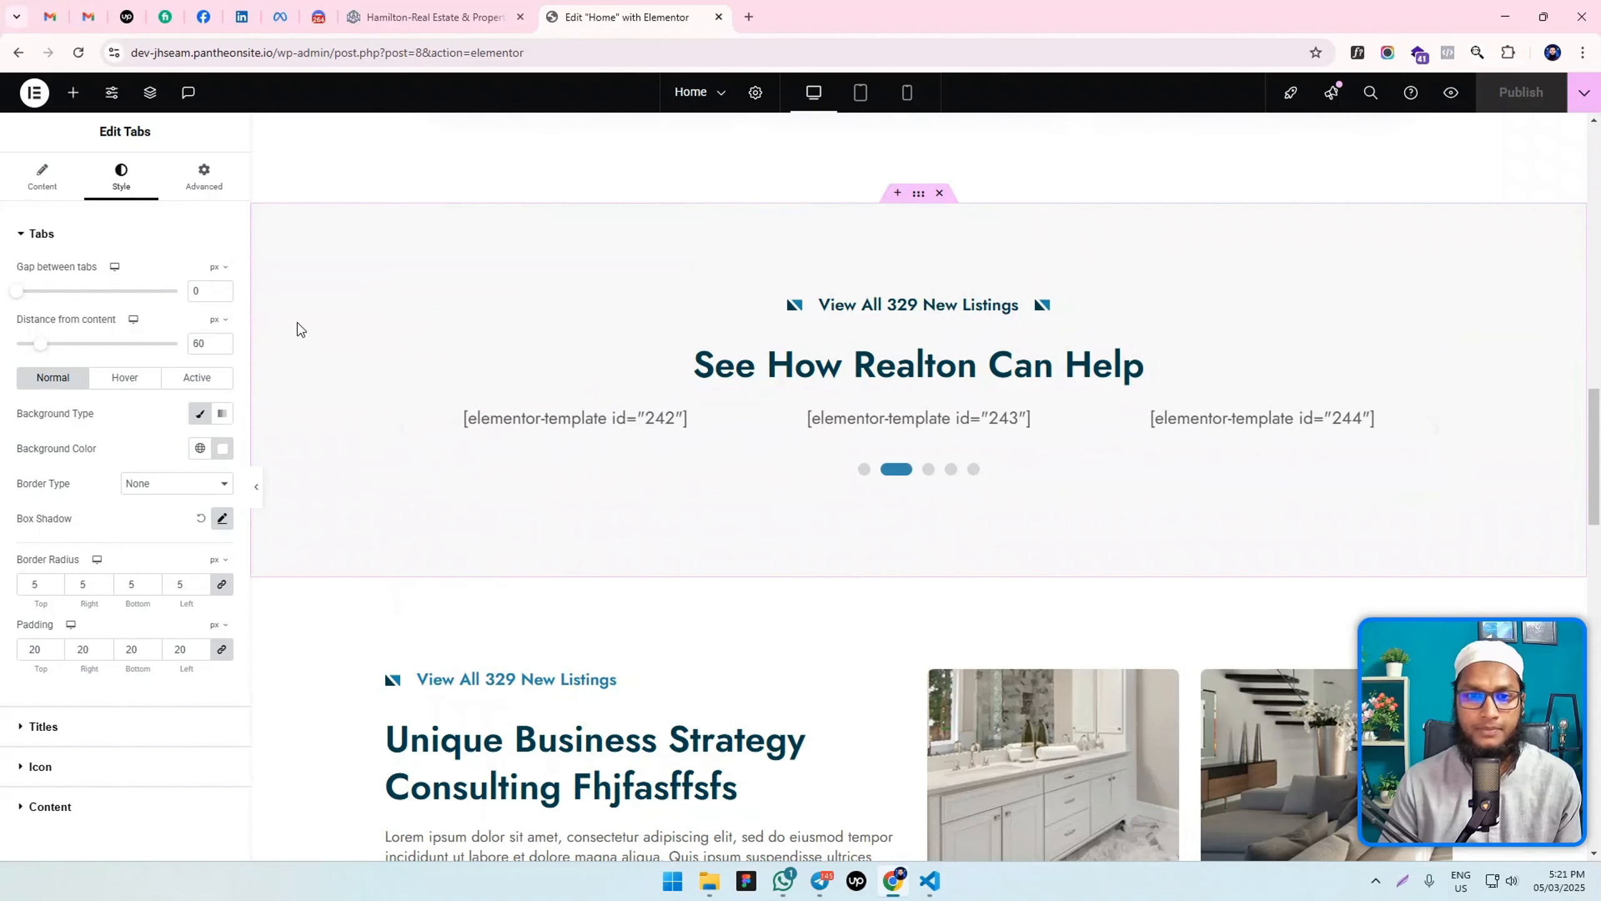
pyautogui.scroll(10, 385, 300)
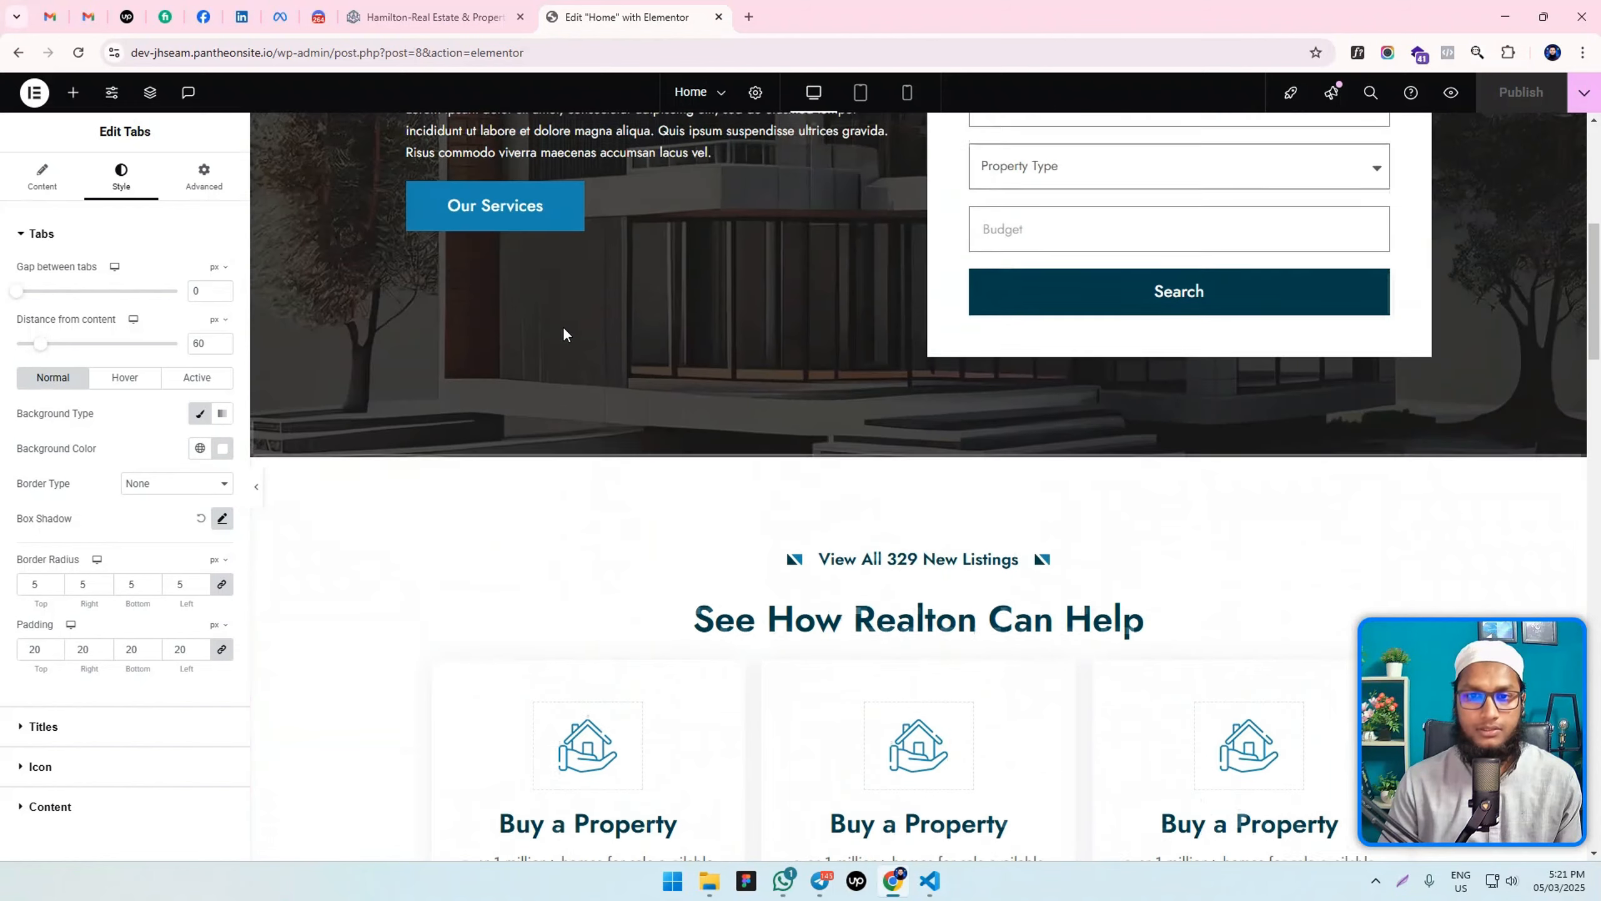
pyautogui.scroll(-10, 563, 325)
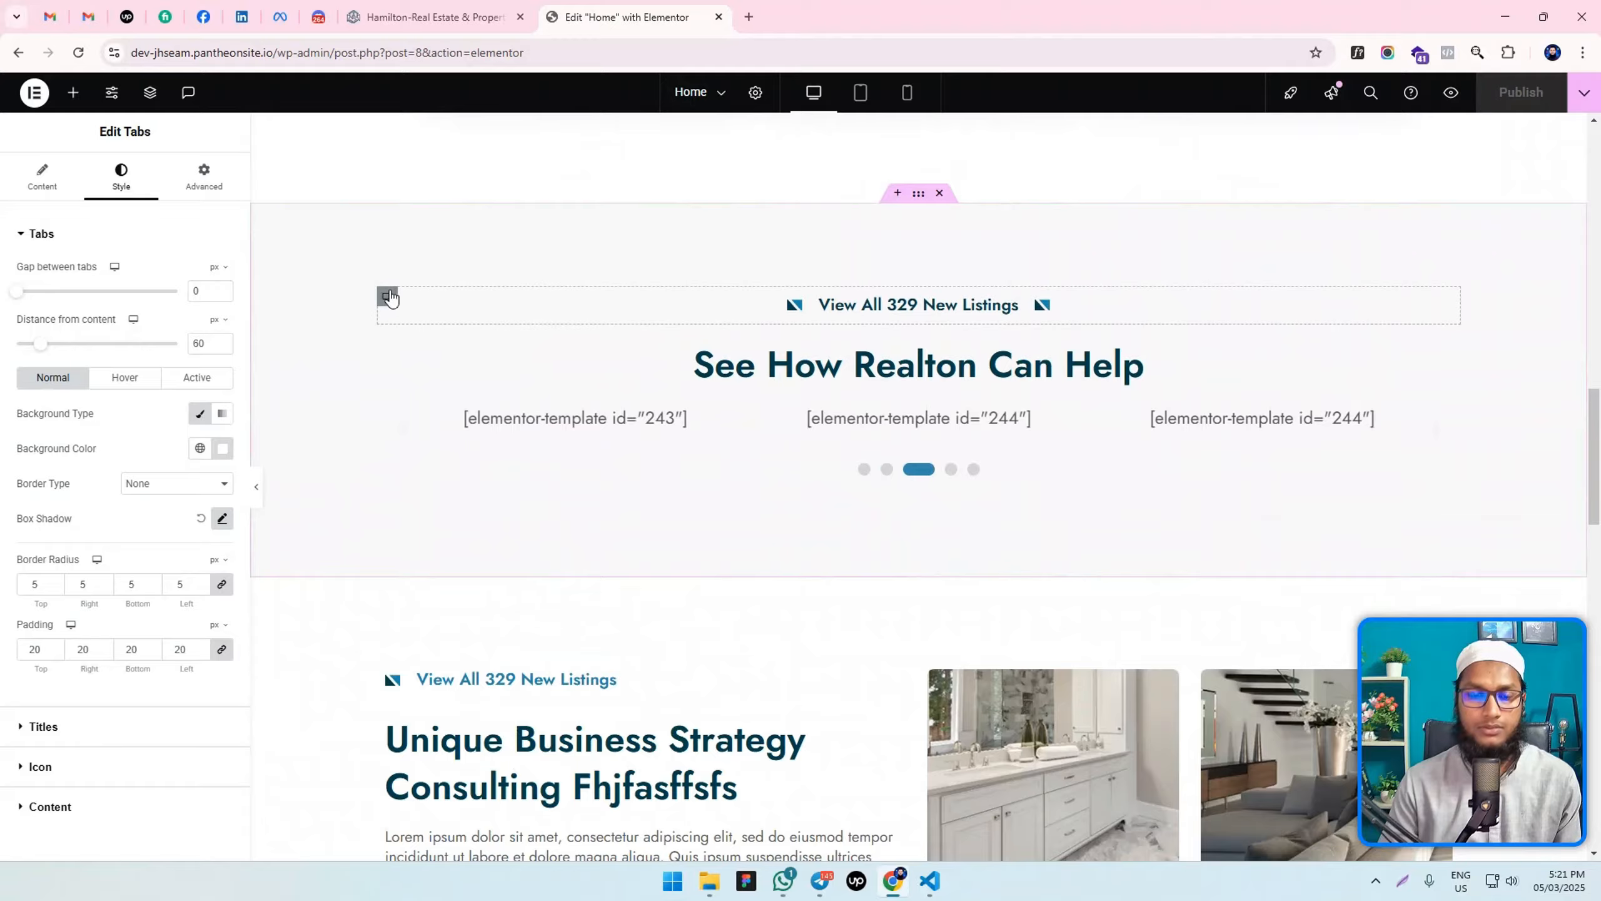
pyautogui.rightClick(388, 300)
pyautogui.click(427, 341)
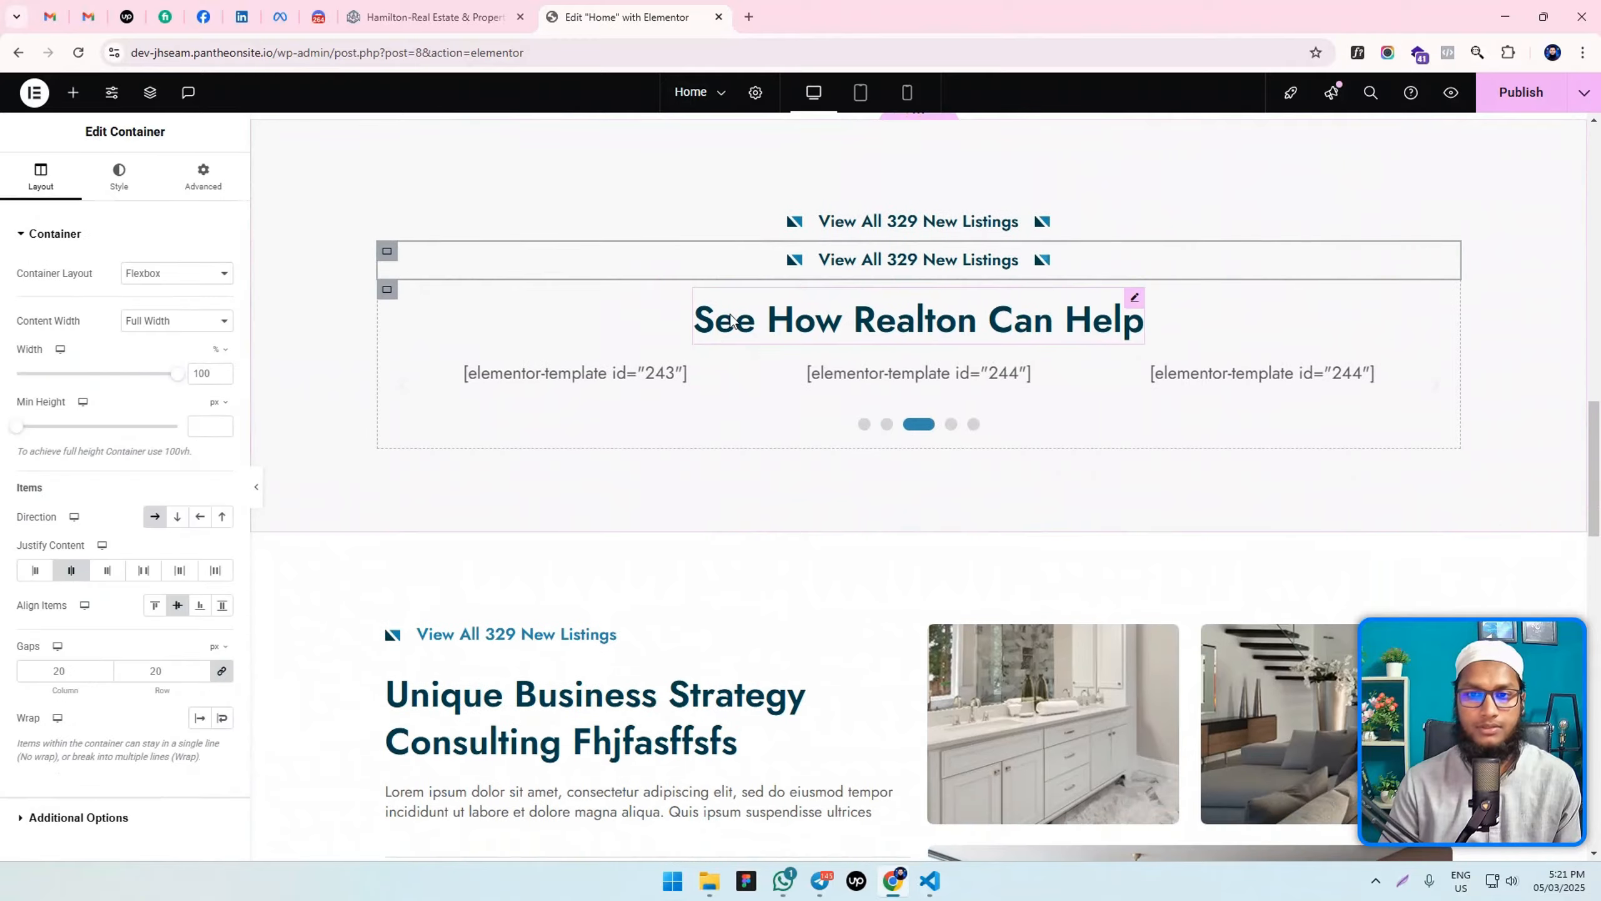
# Move the duplicated "View All 329 New Listings" container down the page into the project section, directly above the Tabs widget.
pyautogui.moveTo(387, 250); pyautogui.dragTo(704, 694)
pyautogui.scroll(-6, 668, 612)
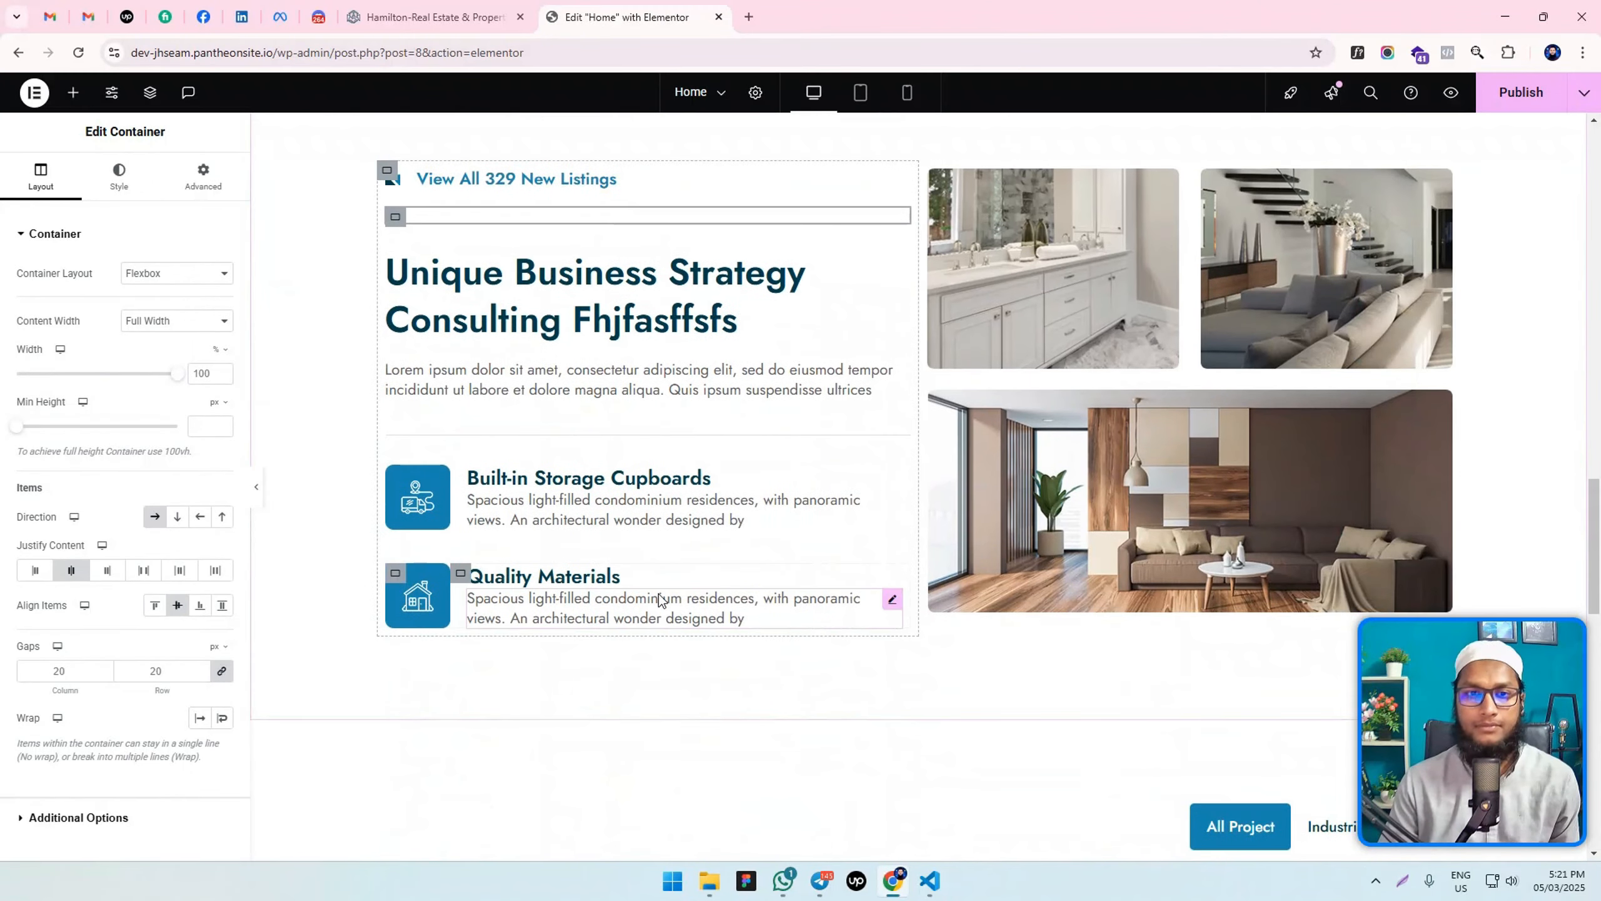
pyautogui.moveTo(402, 150); pyautogui.dragTo(653, 558)
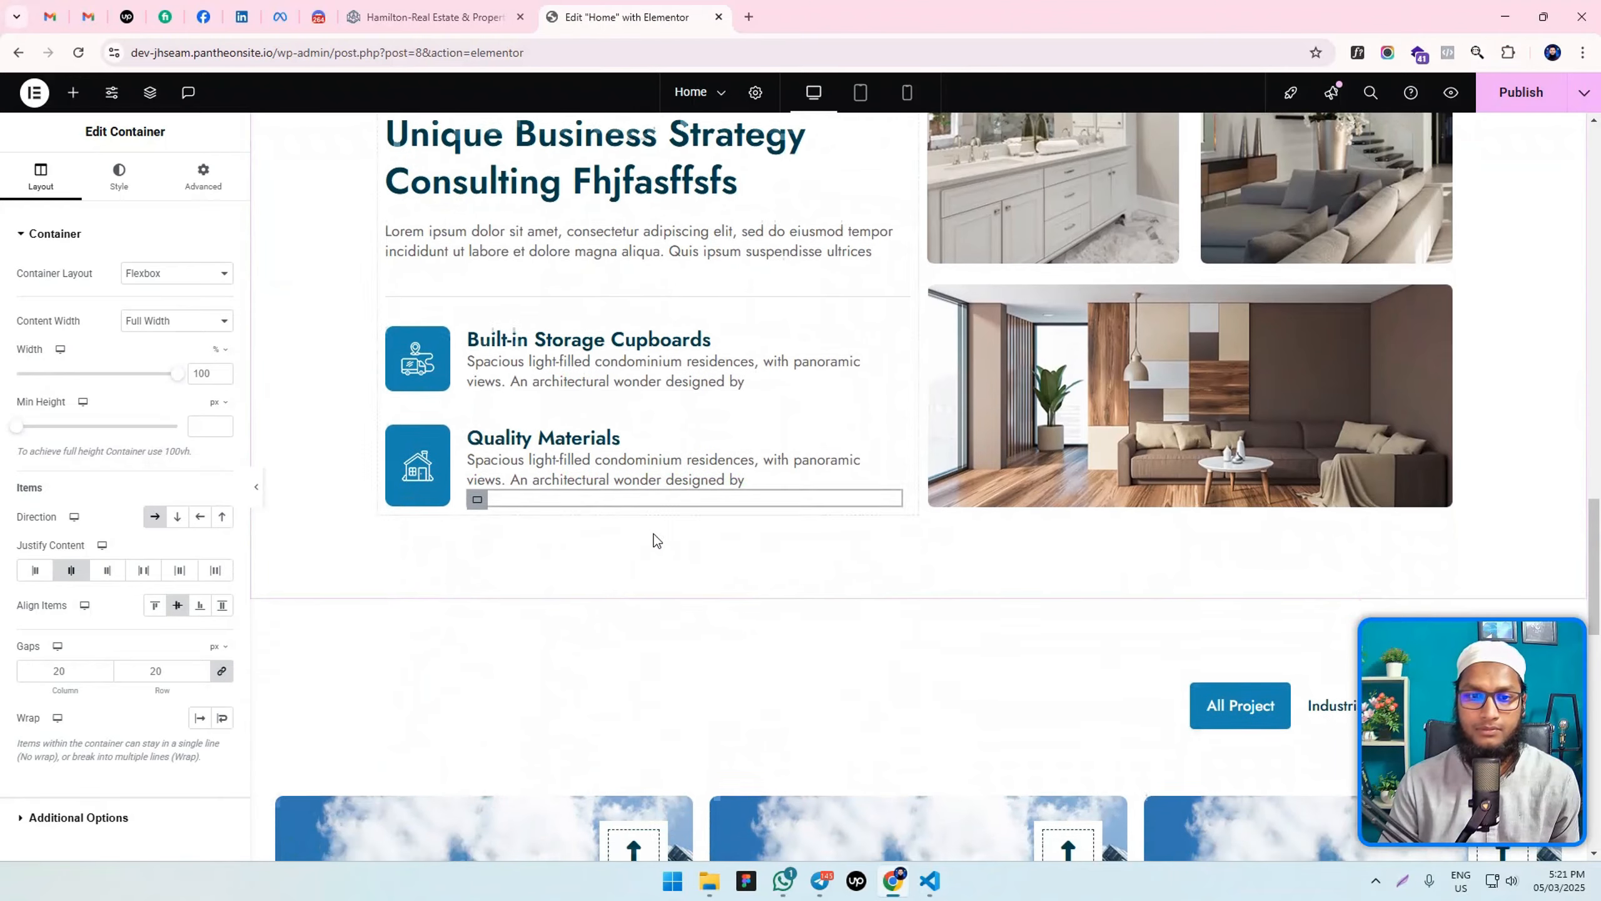
pyautogui.scroll(-5, 654, 541)
pyautogui.moveTo(477, 188); pyautogui.dragTo(905, 443)
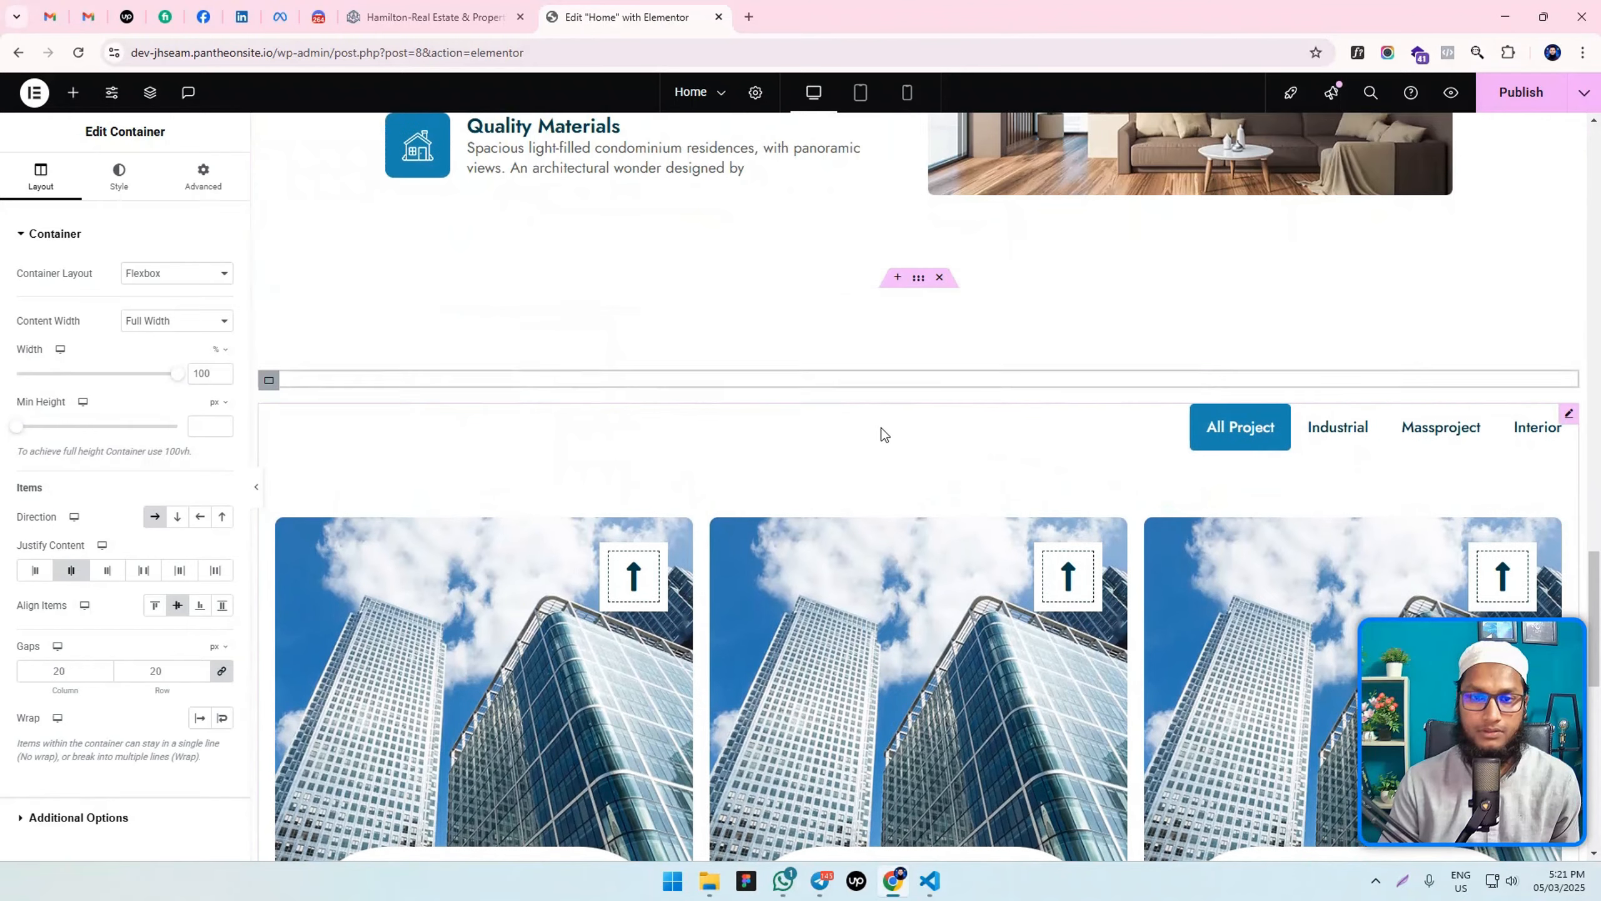
# Duplicate the container holding the "See How Realton Can Help" heading and slider, and delete the slider from the copy.
pyautogui.scroll(15, 722, 397)
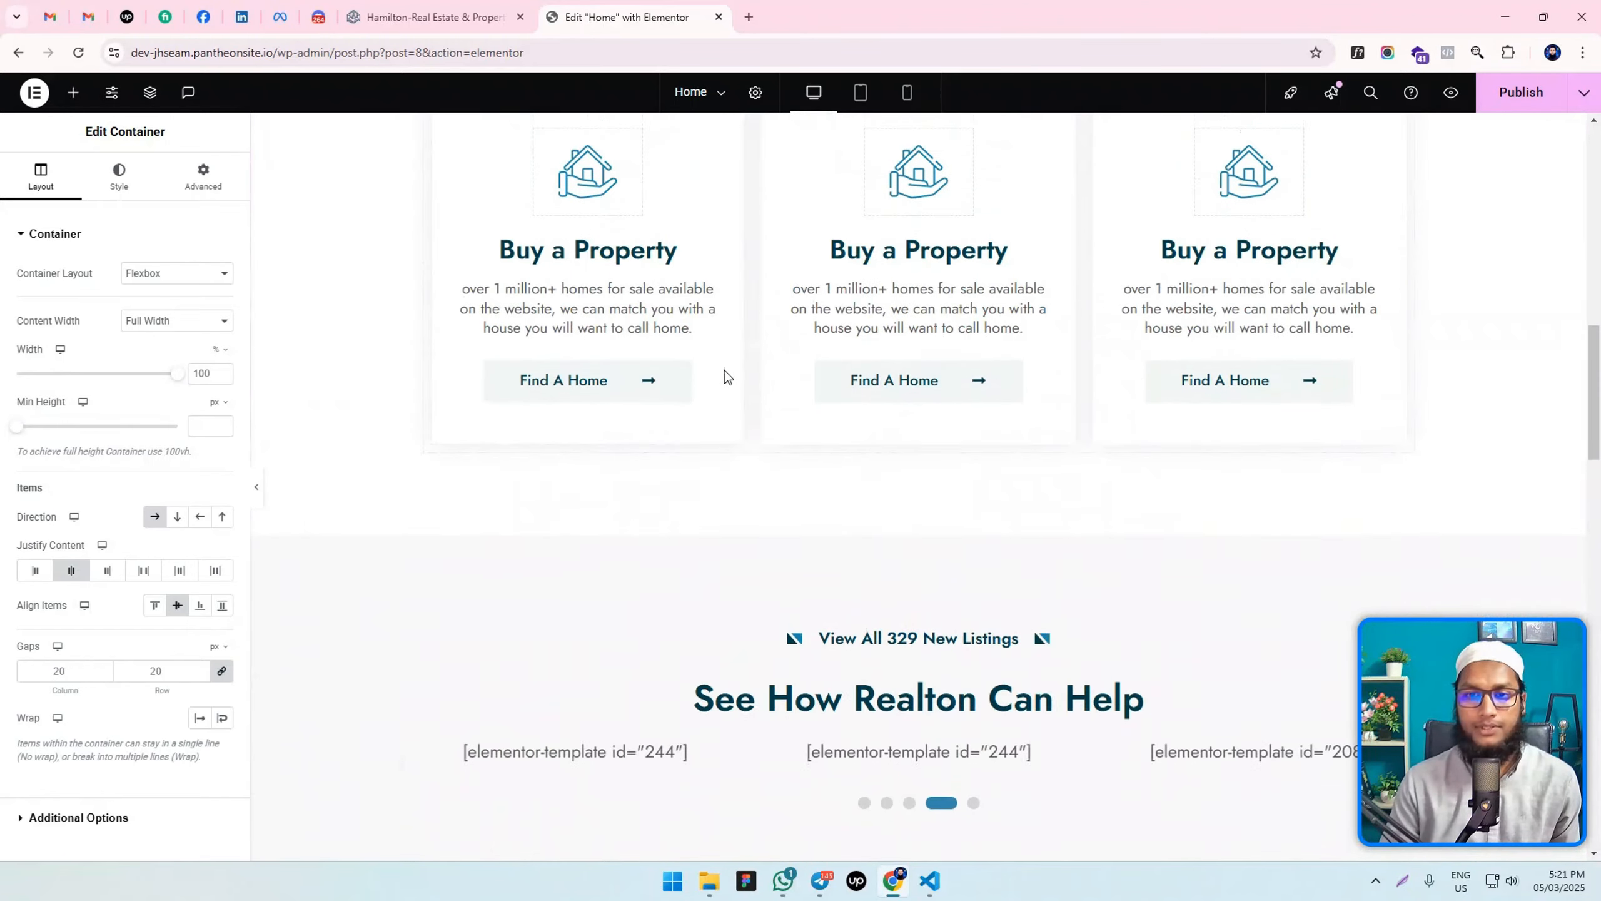
pyautogui.scroll(-4, 724, 371)
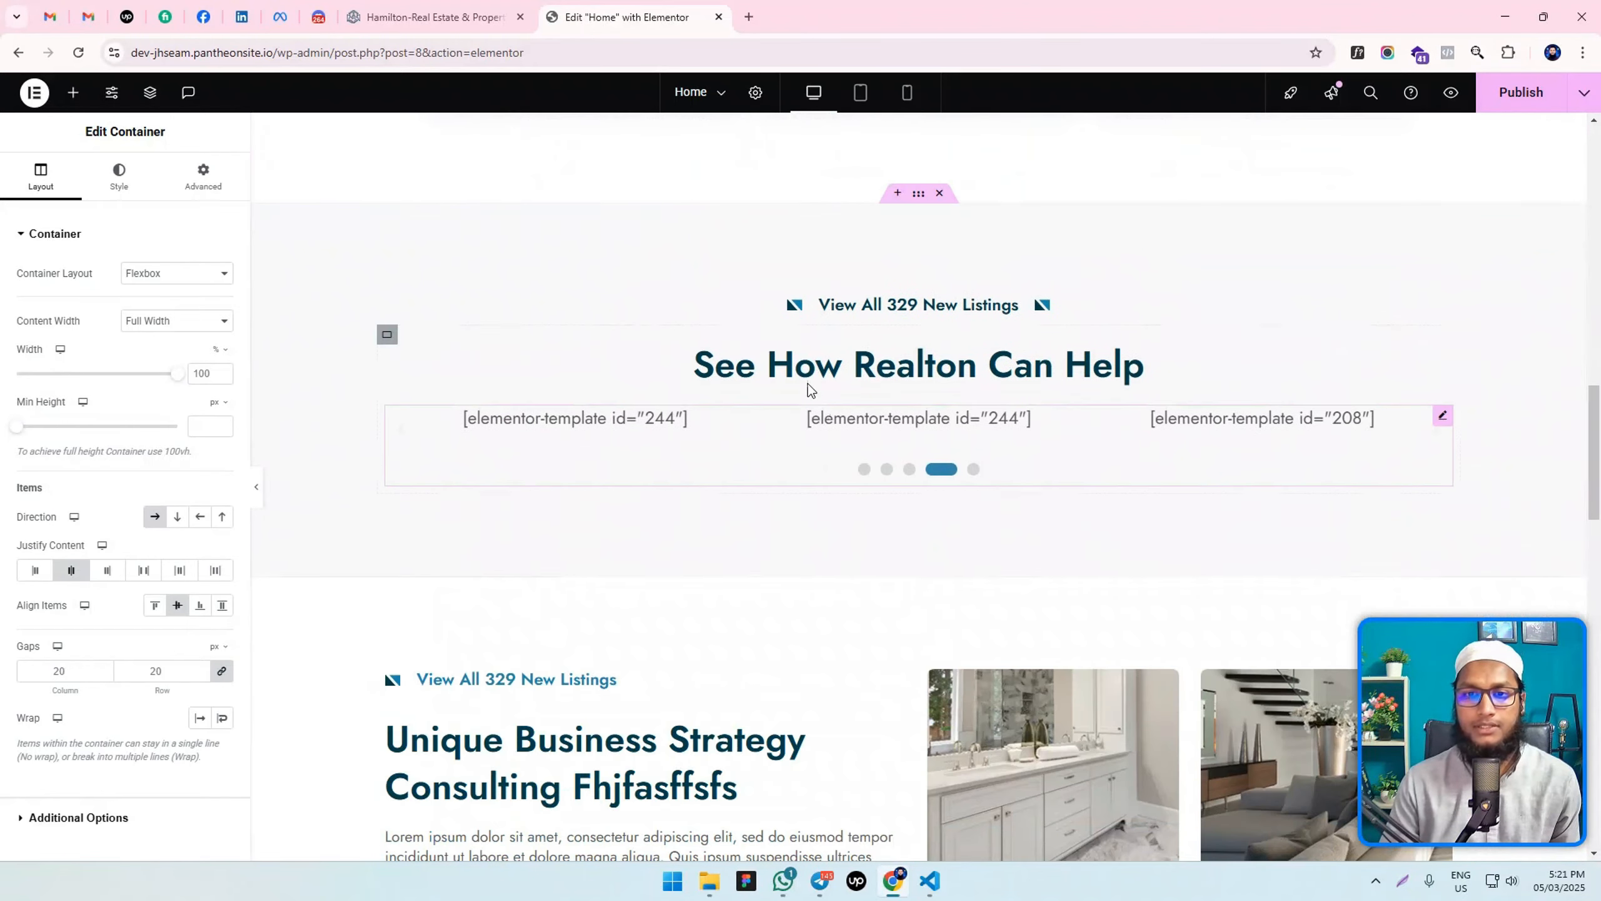
pyautogui.rightClick(389, 338)
pyautogui.click(449, 393)
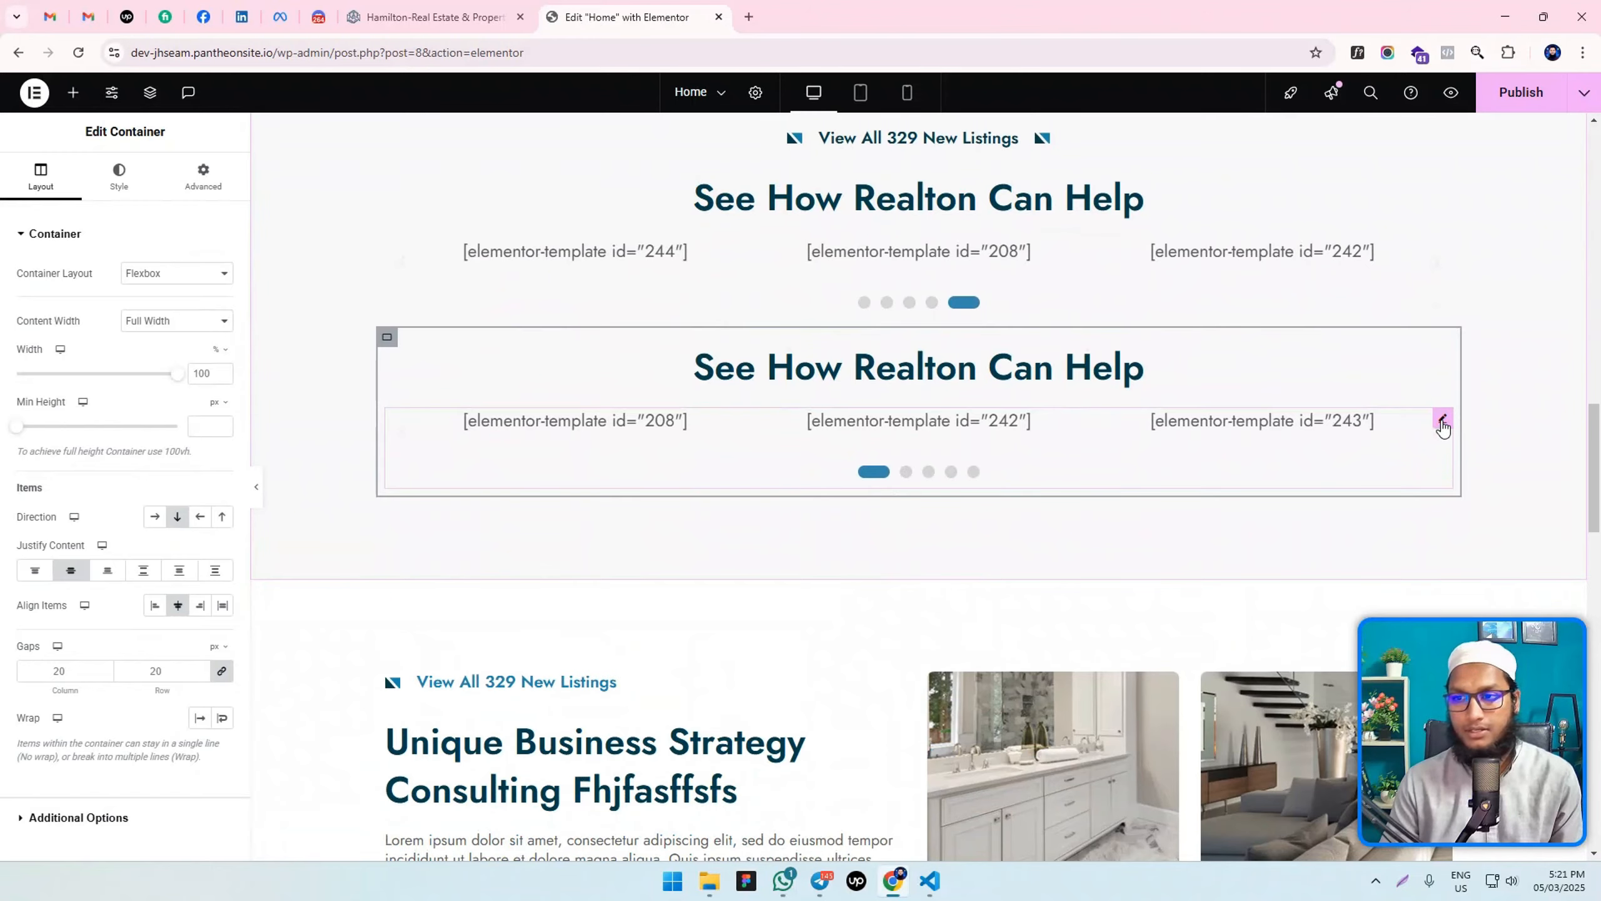
pyautogui.click(1442, 422)
pyautogui.press('Delete')
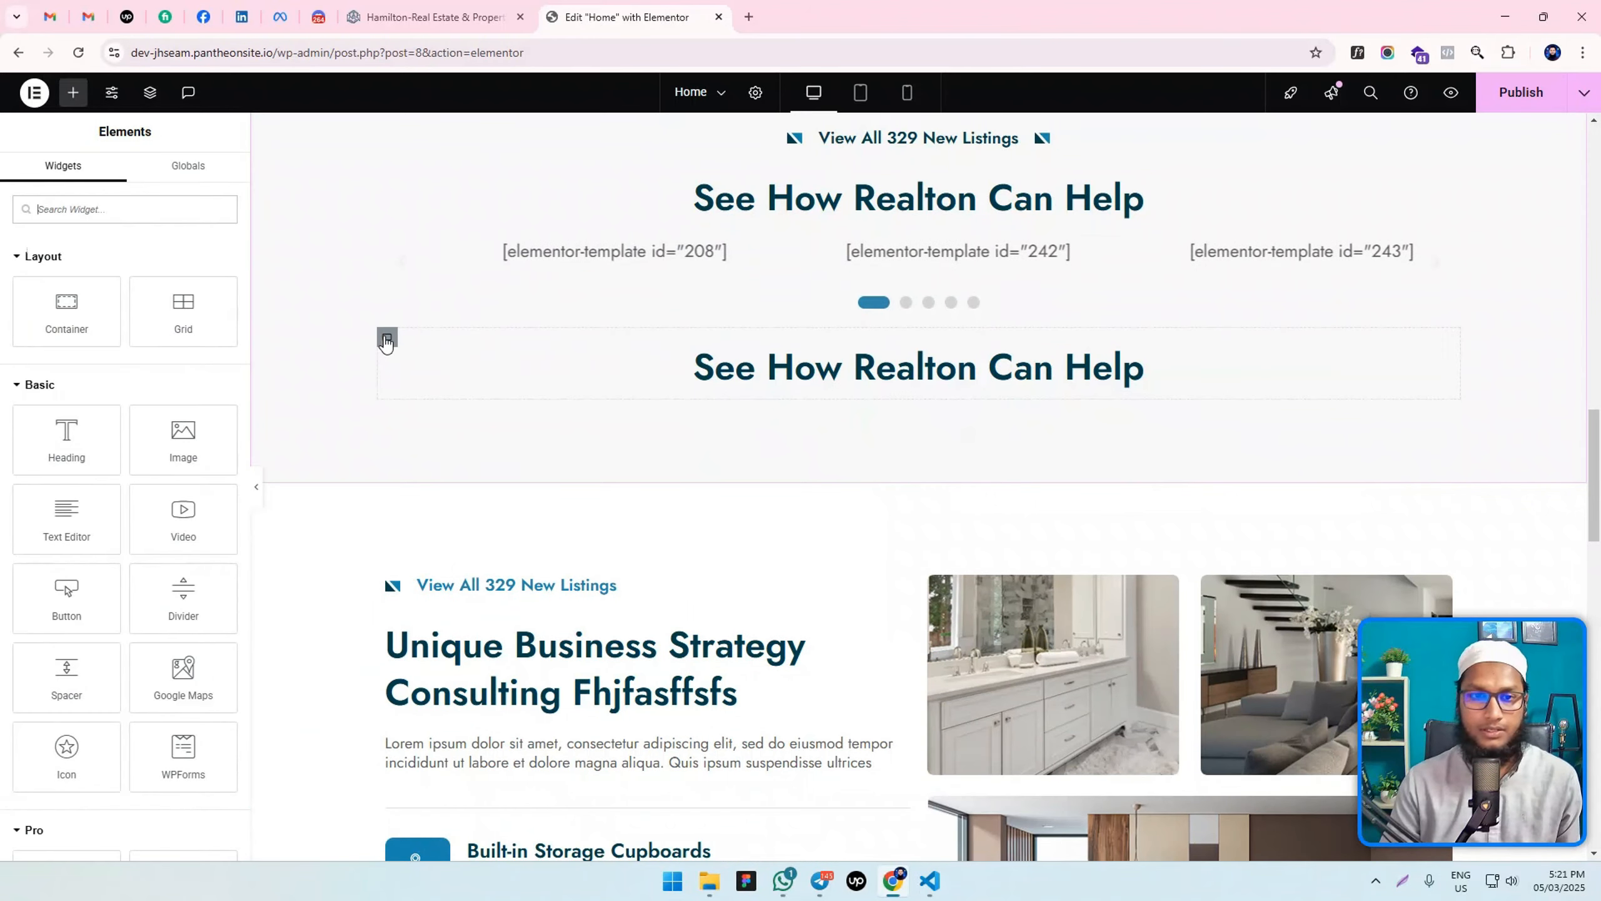
# Move the duplicated "See How Realton Can Help" container into the project section, between the "View All 329 New Listings" subheading and the Tabs widget.
pyautogui.scroll(-2, 381, 315)
pyautogui.moveTo(390, 183); pyautogui.dragTo(752, 610)
pyautogui.moveTo(767, 625); pyautogui.dragTo(762, 610)
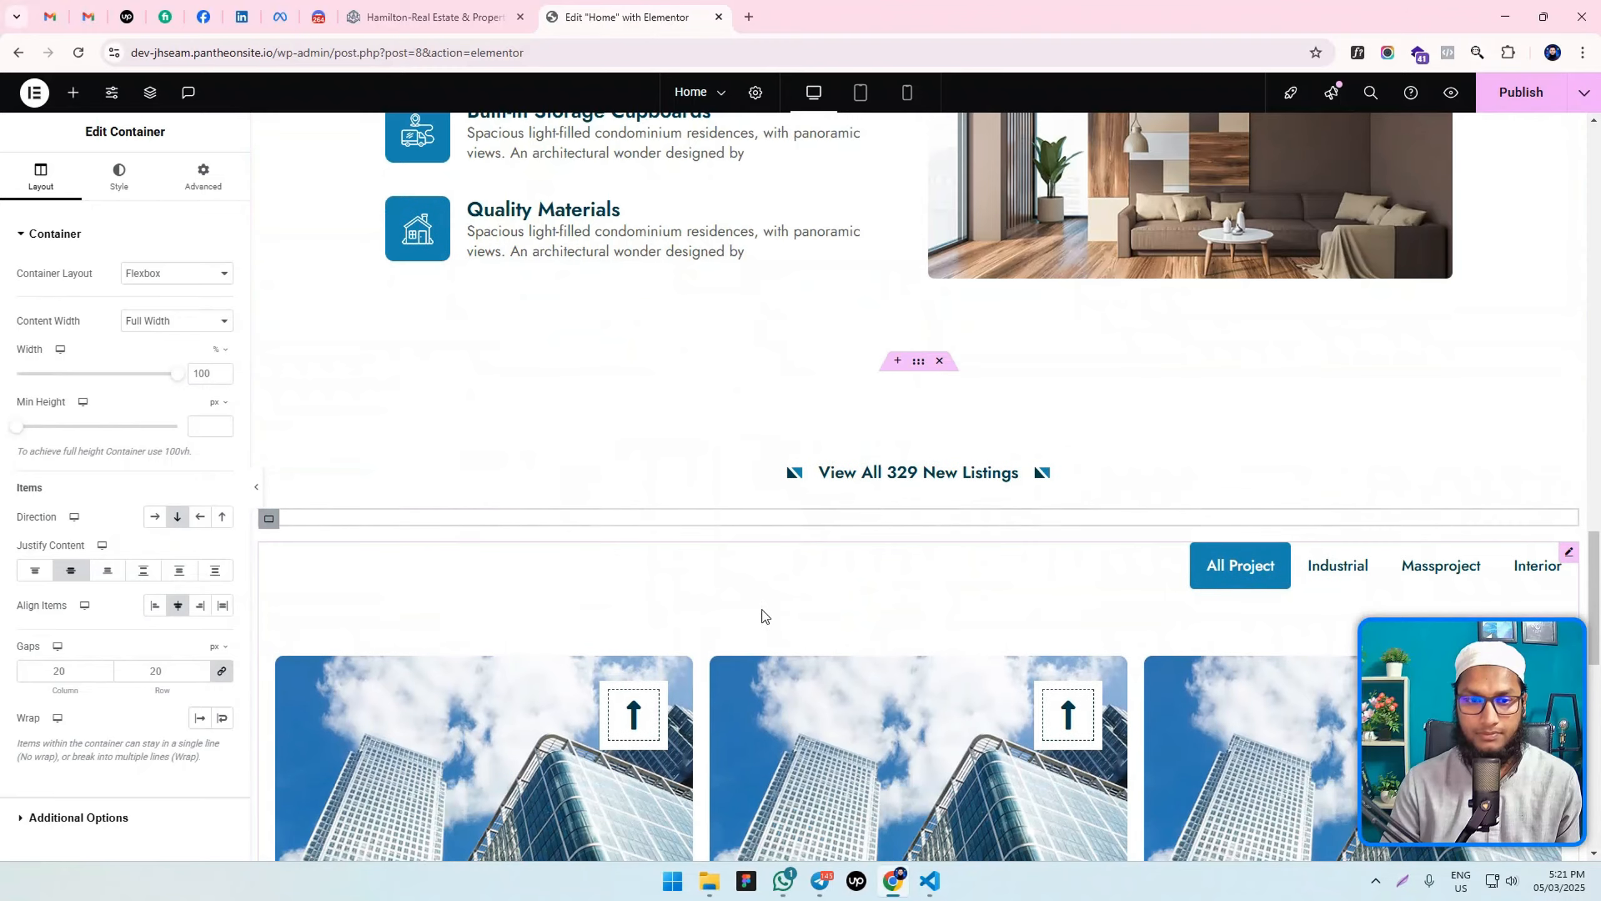
pyautogui.scroll(-3, 737, 562)
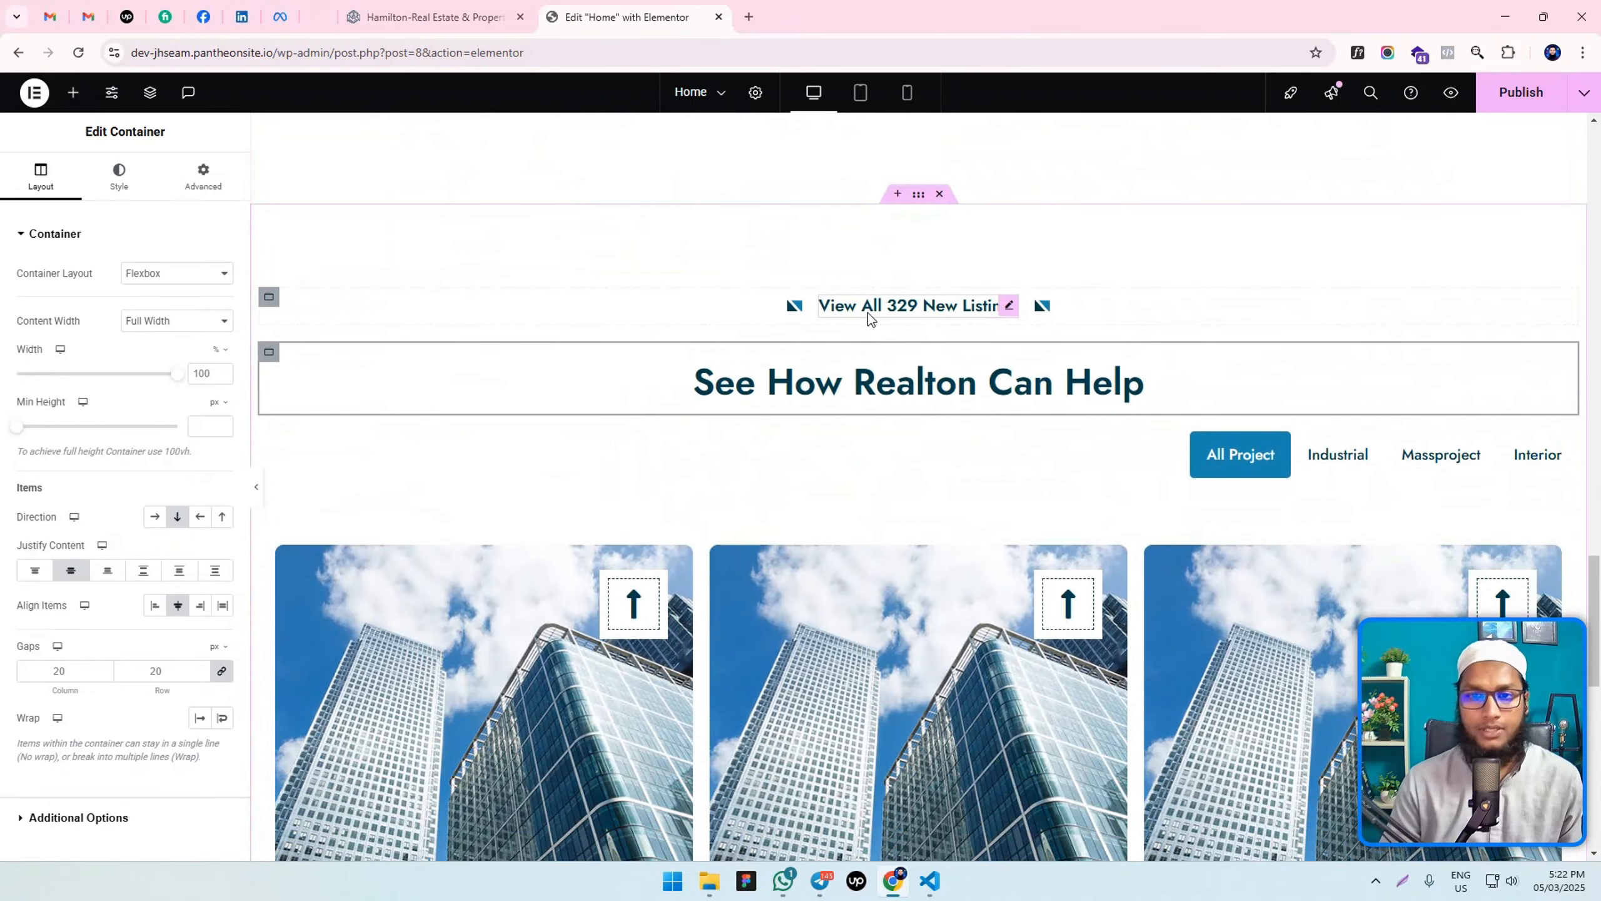
# Justify the project section's subheading container to Start and align the items of its heading container to Start.
pyautogui.click(269, 315)
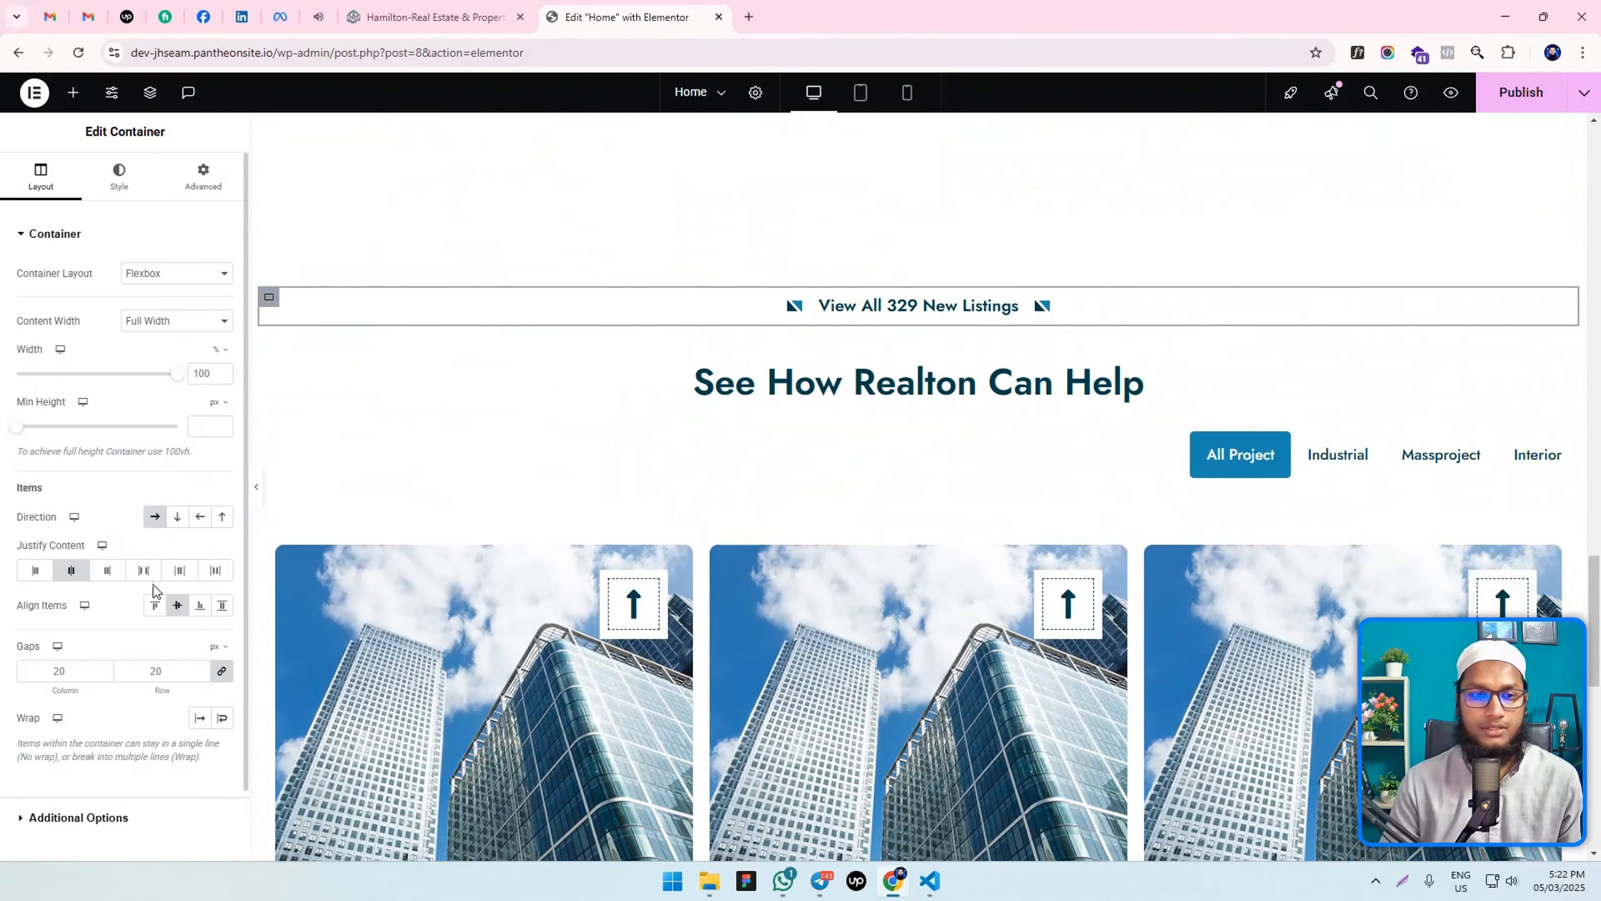
pyautogui.click(37, 574)
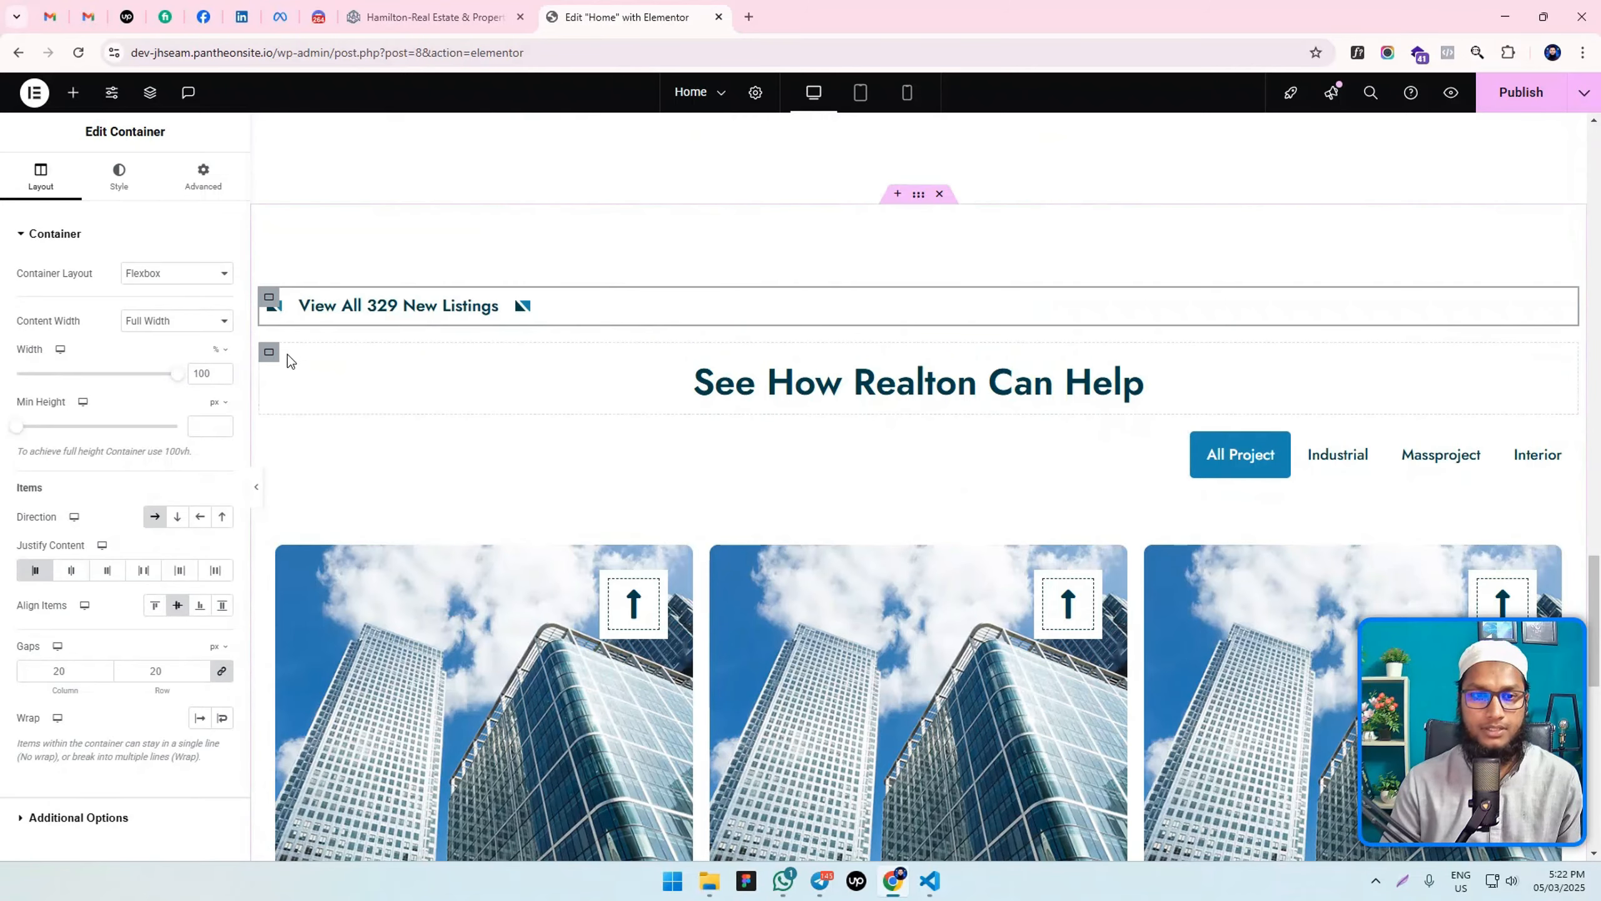
pyautogui.click(268, 353)
pyautogui.click(864, 386)
pyautogui.press('Return')
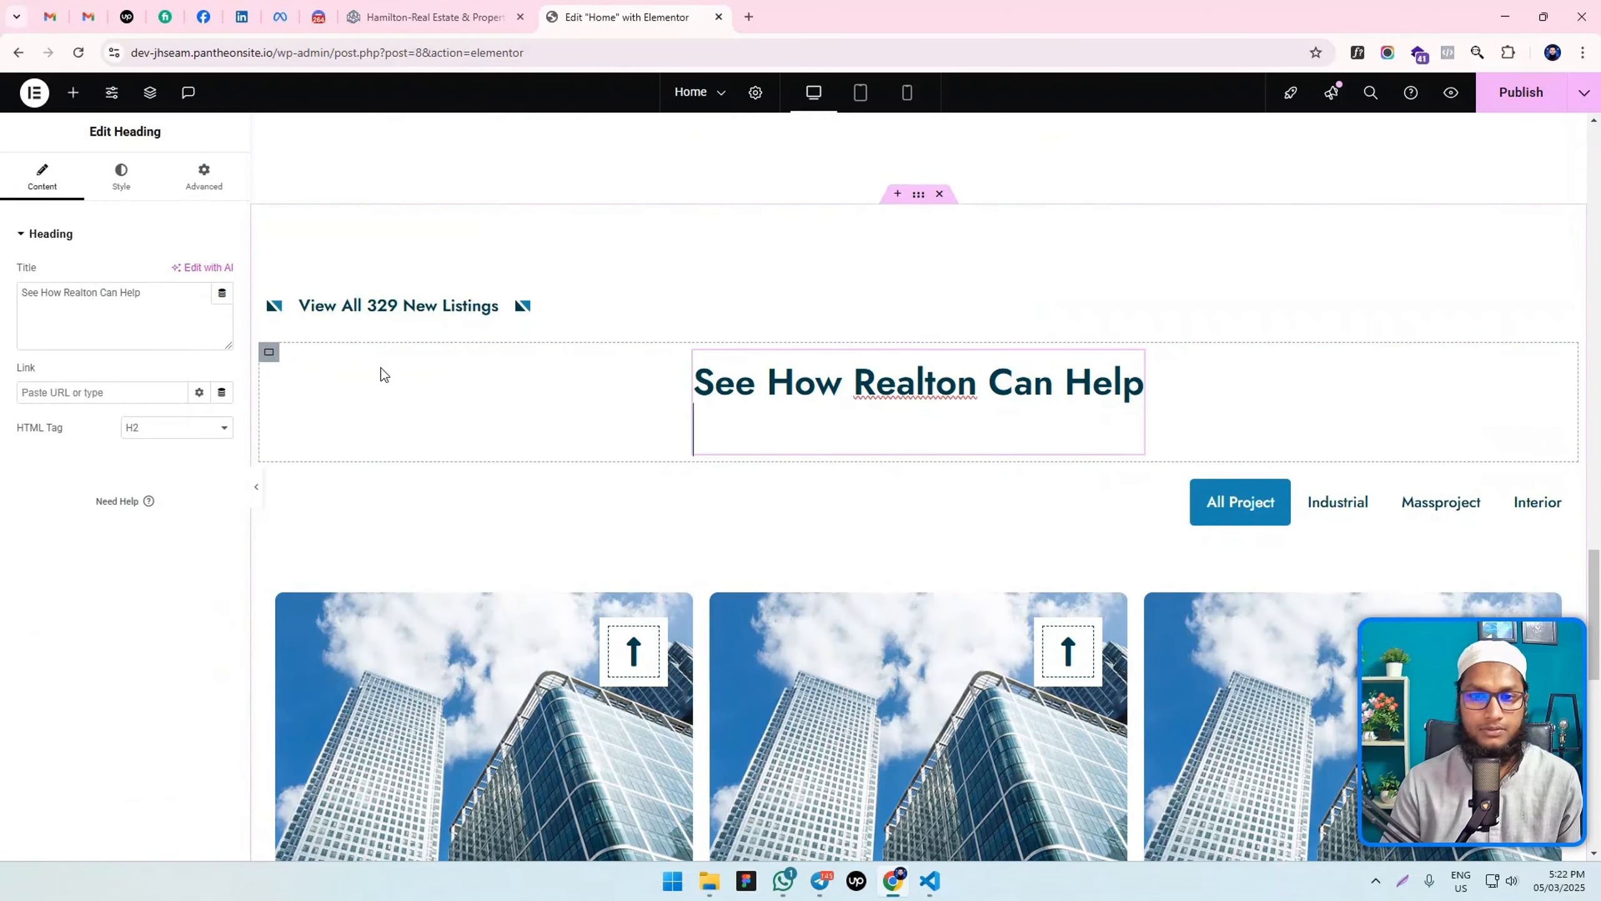
pyautogui.click(269, 353)
pyautogui.click(119, 171)
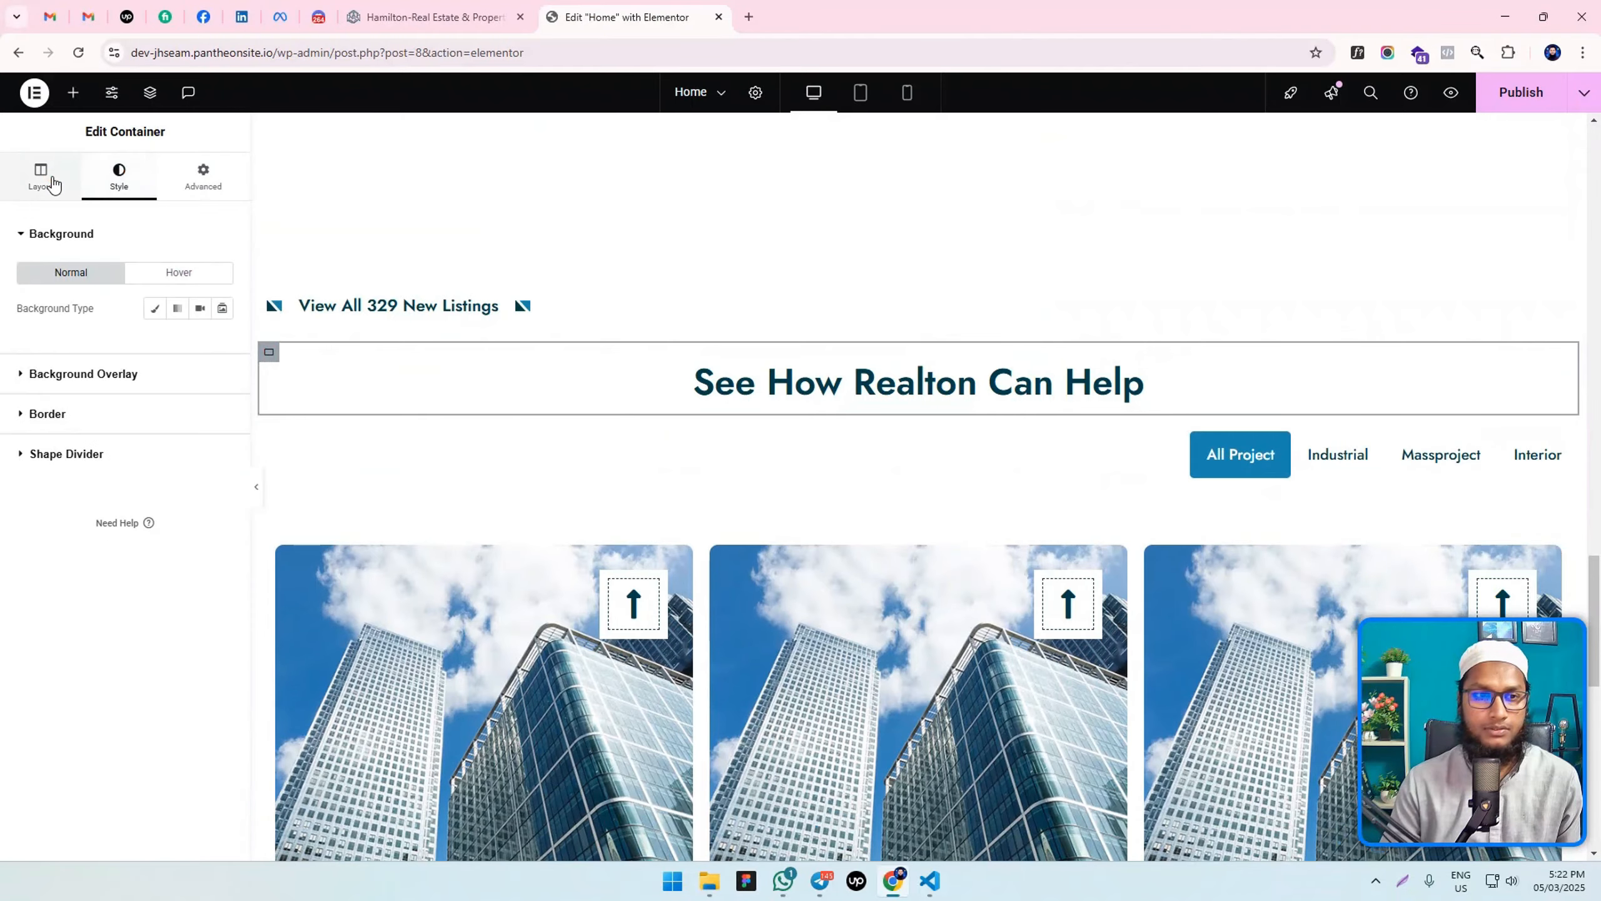
pyautogui.click(44, 176)
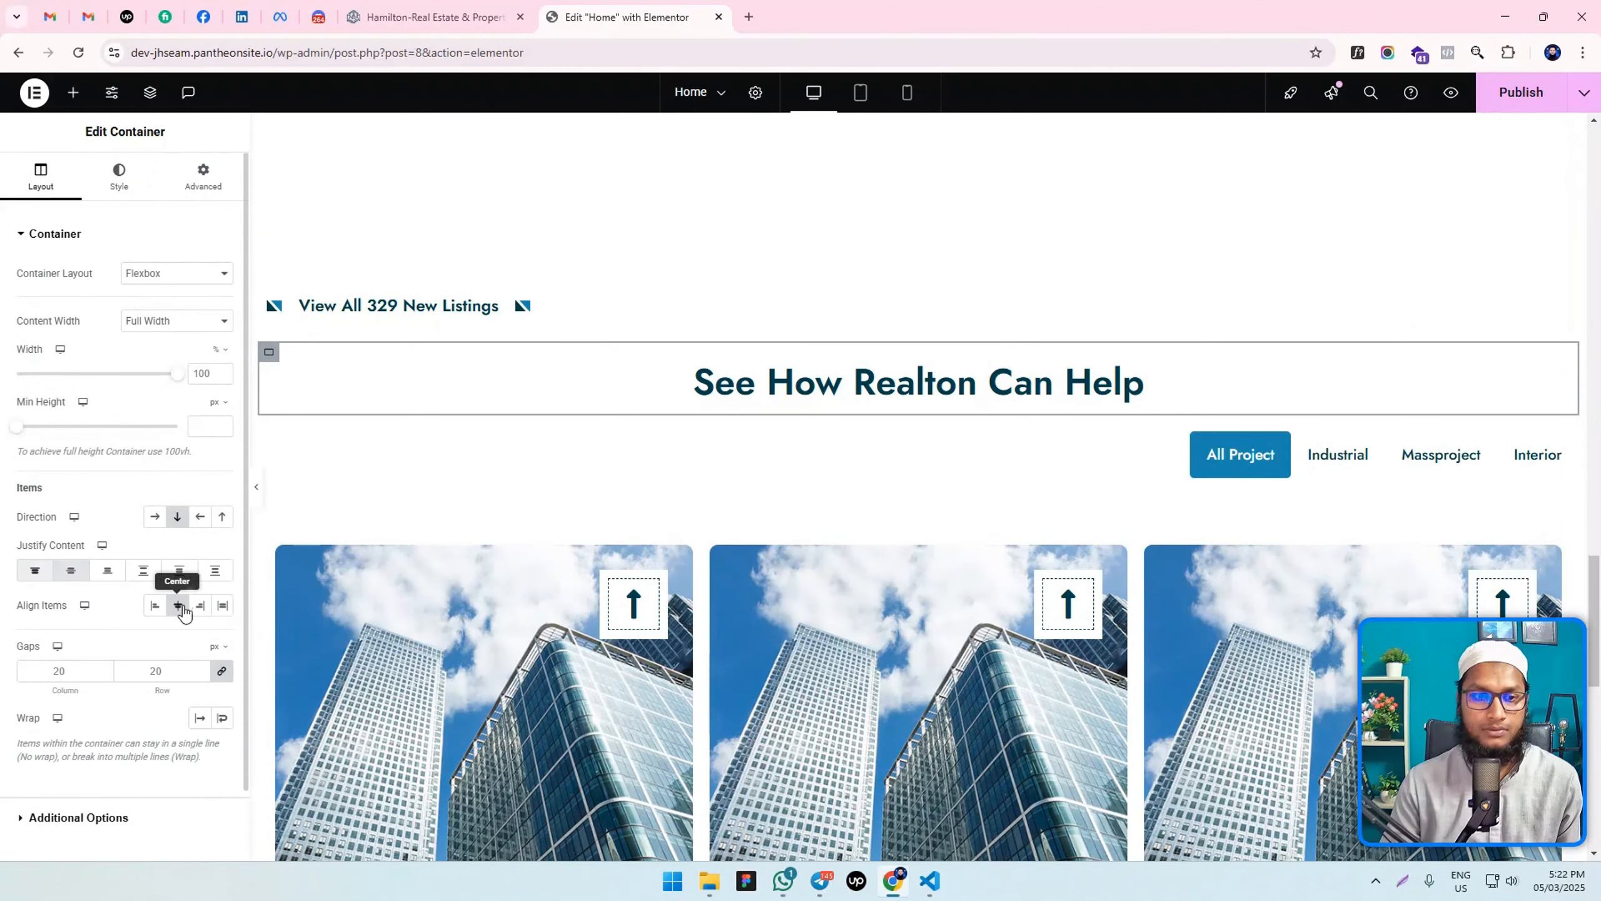
pyautogui.click(155, 606)
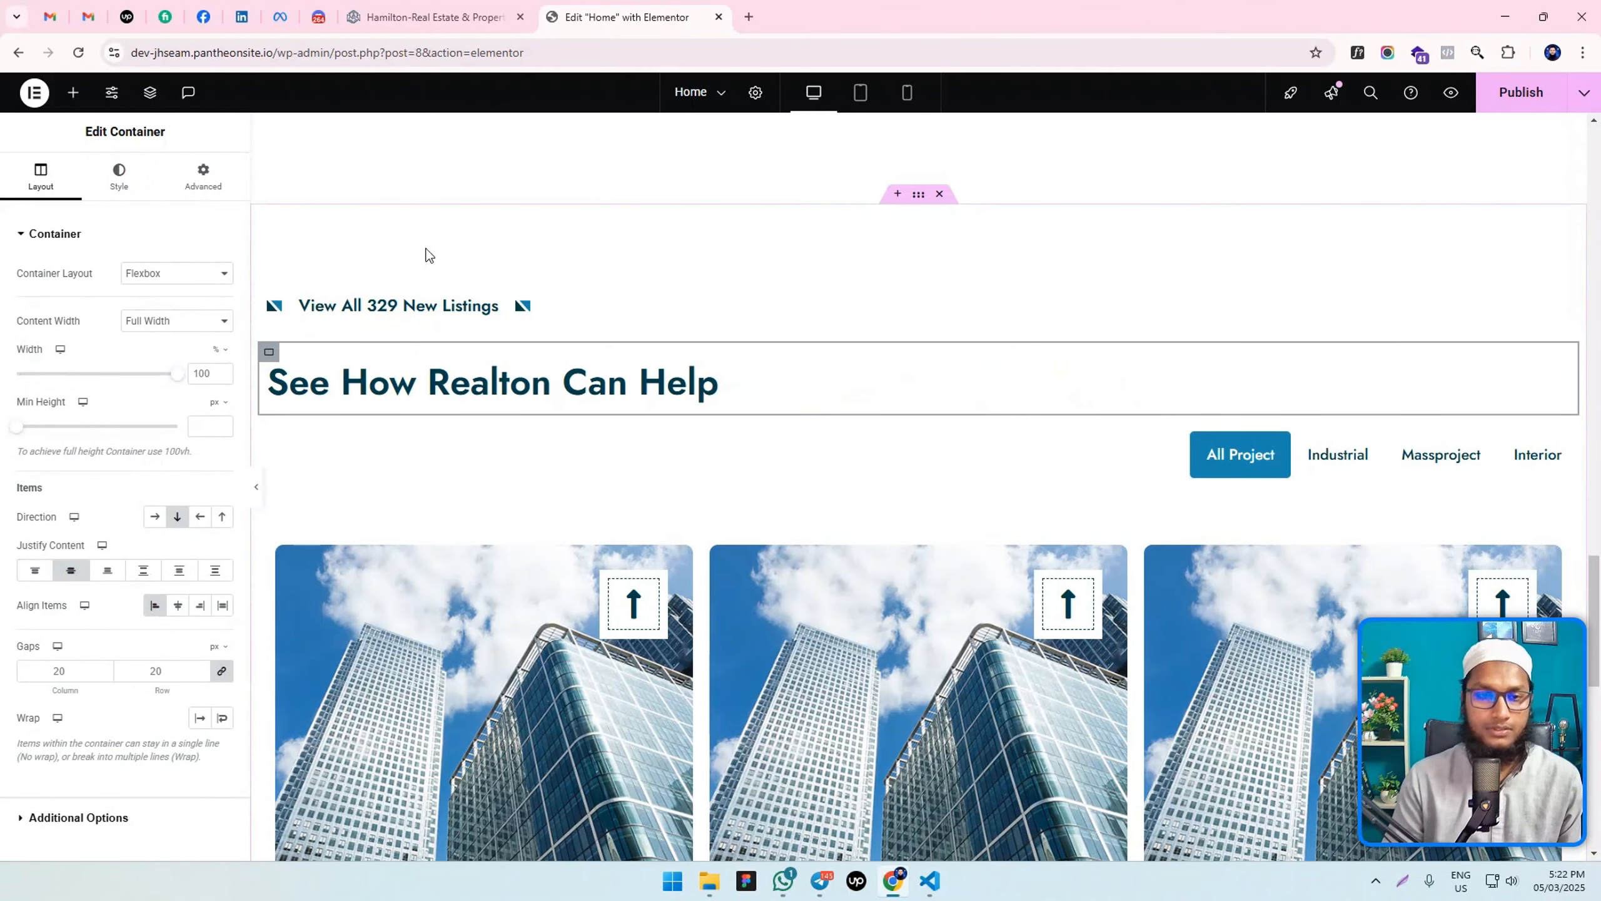
# Compare with the Hamilton site and remove the gap between the elements in the project section's outer container.
pyautogui.click(434, 17)
pyautogui.click(546, 8)
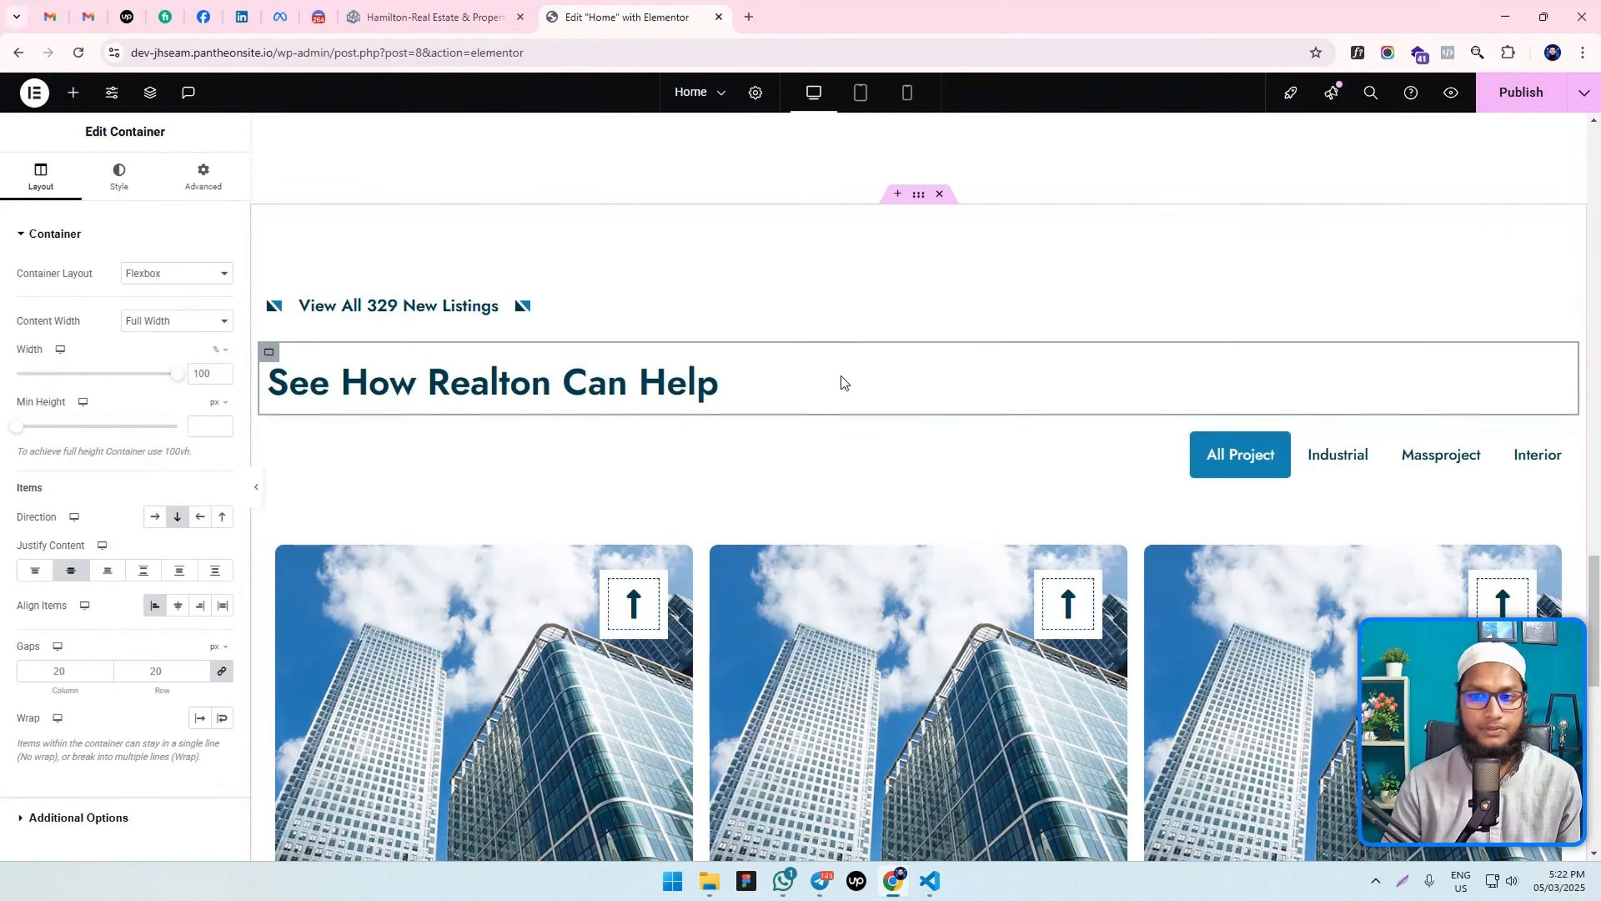
pyautogui.click(920, 197)
pyautogui.scroll(-1, 126, 594)
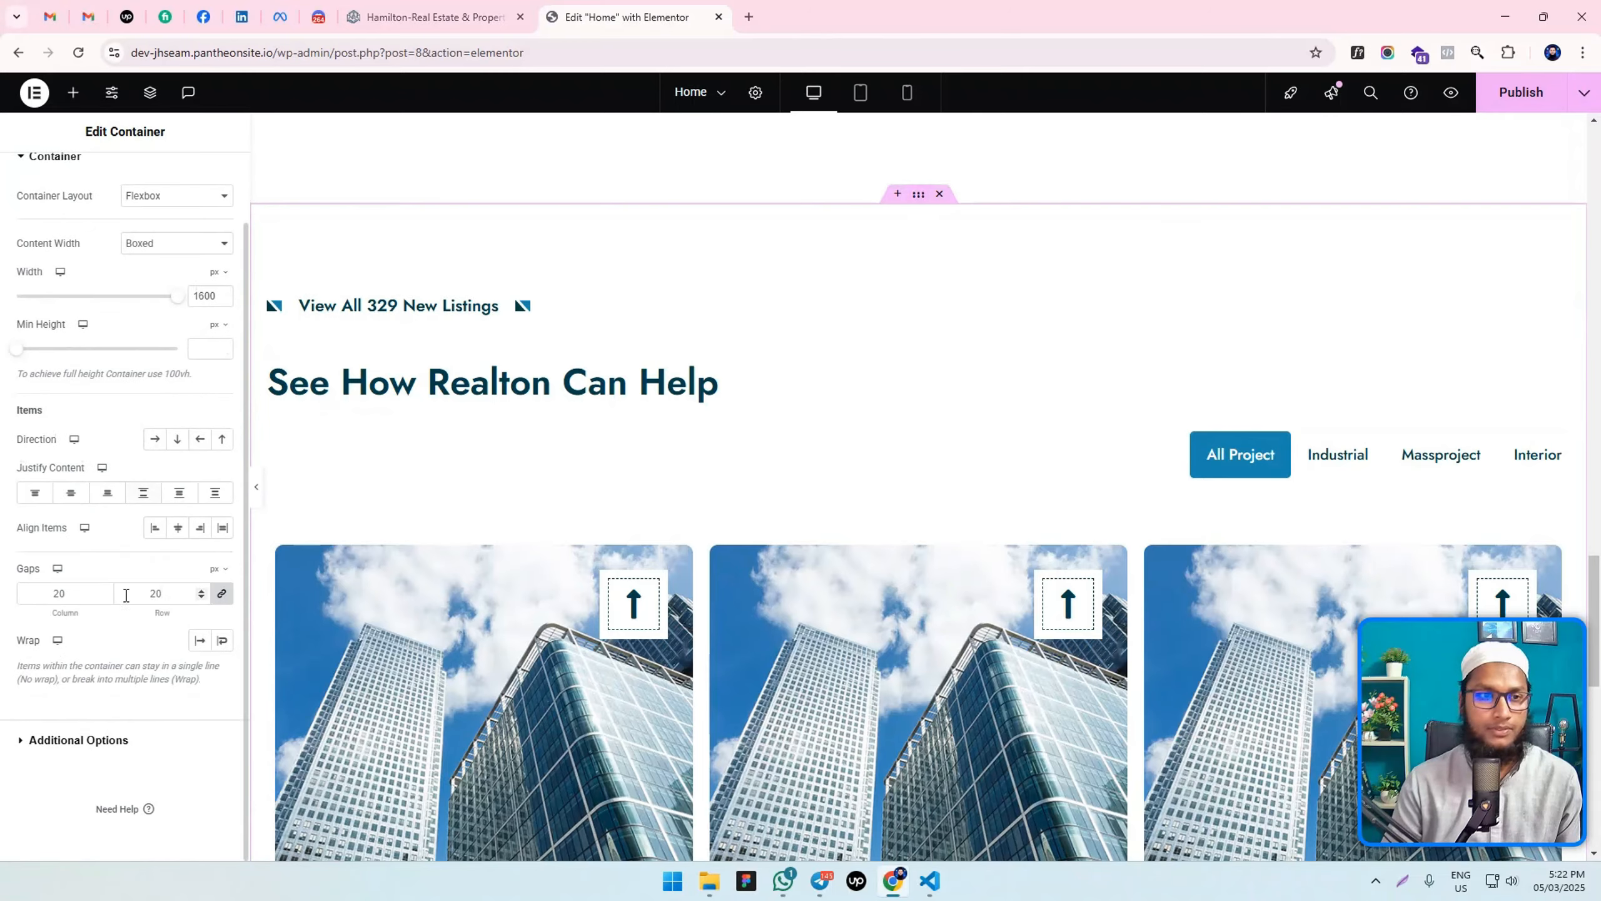
pyautogui.press('BackSpace')
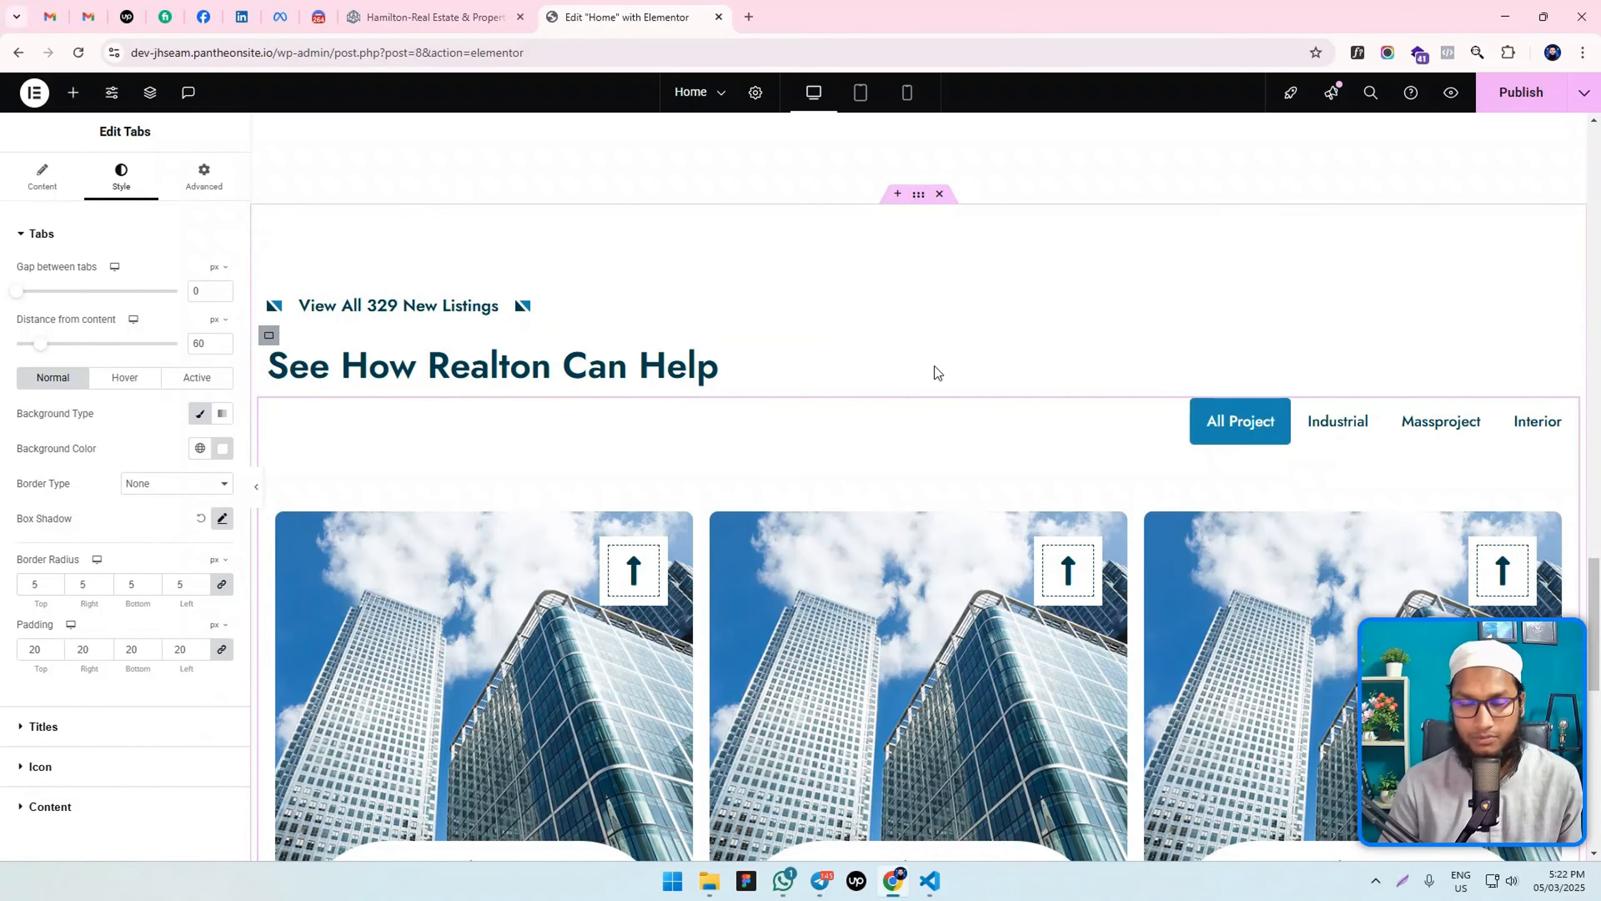
# Set the Tabs widget's top margin to -100 px to raise the tab row beside the heading, and save the Home page.
pyautogui.click(192, 179)
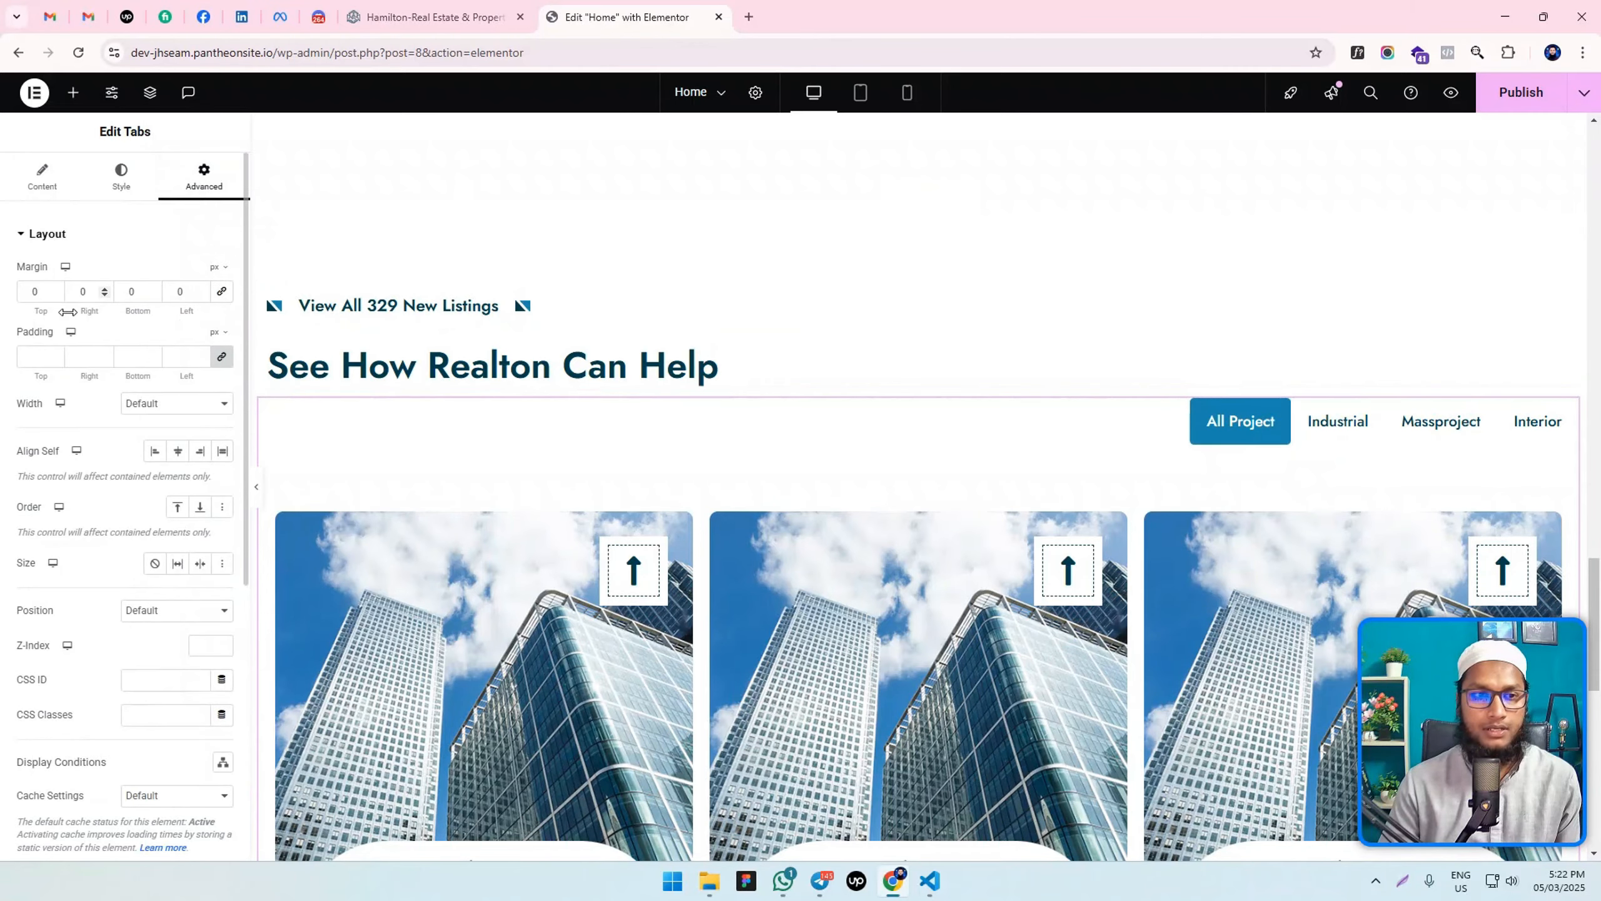
pyautogui.moveTo(56, 296); pyautogui.dragTo(56, 296)
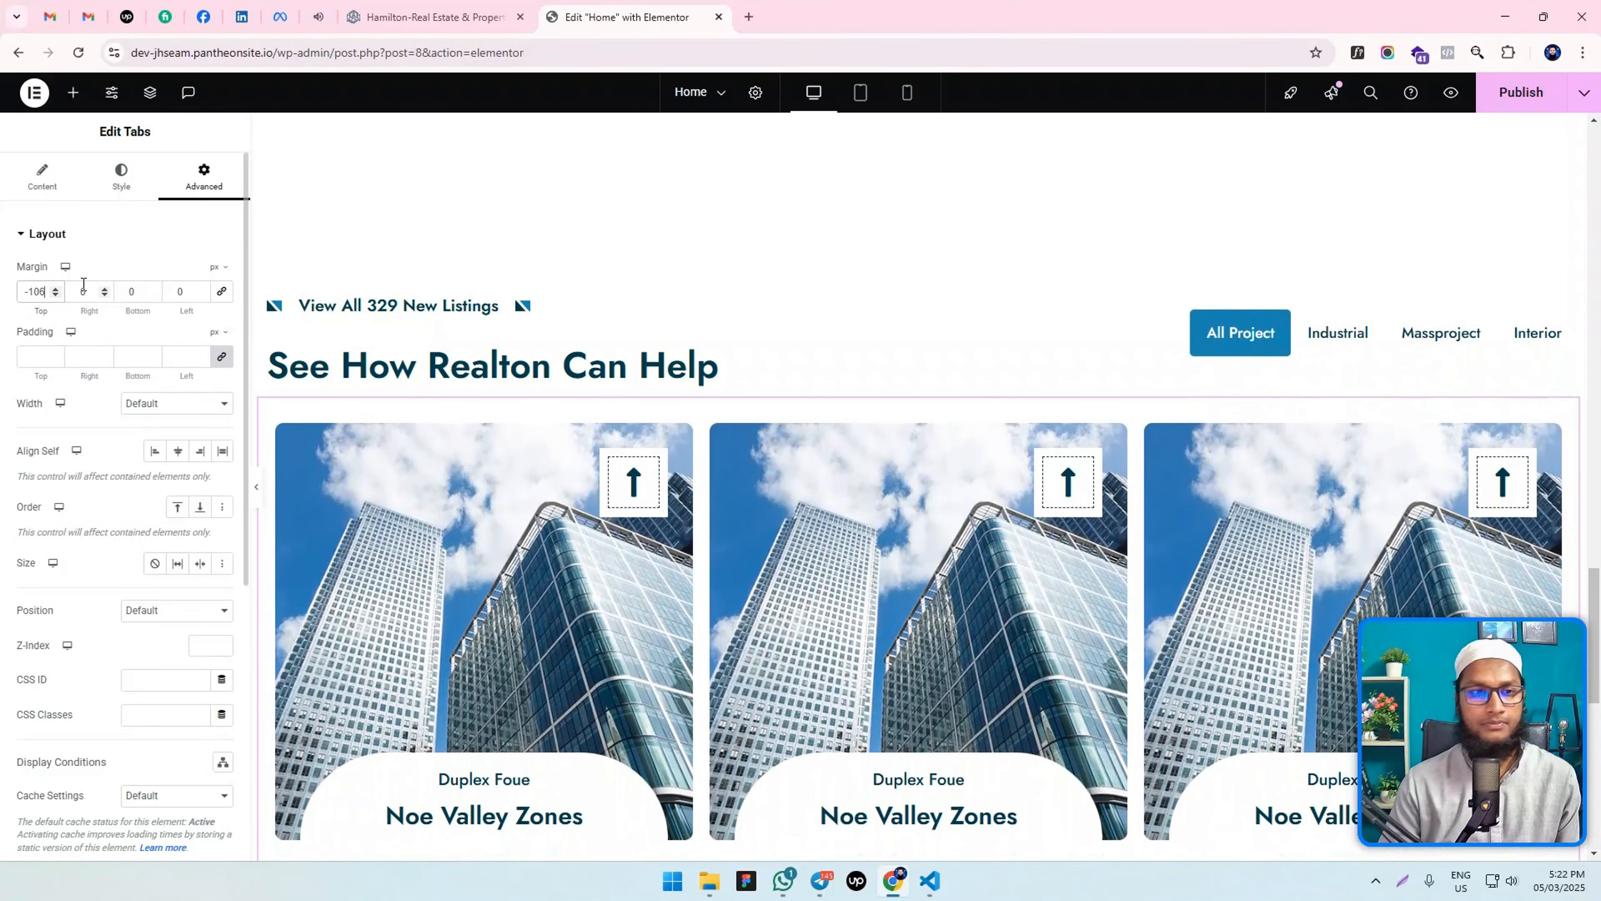
pyautogui.write('0')
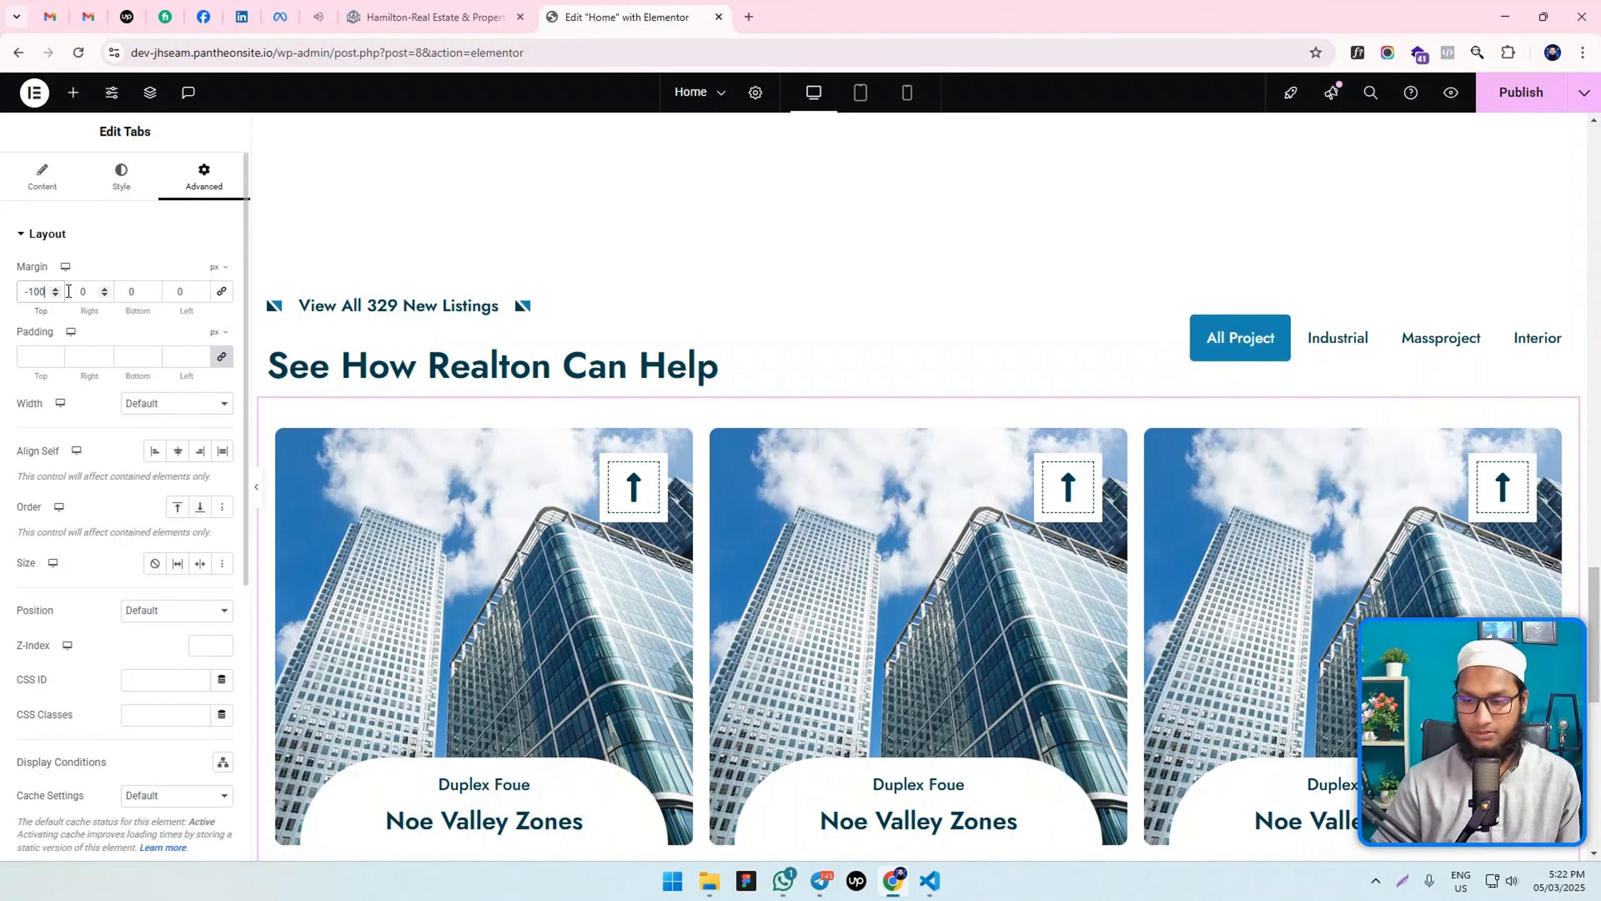
pyautogui.hotkey('ctrl', 's')
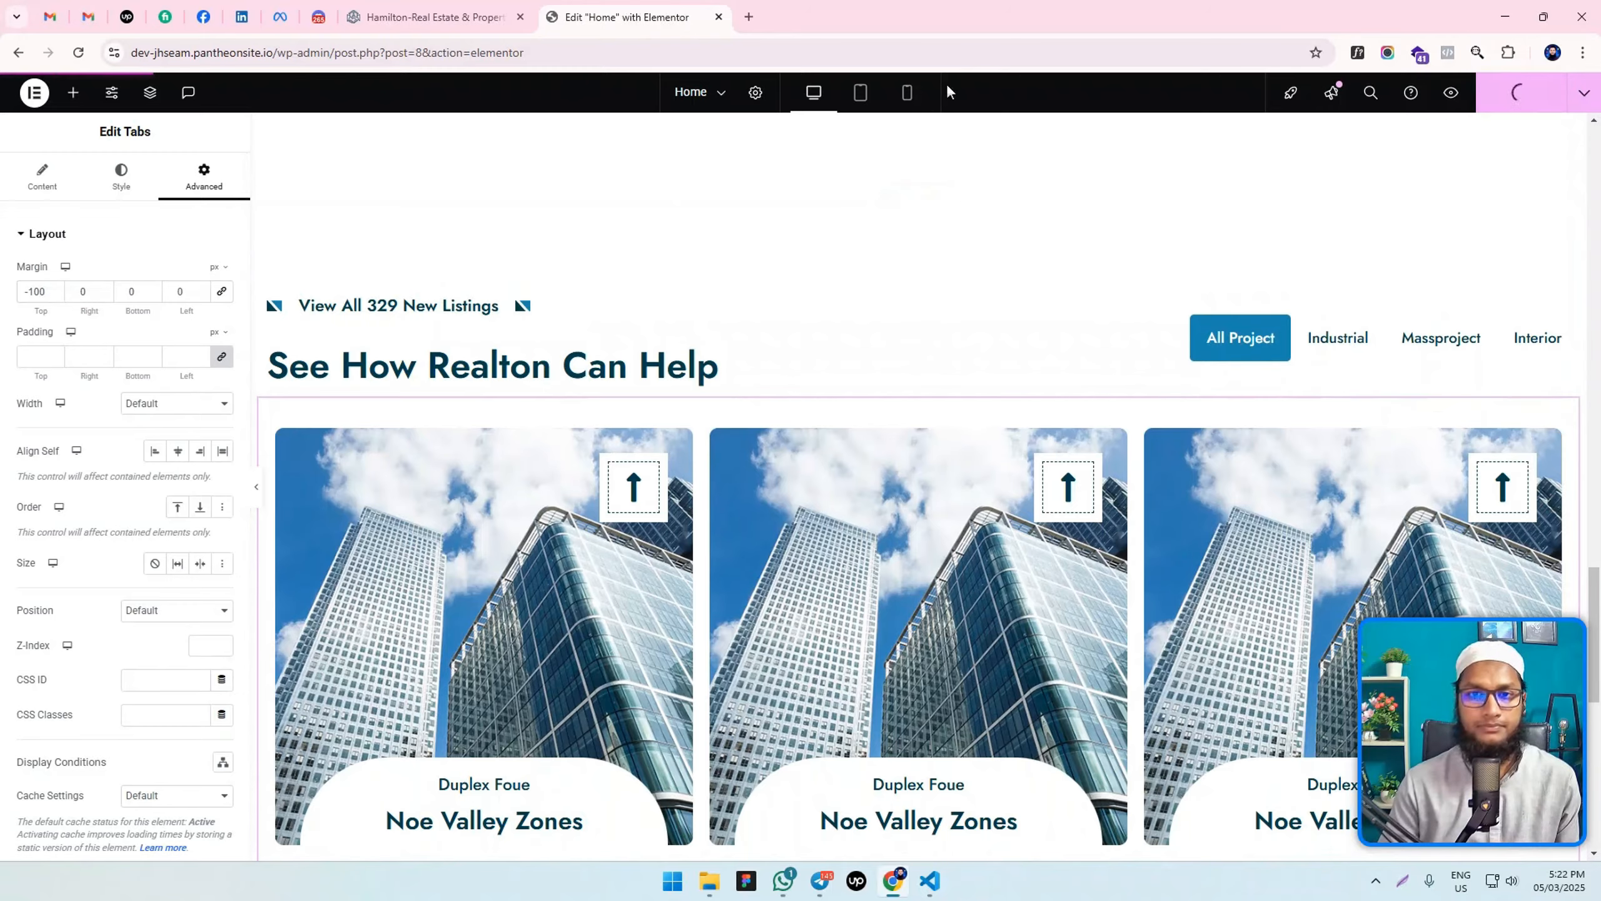
# Preview the Home page and check the project section's heading and tab row alignment.
pyautogui.click(1450, 92)
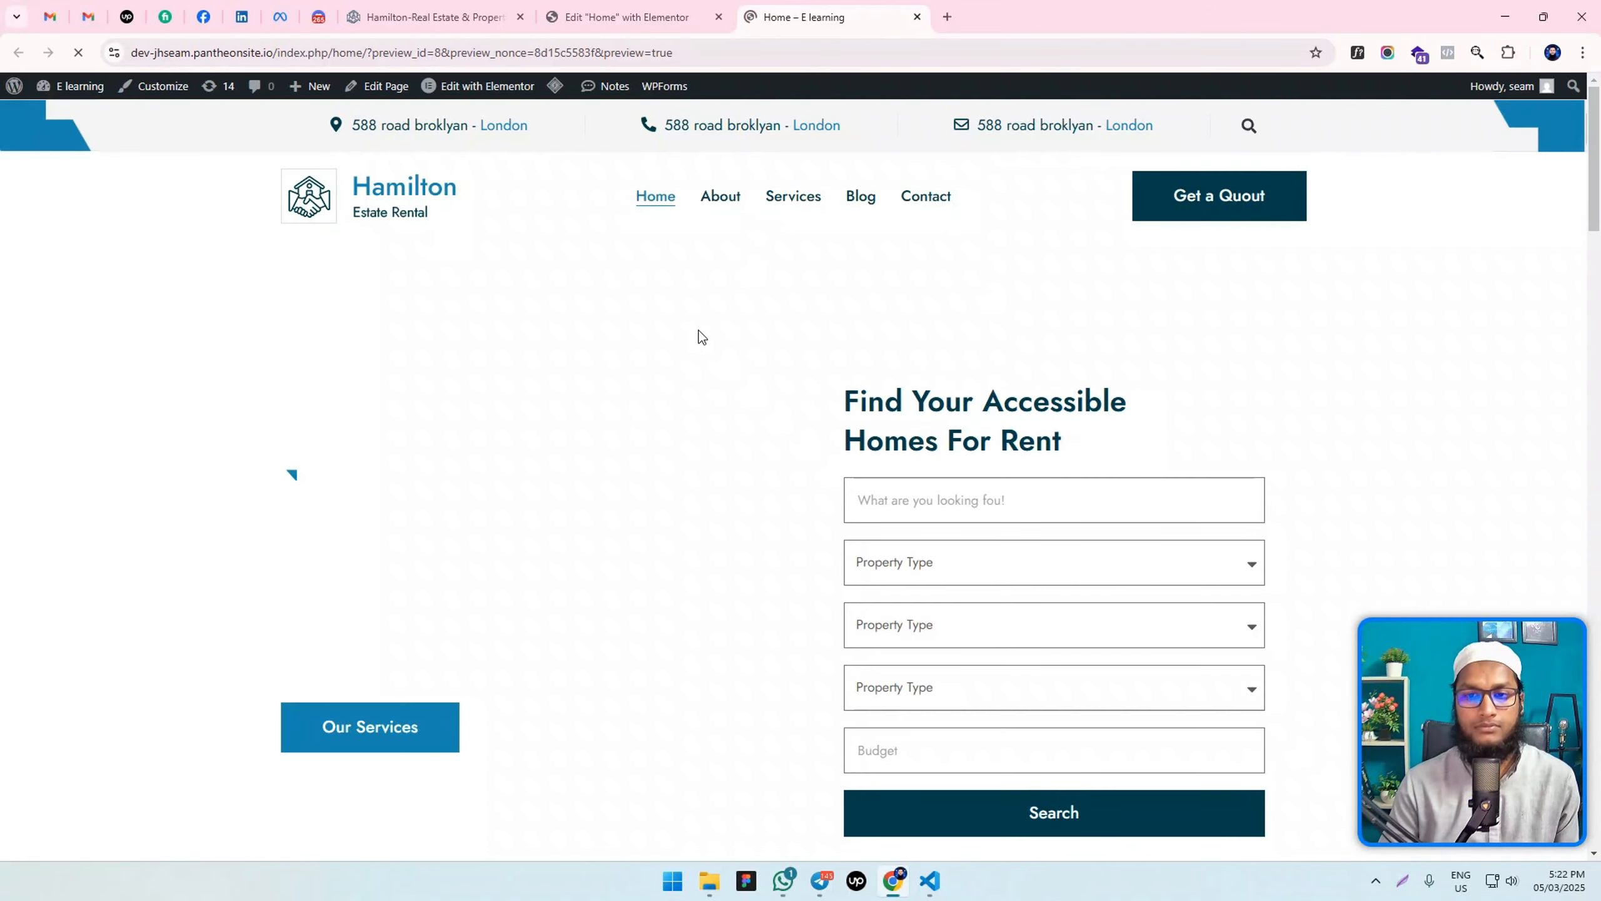
pyautogui.scroll(-8, 795, 345)
pyautogui.scroll(-10, 796, 352)
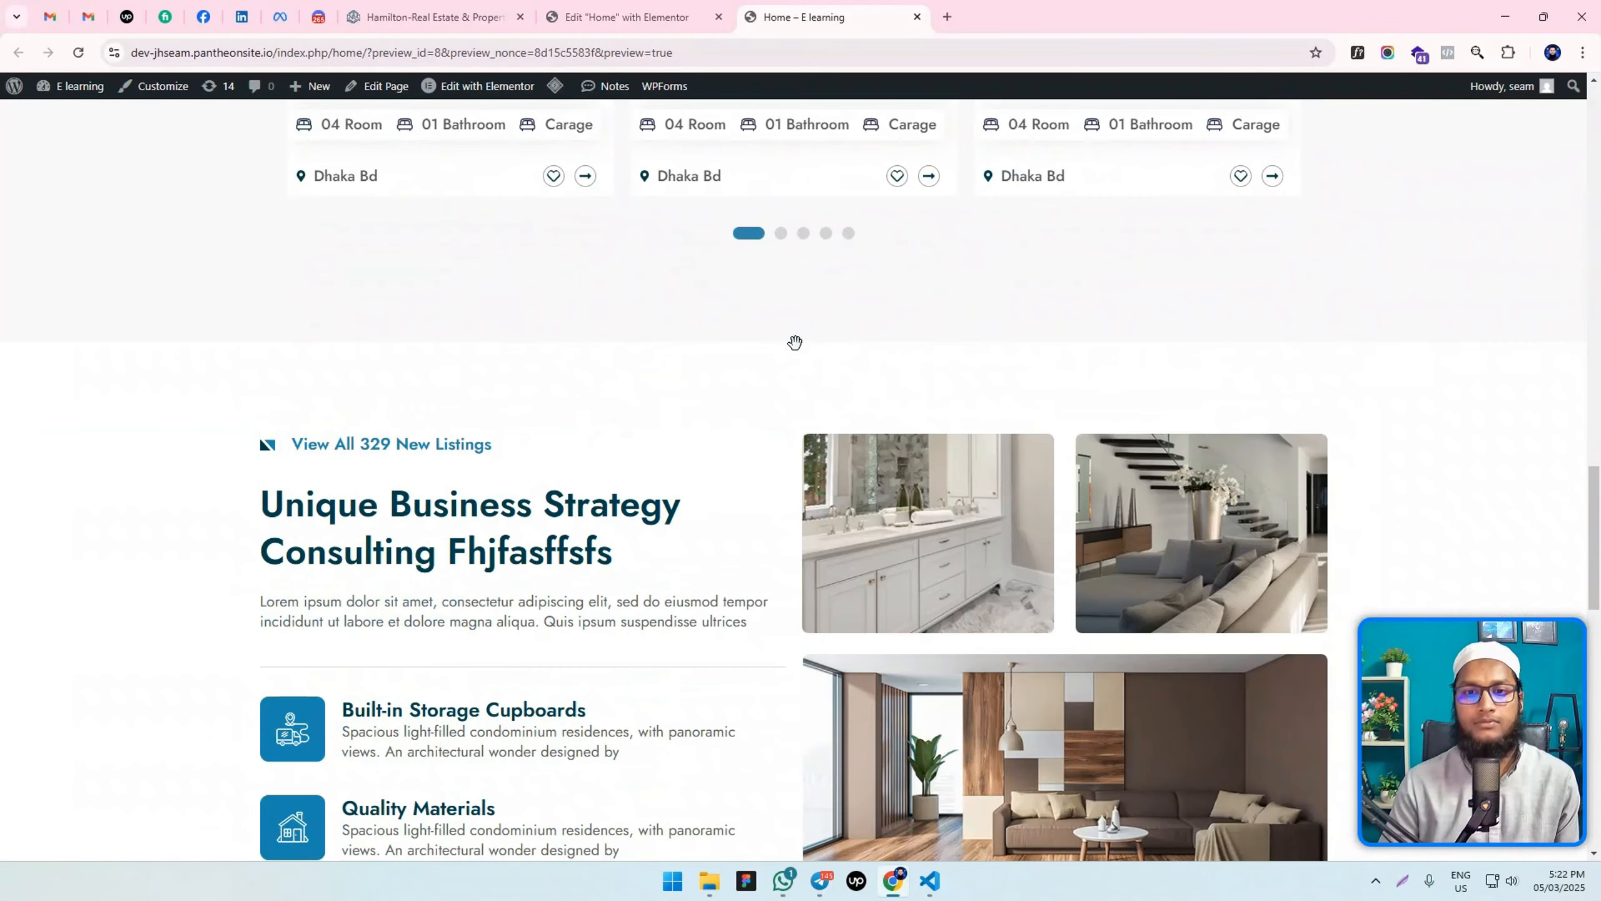
pyautogui.scroll(-10, 796, 353)
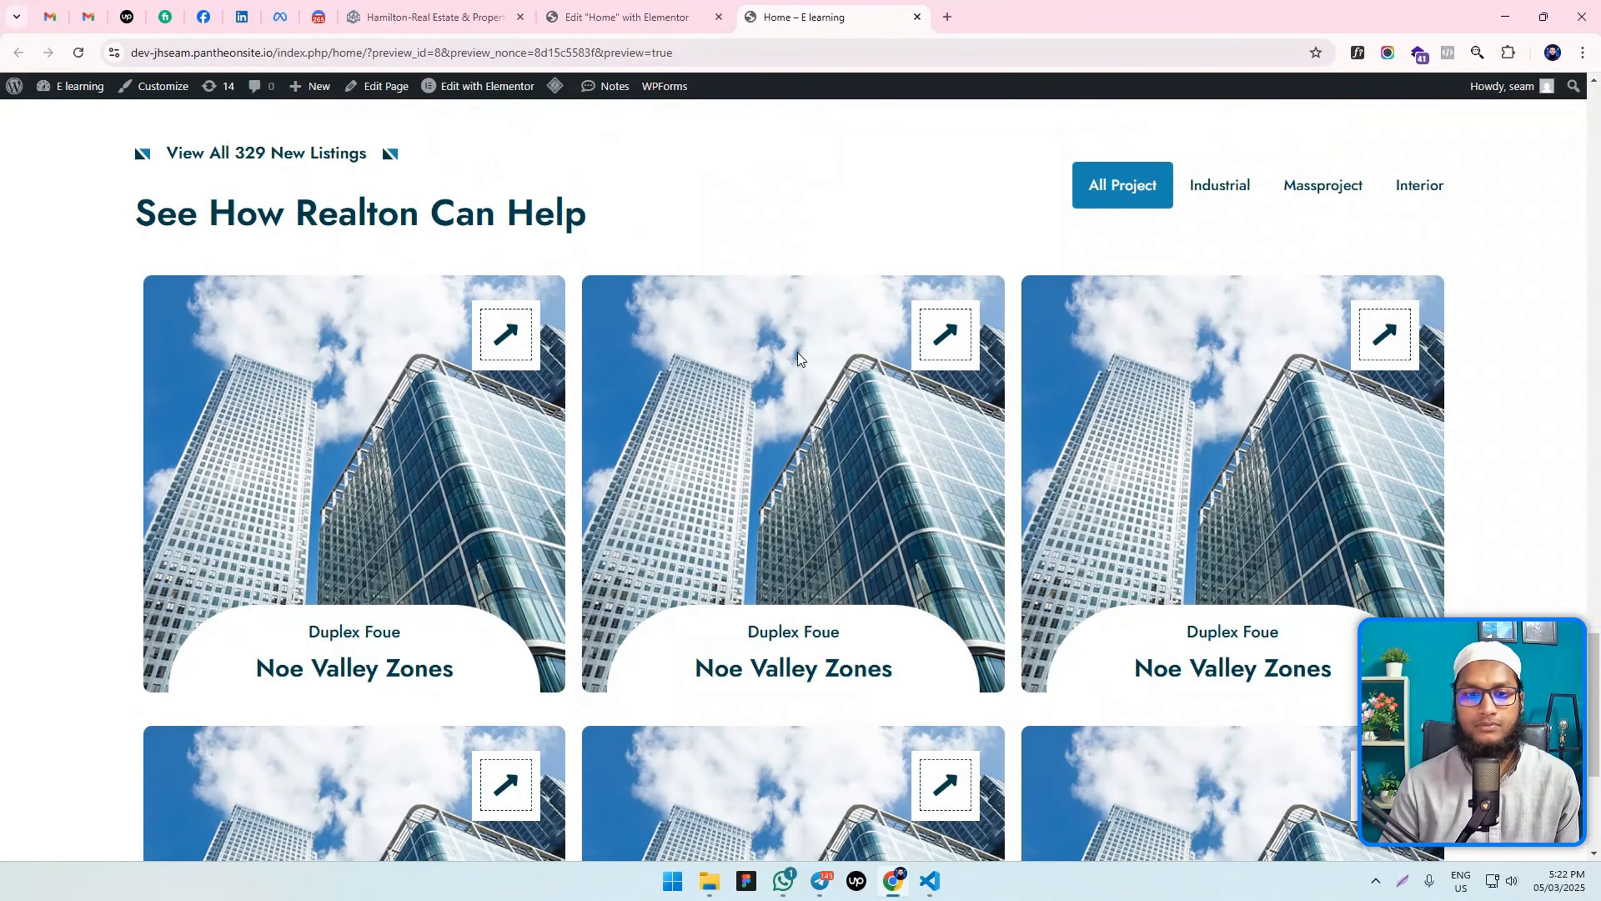
pyautogui.scroll(3, 371, 214)
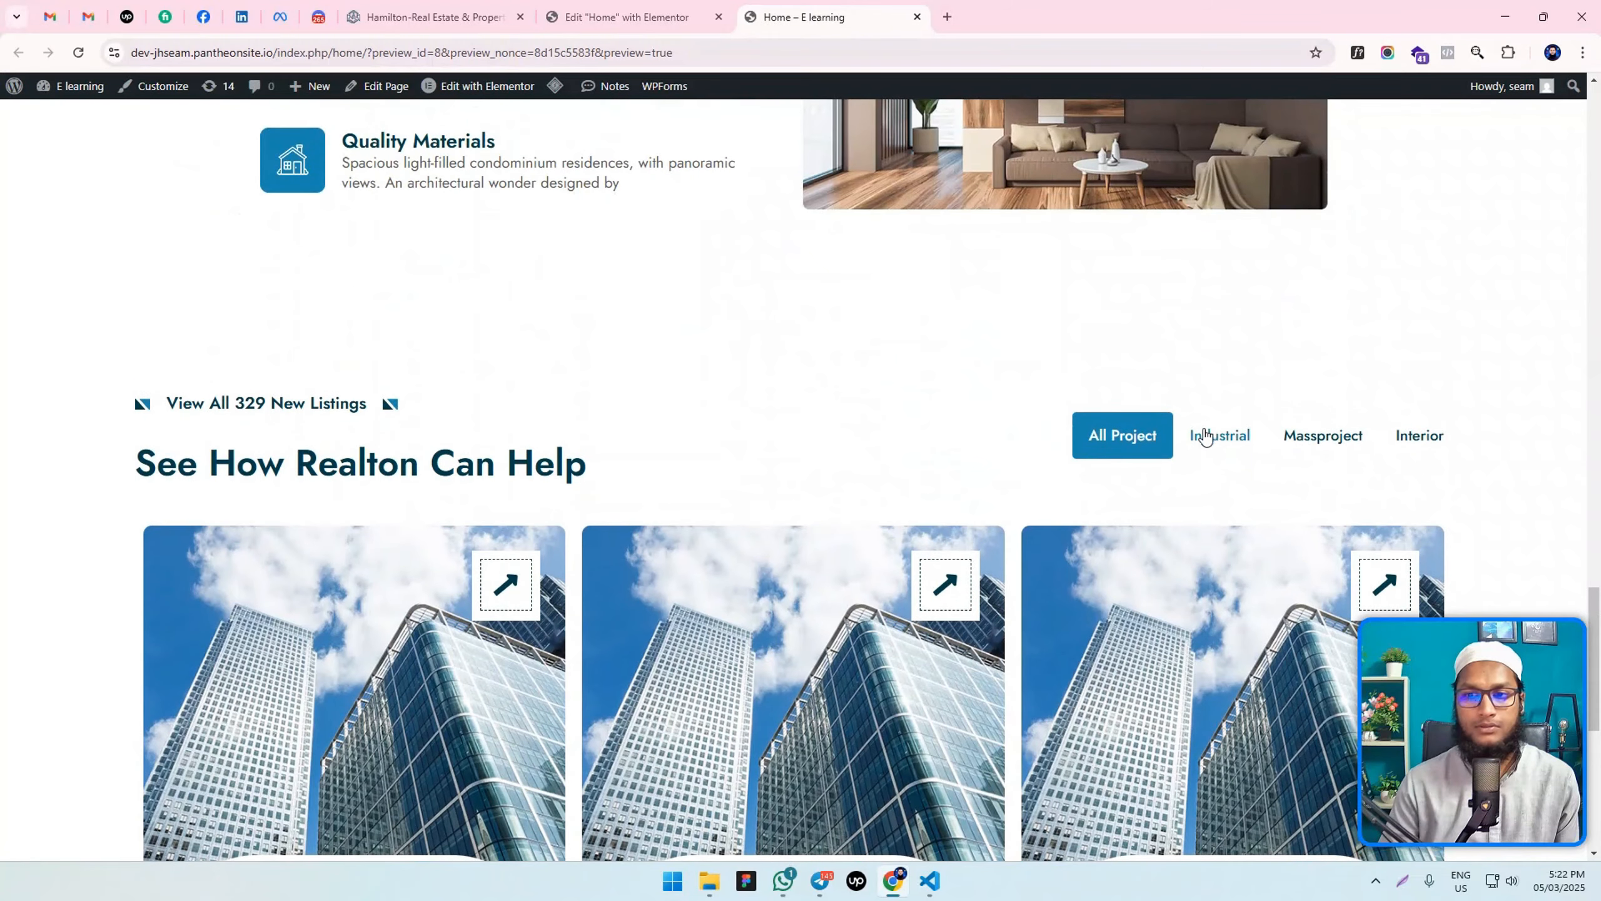
# Test the All Project, Industrial, Massproject and Interior tabs in the preview and return to the Elementor editor.
pyautogui.click(1219, 352)
pyautogui.click(1320, 357)
pyautogui.click(1416, 351)
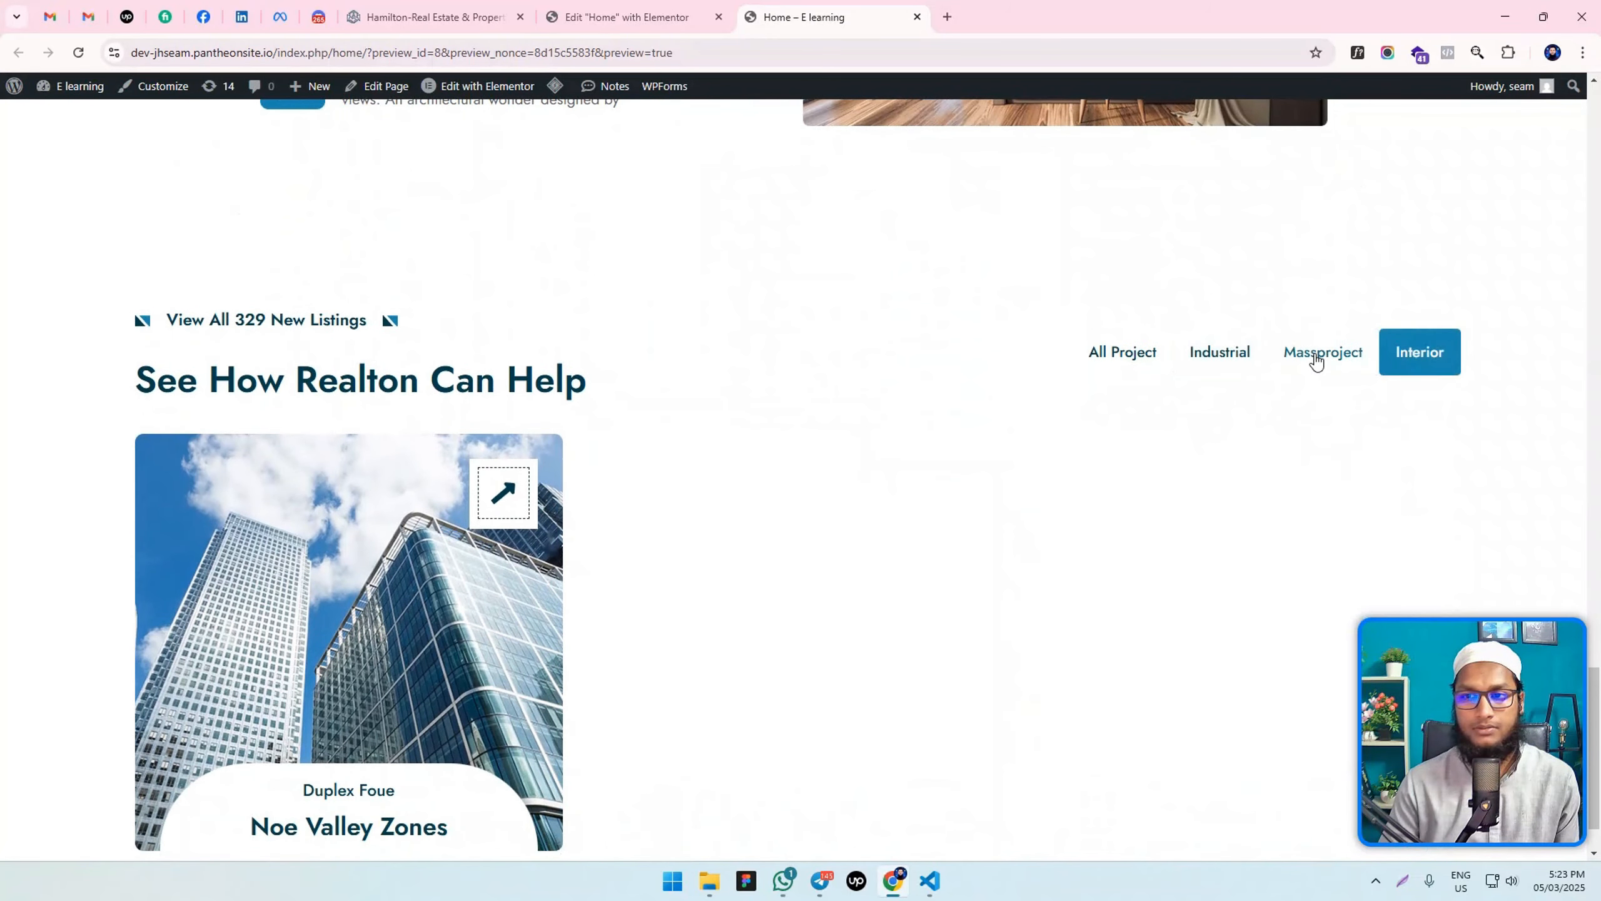
pyautogui.click(1317, 356)
pyautogui.click(1226, 351)
pyautogui.click(1093, 354)
pyautogui.scroll(-6, 997, 404)
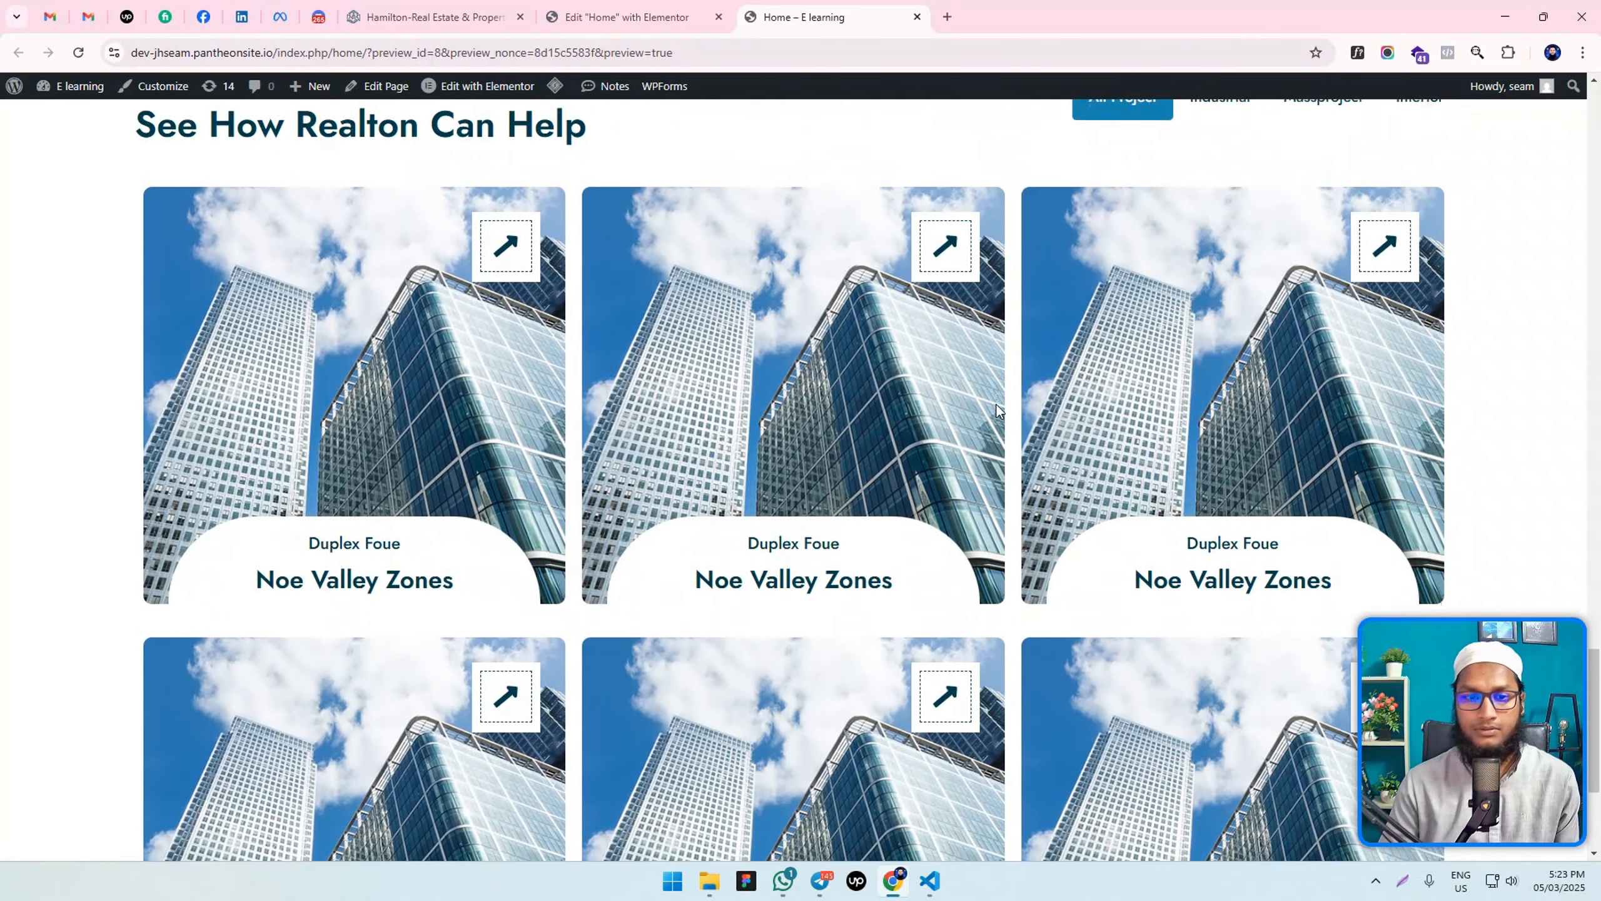
pyautogui.scroll(5, 1096, 338)
pyautogui.click(1240, 307)
pyautogui.scroll(-1, 1087, 376)
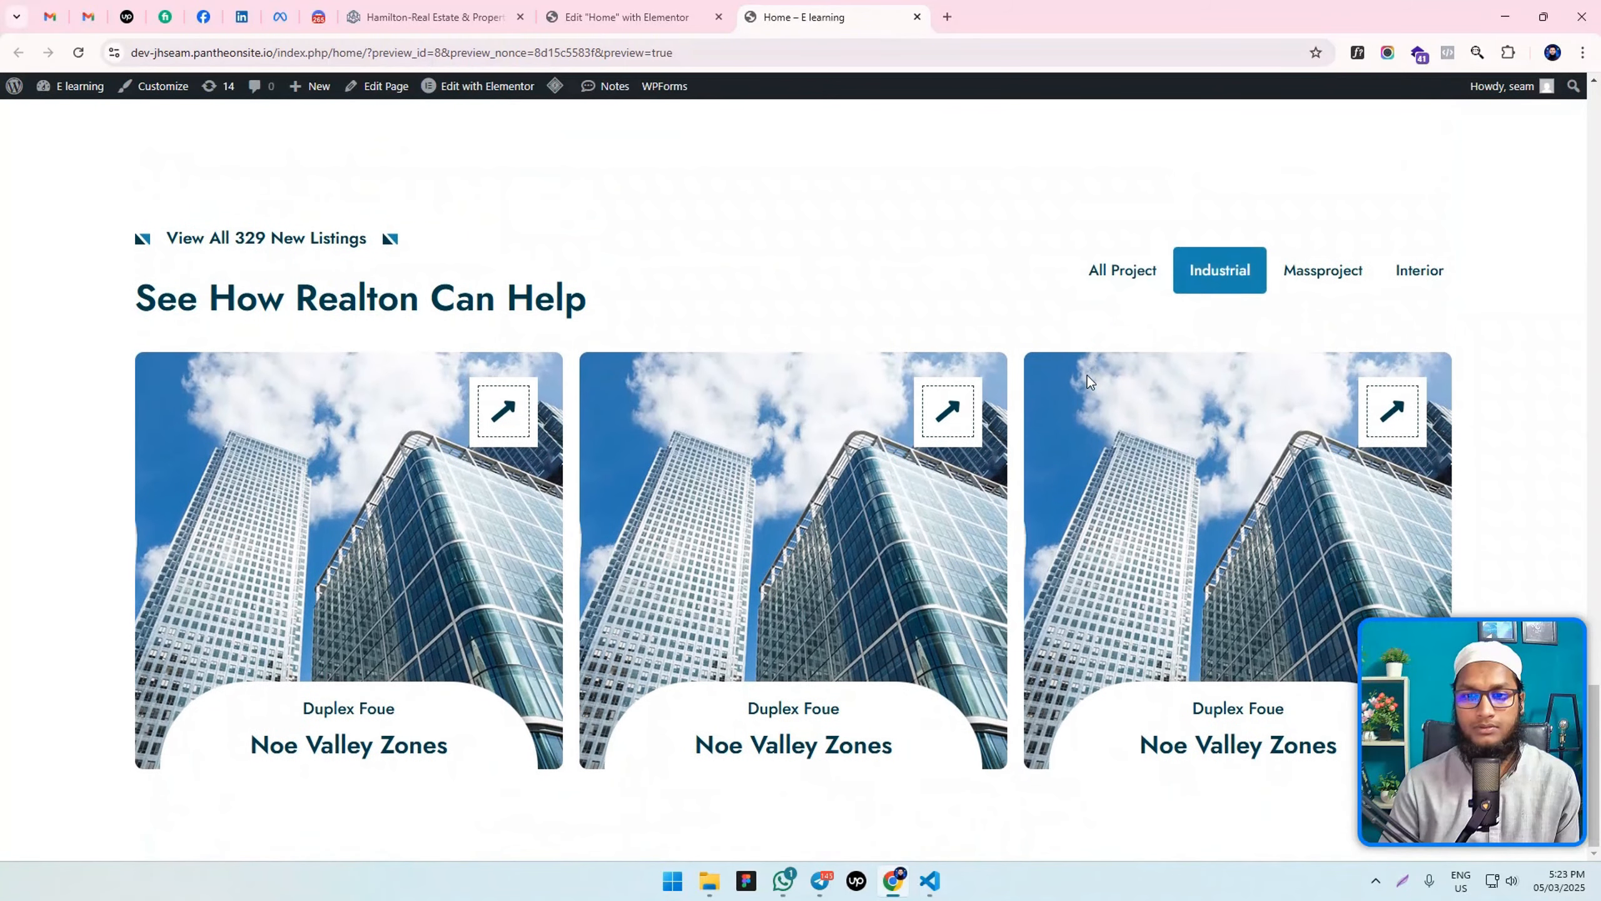
pyautogui.click(630, 17)
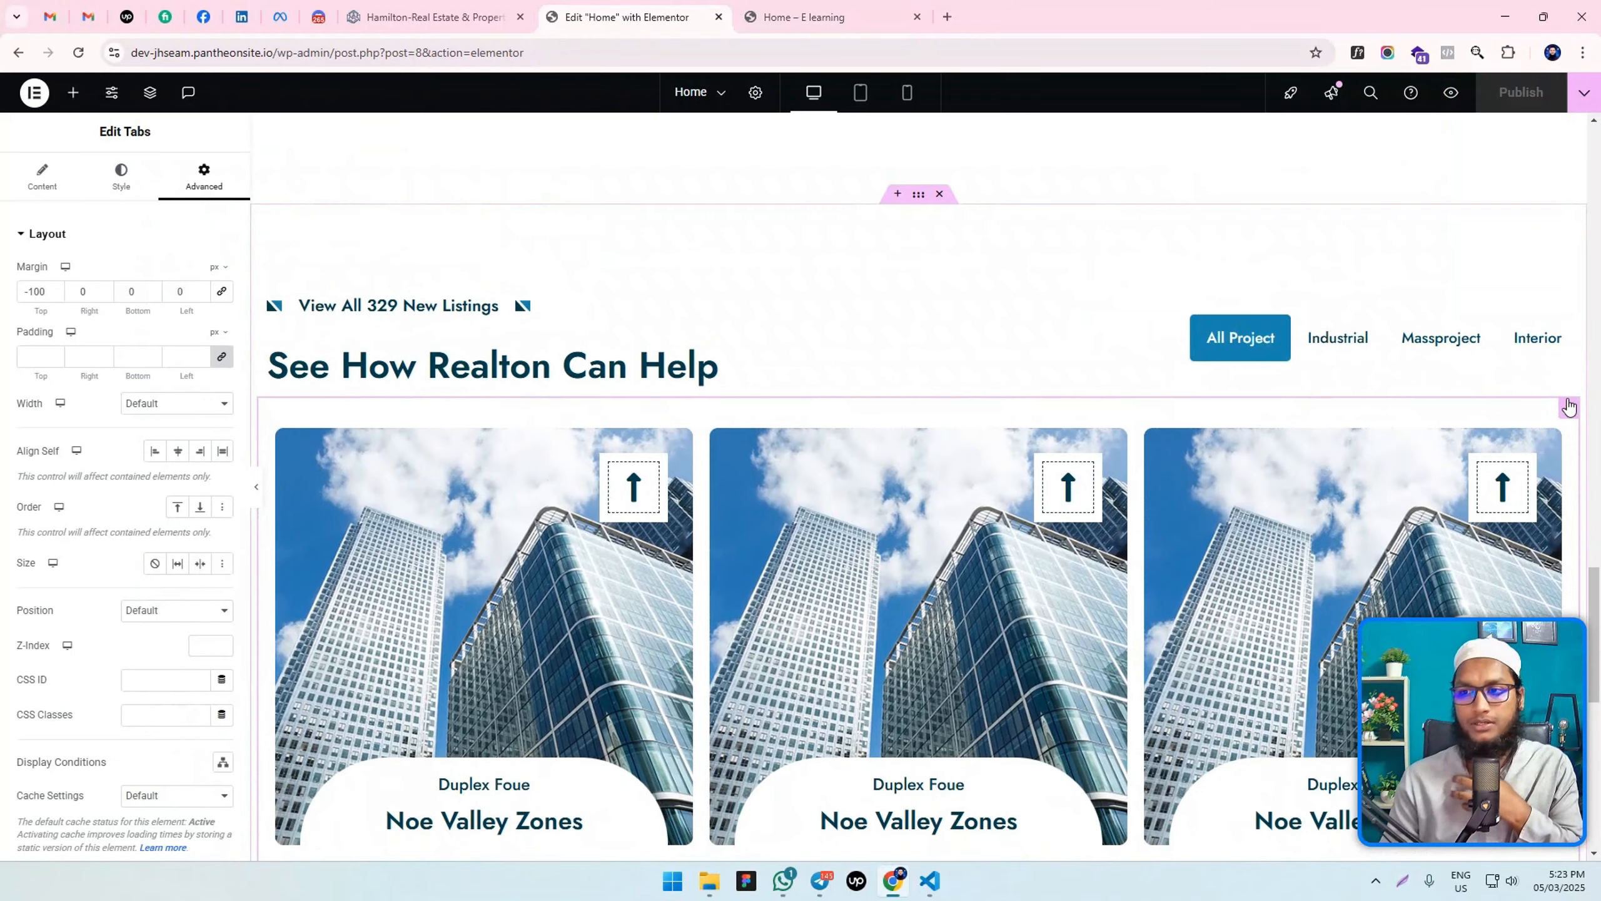
# Check the Hamilton site's project tabs and review the Tabs widget's Additional Settings in the editor.
pyautogui.click(429, 17)
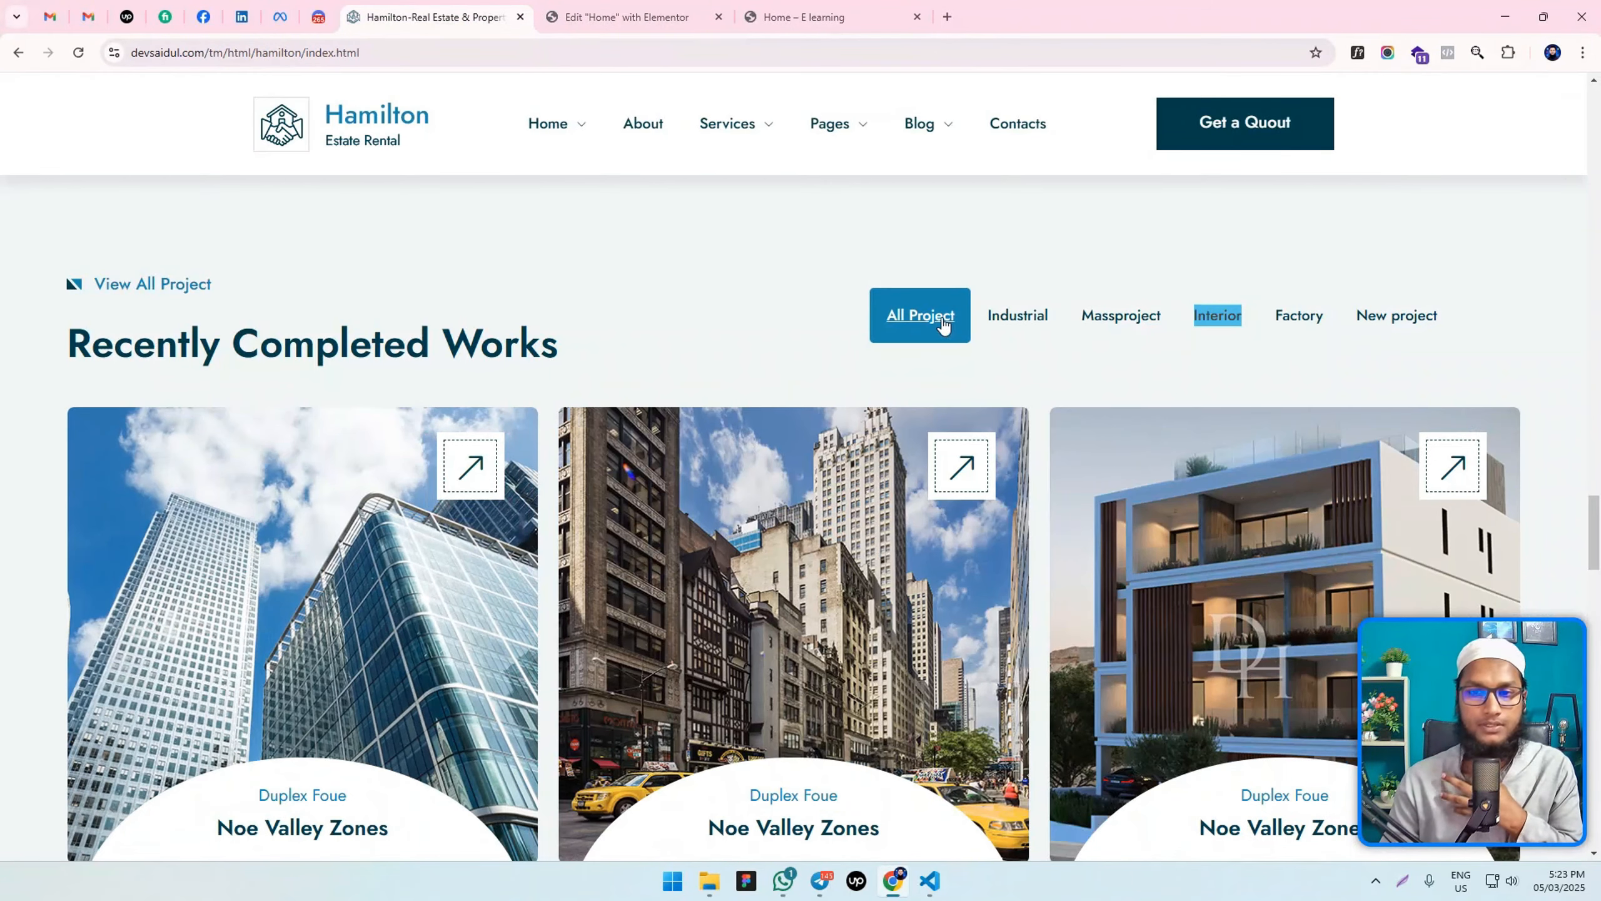
pyautogui.click(1000, 311)
pyautogui.click(618, 17)
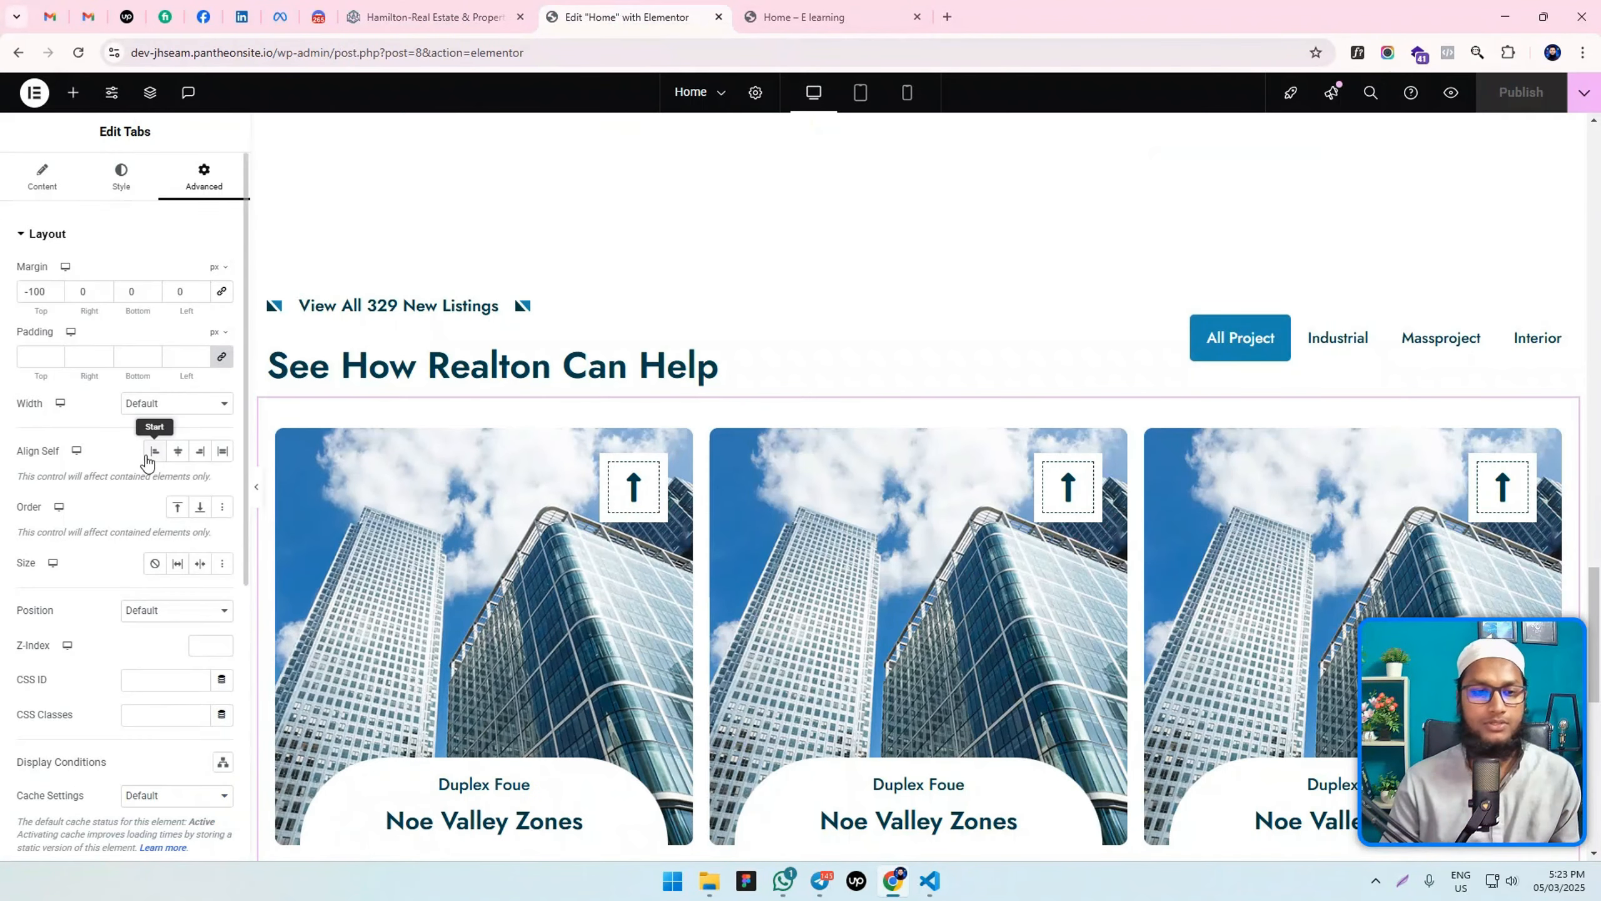
pyautogui.click(53, 185)
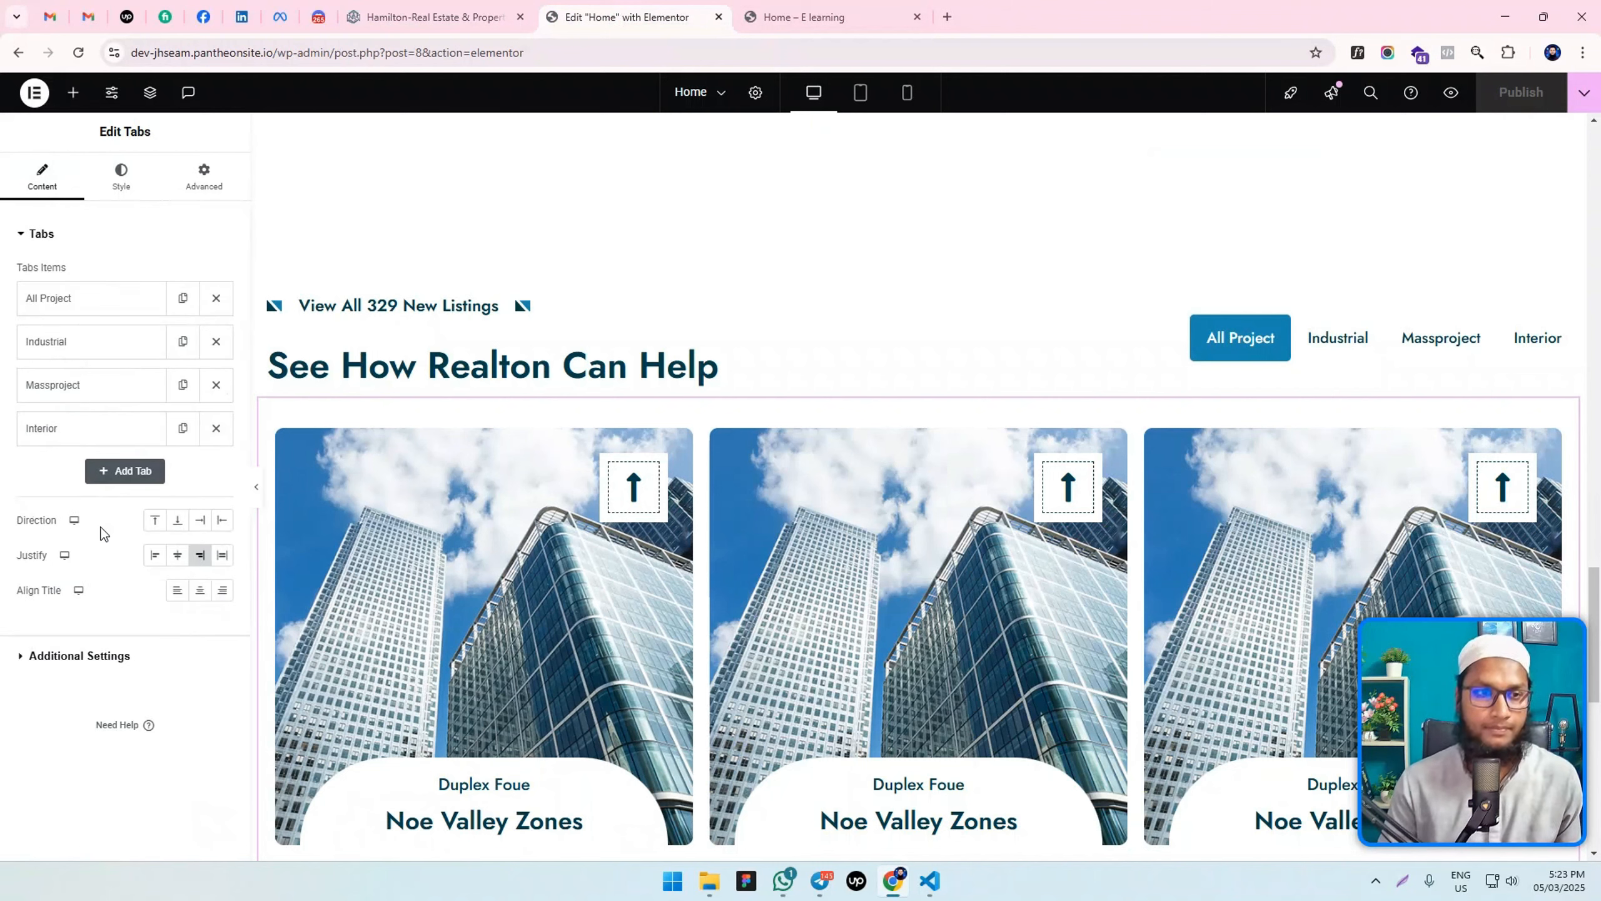
pyautogui.click(92, 658)
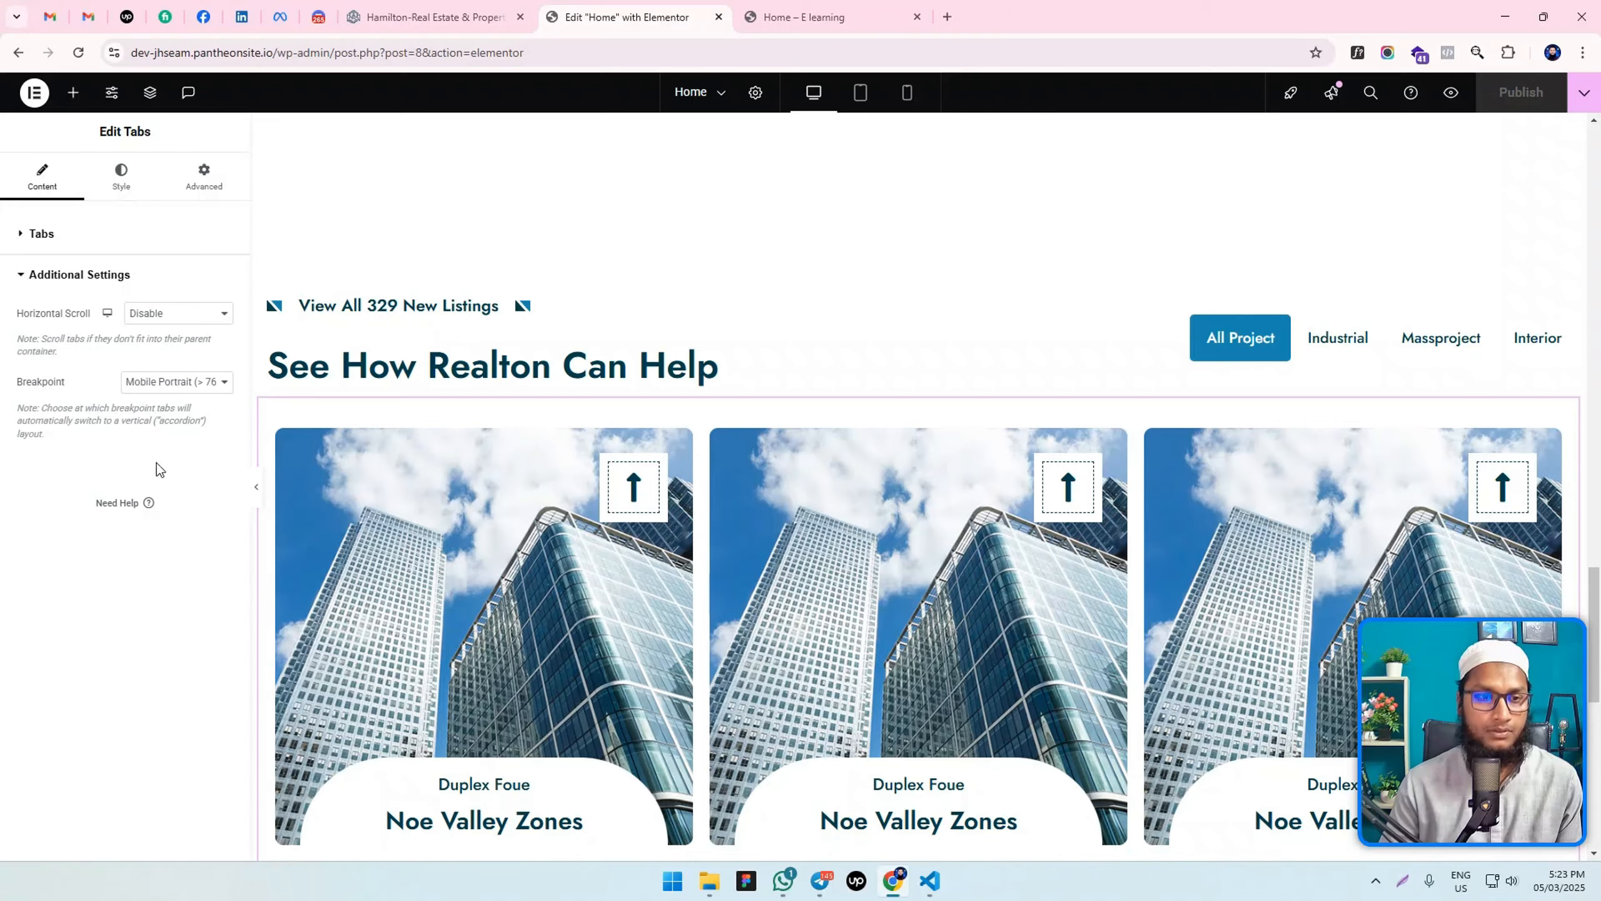
# Switch to the mobile portrait view and set the first project card row container's padding to 0 on all sides.
pyautogui.click(860, 95)
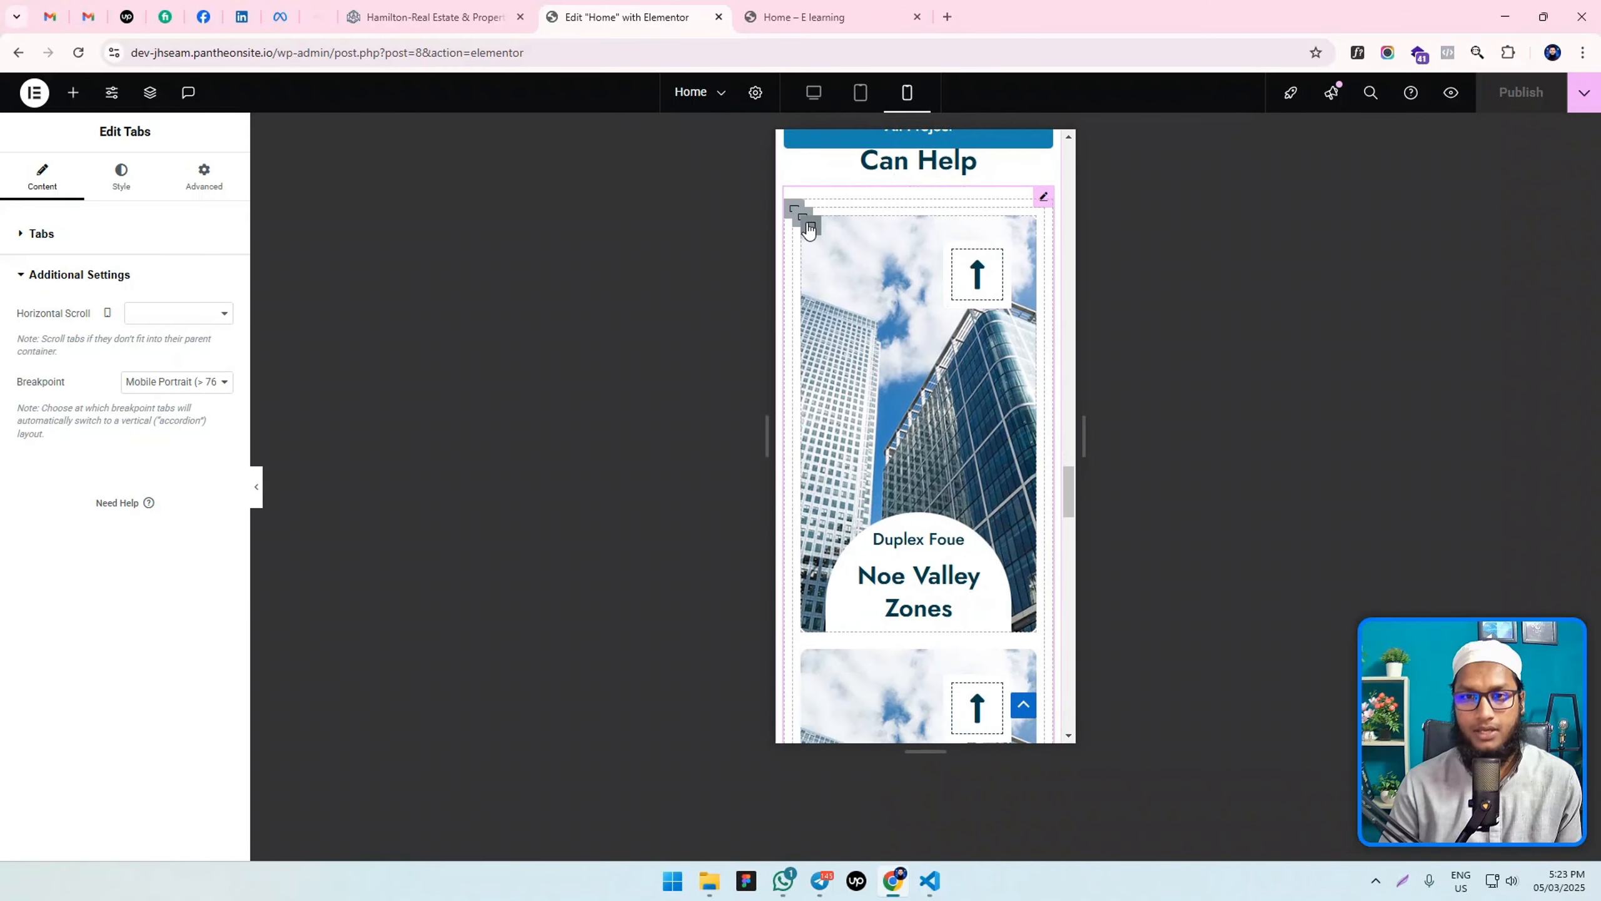
pyautogui.click(810, 229)
pyautogui.scroll(-4, 925, 407)
pyautogui.click(945, 333)
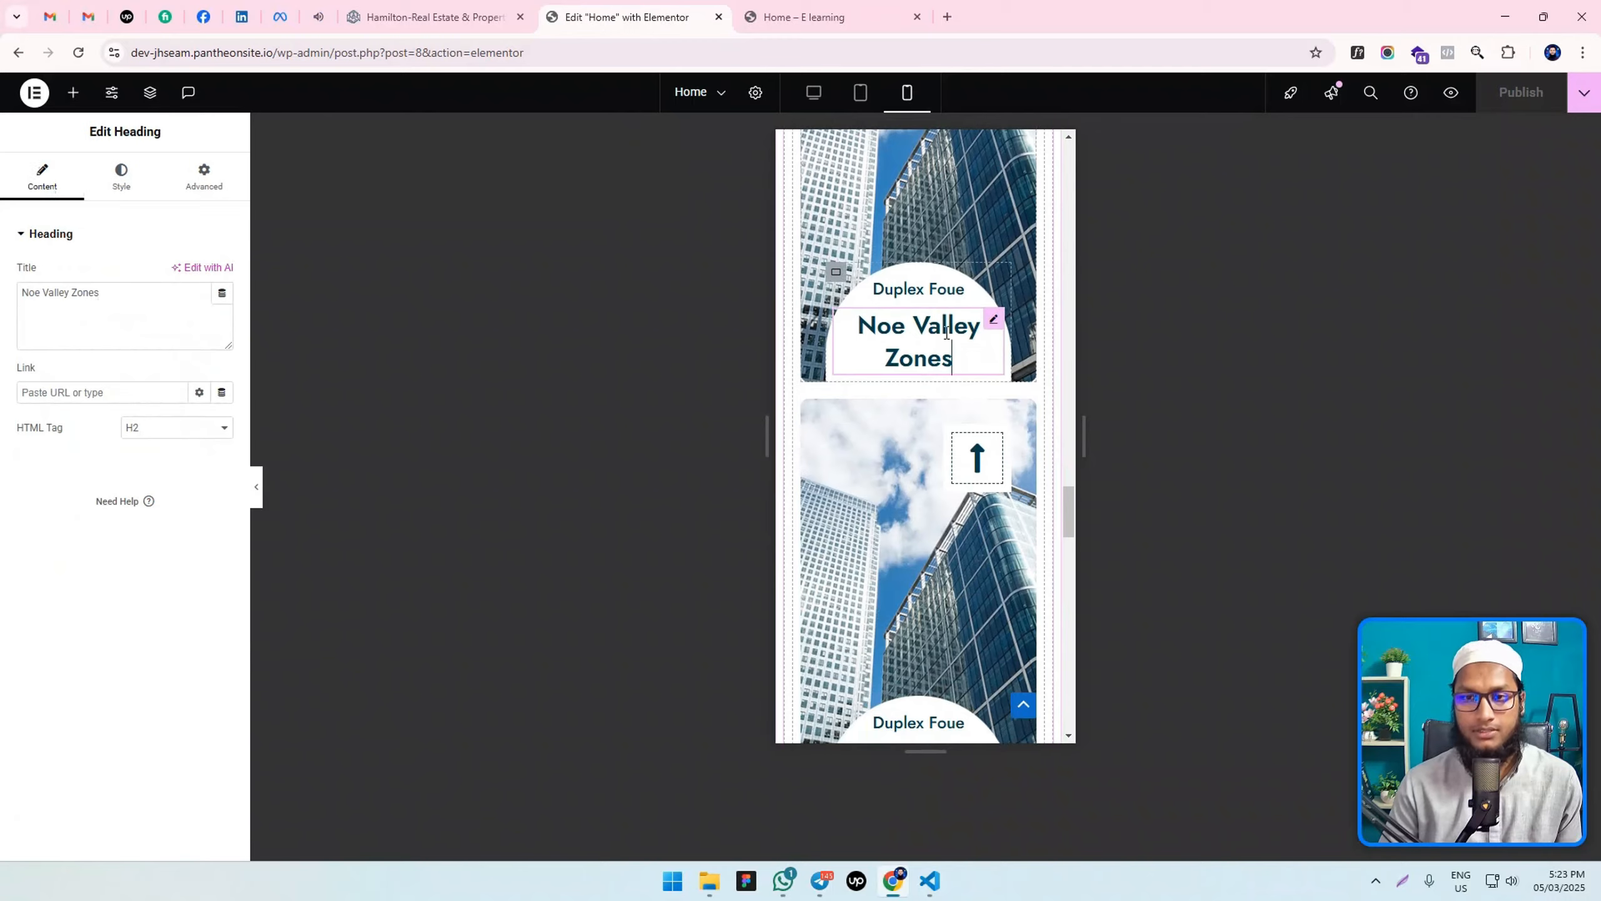
pyautogui.scroll(-4, 912, 415)
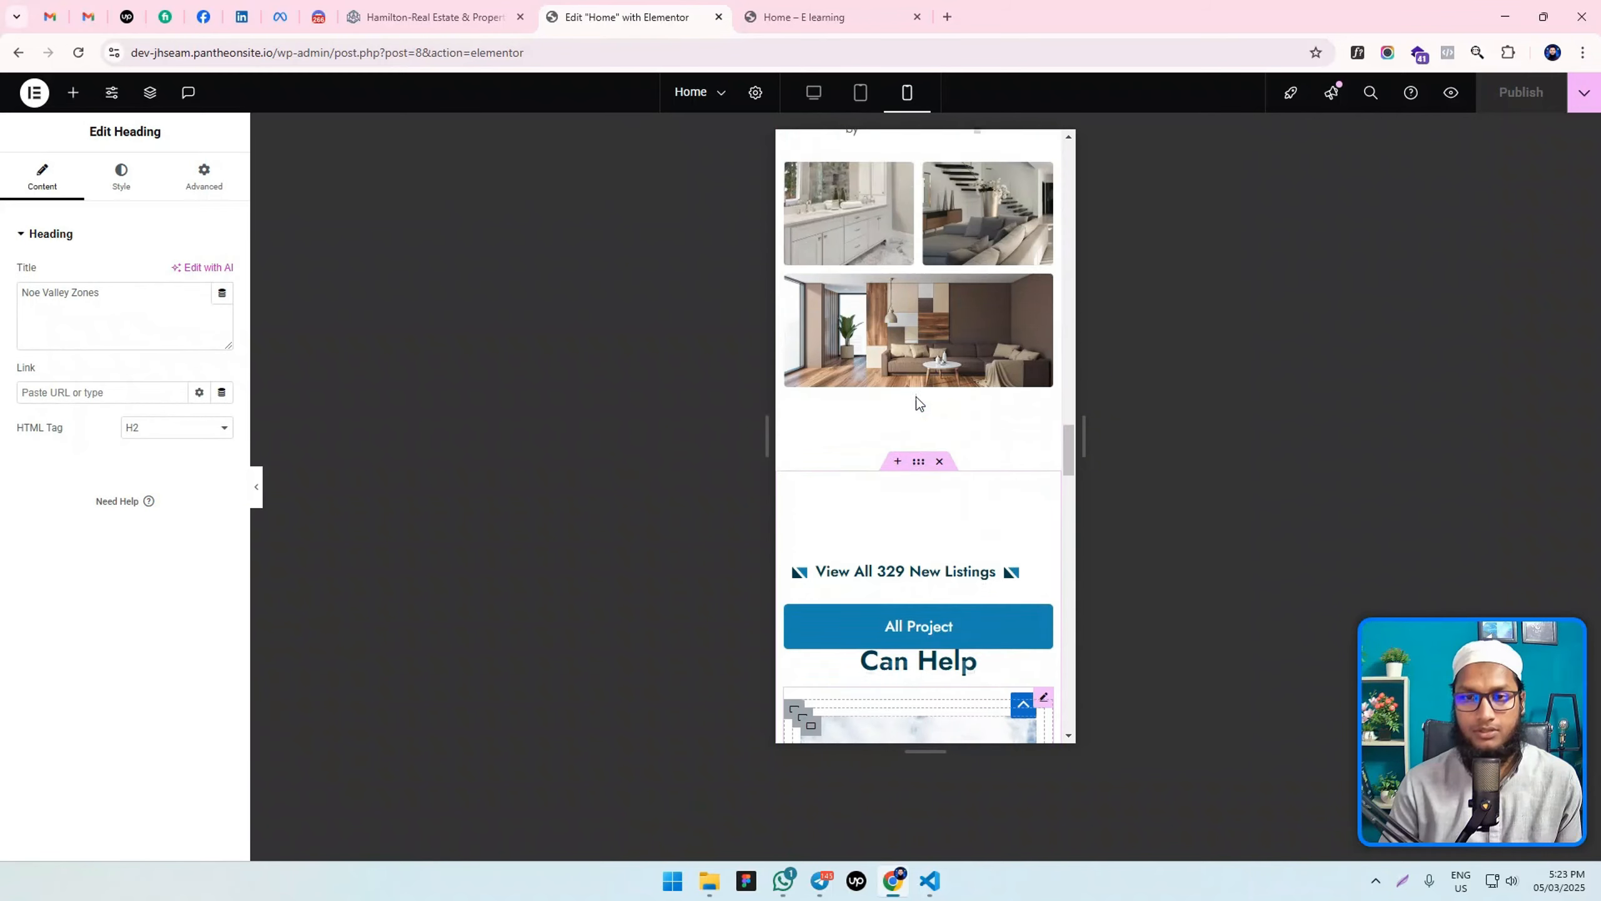
pyautogui.click(802, 306)
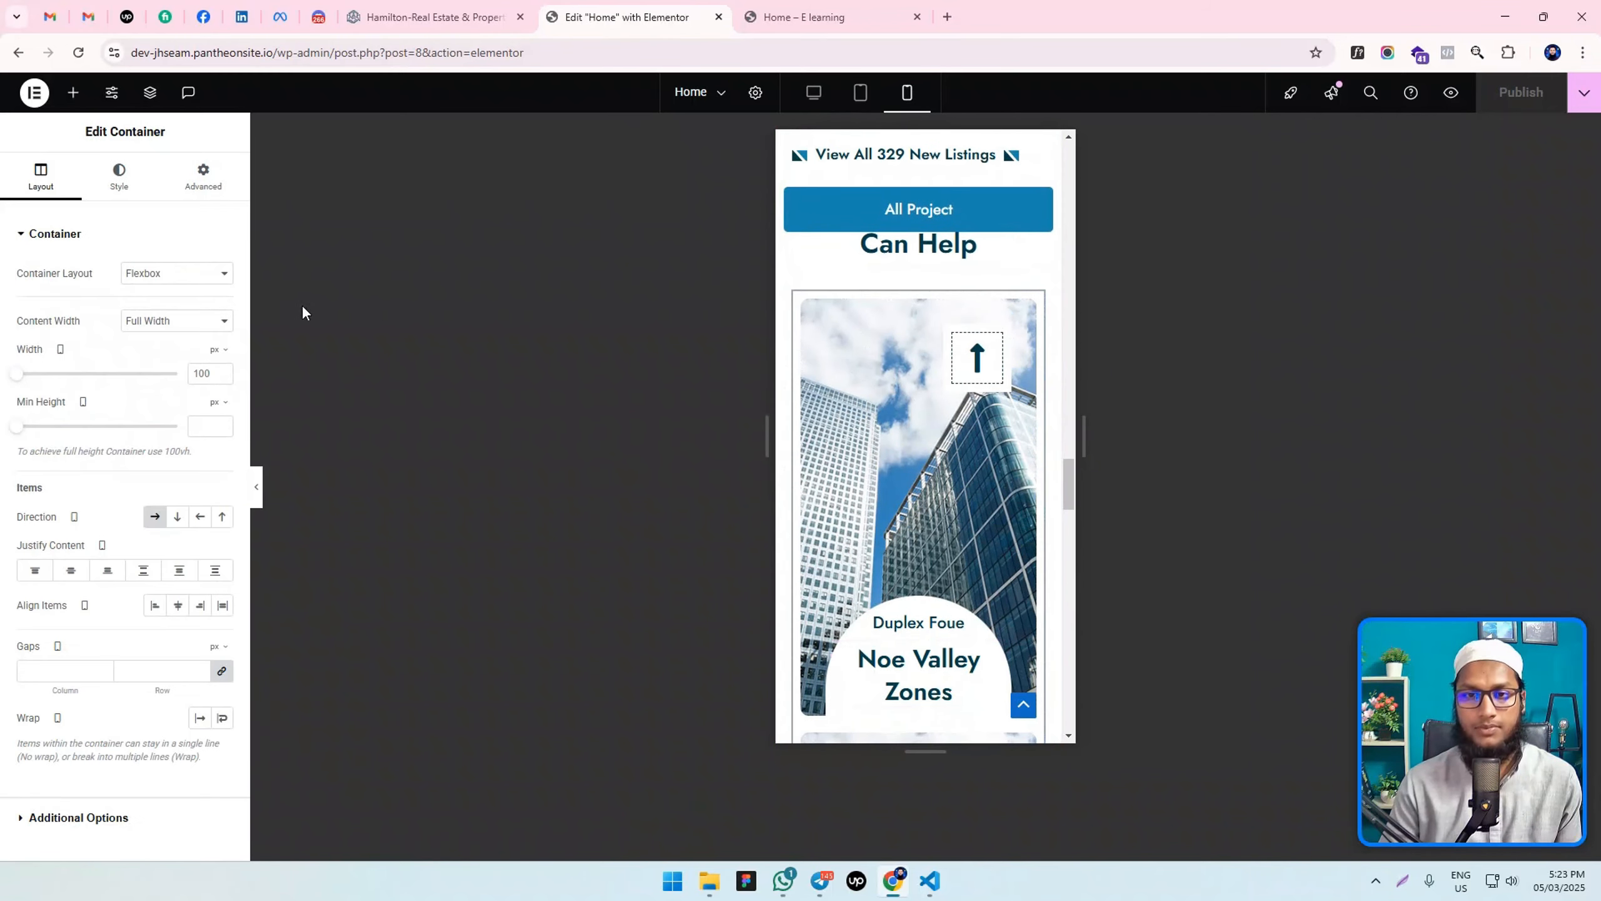
pyautogui.click(204, 176)
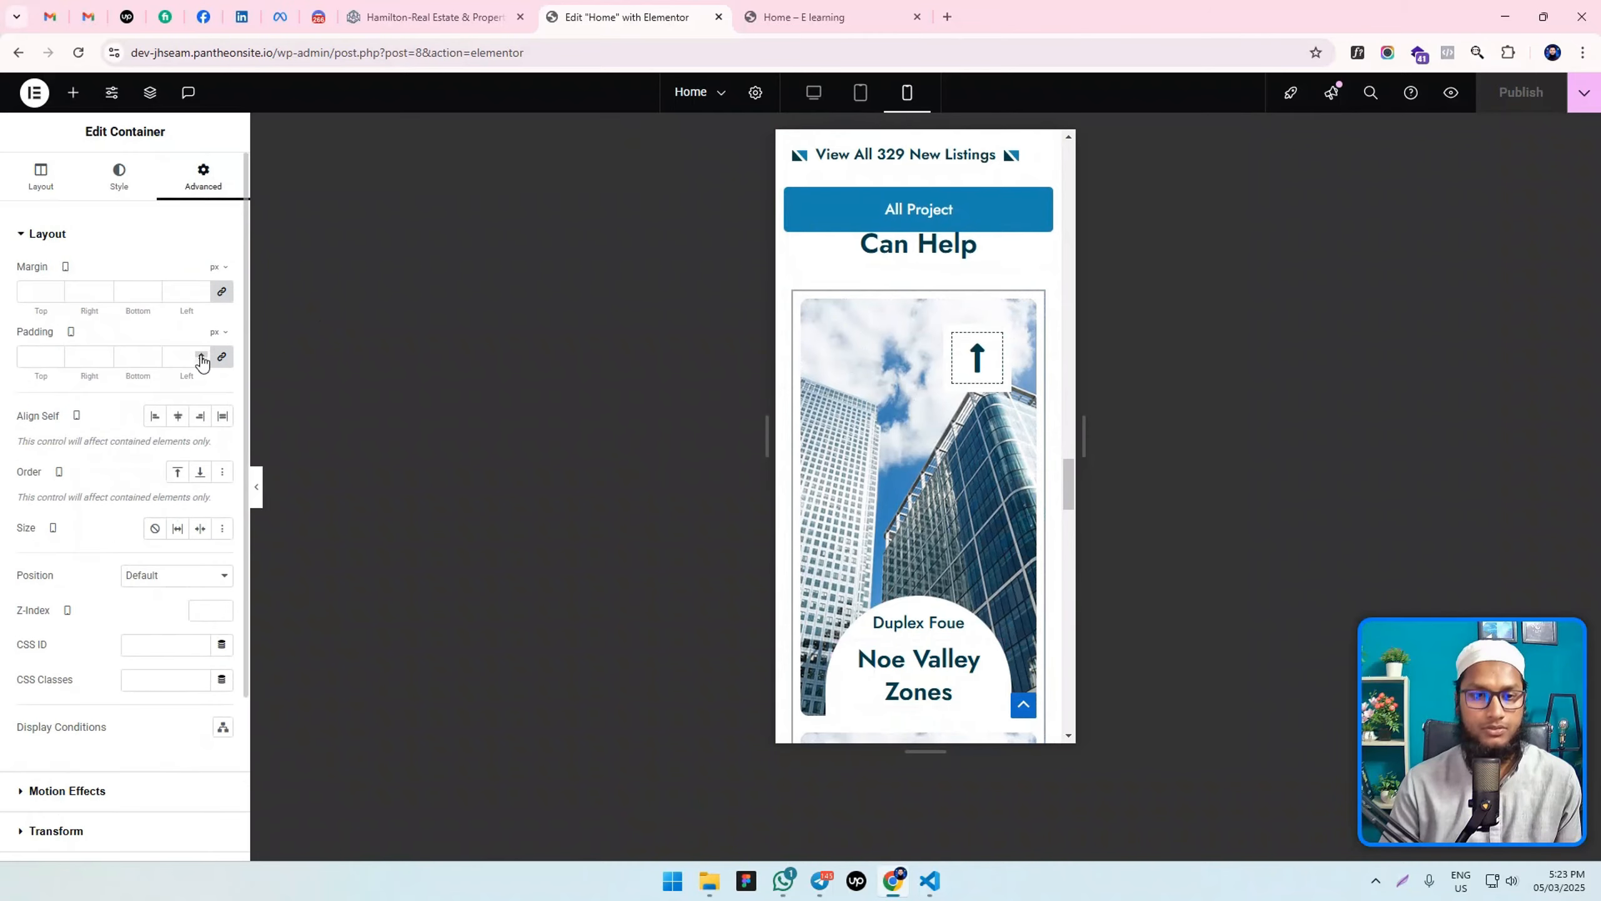
pyautogui.click(222, 357)
pyautogui.scroll(-8, 851, 341)
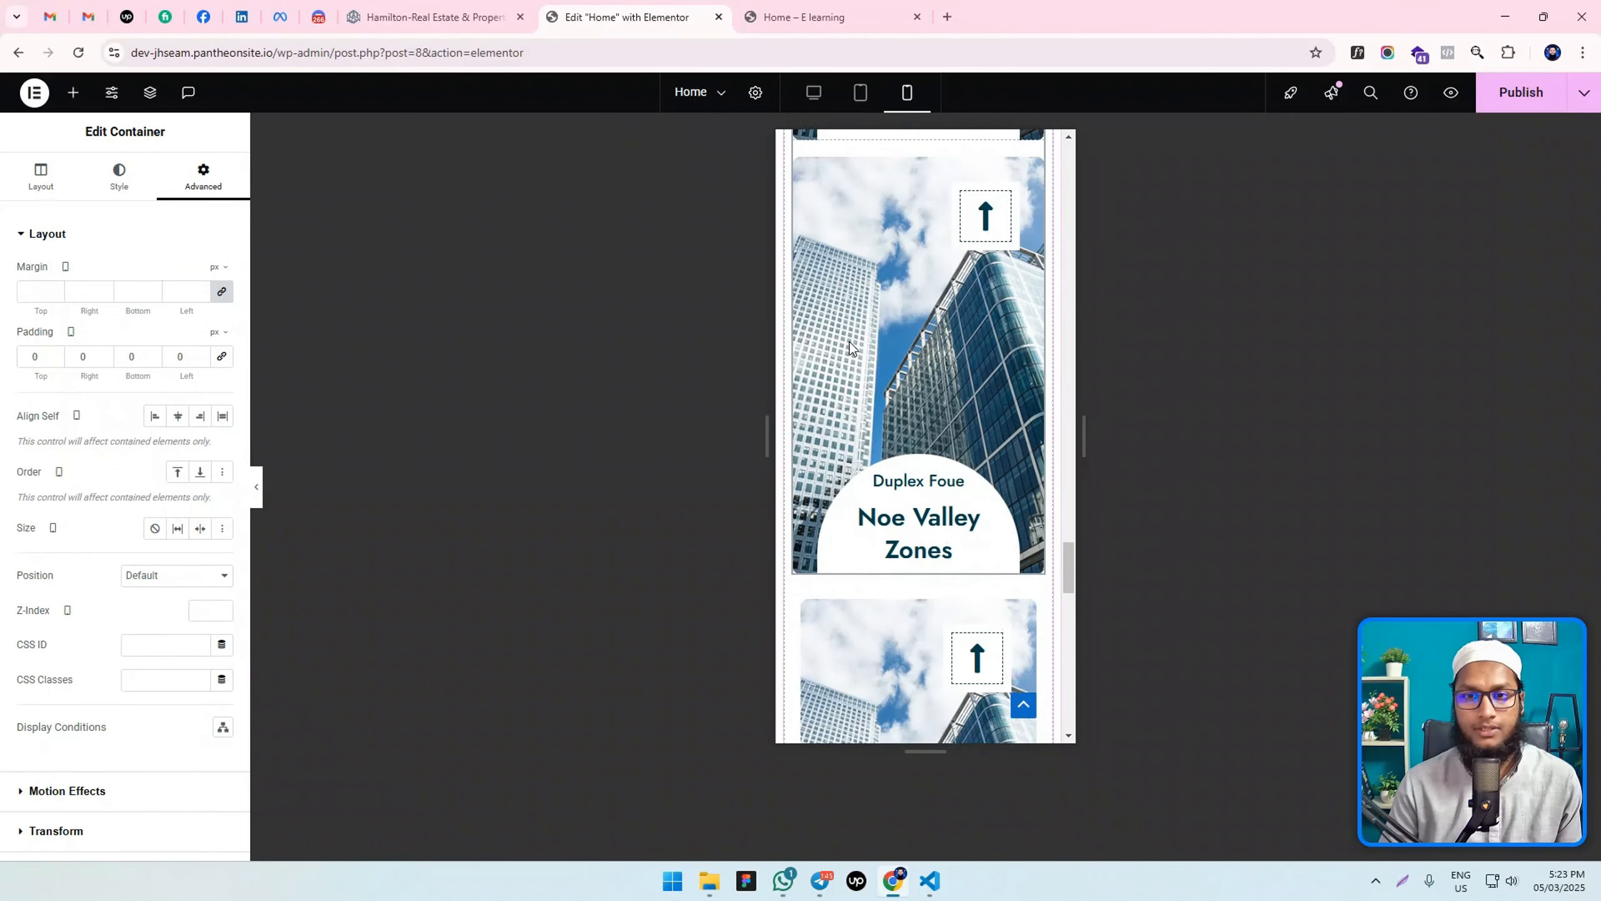
# Set the second project card row container's mobile padding to 0 on all sides.
pyautogui.click(802, 183)
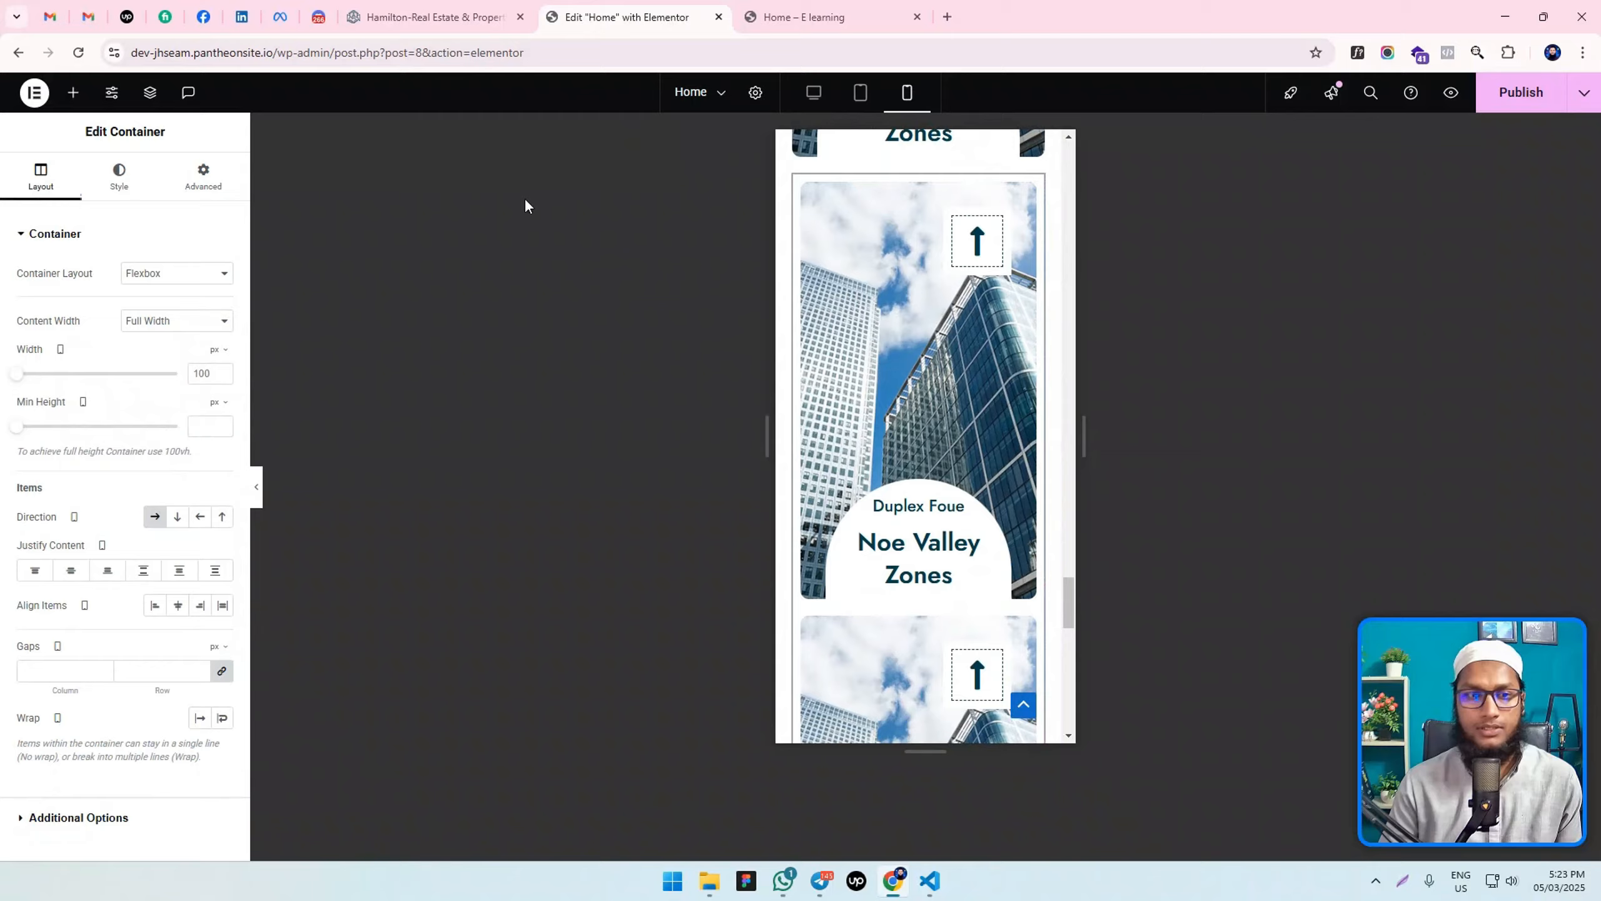
pyautogui.click(208, 180)
pyautogui.click(222, 357)
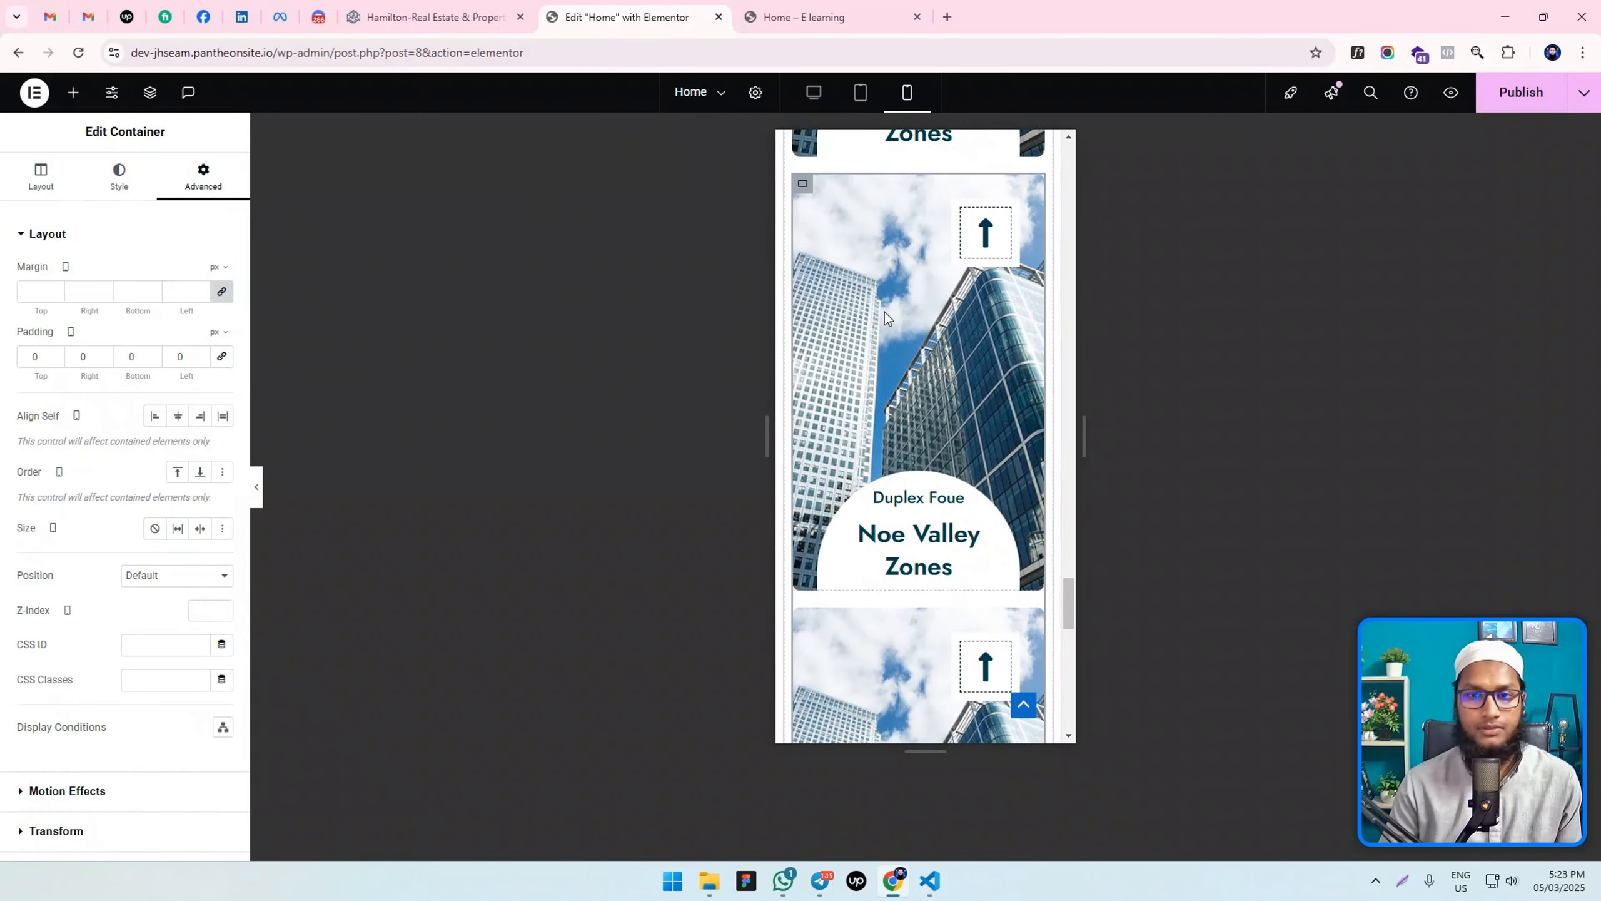
pyautogui.scroll(2, 915, 581)
pyautogui.scroll(-2, 914, 568)
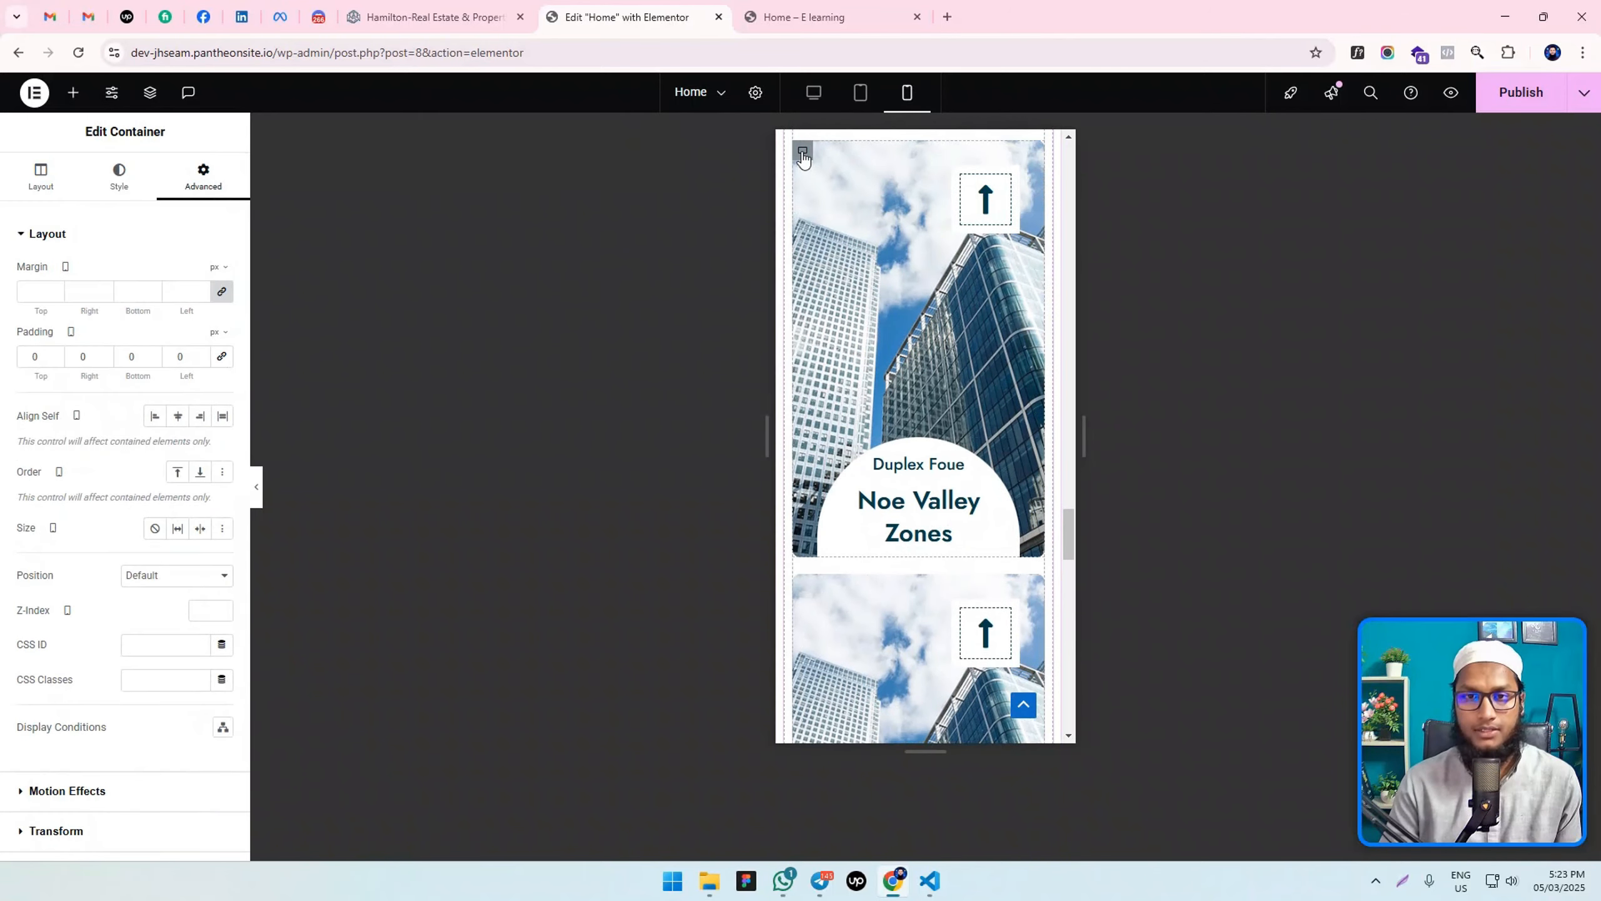
pyautogui.scroll(-2, 845, 283)
pyautogui.scroll(5, 920, 417)
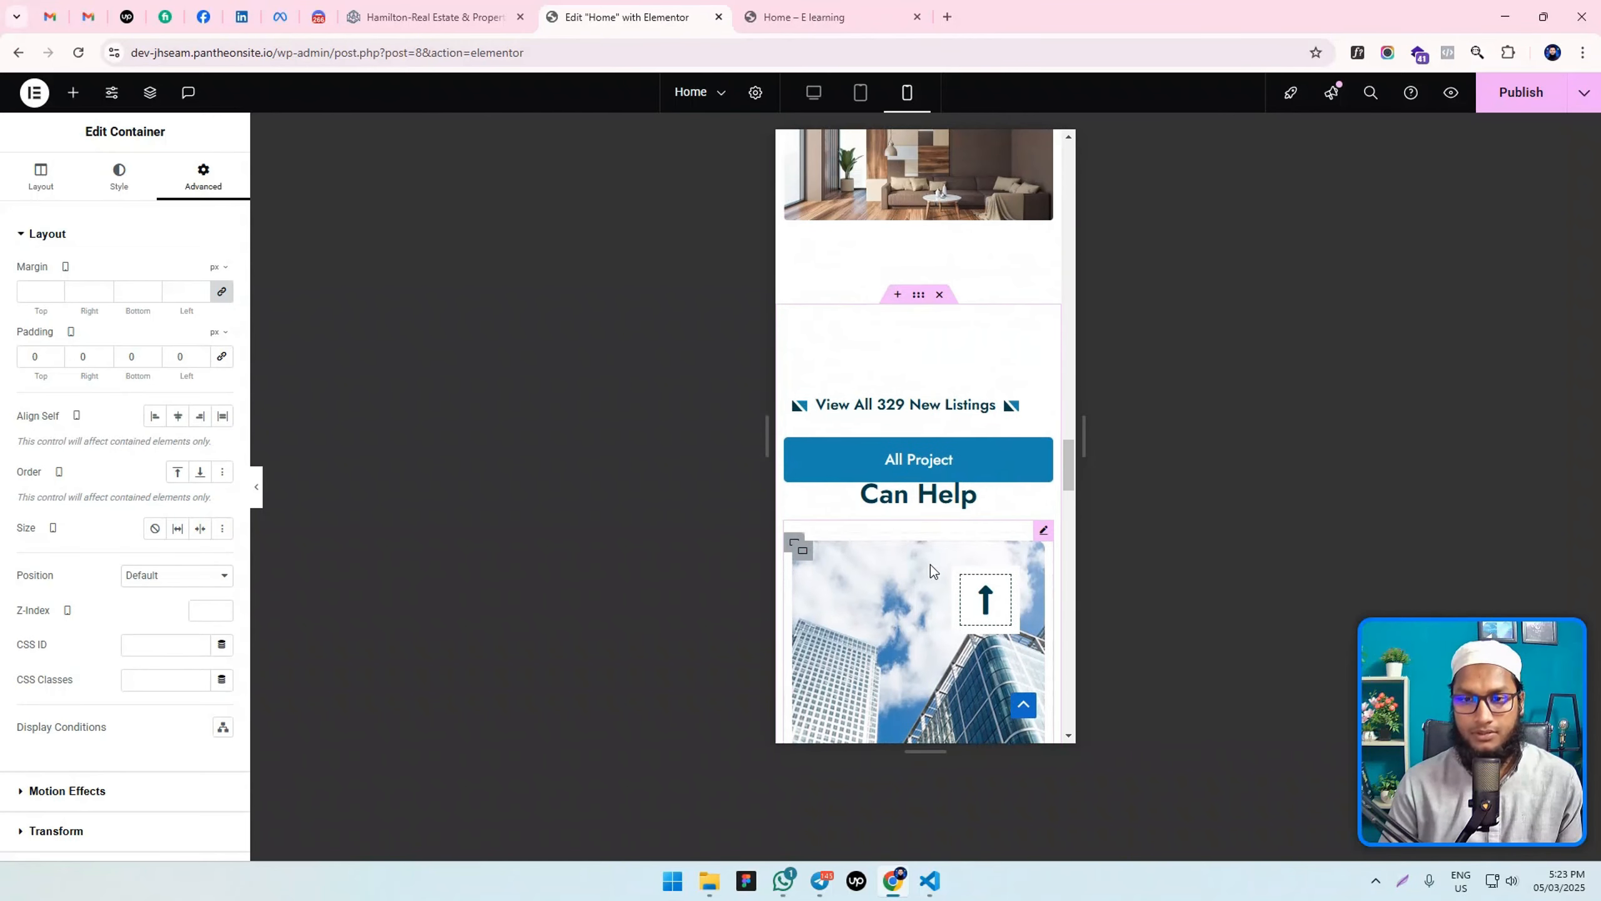
# Set the Tabs widget's mobile margin to 0 on all sides so the tab row clears the heading.
pyautogui.click(1041, 533)
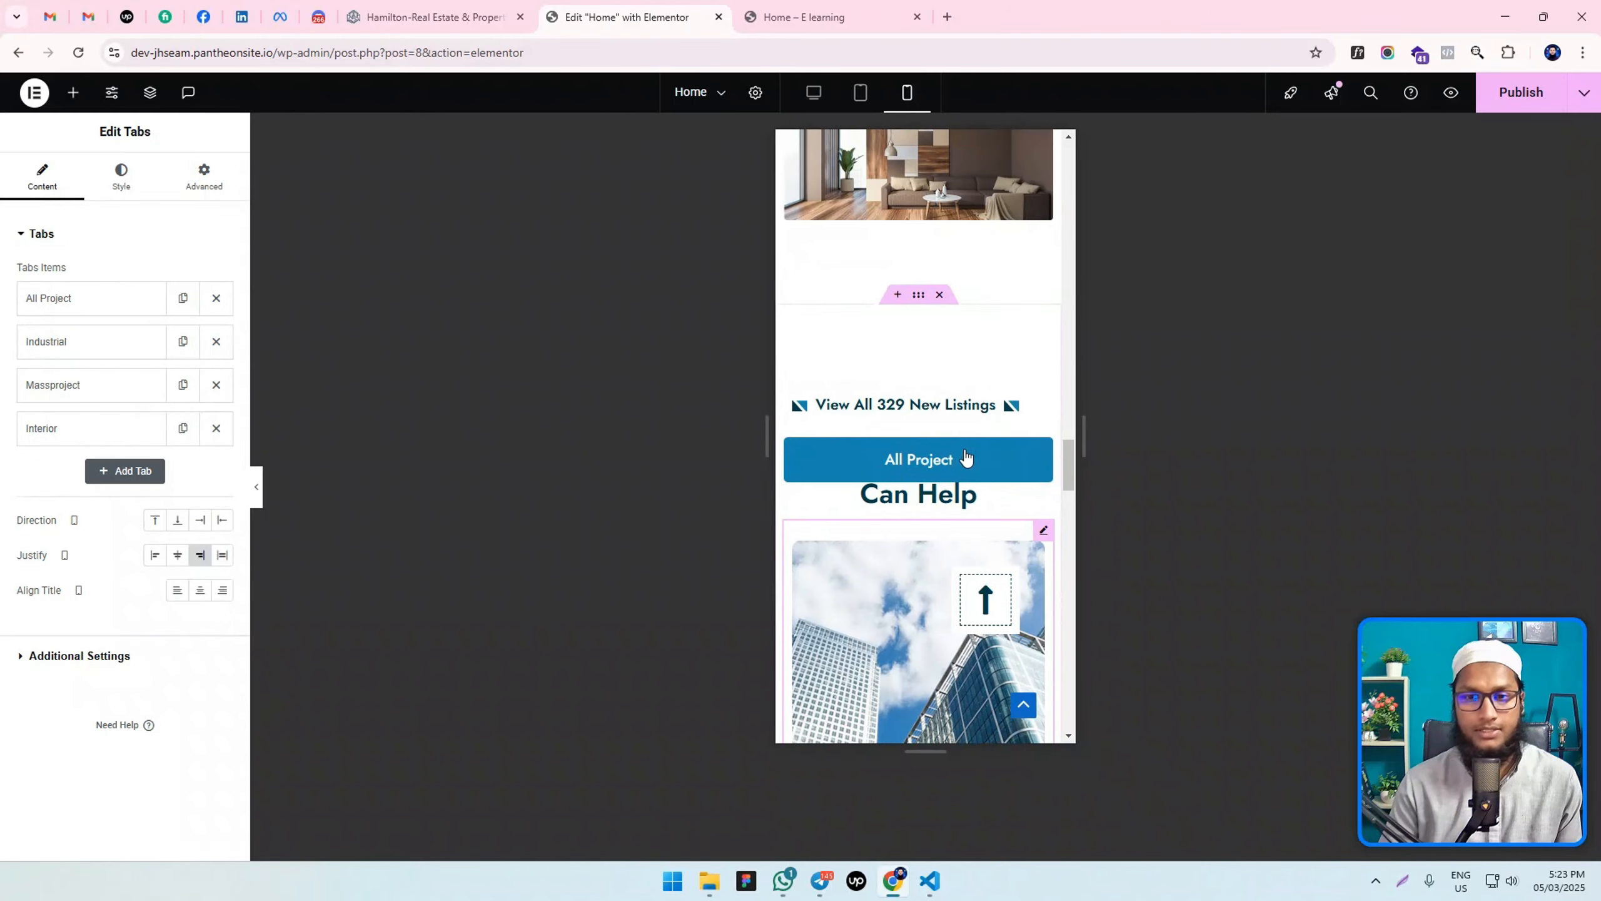
pyautogui.scroll(-3, 946, 378)
pyautogui.click(201, 188)
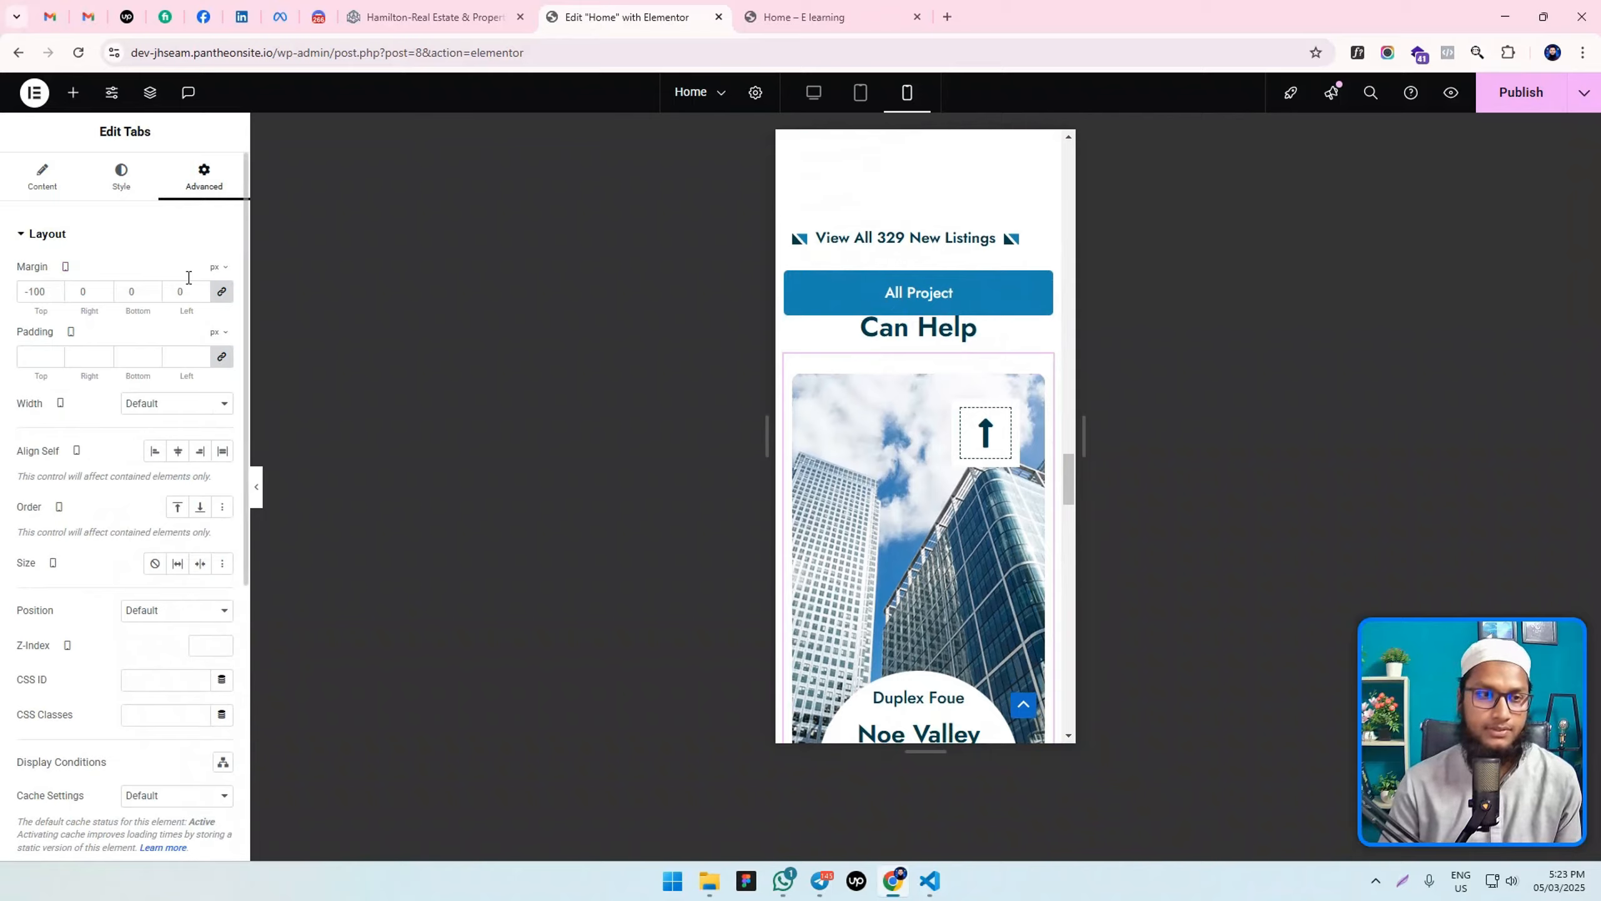
pyautogui.click(224, 292)
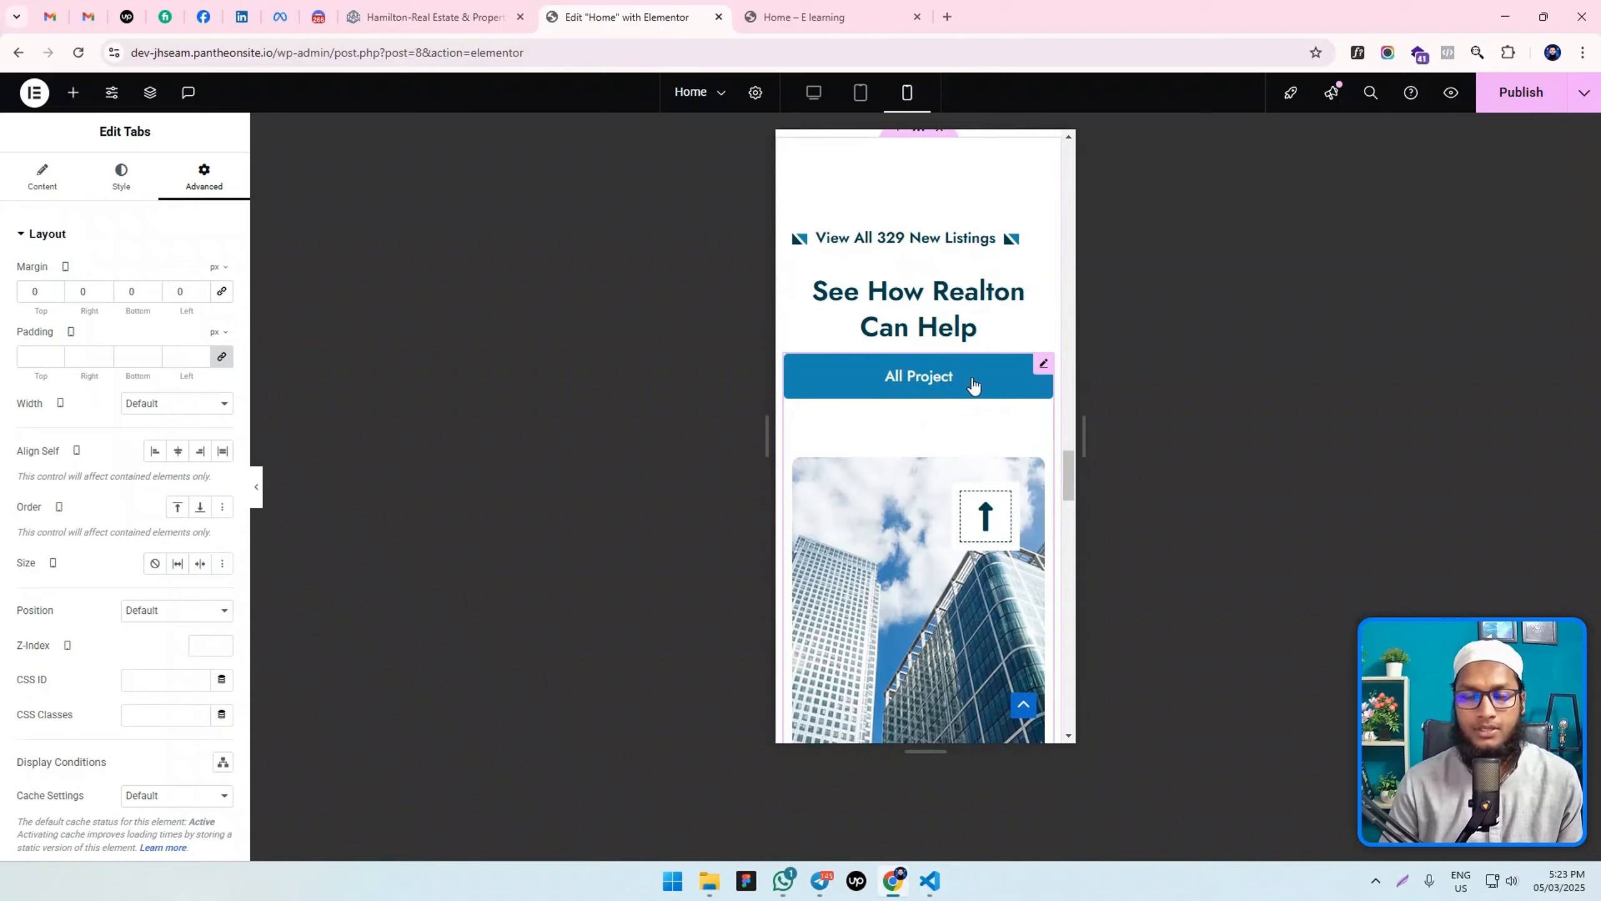
# Enable horizontal scroll for the Tabs widget in mobile portrait and publish the Home page.
pyautogui.click(43, 176)
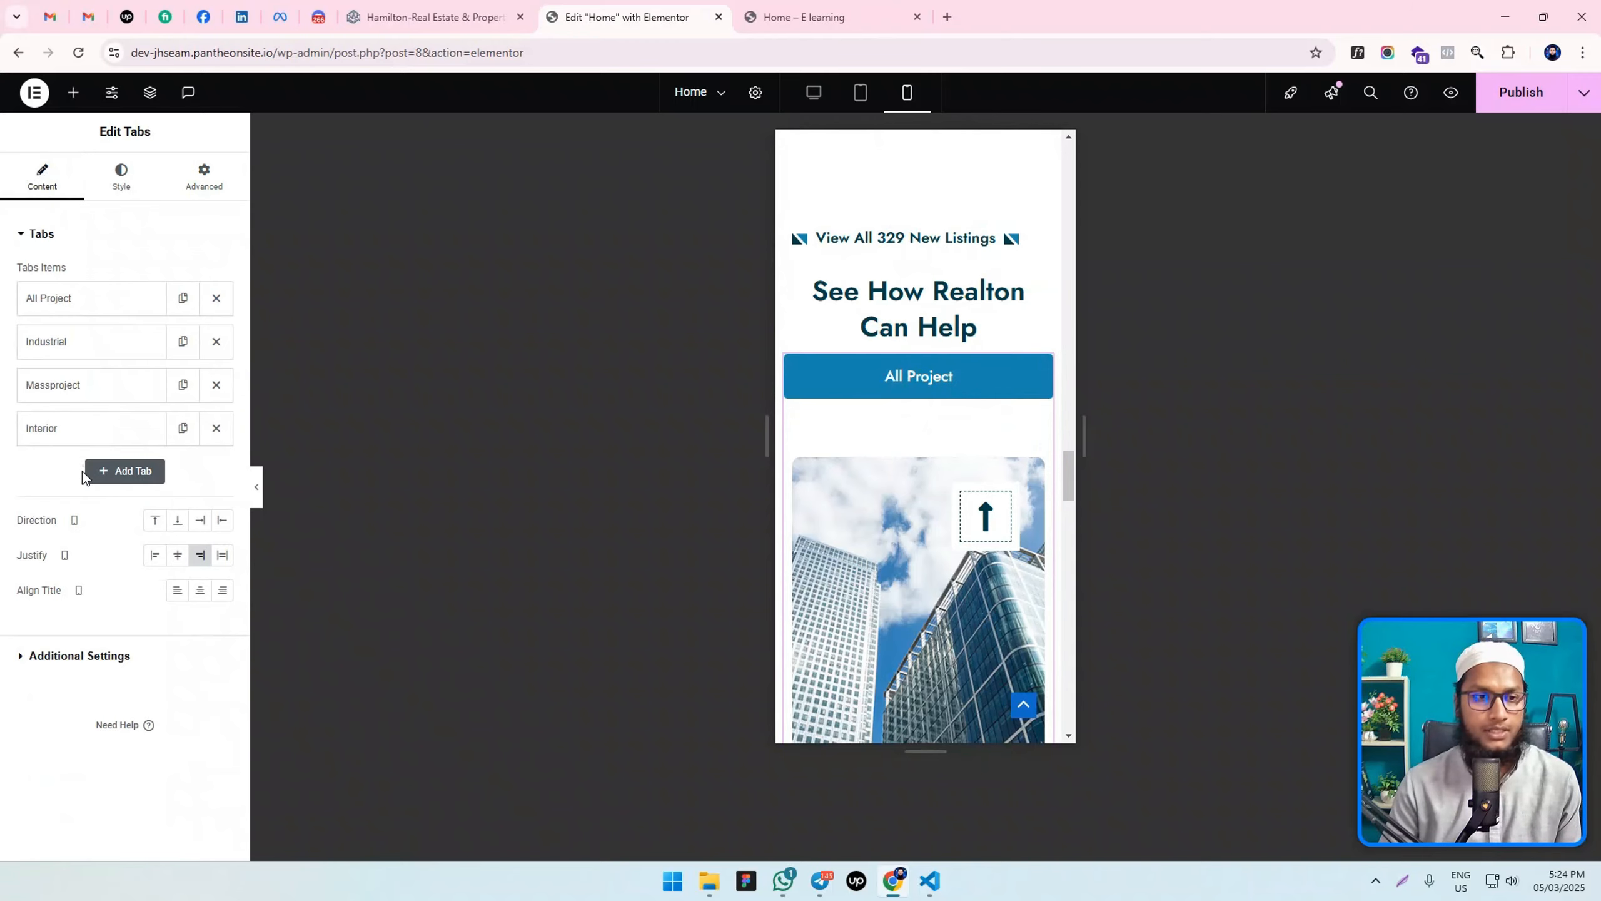
pyautogui.click(51, 659)
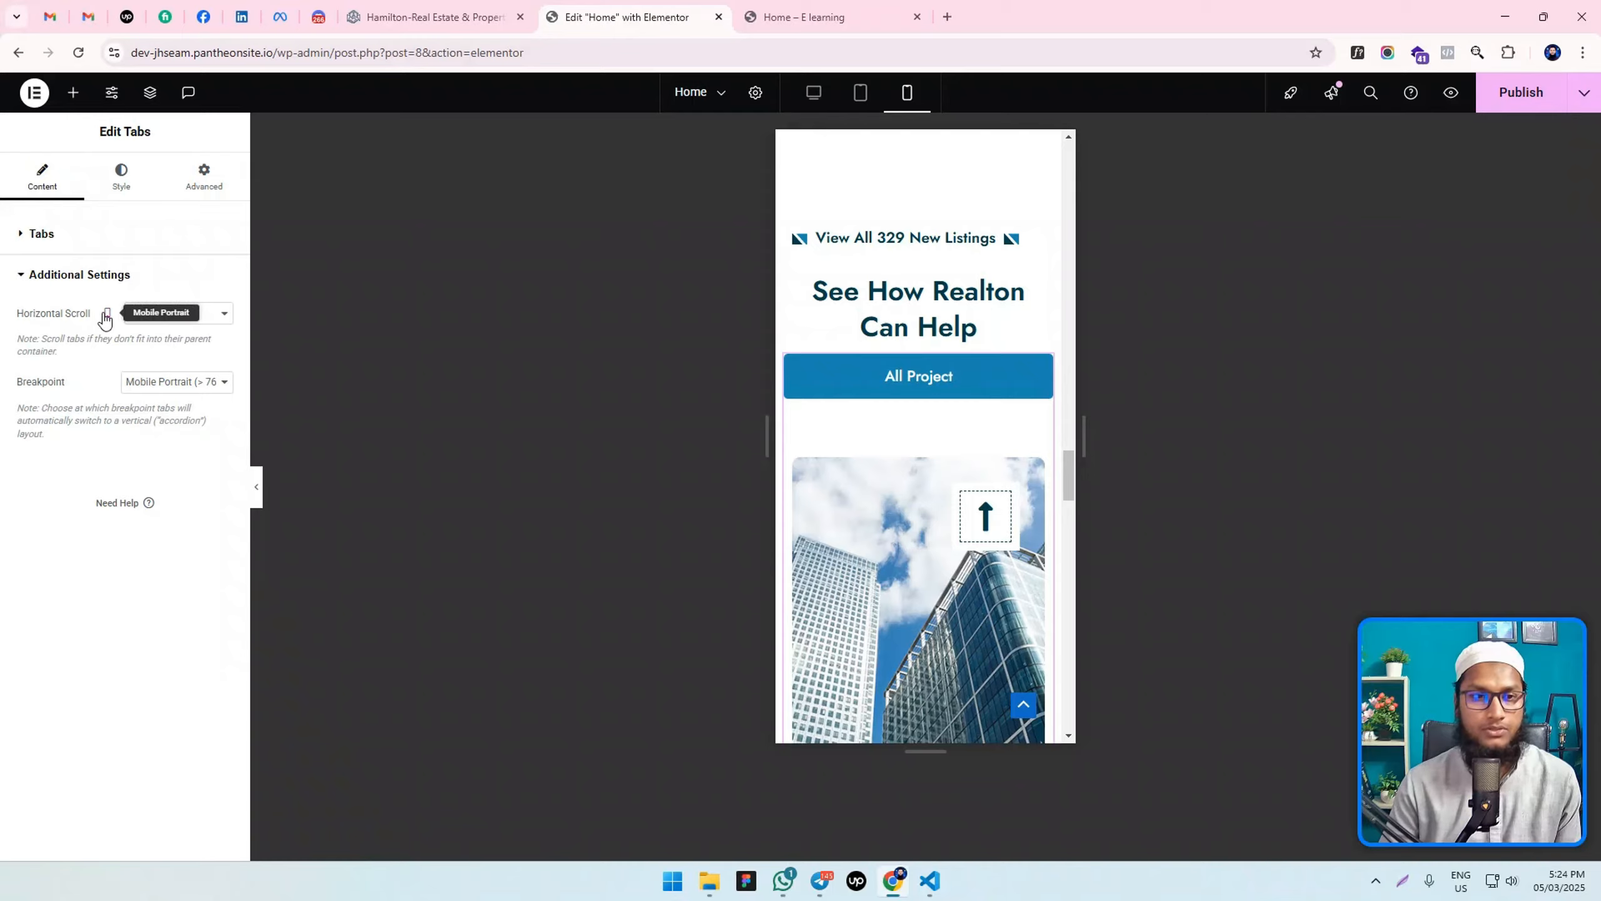
pyautogui.click(151, 315)
pyautogui.click(153, 362)
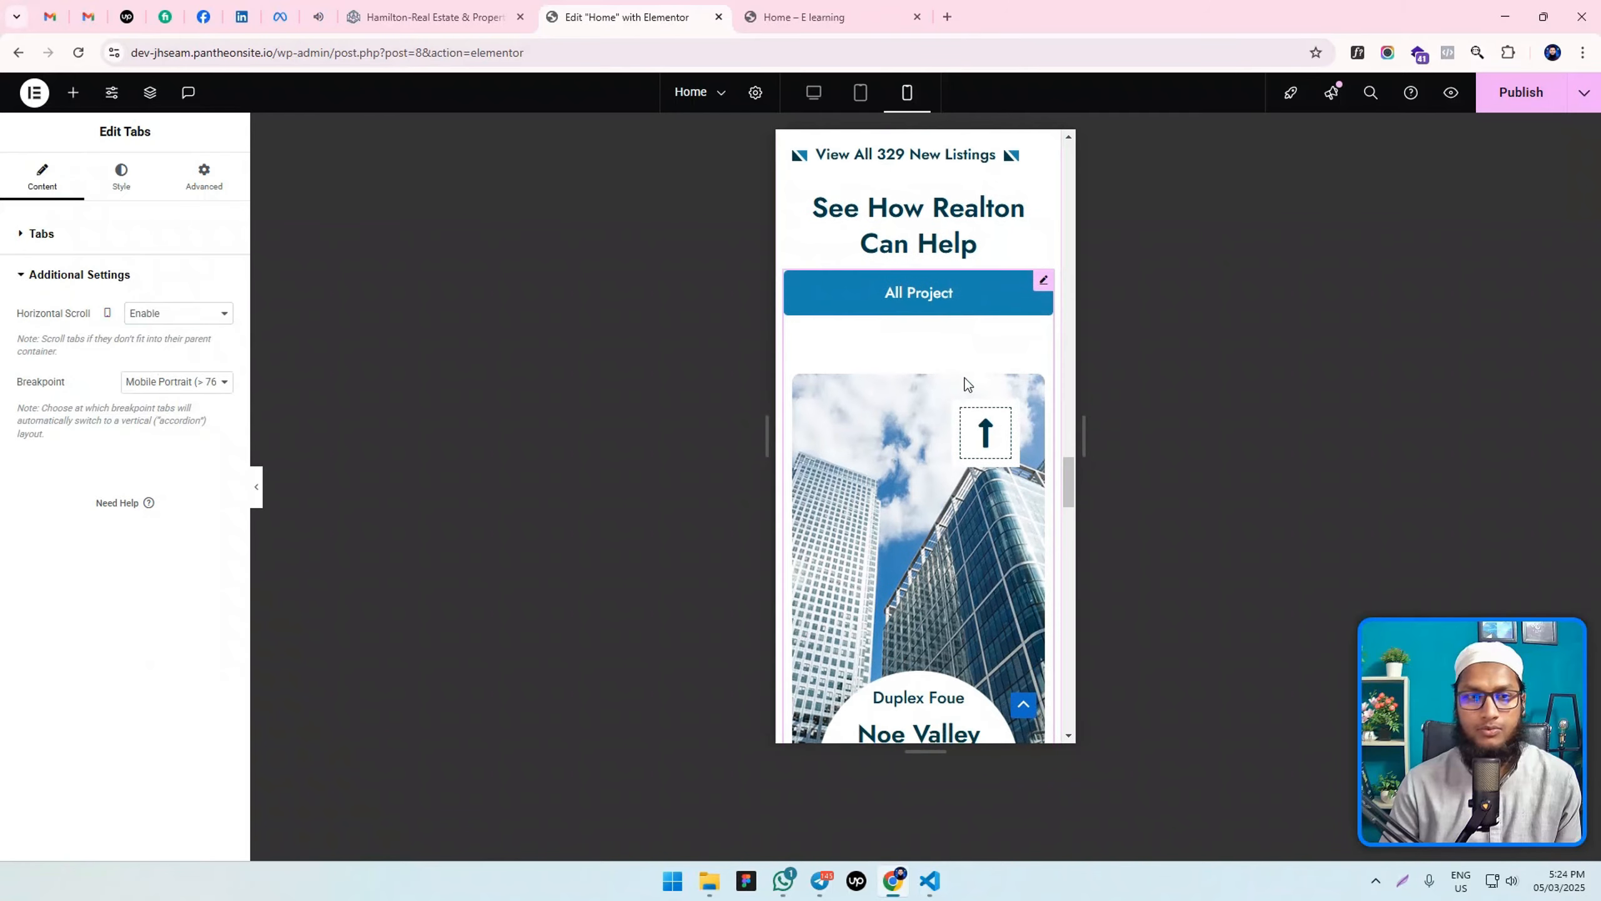
pyautogui.click(179, 381)
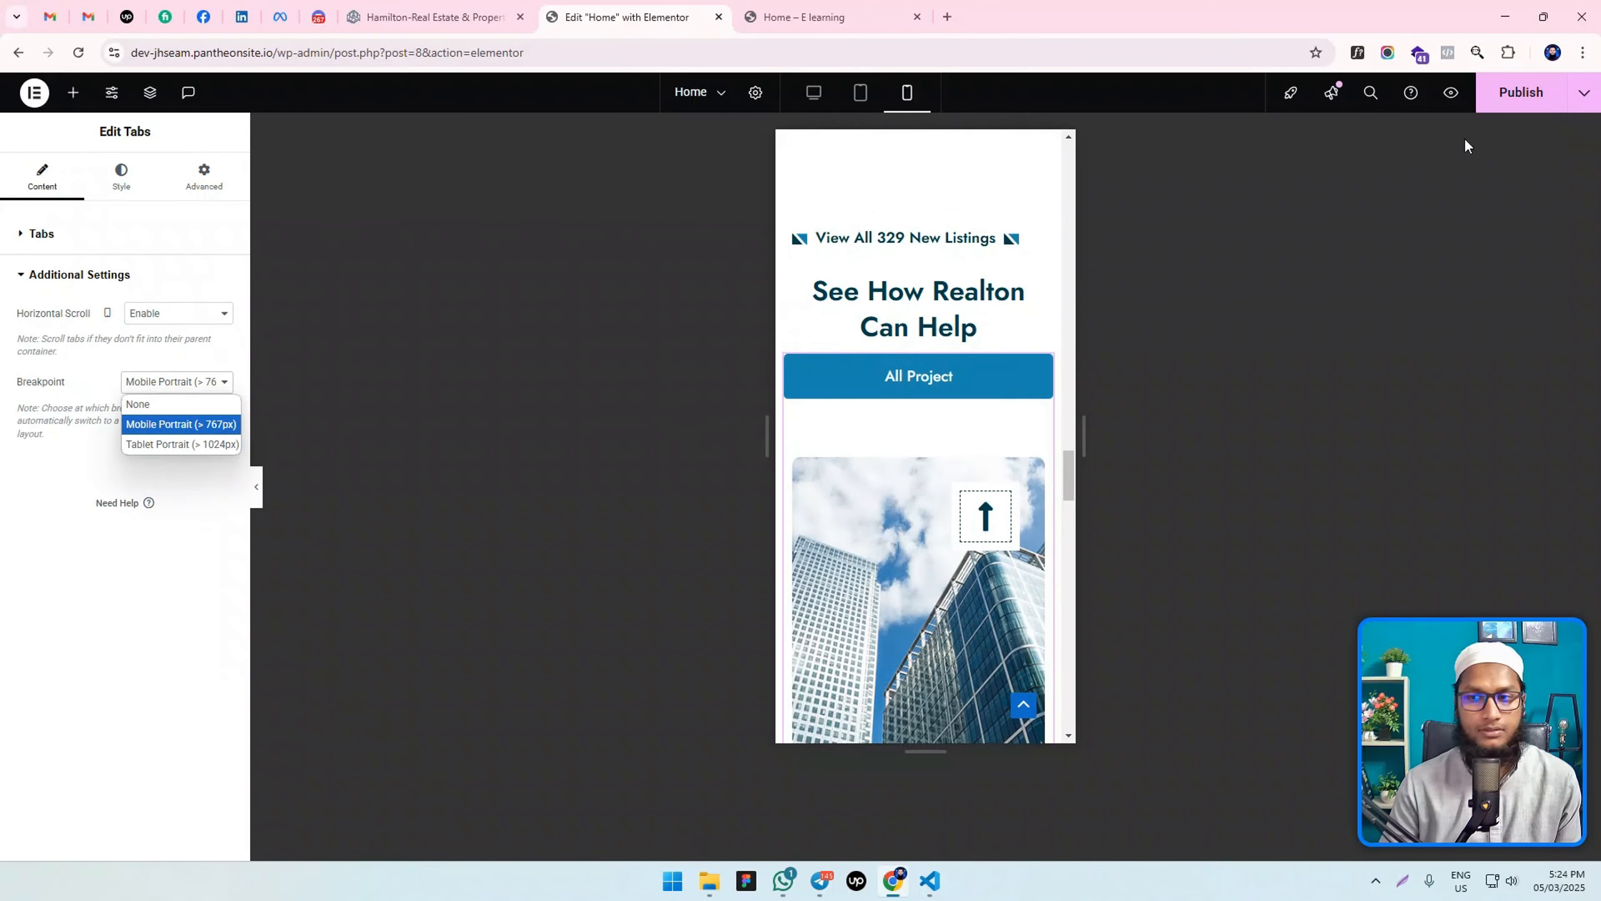
pyautogui.click(1504, 106)
pyautogui.scroll(-4, 893, 421)
pyautogui.scroll(2, 910, 404)
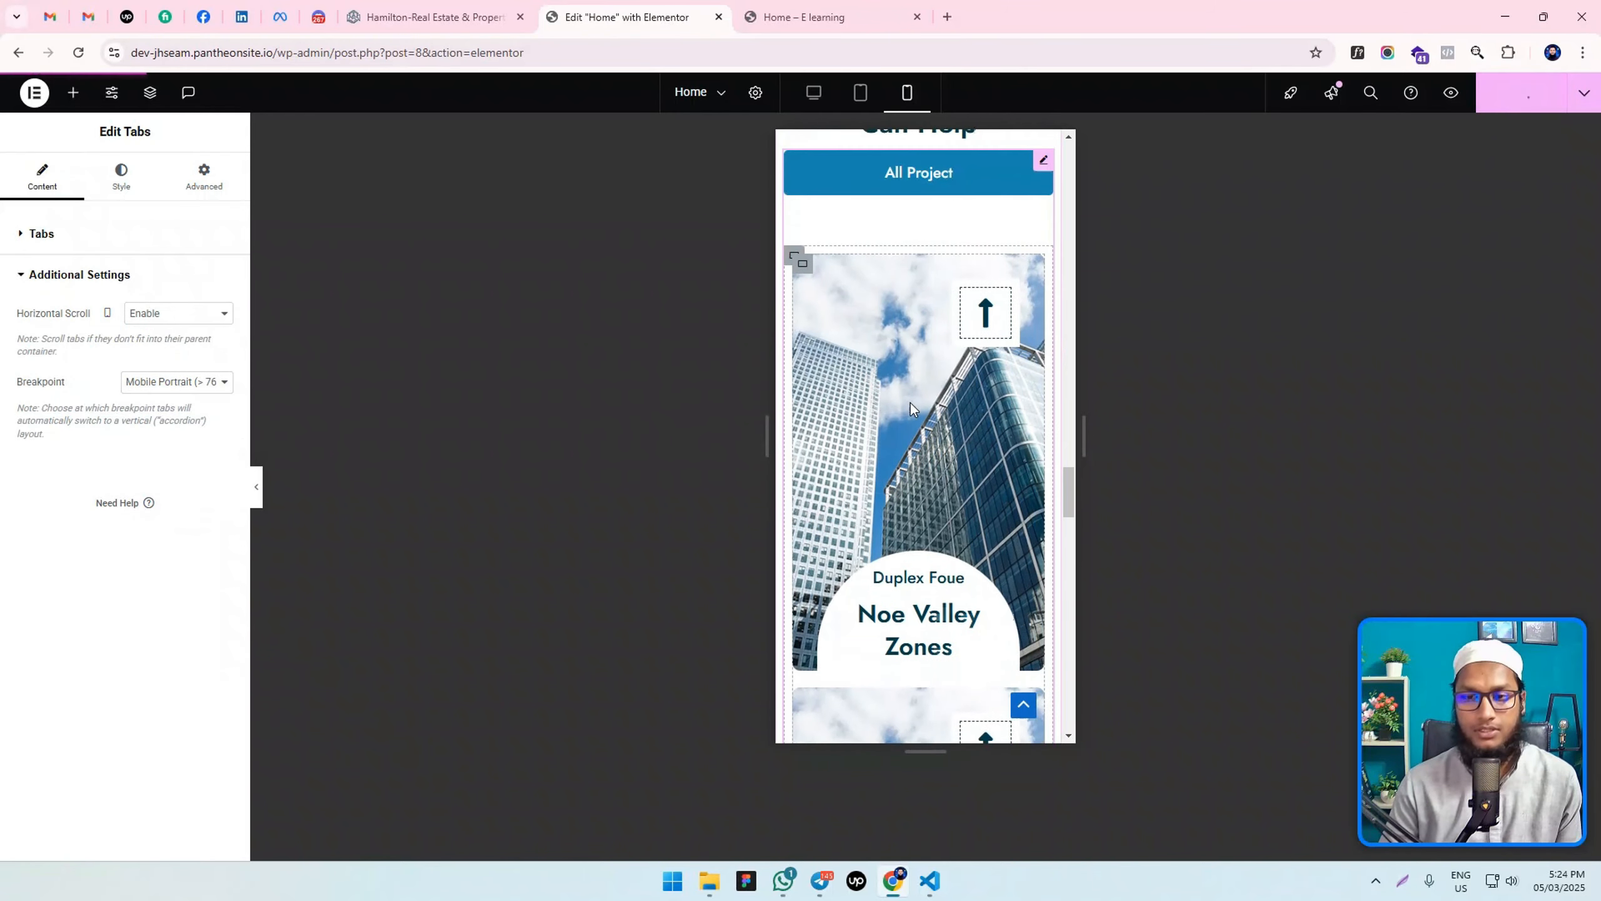
pyautogui.scroll(5, 910, 407)
pyautogui.click(122, 176)
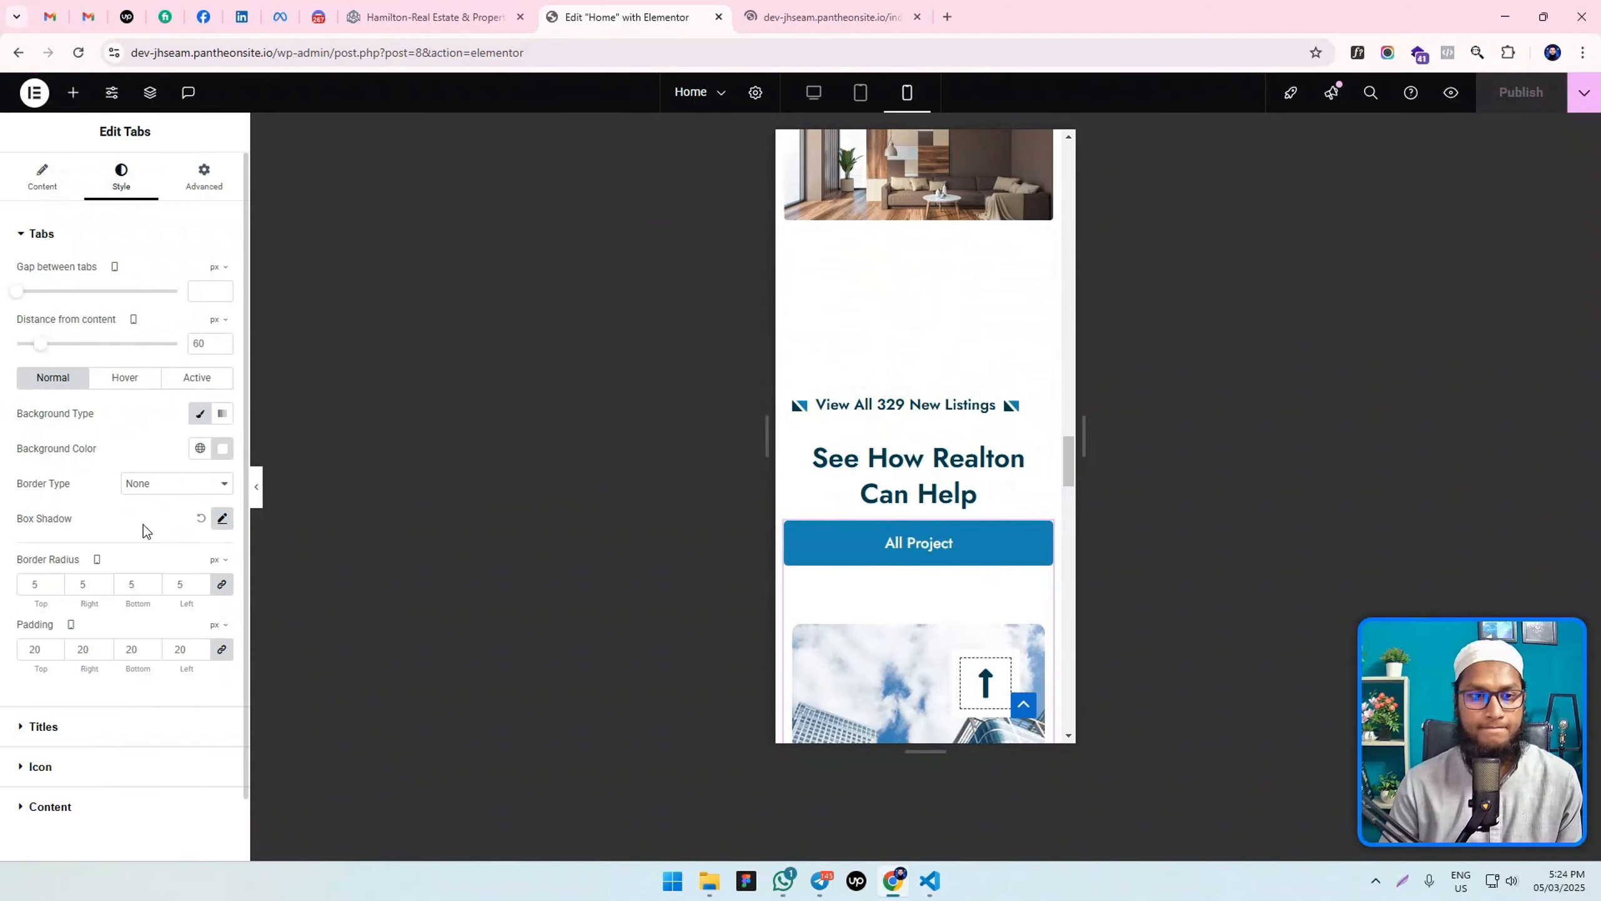
pyautogui.scroll(-1, 127, 568)
pyautogui.scroll(-1, 923, 537)
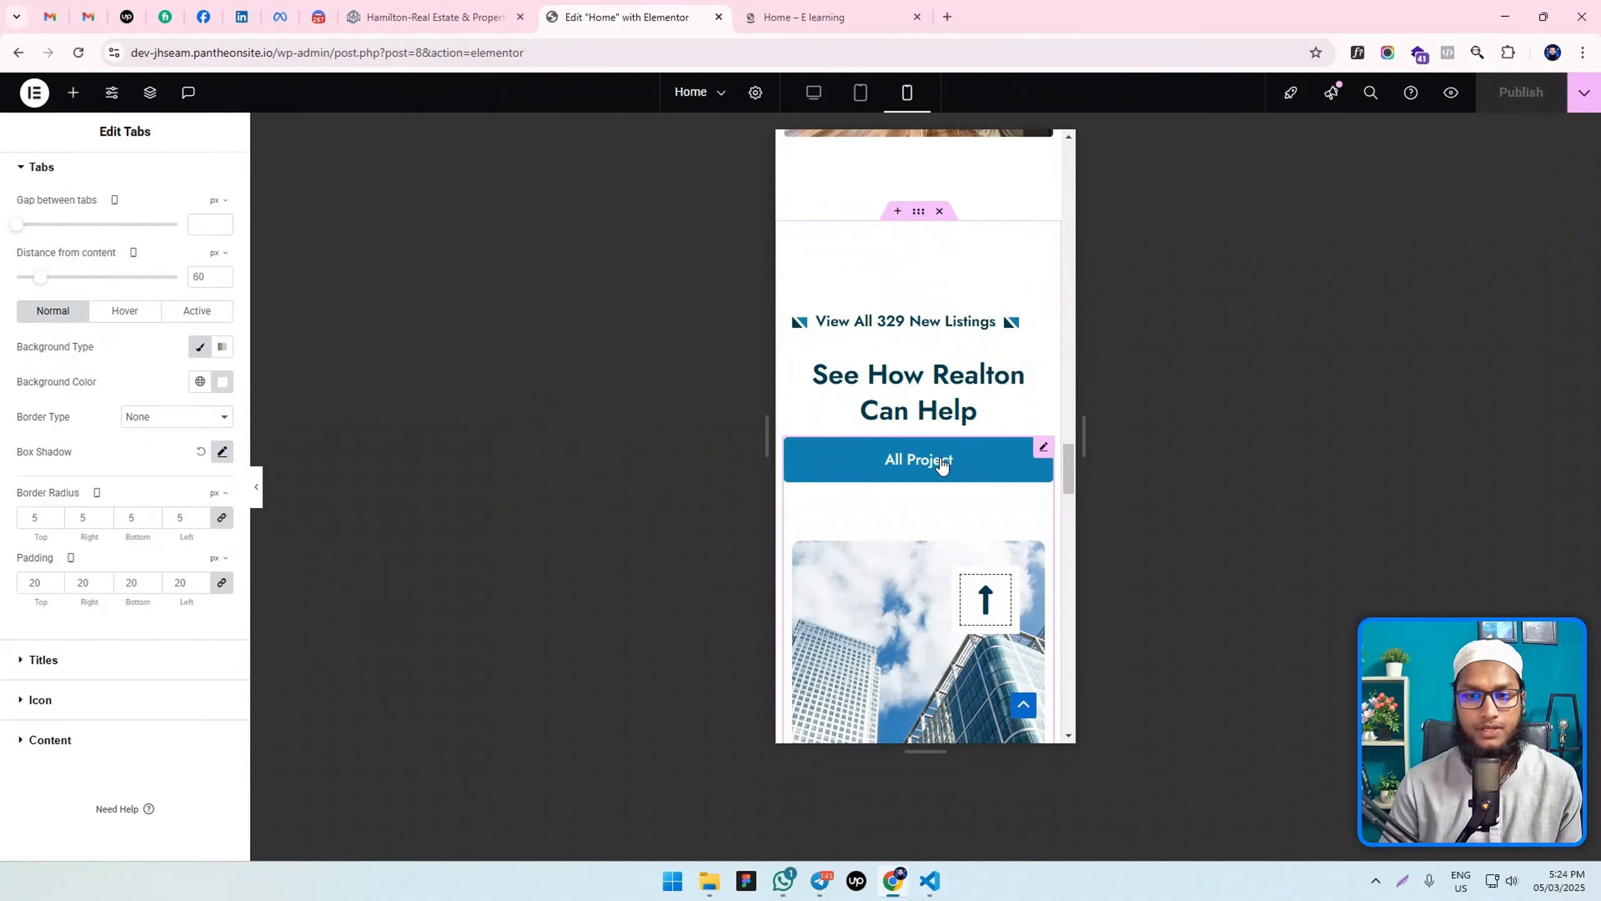
# Open the Home page preview with developer tools in the iPhone 14 Pro Max device view.
pyautogui.click(813, 17)
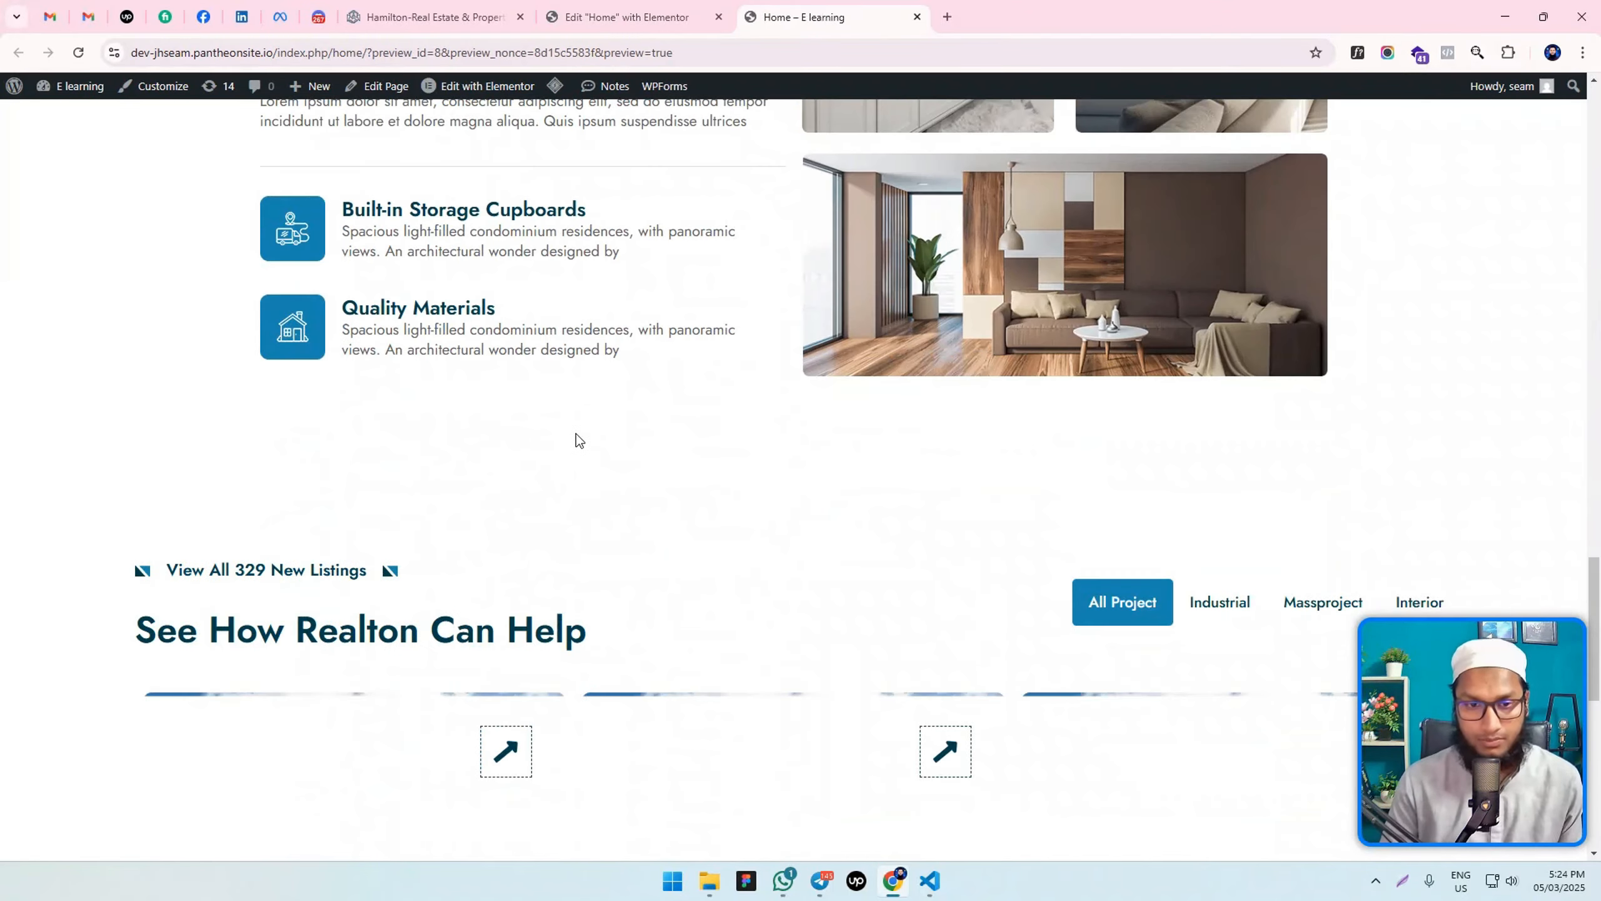
pyautogui.scroll(-5, 576, 440)
pyautogui.rightClick(570, 353)
pyautogui.click(622, 773)
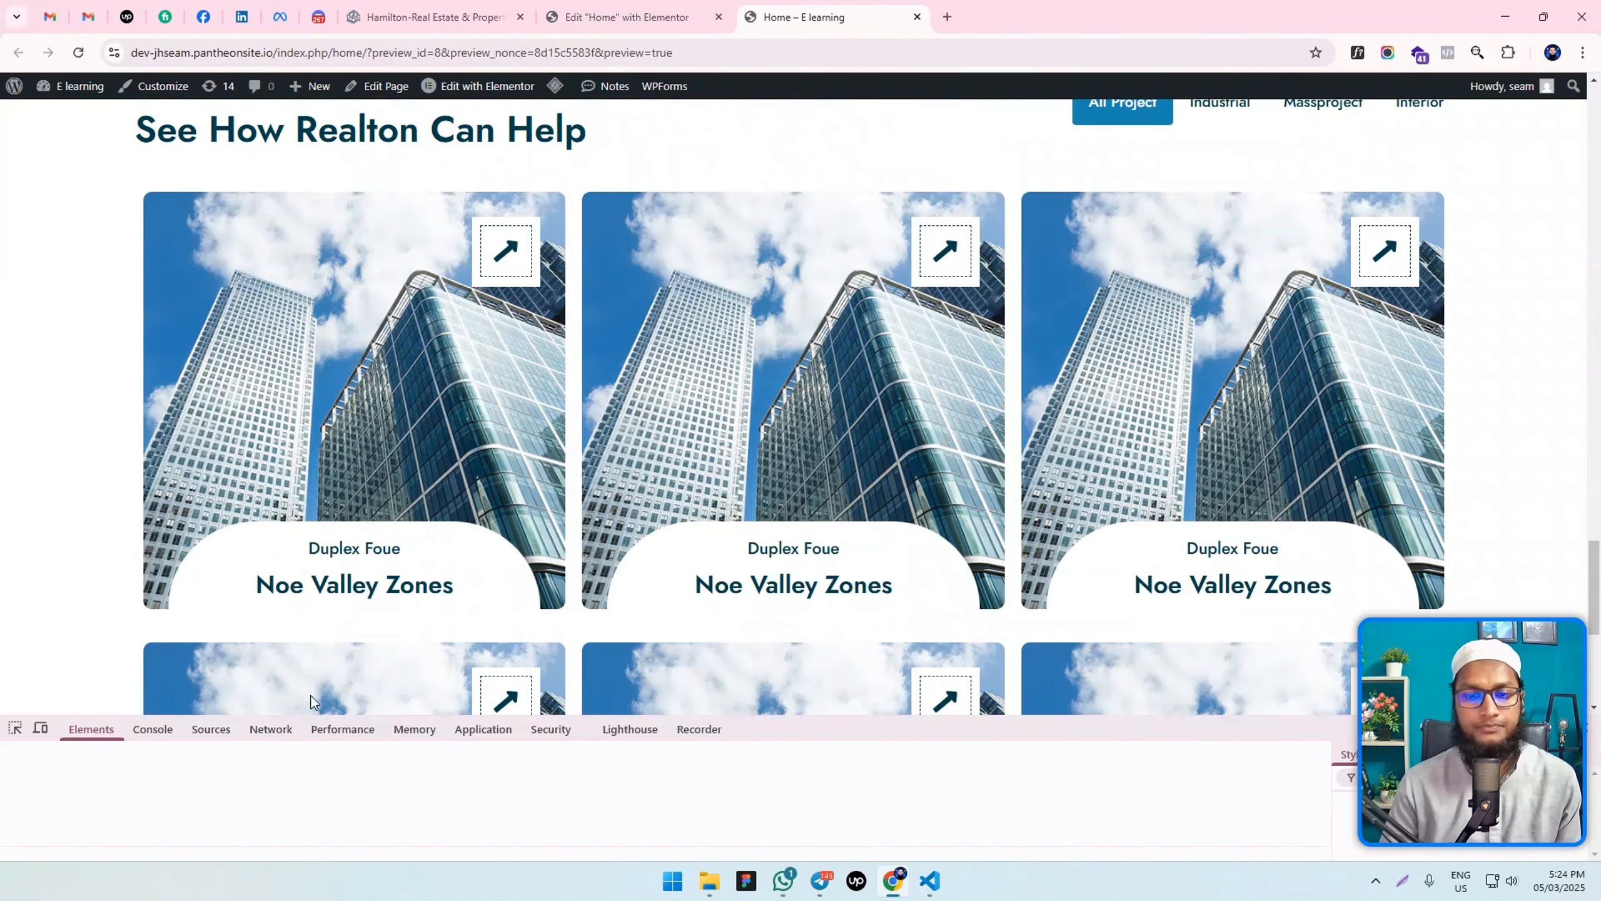
pyautogui.scroll(-10, 833, 448)
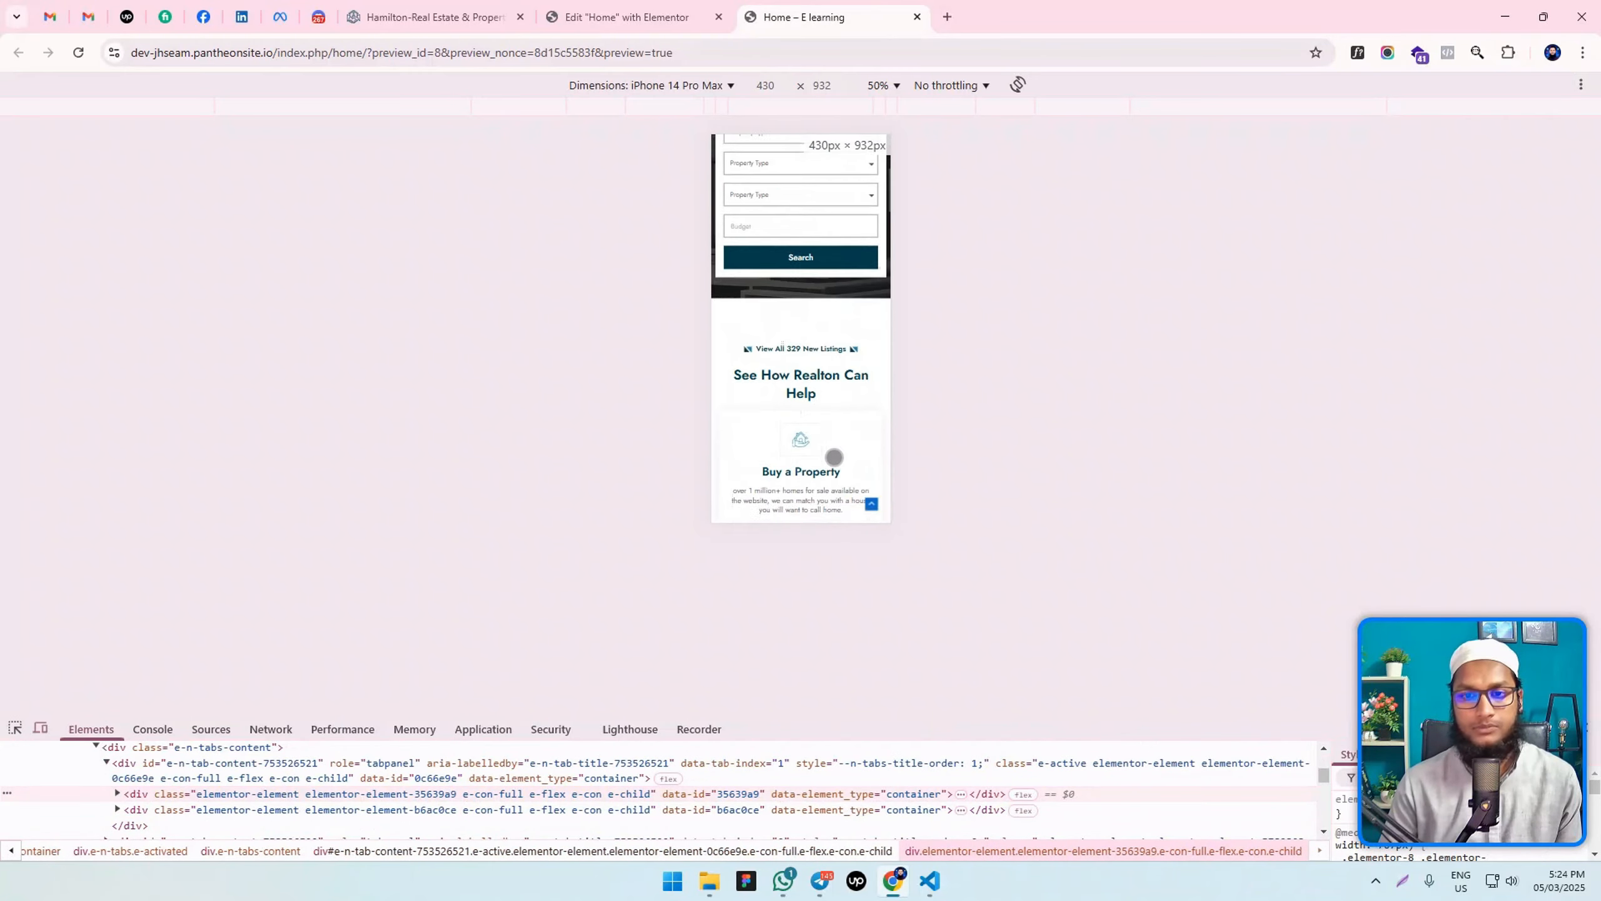
# Check the project section in the phone preview and test its Industrial and All Project accordion tabs.
pyautogui.scroll(-8, 838, 453)
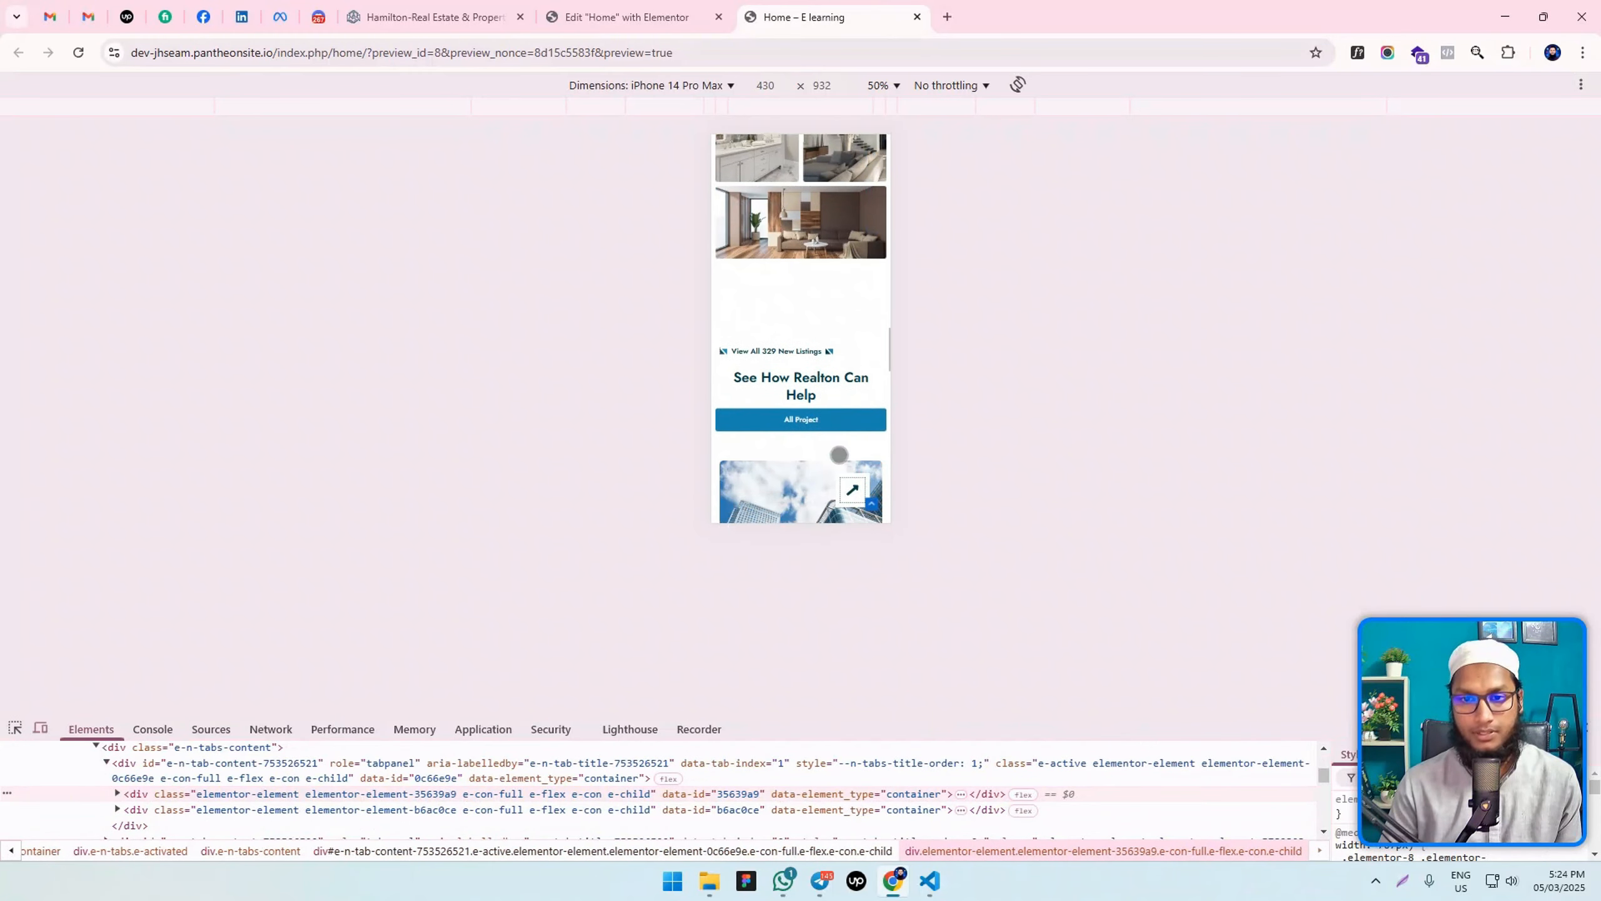
pyautogui.scroll(-2, 817, 431)
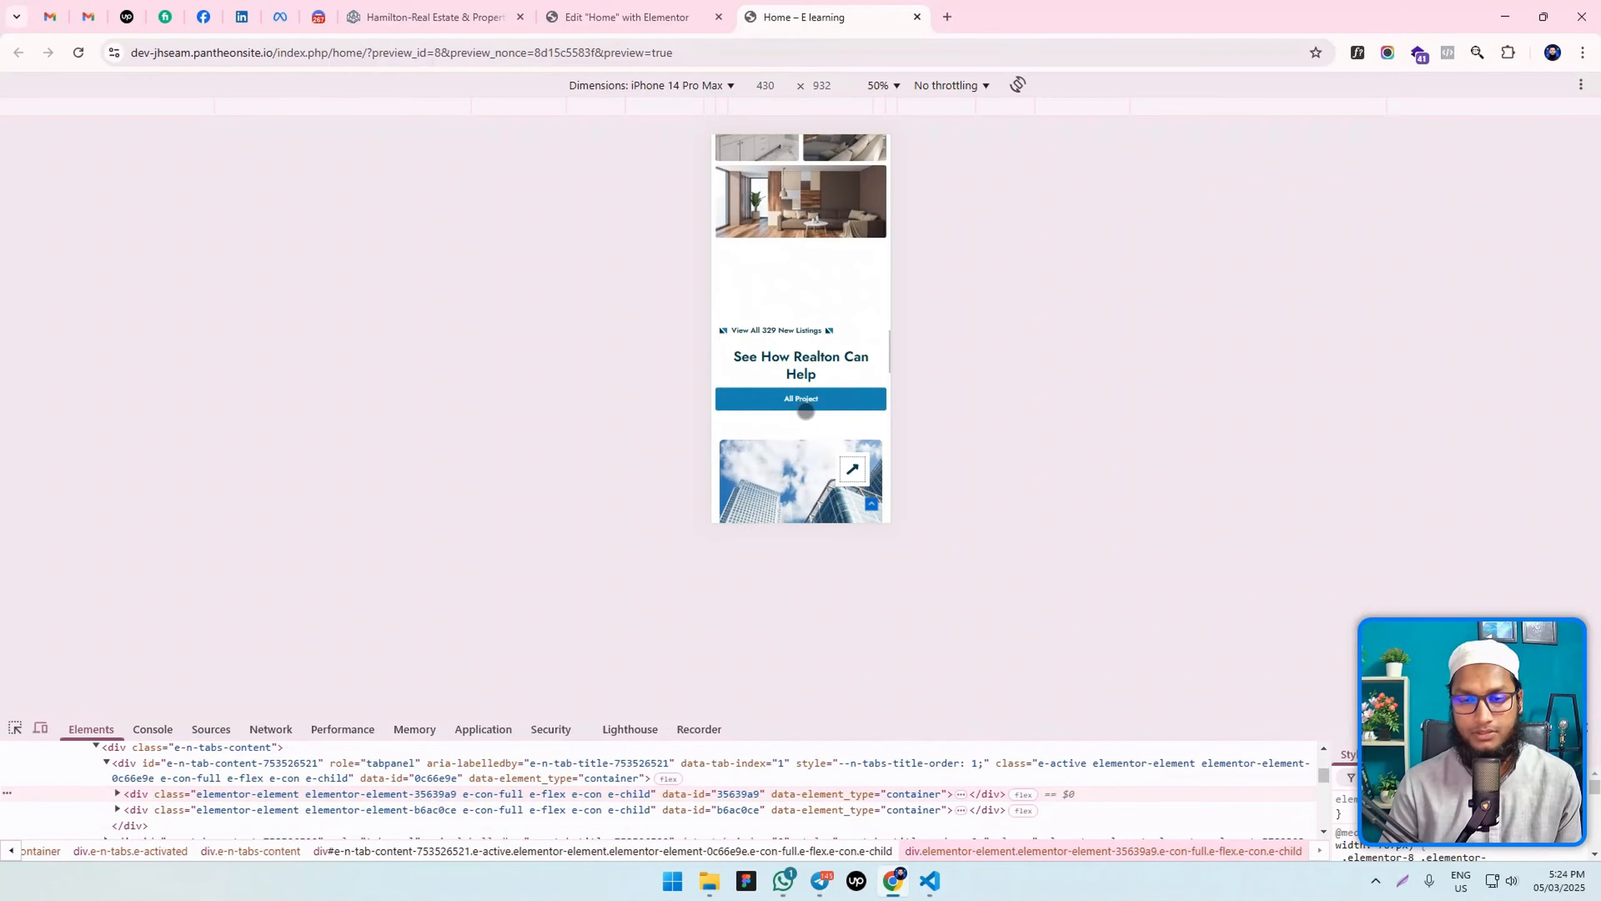
pyautogui.scroll(-10, 803, 302)
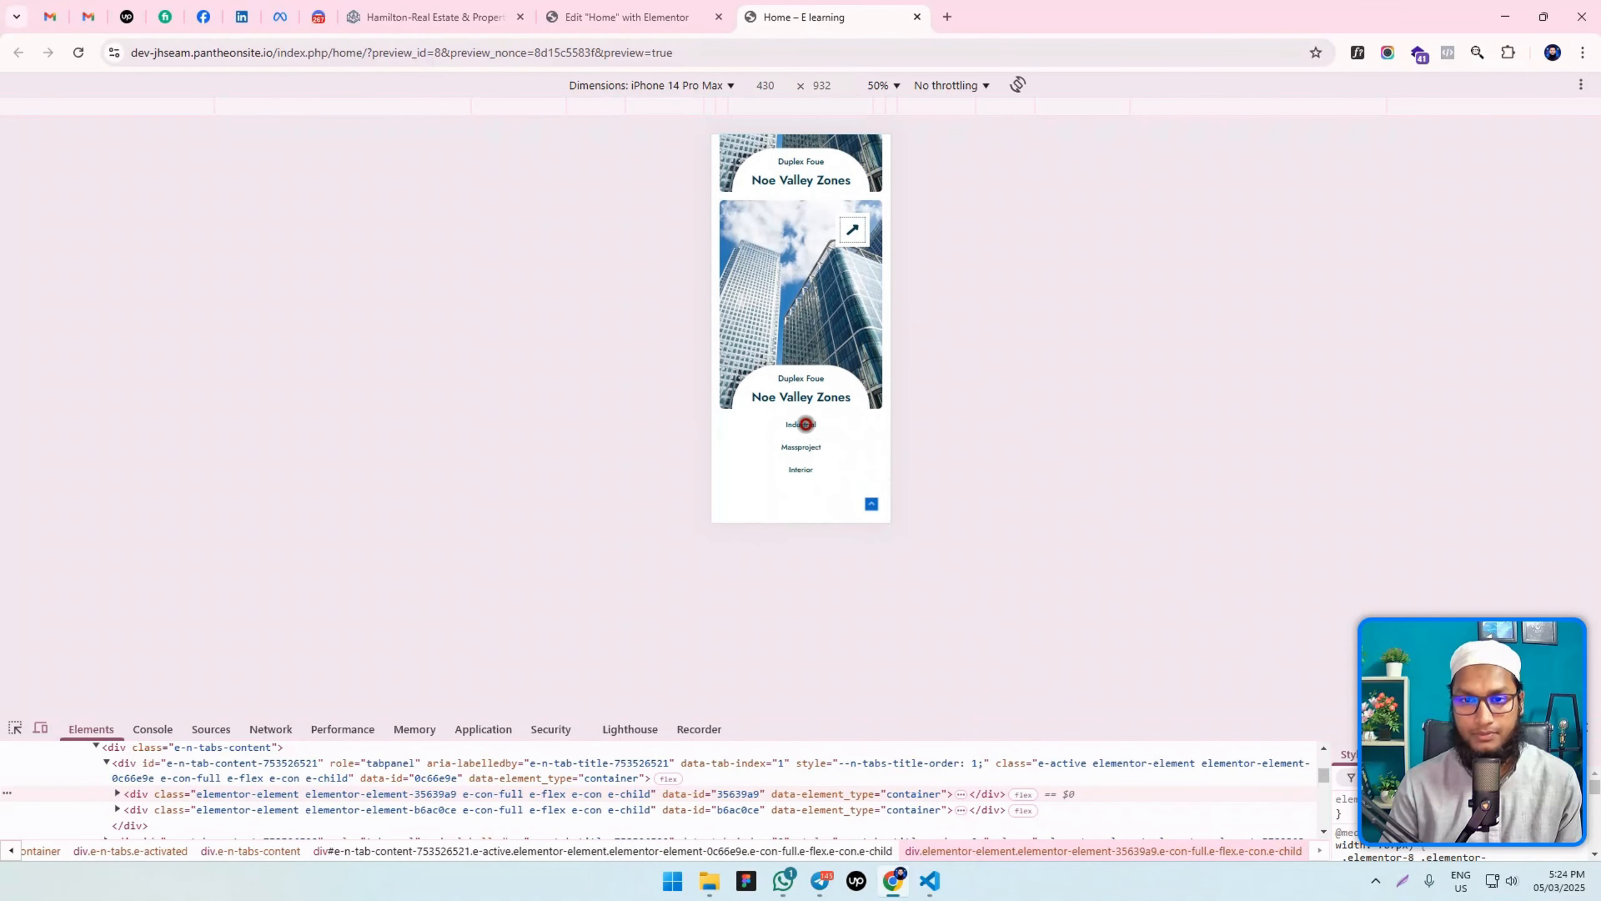
pyautogui.click(805, 424)
pyautogui.click(809, 402)
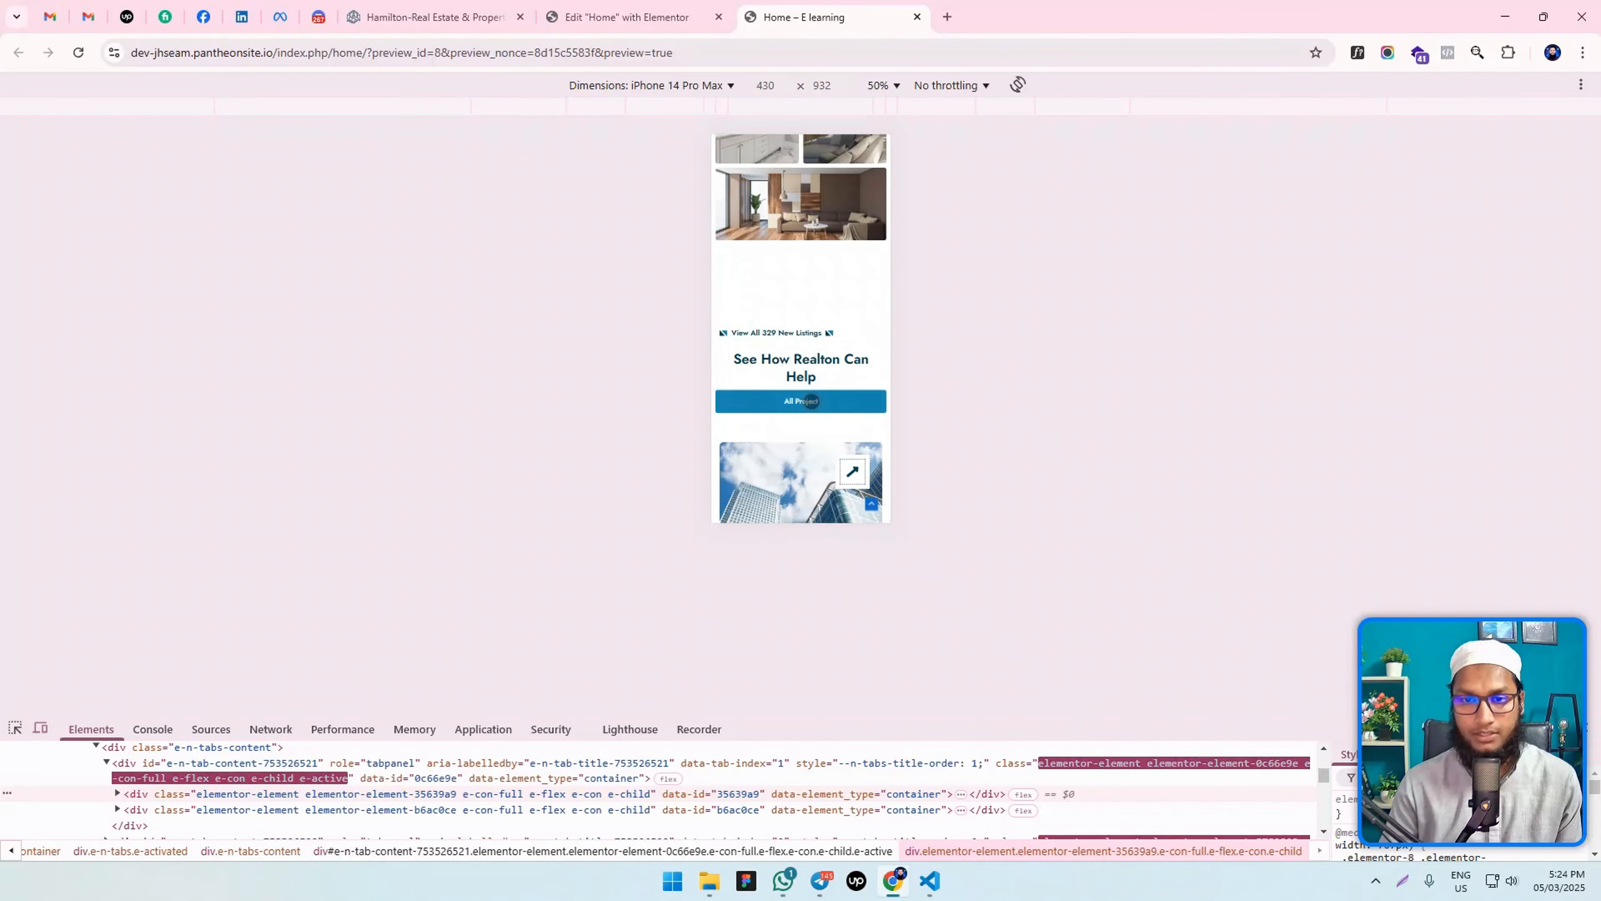
pyautogui.scroll(-3, 808, 402)
# Set the Tabs widget's breakpoint to None, try scrolling the mobile tab row sideways, and publish the Home page.
pyautogui.click(661, 5)
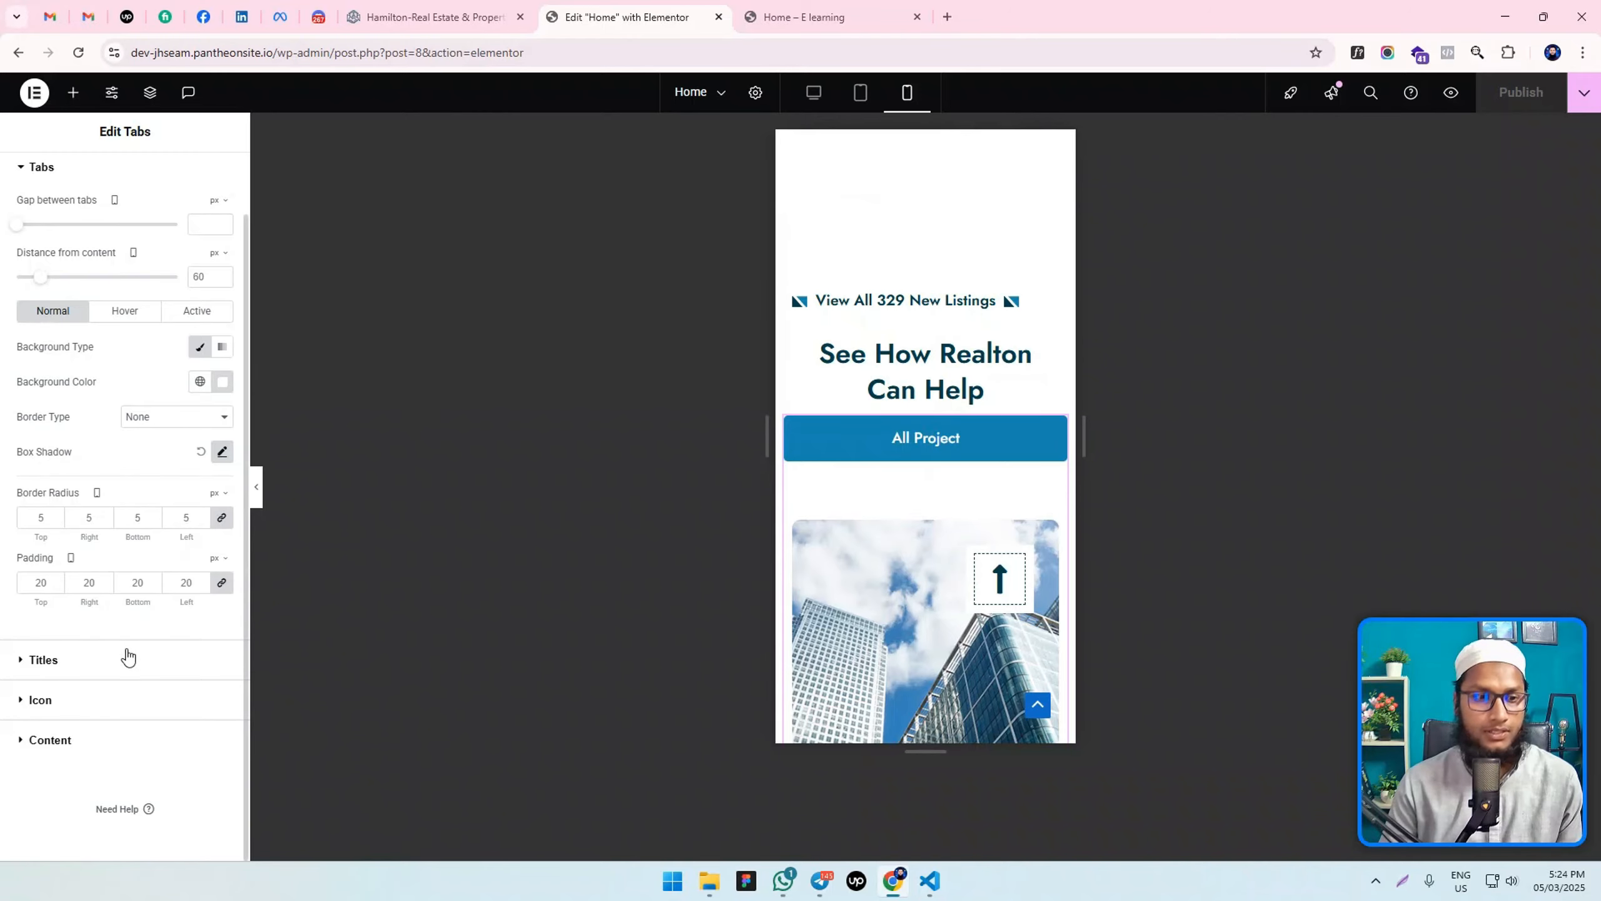
pyautogui.scroll(2, 36, 246)
pyautogui.scroll(-2, 96, 615)
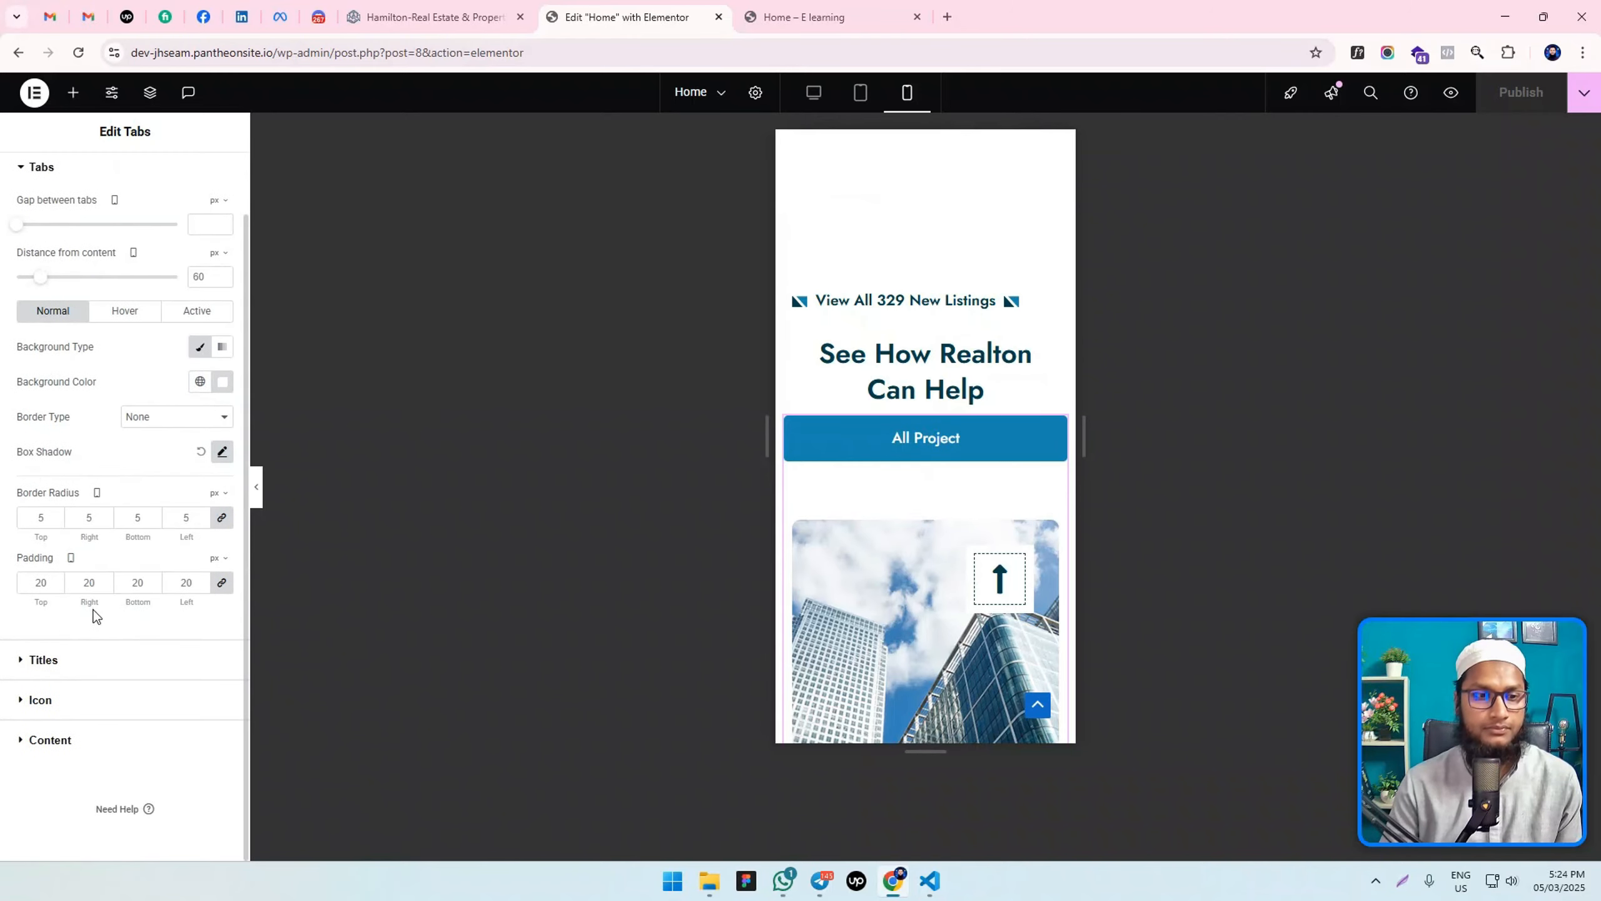
pyautogui.scroll(2, 25, 261)
pyautogui.click(43, 176)
pyautogui.click(105, 657)
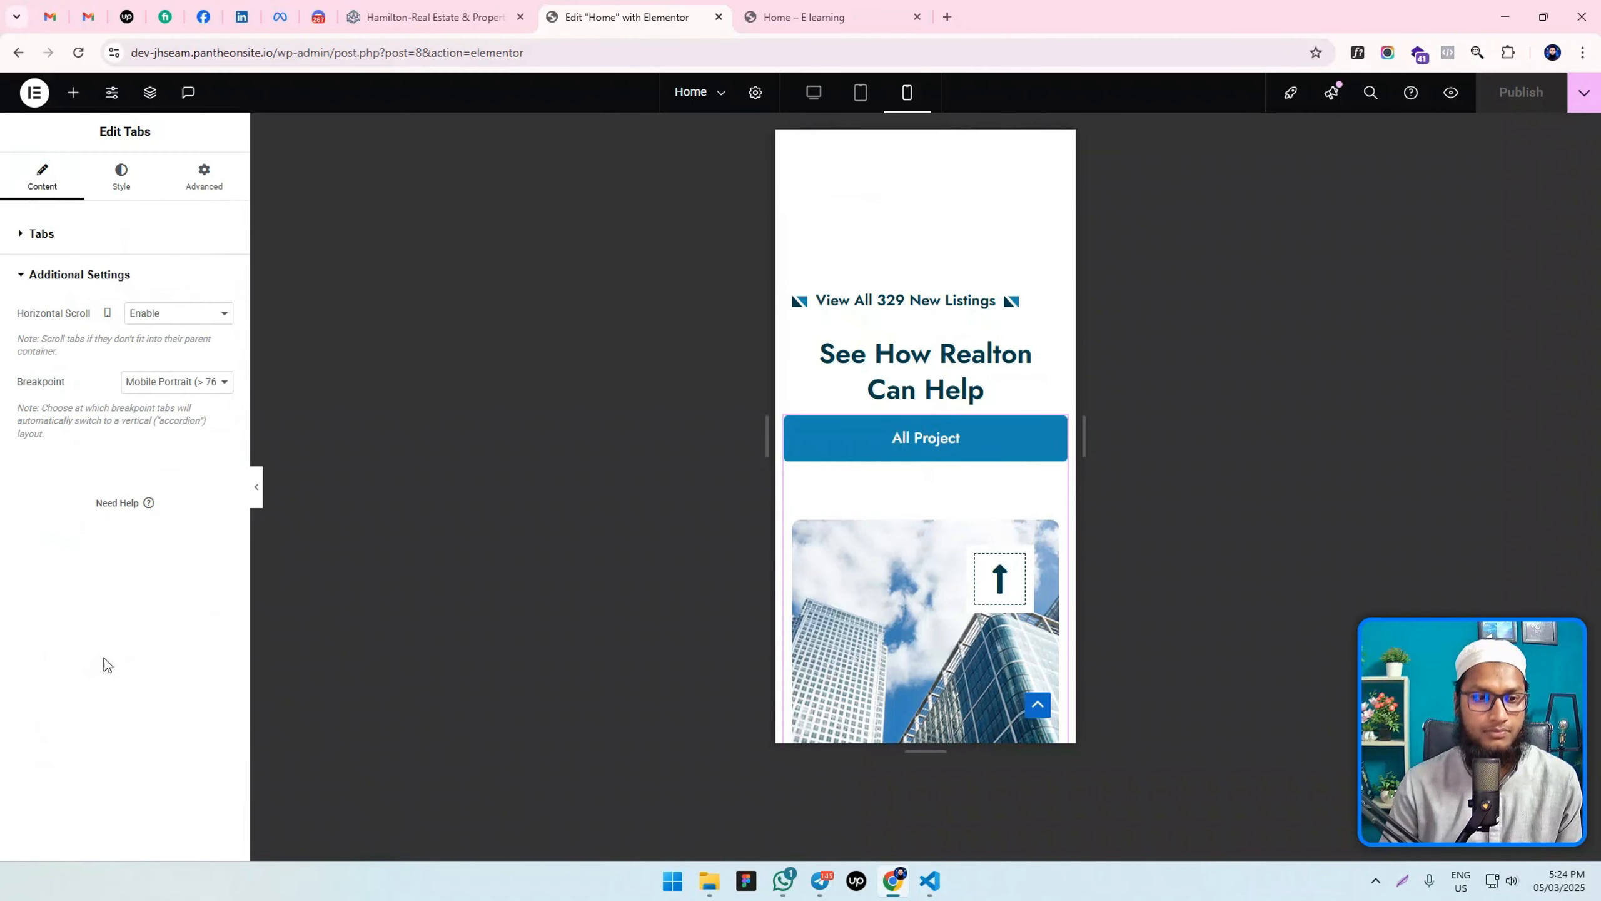
pyautogui.click(165, 388)
pyautogui.click(161, 404)
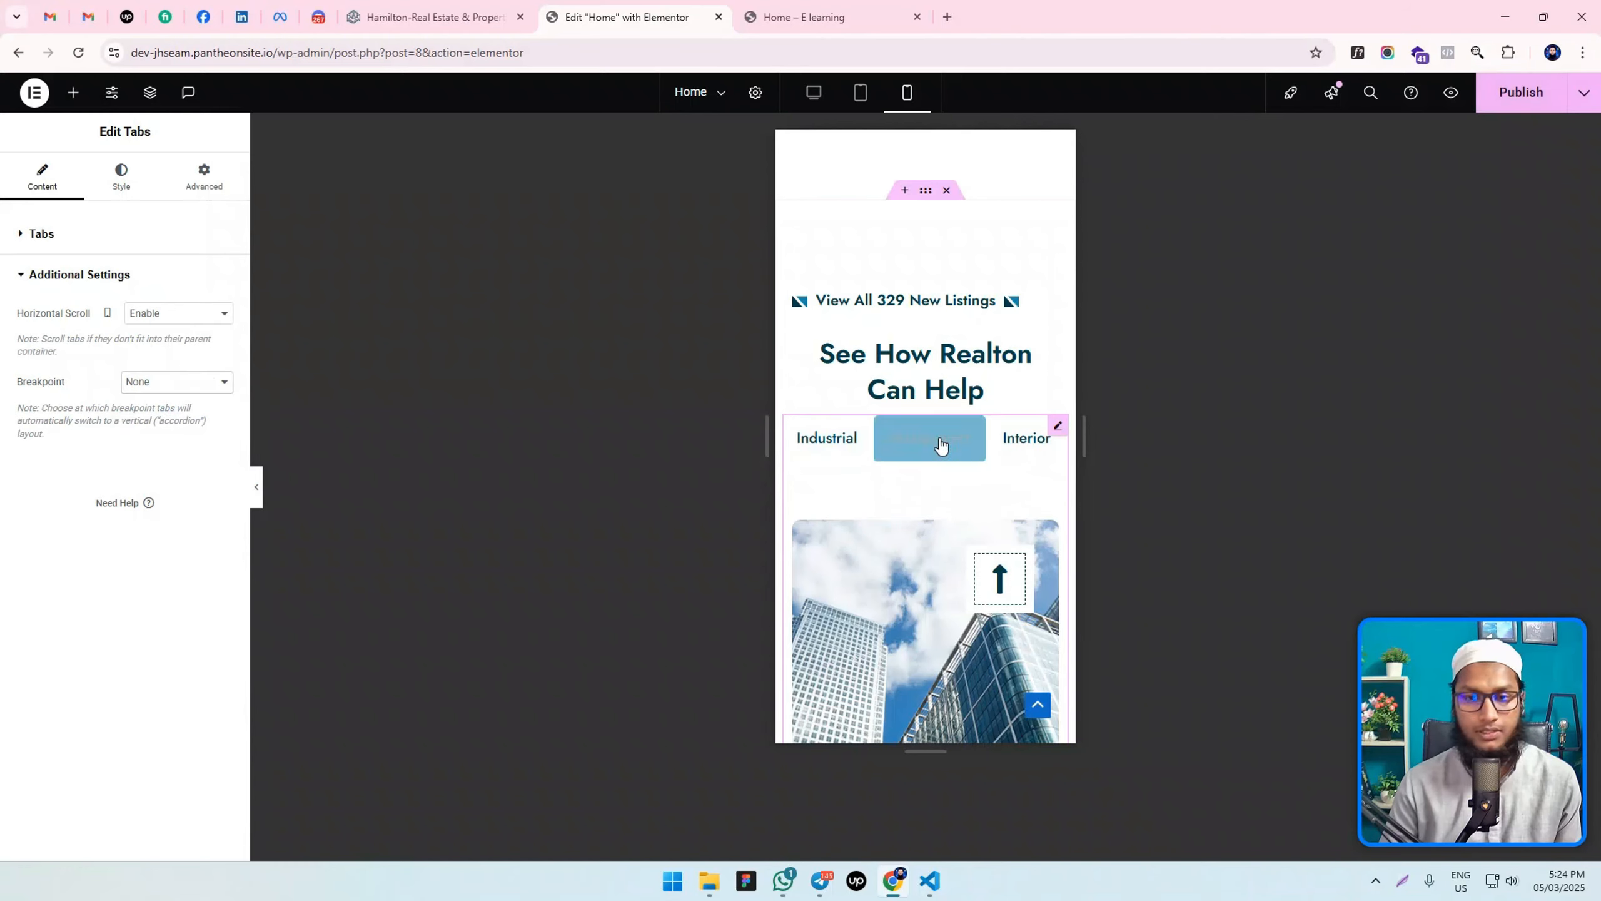
pyautogui.moveTo(974, 453); pyautogui.dragTo(11, 484)
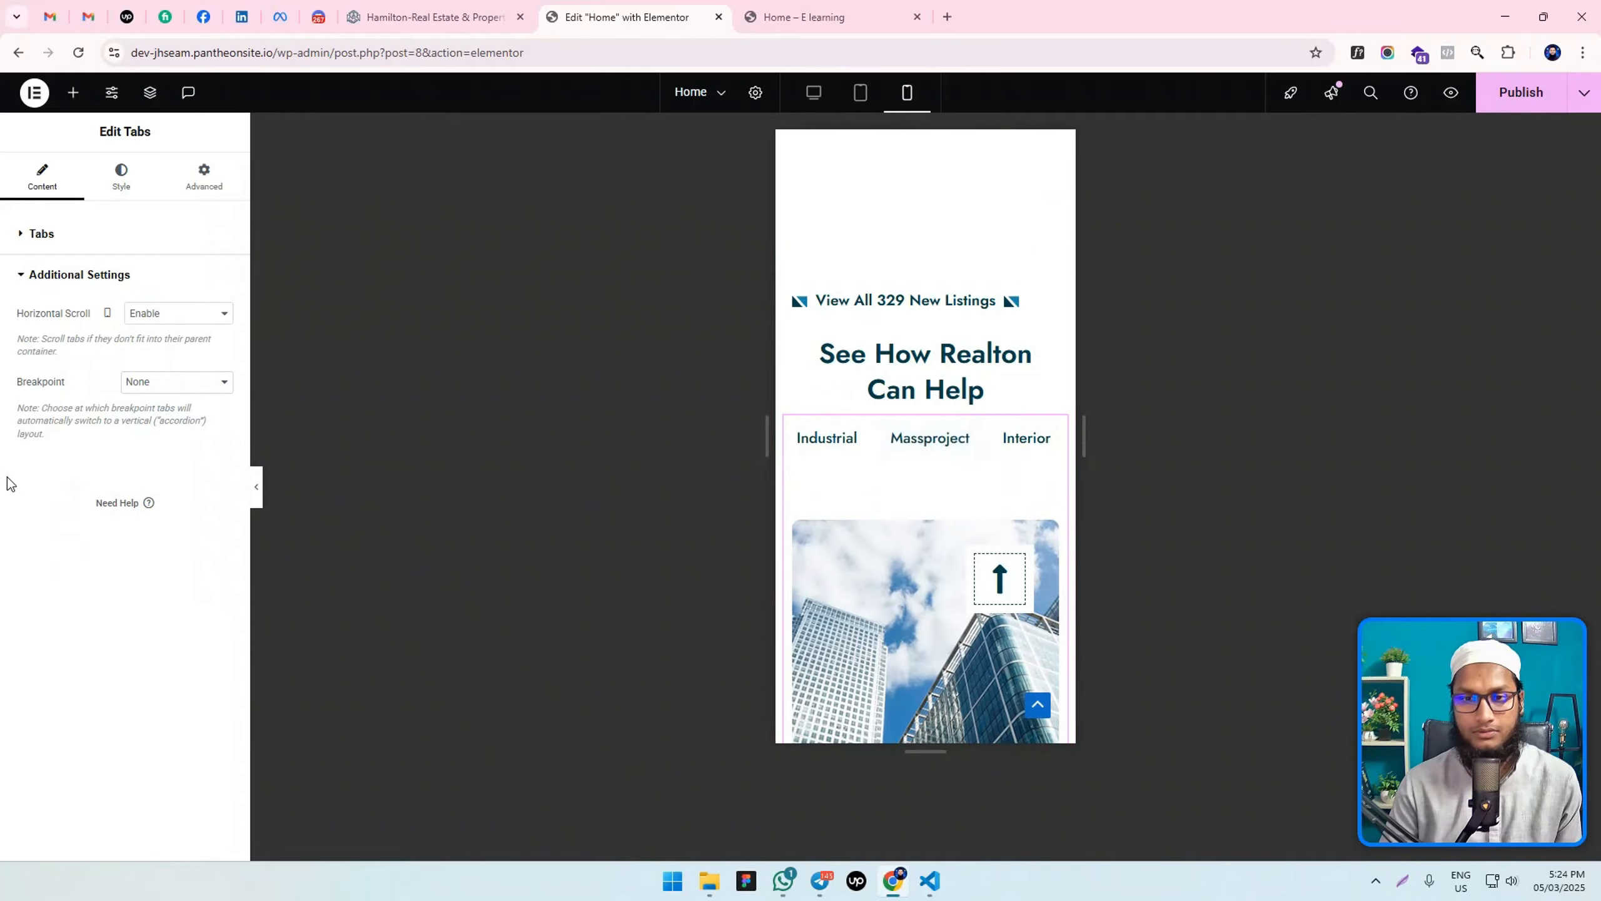
pyautogui.click(1502, 110)
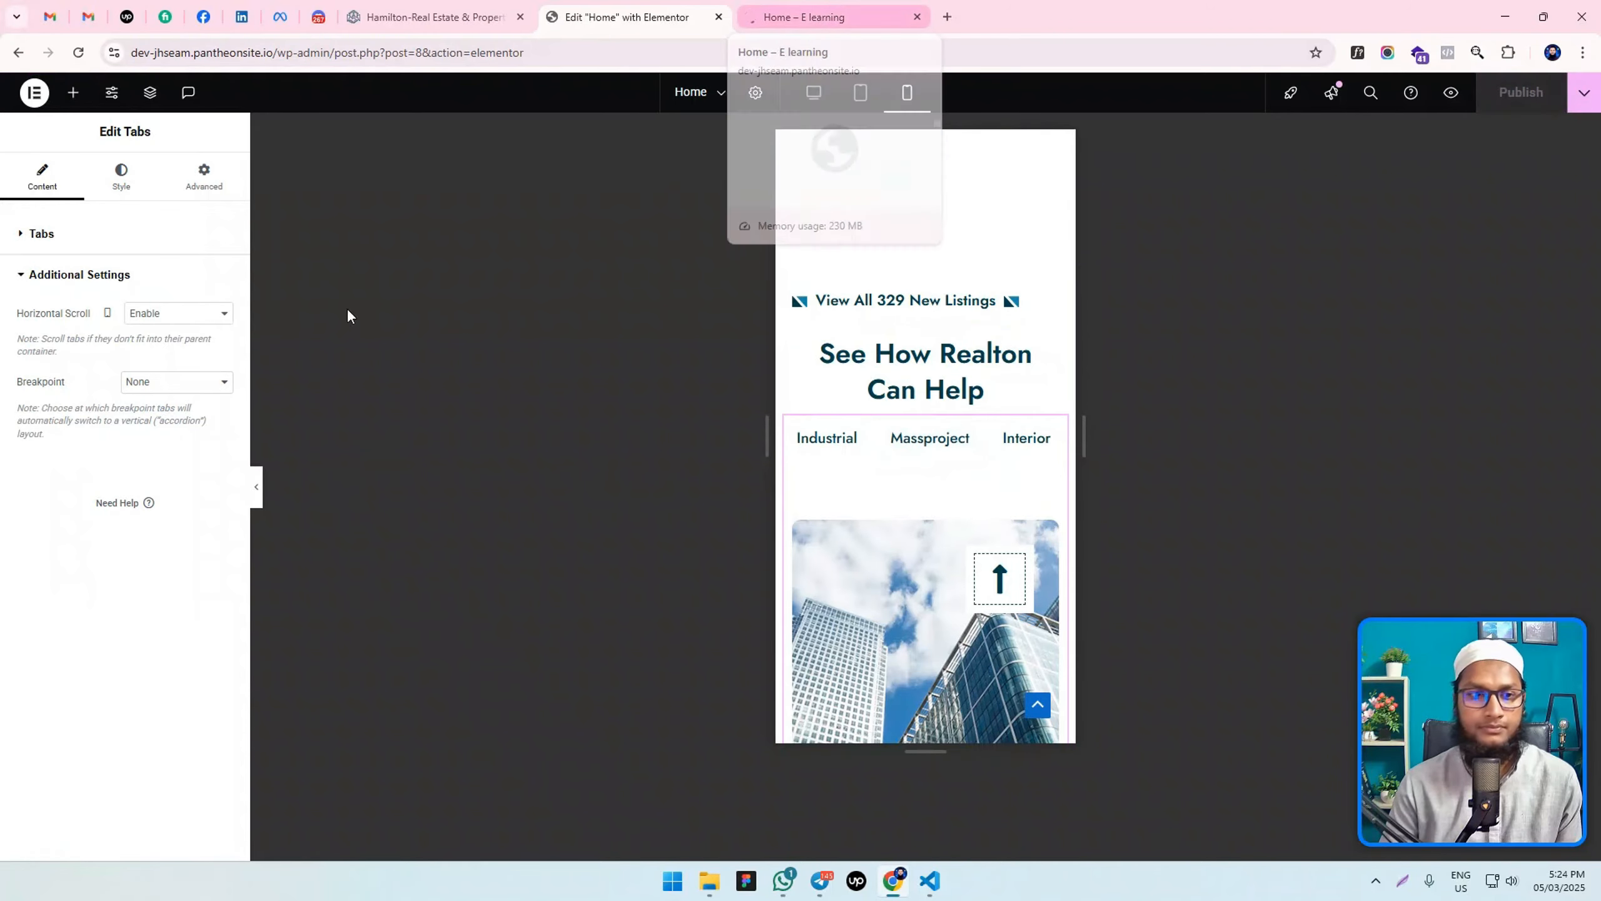
# Check the horizontal tab row of the project section in the iPhone 14 Pro Max preview.
pyautogui.click(819, 14)
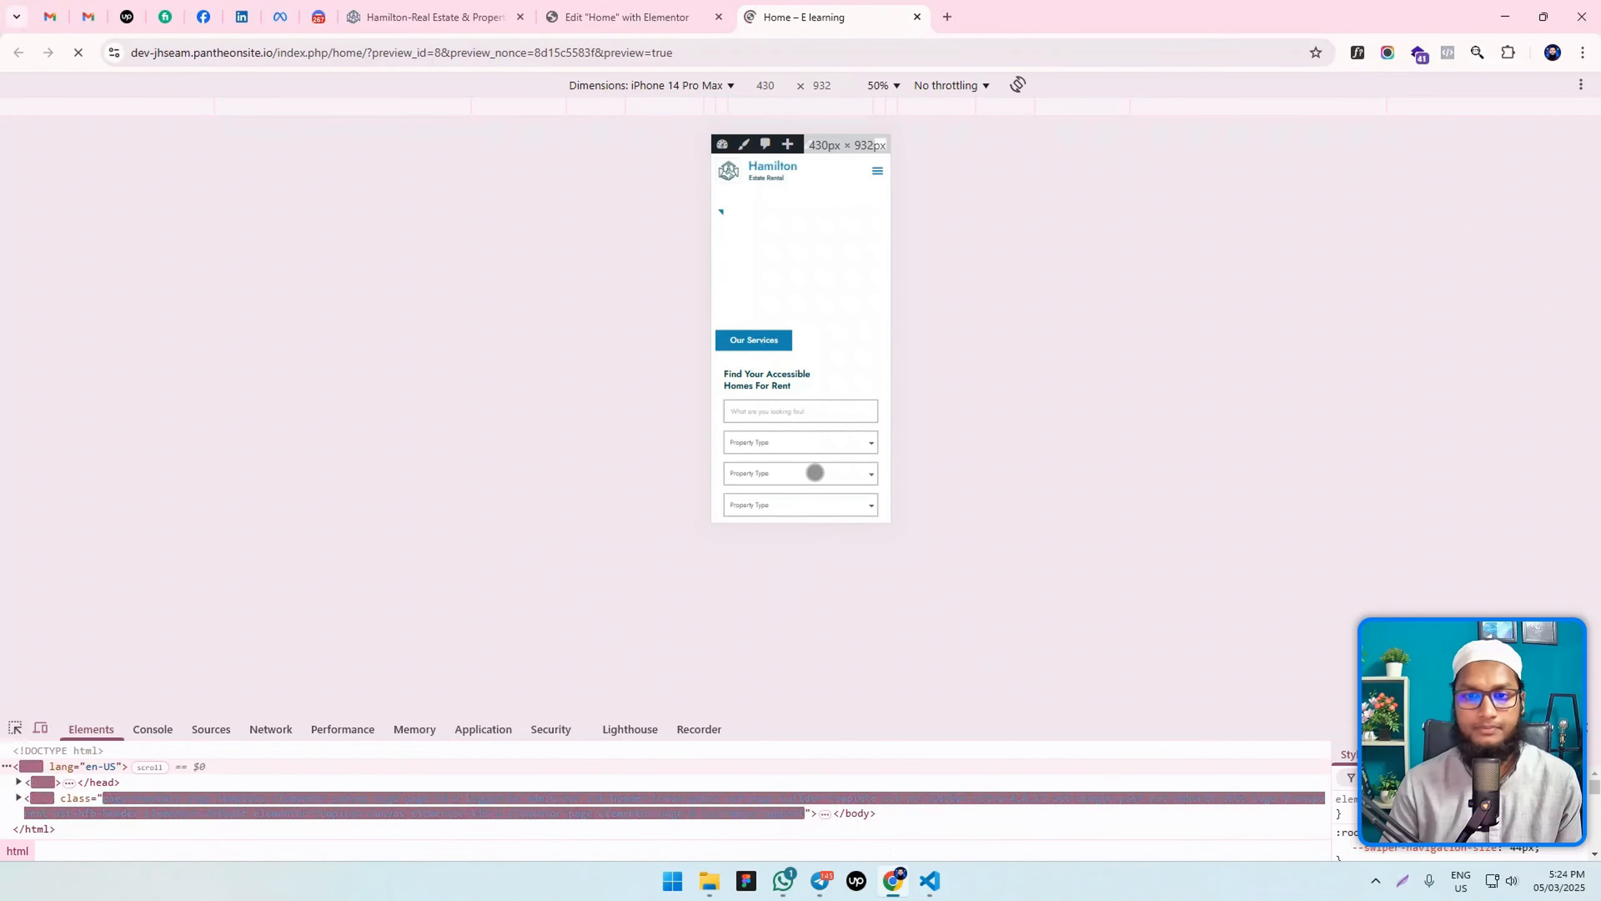
pyautogui.scroll(-15, 813, 426)
pyautogui.scroll(-5, 807, 429)
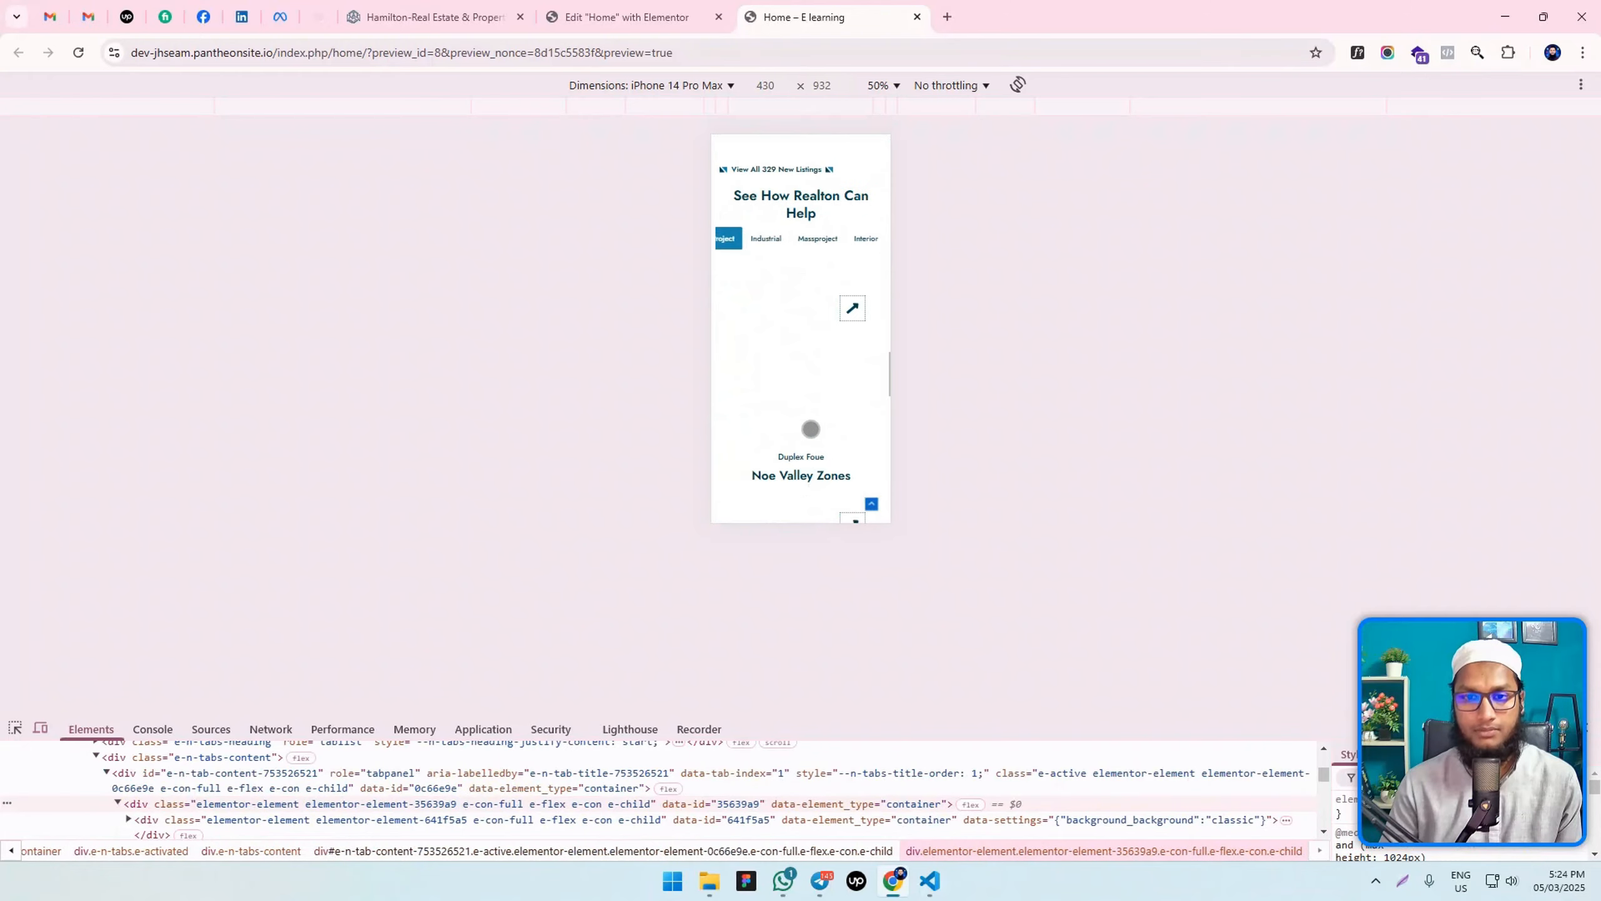
# Test the project section's tabs in the phone preview, then check the section at desktop width.
pyautogui.scroll(2, 824, 426)
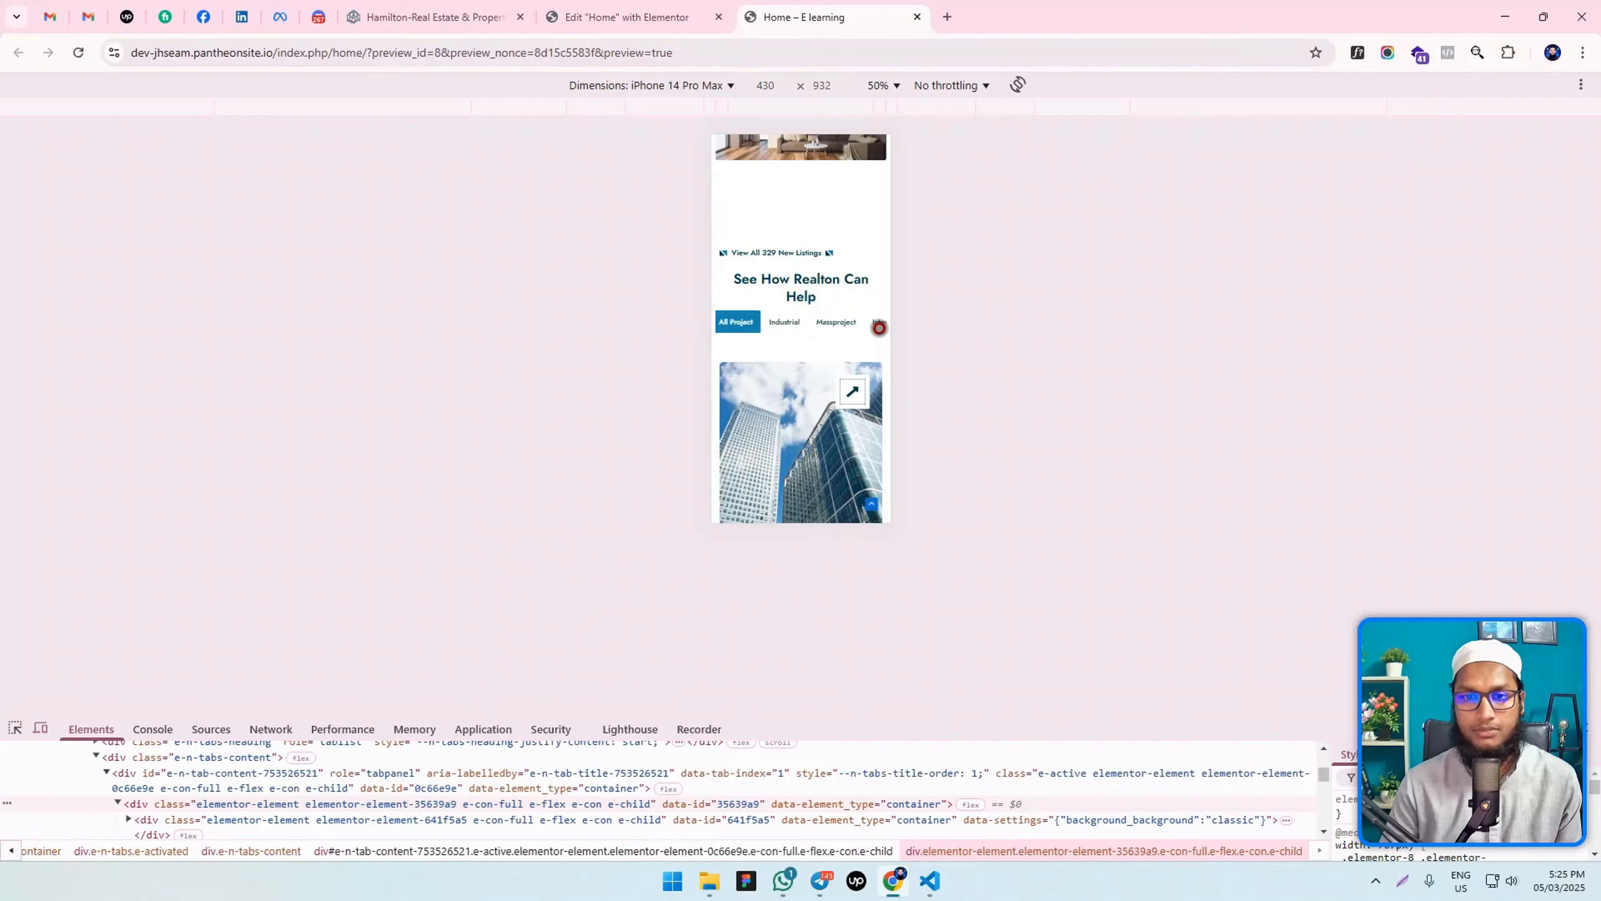
pyautogui.click(810, 324)
pyautogui.click(844, 322)
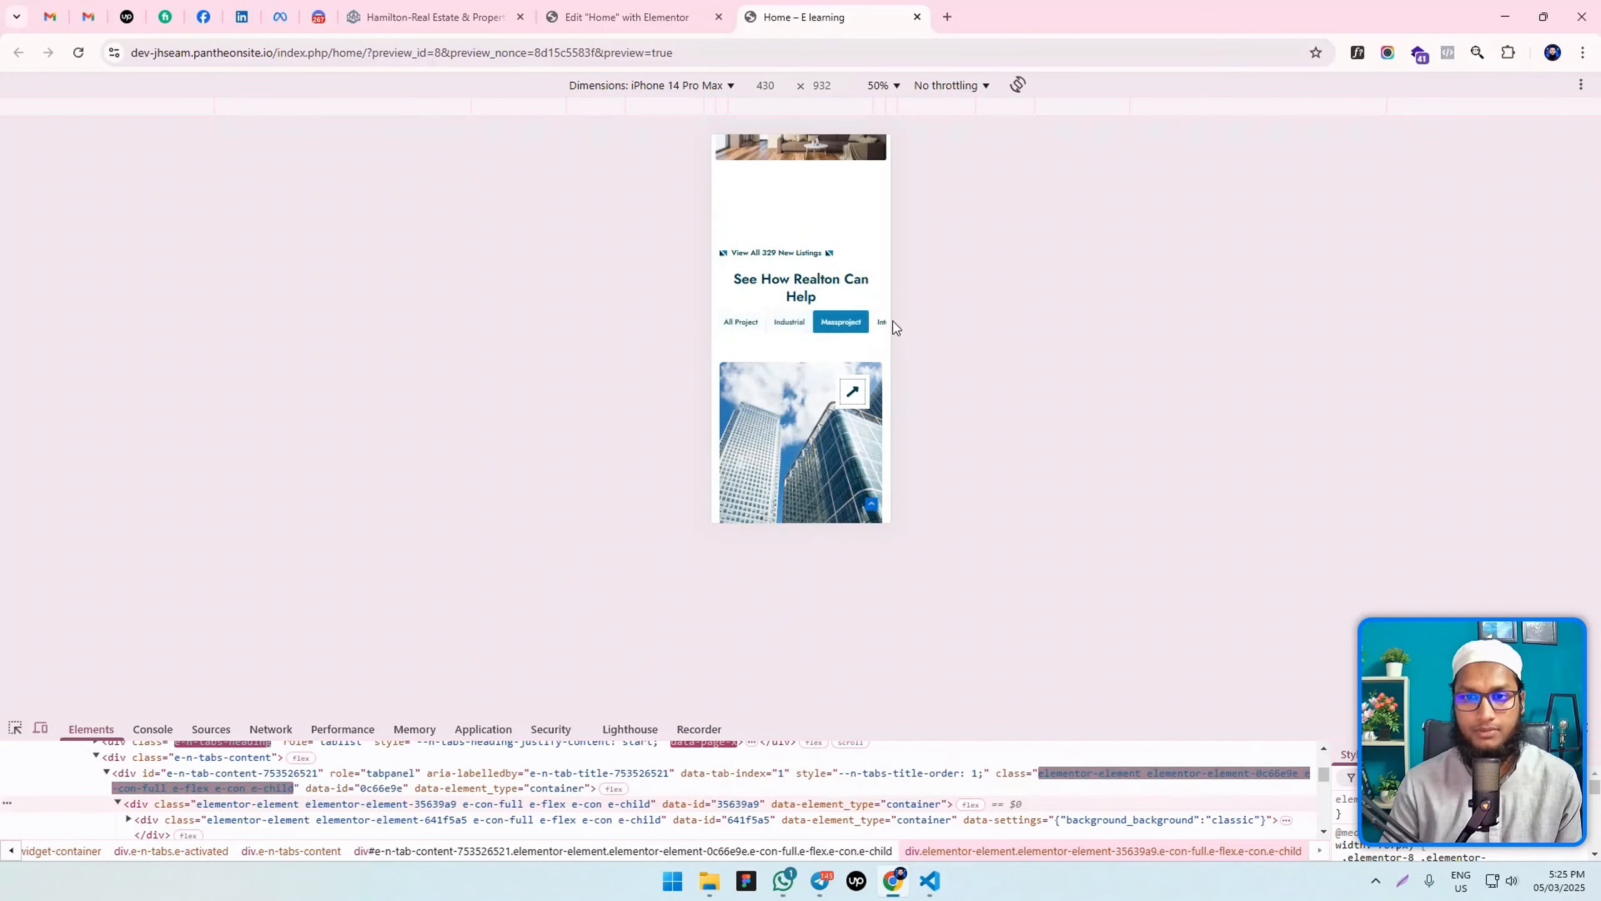
pyautogui.click(36, 729)
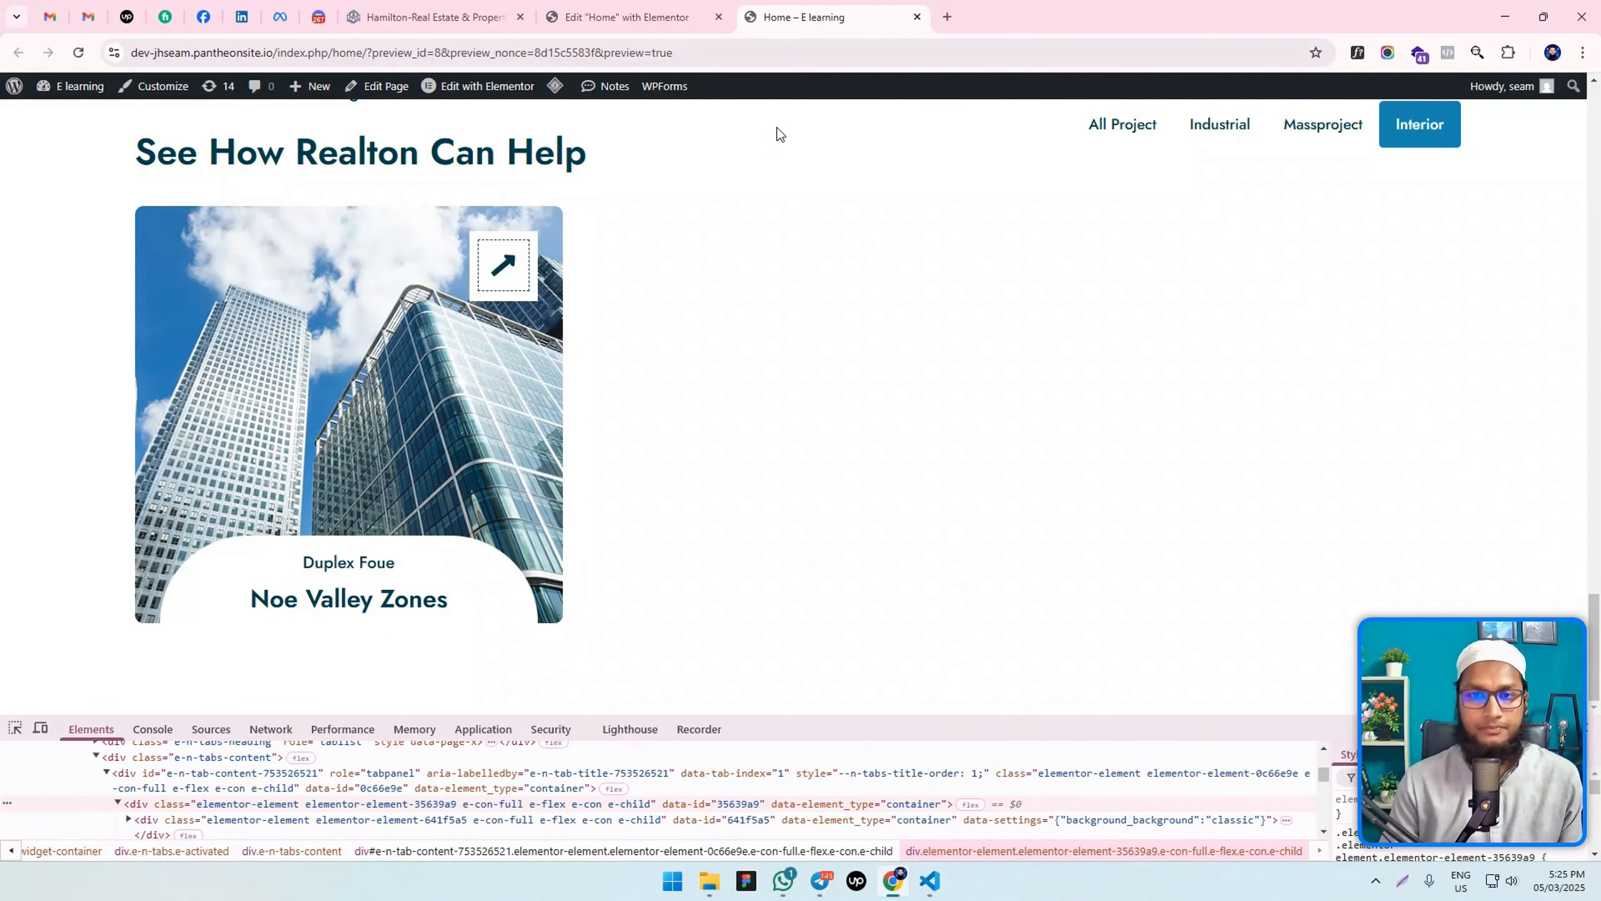
pyautogui.scroll(10, 777, 127)
# In the Elementor editor's tablet view, set the first project card's minimum height to 300 px.
pyautogui.click(624, 17)
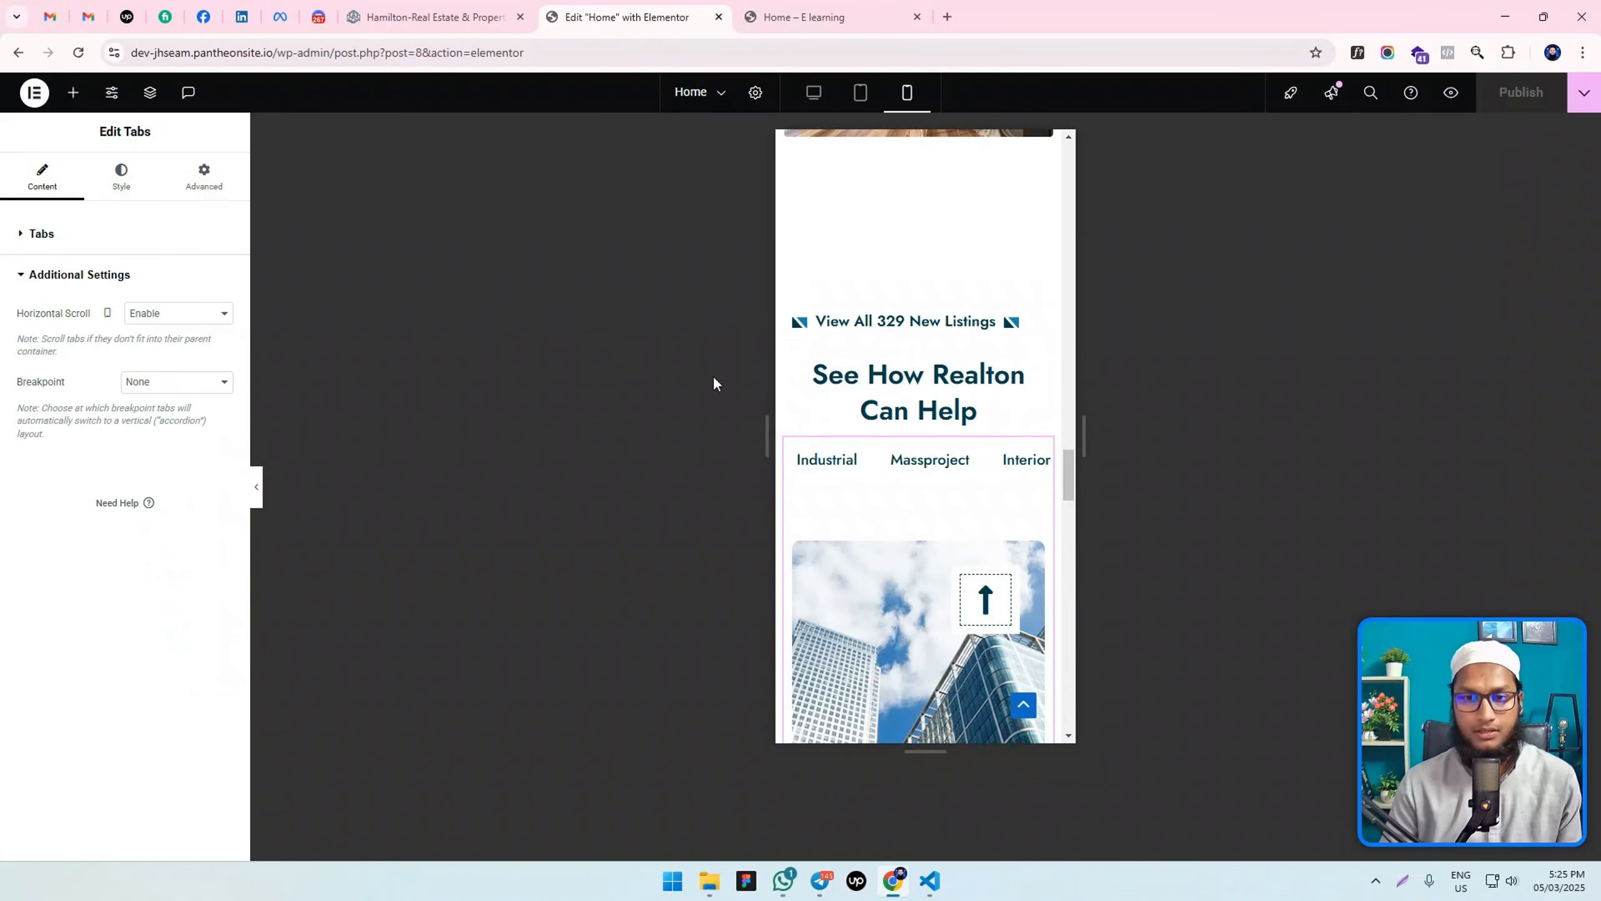
pyautogui.scroll(-4, 919, 458)
pyautogui.click(864, 93)
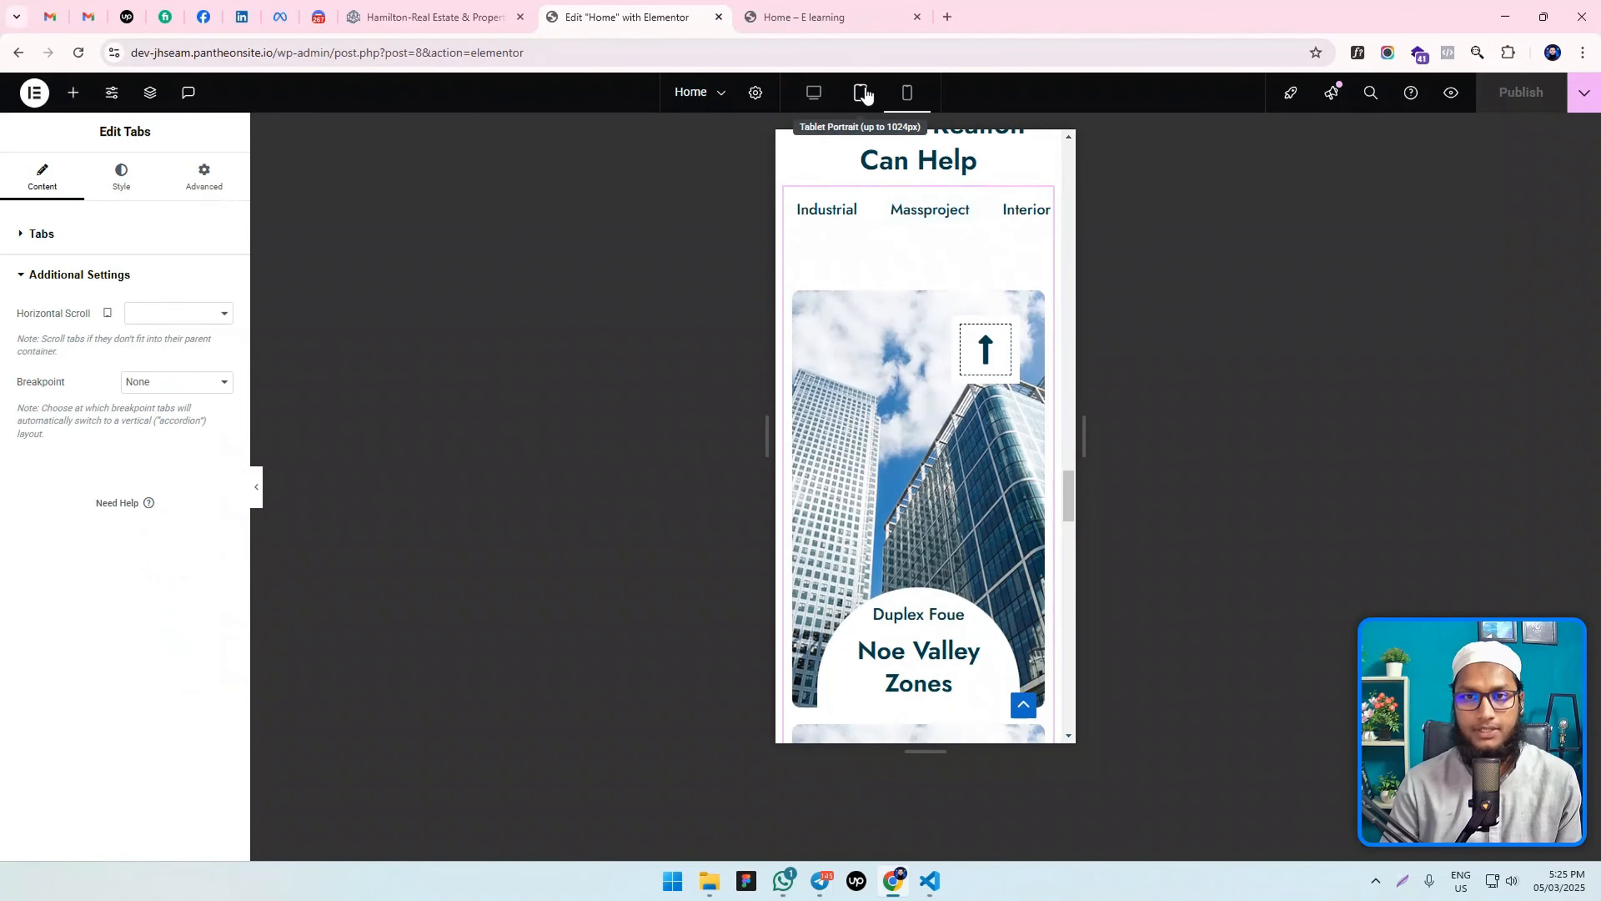
pyautogui.scroll(-3, 931, 414)
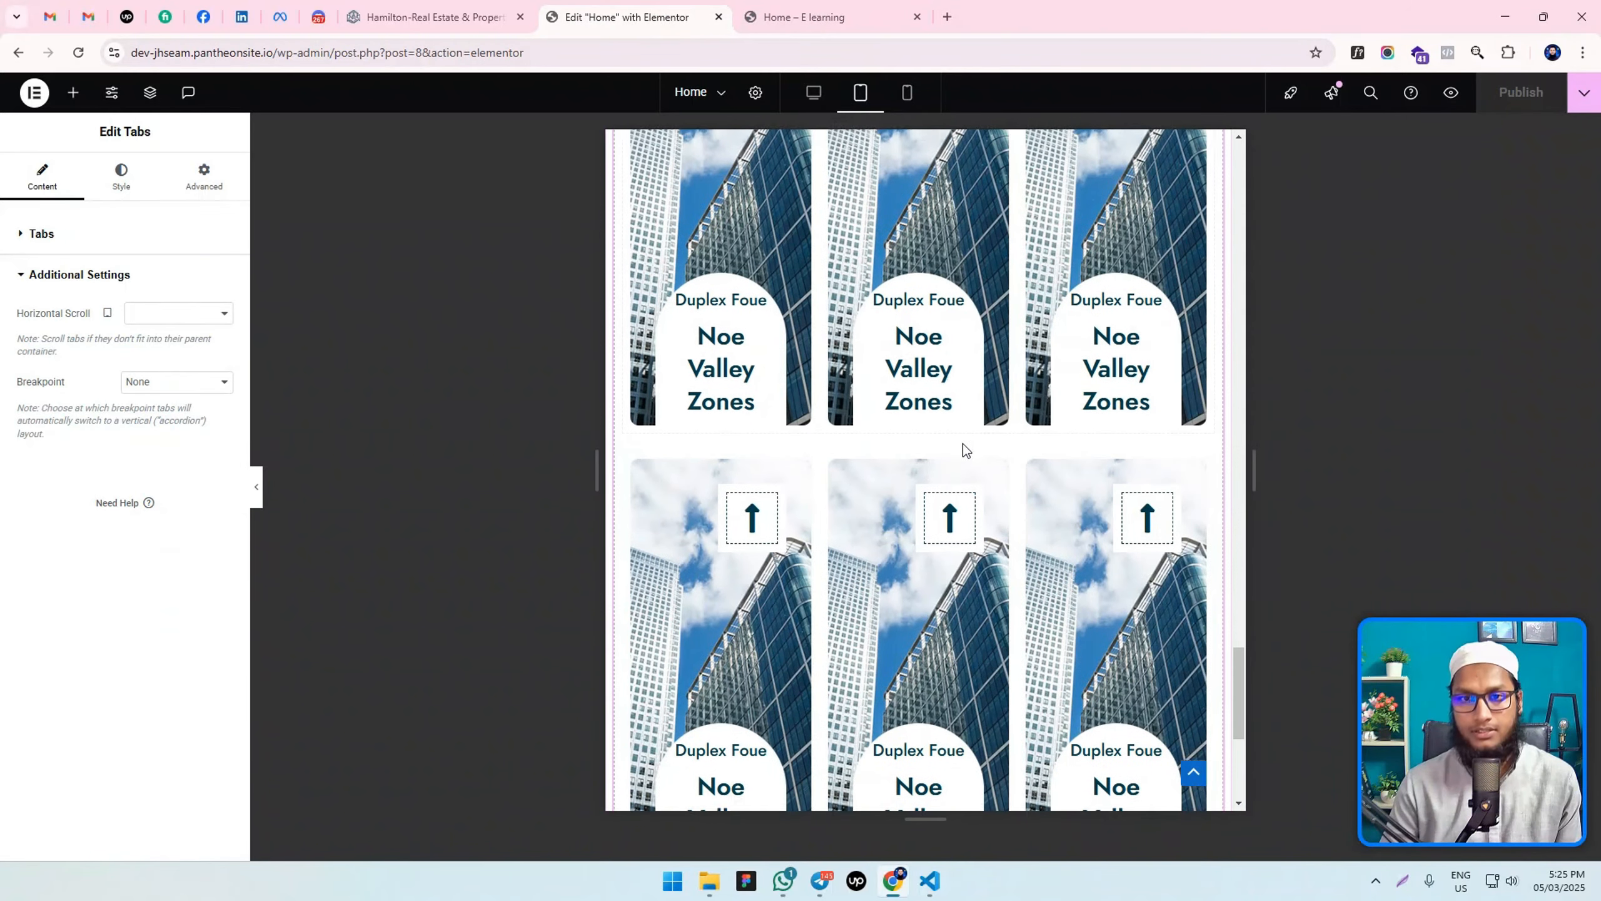
pyautogui.scroll(5, 1000, 377)
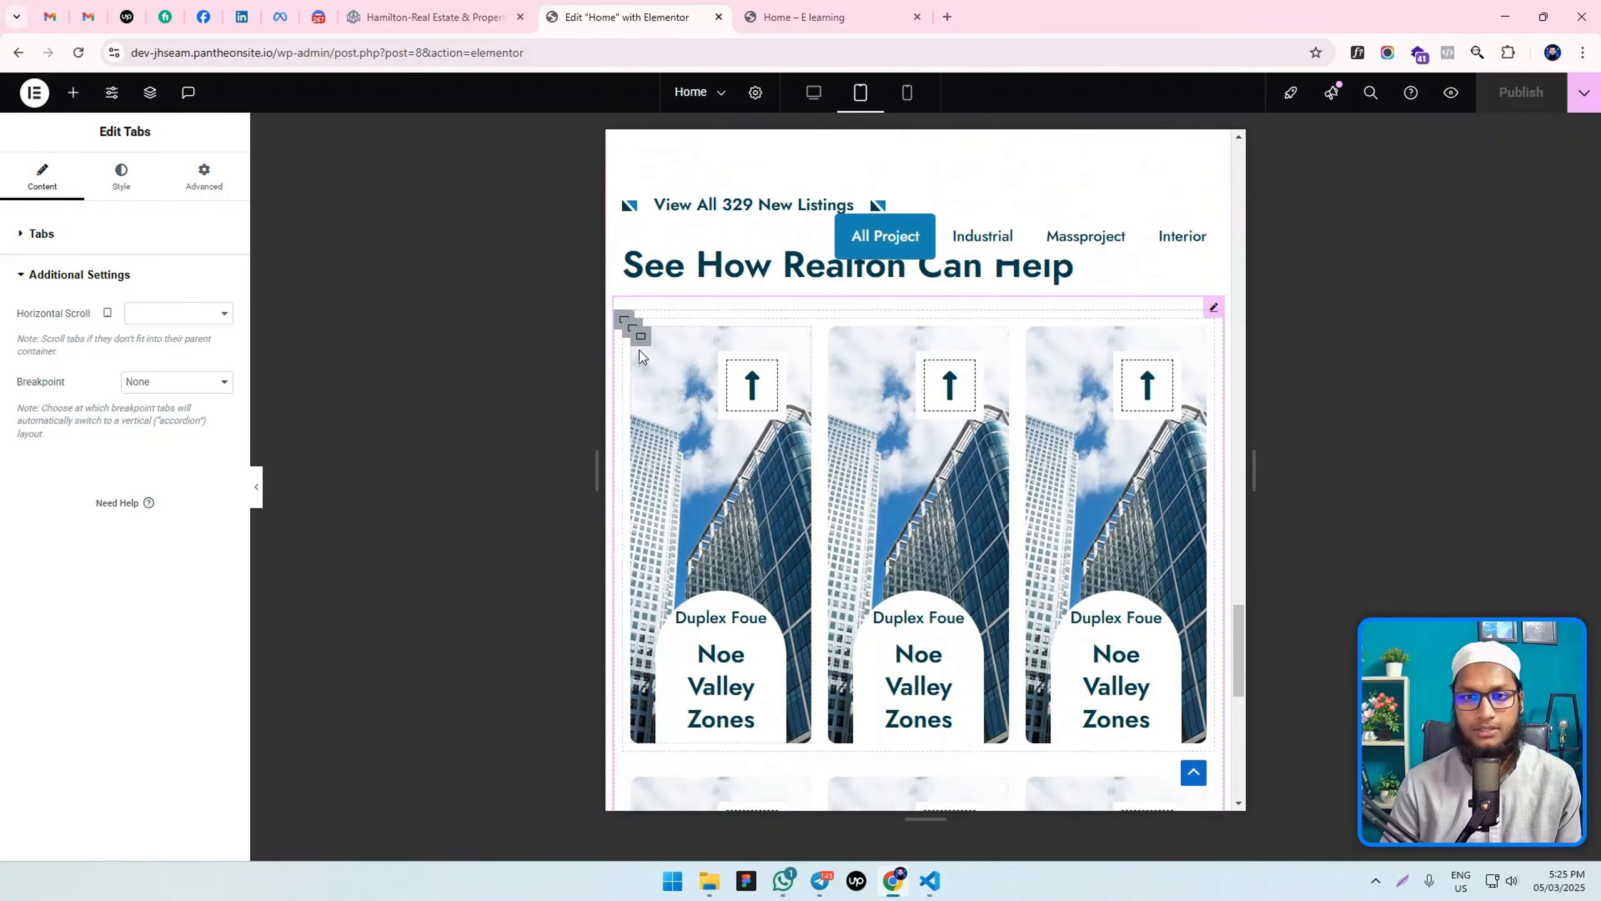
pyautogui.click(620, 375)
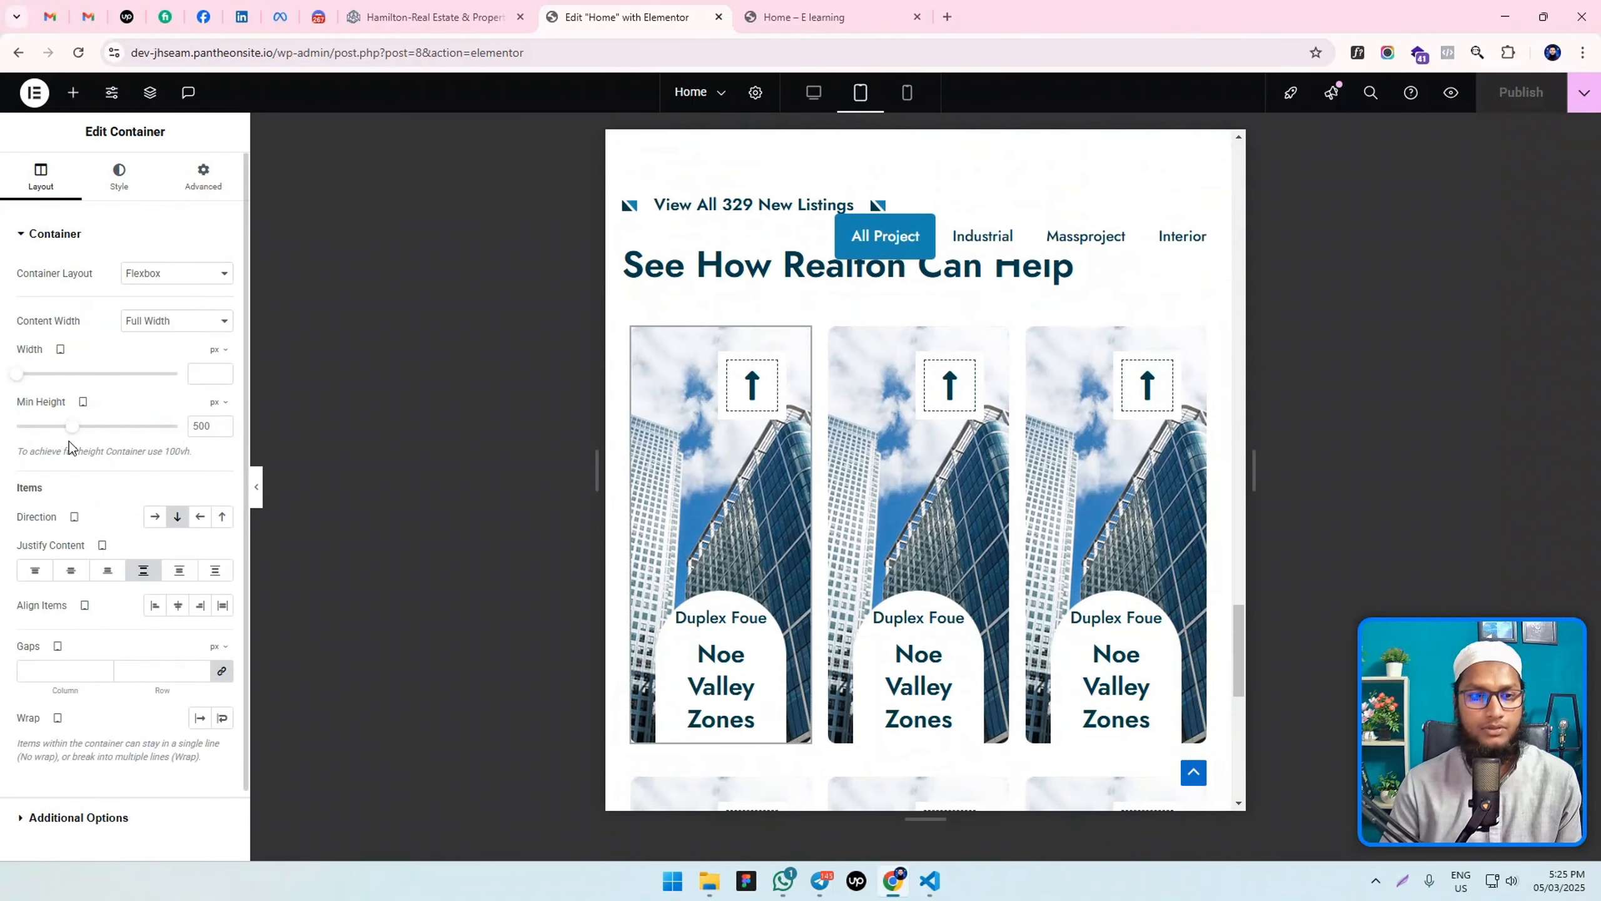
pyautogui.moveTo(59, 429); pyautogui.dragTo(53, 429)
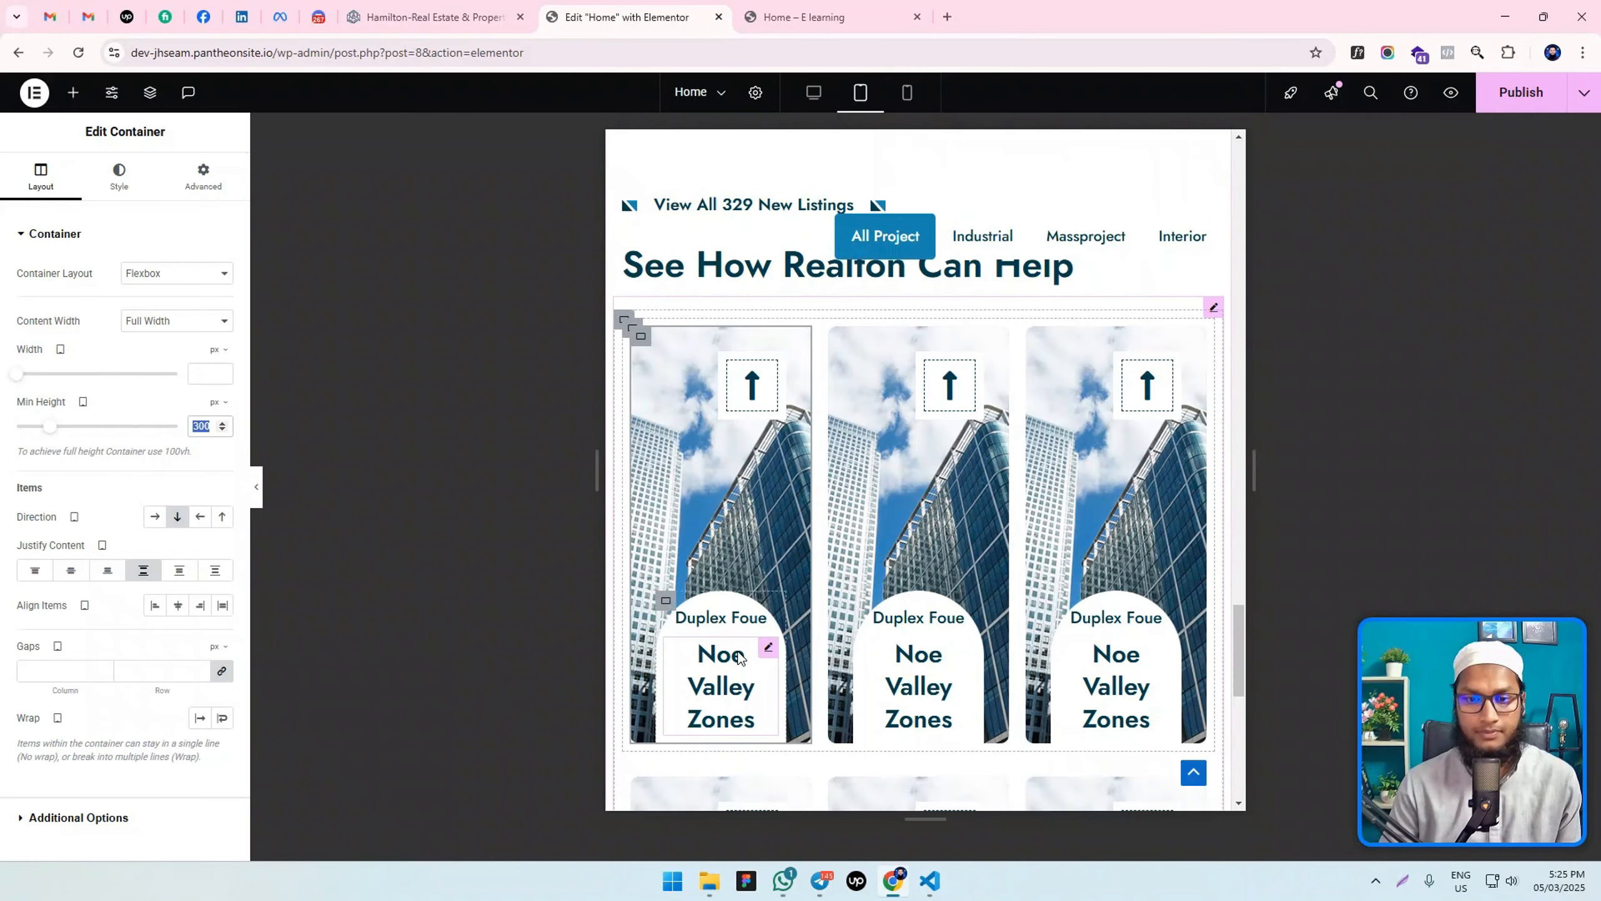
# Set the tablet font size of the first card's "Noe Valley Zones" heading to 25 px.
pyautogui.click(753, 719)
pyautogui.click(122, 177)
pyautogui.click(223, 321)
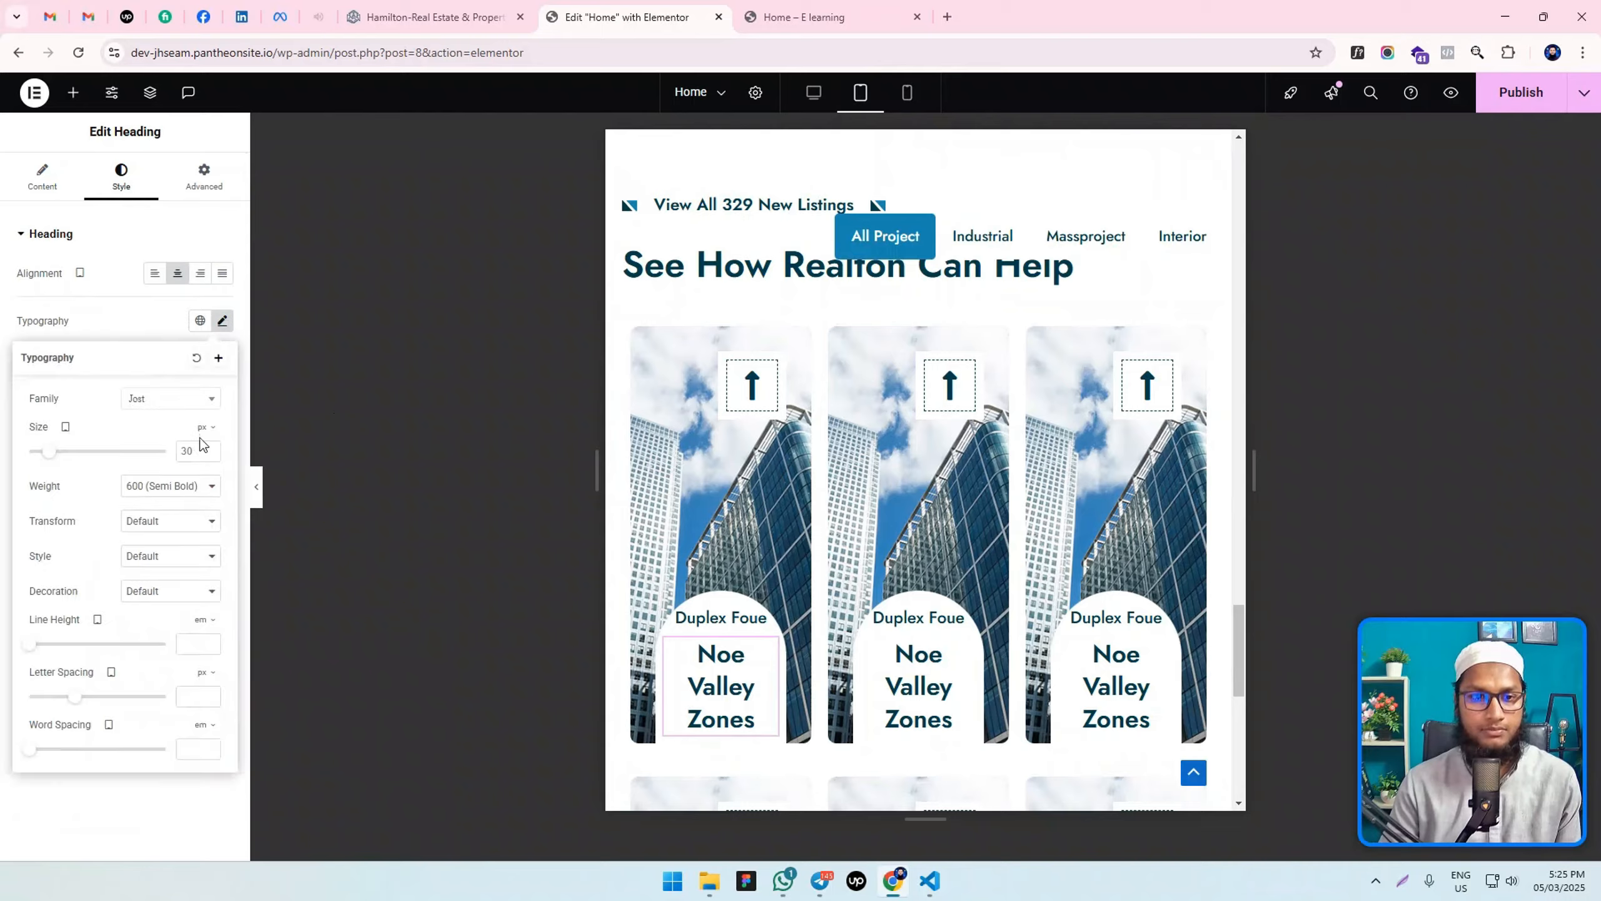
pyautogui.doubleClick(181, 441)
pyautogui.write('25')
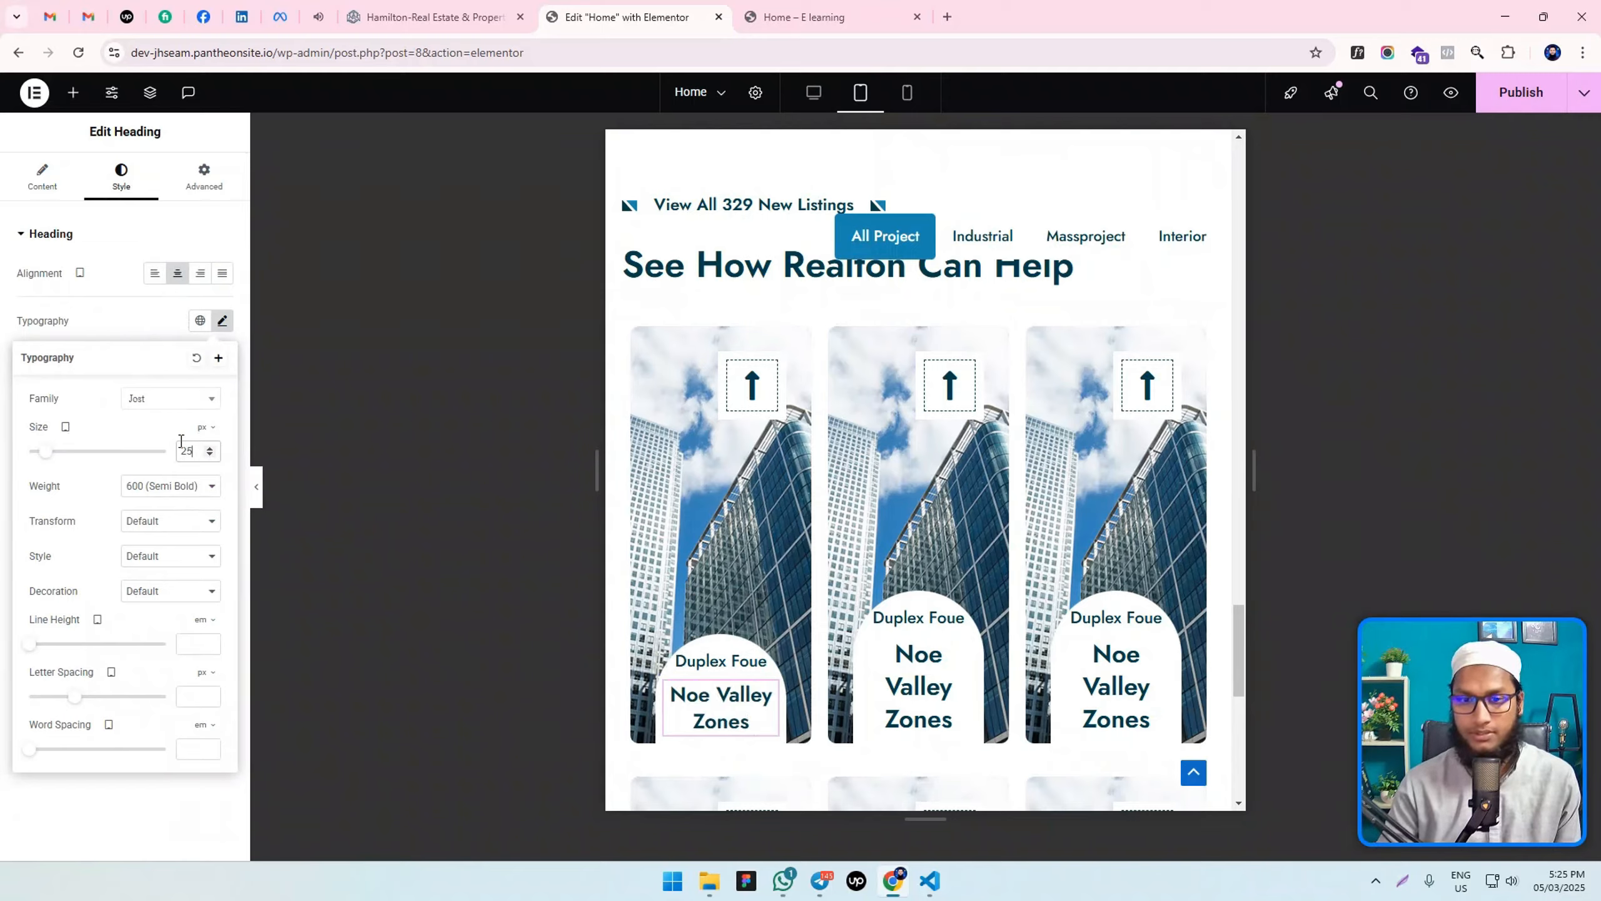
# Set the tablet font size of the first card's "Duplex Foue" heading to 18 px.
pyautogui.click(718, 661)
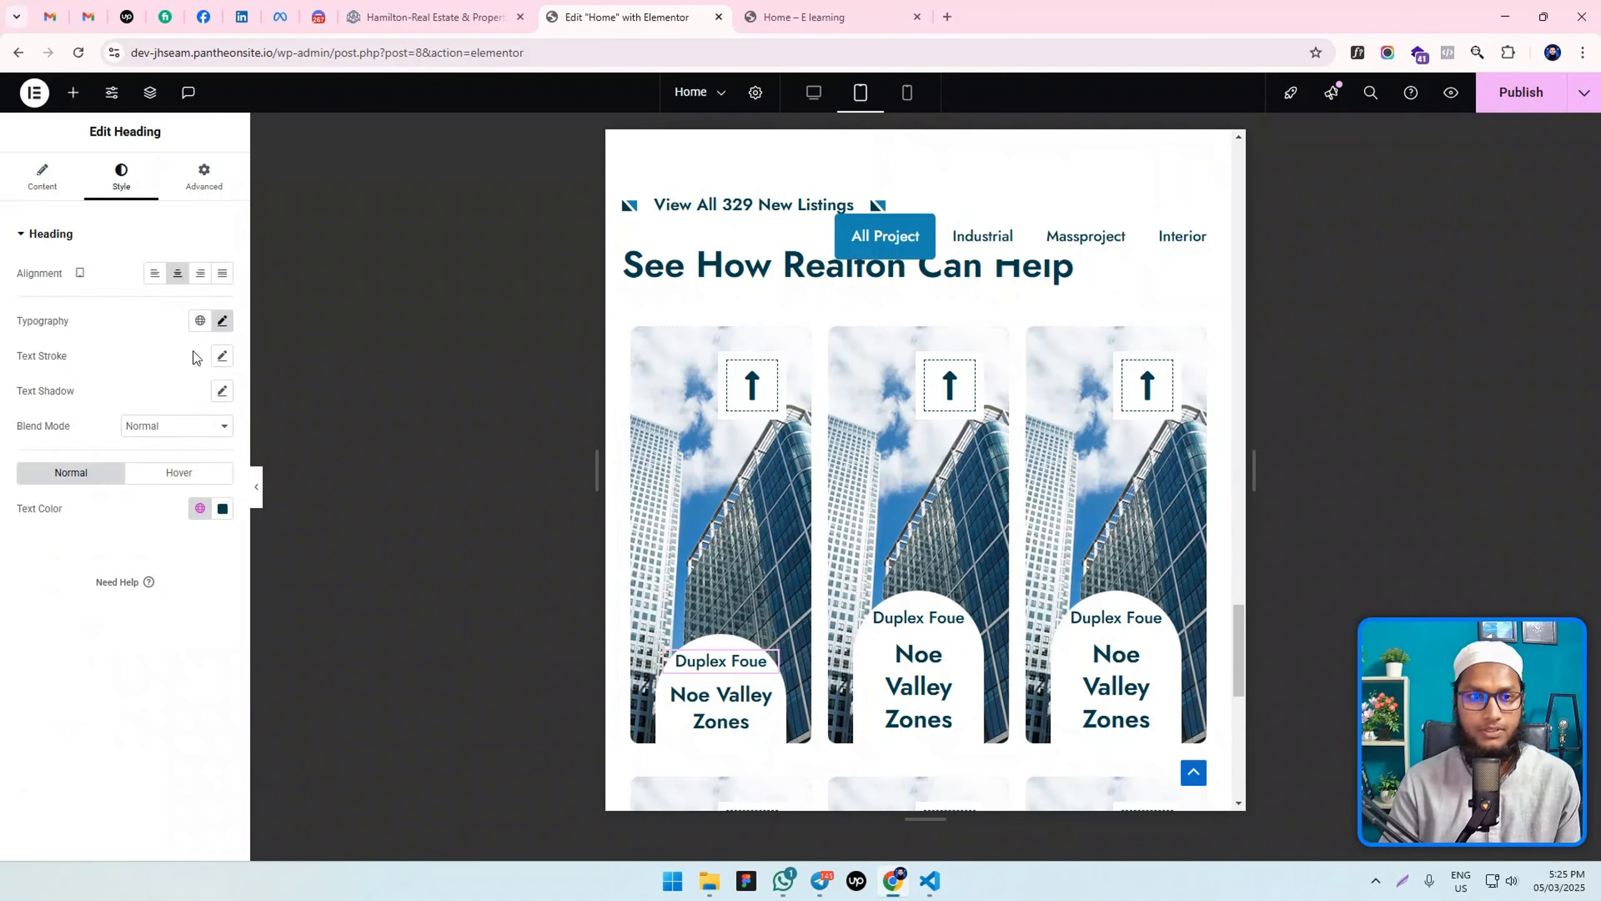
pyautogui.click(221, 322)
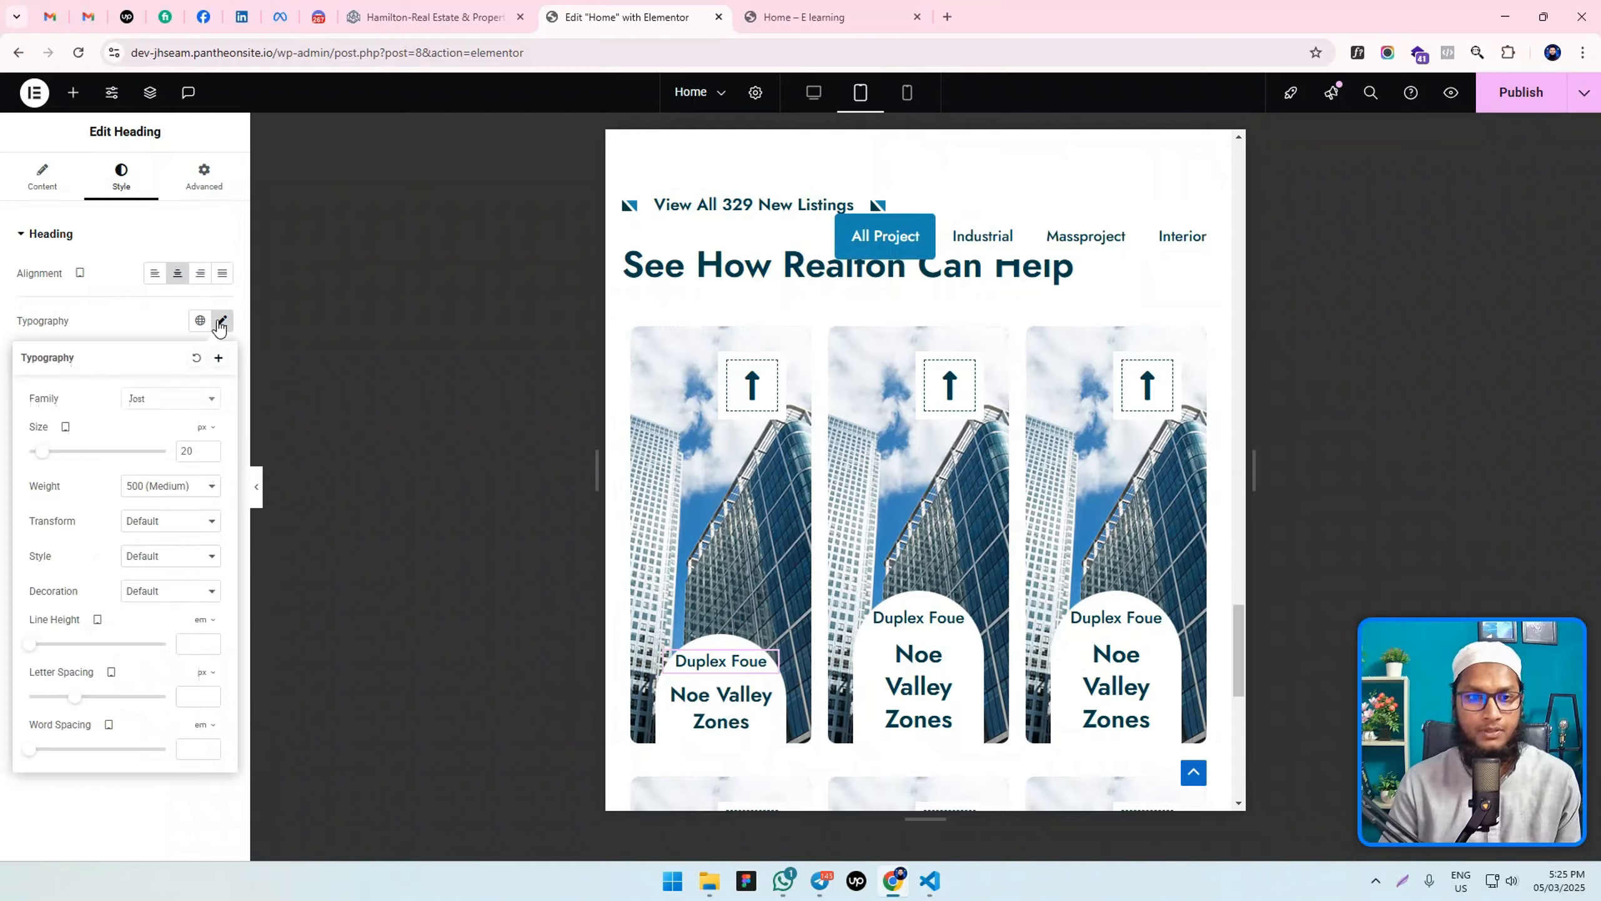
pyautogui.doubleClick(198, 449)
pyautogui.write('18')
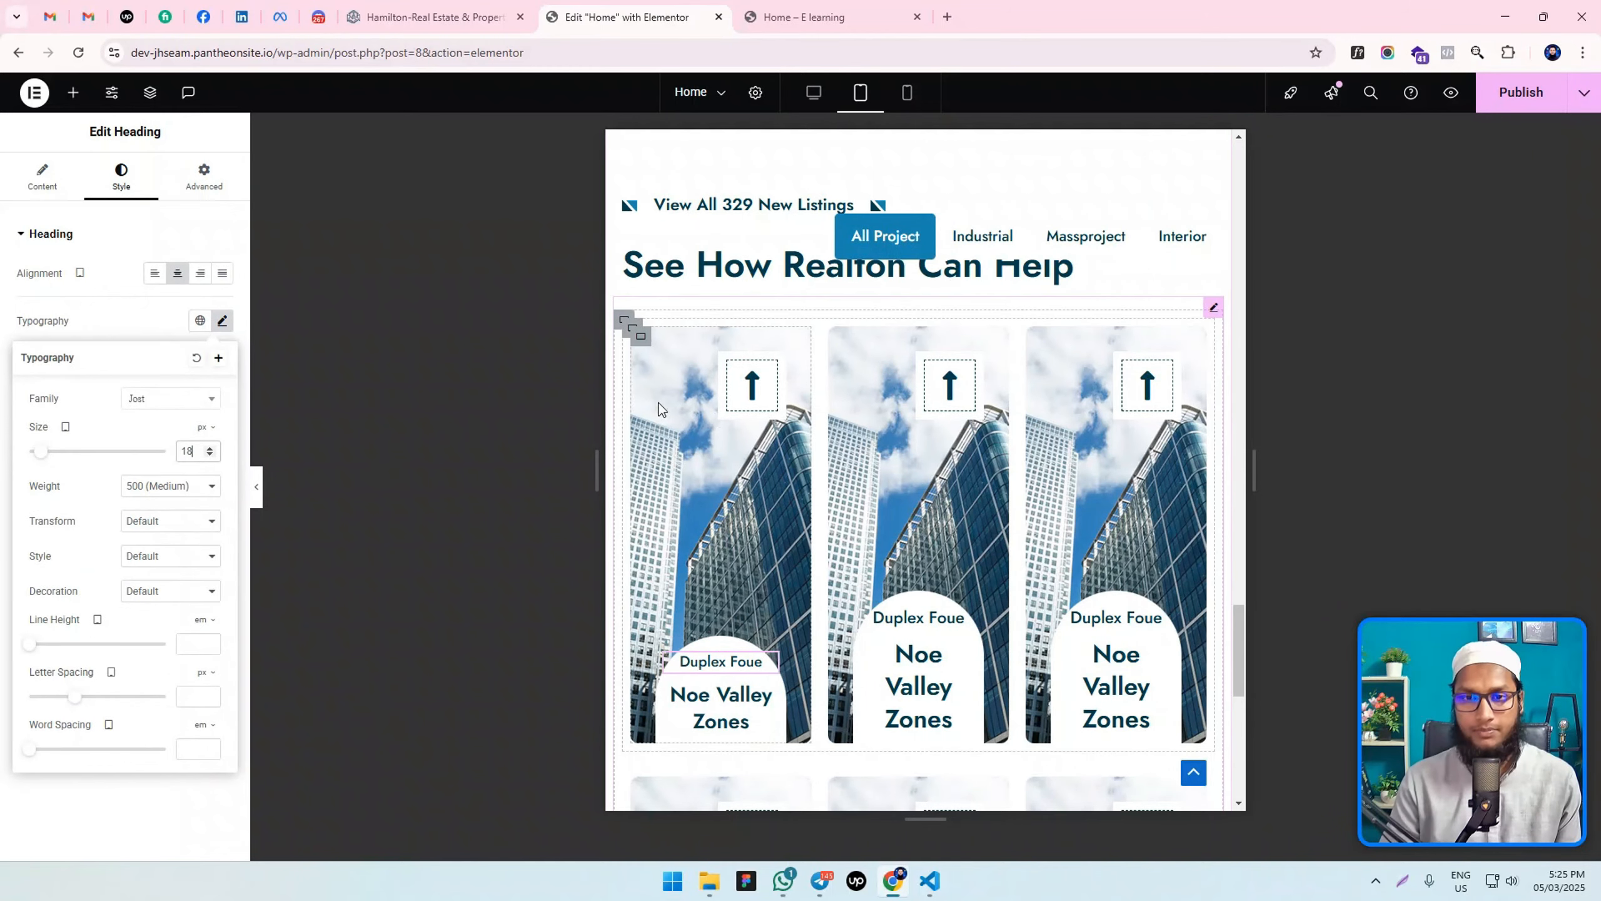
# Copy the first card container's style onto the second and third cards in the top row.
pyautogui.rightClick(643, 337)
pyautogui.click(692, 449)
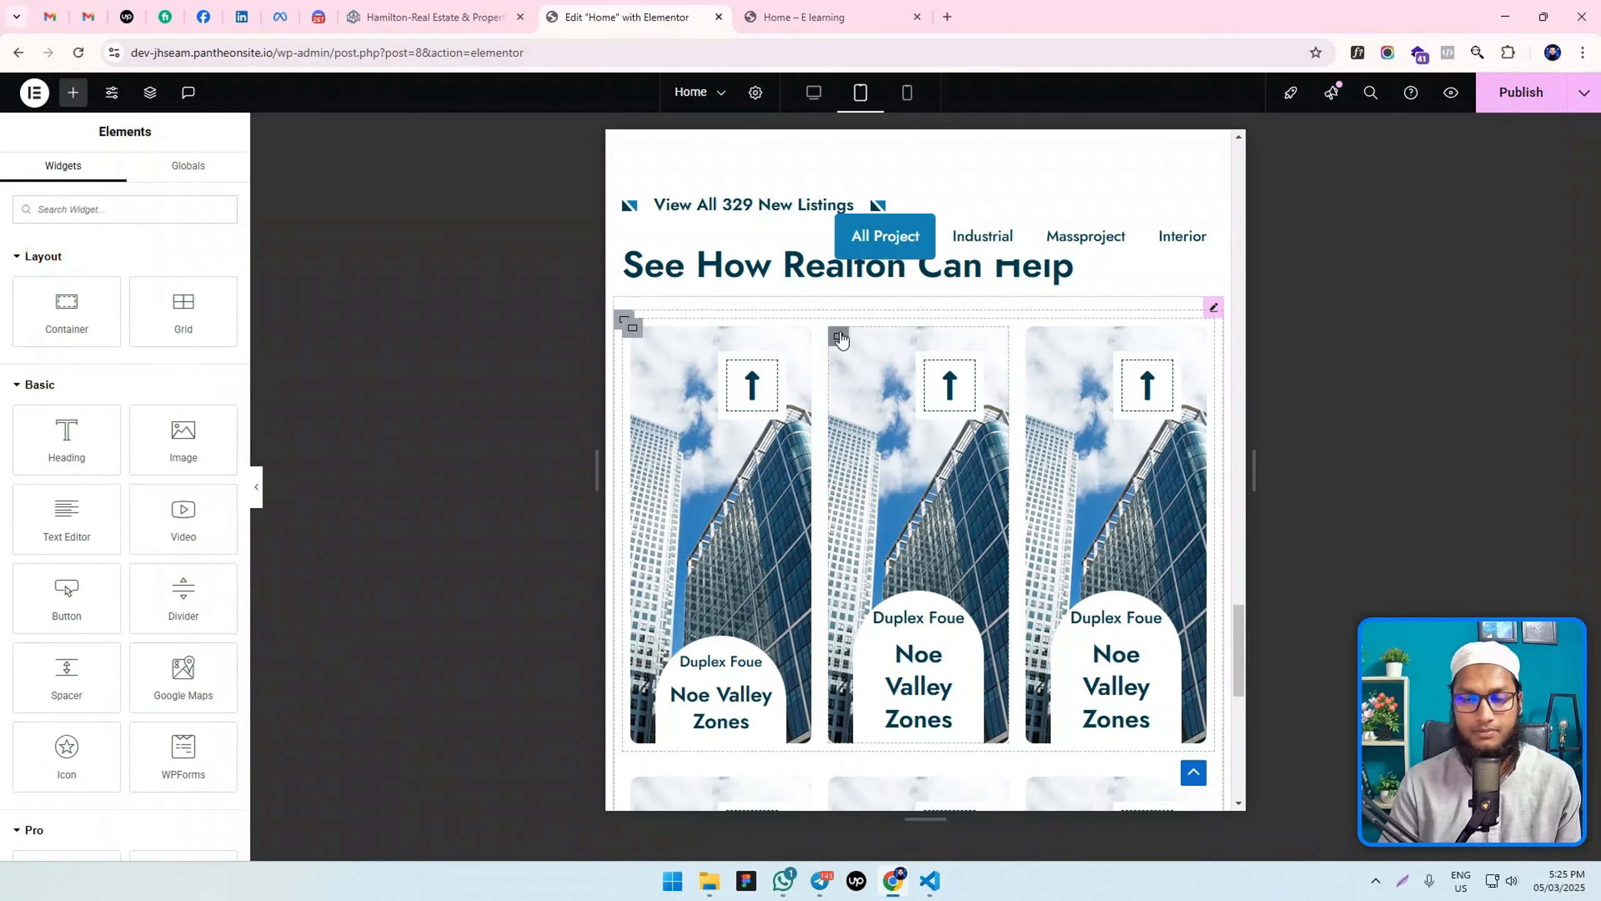
pyautogui.rightClick(840, 339)
pyautogui.click(913, 512)
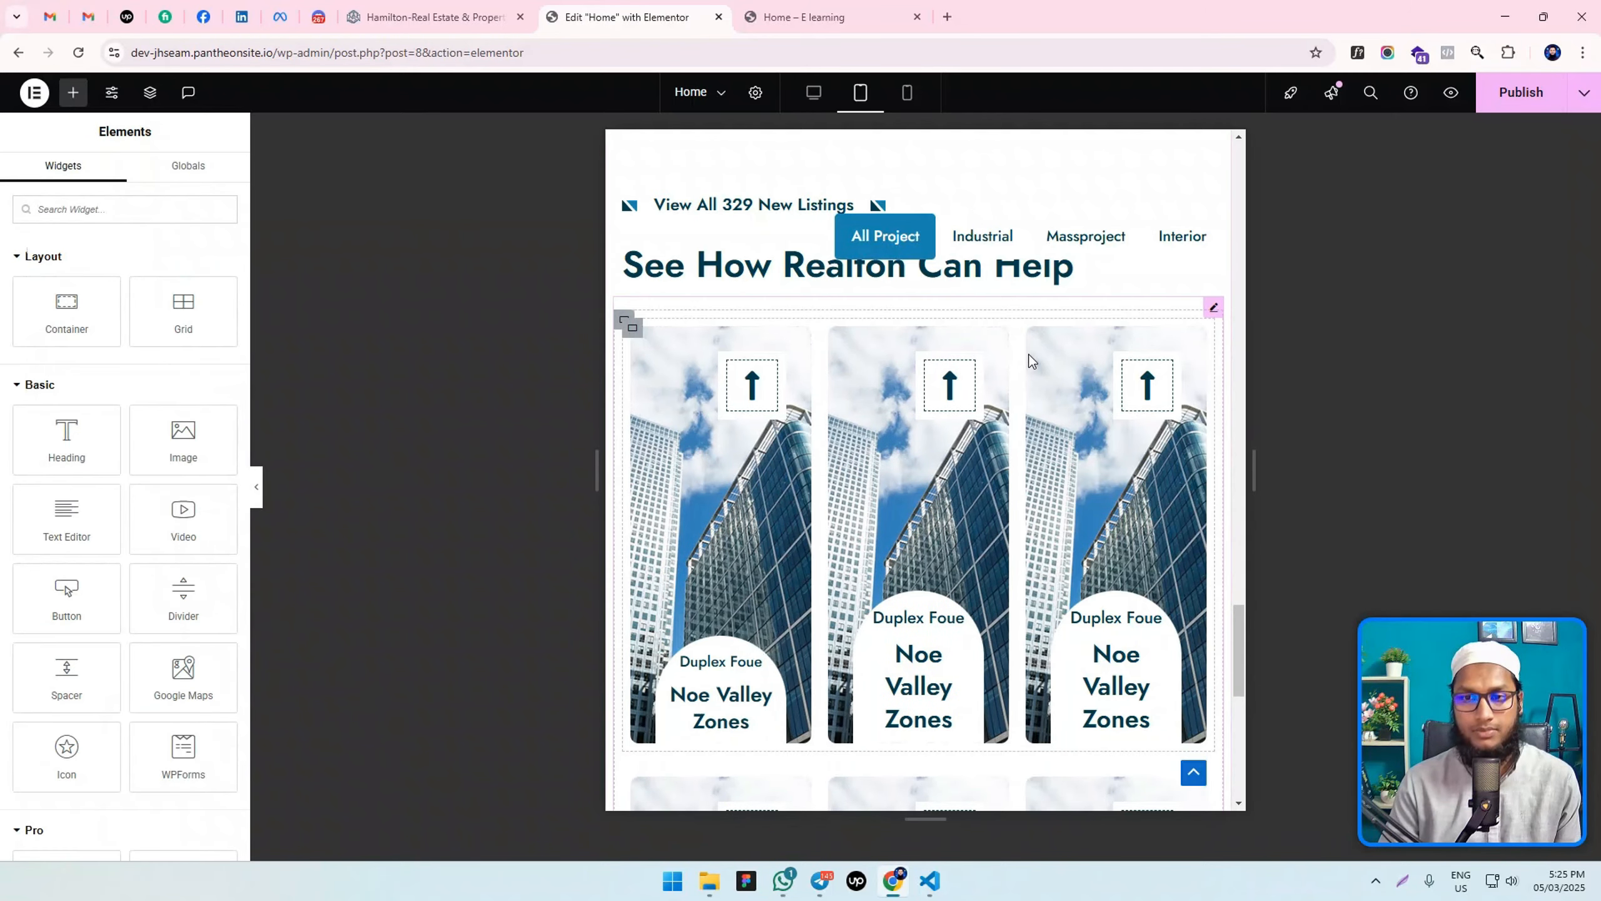
pyautogui.rightClick(1036, 339)
pyautogui.click(1100, 509)
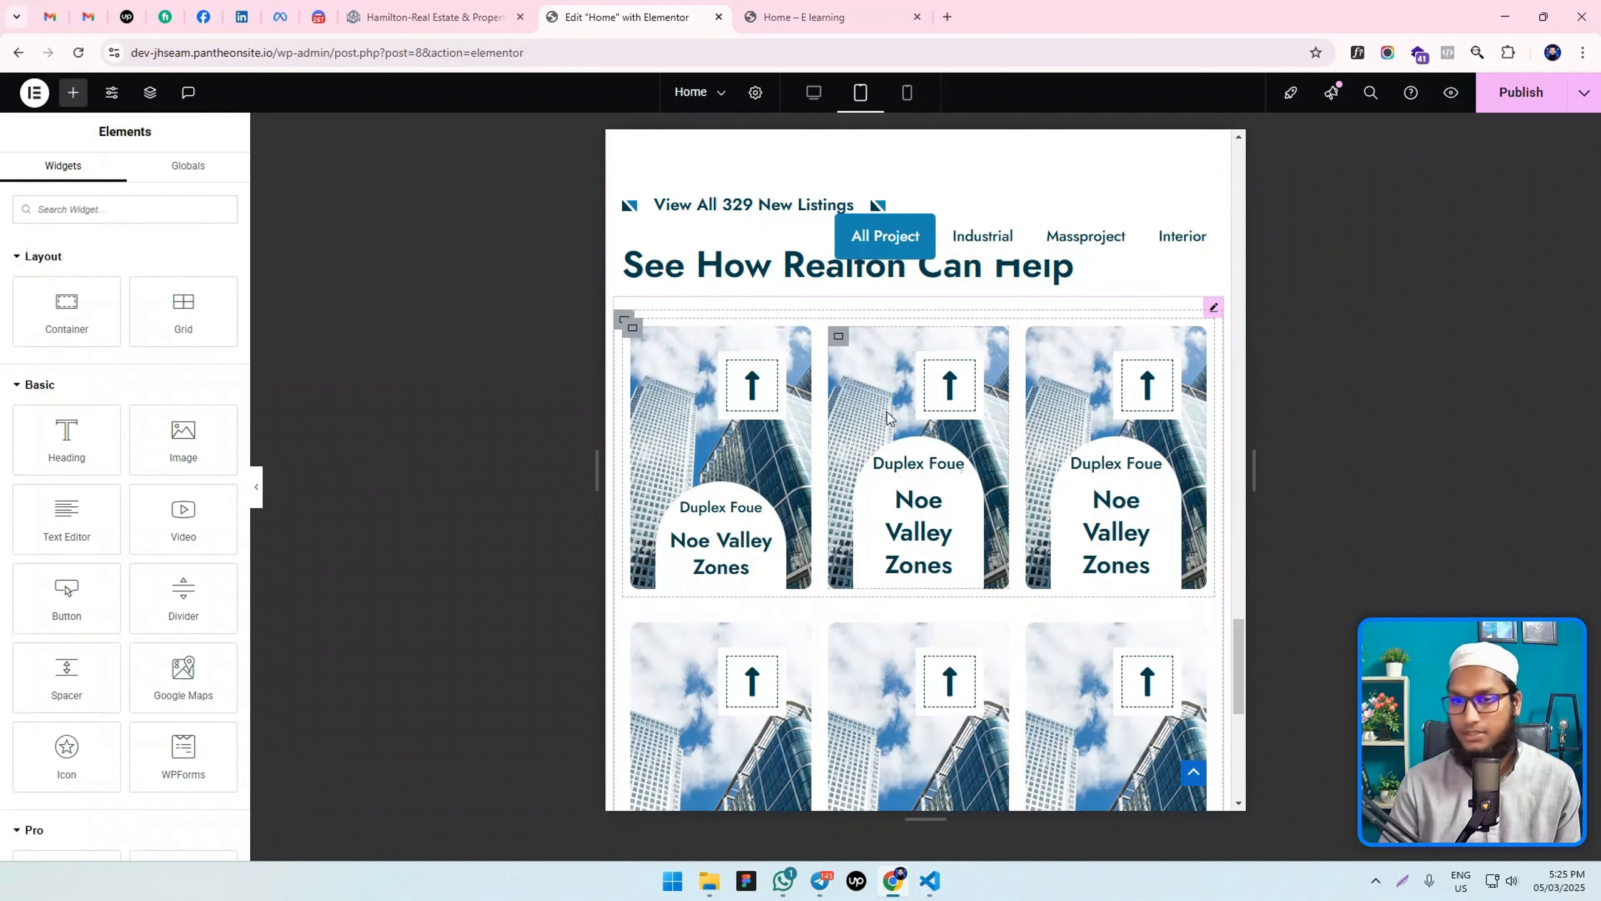
# Apply the first card's "Noe Valley Zones" heading style to the same heading in the second and third cards.
pyautogui.rightClick(770, 523)
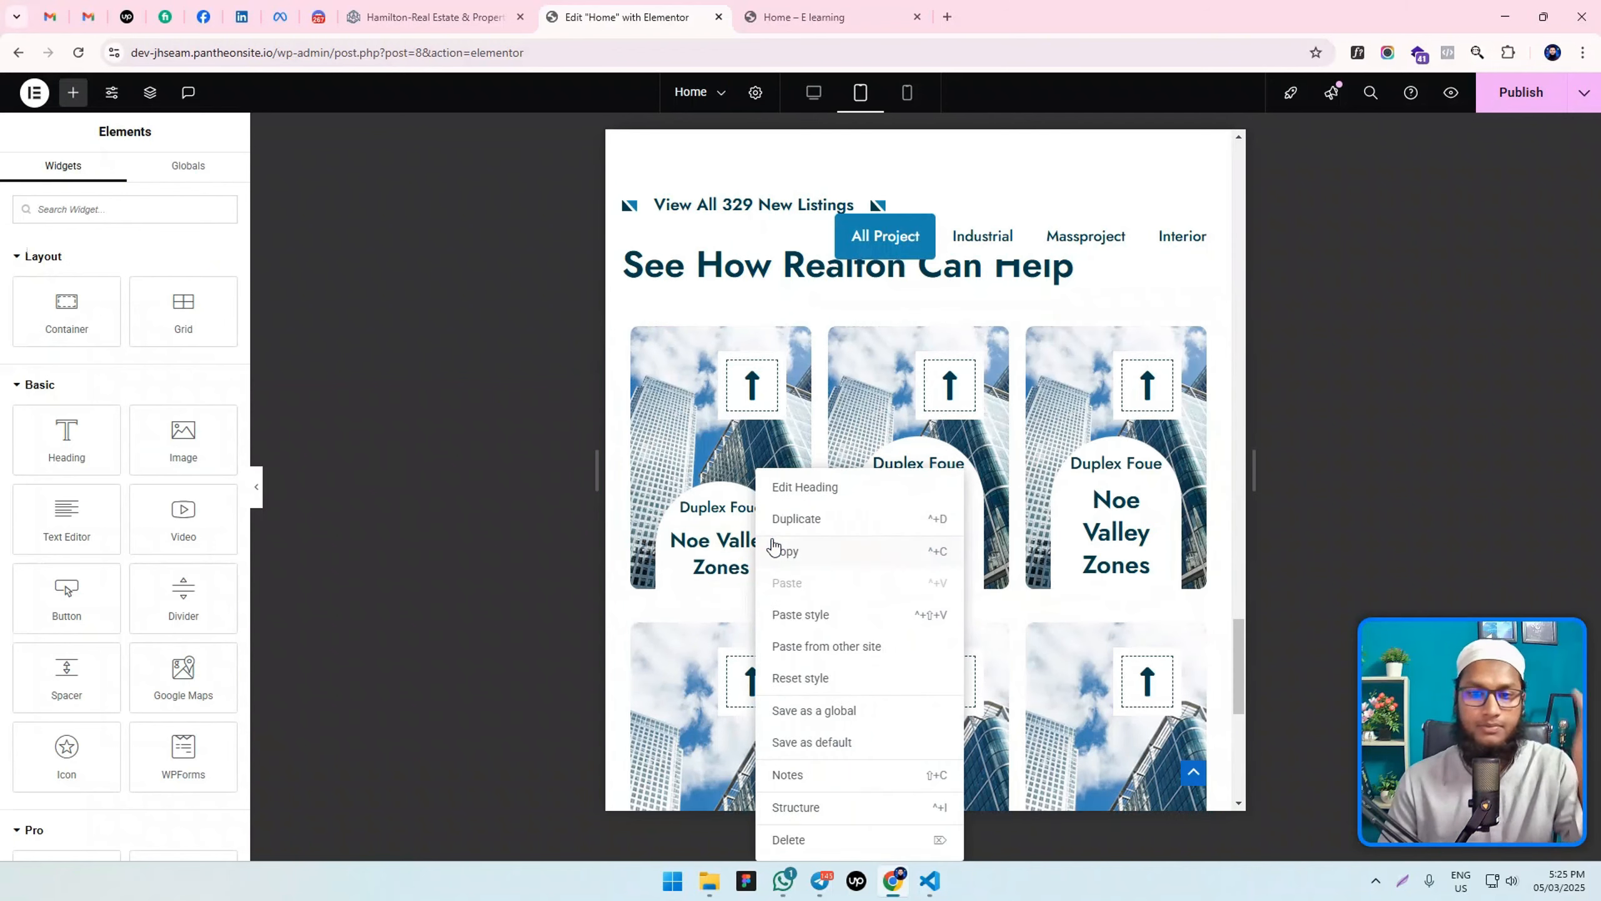
pyautogui.click(815, 558)
pyautogui.rightClick(914, 530)
pyautogui.click(986, 617)
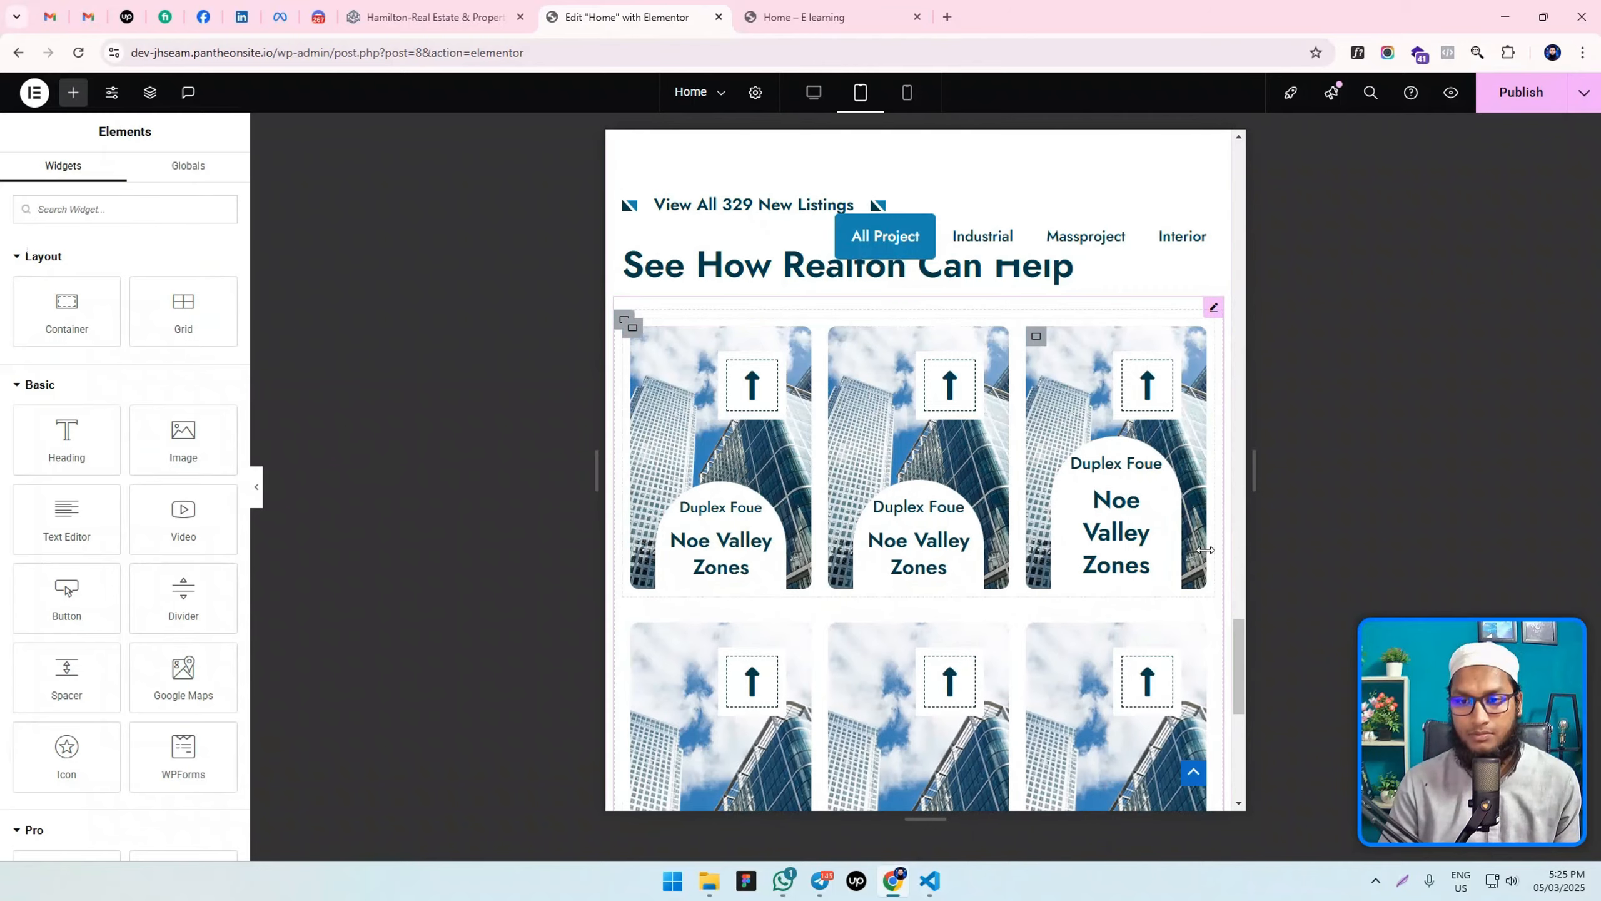
pyautogui.rightClick(1142, 505)
pyautogui.click(1201, 613)
# Apply the first card's "Duplex Foue" heading style to the same heading in the second and third cards.
pyautogui.rightClick(912, 495)
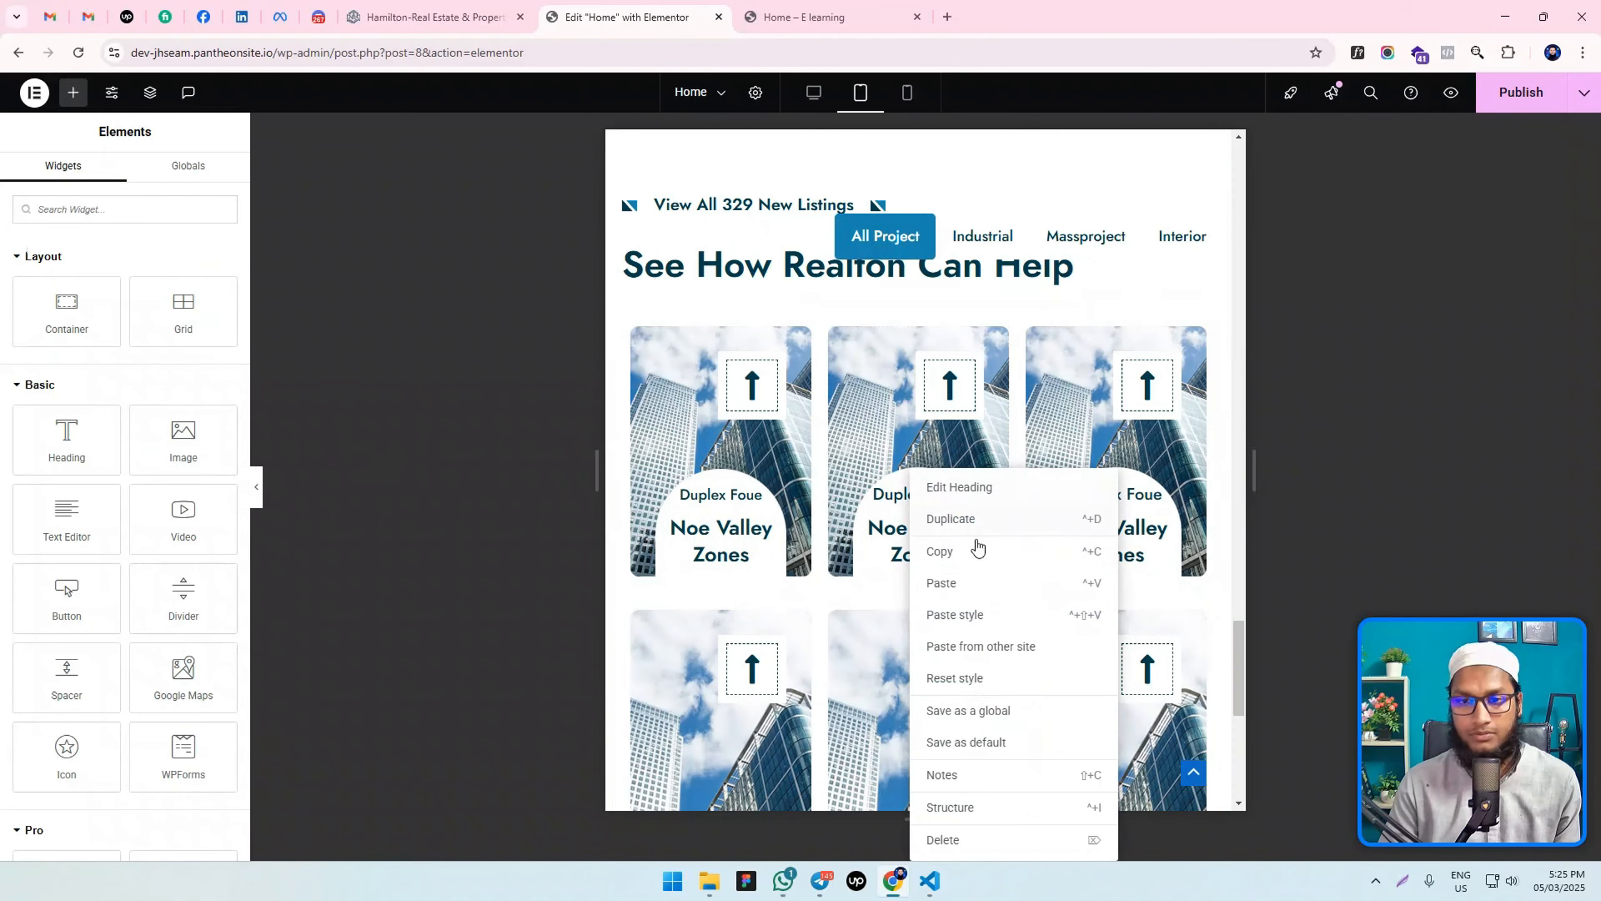
pyautogui.rightClick(739, 493)
pyautogui.click(770, 552)
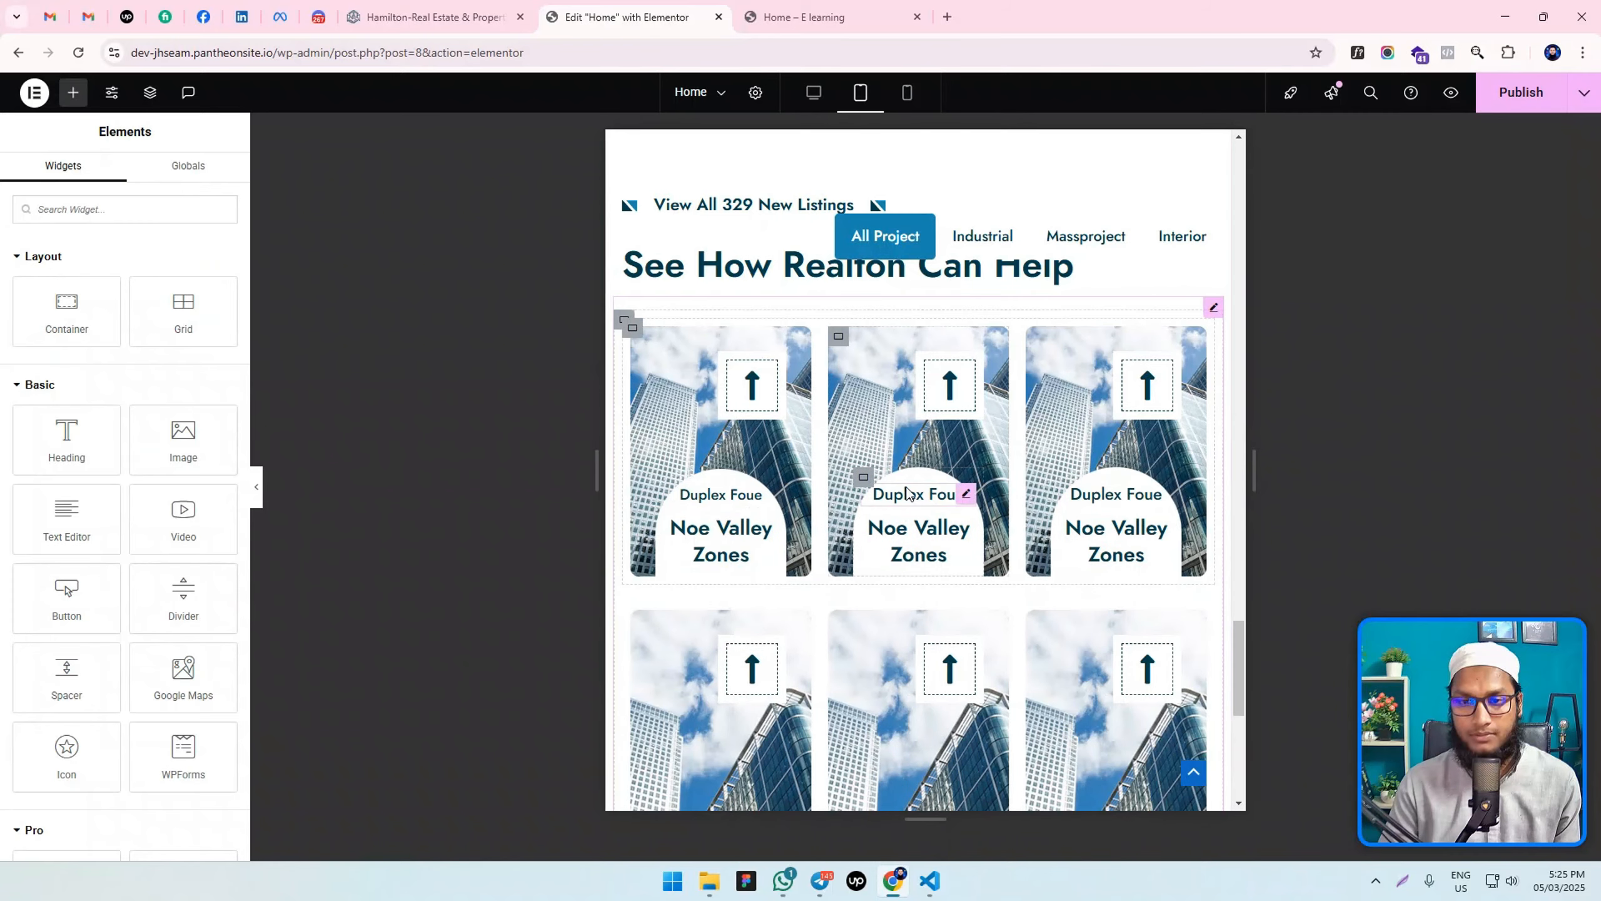
pyautogui.rightClick(912, 492)
pyautogui.click(986, 615)
pyautogui.rightClick(1117, 512)
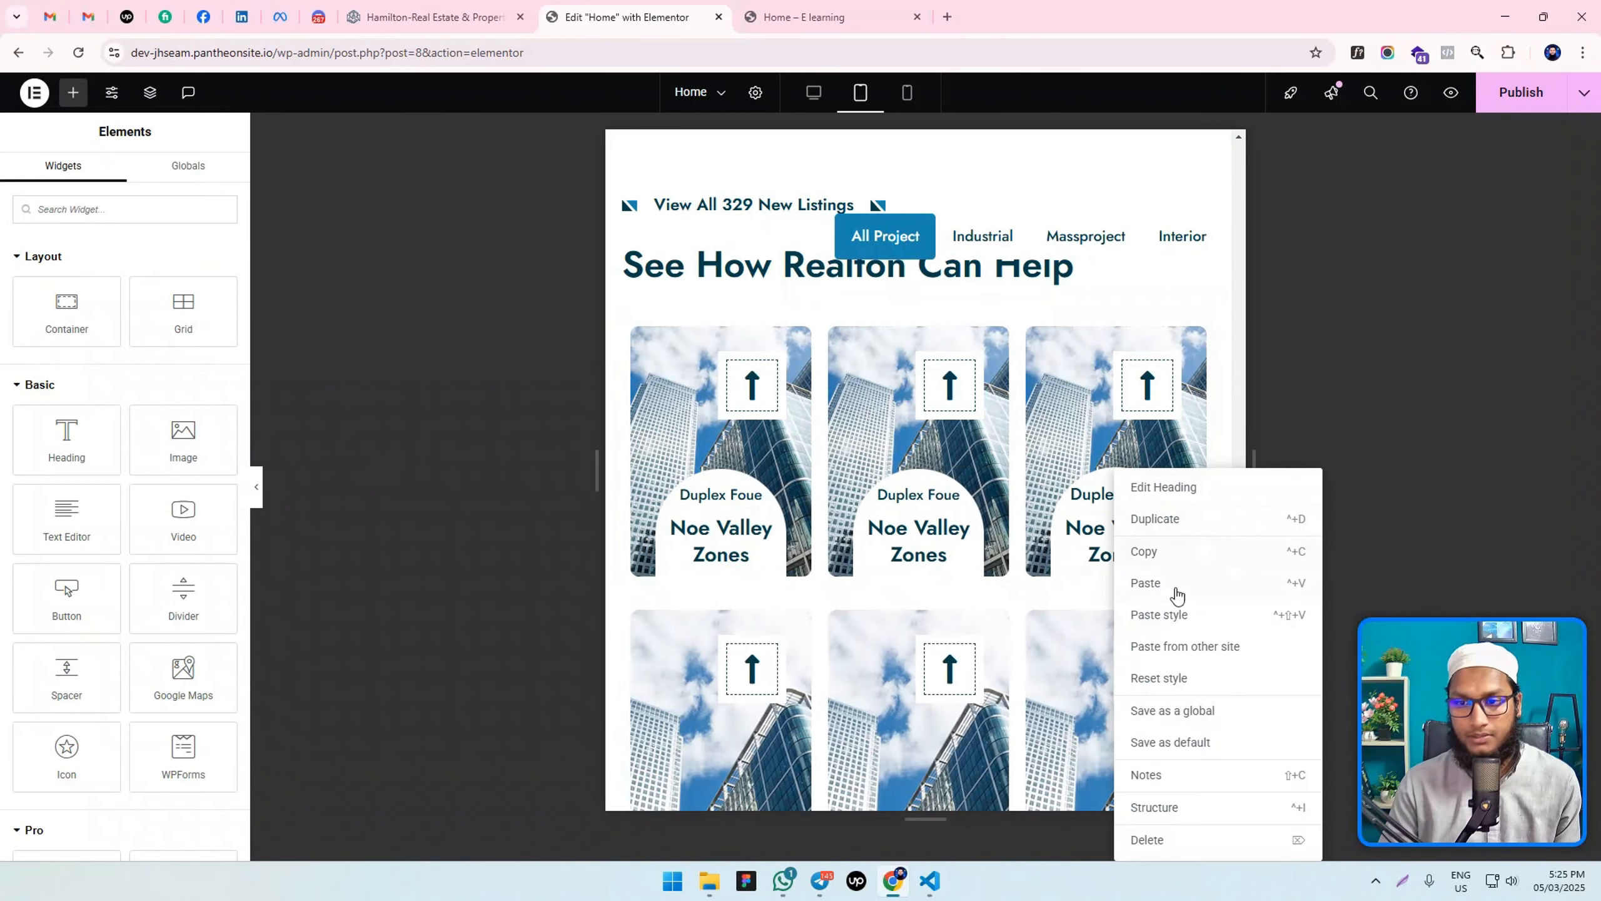
pyautogui.click(1174, 615)
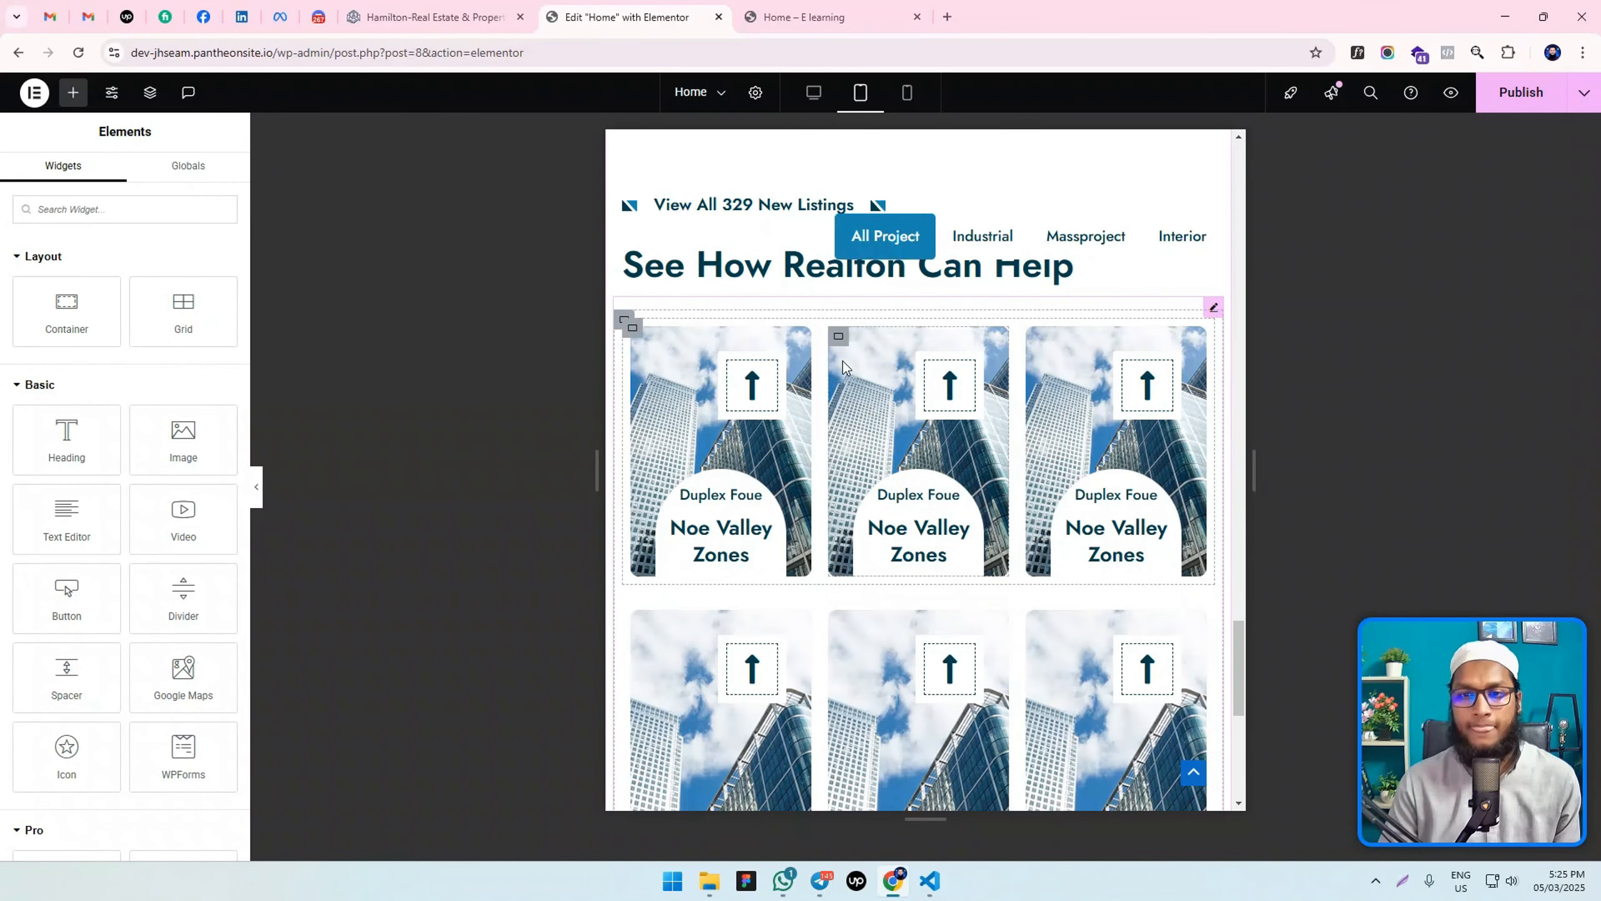
# Unlink the second card's tablet padding and set it to 10 px top, right and left, with 0 at the bottom.
pyautogui.click(838, 339)
pyautogui.click(203, 175)
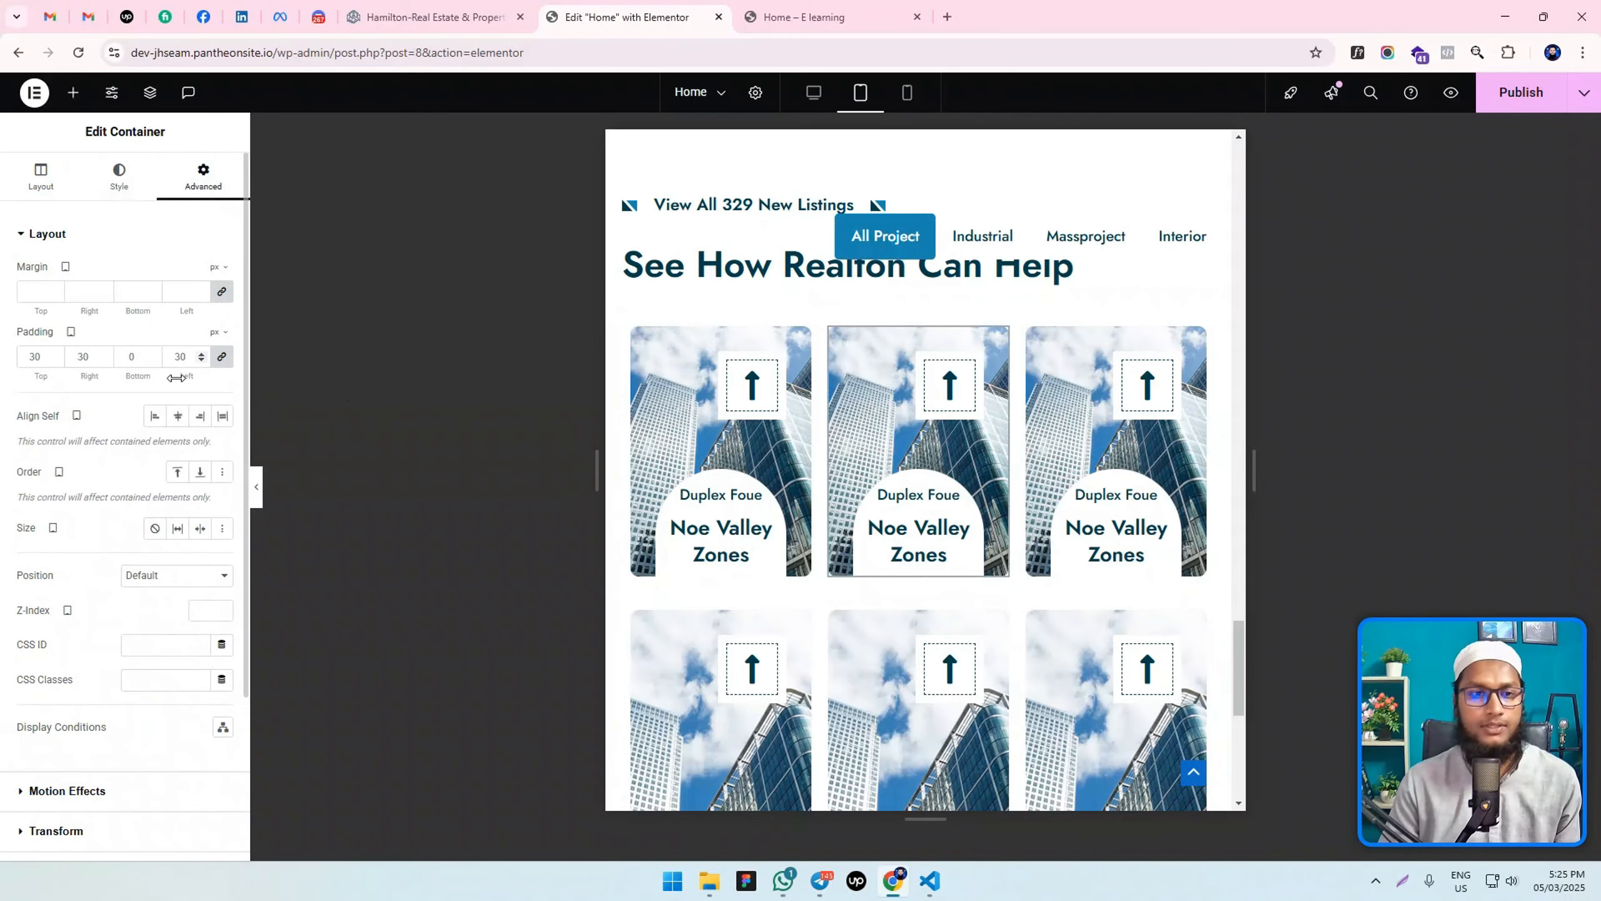
pyautogui.click(181, 357)
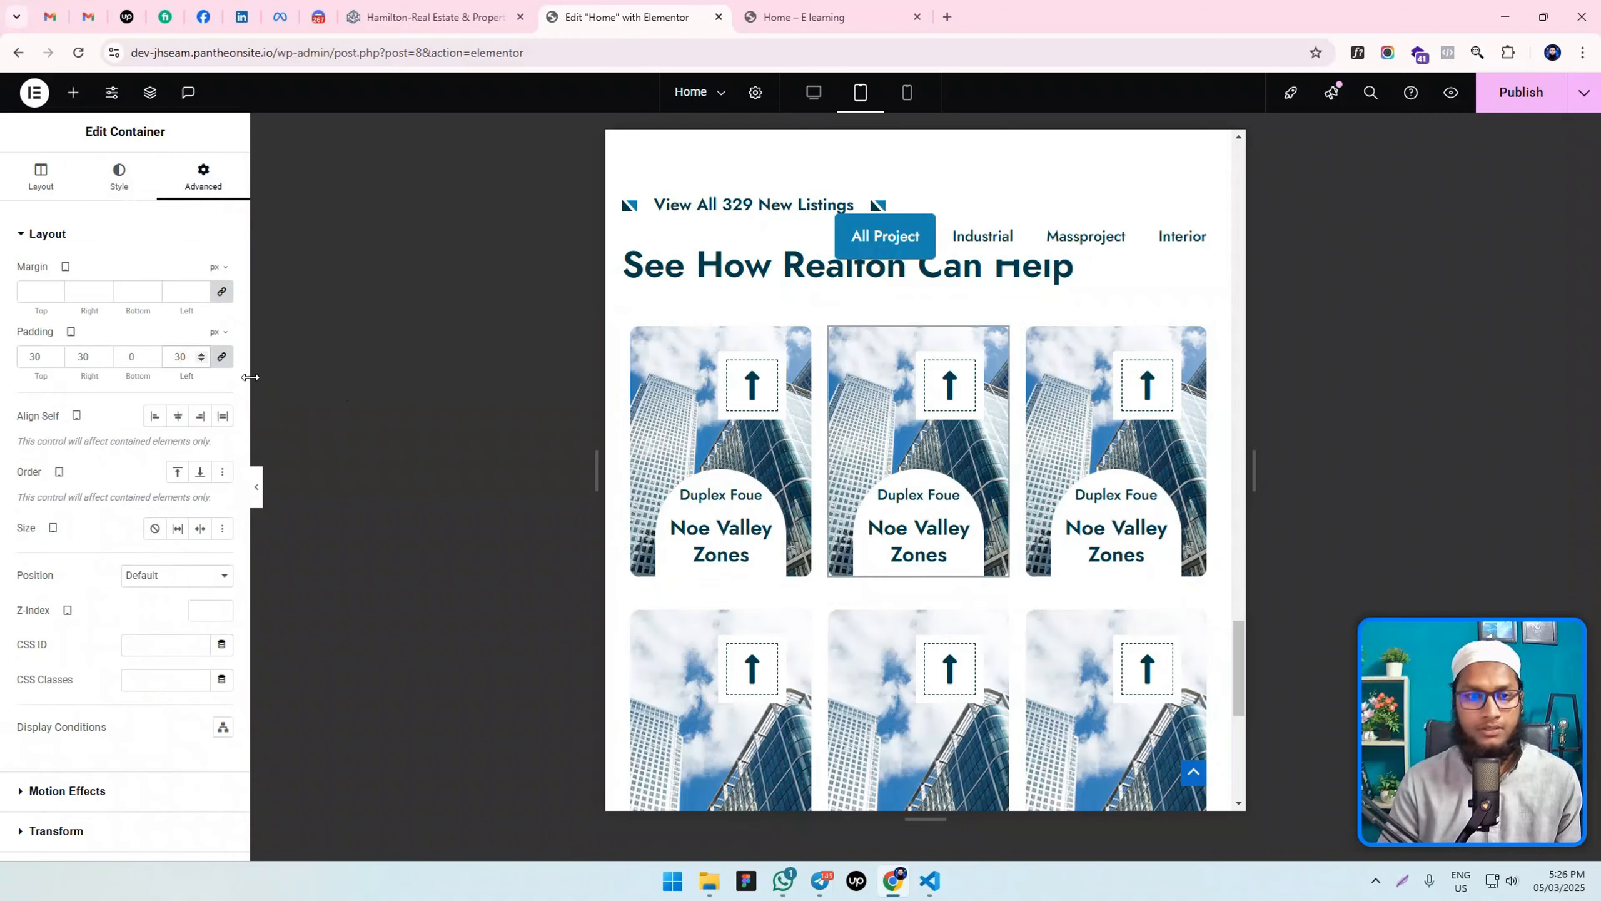
pyautogui.click(224, 359)
pyautogui.write('1')
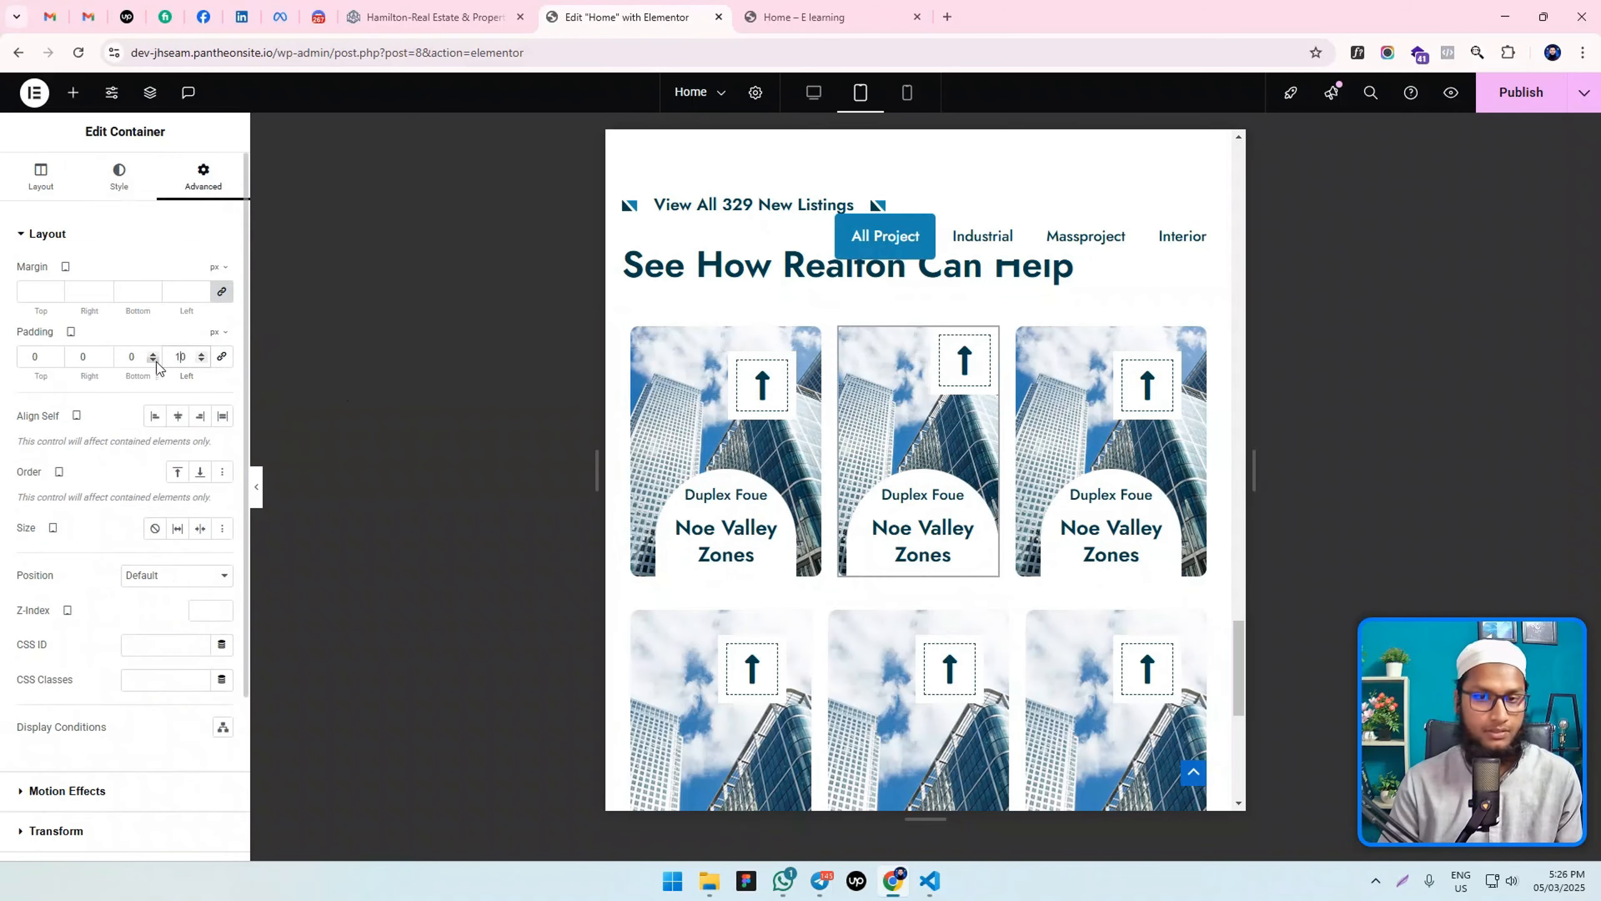
pyautogui.click(76, 352)
pyautogui.write('1')
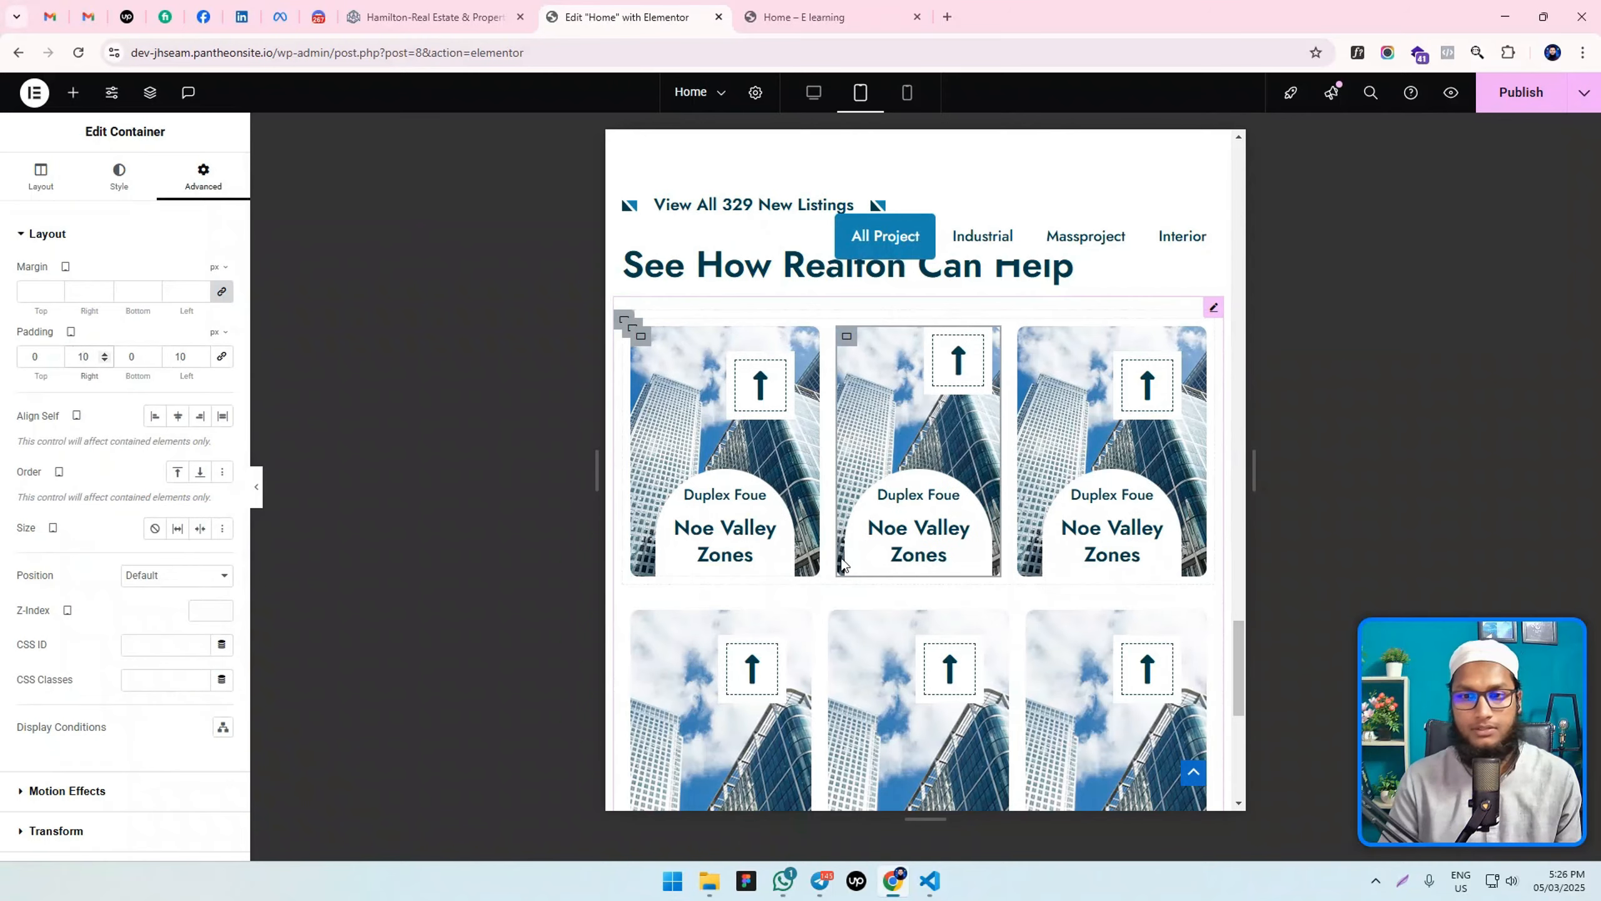
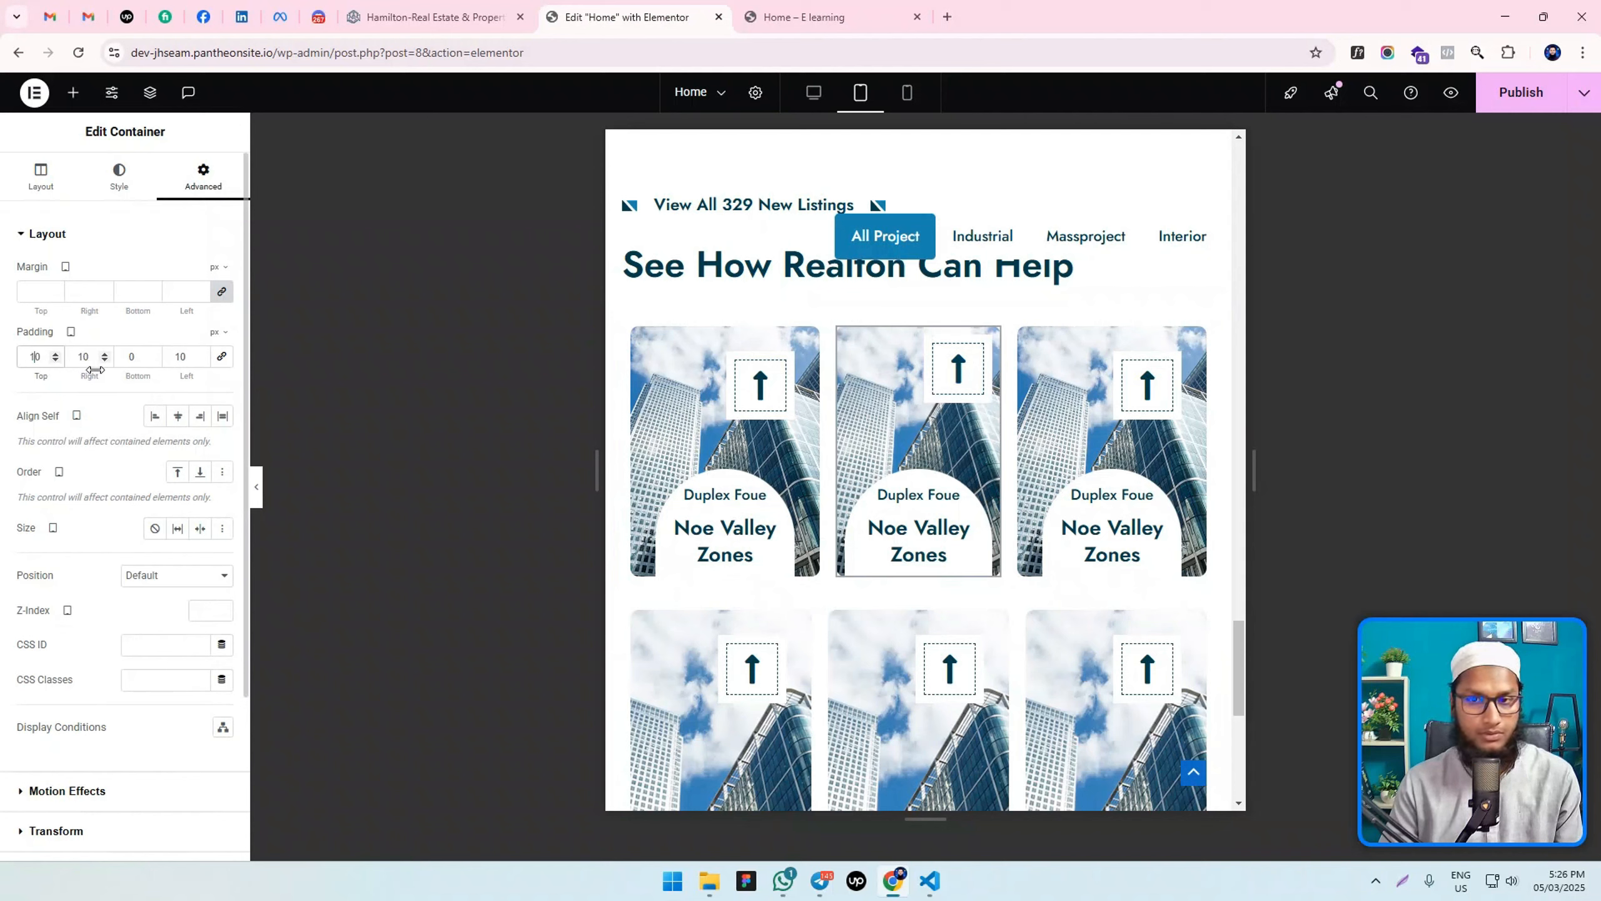
pyautogui.write('1')
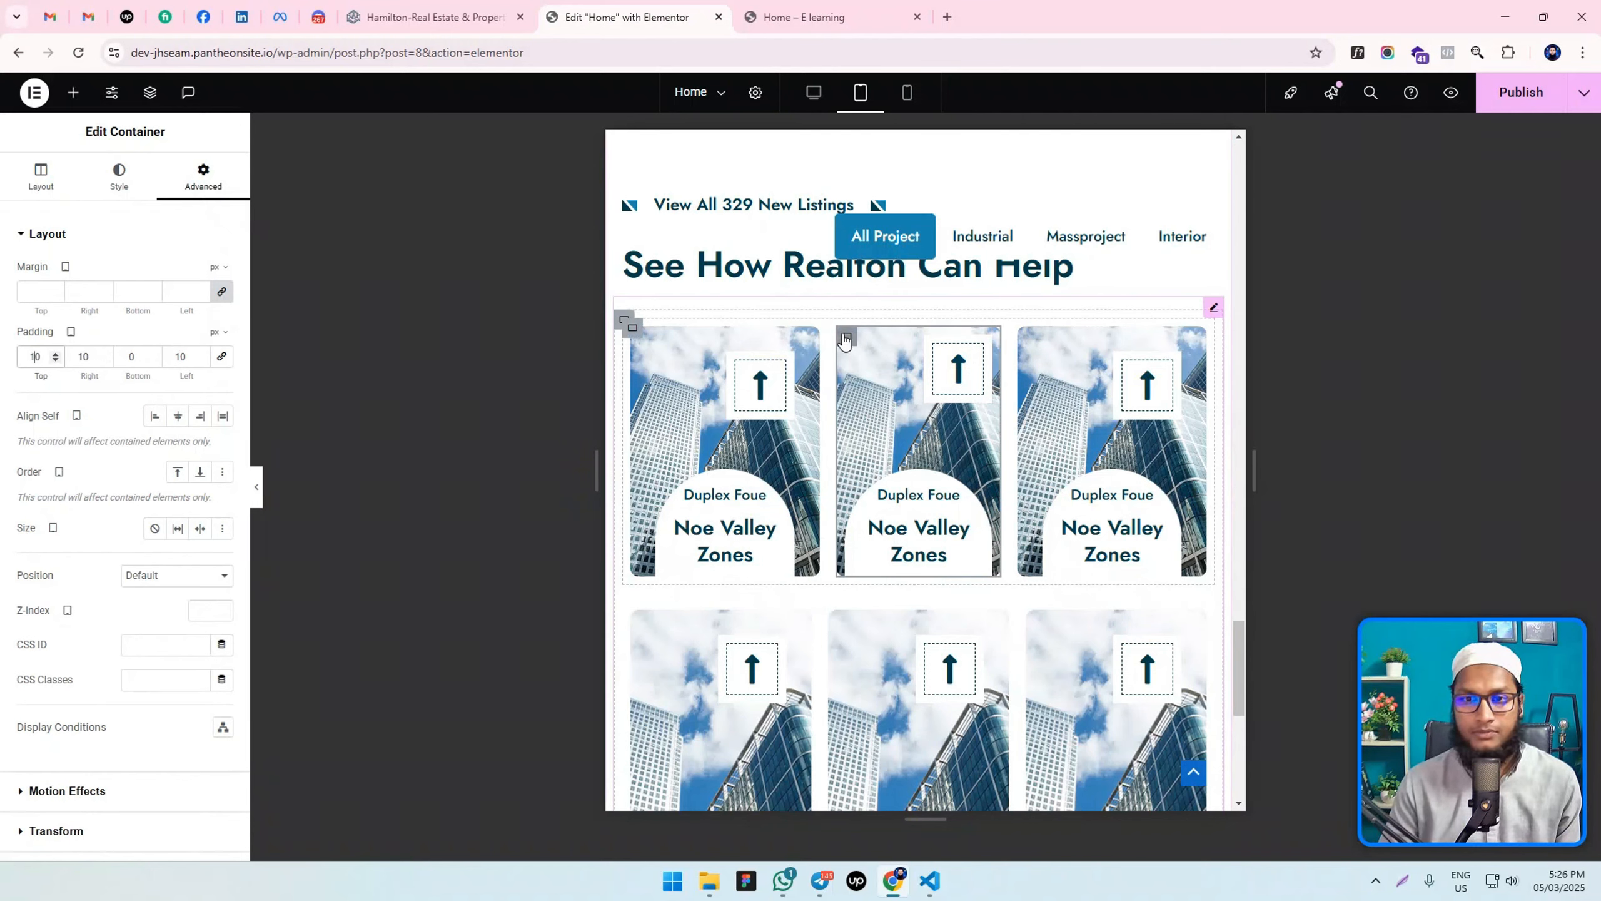
# Copy the second card container's style onto the first and third cards in the top row.
pyautogui.rightClick(848, 338)
pyautogui.click(898, 449)
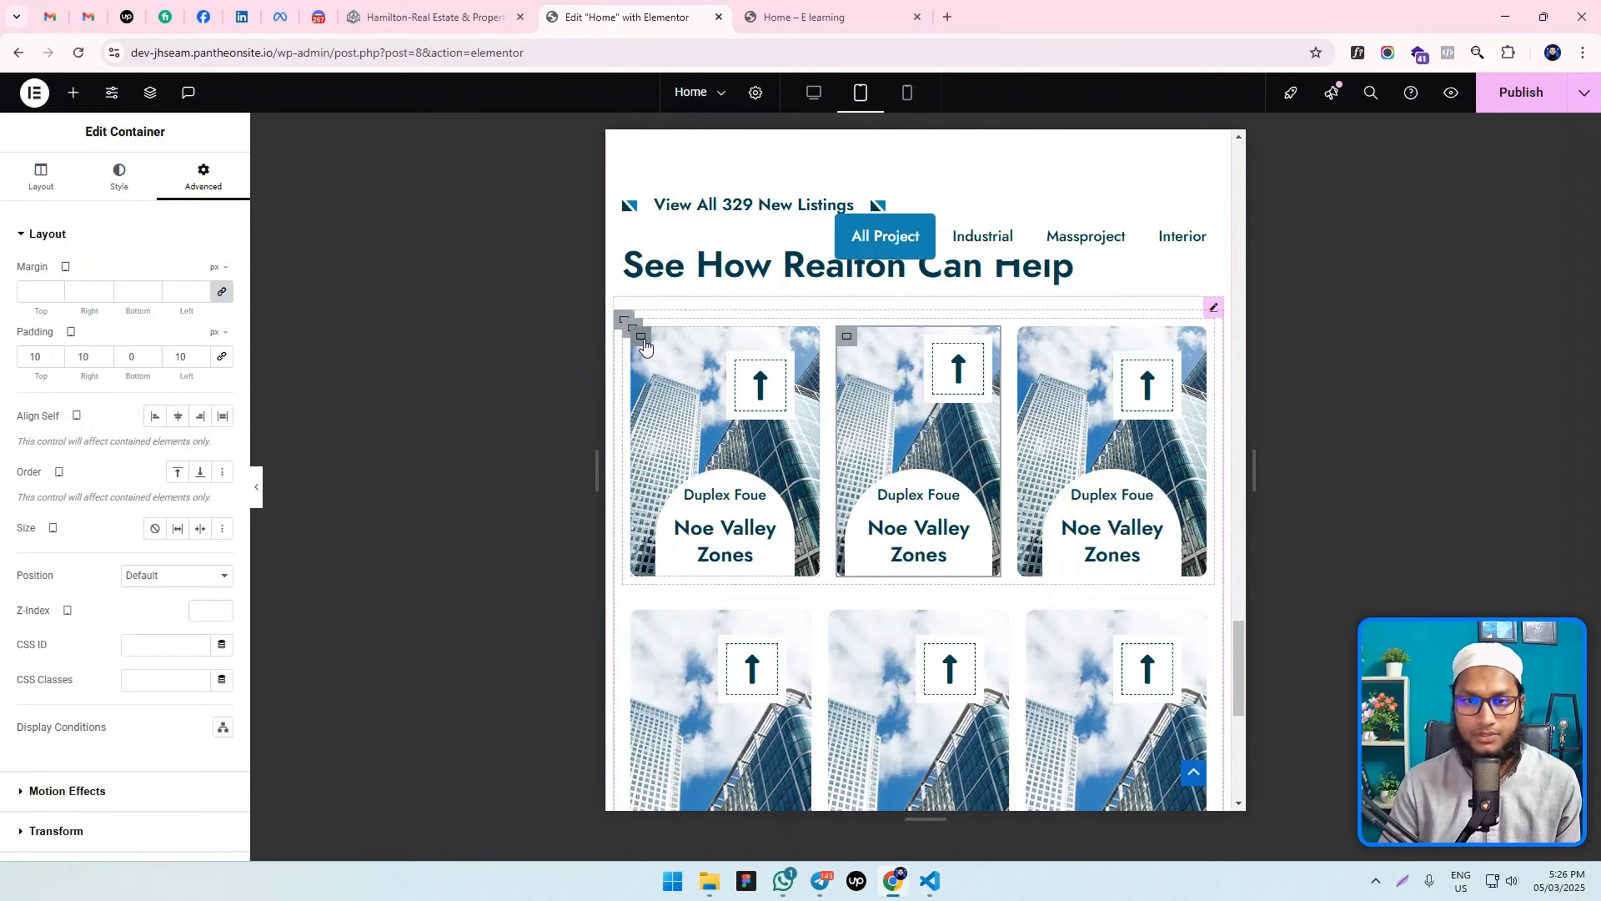
pyautogui.rightClick(644, 346)
pyautogui.click(715, 521)
pyautogui.rightClick(1024, 342)
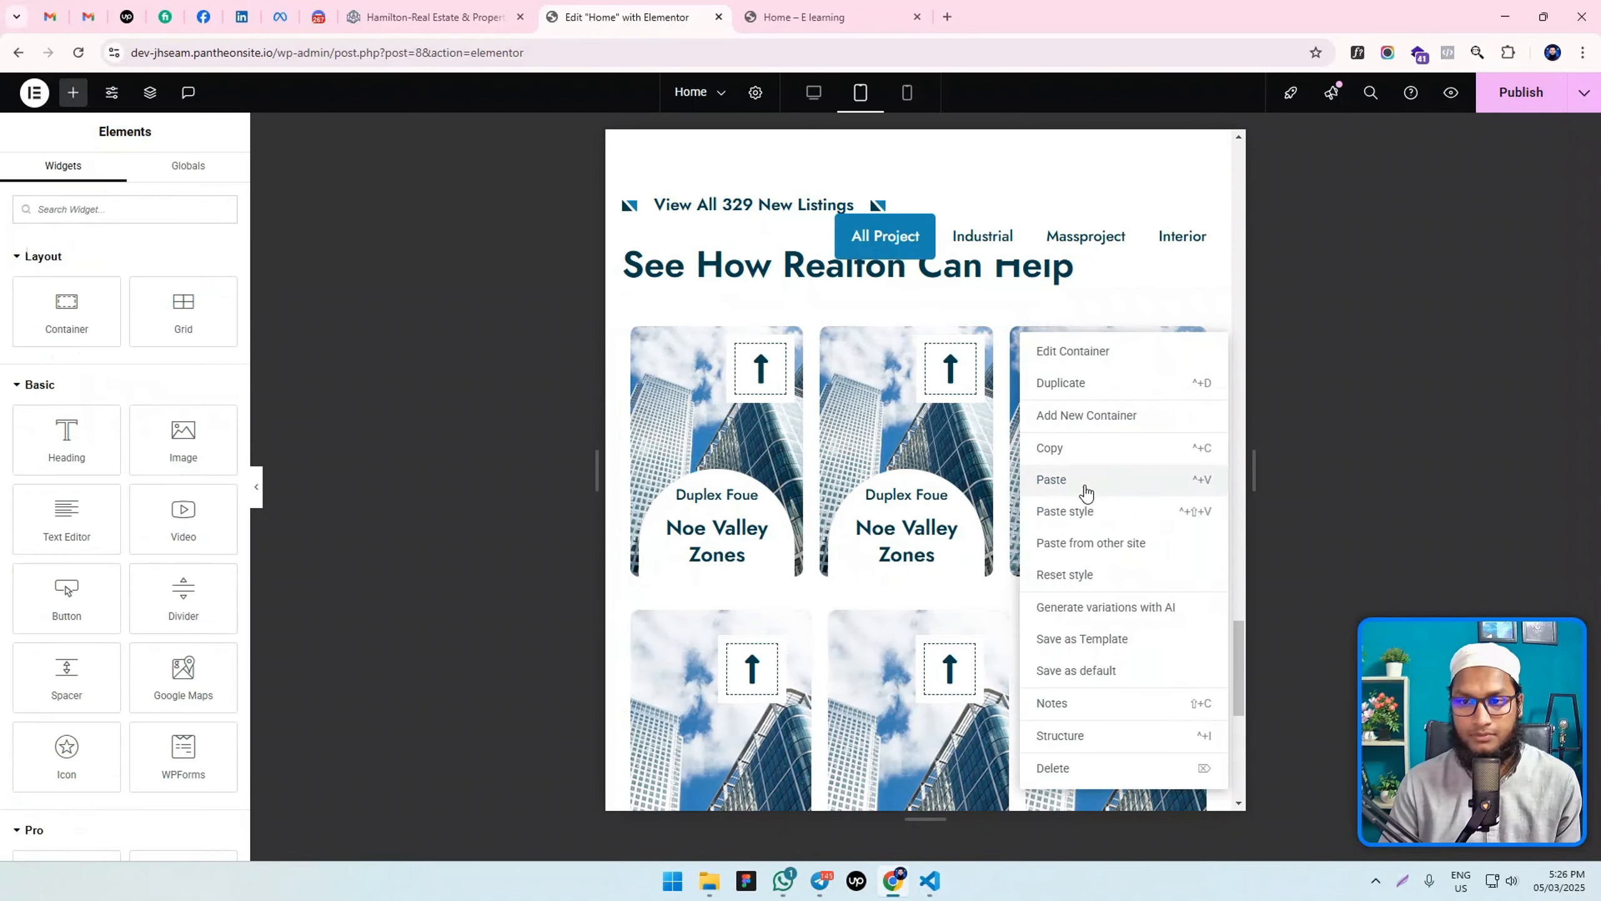
pyautogui.click(1075, 512)
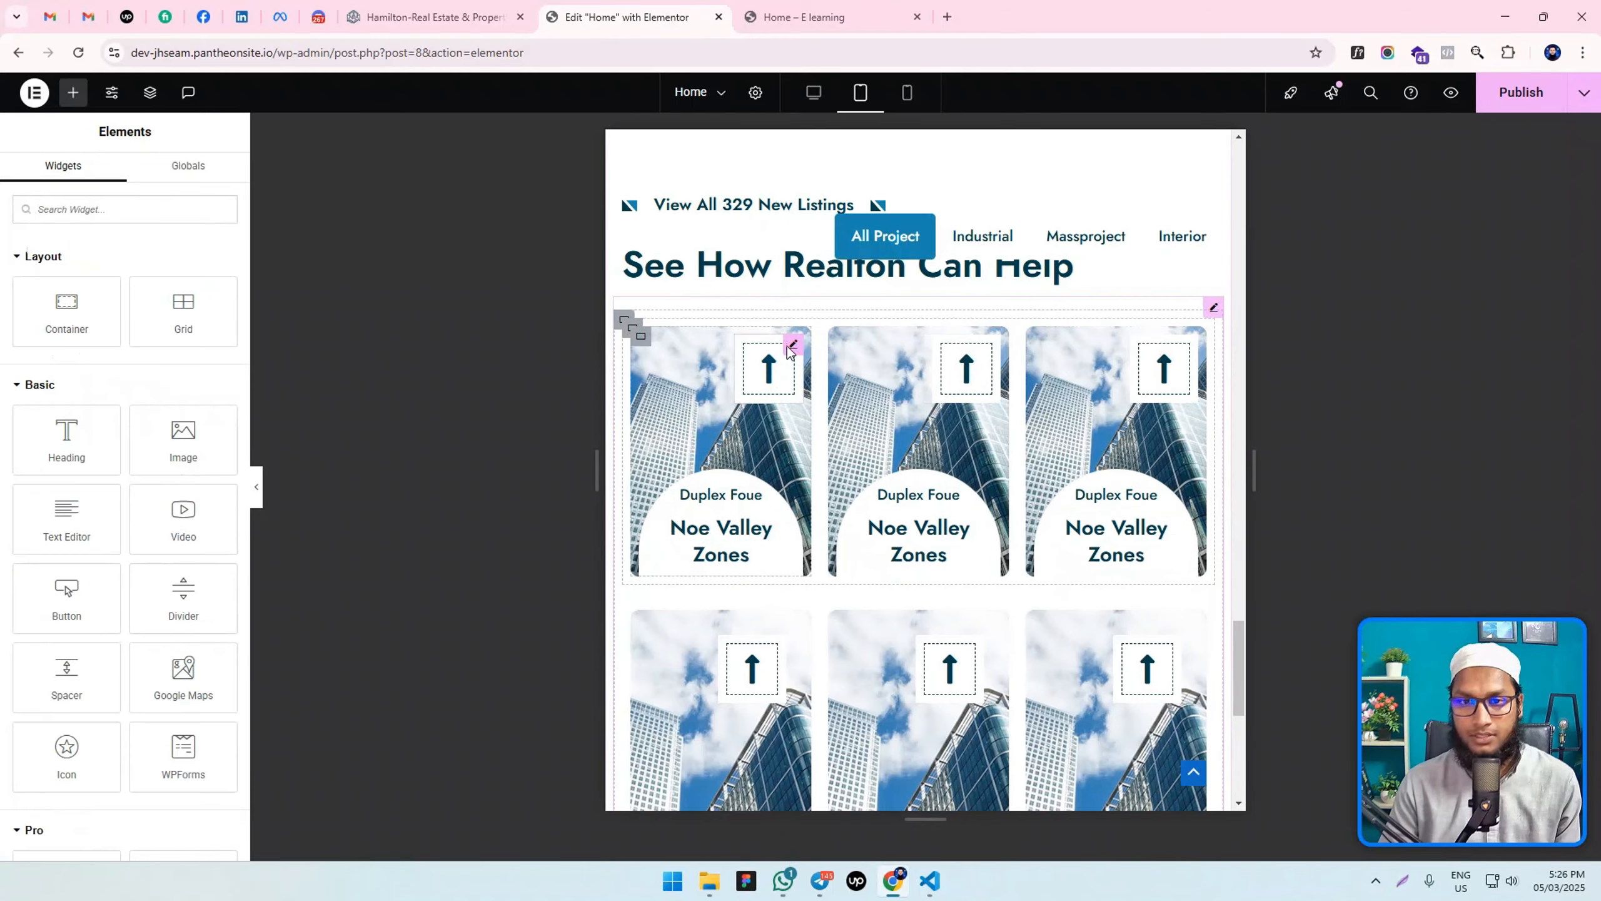
# Set the tablet size of the first card's arrow icon to 20 px.
pyautogui.click(792, 346)
pyautogui.click(150, 175)
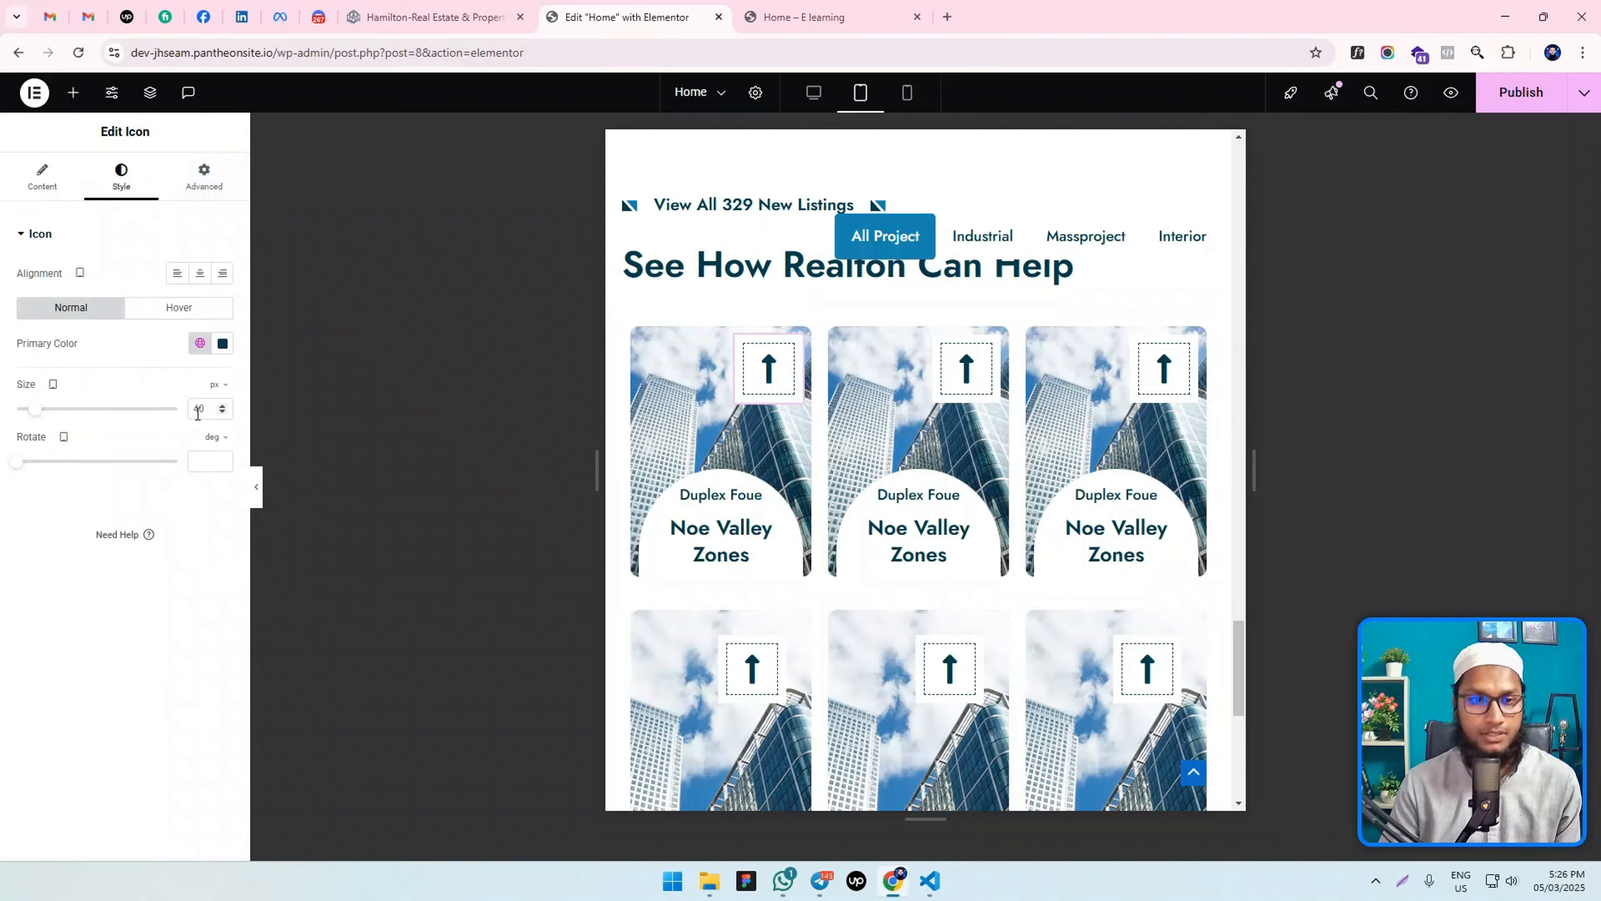
pyautogui.write('20')
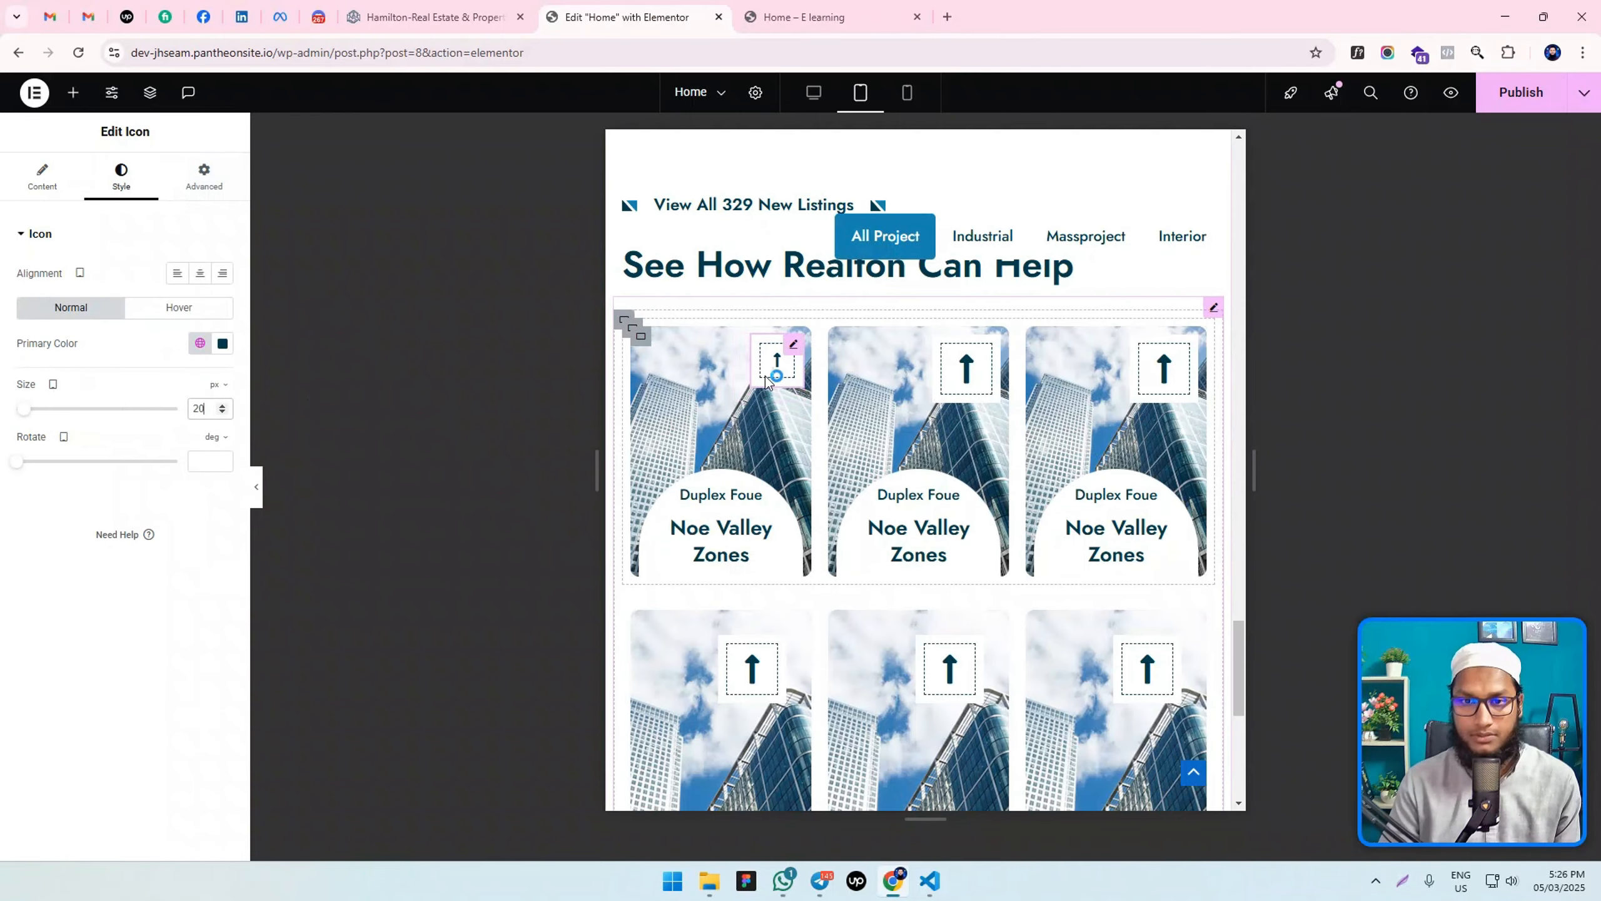
# Copy the first card's arrow icon style onto the arrow icons of the second and third cards, and publish the page.
pyautogui.rightClick(782, 361)
pyautogui.click(826, 443)
pyautogui.rightClick(989, 360)
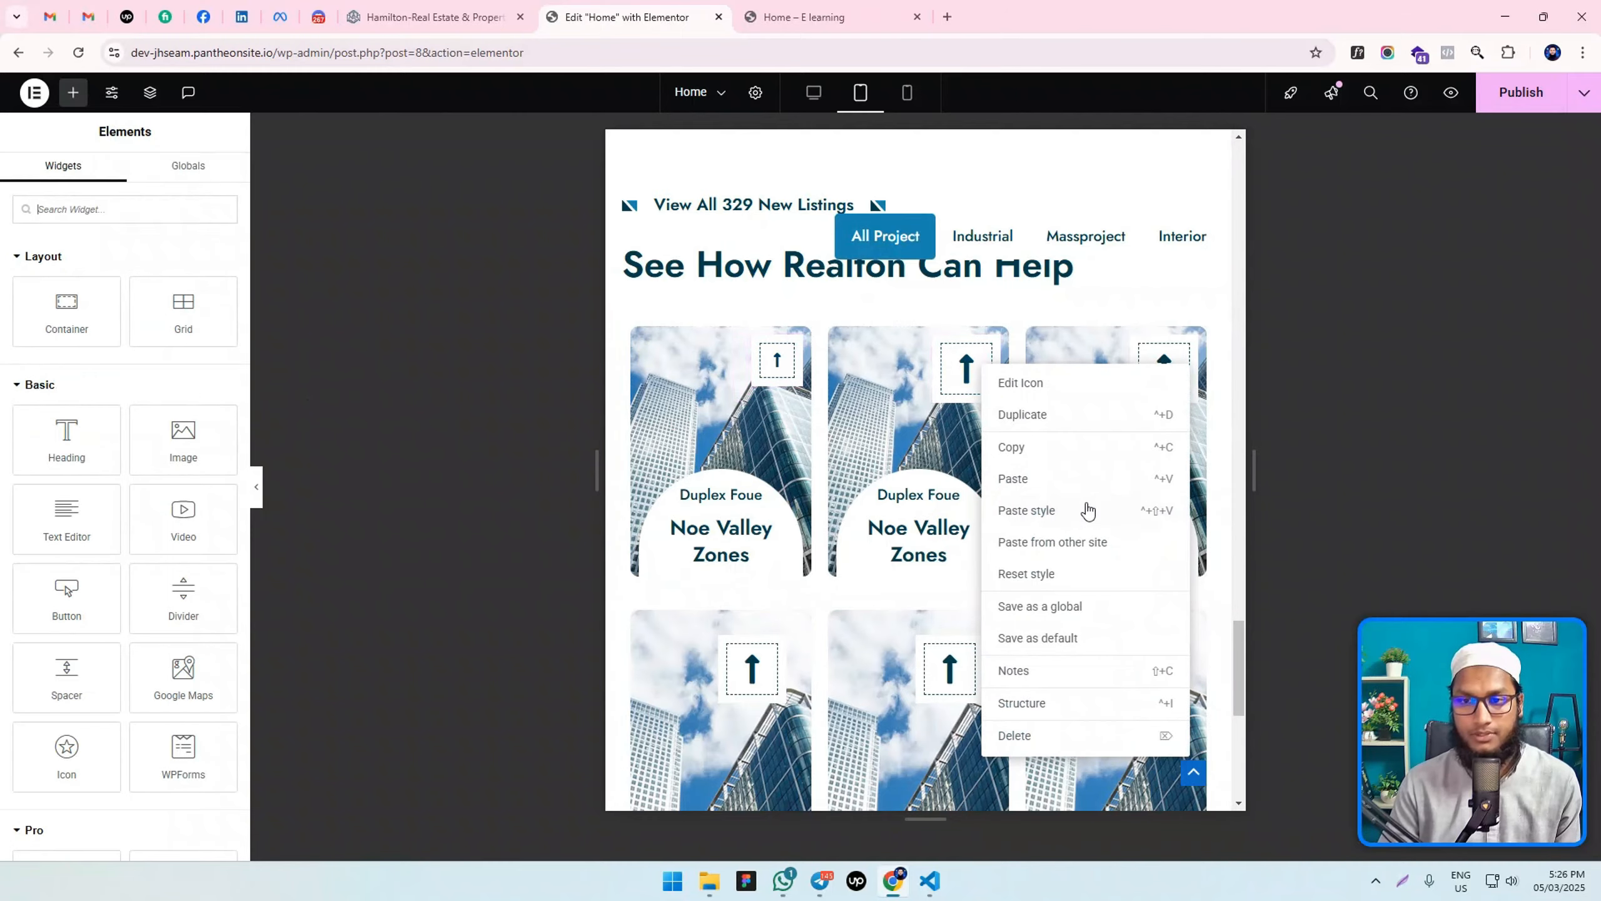
pyautogui.click(1087, 508)
pyautogui.rightClick(1172, 380)
pyautogui.click(1262, 529)
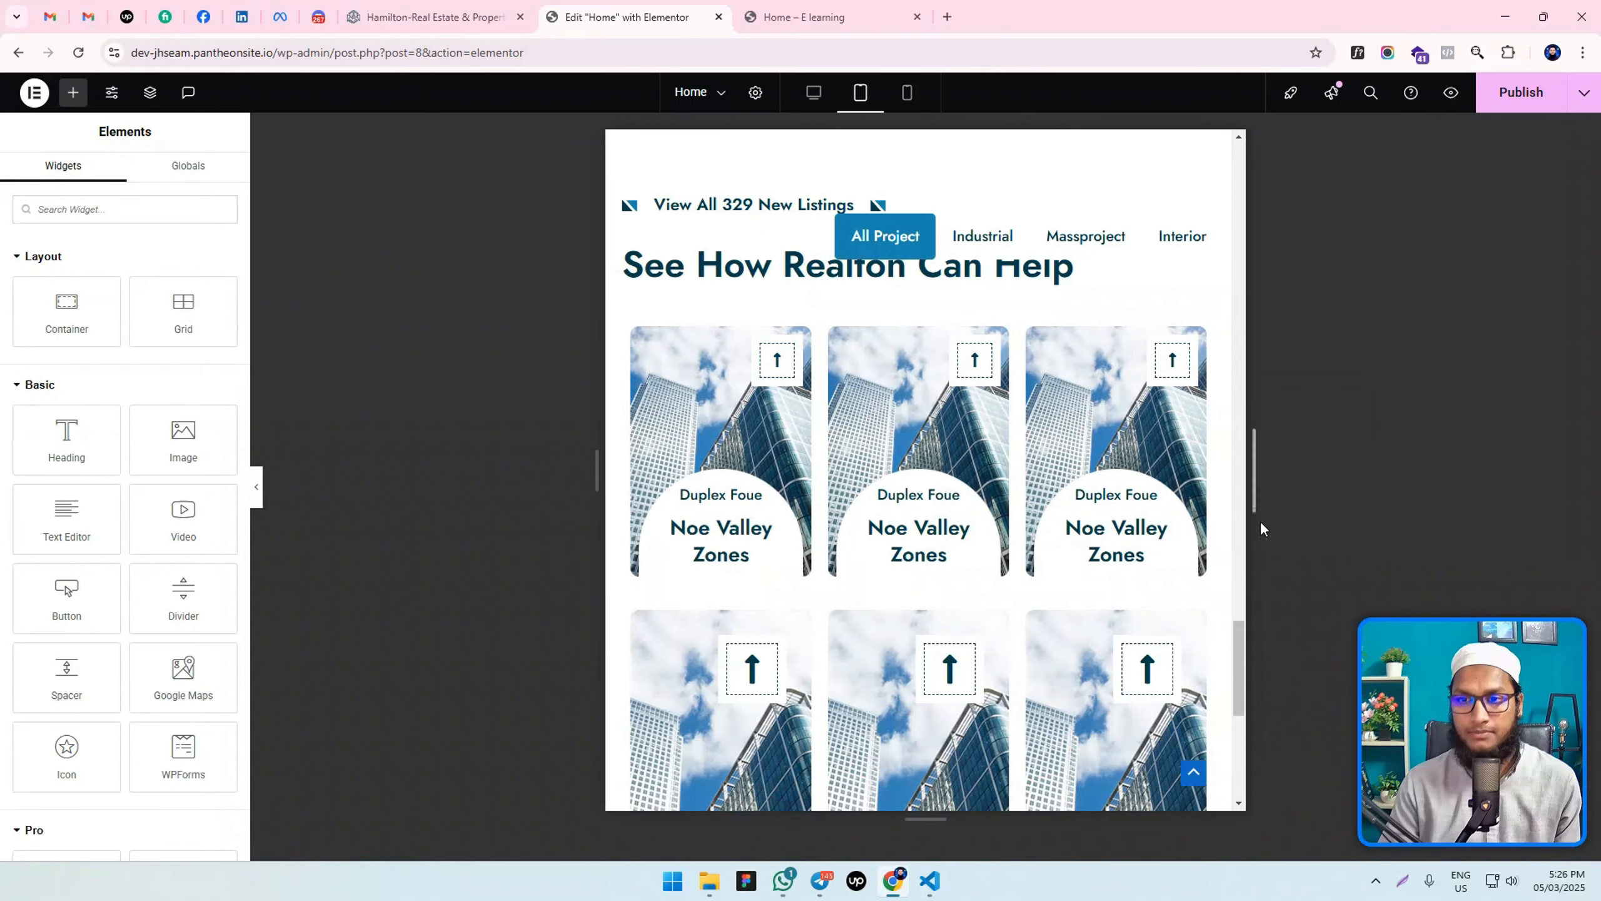
pyautogui.click(1500, 112)
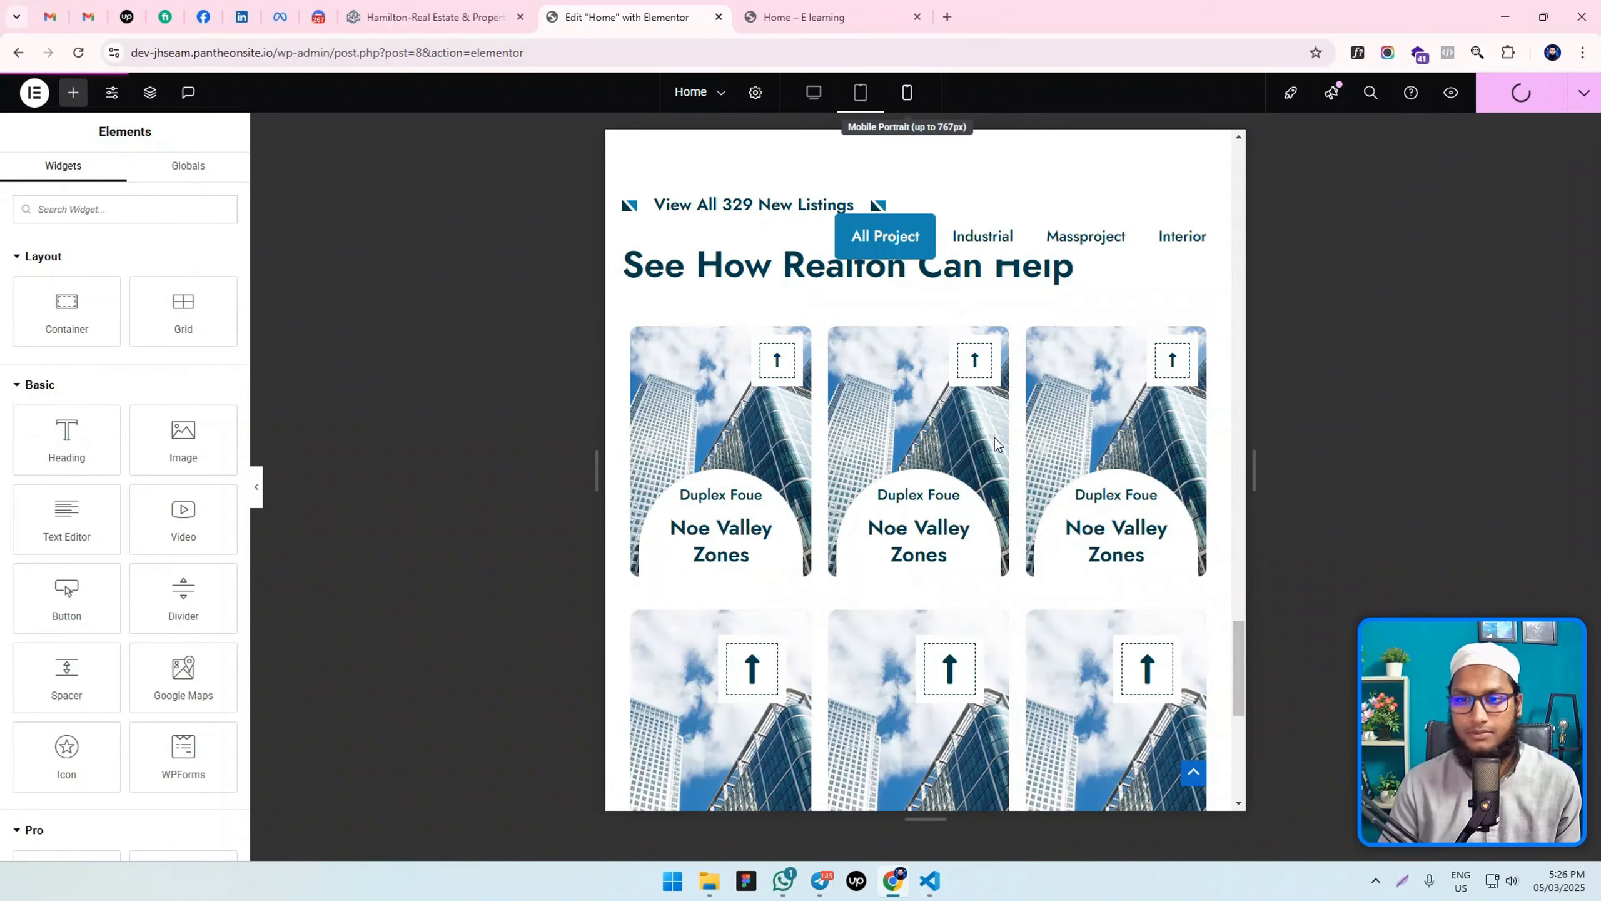
# Check the cards in the mobile preview, then return to the desktop view and delete the second row of cards.
pyautogui.scroll(-3, 932, 469)
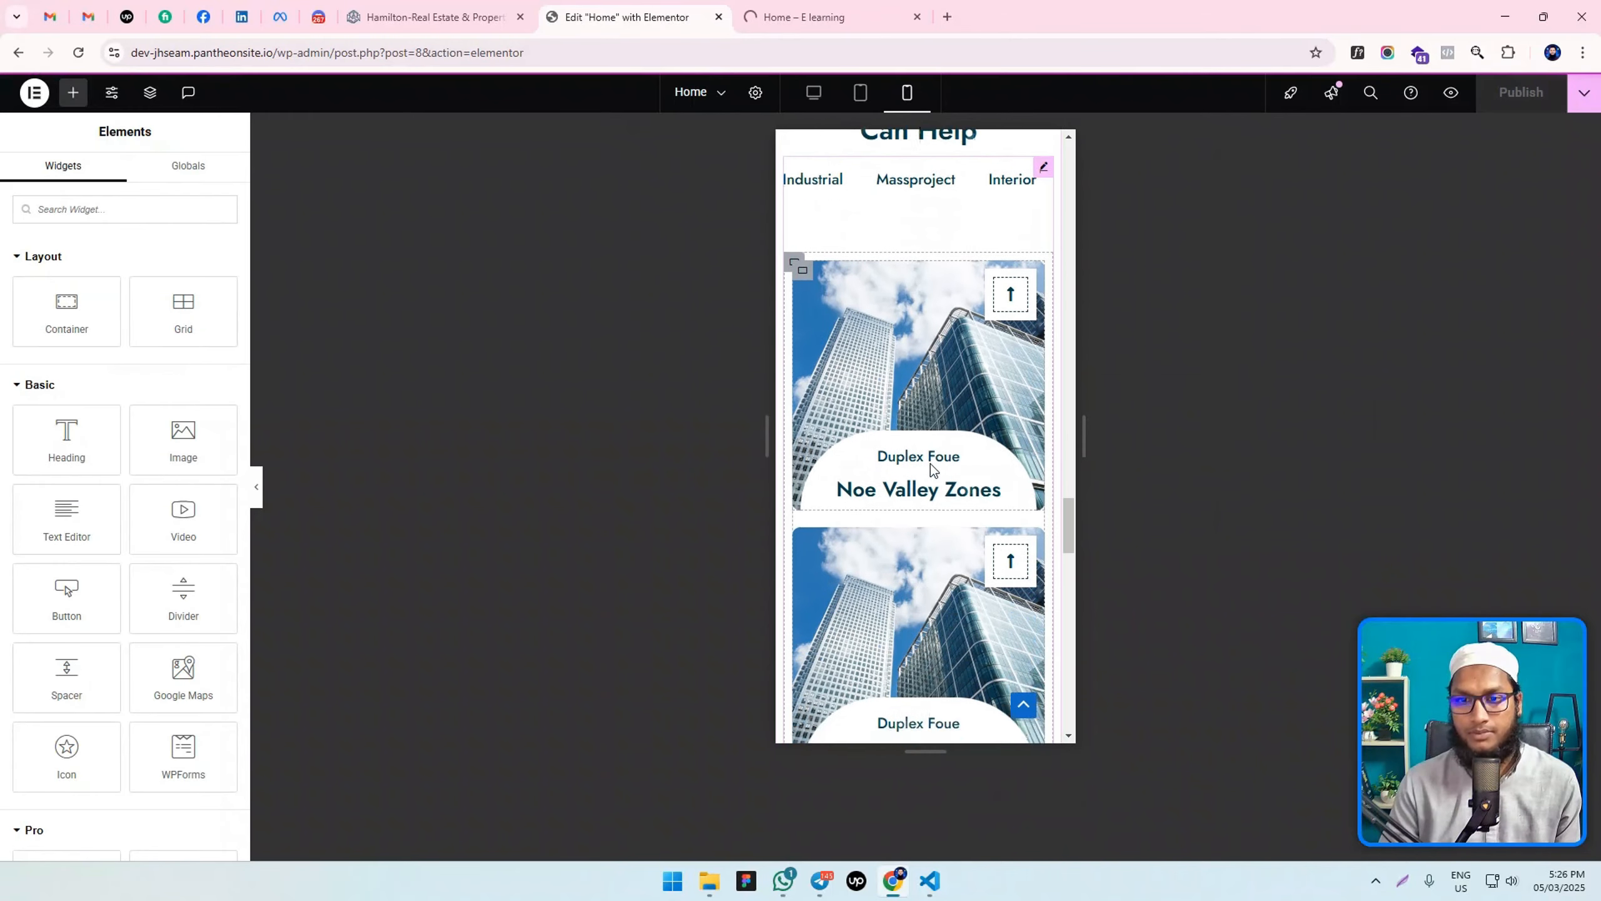
pyautogui.scroll(-5, 932, 470)
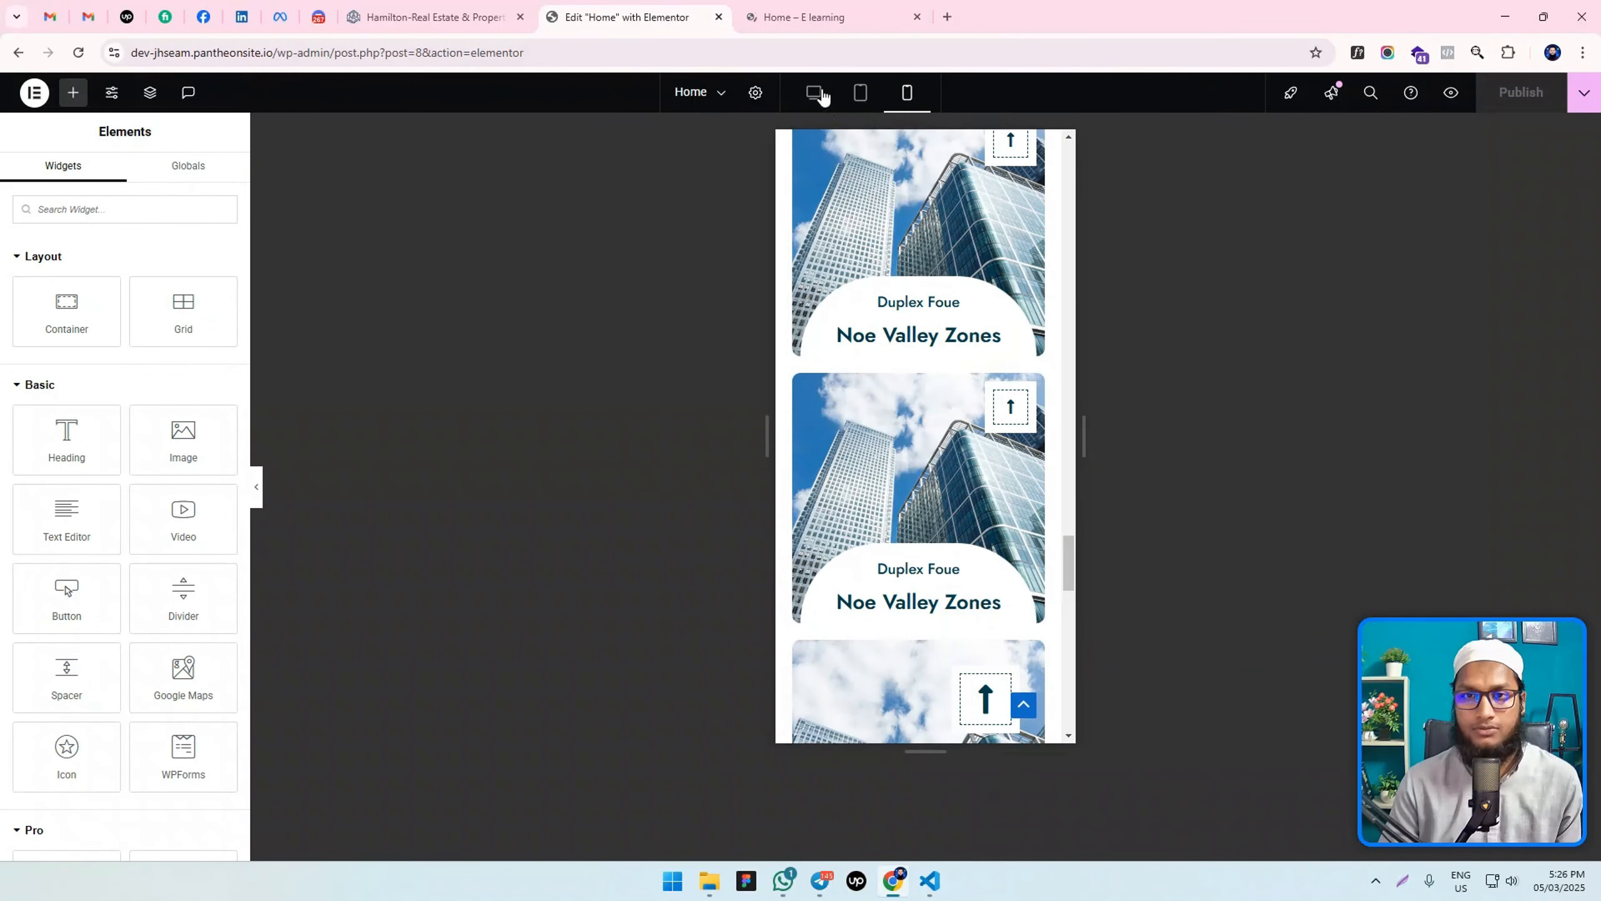
pyautogui.click(813, 95)
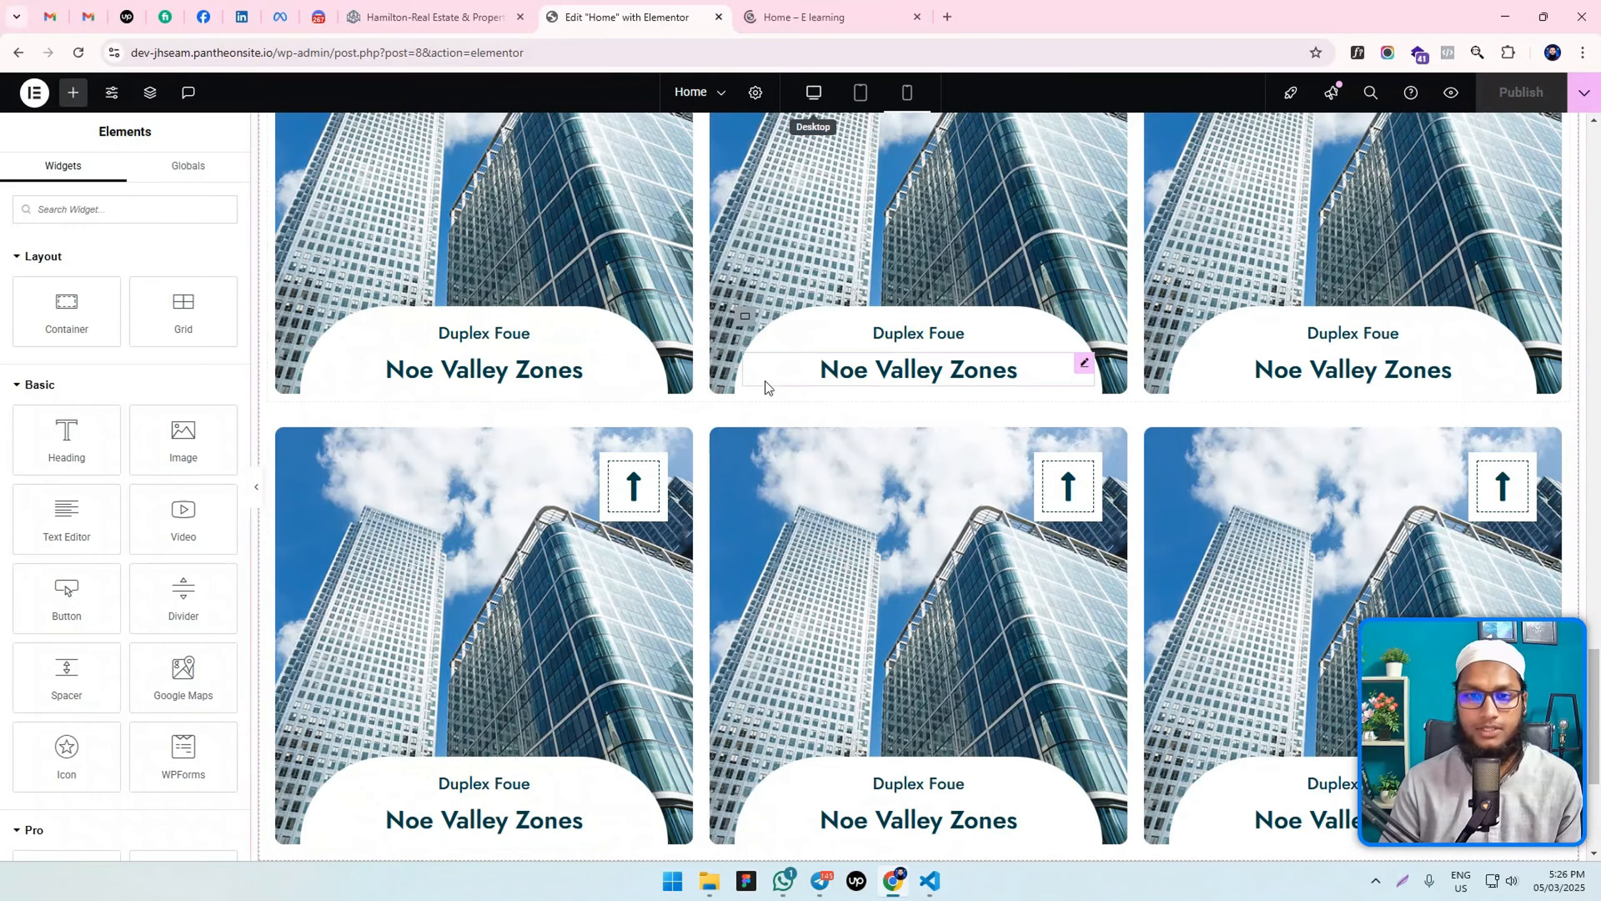
pyautogui.click(276, 432)
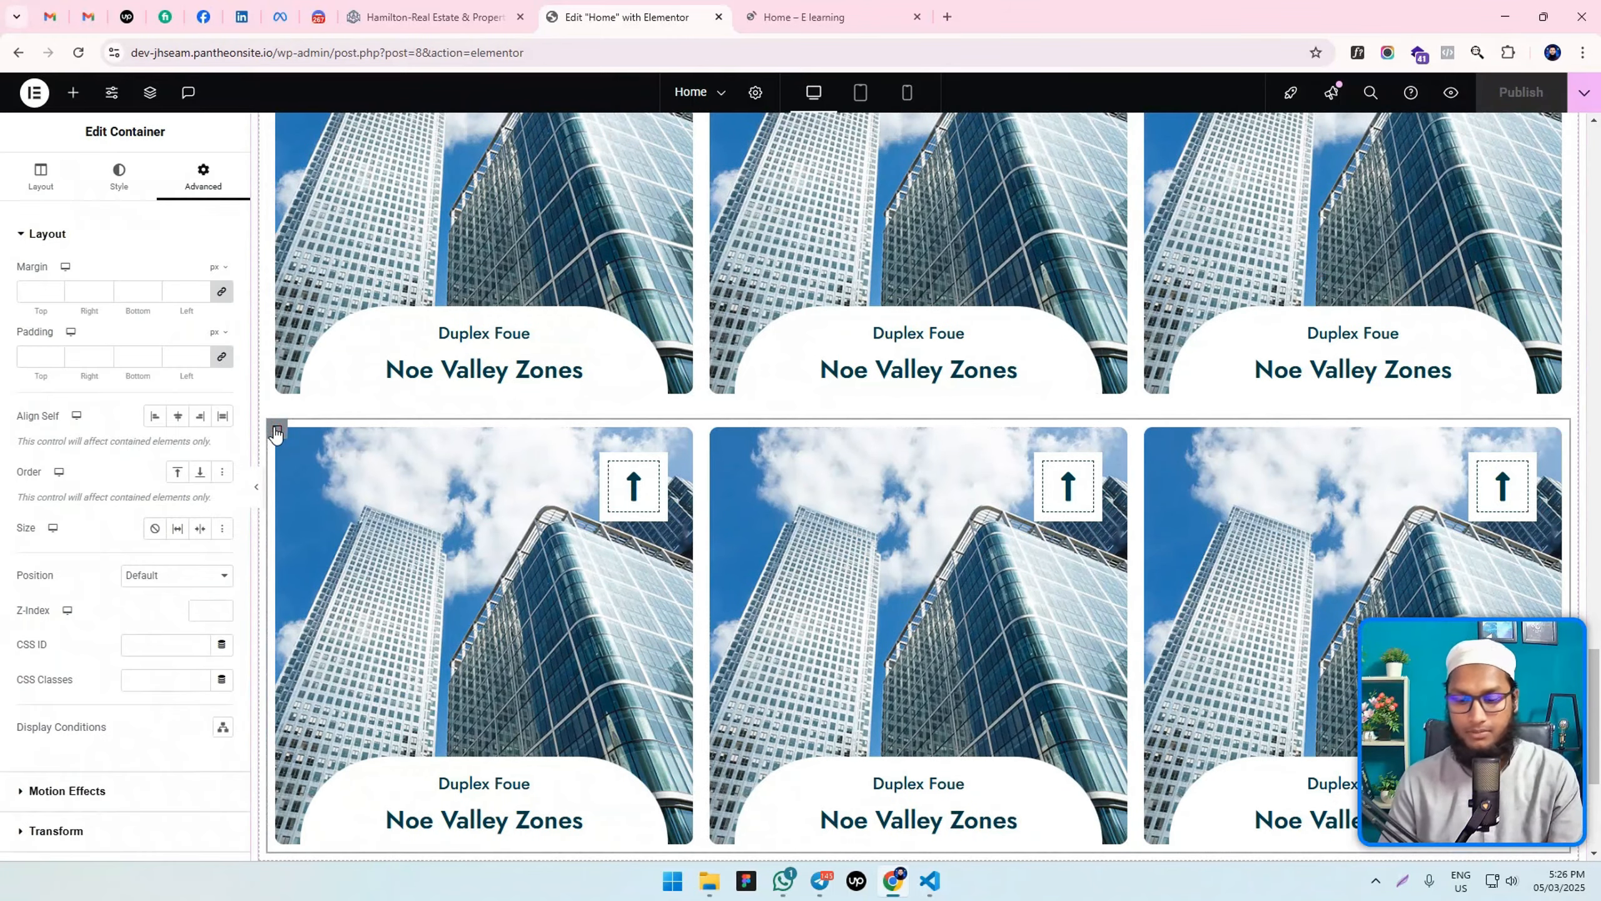
pyautogui.press('Delete')
# Duplicate the top row container of three project cards to form a new second row, and publish the page.
pyautogui.scroll(6, 283, 498)
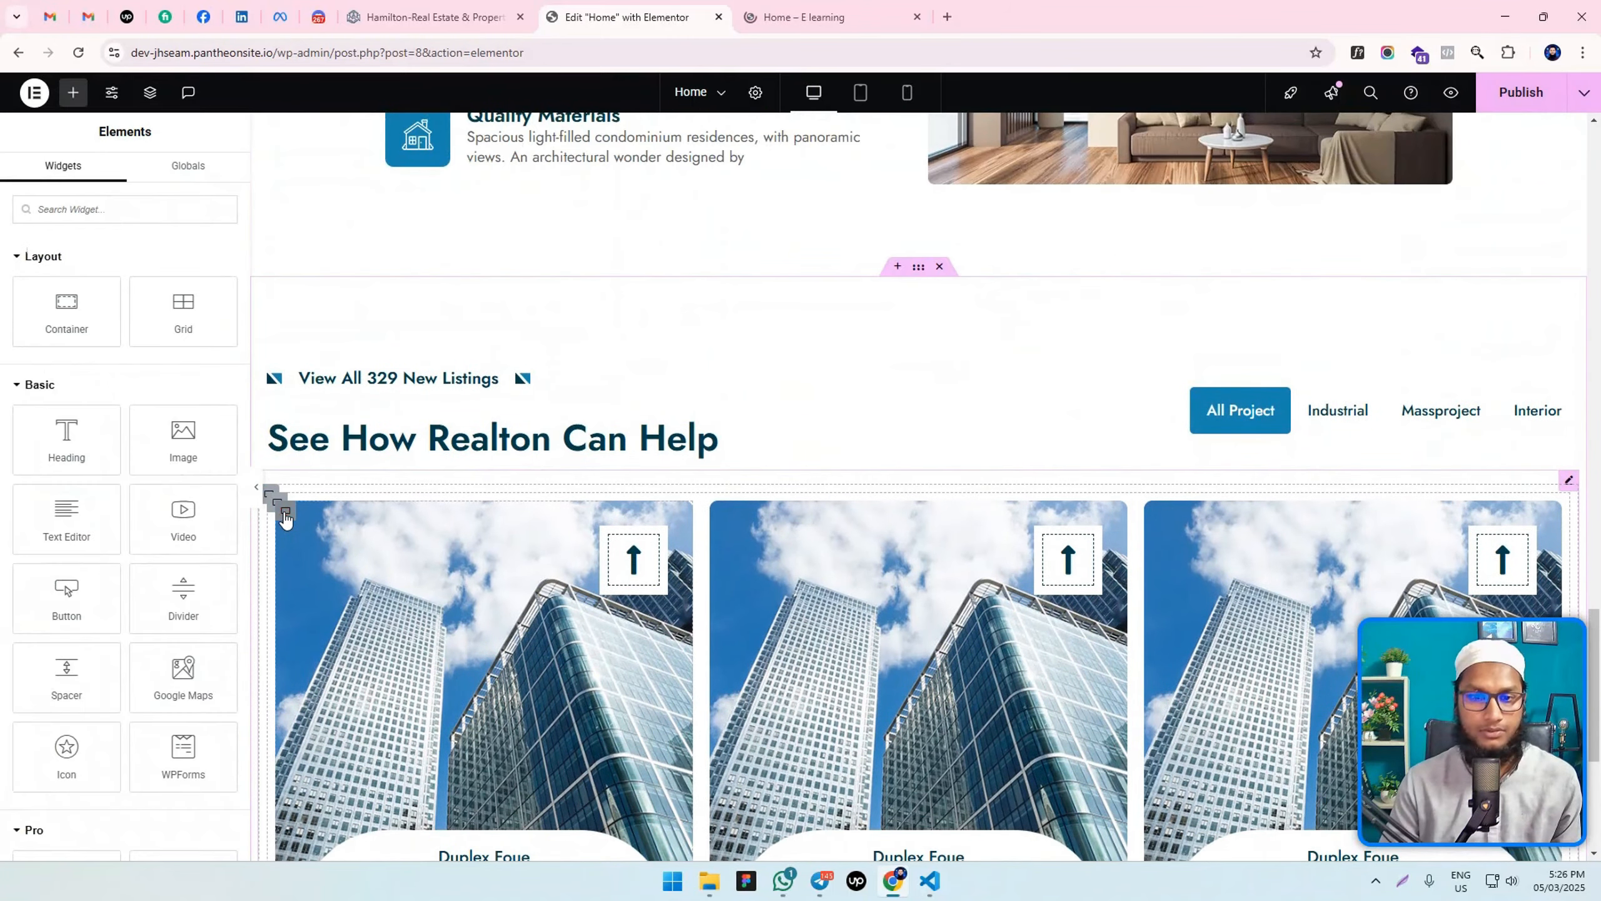
pyautogui.click(277, 508)
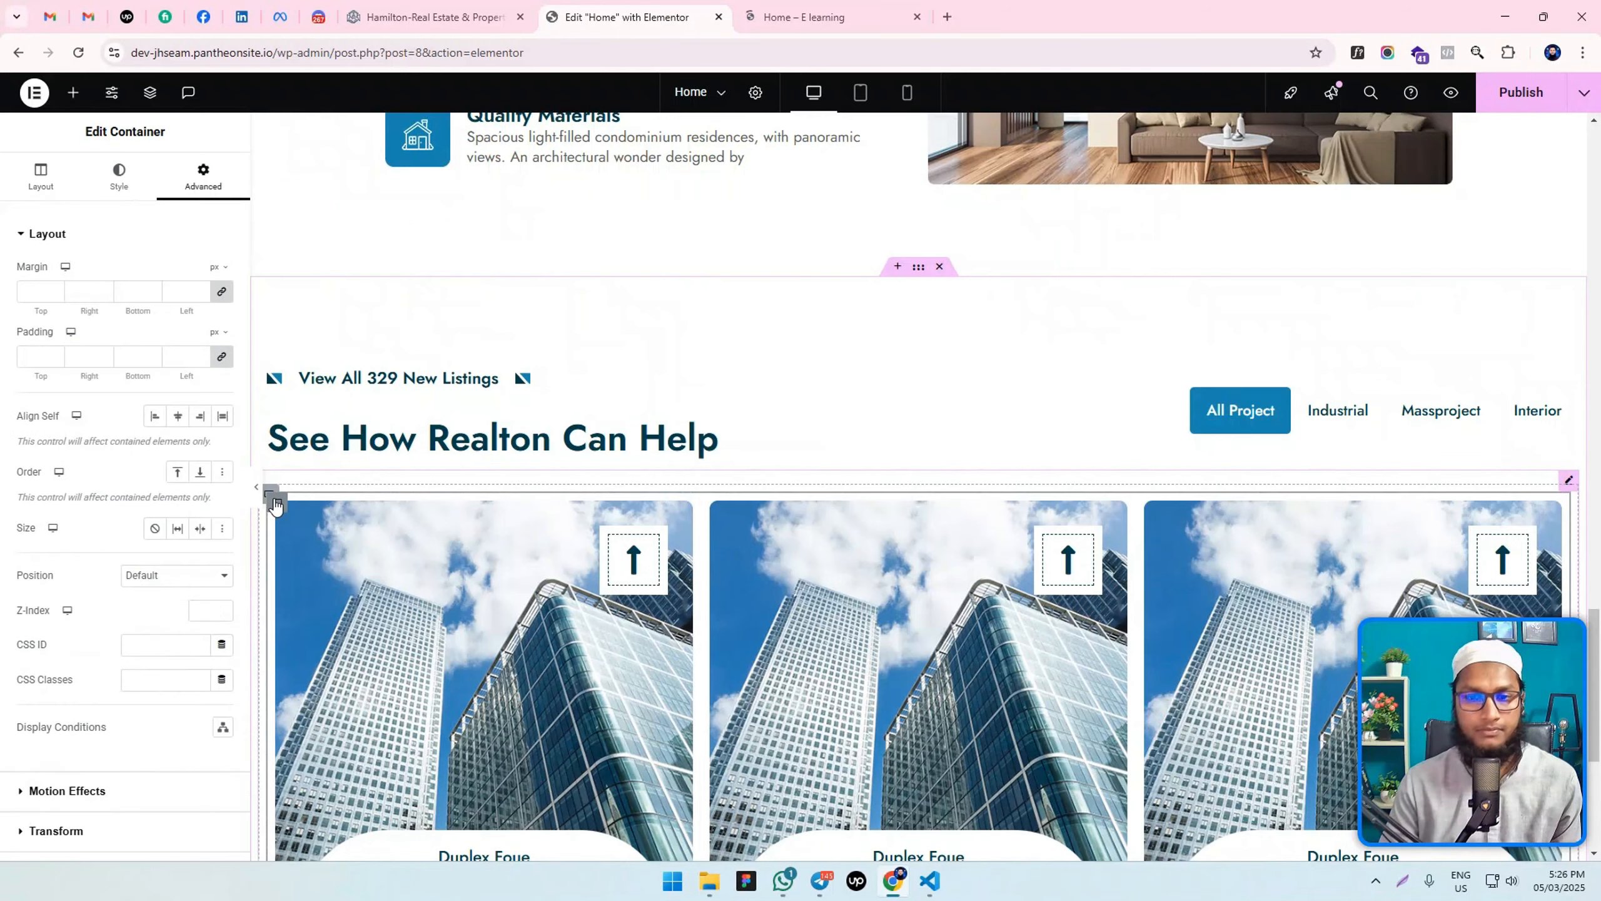
pyautogui.rightClick(275, 505)
pyautogui.click(357, 452)
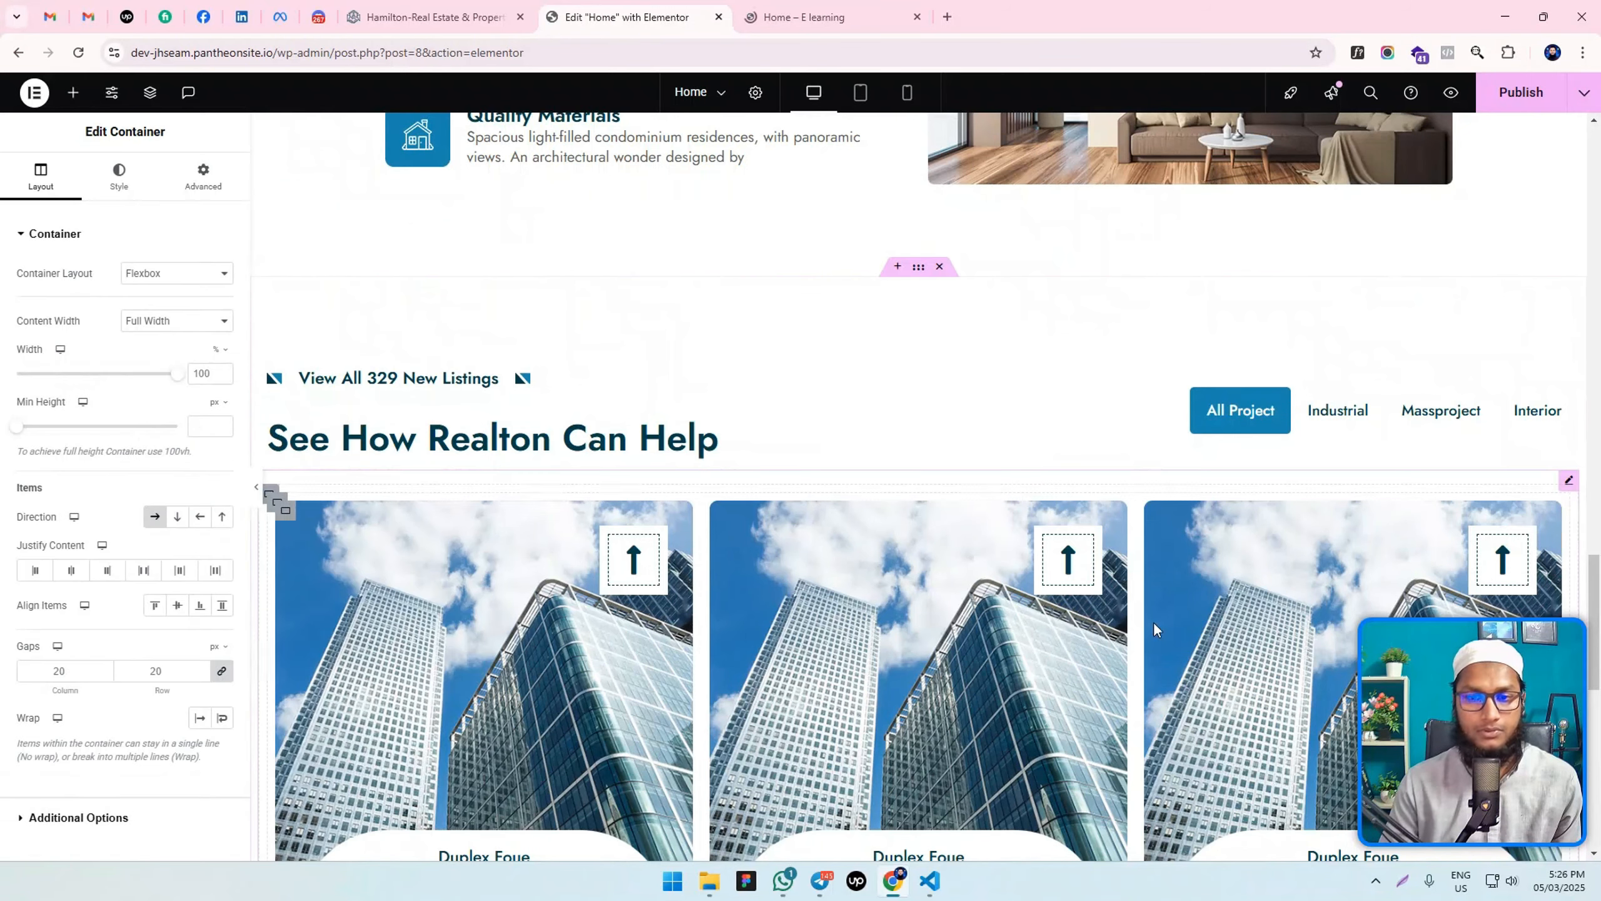
pyautogui.scroll(-6, 1009, 580)
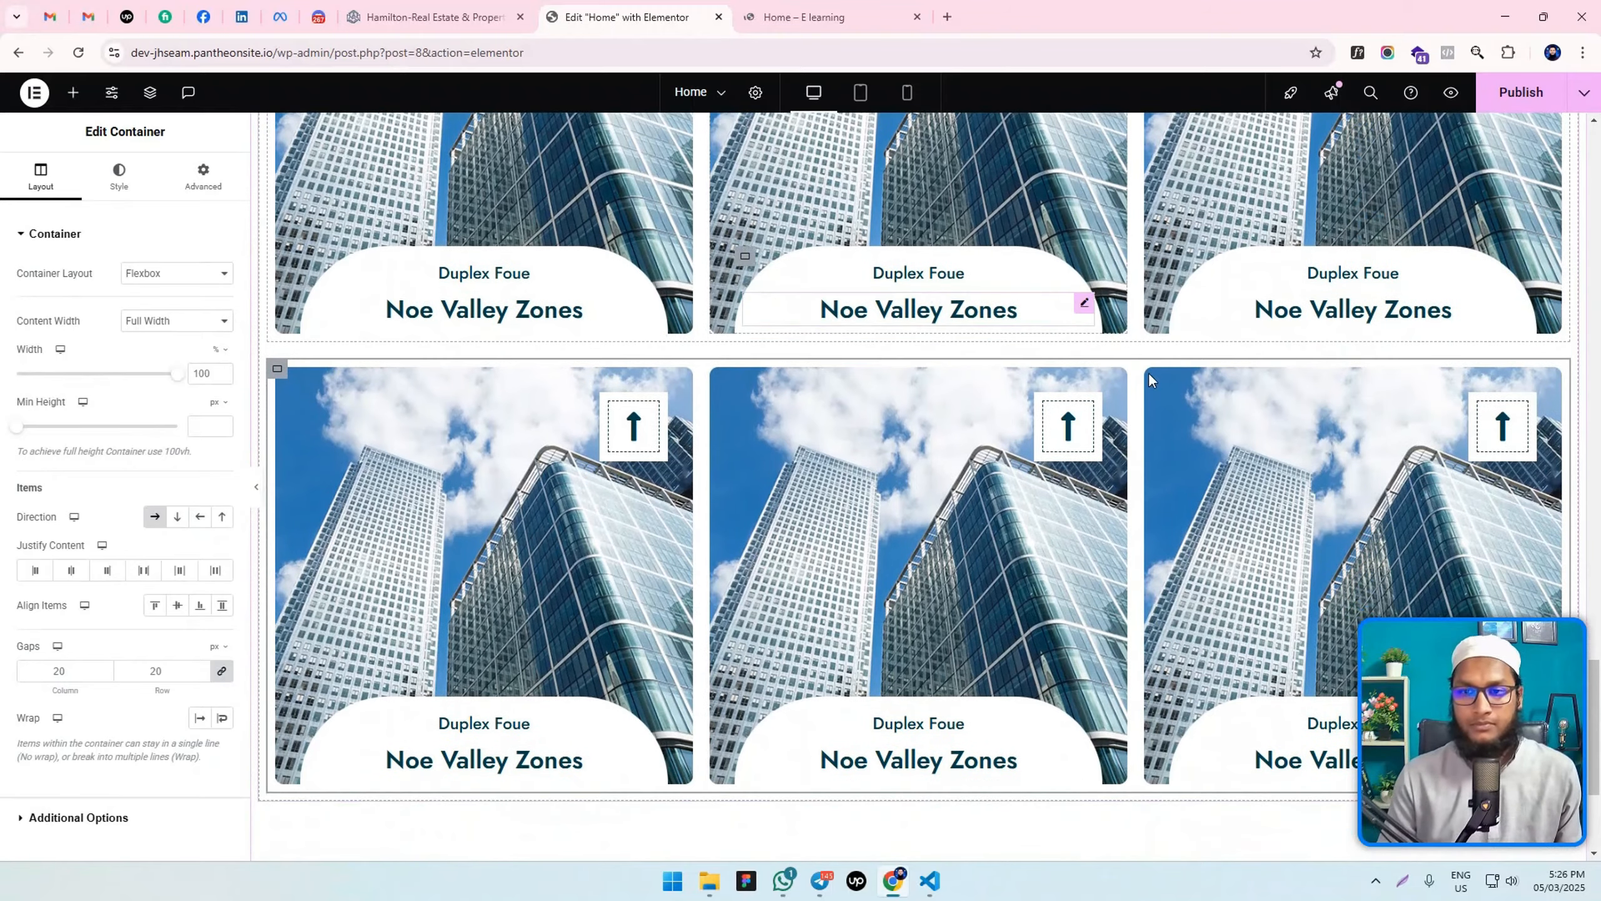
pyautogui.scroll(3, 1080, 419)
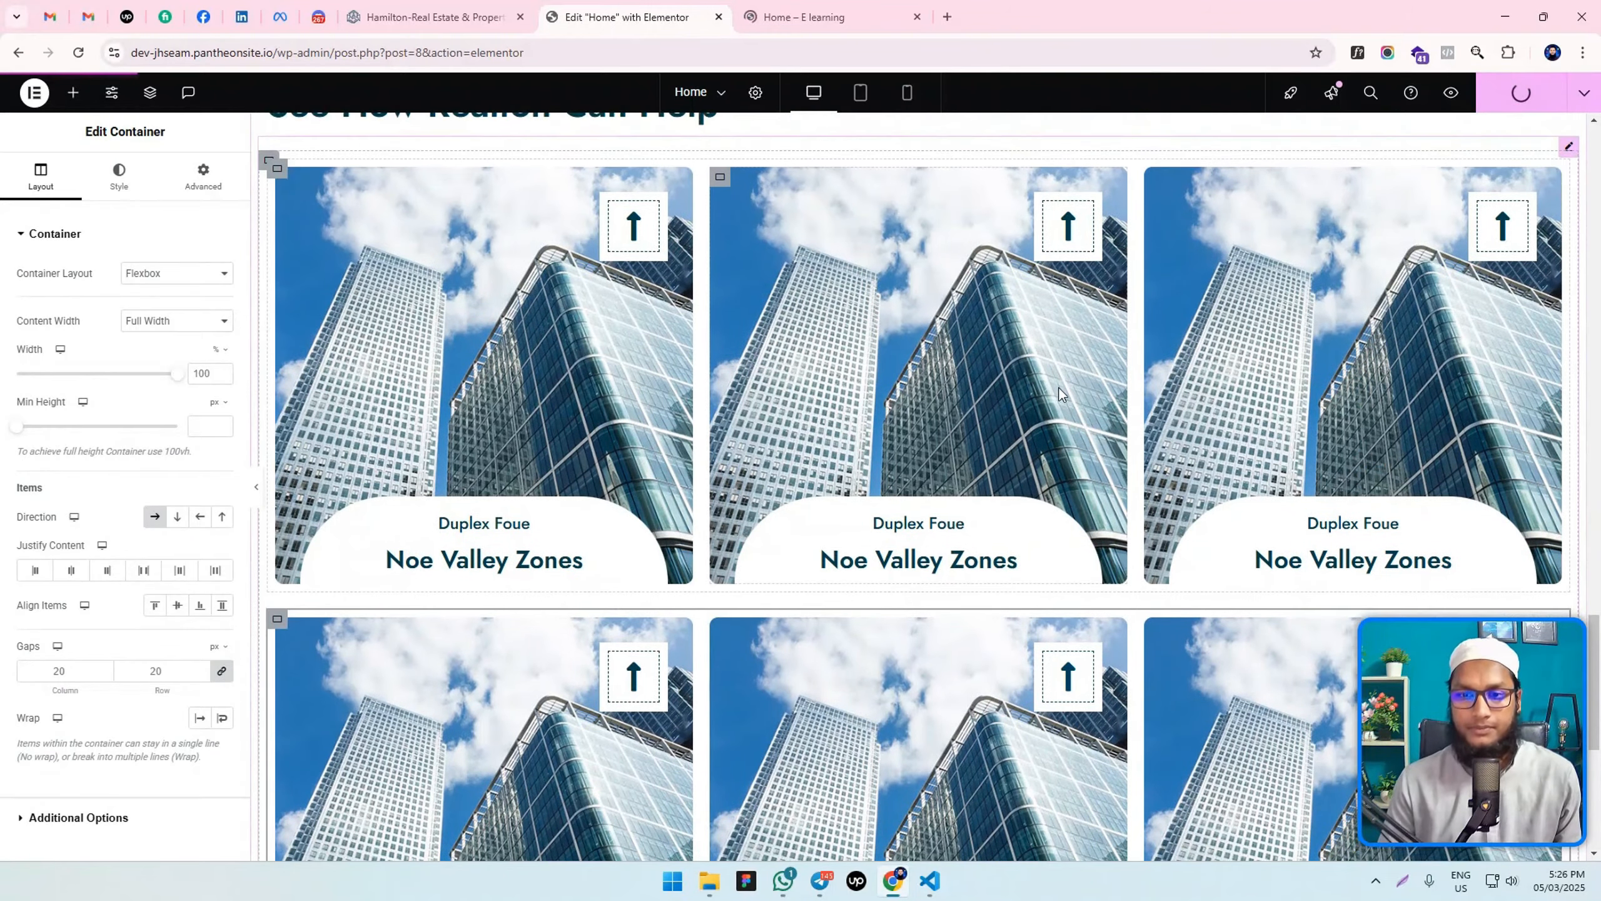
pyautogui.scroll(-3, 1080, 420)
# Switch to the Hamilton reference site and examine the end of its project cards and the section below.
pyautogui.click(435, 17)
pyautogui.scroll(-3, 688, 437)
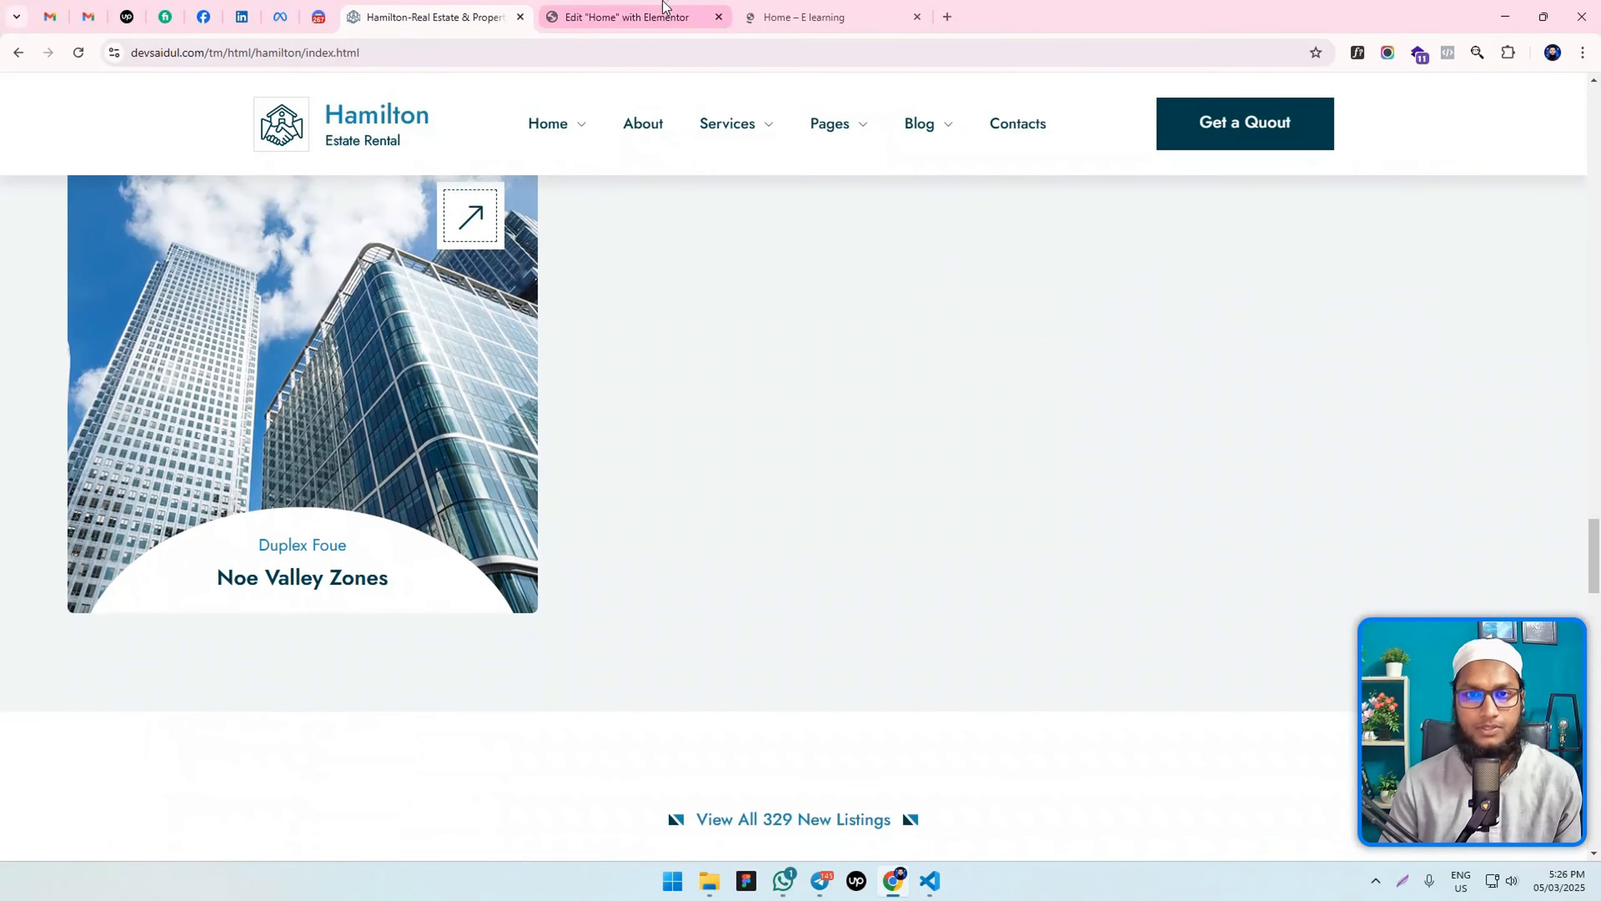